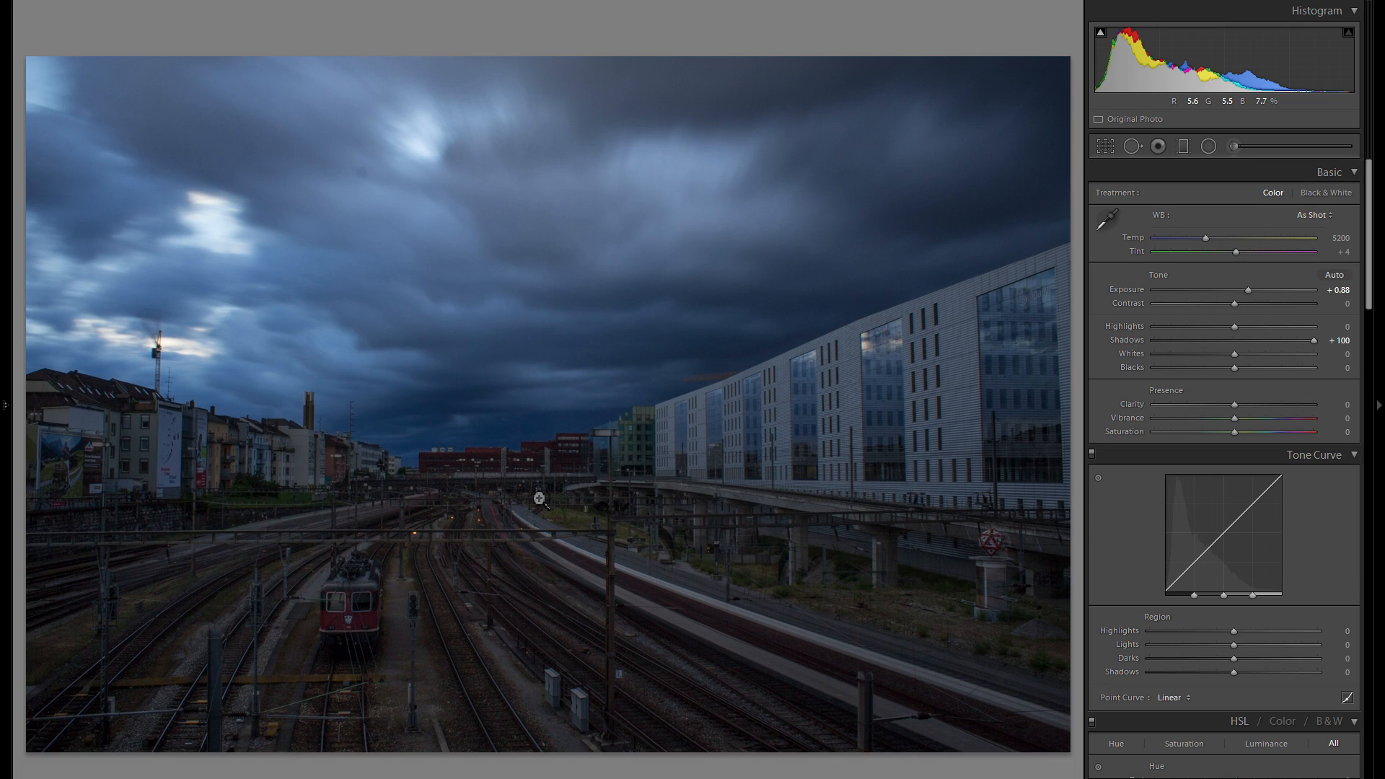
# Reset the photo's Shadows and Exposure adjustments to their default values.
pyautogui.doubleClick(1125, 340)
pyautogui.doubleClick(1116, 296)
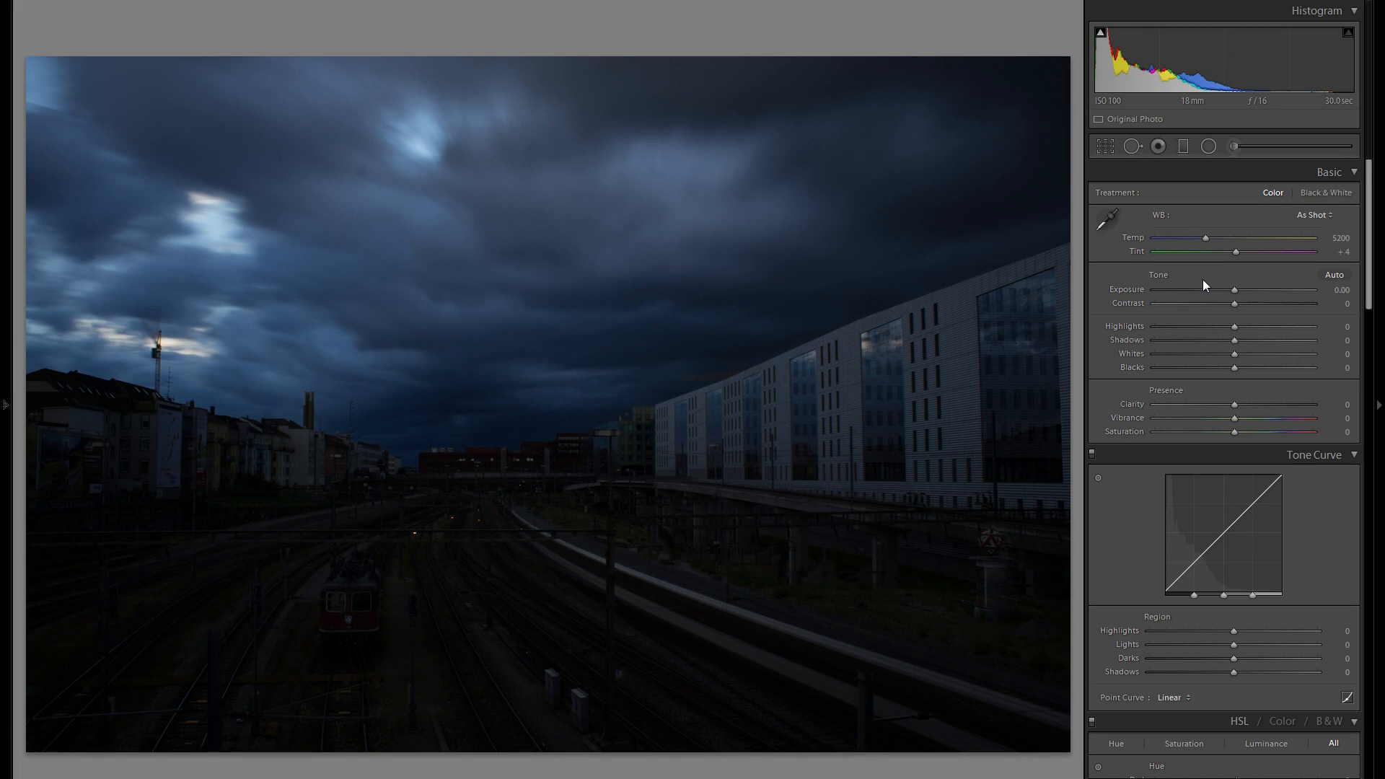
# Try Exposure at +1.74 with Shadows at +100, and reset both adjustments to zero.
pyautogui.moveTo(1232, 289); pyautogui.dragTo(1259, 292)
pyautogui.moveTo(1234, 340); pyautogui.dragTo(1349, 340)
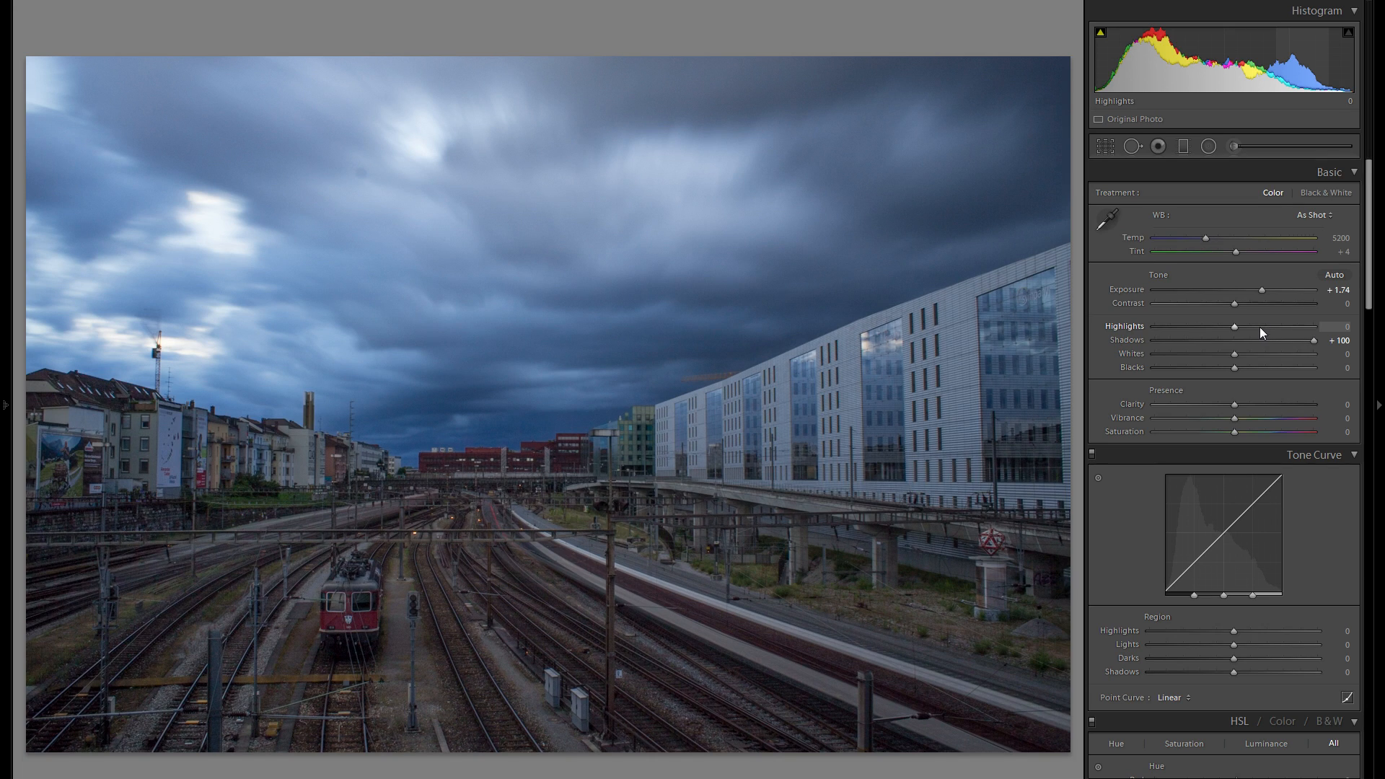
pyautogui.doubleClick(1133, 289)
pyautogui.doubleClick(1136, 339)
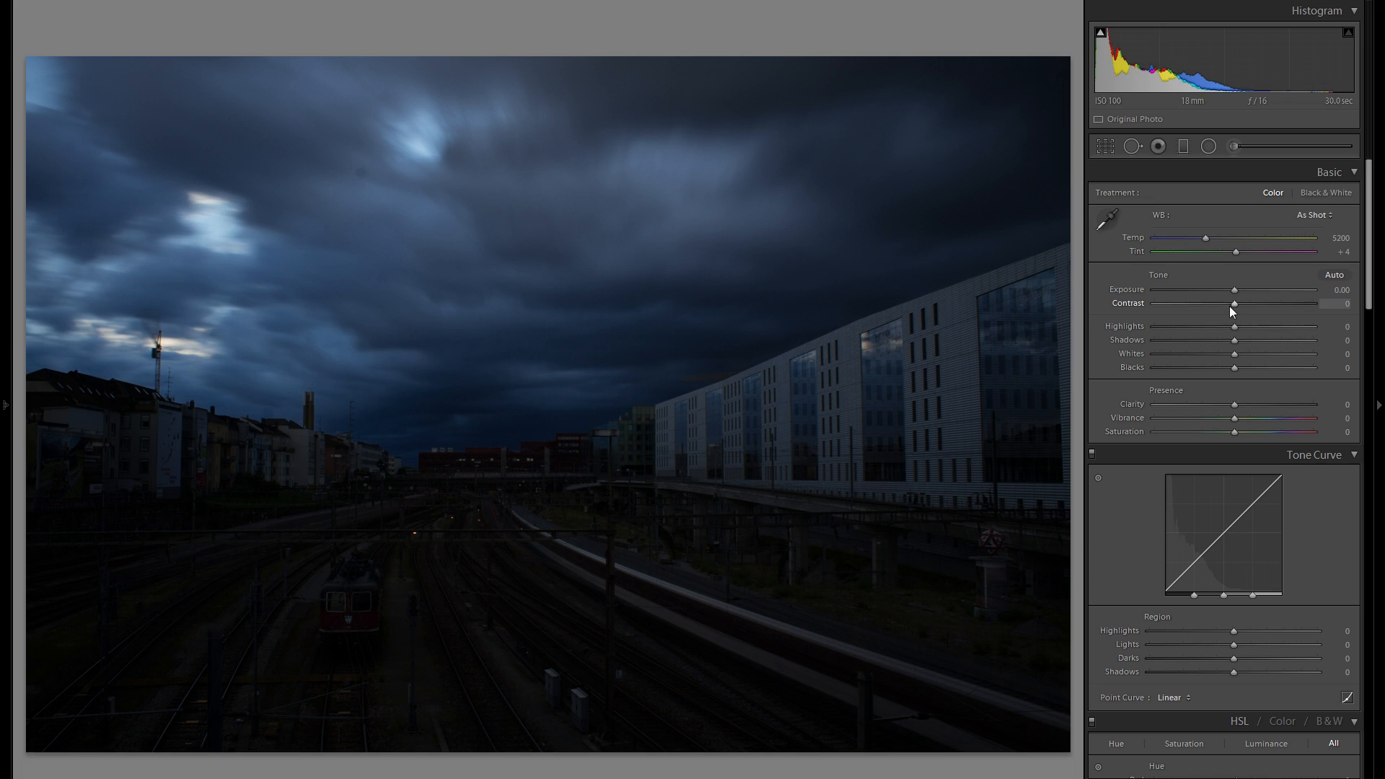
# Raise Shadows to +85 and Exposure to +0.20, undoing a trial Exposure increase to +1.47.
pyautogui.moveTo(1234, 340); pyautogui.dragTo(1301, 340)
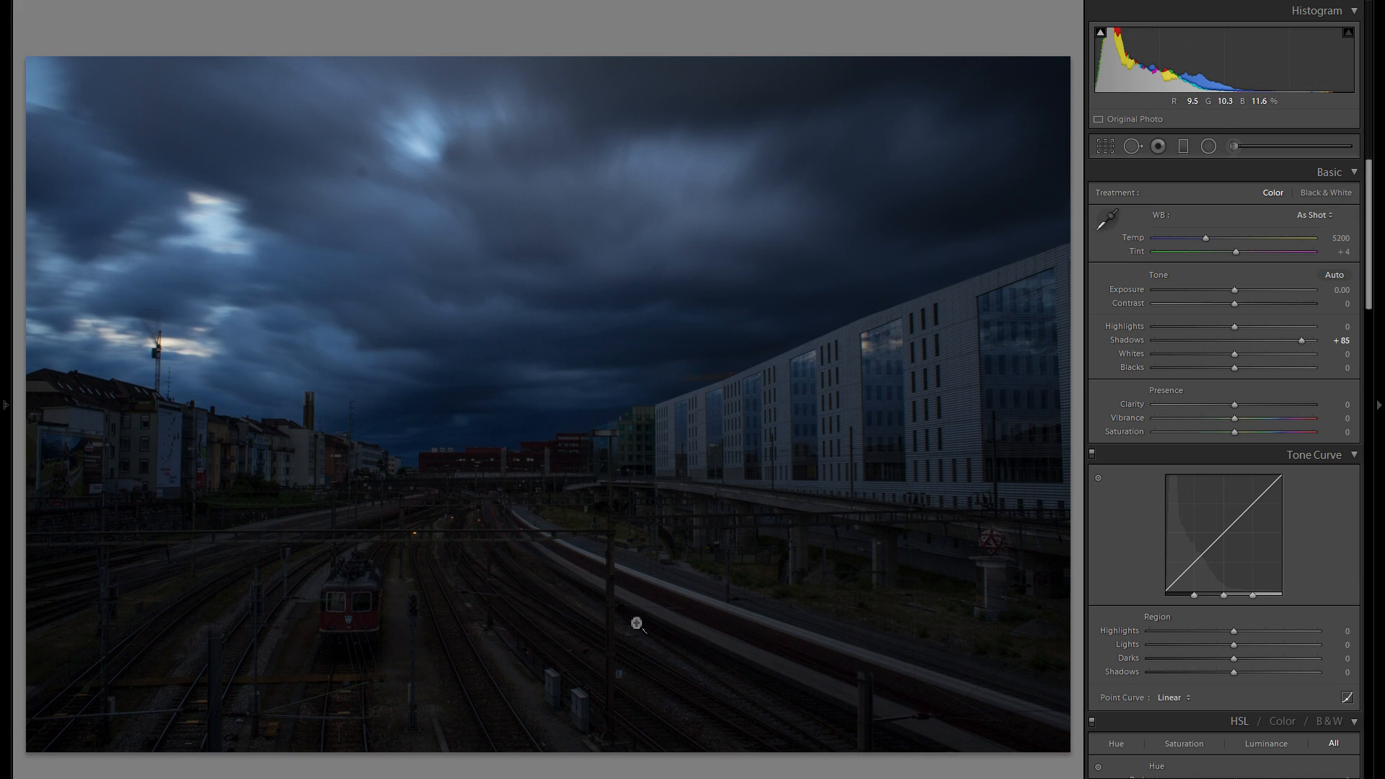
pyautogui.click(1232, 290)
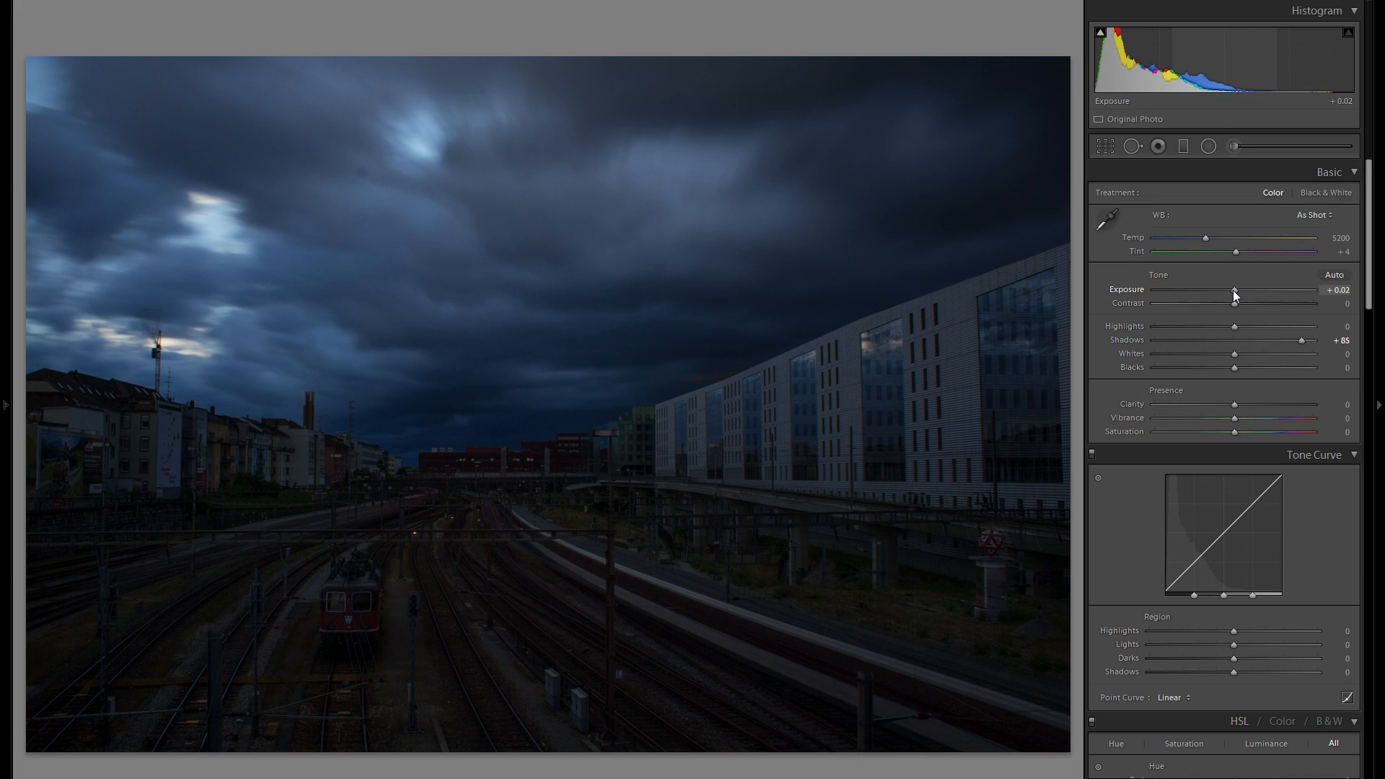
pyautogui.moveTo(1232, 290); pyautogui.dragTo(1236, 290)
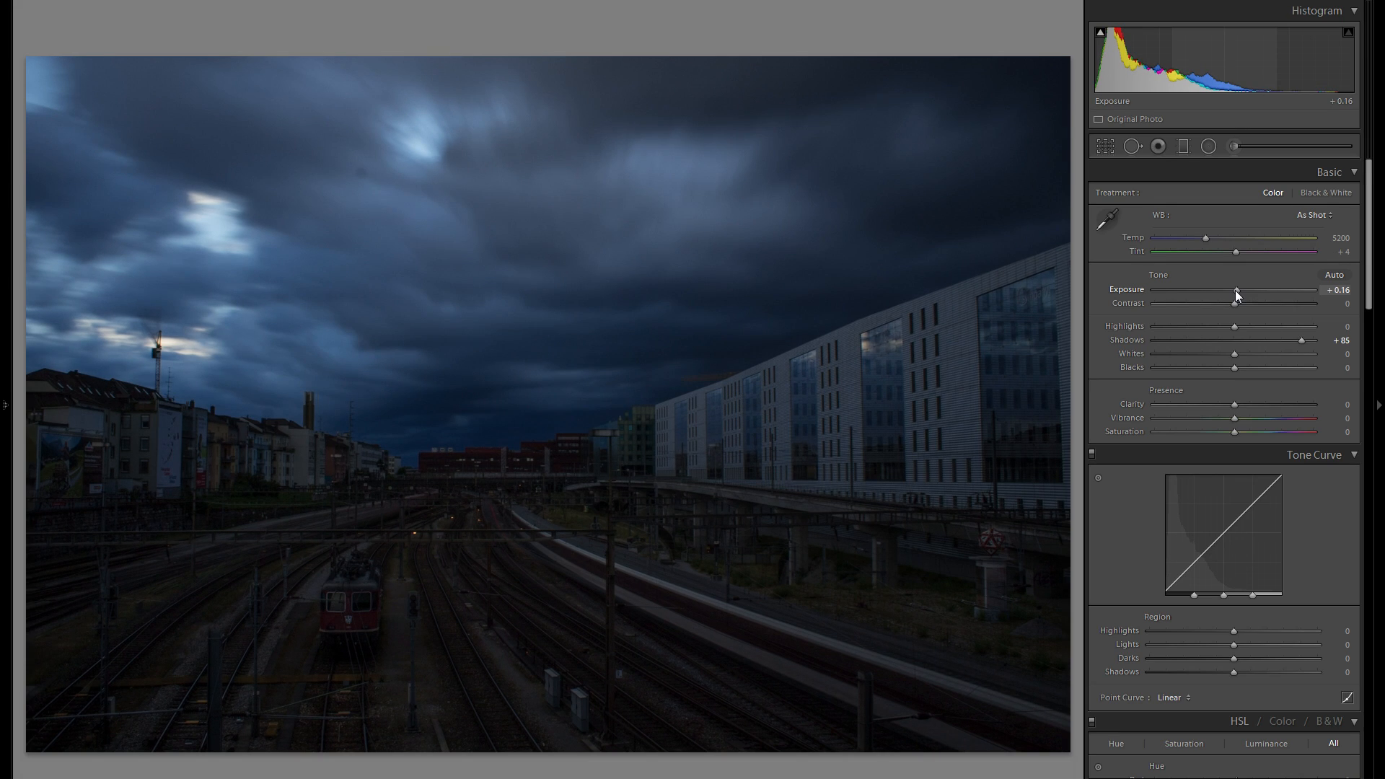
pyautogui.moveTo(1234, 290); pyautogui.dragTo(1235, 290)
pyautogui.moveTo(1245, 288); pyautogui.dragTo(1261, 282)
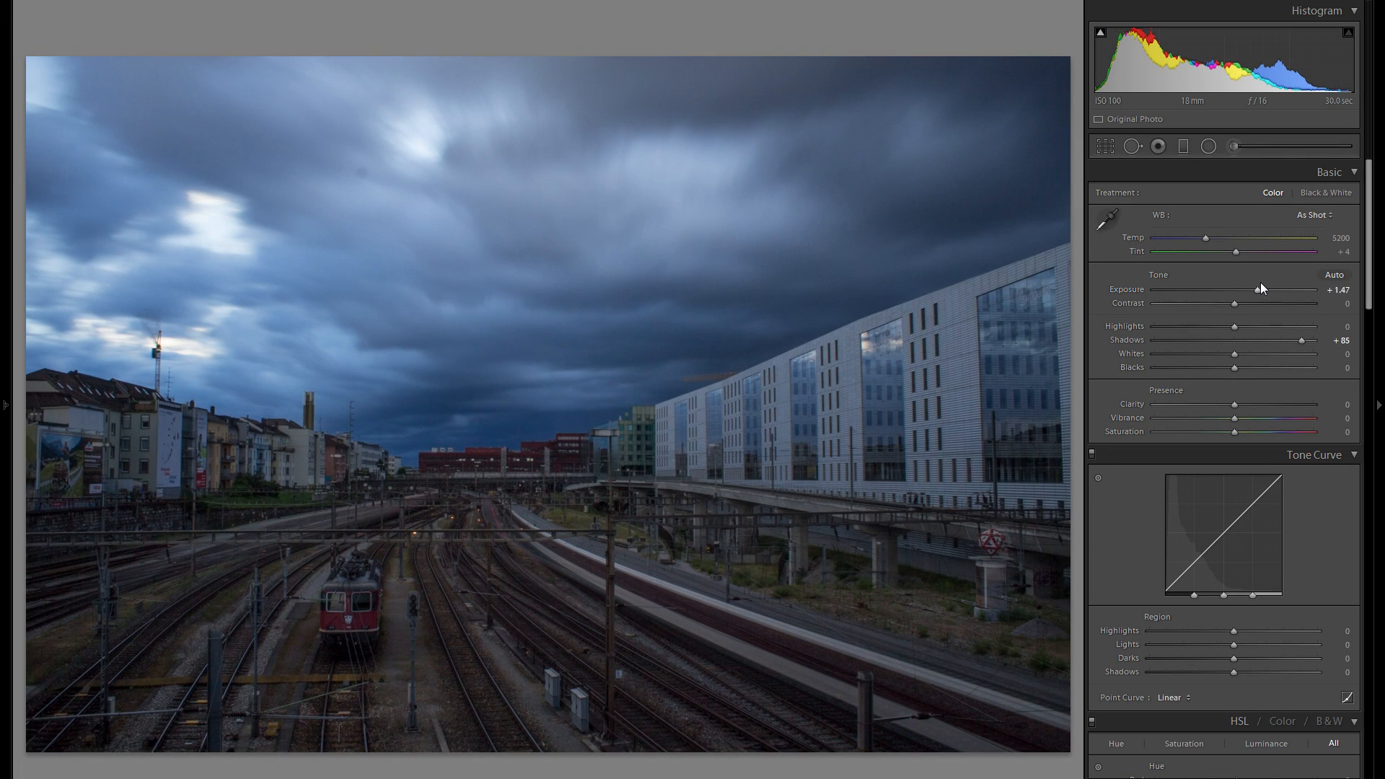
pyautogui.hotkey('ctrl', 'z')
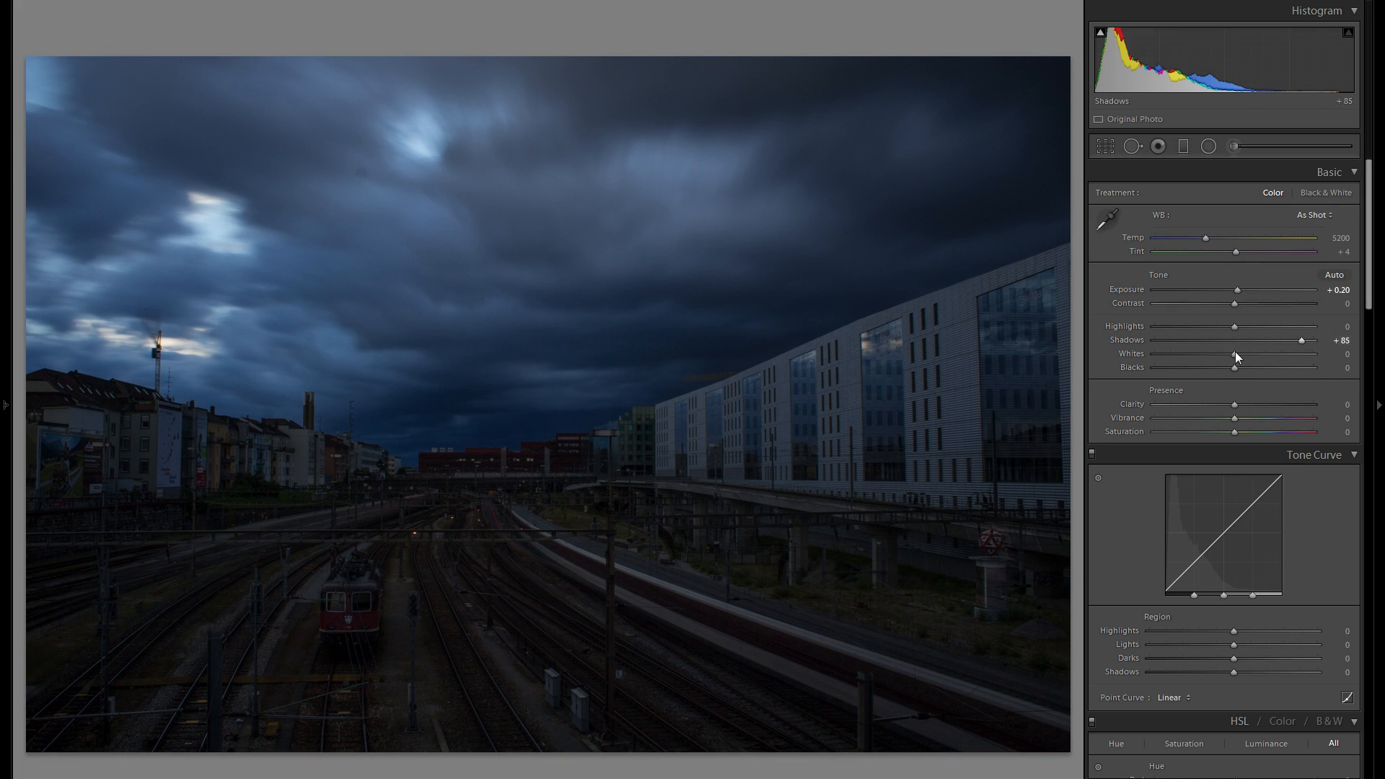
# Lower Highlights to −100 and set Whites to +42, using the clipping preview to check for blown-out areas.
pyautogui.moveTo(1227, 324); pyautogui.dragTo(978, 334)
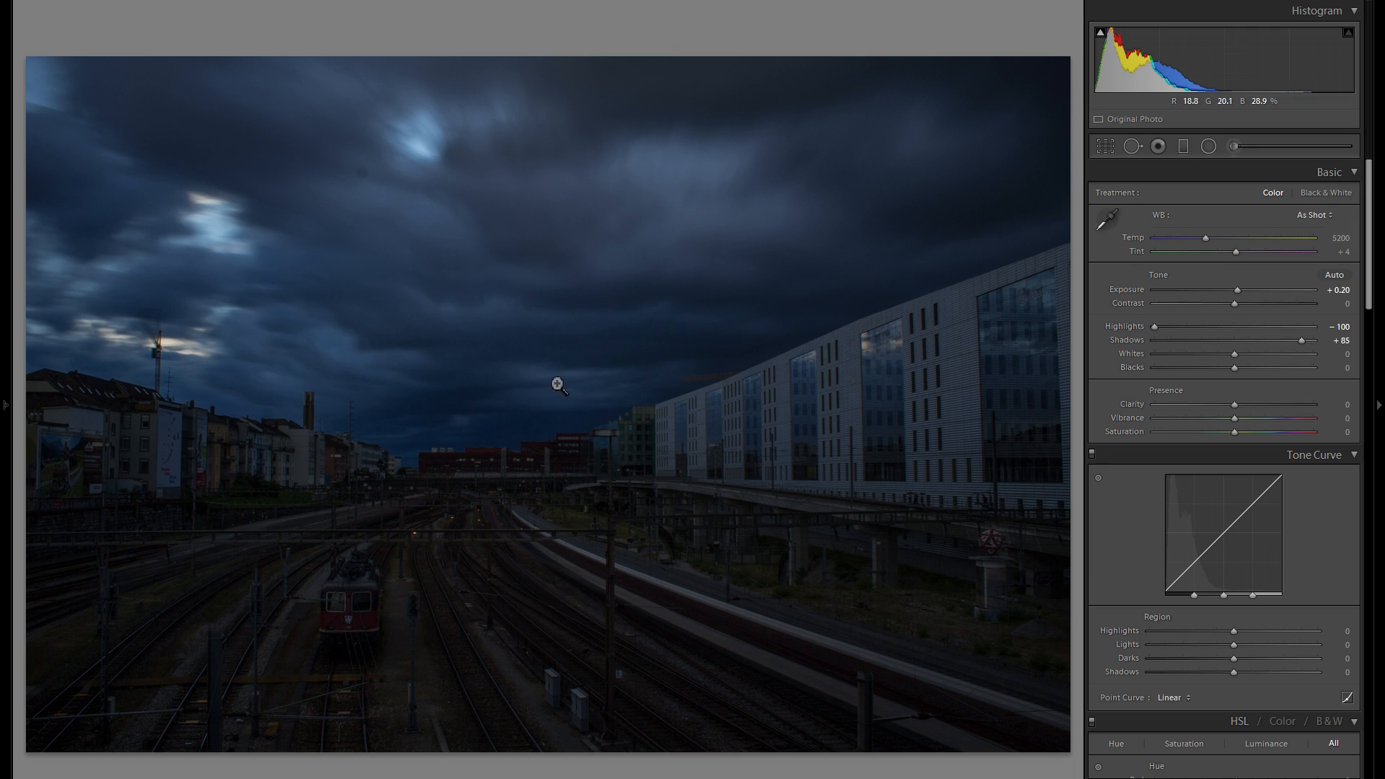
pyautogui.moveTo(1234, 354); pyautogui.dragTo(1283, 357)
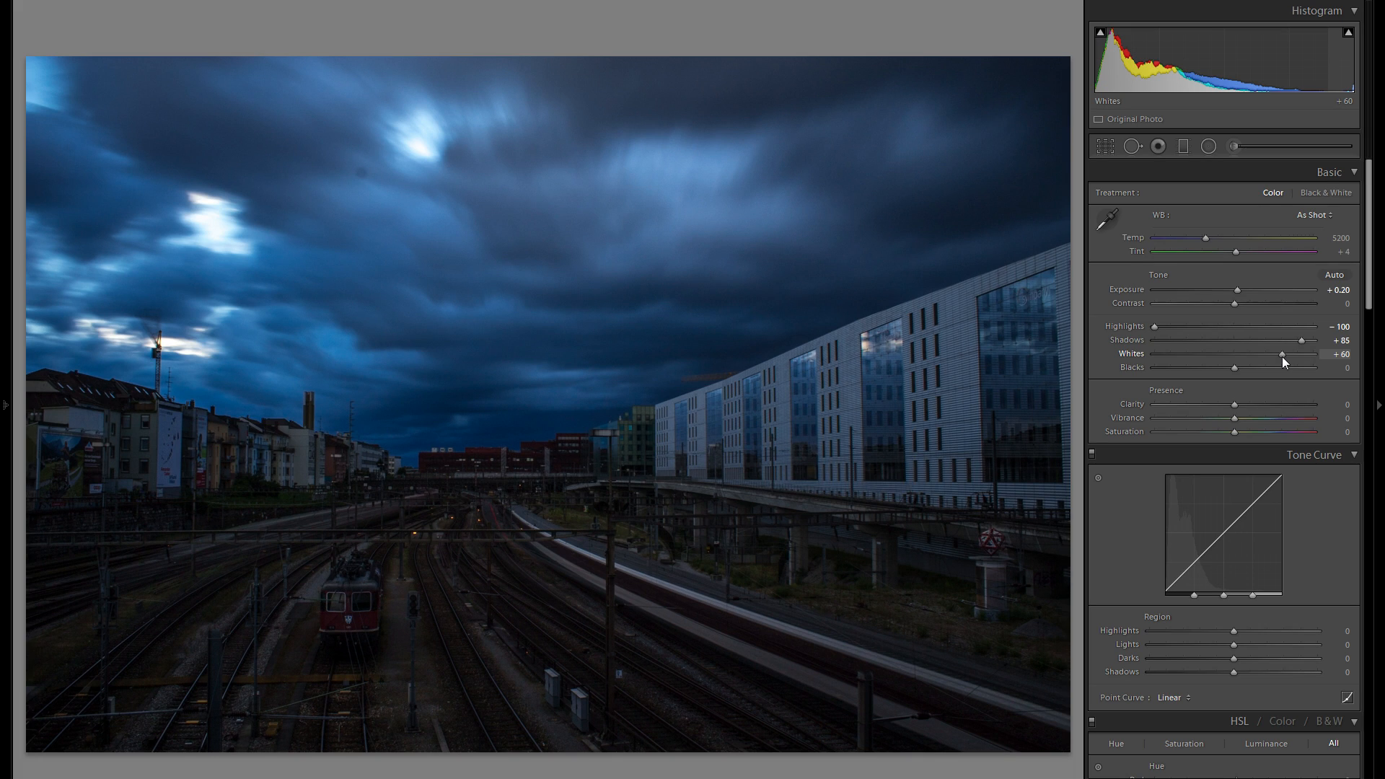
pyautogui.keyDown('alt'); pyautogui.click(1282, 357); pyautogui.keyUp('alt')
pyautogui.moveTo(1276, 356); pyautogui.dragTo(1263, 357)
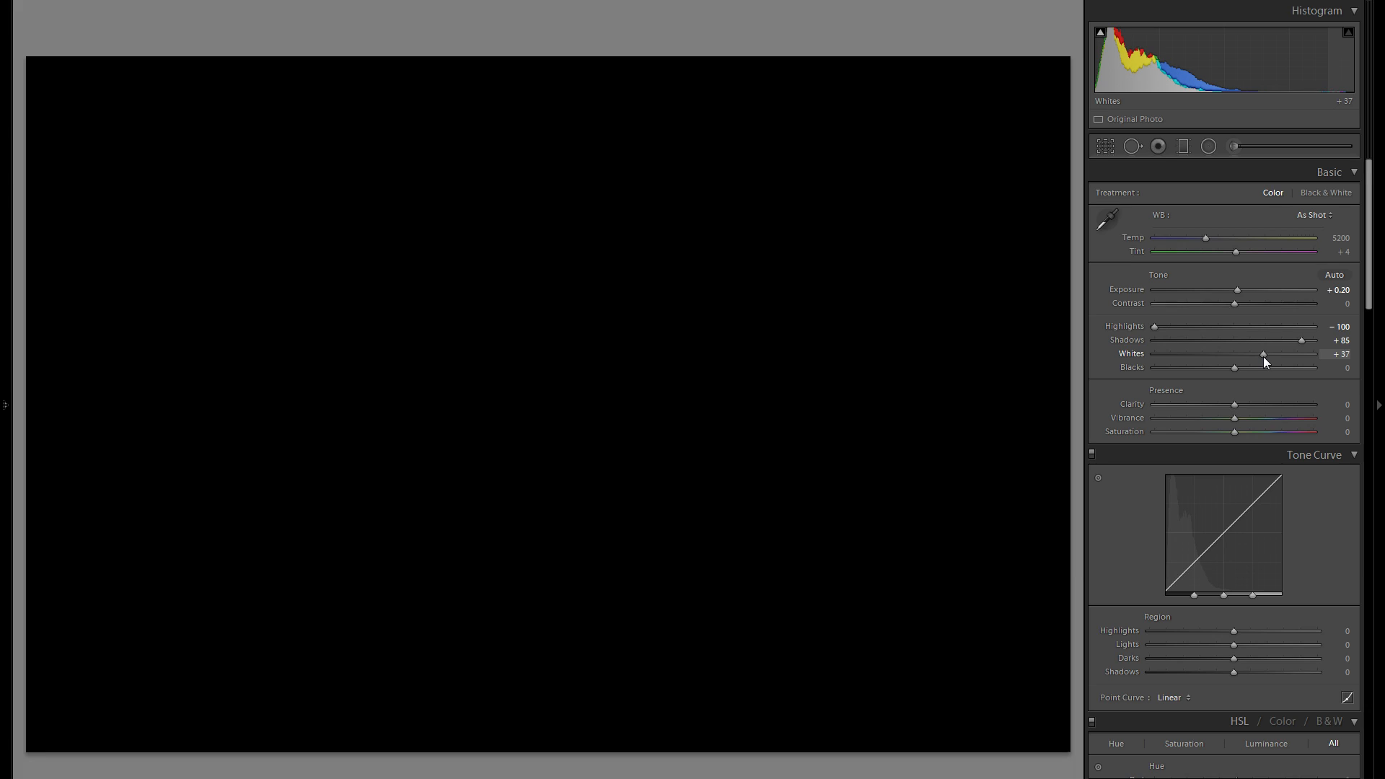
pyautogui.moveTo(1263, 356); pyautogui.dragTo(1285, 356)
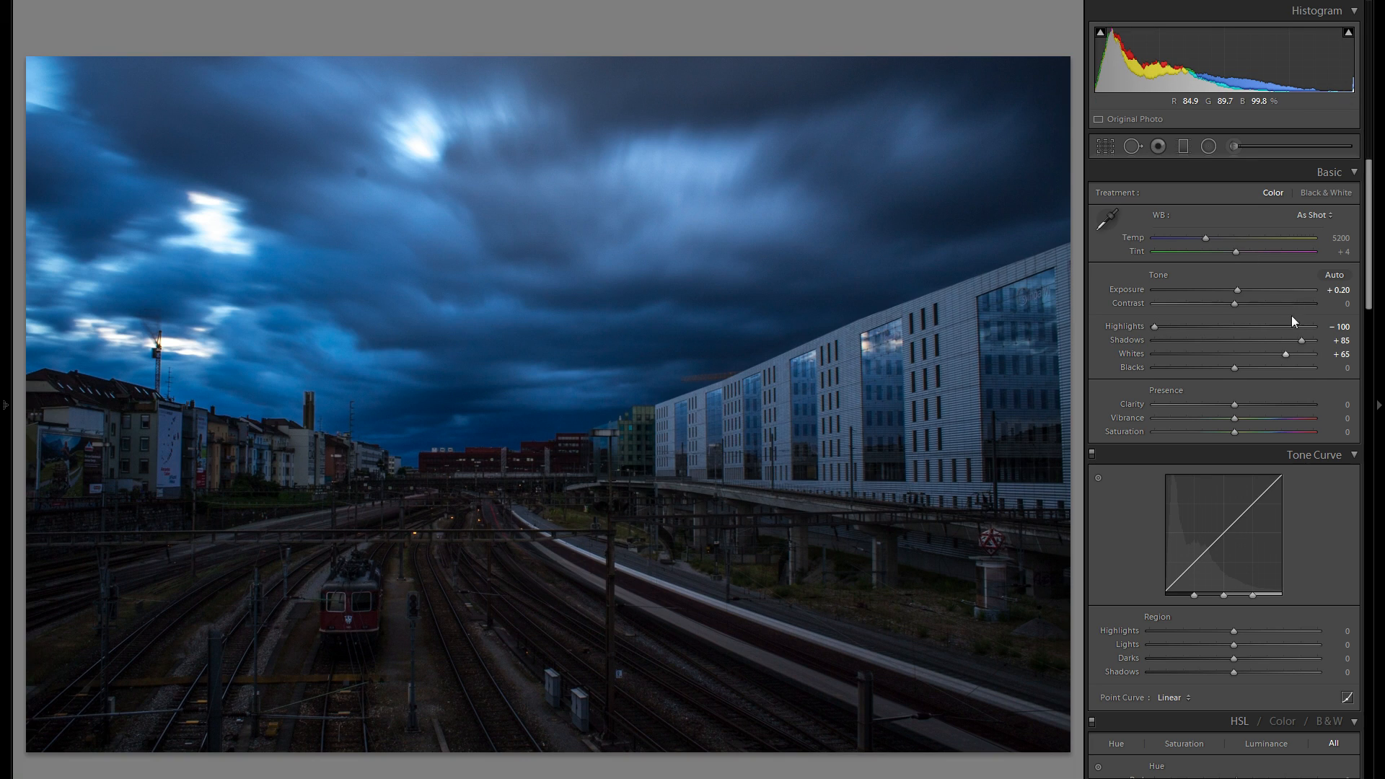
pyautogui.moveTo(1283, 352); pyautogui.dragTo(1268, 358)
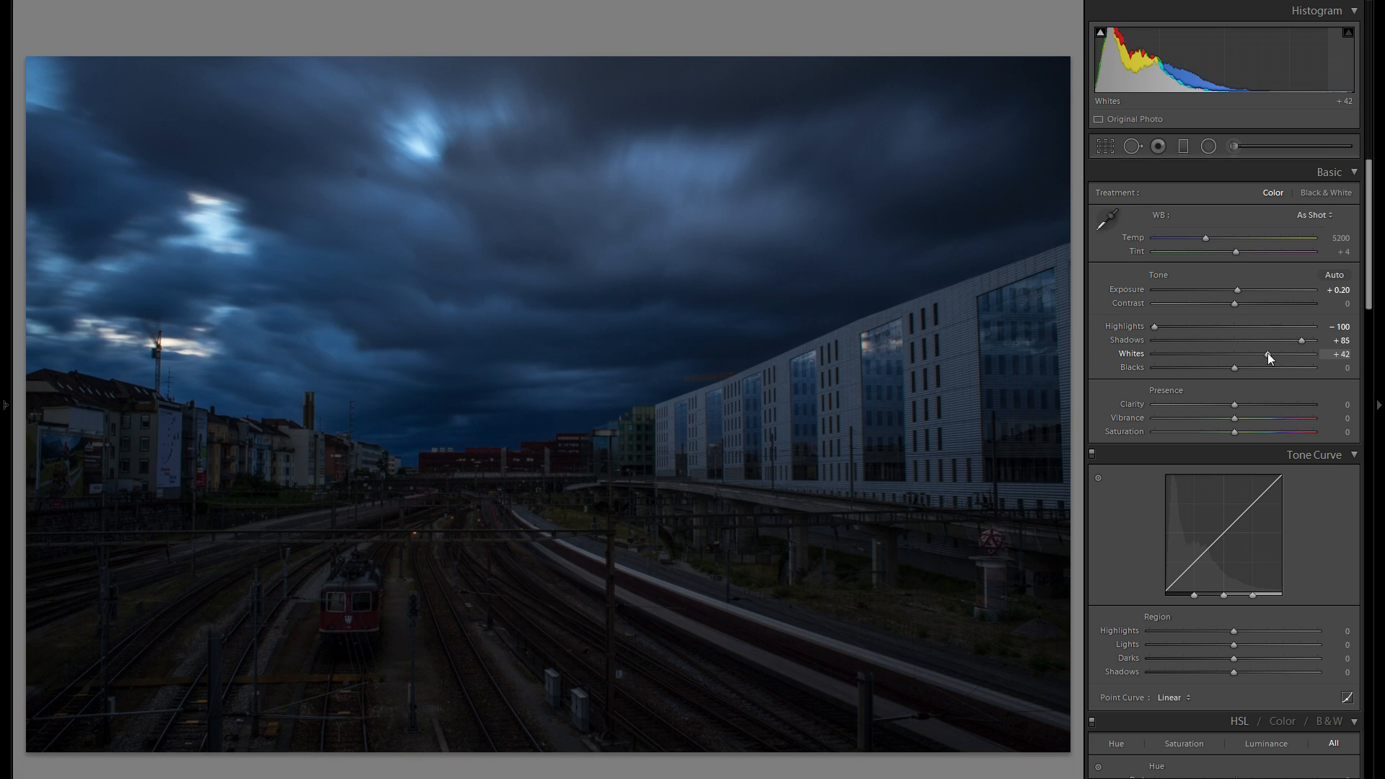
pyautogui.doubleClick(1138, 355)
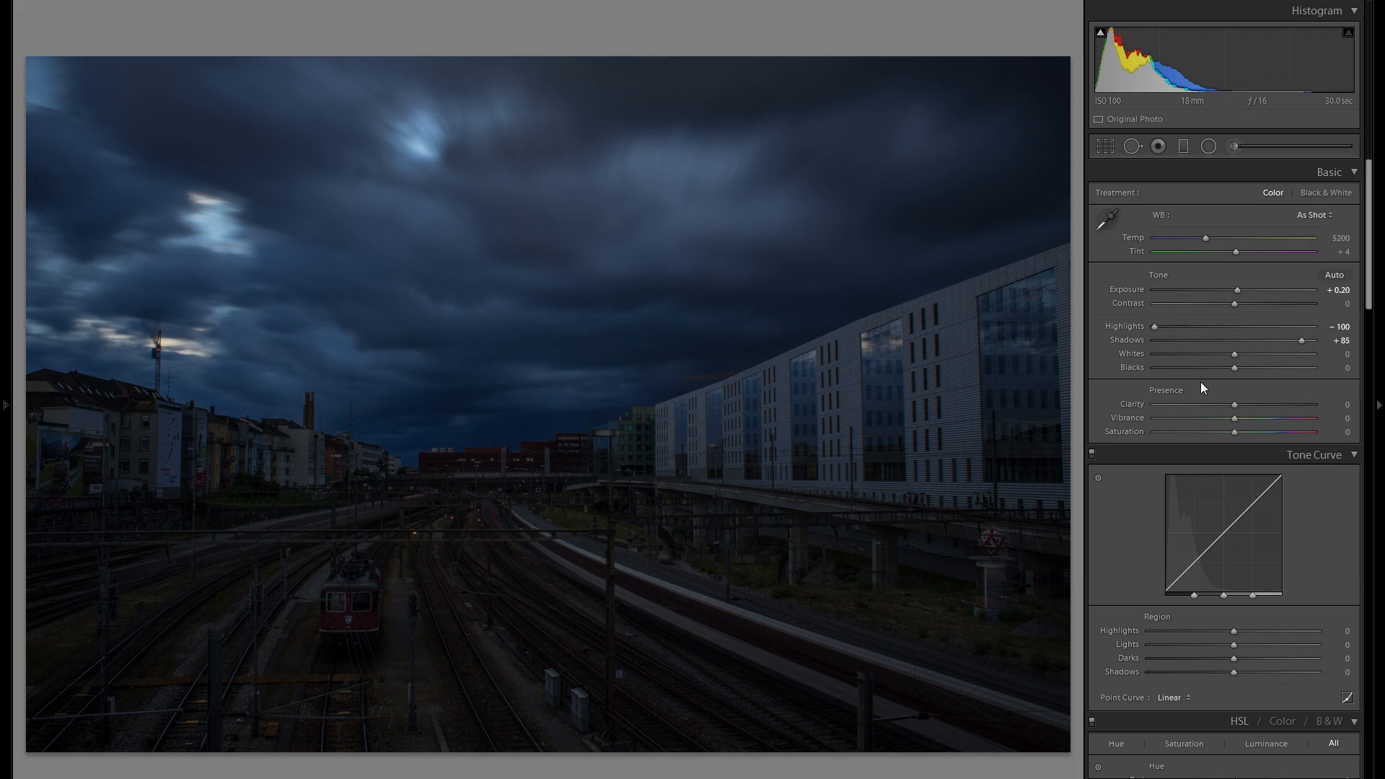
pyautogui.hotkey('ctrl', 'z')
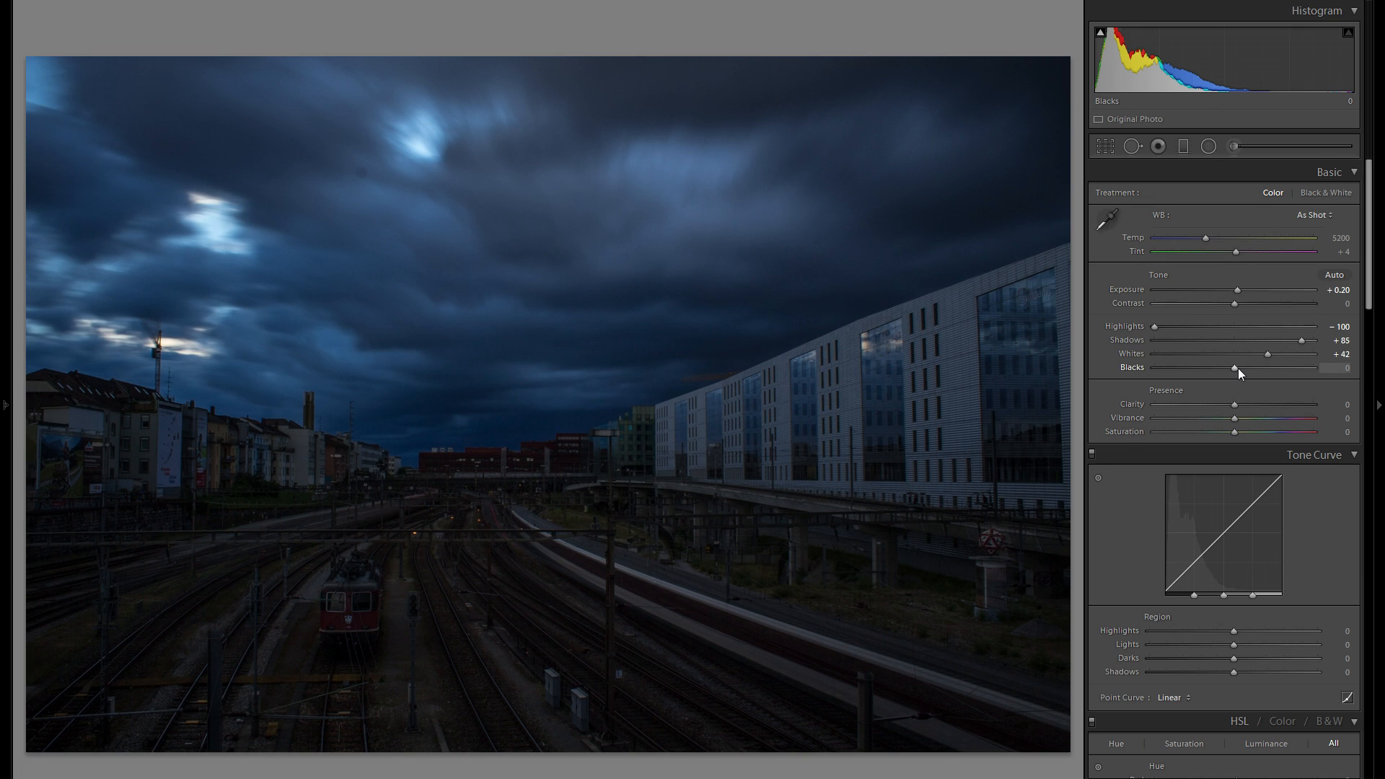
# Try darkening Blacks to −21 and −48, resetting the adjustment after each attempt.
pyautogui.moveTo(1237, 368); pyautogui.dragTo(1220, 367)
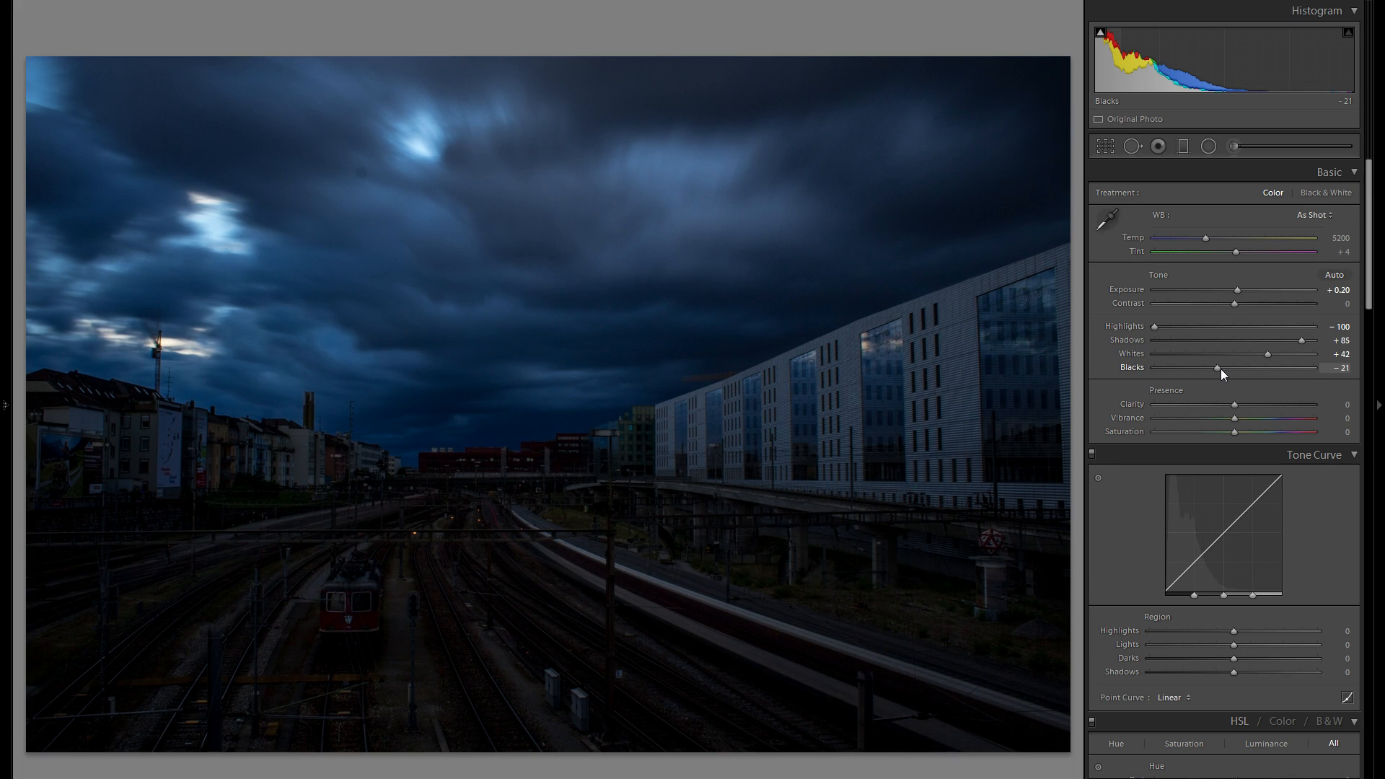
pyautogui.doubleClick(1140, 366)
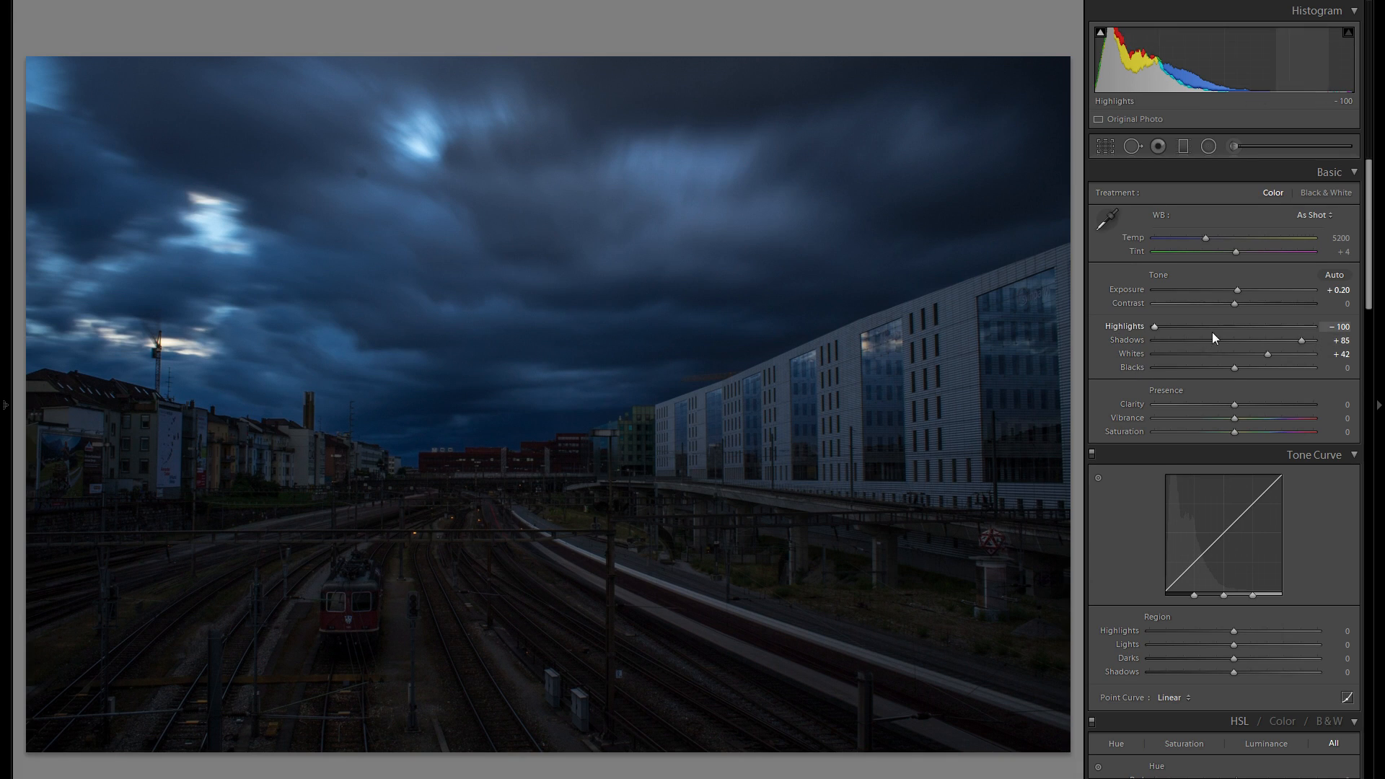
pyautogui.click(1196, 367)
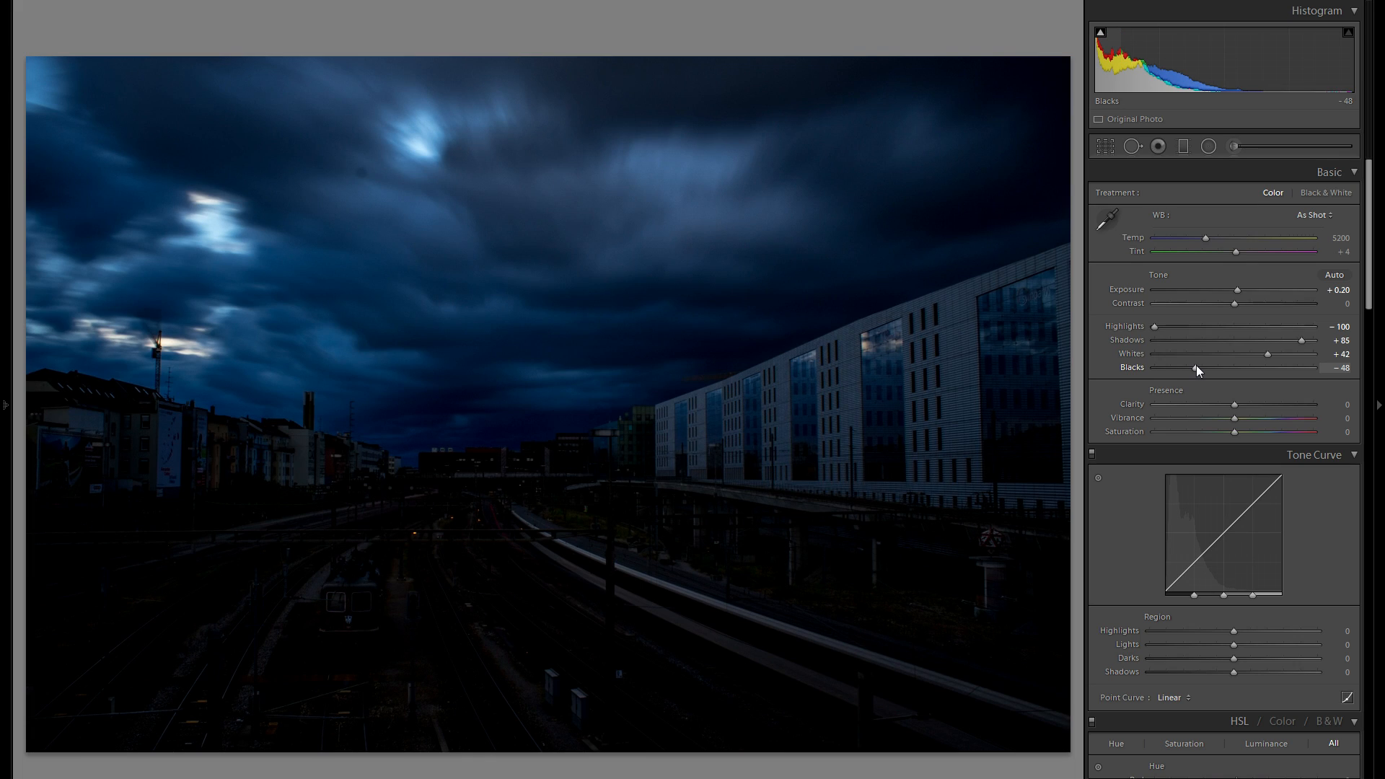
pyautogui.doubleClick(1136, 370)
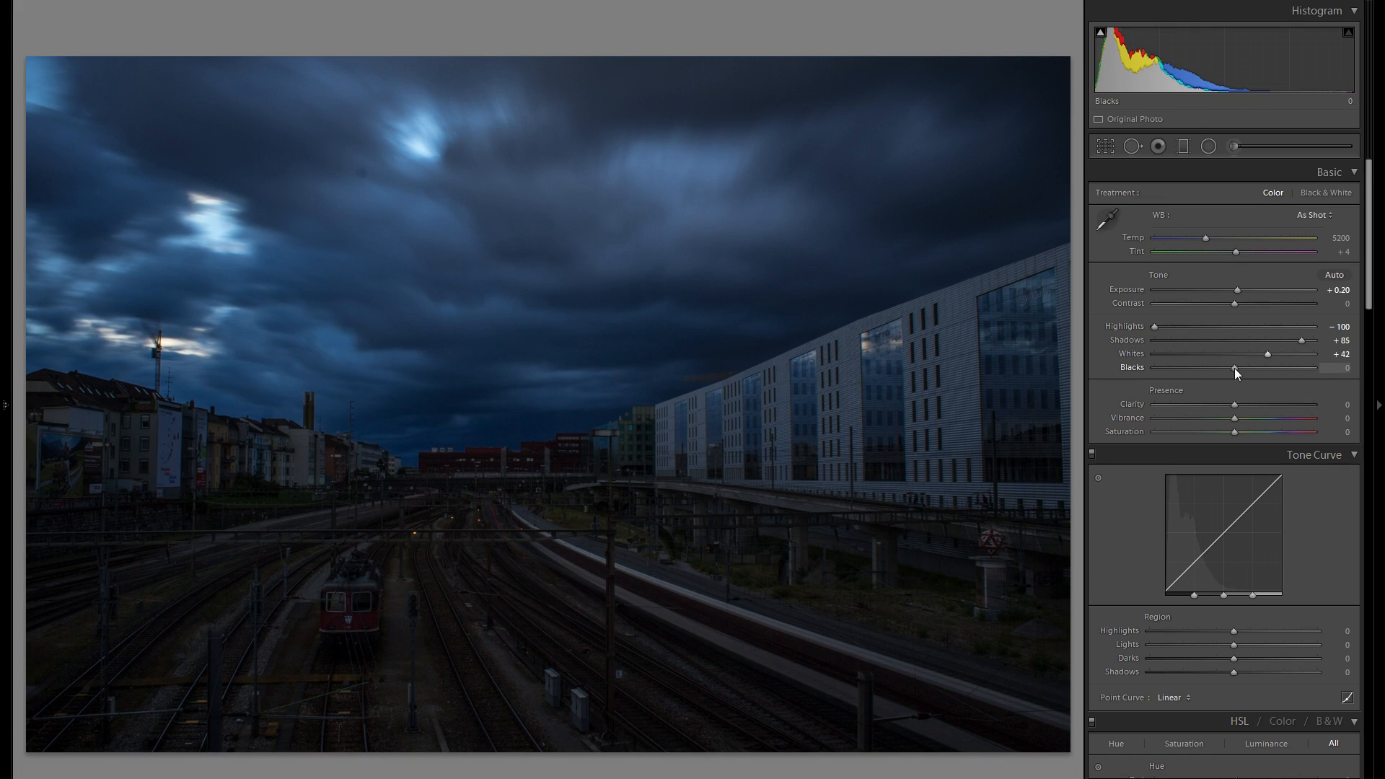
# Set Blacks to +16, Contrast to +19 and Shadows to +87.
pyautogui.moveTo(1234, 368); pyautogui.dragTo(1246, 367)
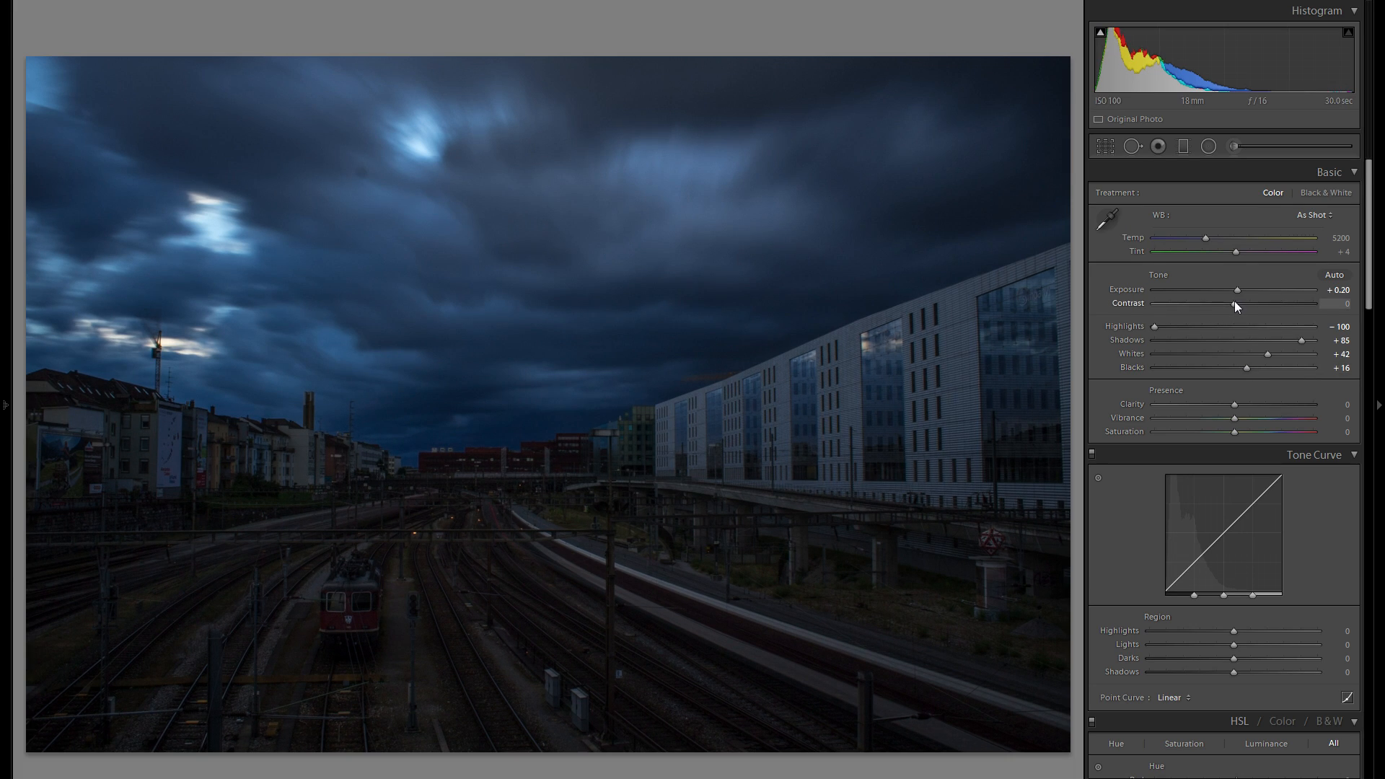
pyautogui.moveTo(1233, 303); pyautogui.dragTo(1255, 304)
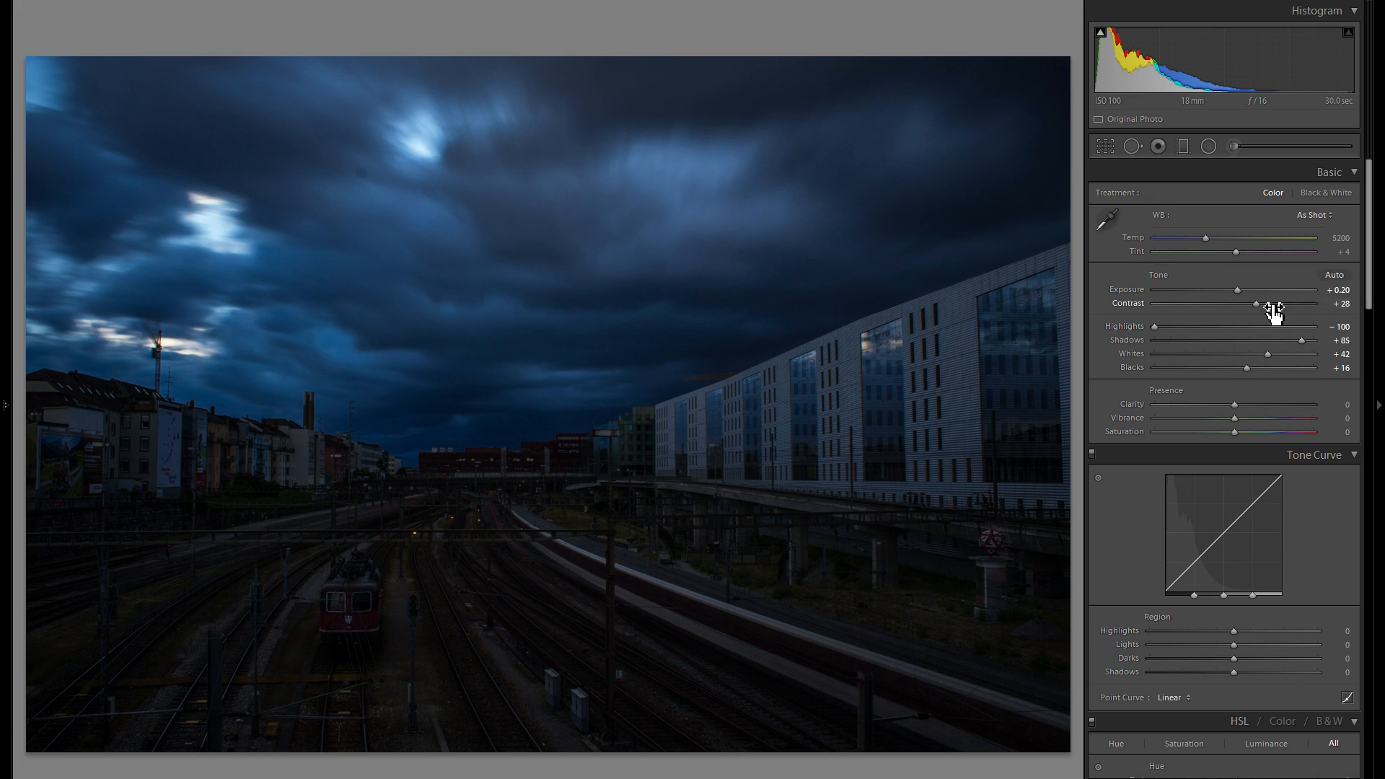
pyautogui.moveTo(1256, 304); pyautogui.dragTo(1250, 303)
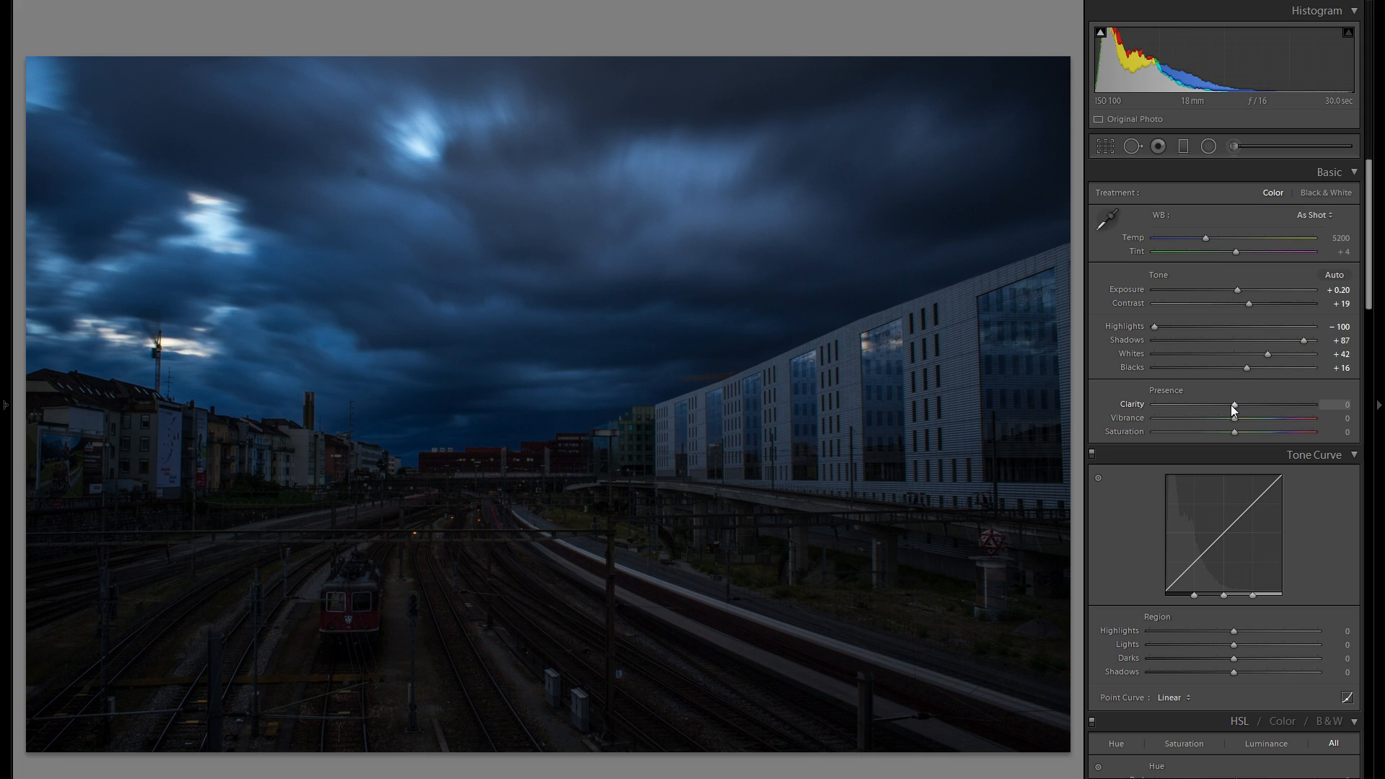
# Try Clarity at +100, −100 and +39 on the photo, and reset it to zero.
pyautogui.moveTo(1234, 405); pyautogui.dragTo(1363, 414)
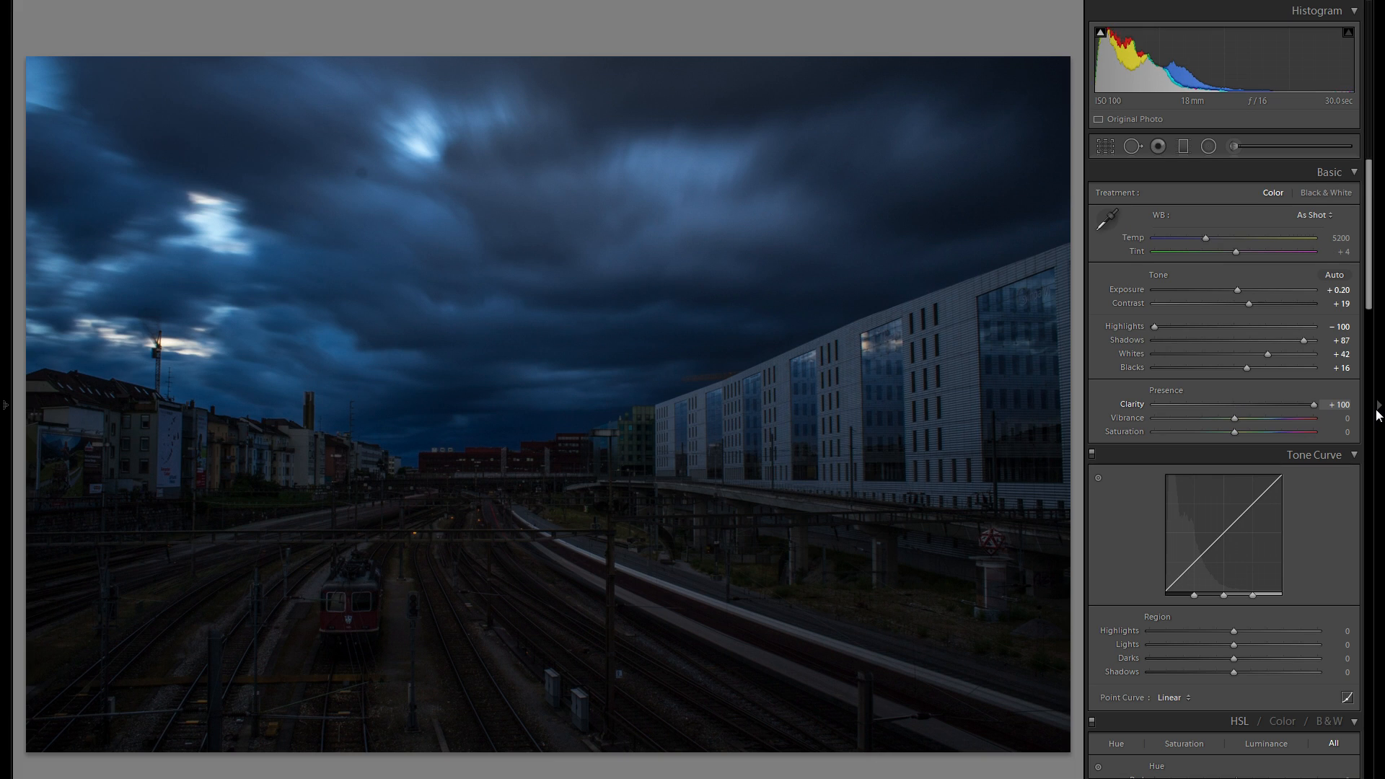
pyautogui.moveTo(1378, 414); pyautogui.dragTo(1036, 422)
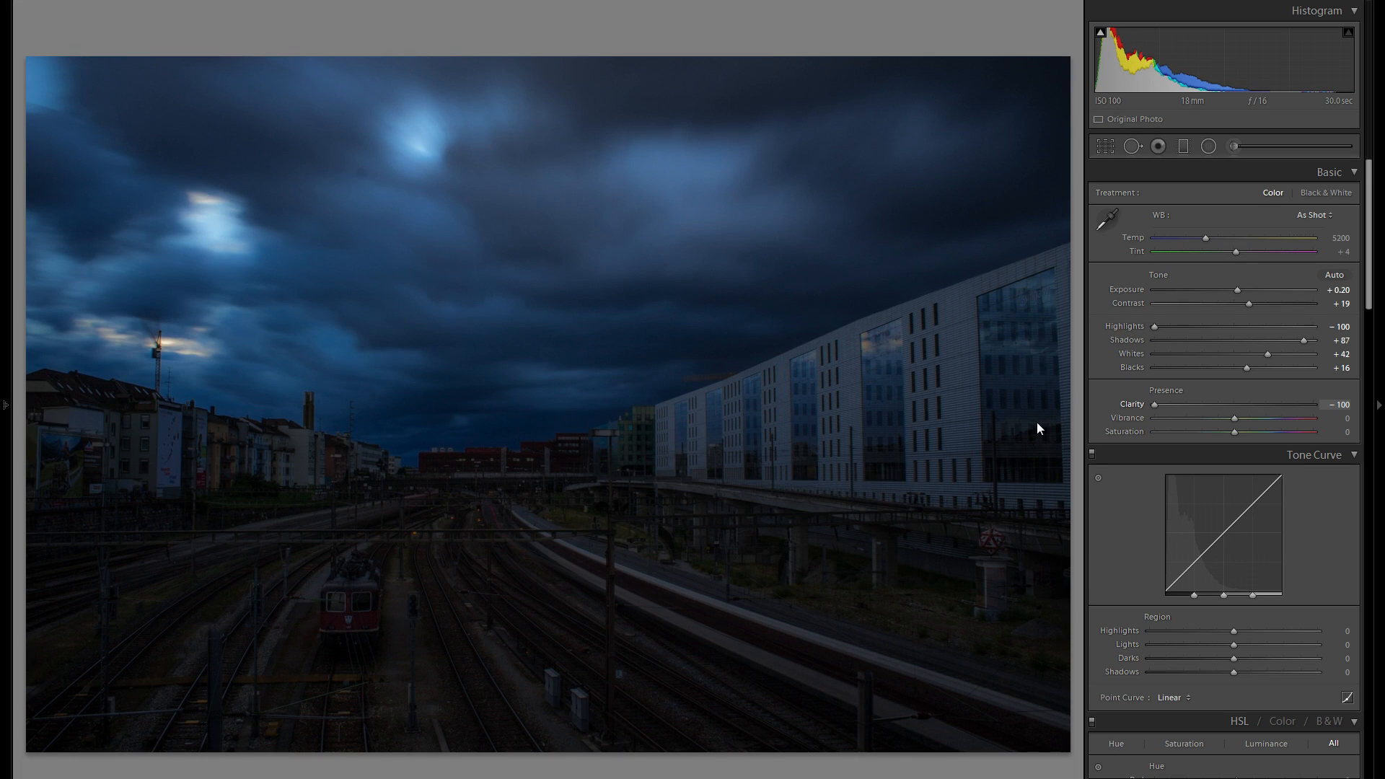
pyautogui.doubleClick(1134, 405)
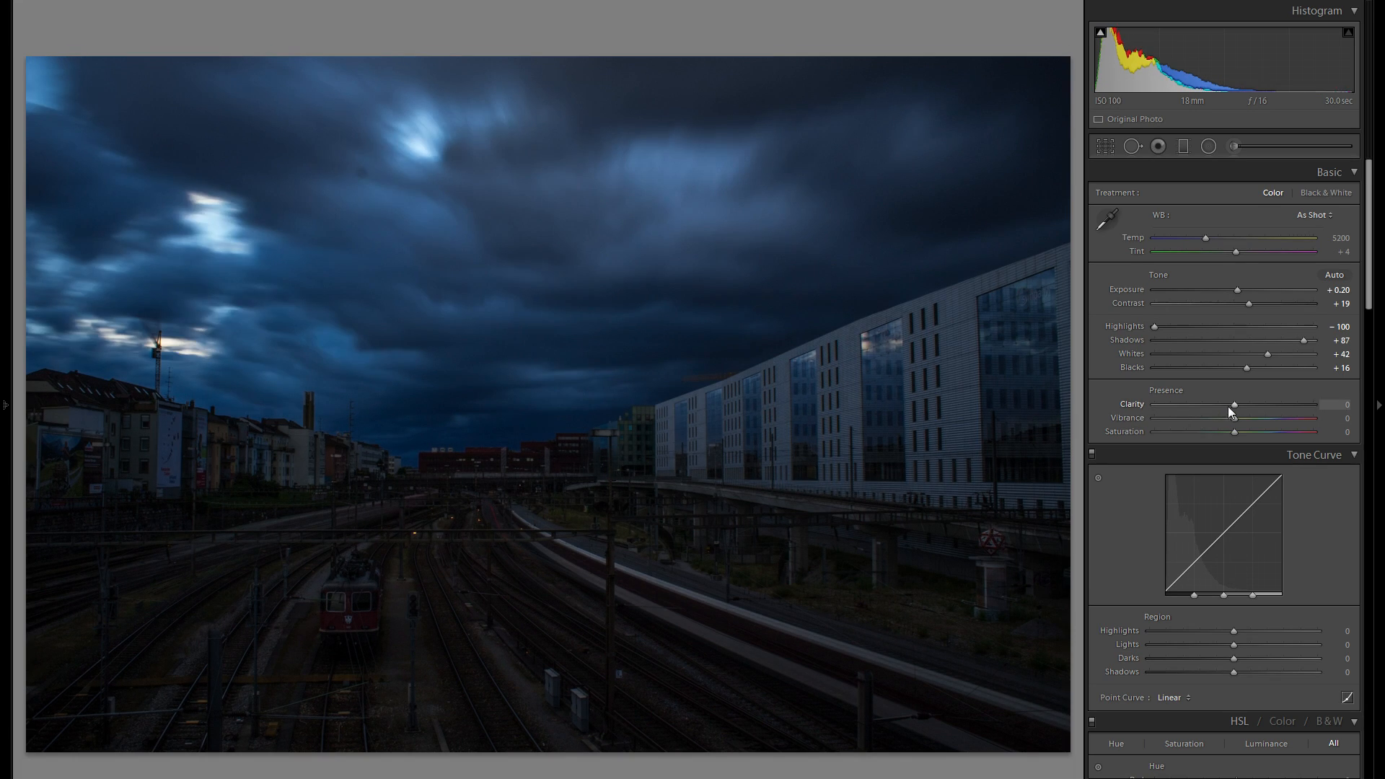
pyautogui.moveTo(1239, 405); pyautogui.dragTo(1265, 405)
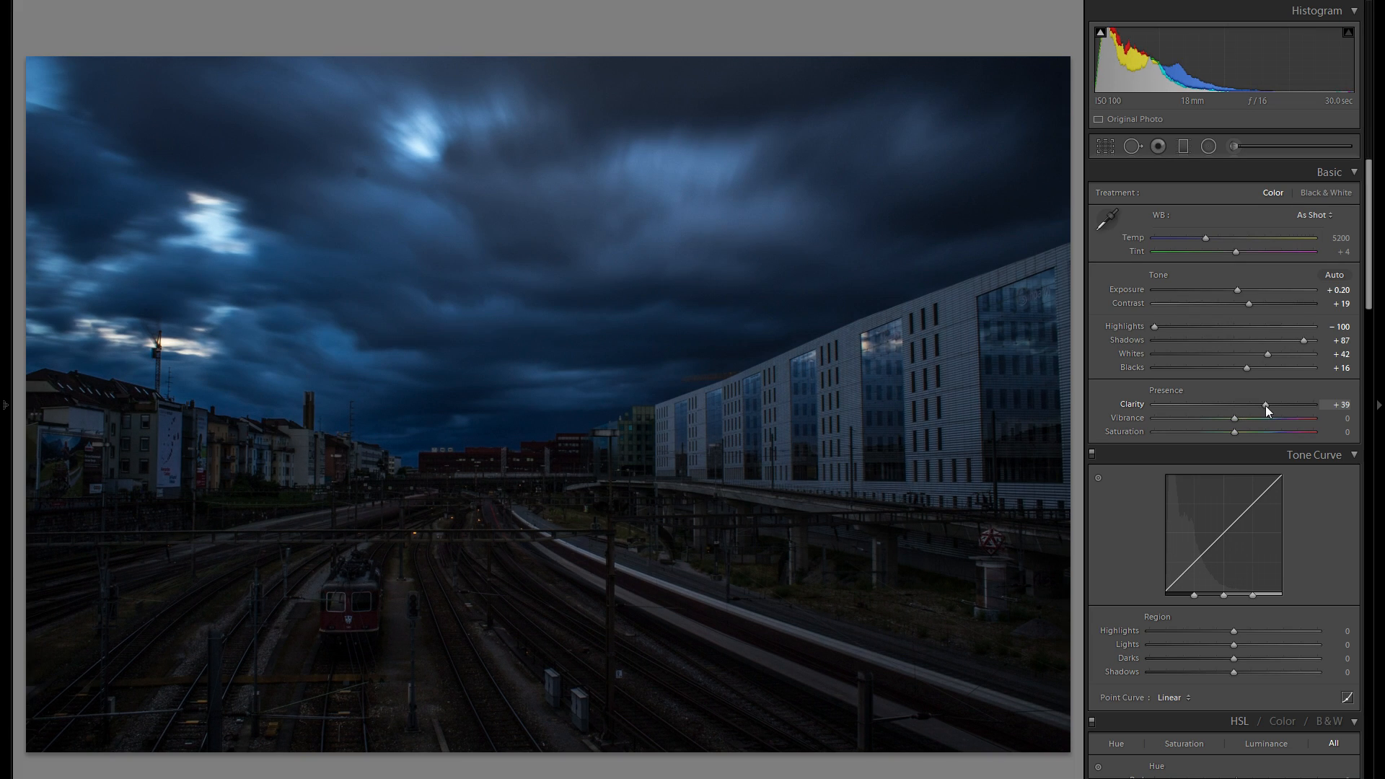
pyautogui.doubleClick(1141, 403)
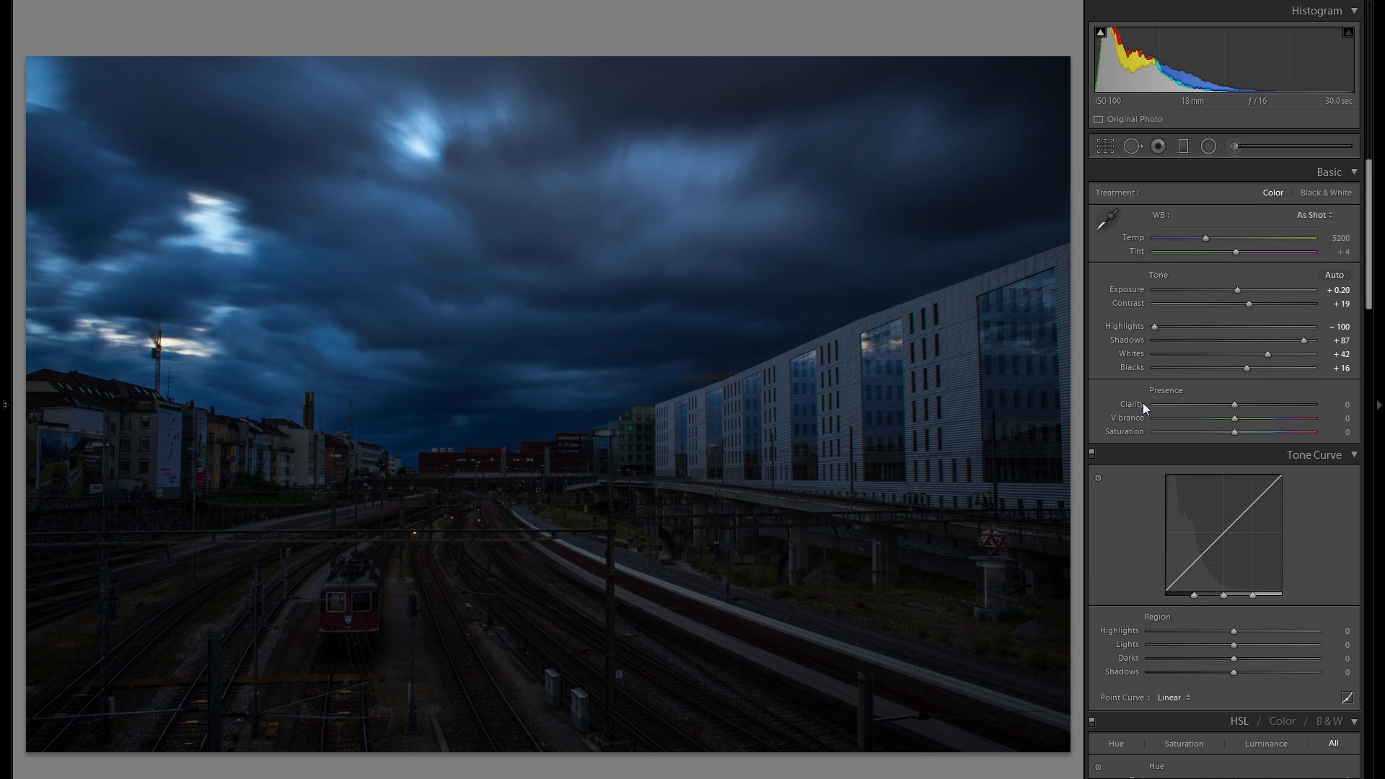
# Compare the photo with Clarity at −50, +100 and −100.
pyautogui.click(1192, 405)
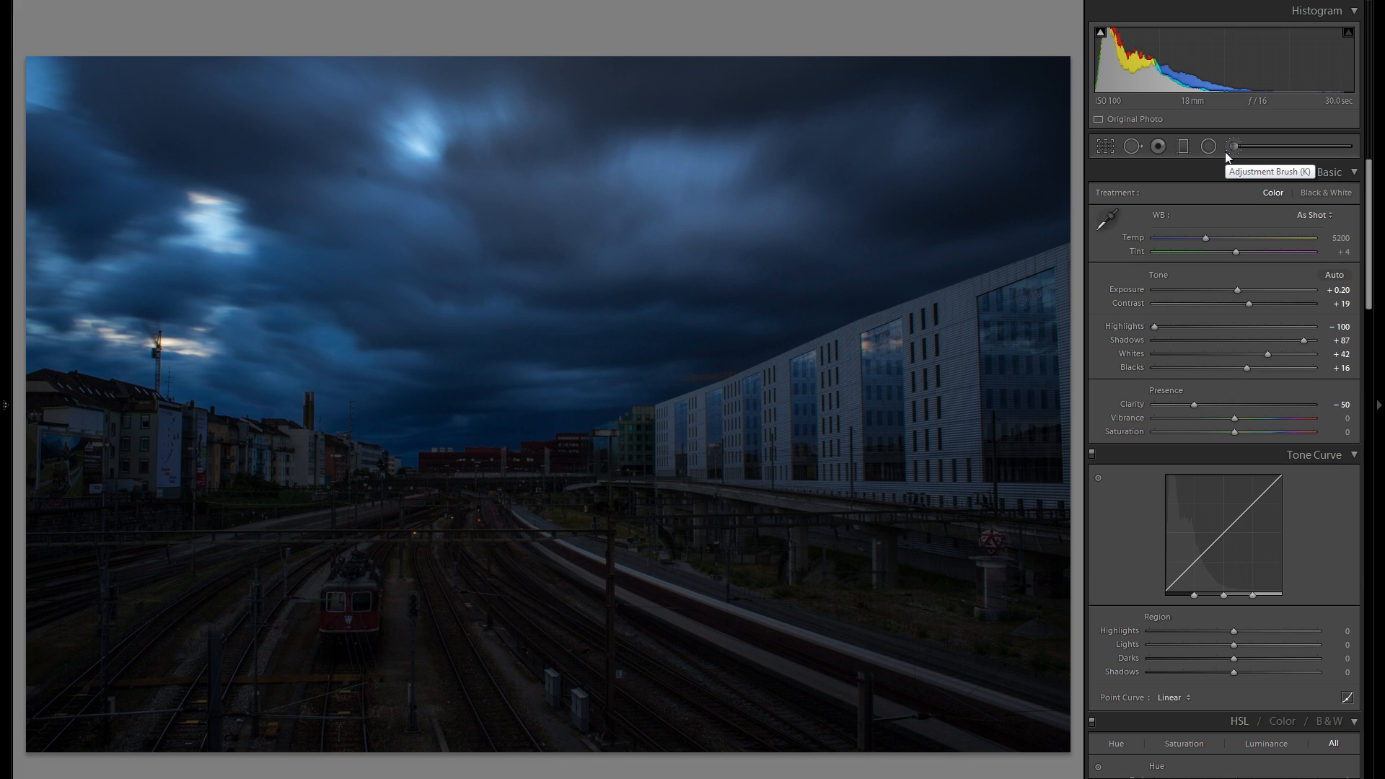
pyautogui.moveTo(1193, 404); pyautogui.dragTo(1378, 406)
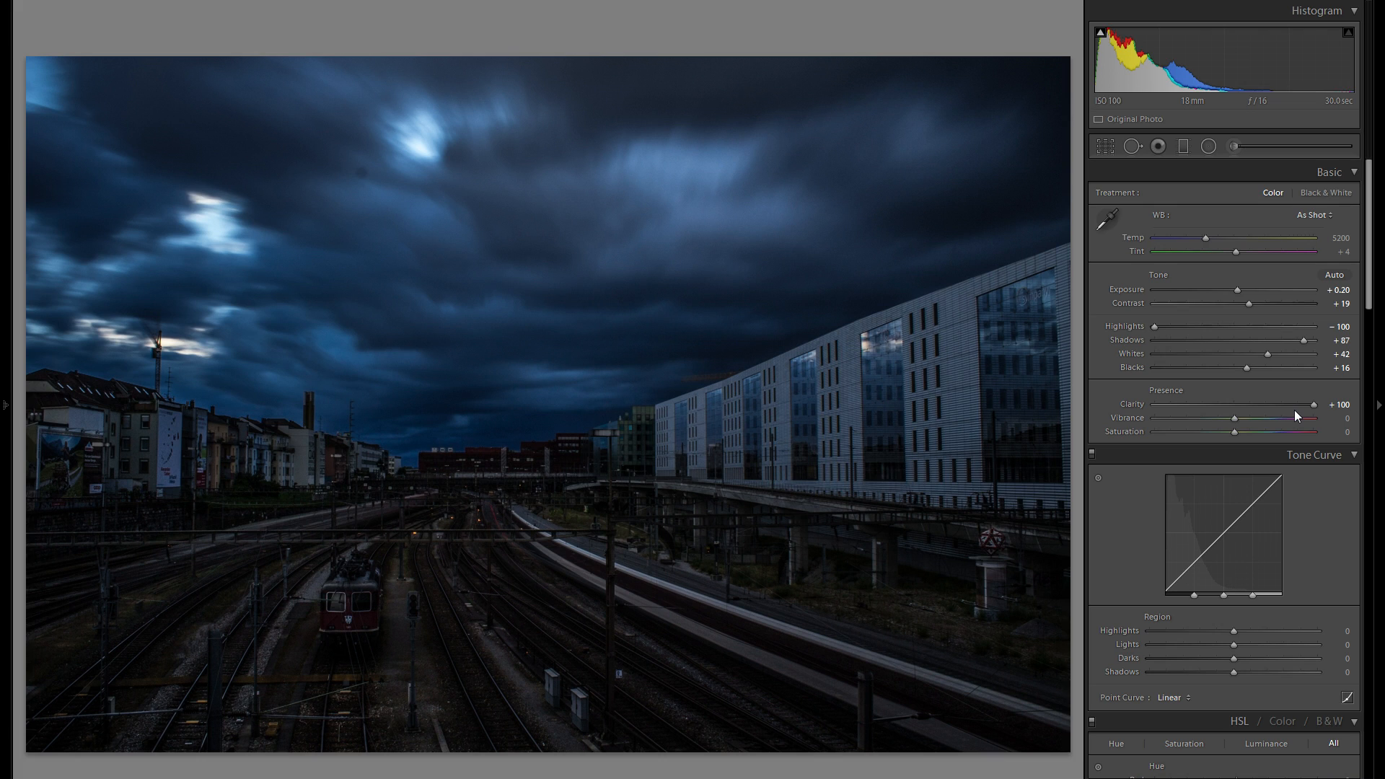
pyautogui.moveTo(1293, 410); pyautogui.dragTo(1032, 407)
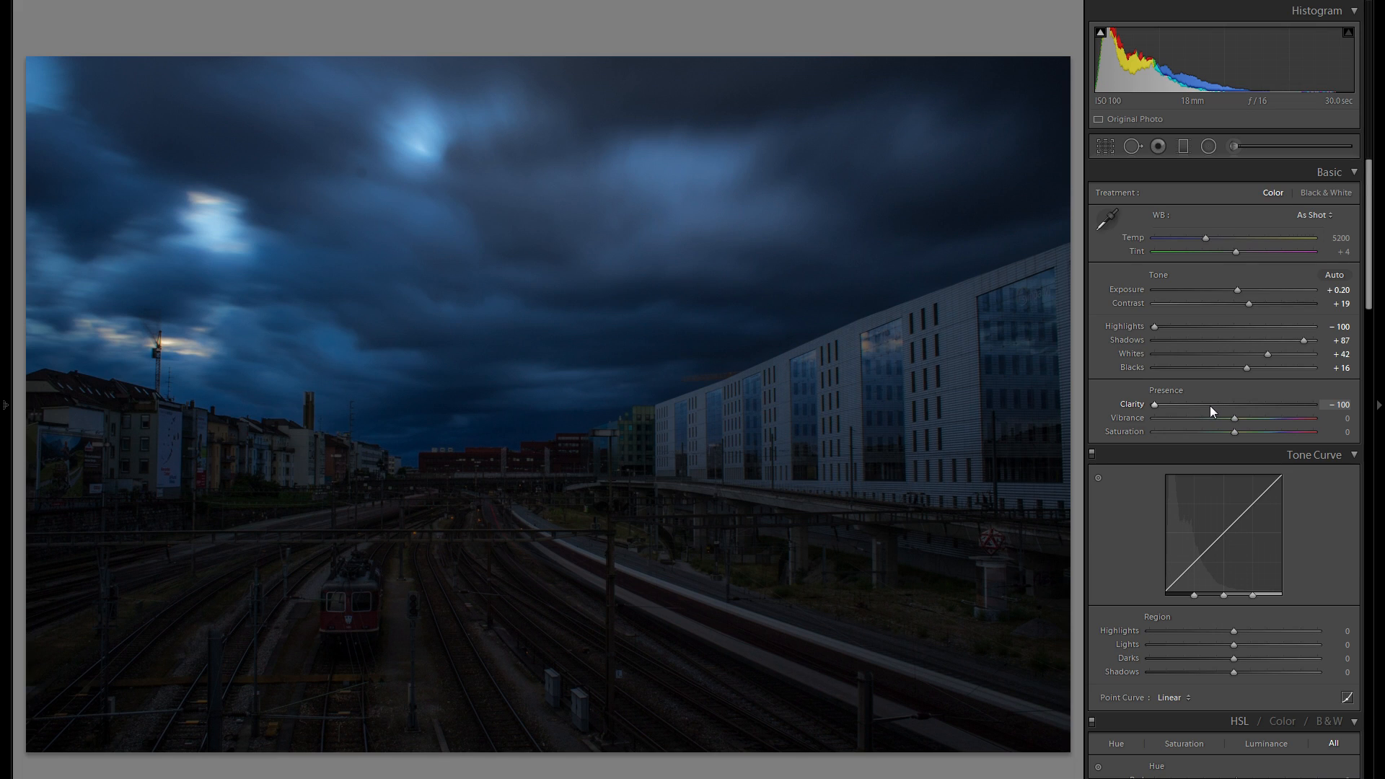
# Set Clarity to −25 to soften the photo slightly.
pyautogui.moveTo(1210, 405); pyautogui.dragTo(1213, 406)
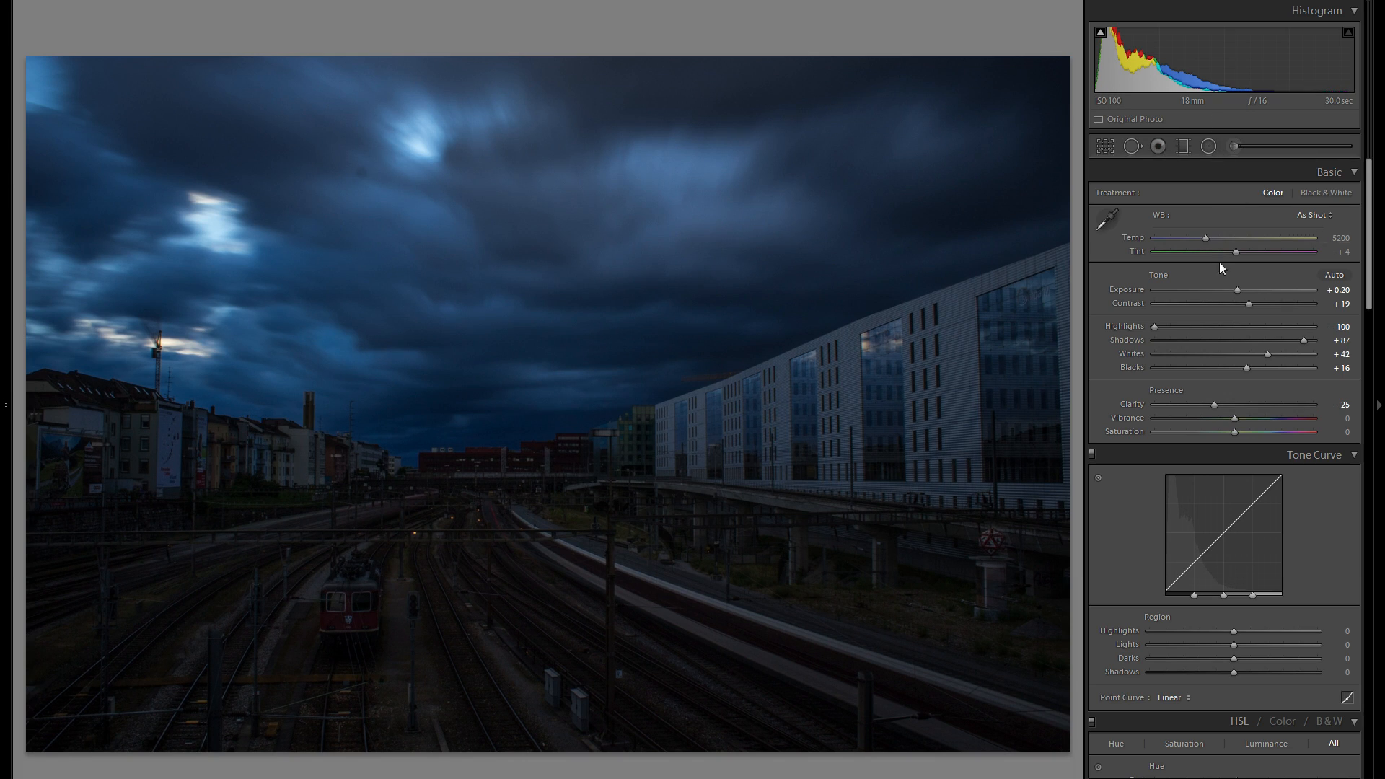
pyautogui.scroll(-3, 1198, 358)
pyautogui.scroll(3, 1199, 397)
pyautogui.moveTo(1233, 397); pyautogui.dragTo(1220, 397)
# Try warmer and cooler white balances, and settle on a Temp of 4986 and a Tint of +10.
pyautogui.moveTo(1205, 239)
pyautogui.mouseDown()
pyautogui.moveTo(1232, 242)
pyautogui.moveTo(1213, 243)
pyautogui.mouseUp()
pyautogui.moveTo(1212, 239); pyautogui.dragTo(1269, 236)
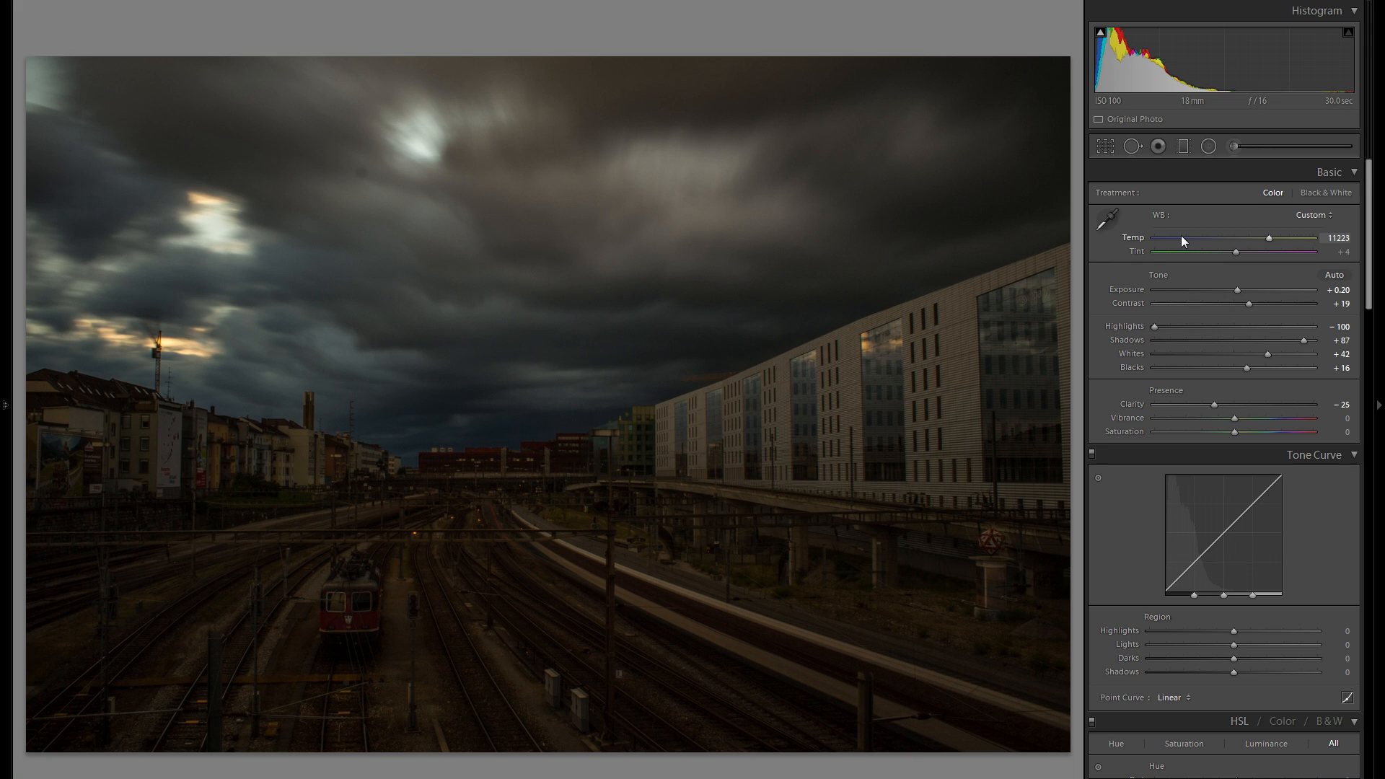
pyautogui.moveTo(1177, 241); pyautogui.dragTo(1201, 244)
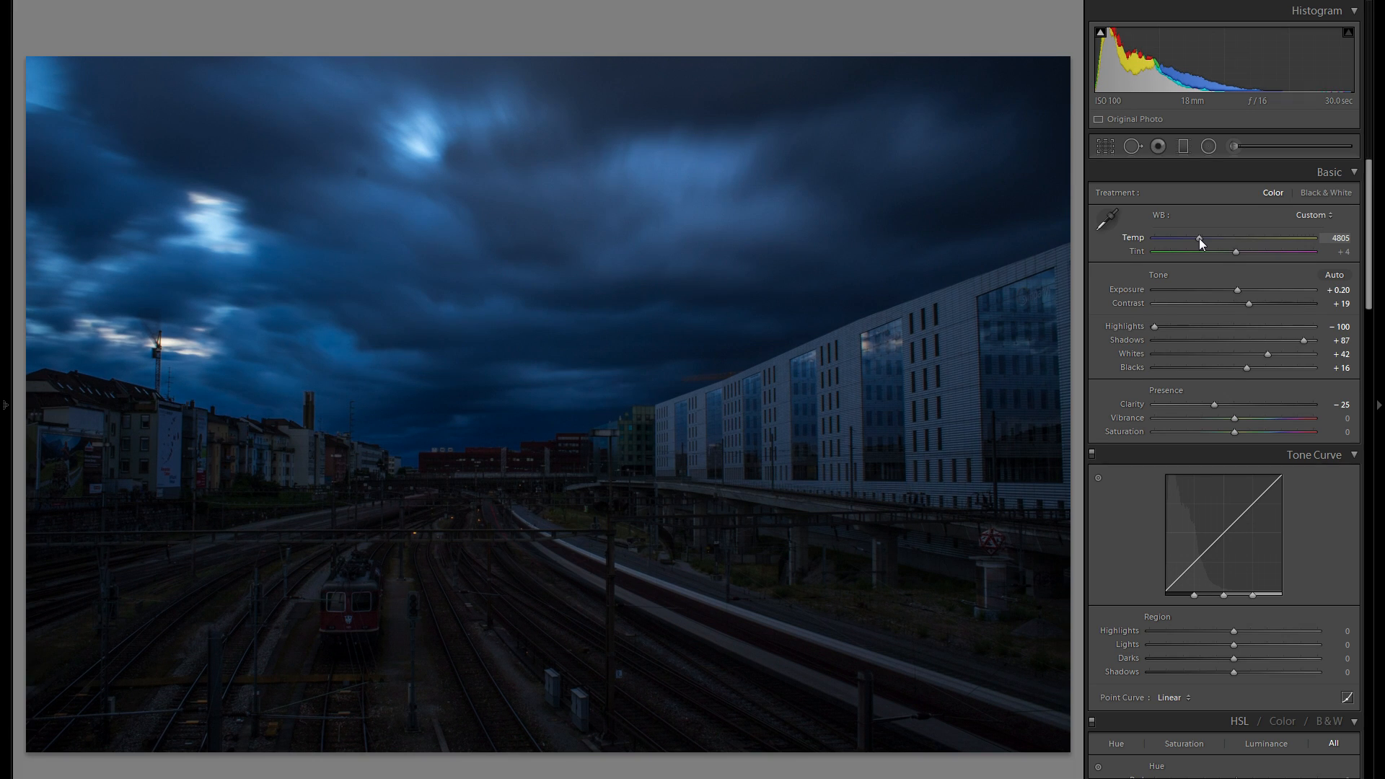
pyautogui.moveTo(1200, 244); pyautogui.dragTo(1203, 244)
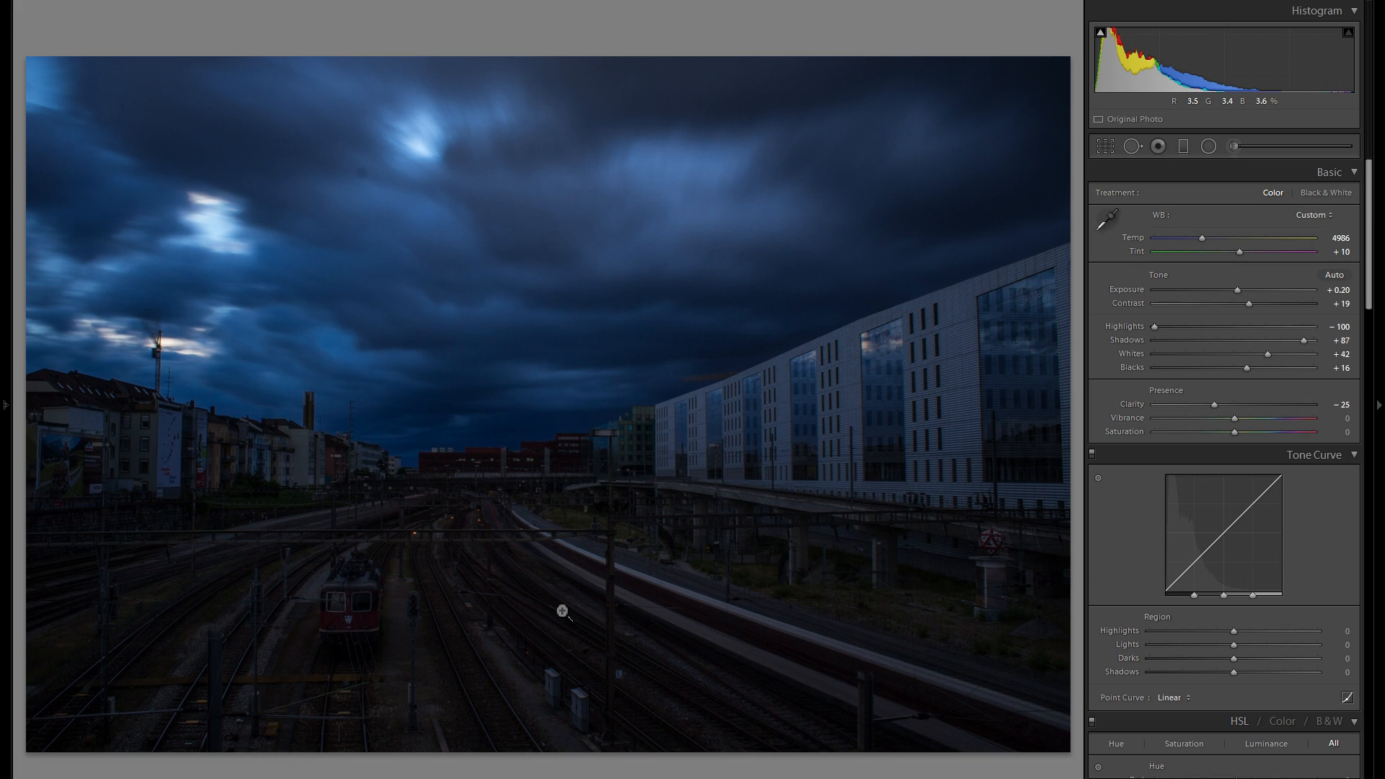
# Try Saturation at +100 on the photo and reset it to zero.
pyautogui.moveTo(1291, 434); pyautogui.dragTo(1316, 432)
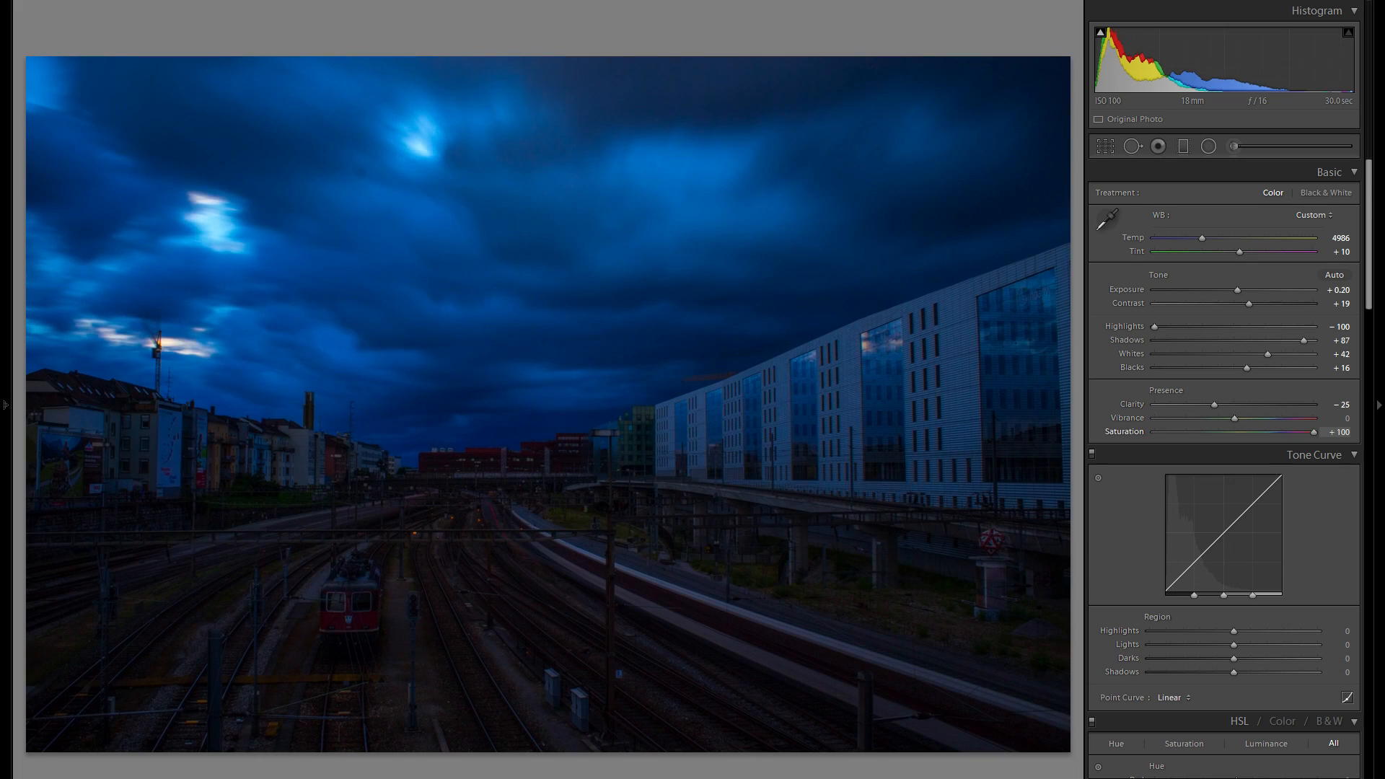
pyautogui.doubleClick(1118, 428)
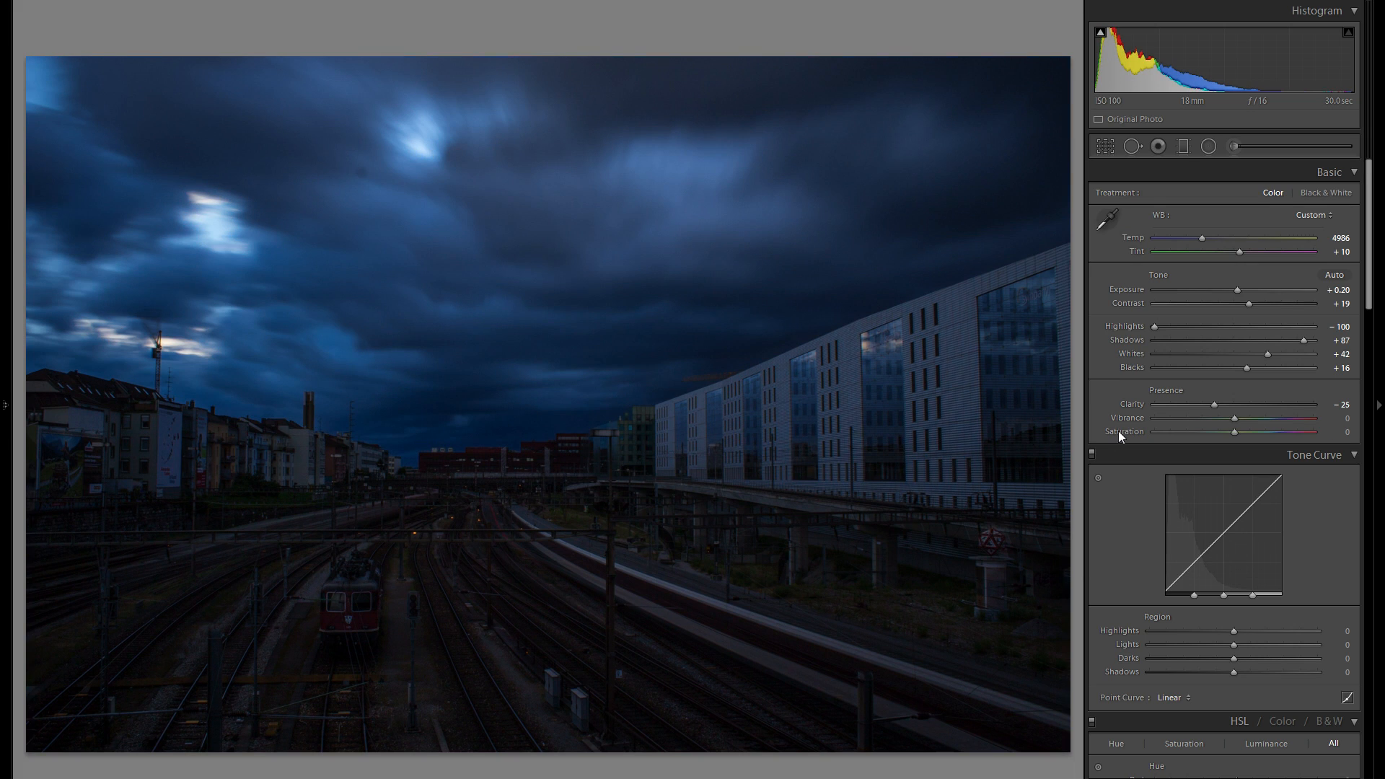
# Try the Tone Curve's Highlights region at +100 and −1, and reset it to zero.
pyautogui.scroll(-3, 1143, 474)
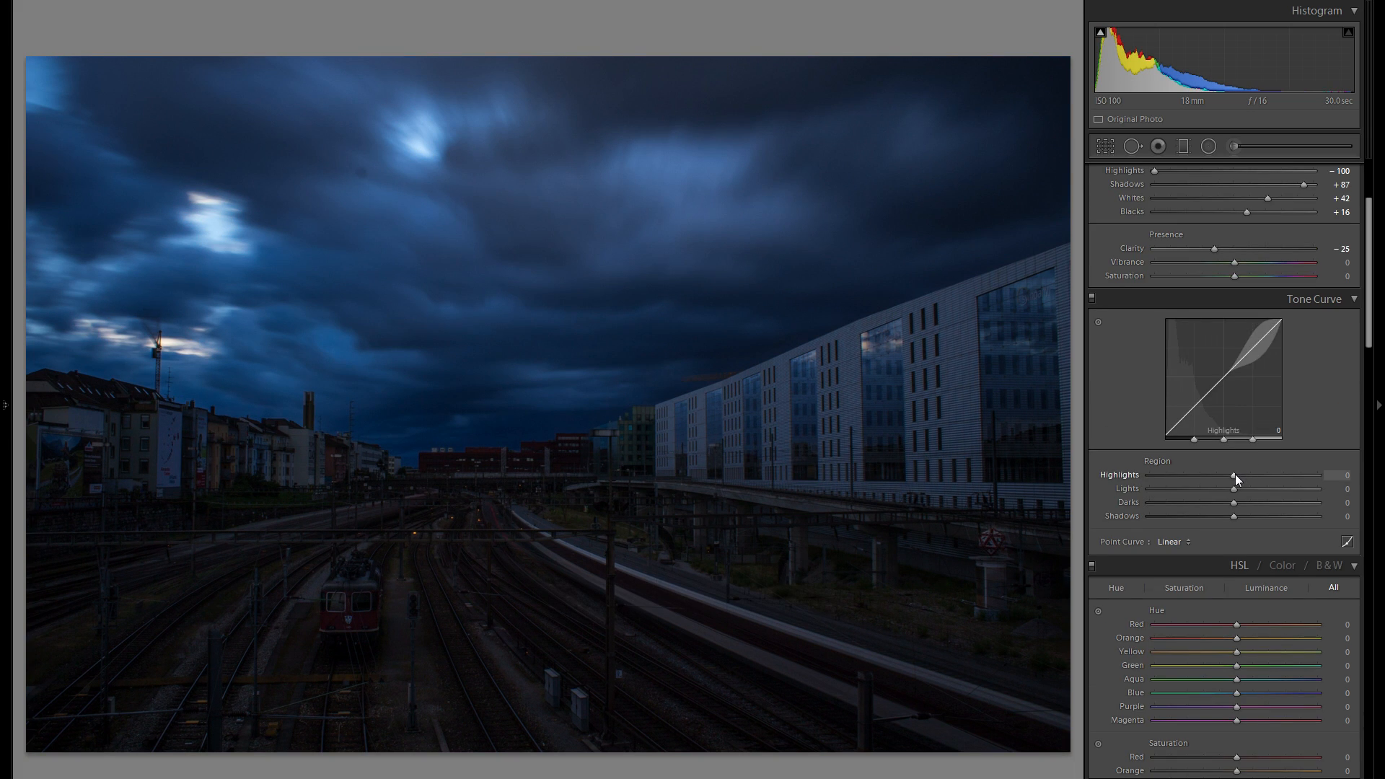
pyautogui.moveTo(1235, 474); pyautogui.dragTo(1338, 476)
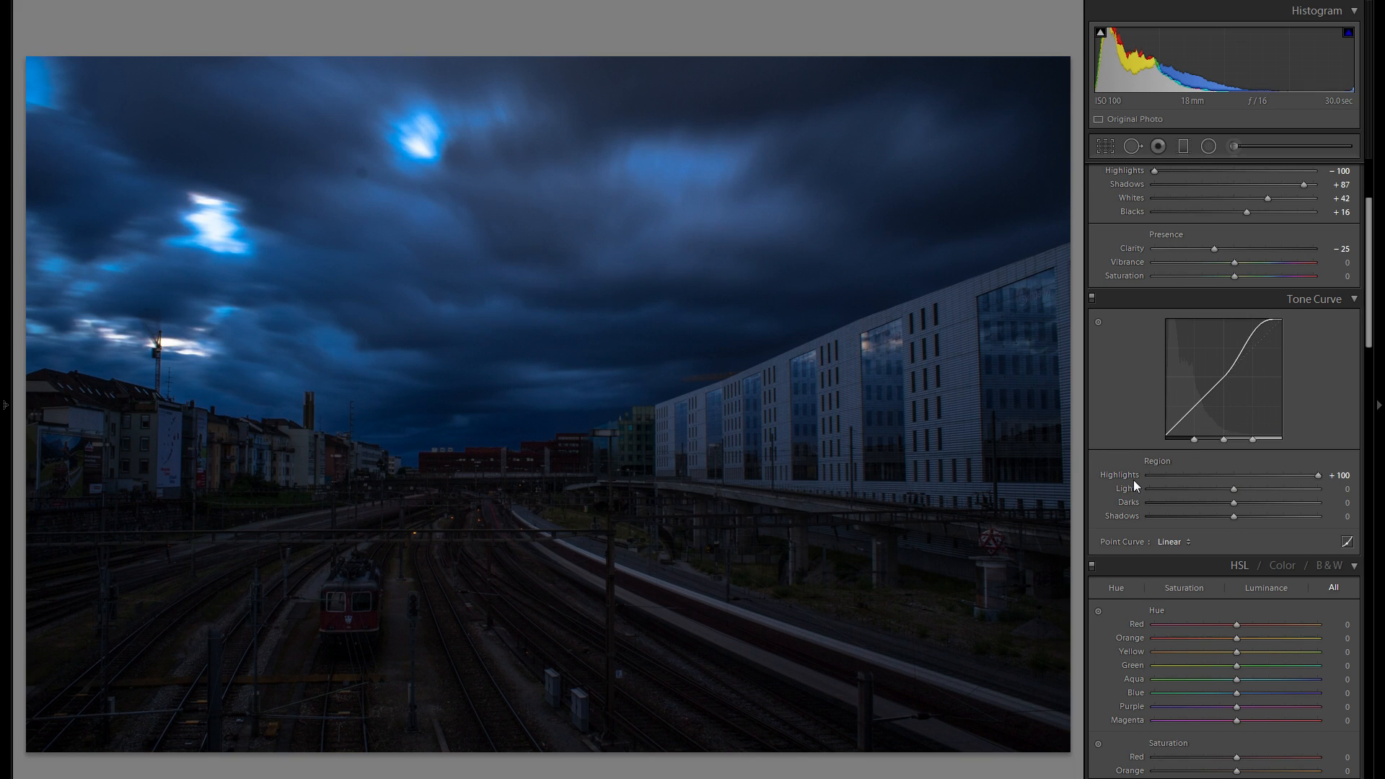
pyautogui.scroll(3, 1157, 482)
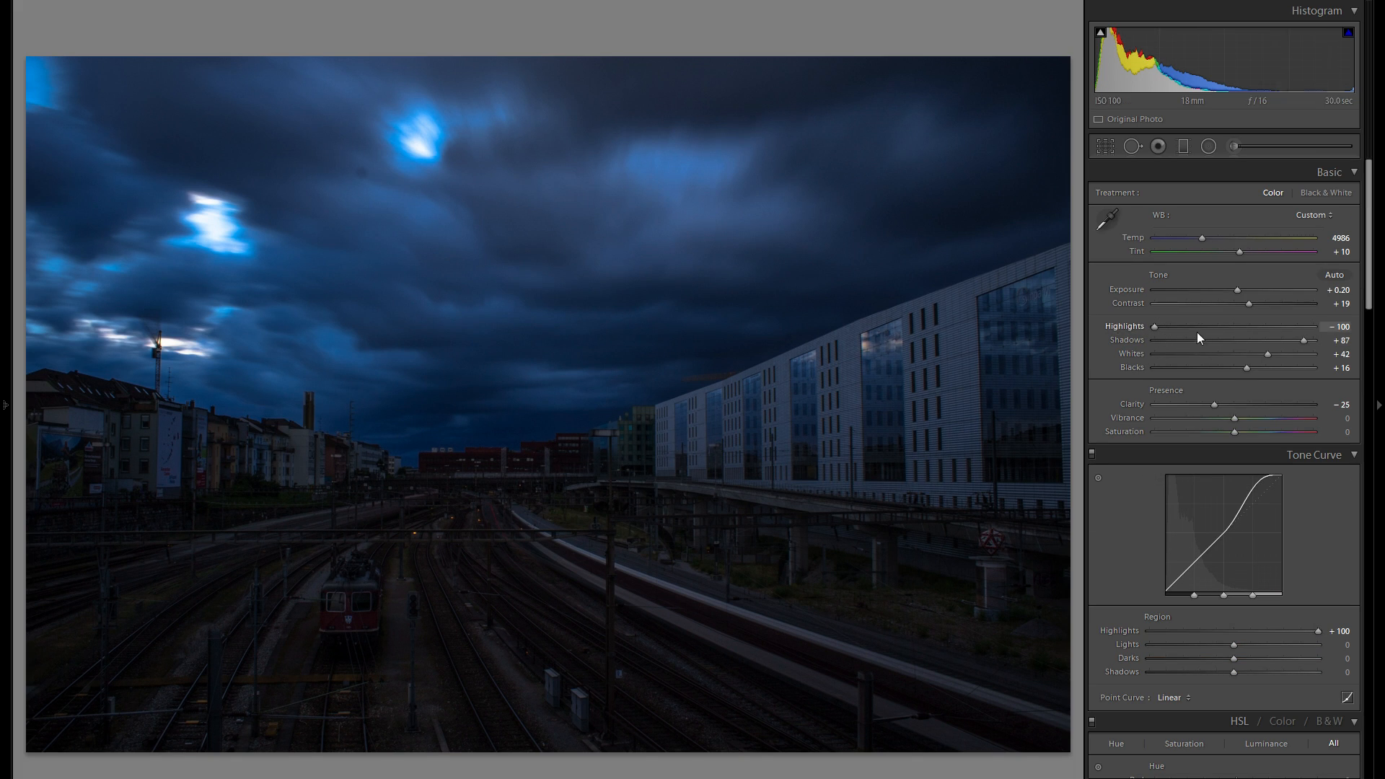
pyautogui.scroll(-3, 1213, 333)
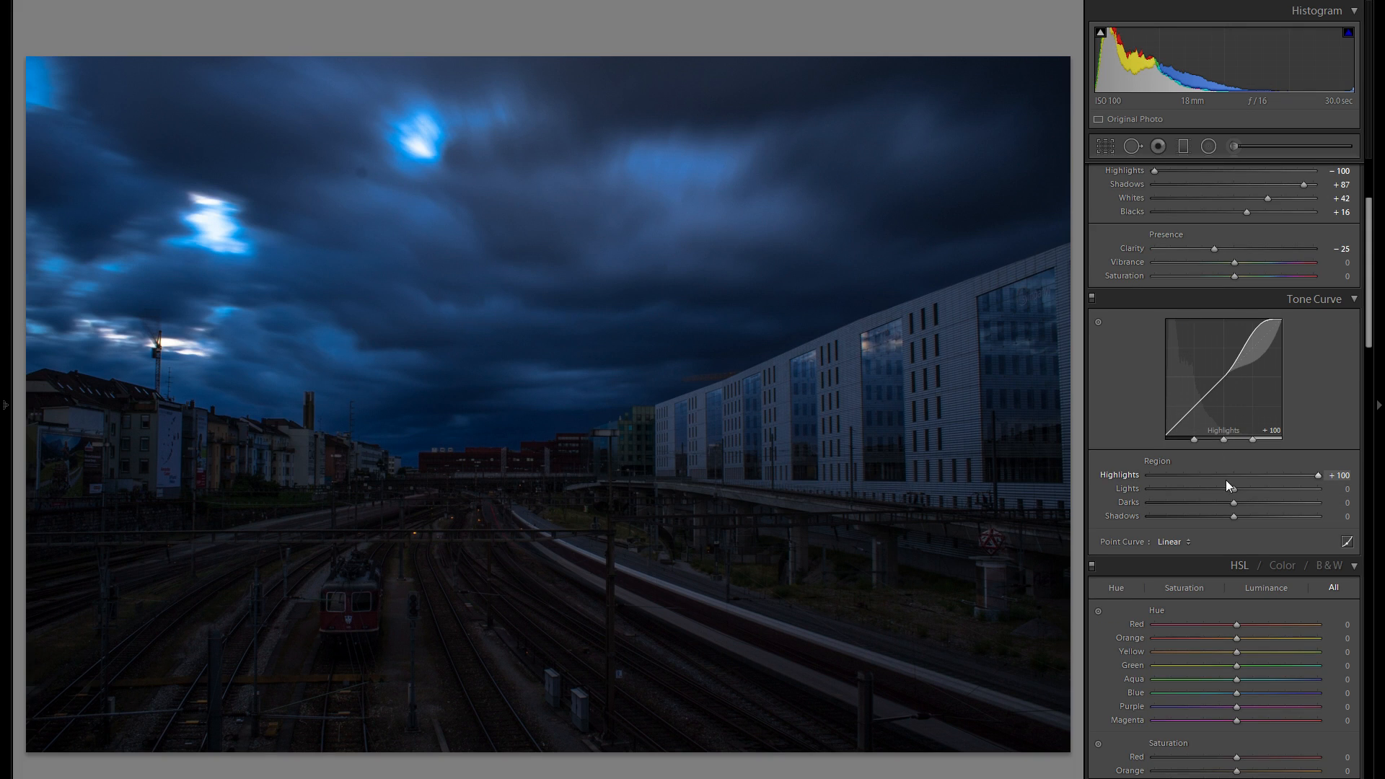
pyautogui.click(1232, 476)
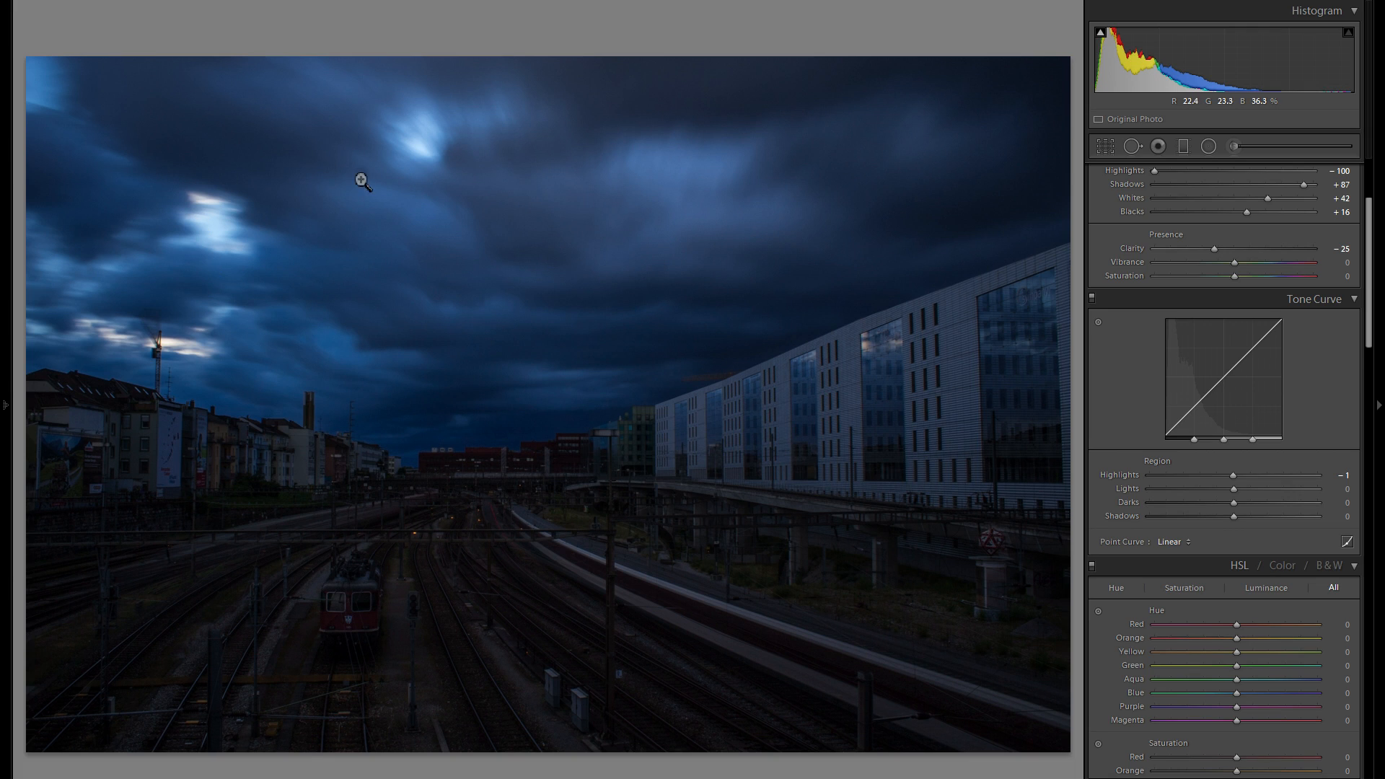
pyautogui.moveTo(1259, 476); pyautogui.dragTo(1377, 486)
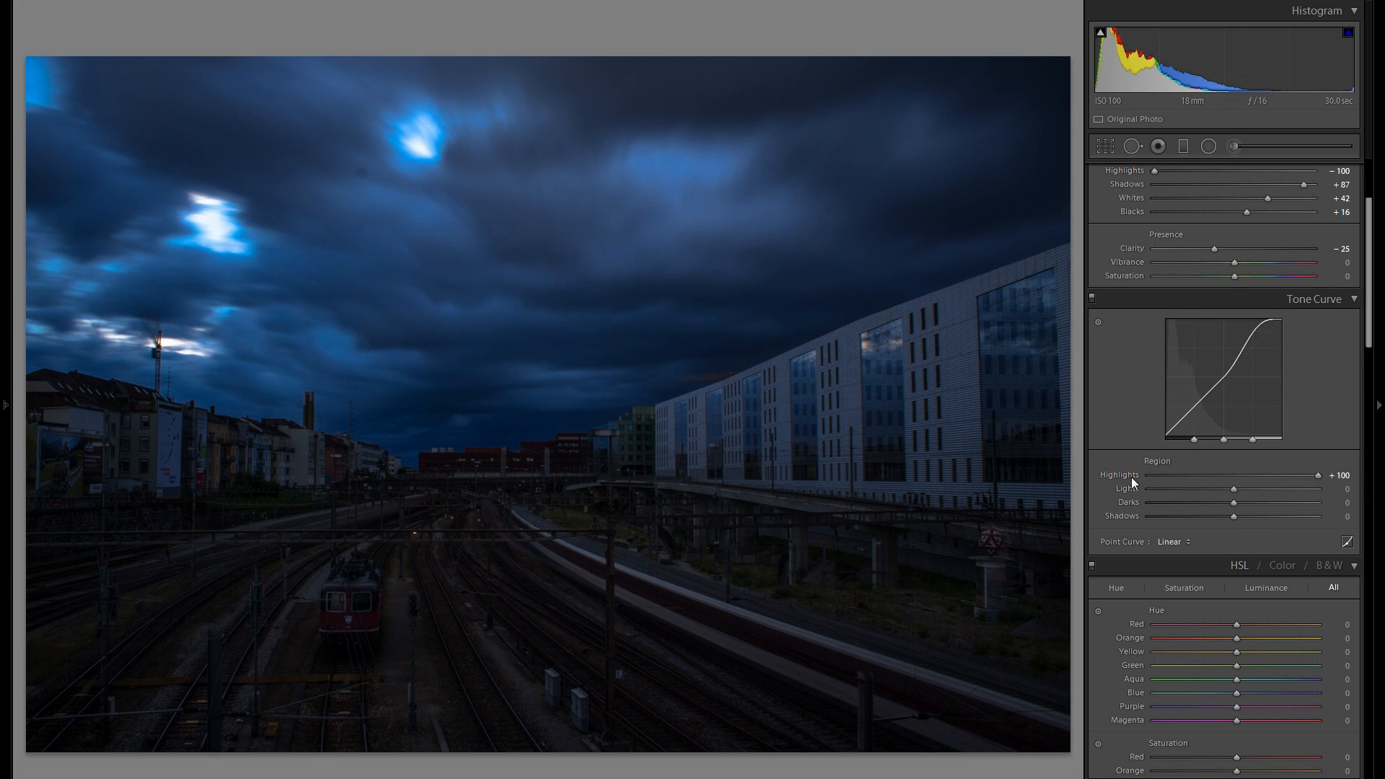
pyautogui.doubleClick(1131, 477)
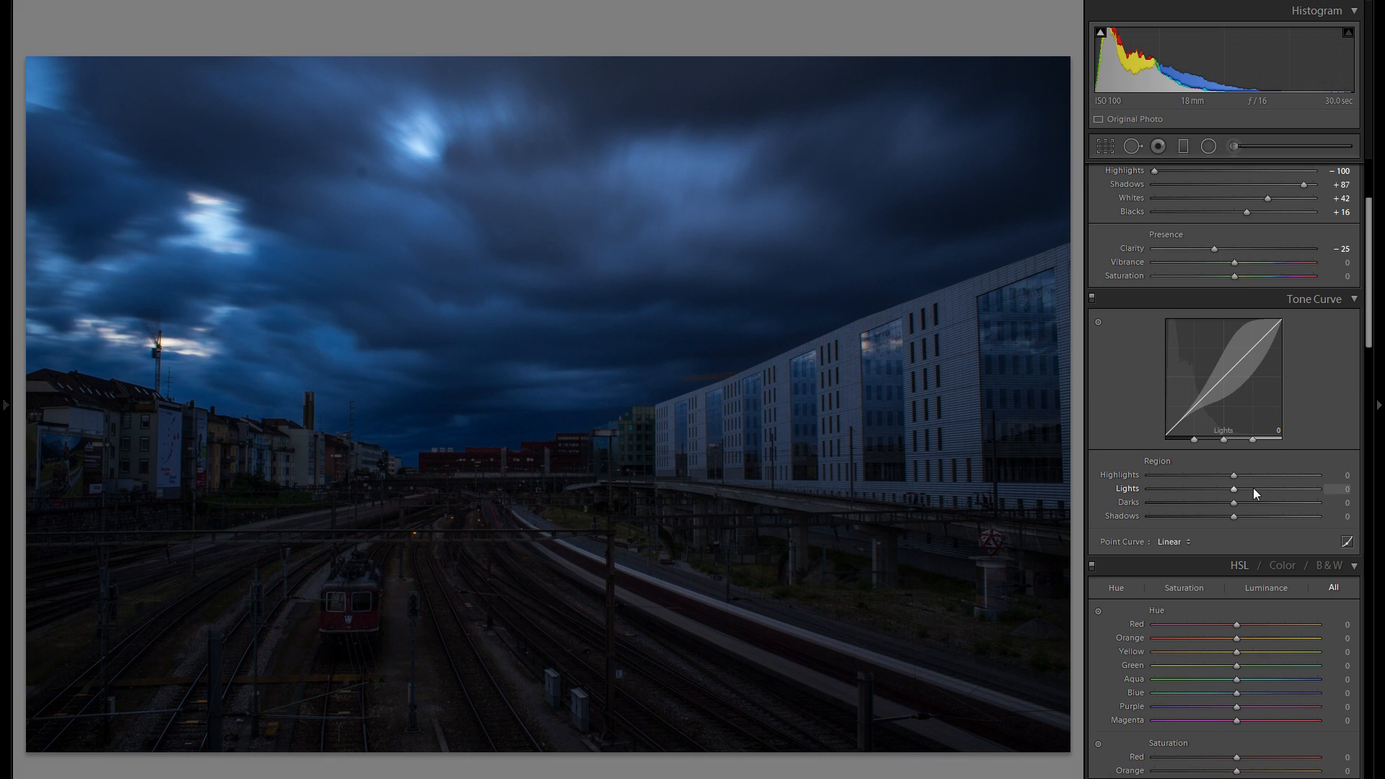
# Try the Tone Curve's Lights region at +24, +100 and −91, and settle on +31.
pyautogui.moveTo(1263, 489); pyautogui.dragTo(1253, 489)
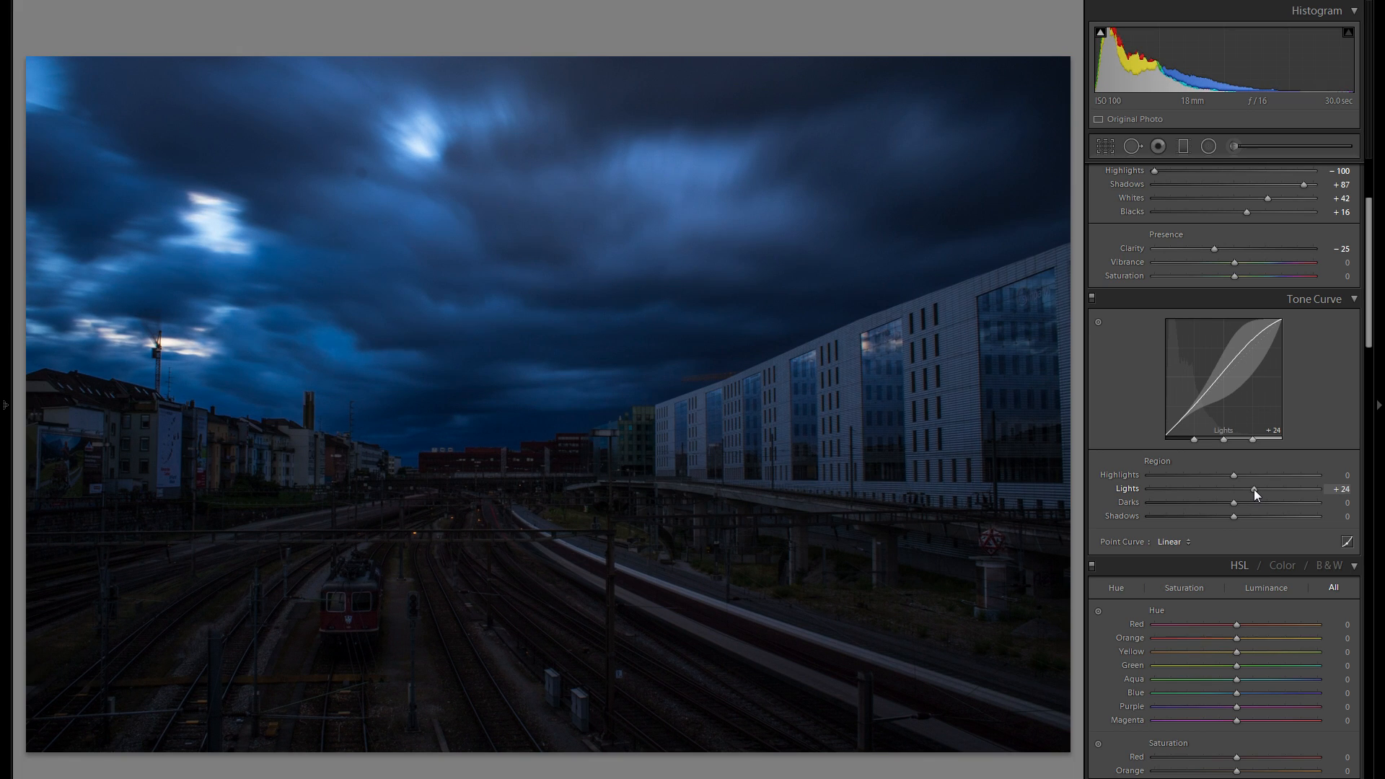
pyautogui.moveTo(1253, 489); pyautogui.dragTo(1325, 496)
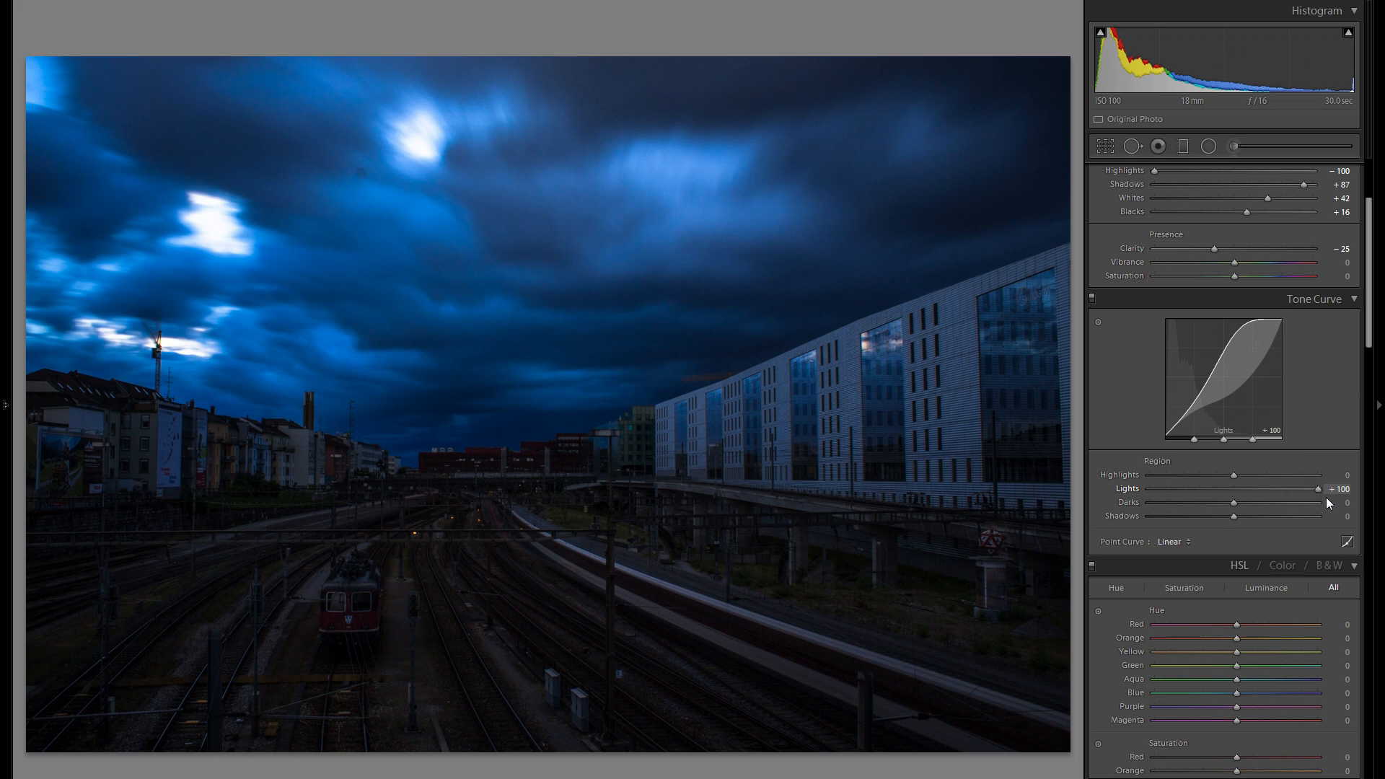
pyautogui.moveTo(1326, 497); pyautogui.dragTo(1157, 492)
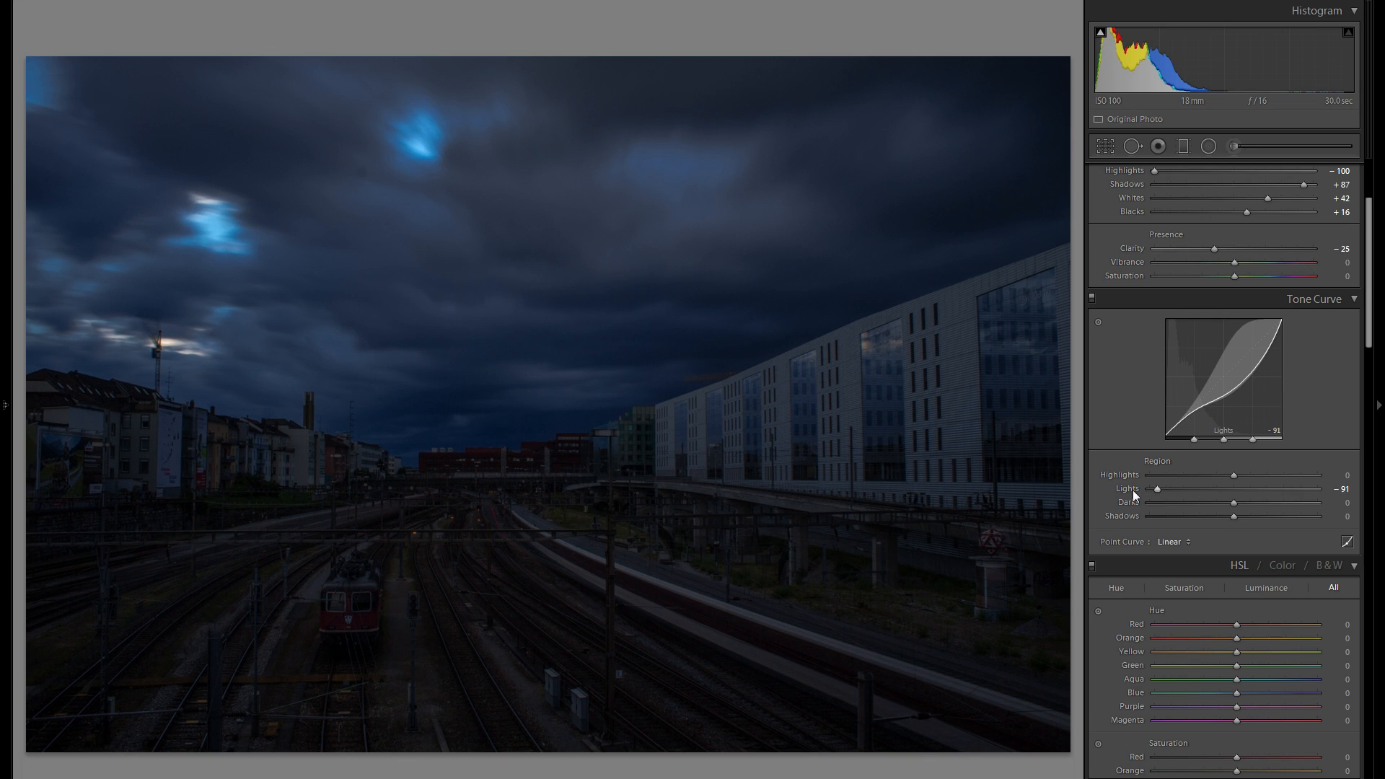
pyautogui.doubleClick(1132, 490)
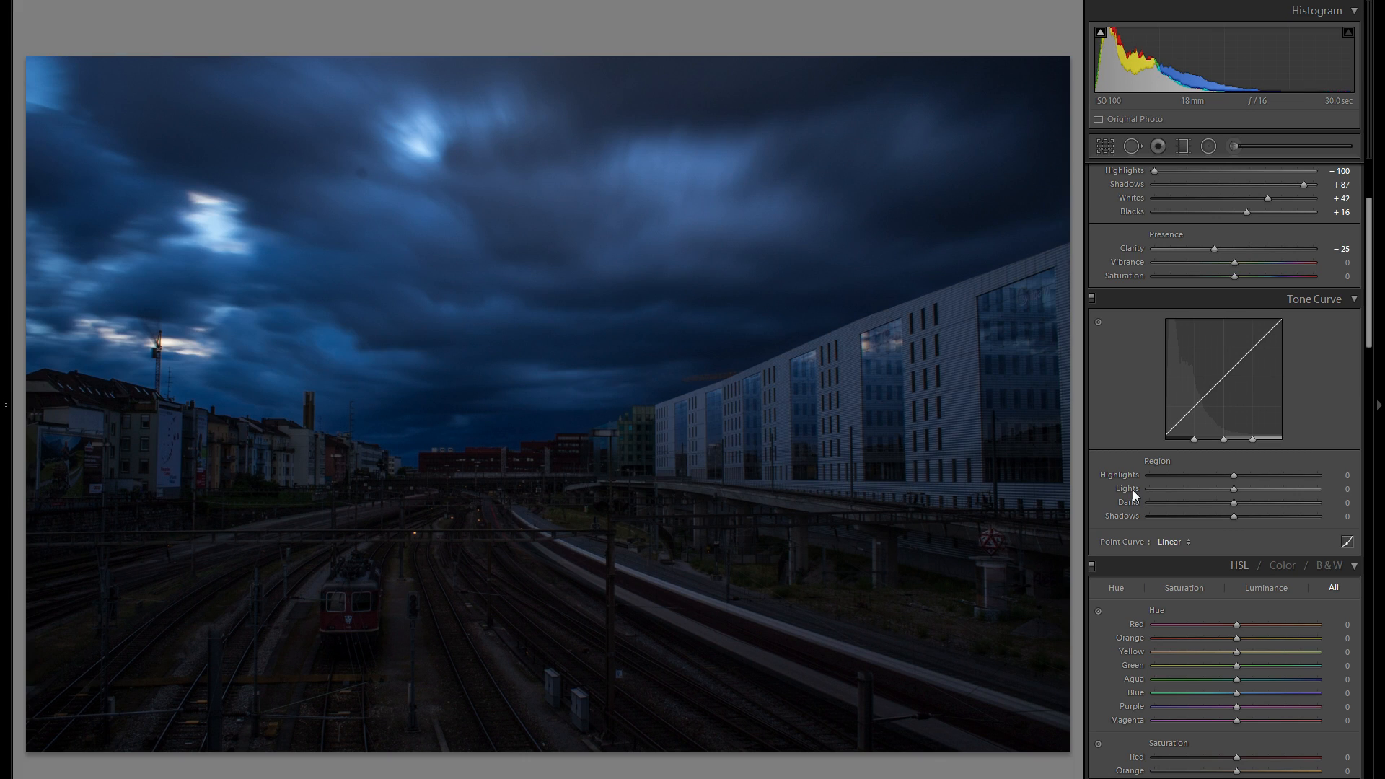
pyautogui.moveTo(1242, 490); pyautogui.dragTo(1261, 491)
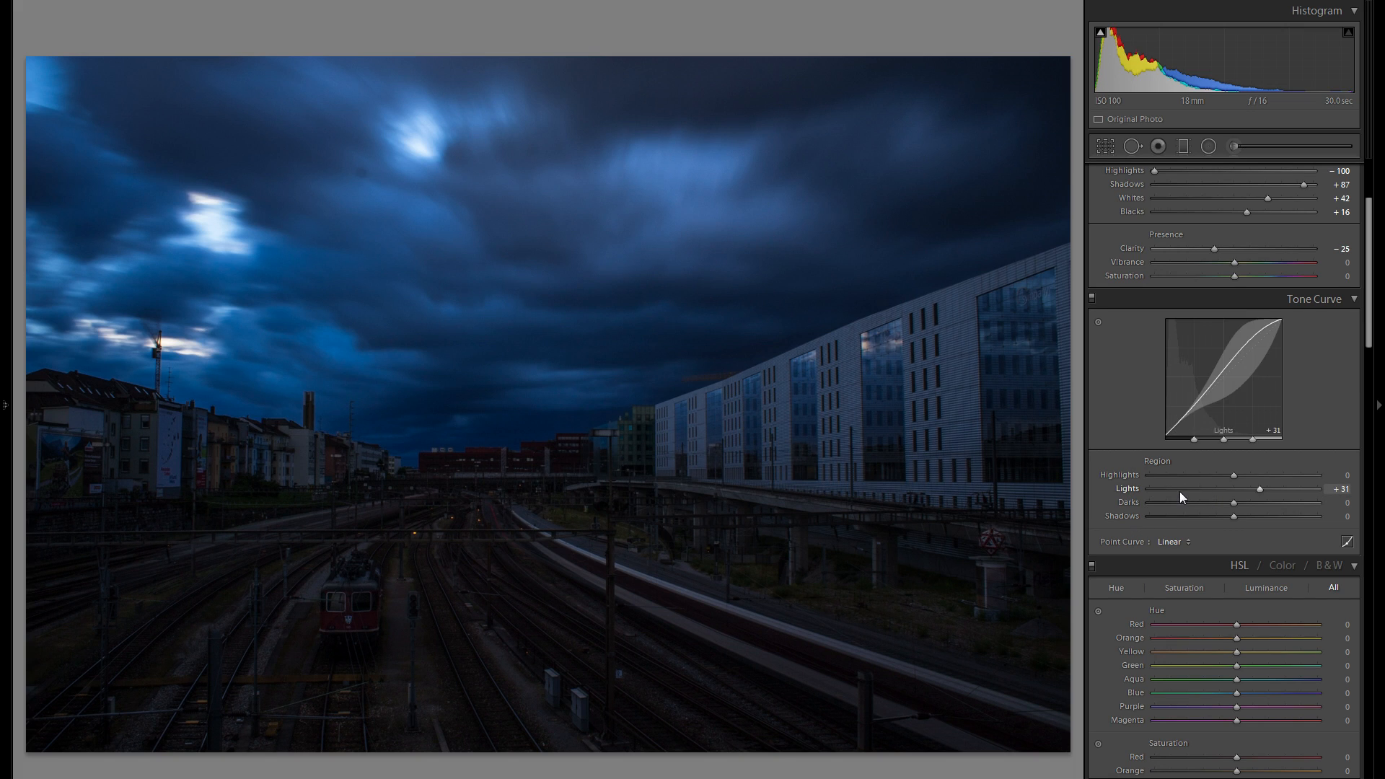
# Try other Highlights settings and Shadows at +100 in the Basic adjustments, and undo the Shadows change.
pyautogui.scroll(3, 1149, 475)
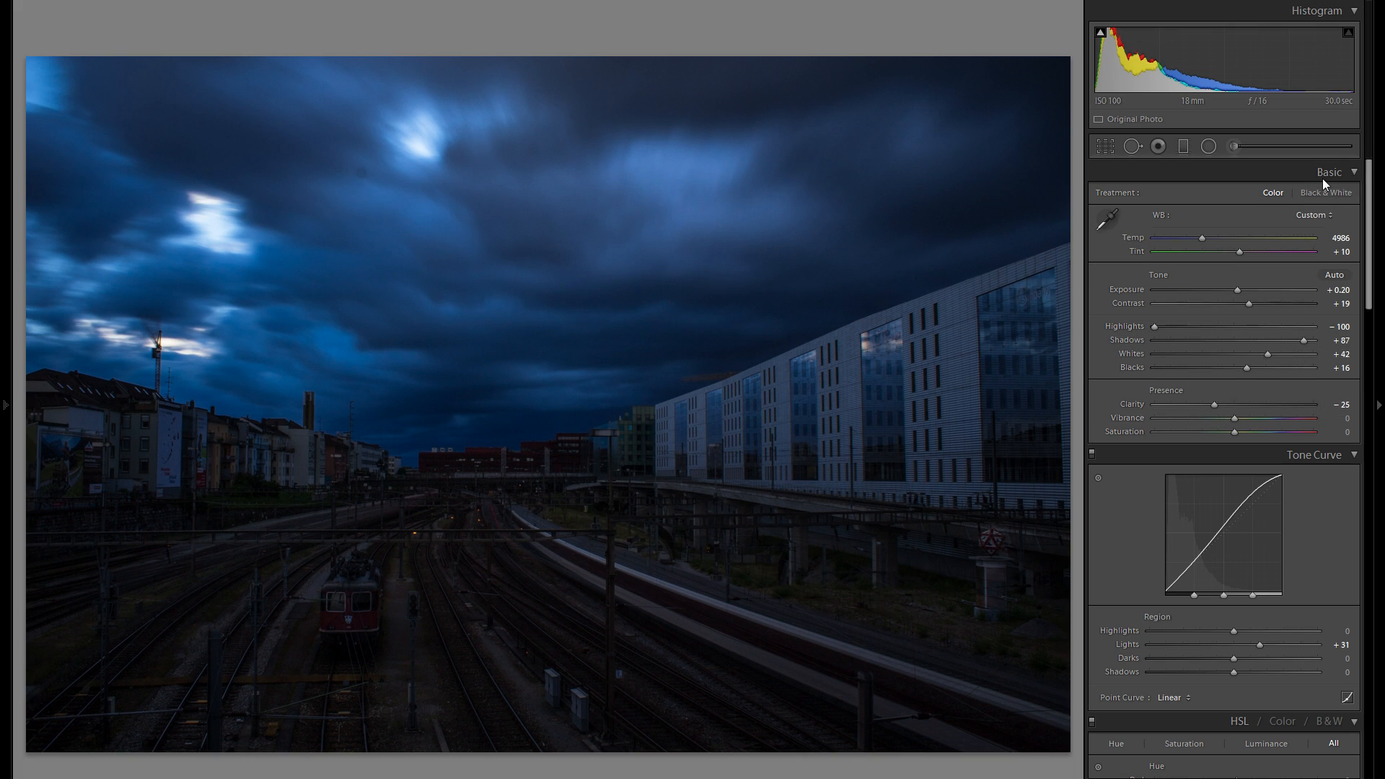
pyautogui.moveTo(1222, 323); pyautogui.dragTo(1022, 350)
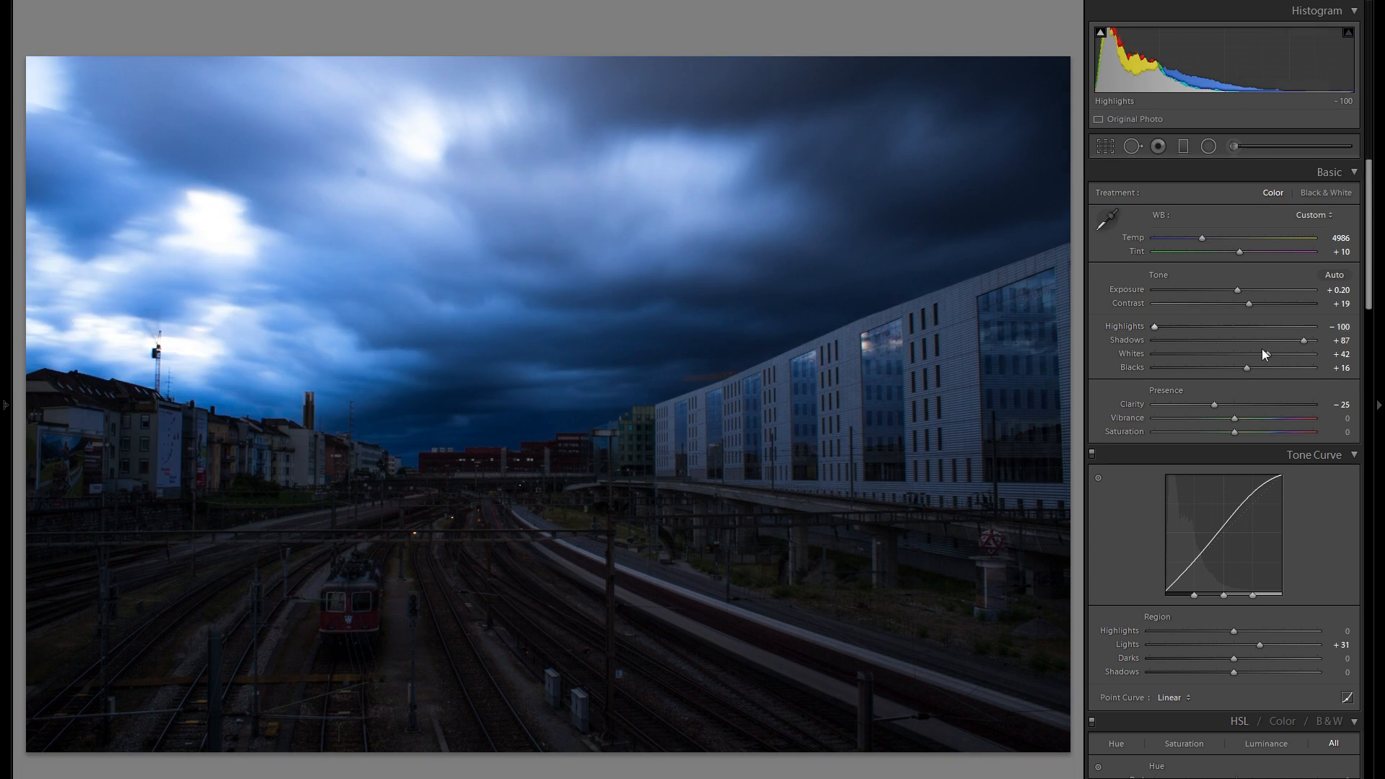
pyautogui.moveTo(1237, 339); pyautogui.dragTo(1379, 346)
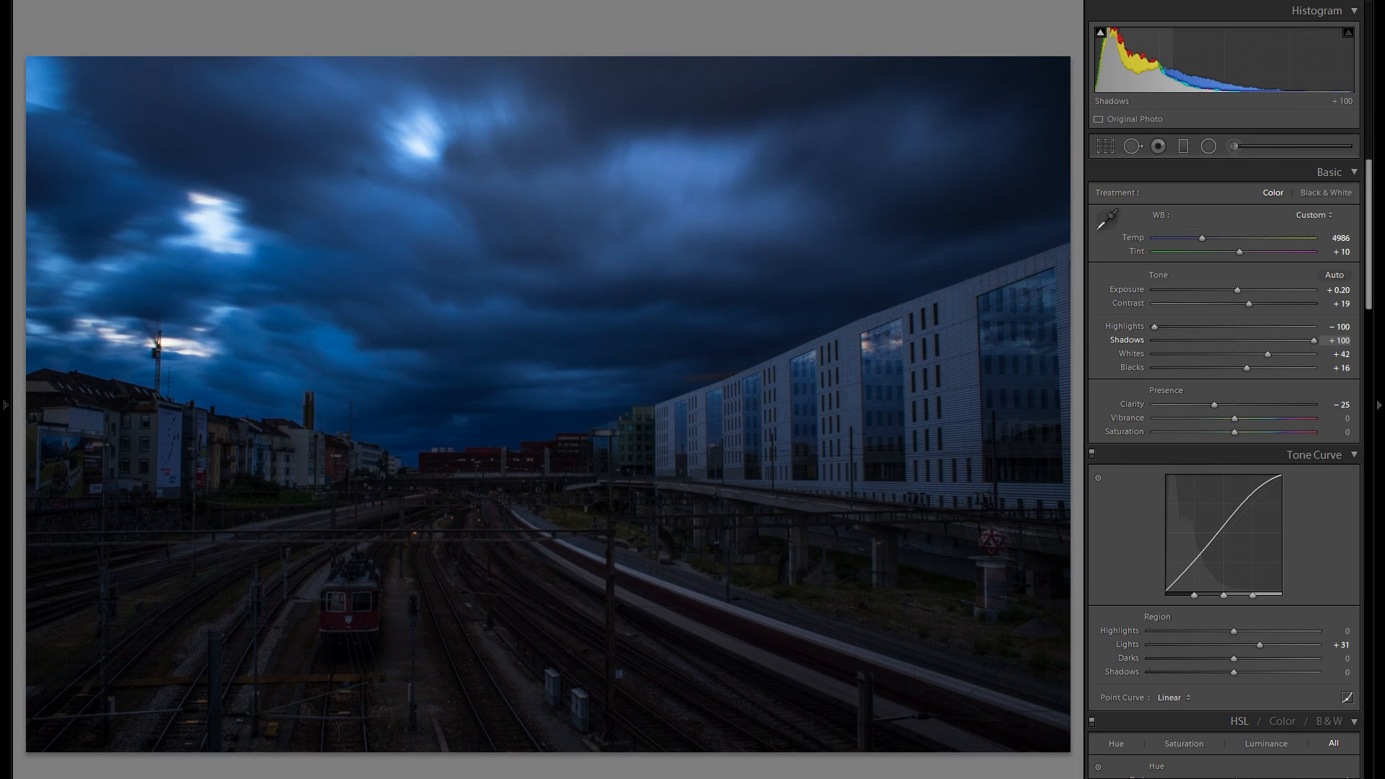
pyautogui.hotkey('ctrl', 'z')
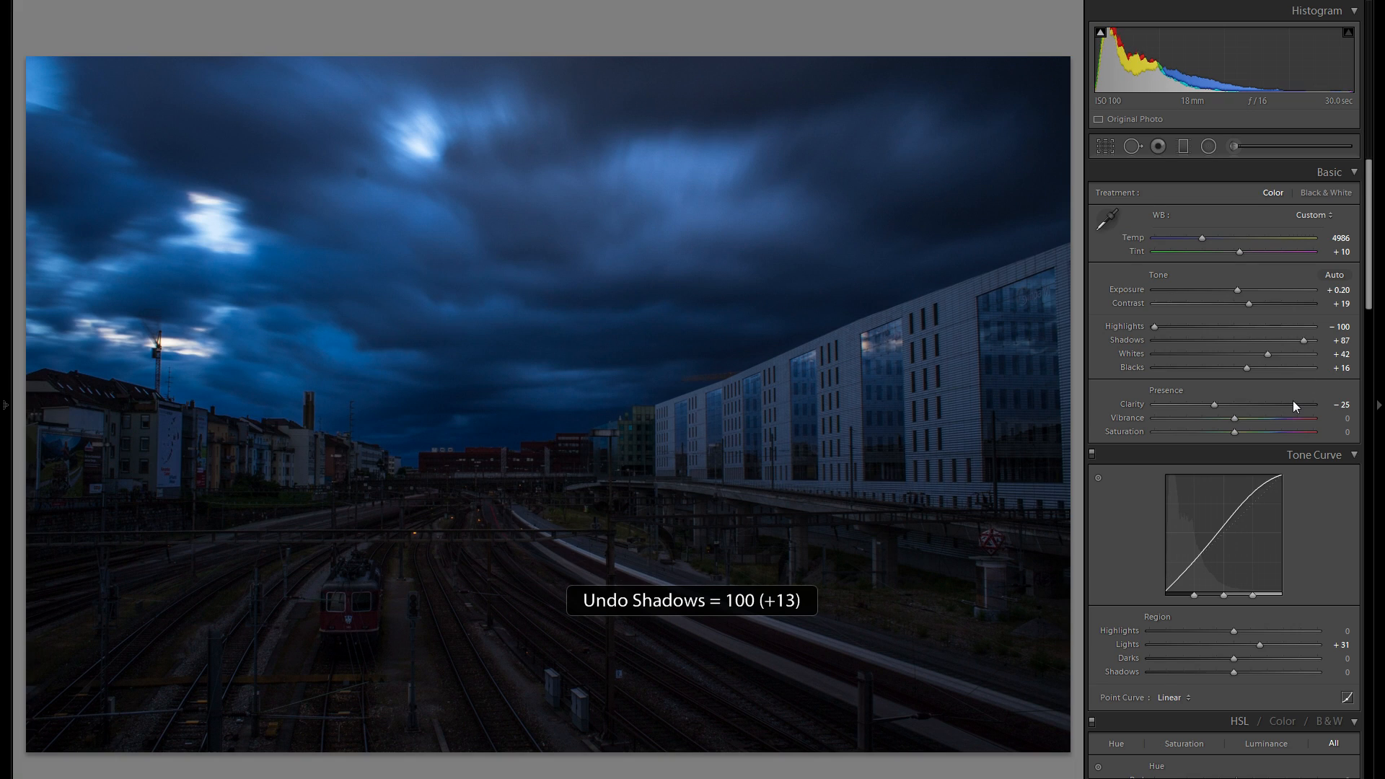
# Try adjusting the Tone Curve's Highlights and raising its Shadows to +100, and reset both regions to zero.
pyautogui.scroll(-3, 1293, 400)
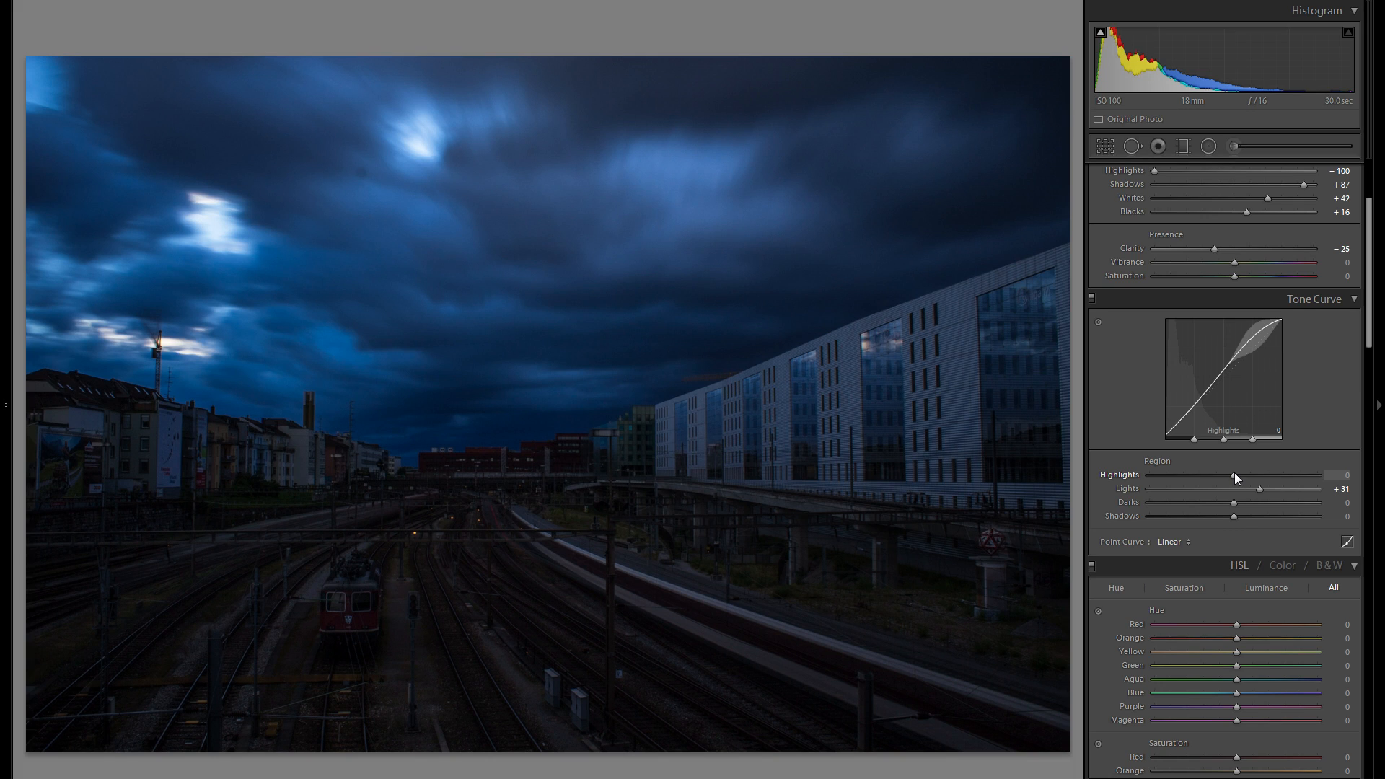
pyautogui.moveTo(1234, 473)
pyautogui.mouseDown()
pyautogui.moveTo(1306, 476)
pyautogui.moveTo(1236, 476)
pyautogui.mouseUp()
pyautogui.doubleClick(1138, 474)
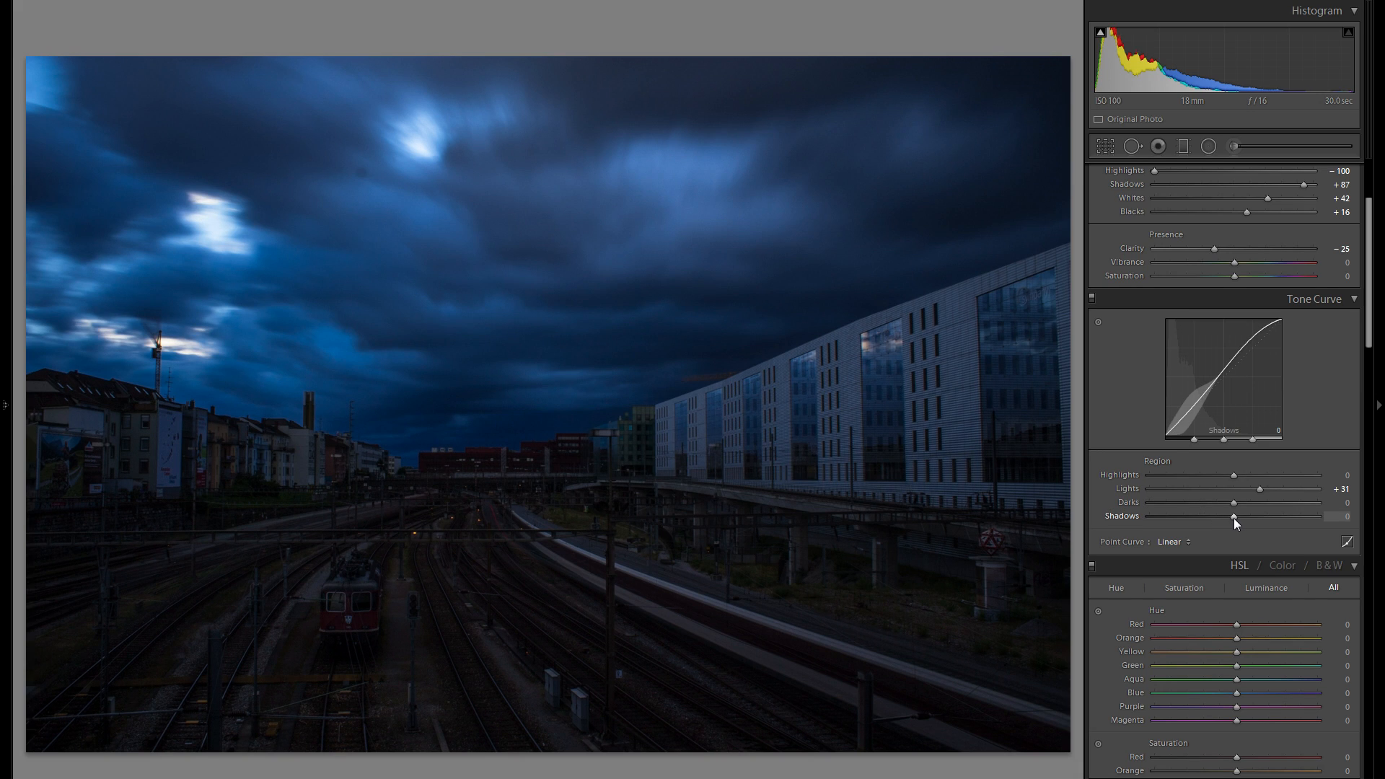
pyautogui.moveTo(1233, 516); pyautogui.dragTo(1318, 516)
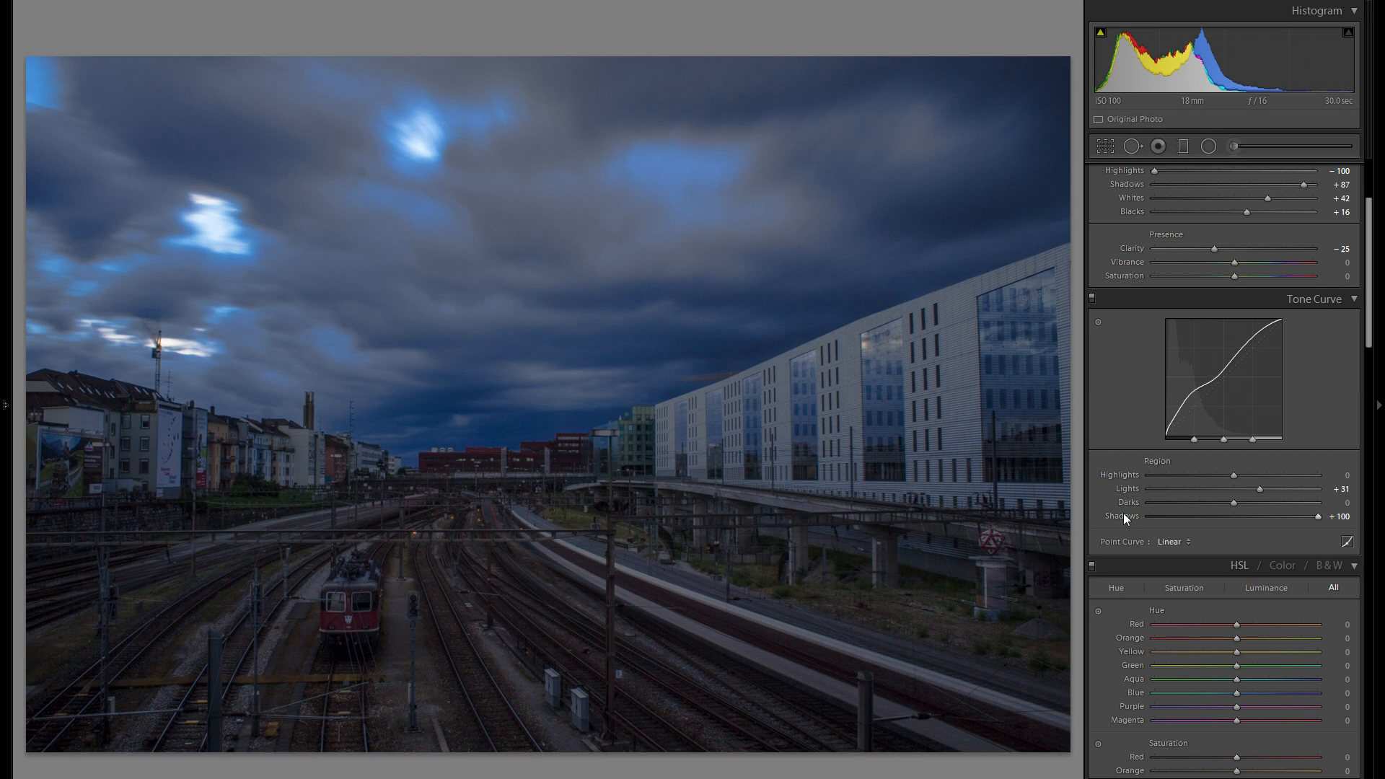
pyautogui.doubleClick(1123, 513)
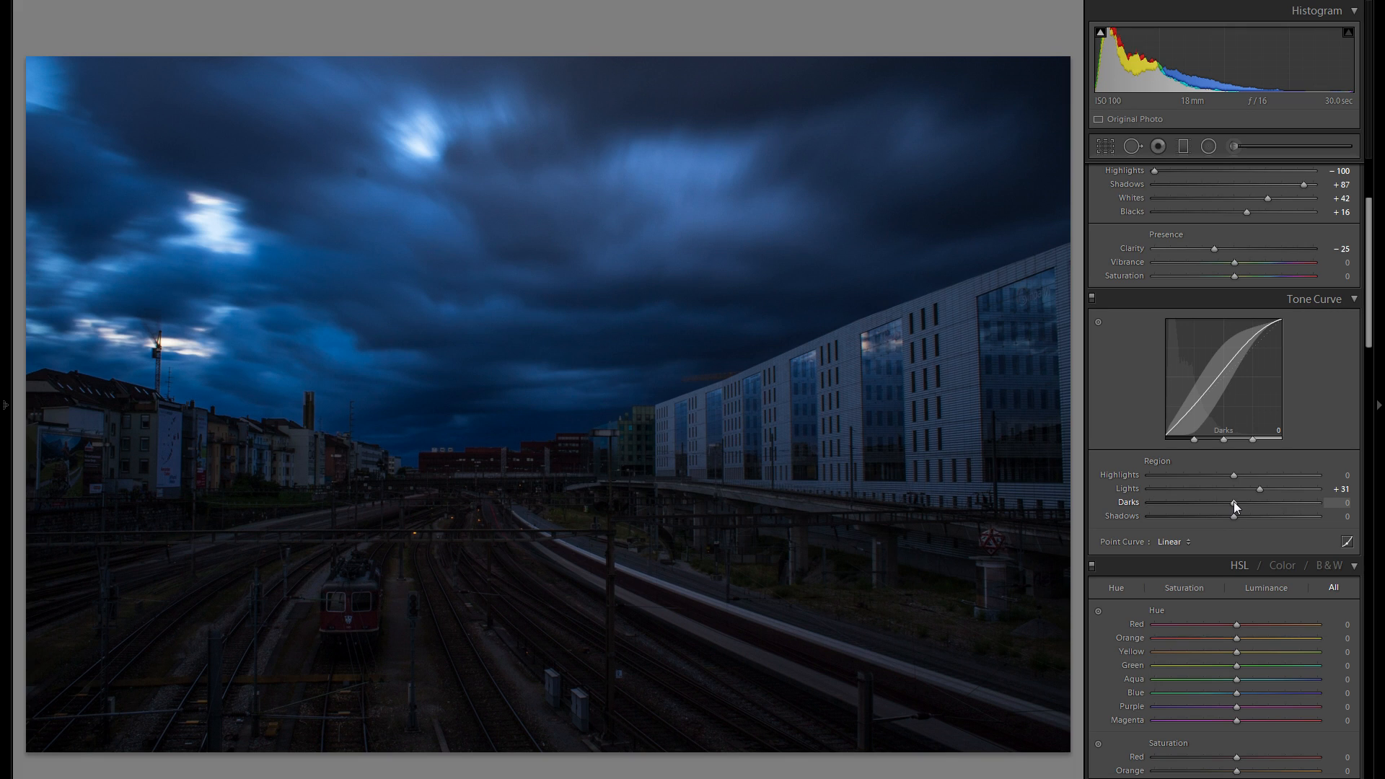
# Try the Tone Curve's Darks at −15, settle on +6, and set its Shadows to +4.
pyautogui.moveTo(1233, 502)
pyautogui.mouseDown()
pyautogui.moveTo(1218, 502)
pyautogui.moveTo(1260, 502)
pyautogui.moveTo(1220, 502)
pyautogui.mouseUp()
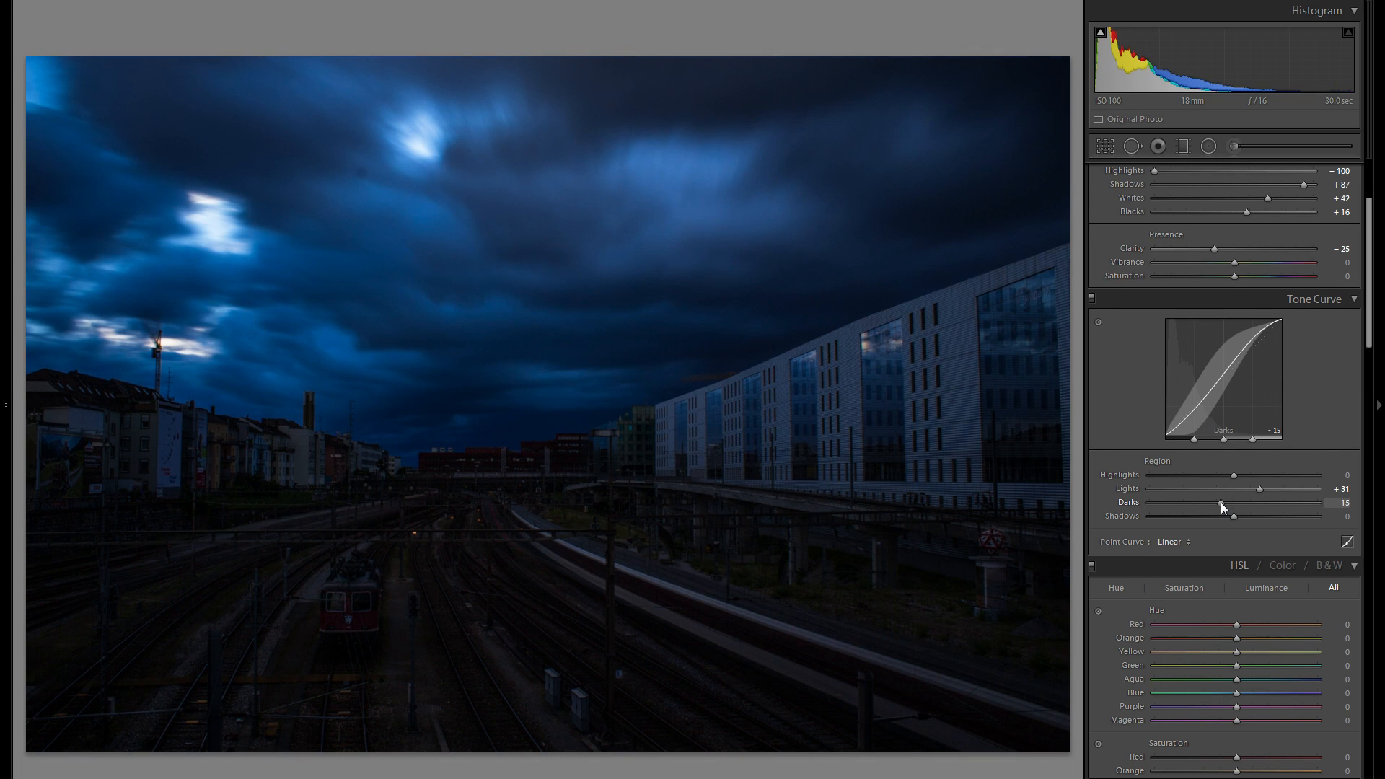
pyautogui.moveTo(1222, 502); pyautogui.dragTo(1241, 505)
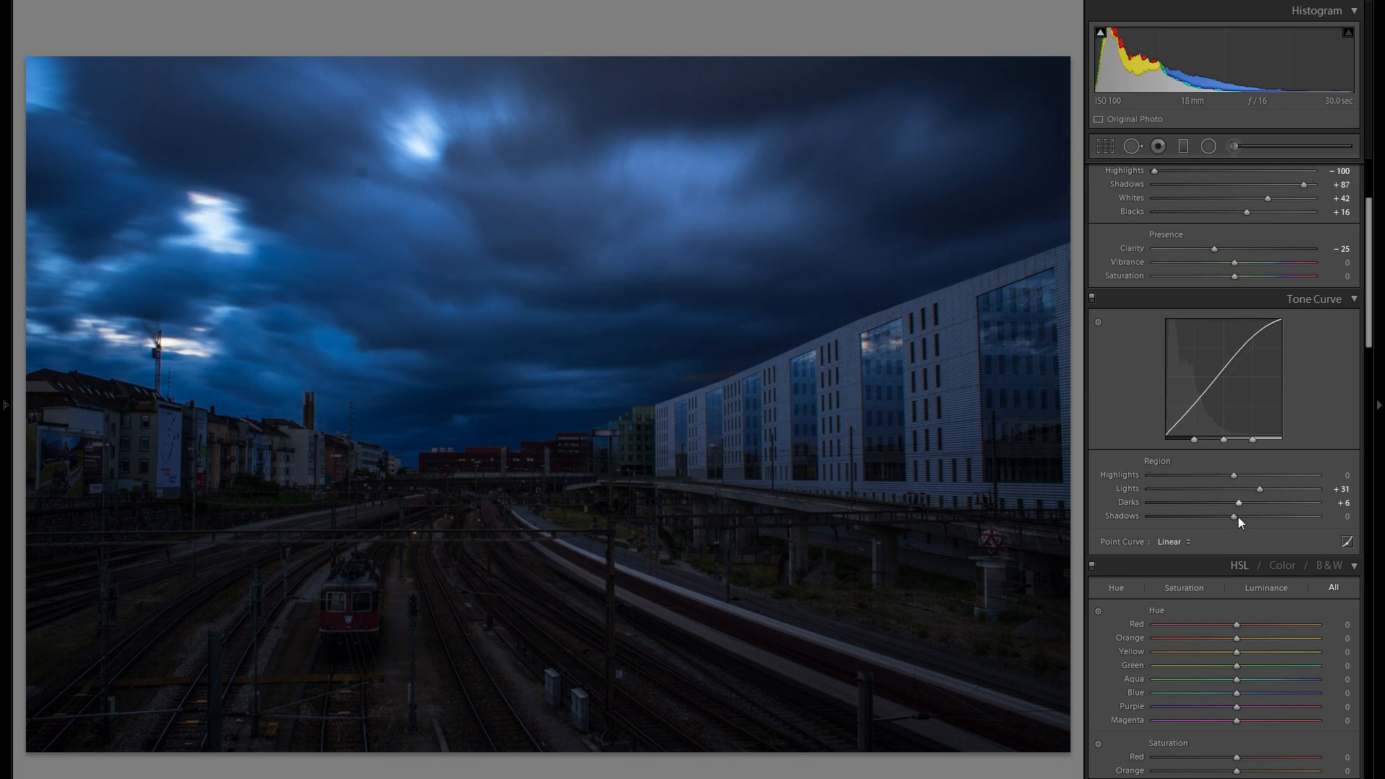
pyautogui.moveTo(1236, 517)
pyautogui.mouseDown()
pyautogui.moveTo(1220, 517)
pyautogui.moveTo(1237, 516)
pyautogui.mouseUp()
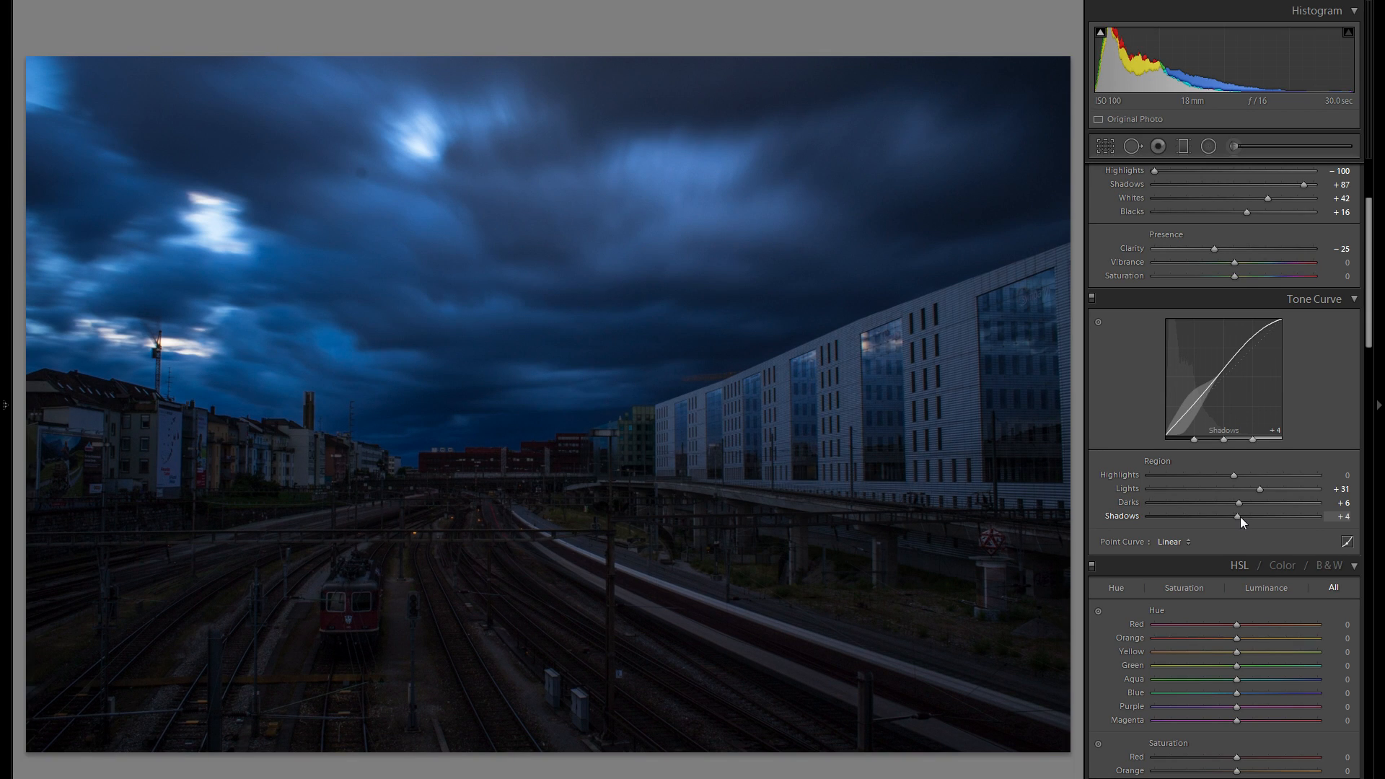
# Compare the photo with the Tone Curve adjustments switched off and on.
pyautogui.click(1093, 299)
pyautogui.click(1093, 299)
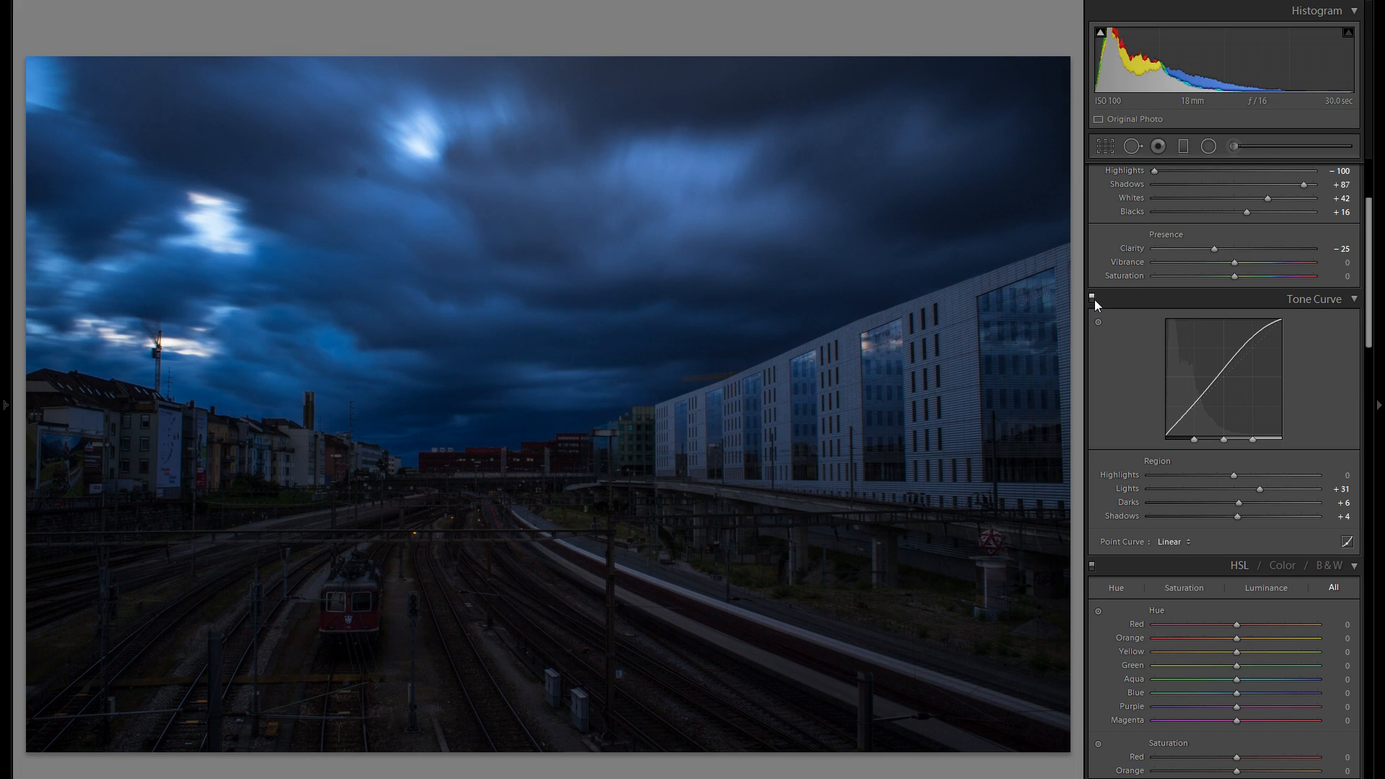
pyautogui.click(1094, 300)
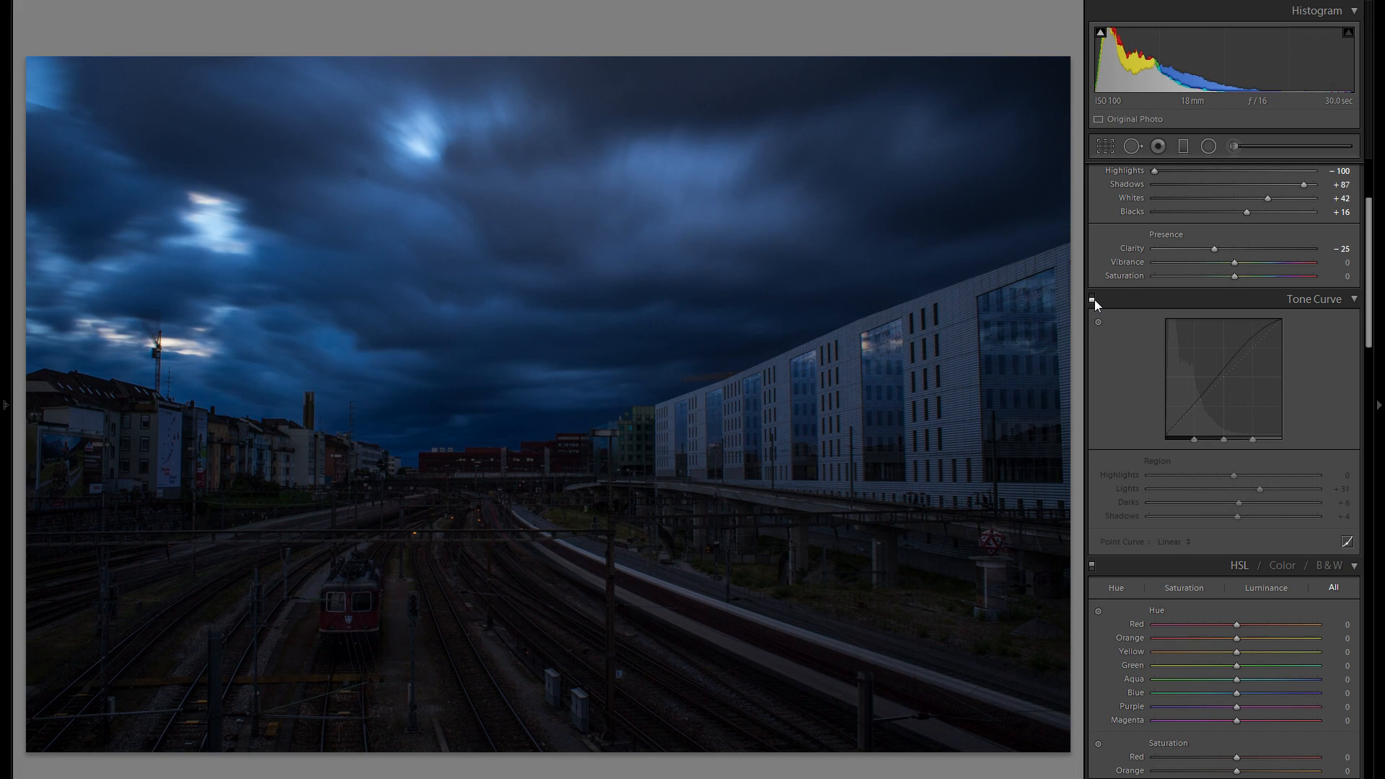
pyautogui.click(1093, 300)
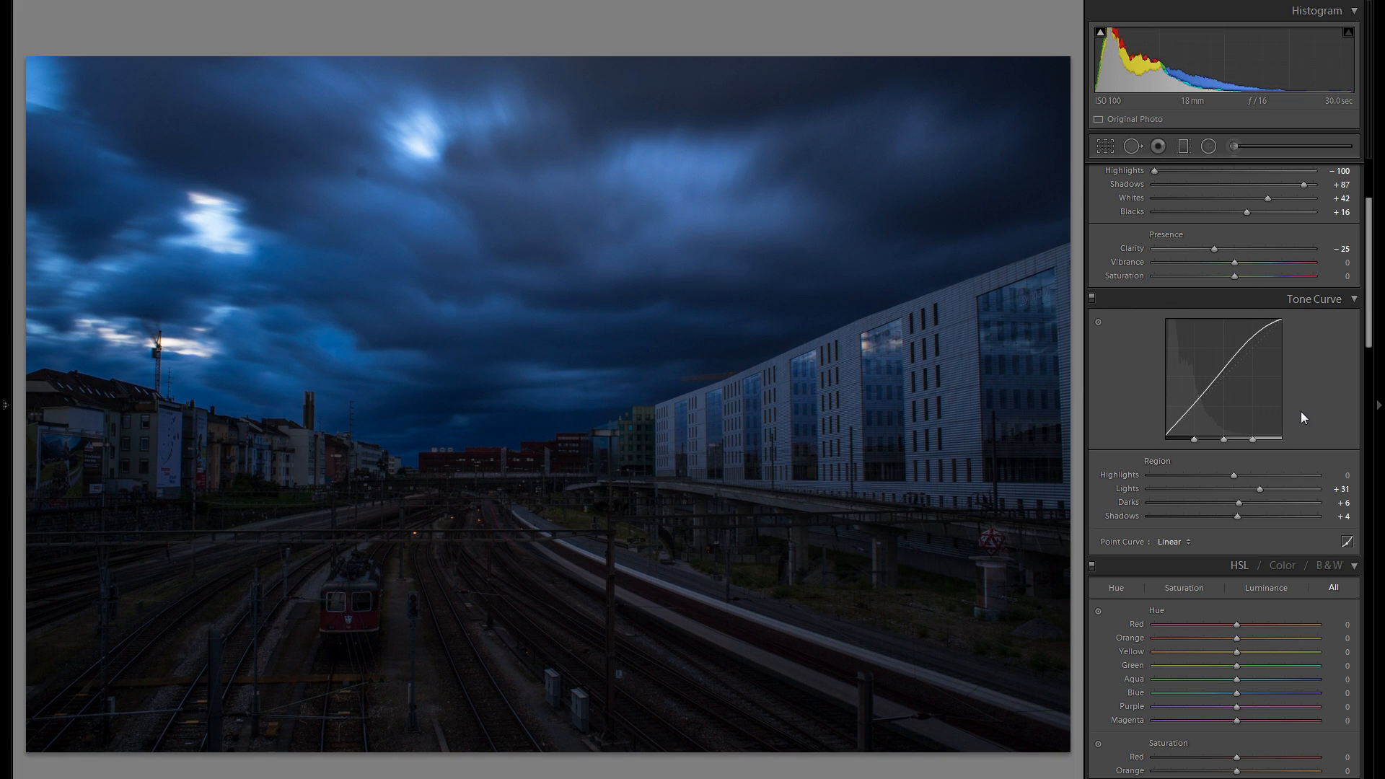
# Adjust the sky directly on the photo to Hue Blue +6 and Purple +1, and Saturation Blue +8 and Purple +2.
pyautogui.scroll(-3, 1269, 461)
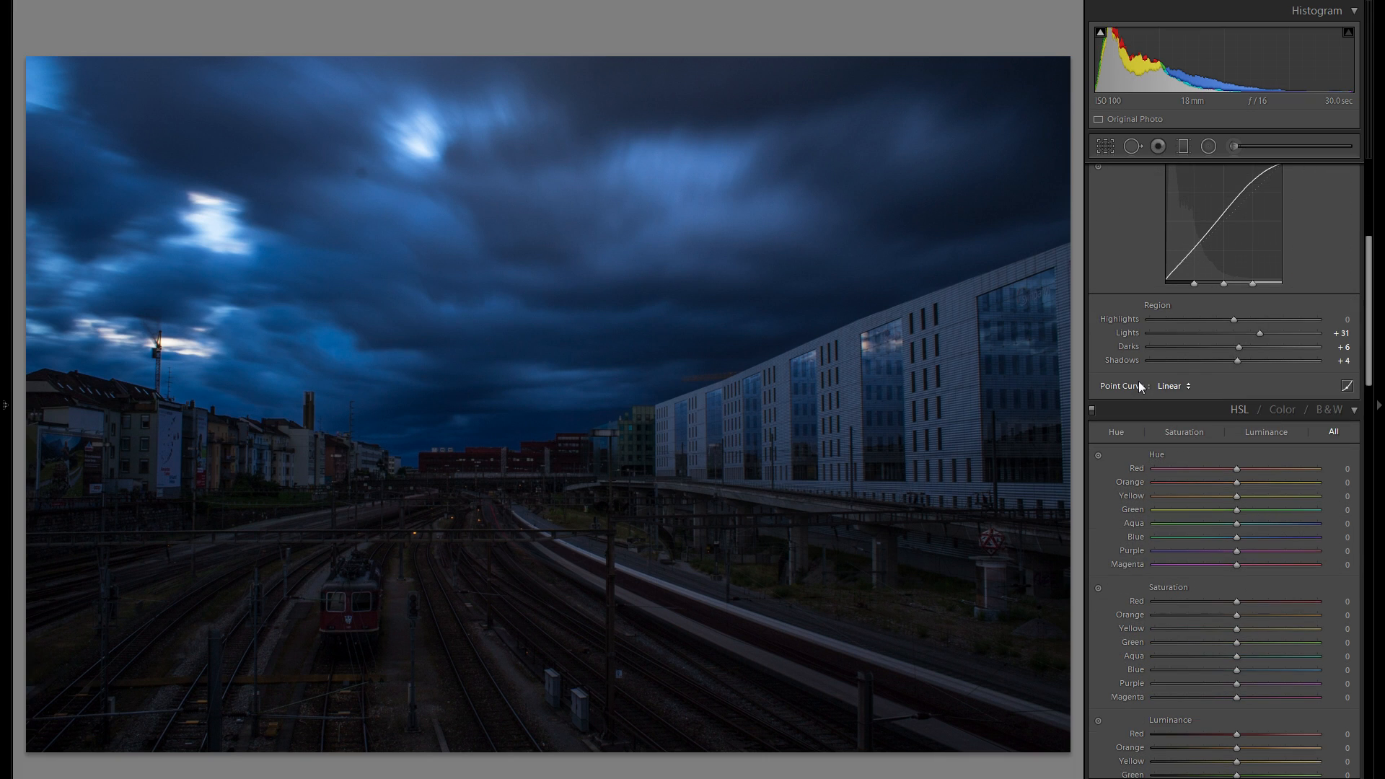
pyautogui.scroll(-3, 1139, 384)
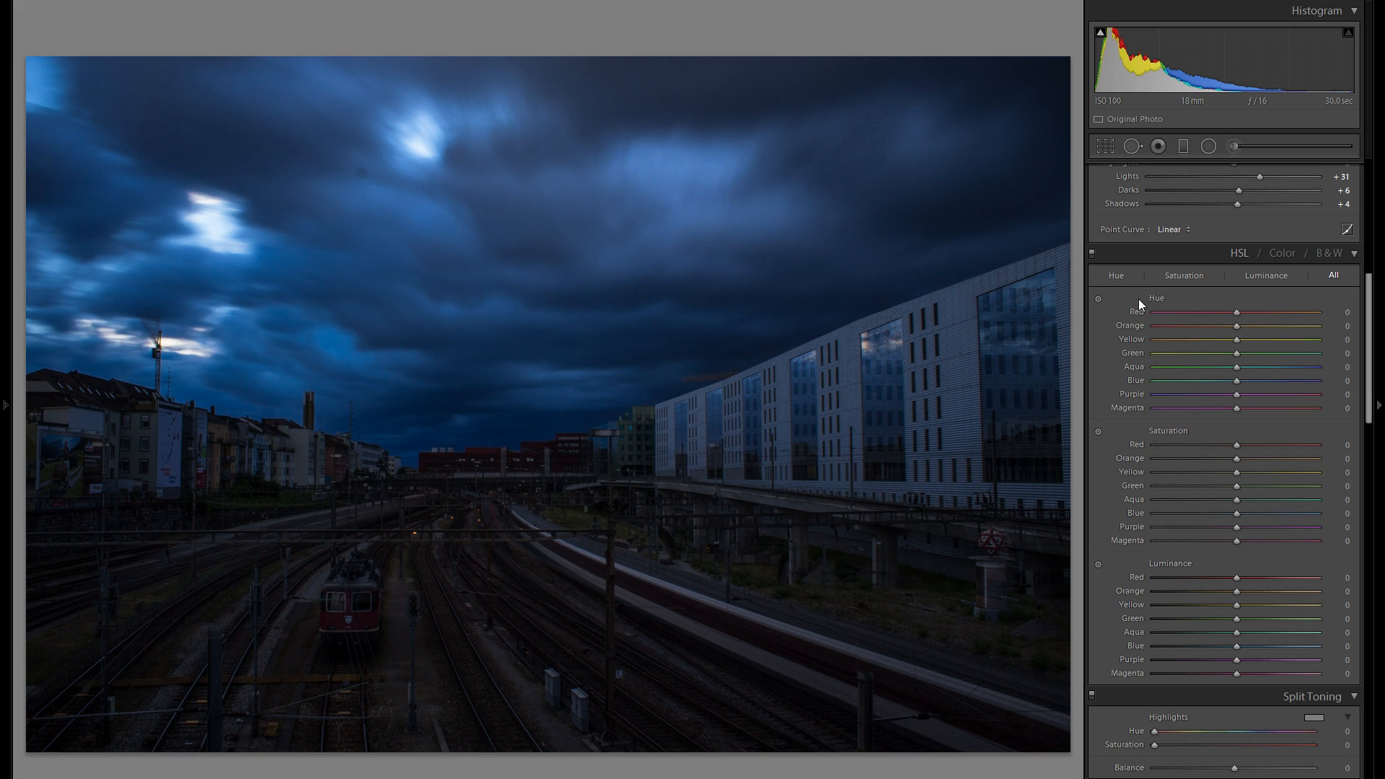
pyautogui.click(1099, 299)
pyautogui.moveTo(504, 238)
pyautogui.mouseDown()
pyautogui.moveTo(505, 259)
pyautogui.moveTo(504, 232)
pyautogui.mouseUp()
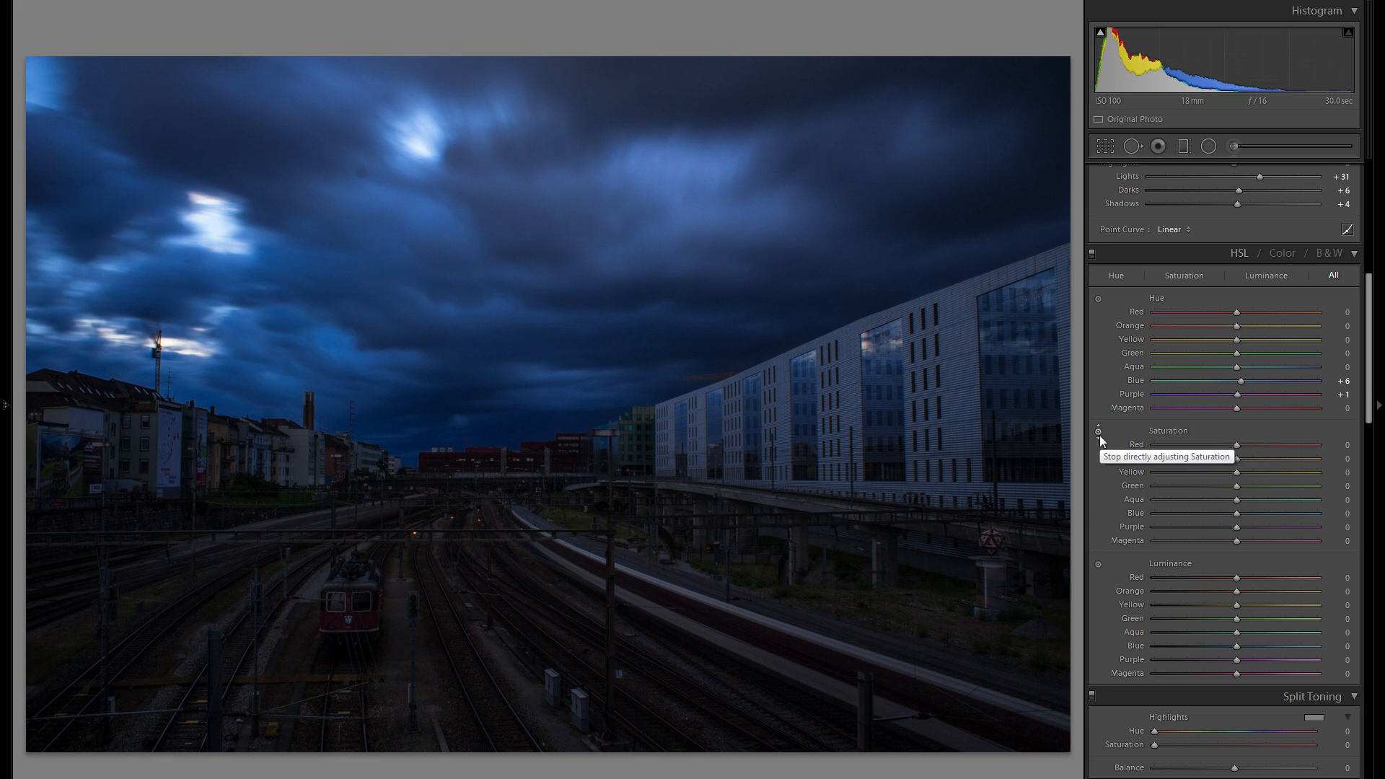
pyautogui.moveTo(641, 340)
pyautogui.mouseDown()
pyautogui.moveTo(642, 375)
pyautogui.moveTo(642, 315)
pyautogui.moveTo(642, 333)
pyautogui.mouseUp()
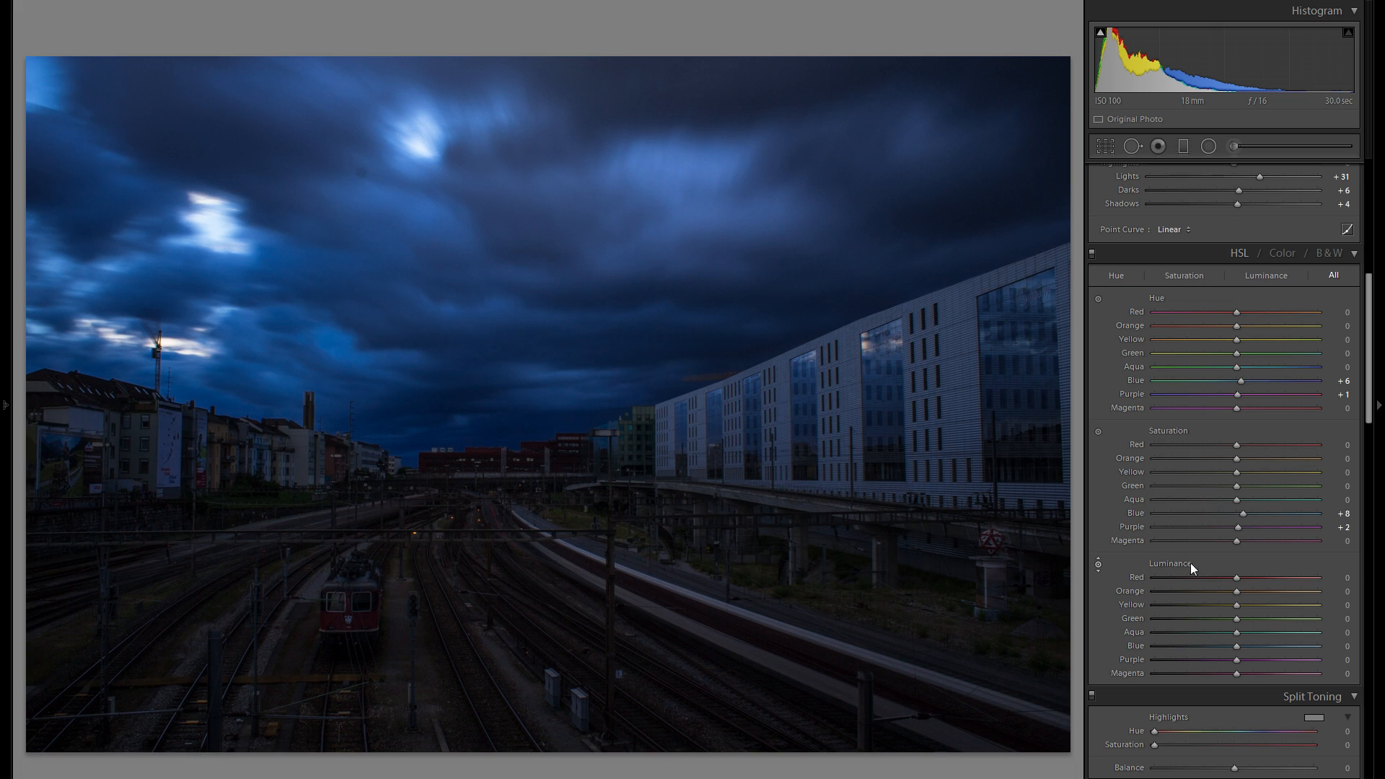
# Try darker and brighter sky luminance directly on the photo, and settle on Luminance Blue −3 and Purple −1.
pyautogui.moveTo(558, 327); pyautogui.dragTo(559, 353)
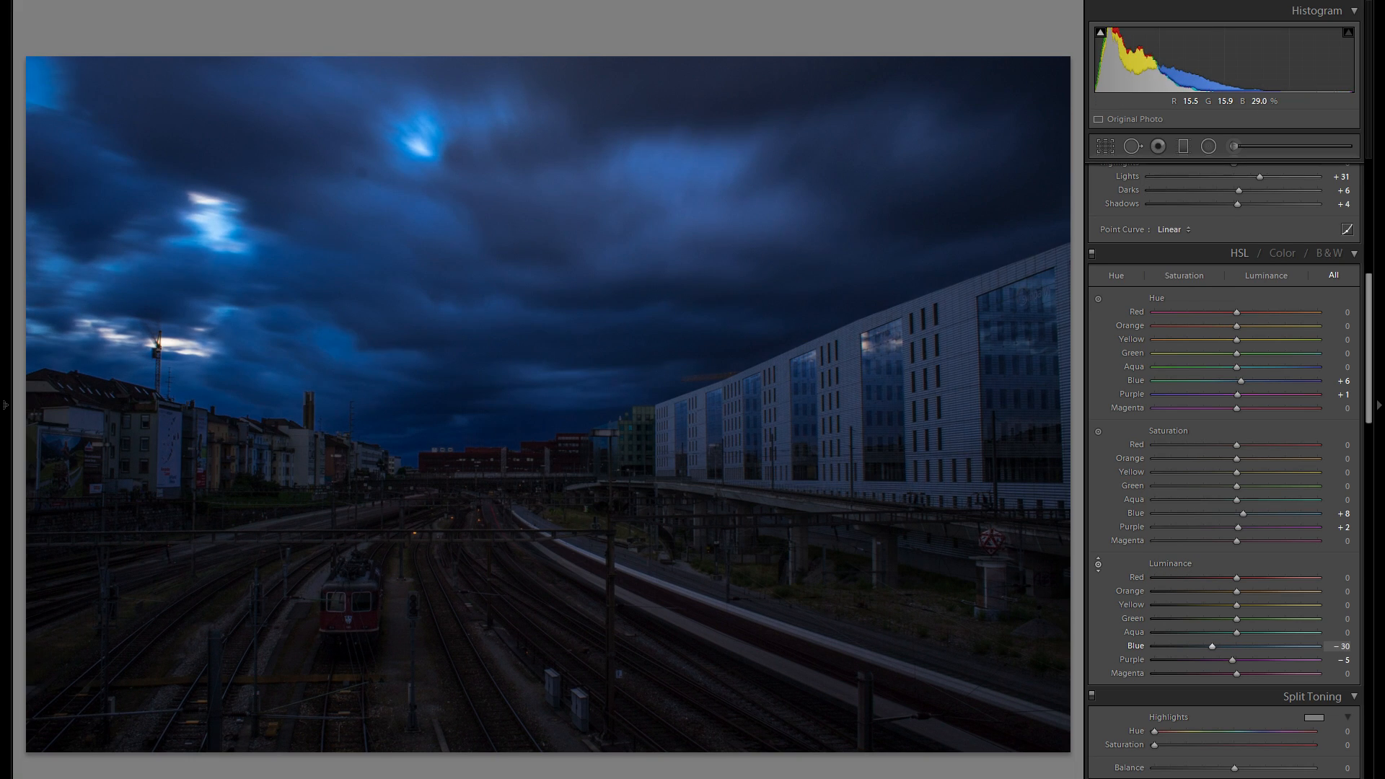
pyautogui.moveTo(433, 217); pyautogui.dragTo(432, 166)
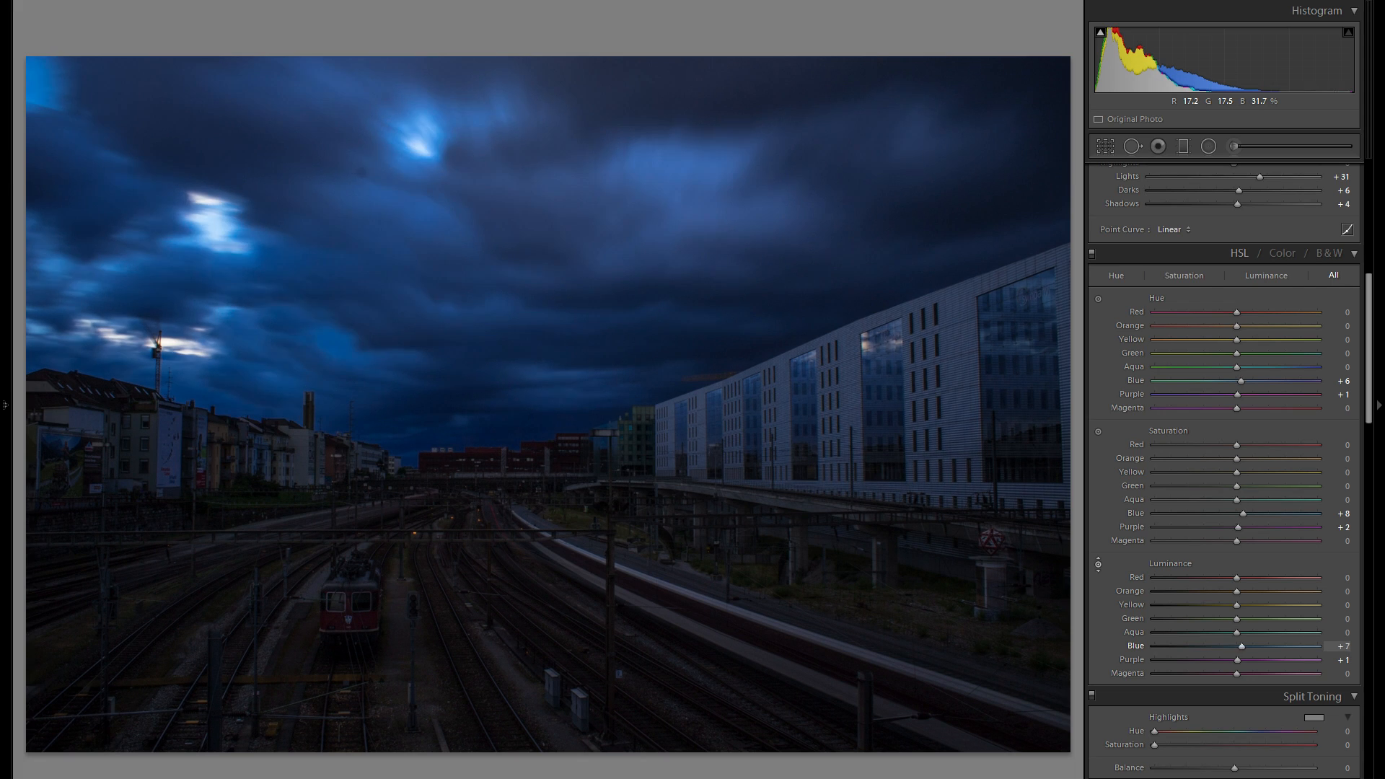
pyautogui.moveTo(432, 166); pyautogui.dragTo(433, 209)
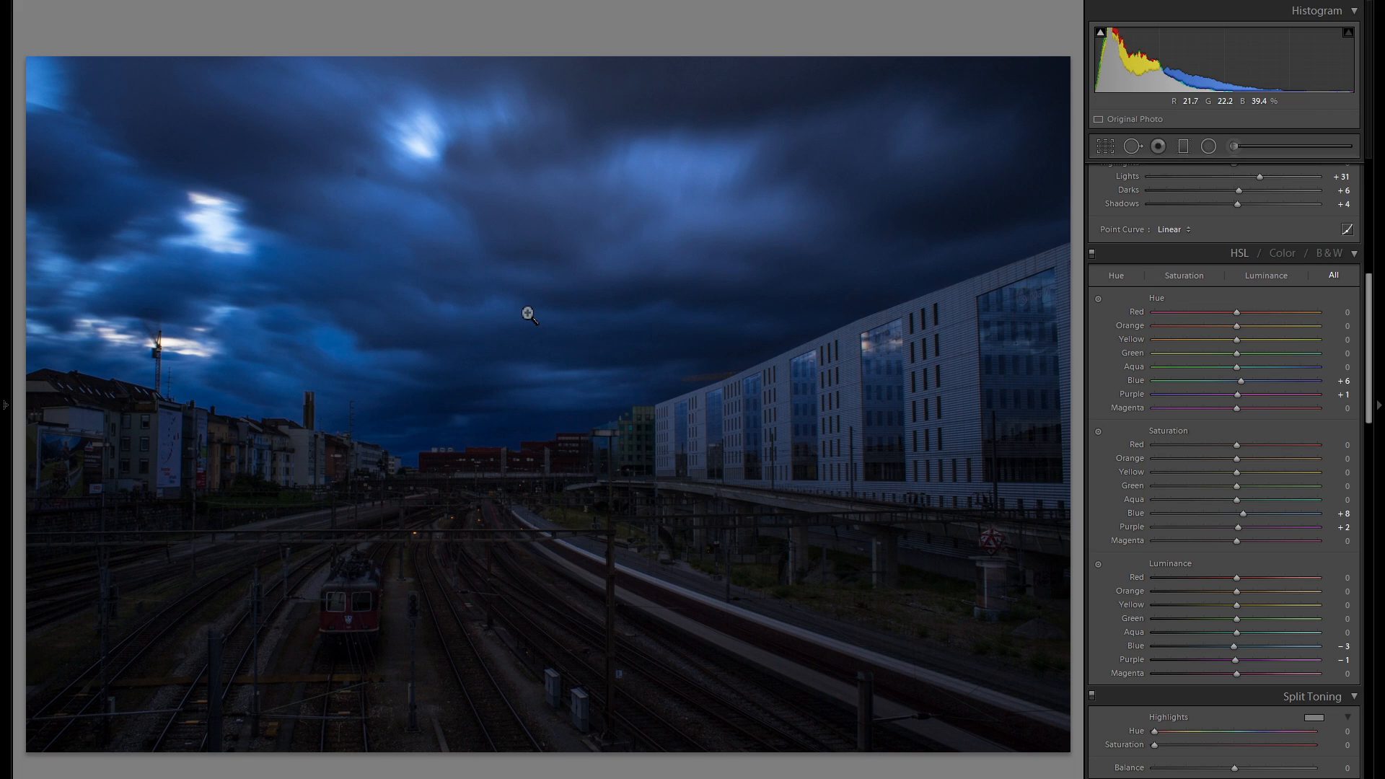
# Compare the photo with the HSL adjustments switched off and on.
pyautogui.click(1092, 255)
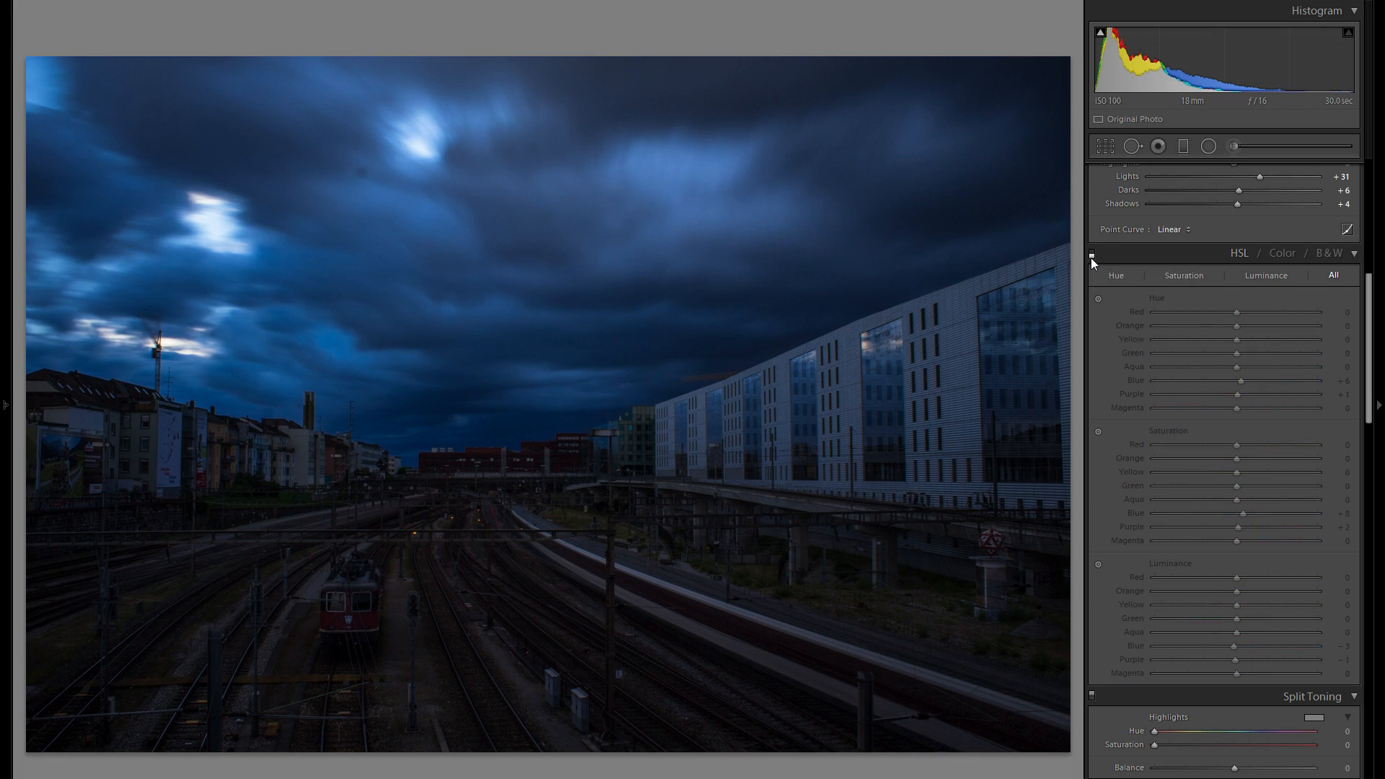
pyautogui.click(1092, 255)
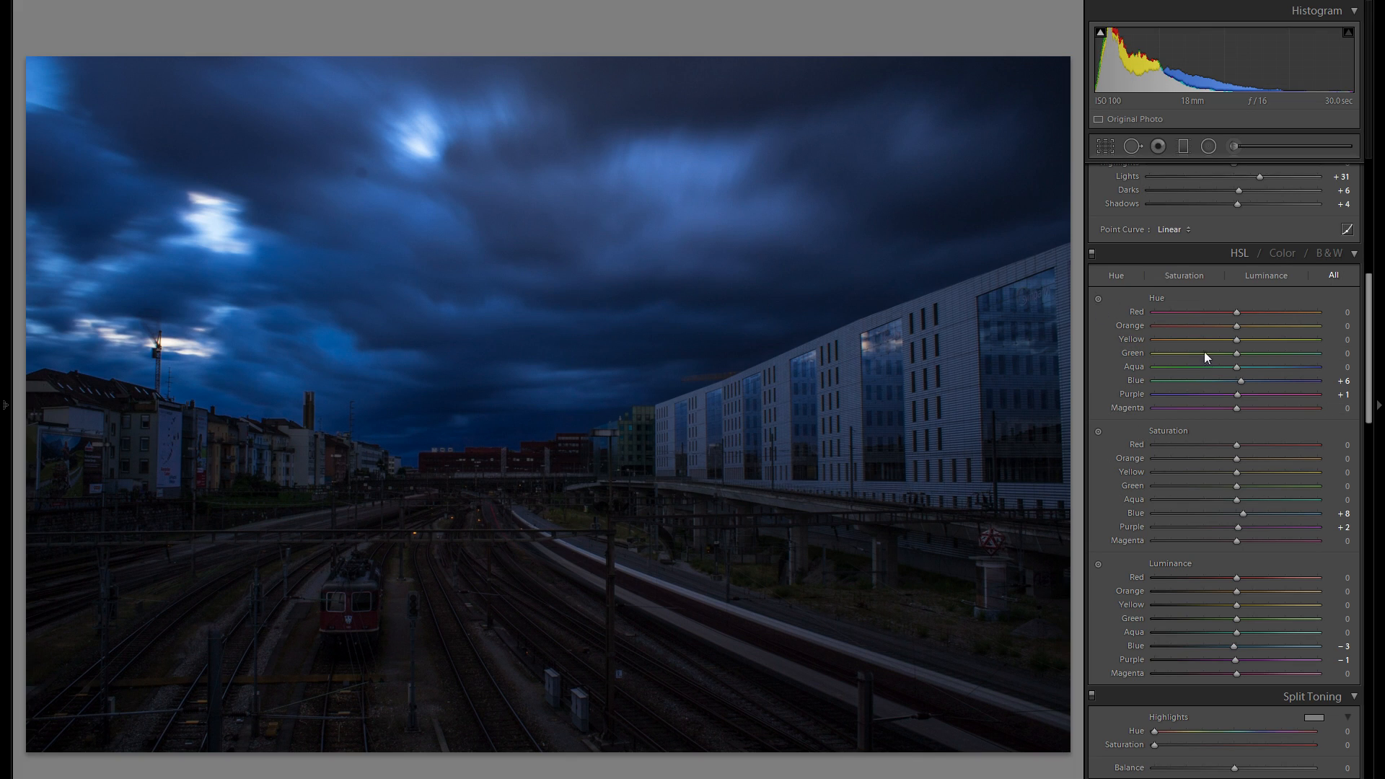
# Try blue, pinkish-red and yellow Split Toning highlights, and settle on a Highlights Hue of 42 and Saturation of 100.
pyautogui.scroll(-5, 1209, 386)
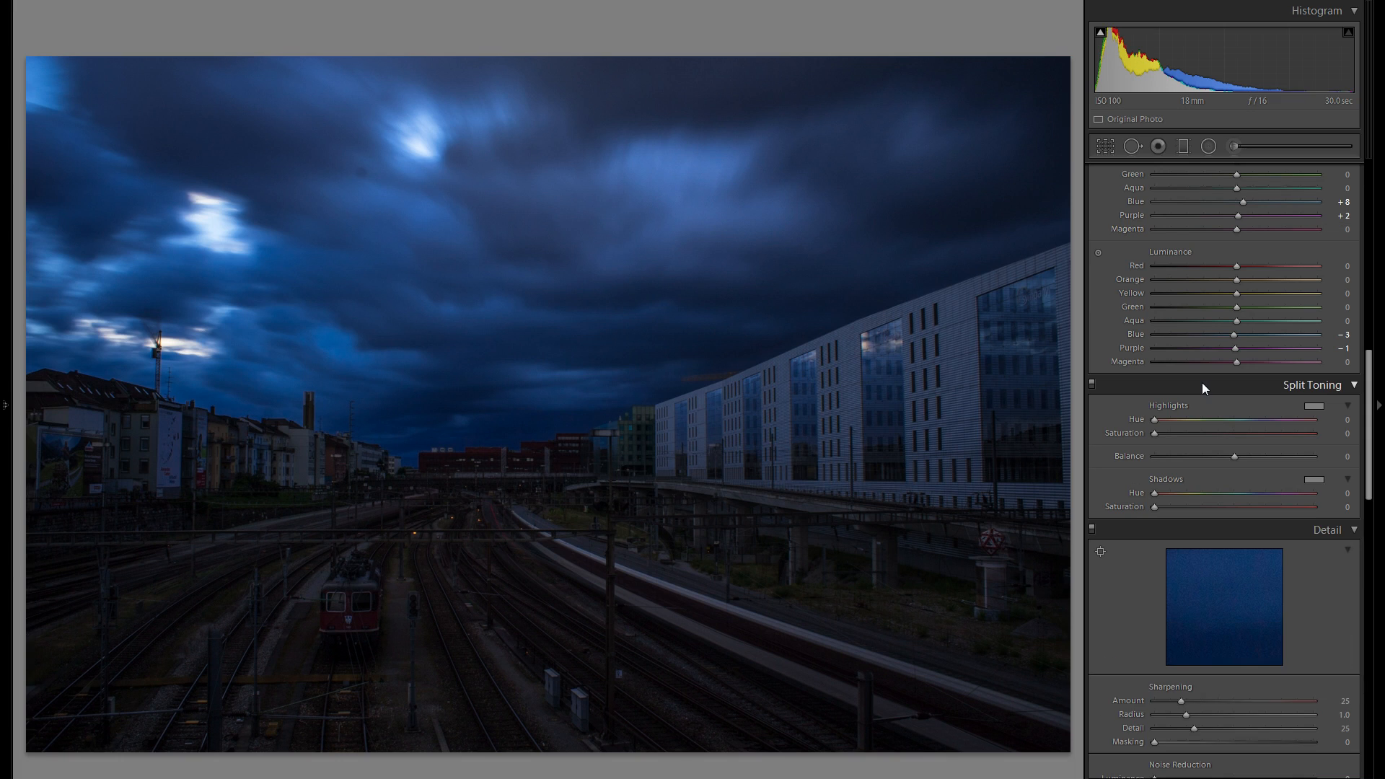
pyautogui.scroll(-3, 1200, 387)
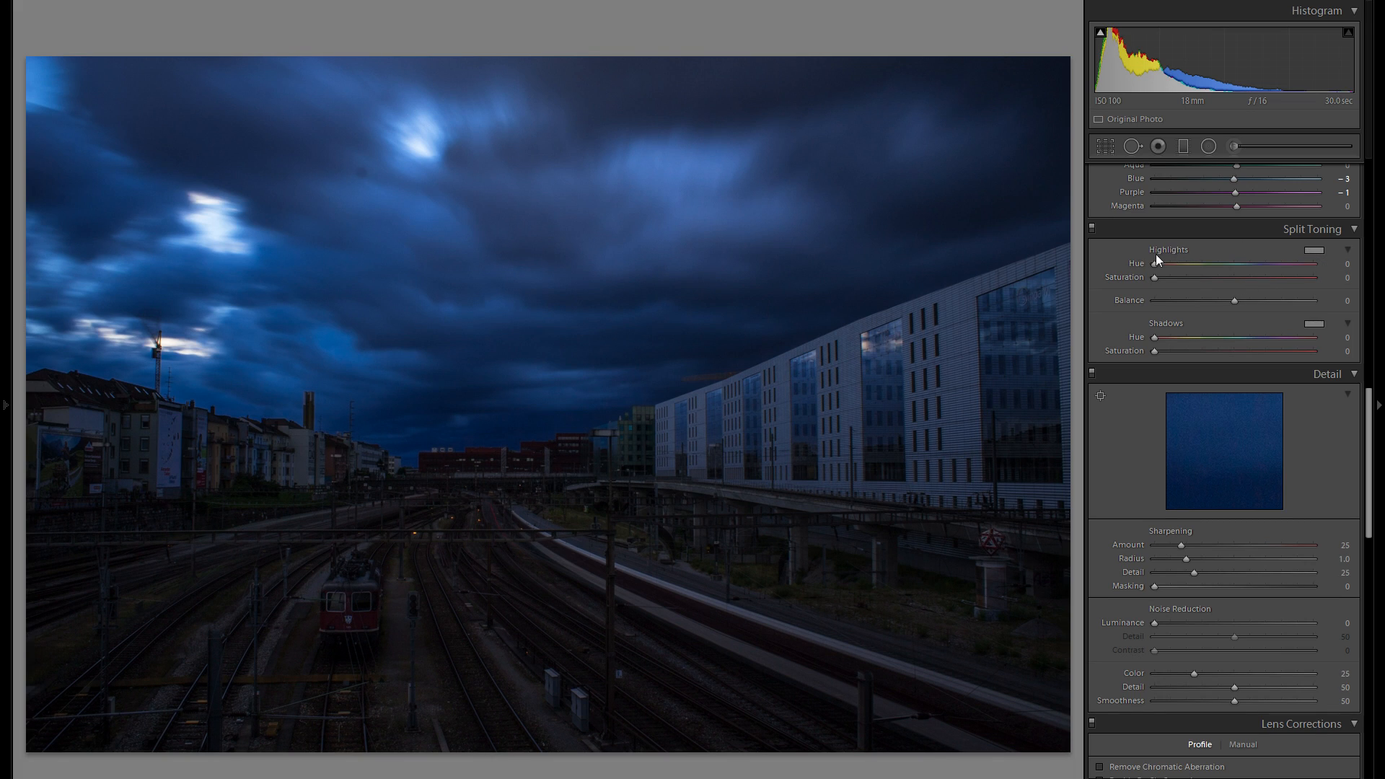
pyautogui.click(1311, 253)
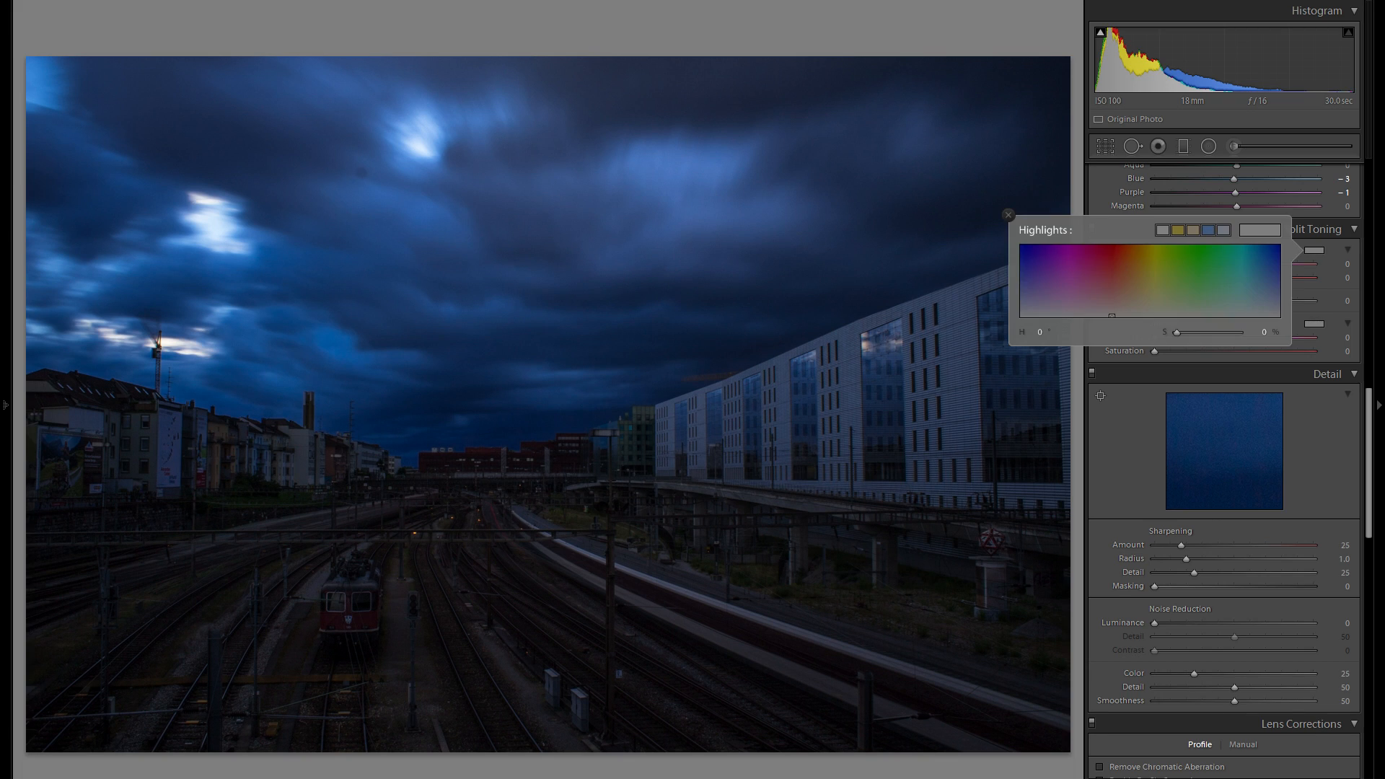
pyautogui.moveTo(1136, 289)
pyautogui.mouseDown()
pyautogui.moveTo(1109, 246)
pyautogui.moveTo(1035, 255)
pyautogui.moveTo(1278, 261)
pyautogui.mouseUp()
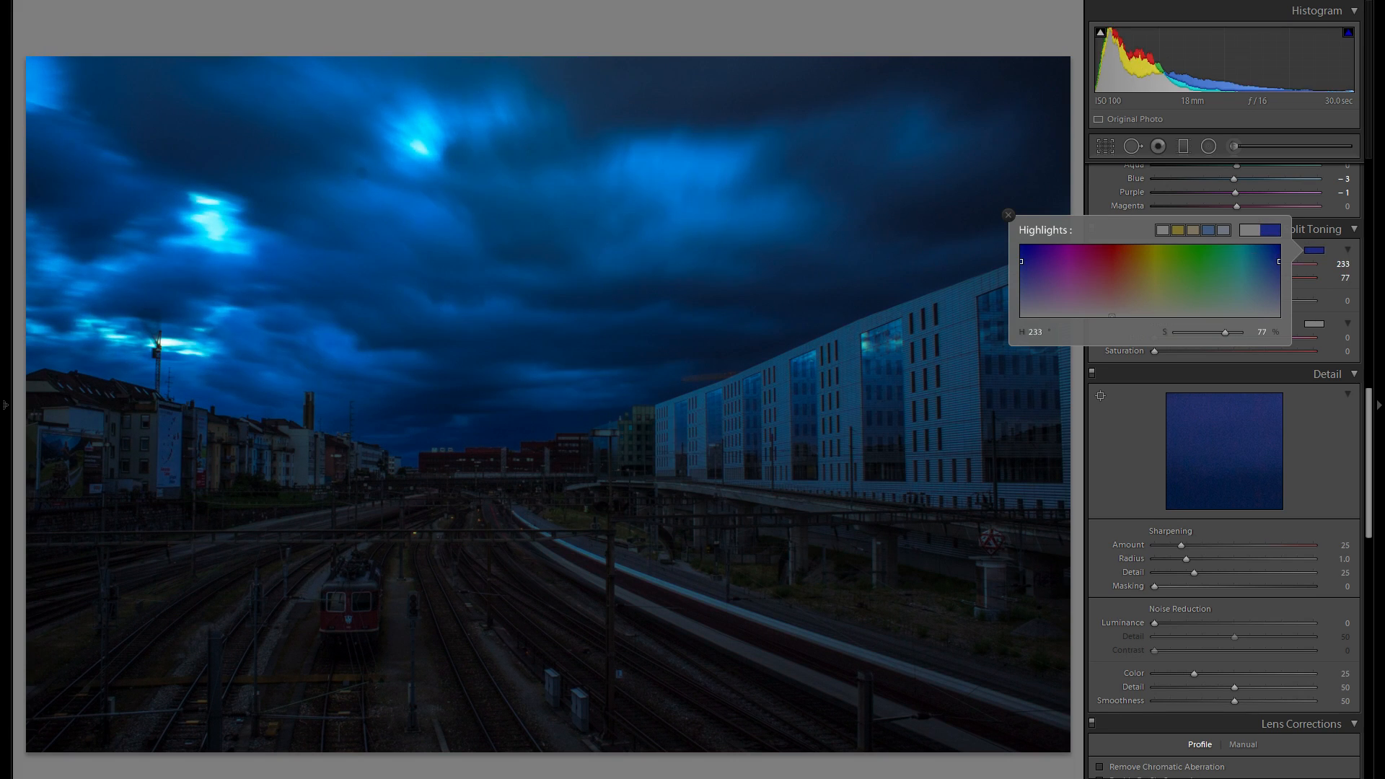
pyautogui.moveTo(1277, 259)
pyautogui.mouseDown()
pyautogui.moveTo(1064, 253)
pyautogui.moveTo(1080, 254)
pyautogui.mouseUp()
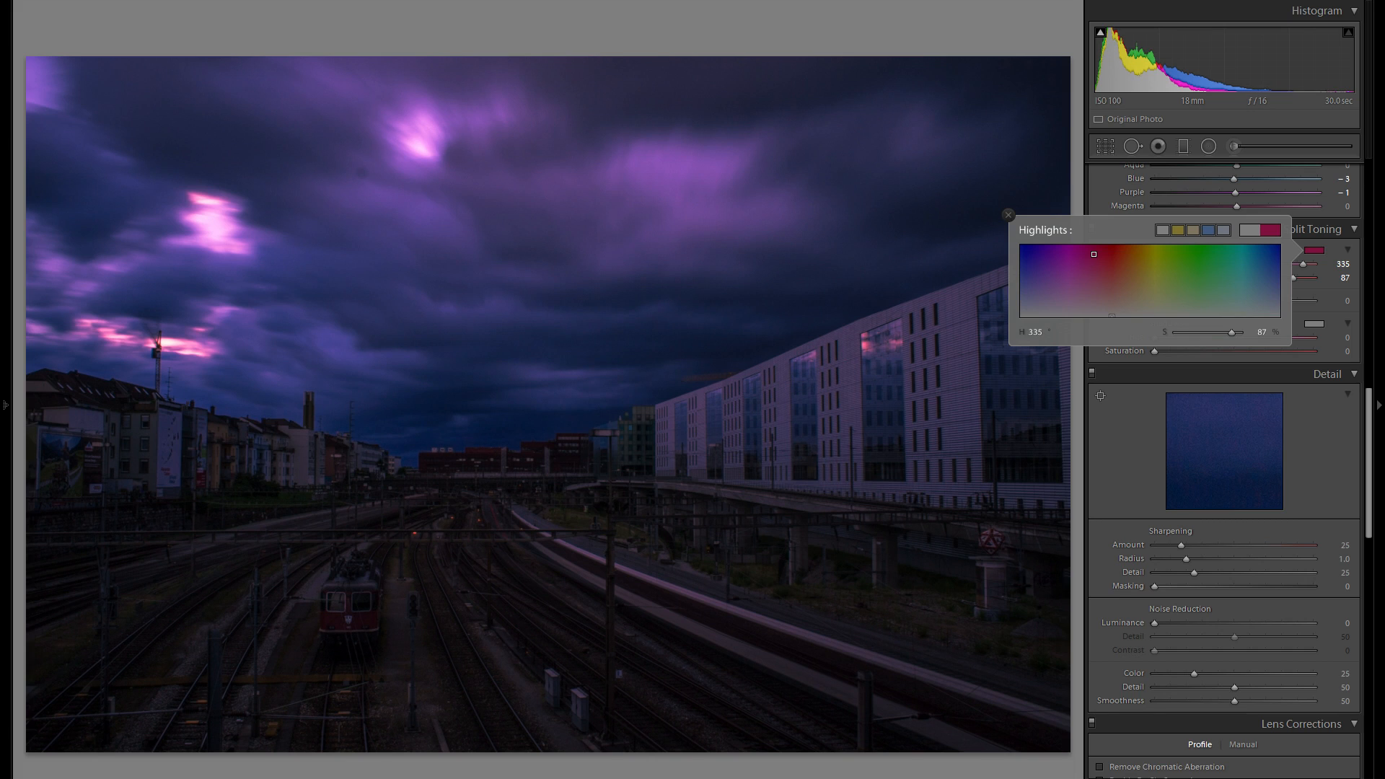
pyautogui.moveTo(1093, 254)
pyautogui.mouseDown()
pyautogui.moveTo(1183, 262)
pyautogui.moveTo(1149, 262)
pyautogui.mouseUp()
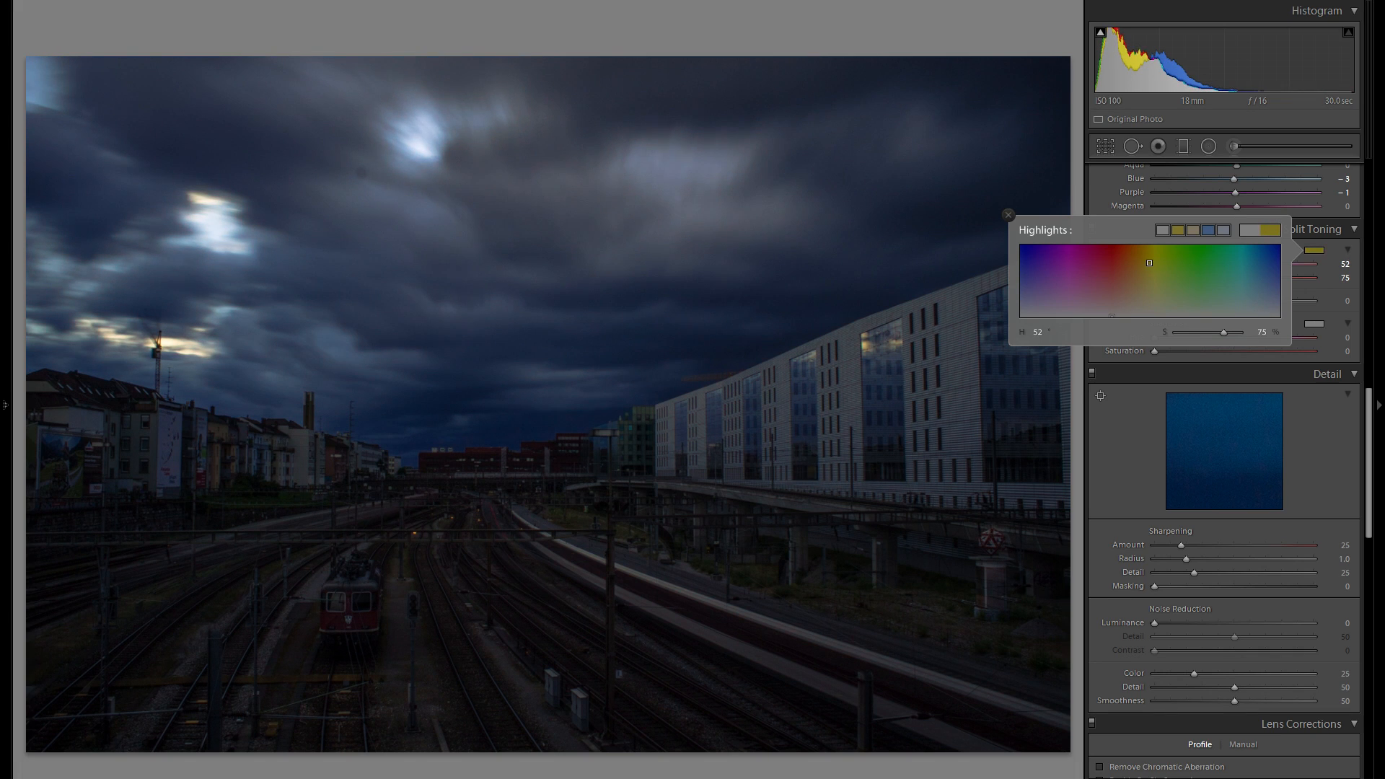
pyautogui.moveTo(1149, 262); pyautogui.dragTo(1142, 259)
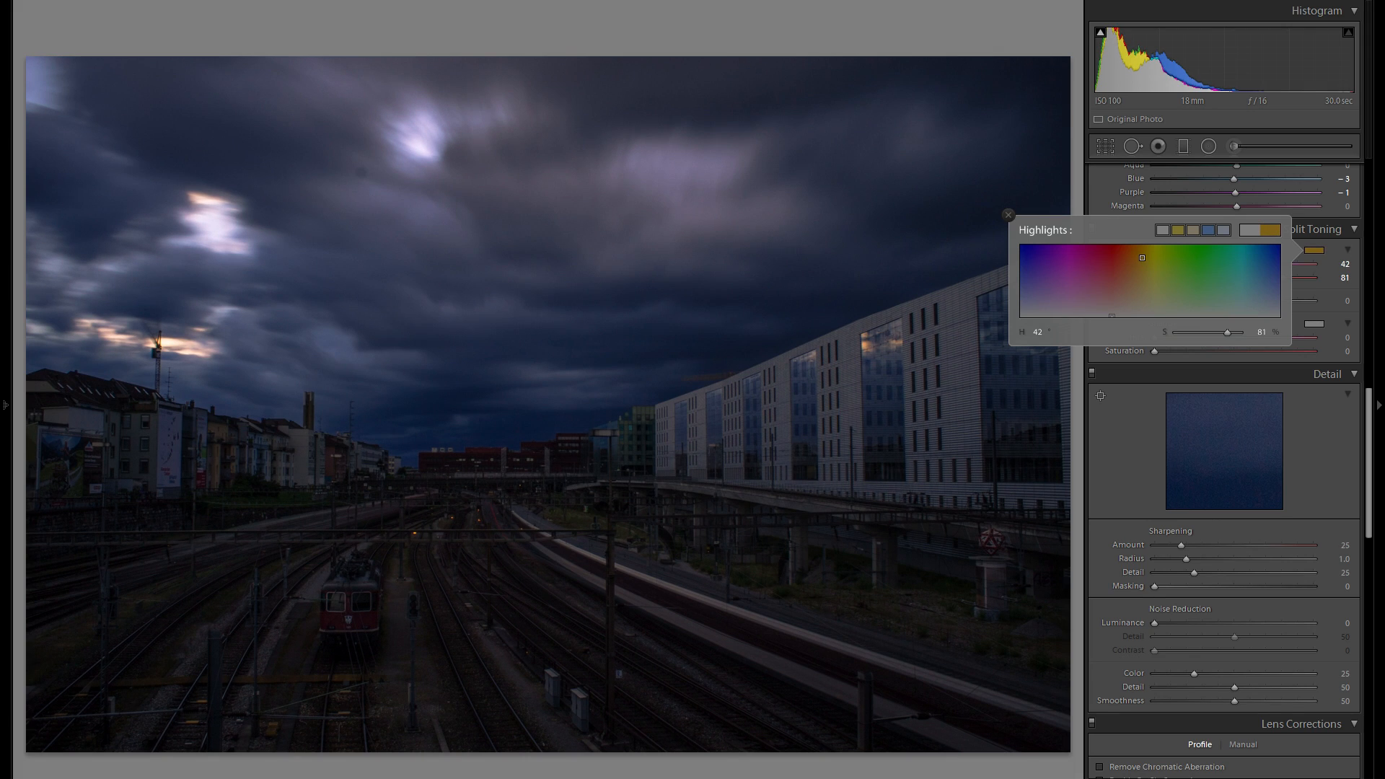
pyautogui.moveTo(1142, 257)
pyautogui.mouseDown()
pyautogui.moveTo(1142, 316)
pyautogui.moveTo(1142, 274)
pyautogui.mouseUp()
pyautogui.moveTo(1141, 274); pyautogui.dragTo(1142, 245)
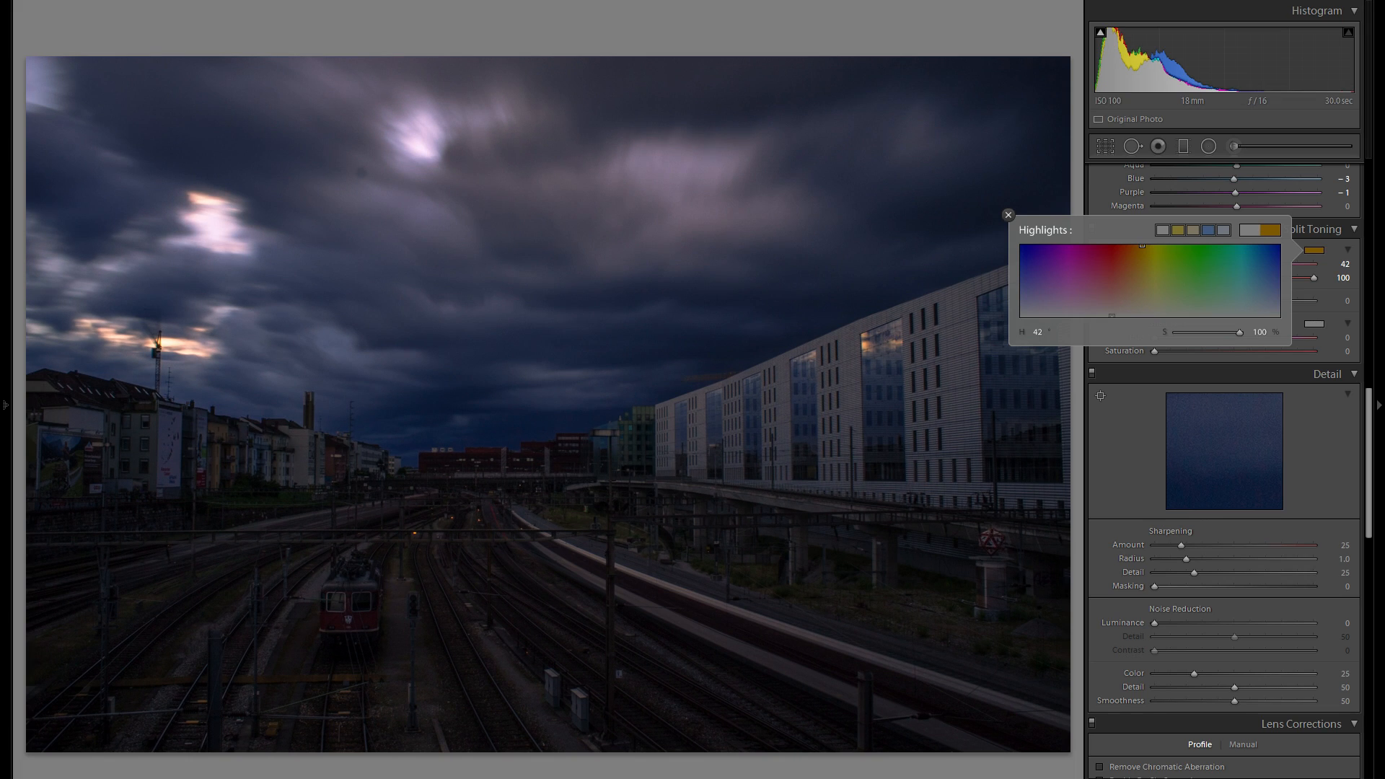
pyautogui.click(1008, 215)
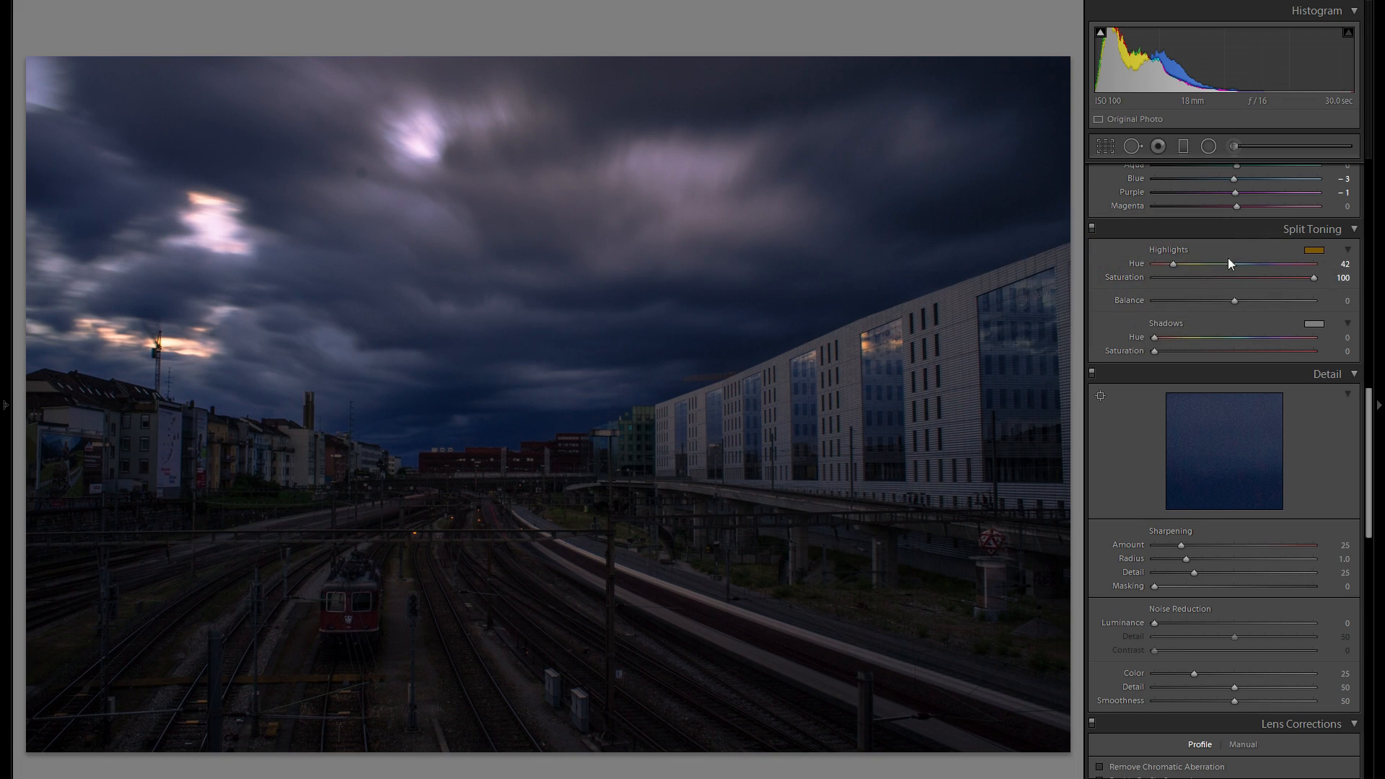
# Try the Highlights toning with its Saturation reset to 0, restore it to 100, and compare Split Toning off and on.
pyautogui.scroll(10, 1233, 339)
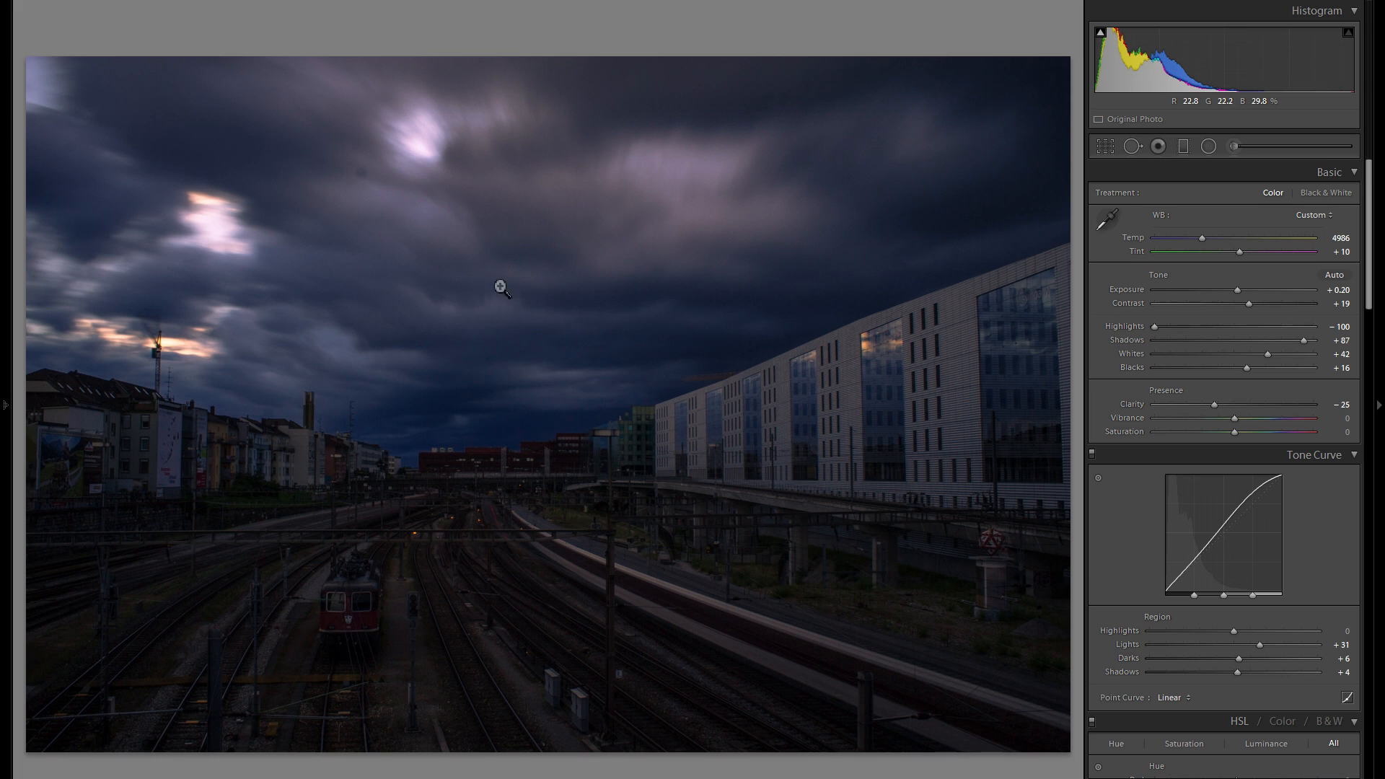
pyautogui.scroll(-10, 1274, 397)
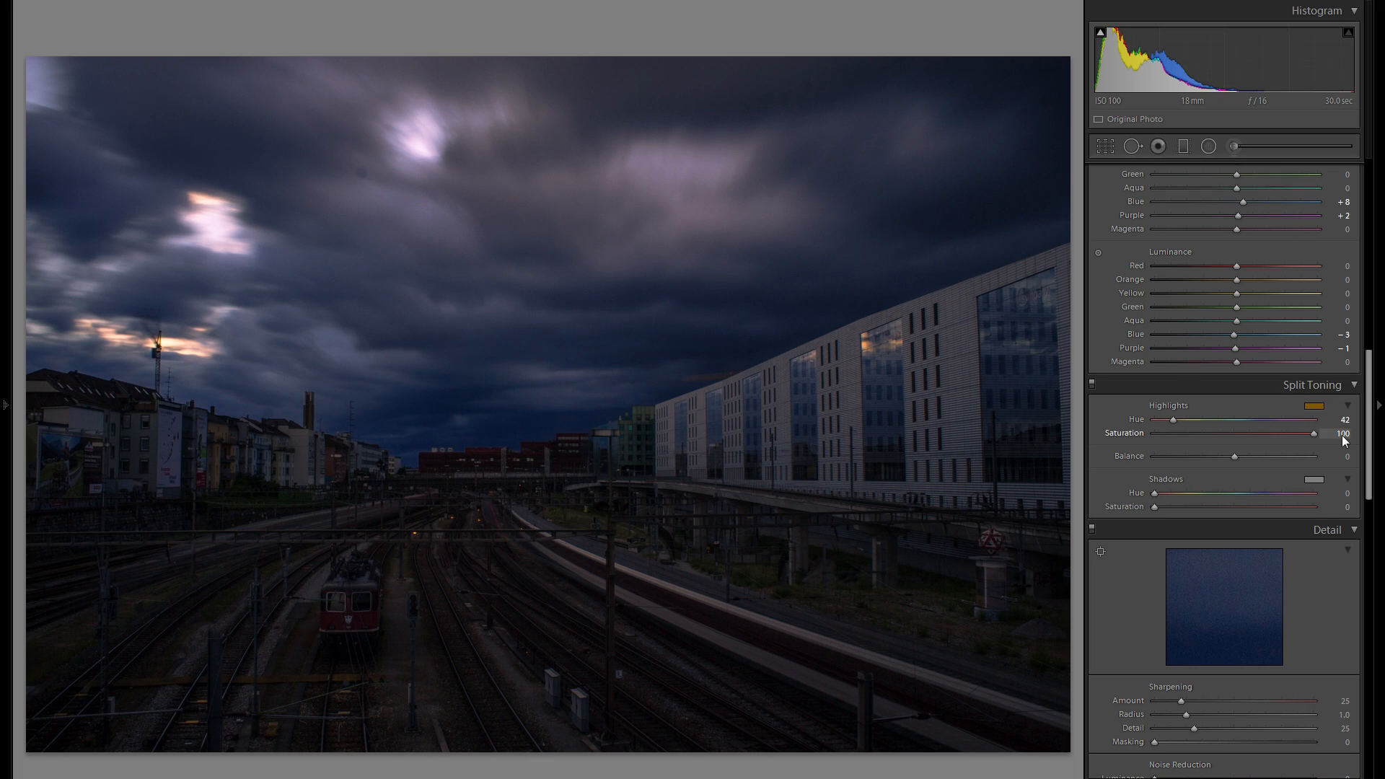
pyautogui.doubleClick(1107, 433)
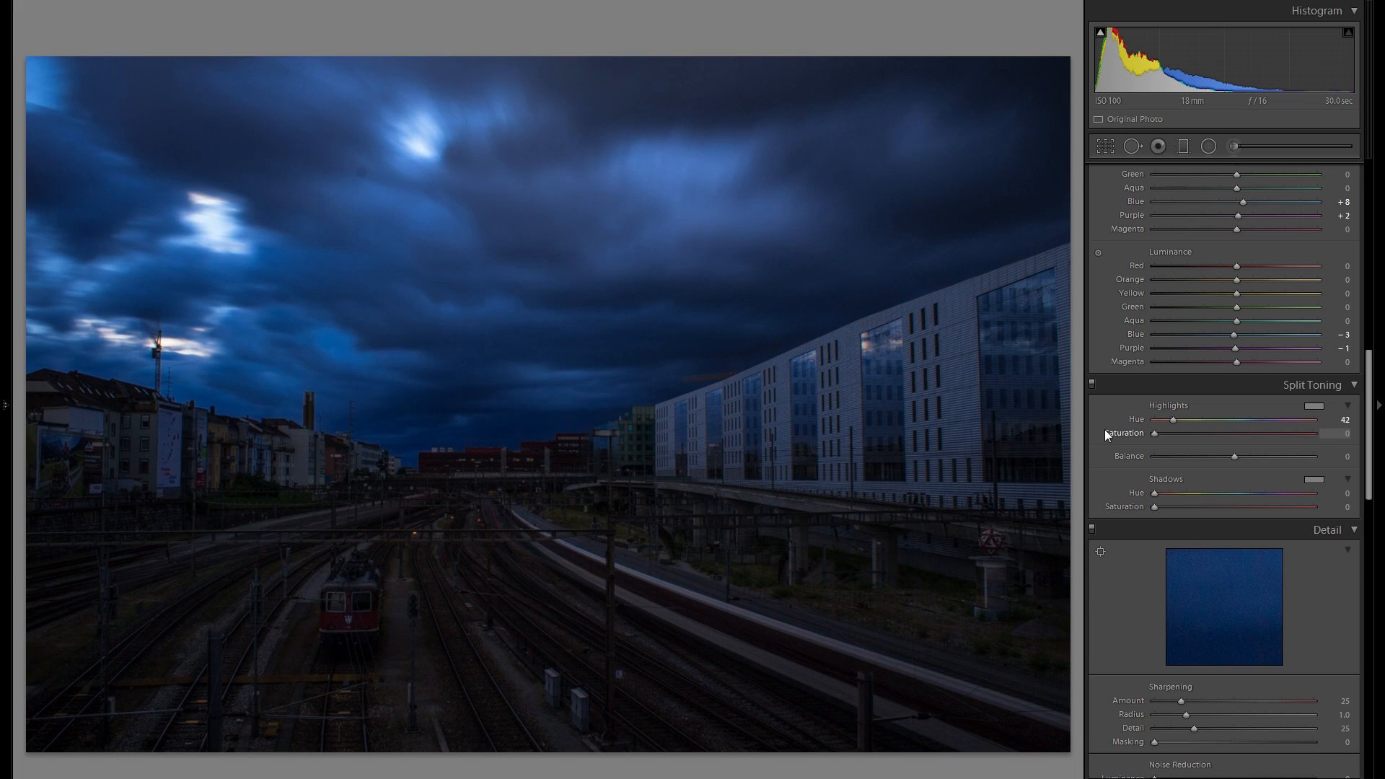
pyautogui.moveTo(1234, 439); pyautogui.dragTo(1316, 434)
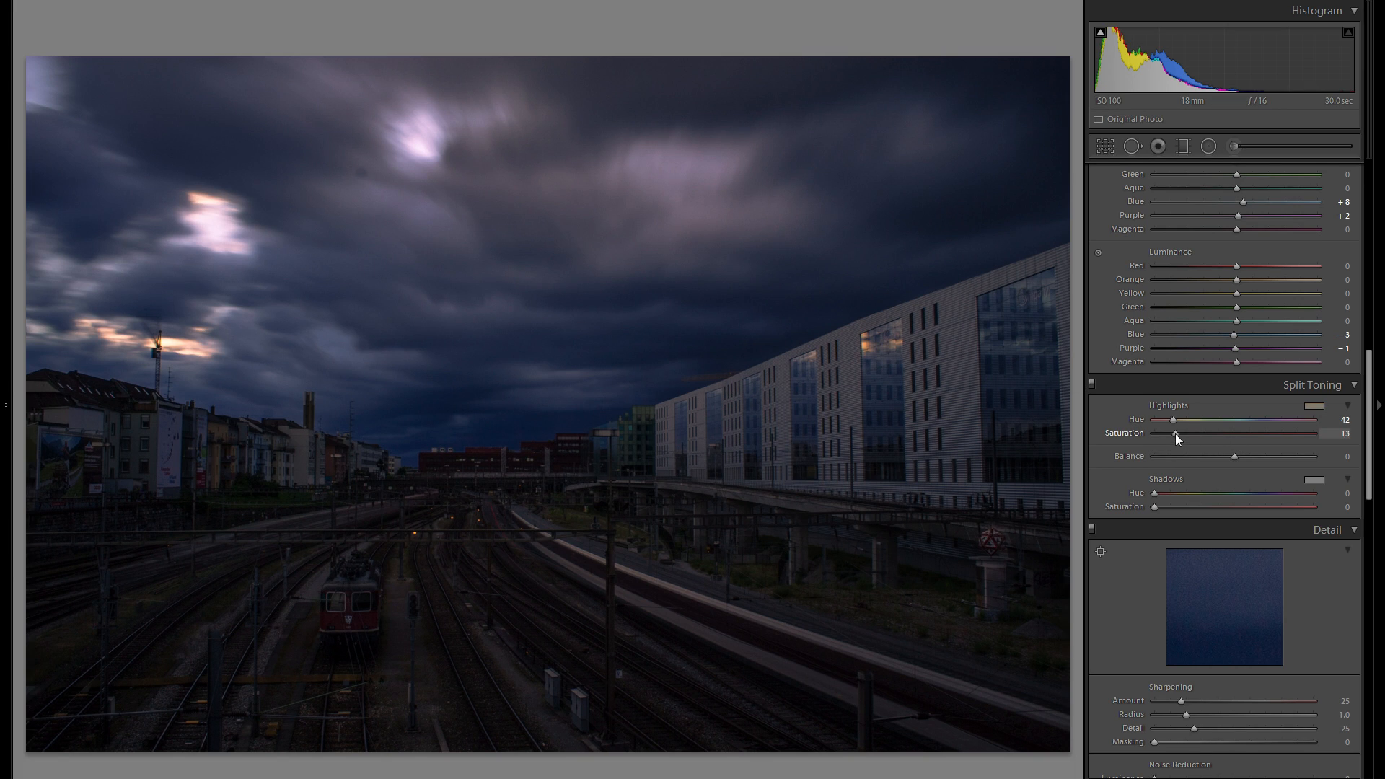
pyautogui.doubleClick(1132, 433)
pyautogui.moveTo(1314, 433); pyautogui.dragTo(1097, 456)
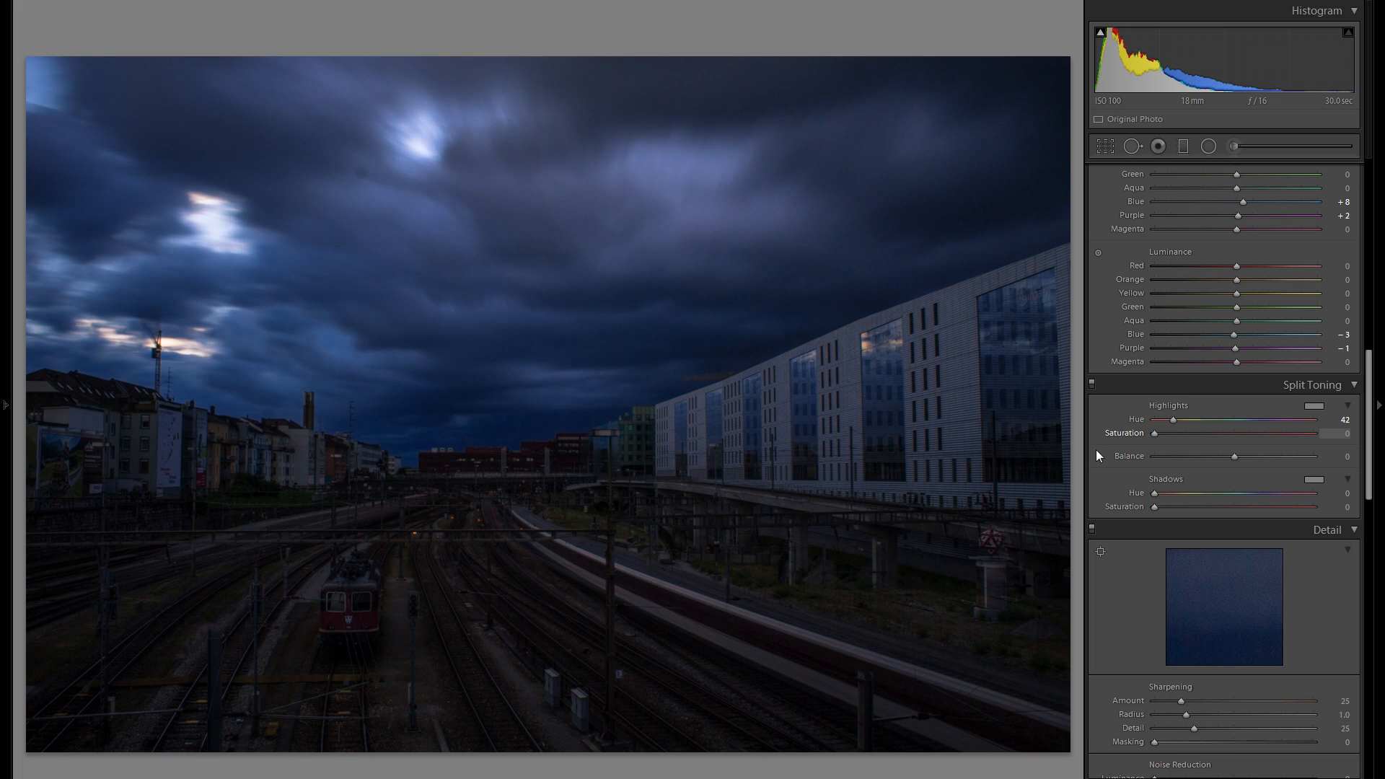
pyautogui.hotkey('ctrl', 'z')
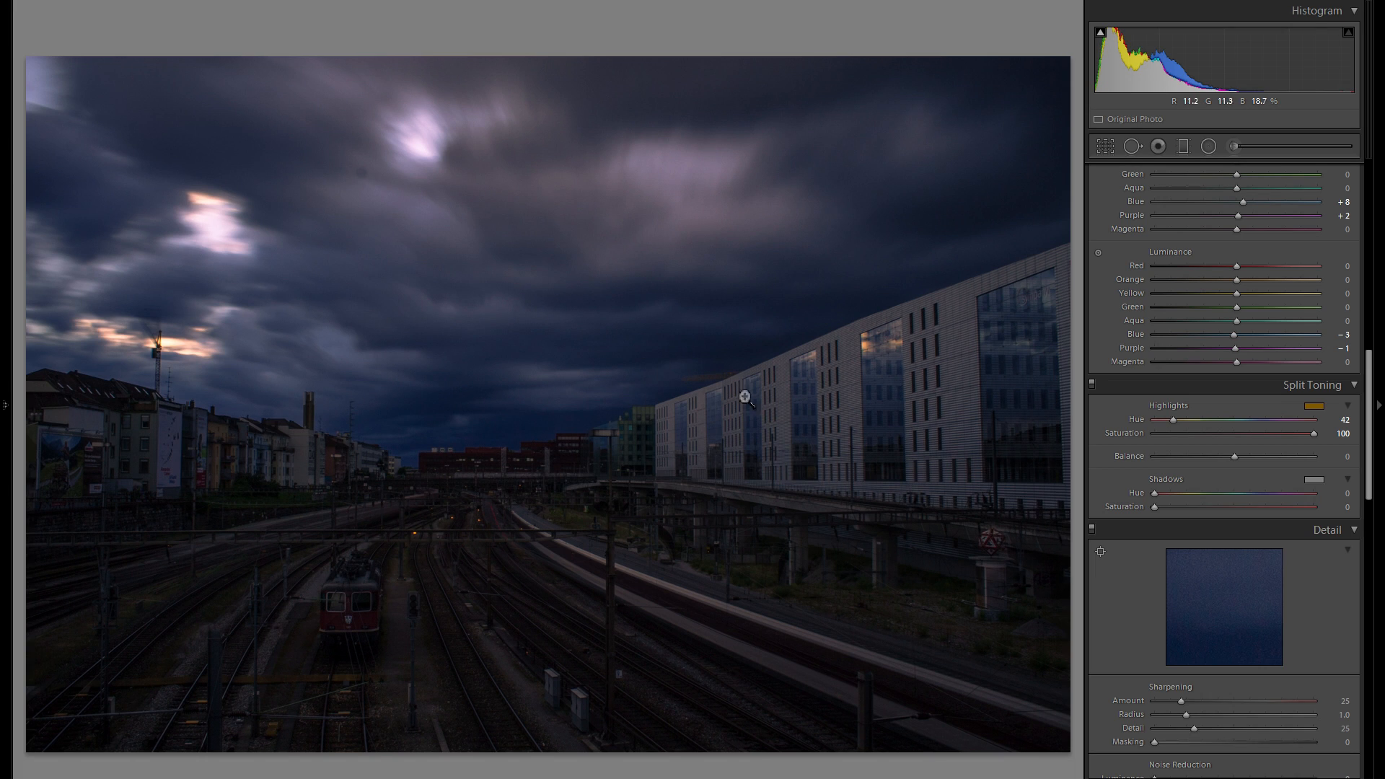
pyautogui.click(1092, 384)
pyautogui.click(1092, 384)
# Try orange Split Toning shadows, and settle on a subtle blue with Shadows Hue 233 and Saturation 6.
pyautogui.click(1310, 478)
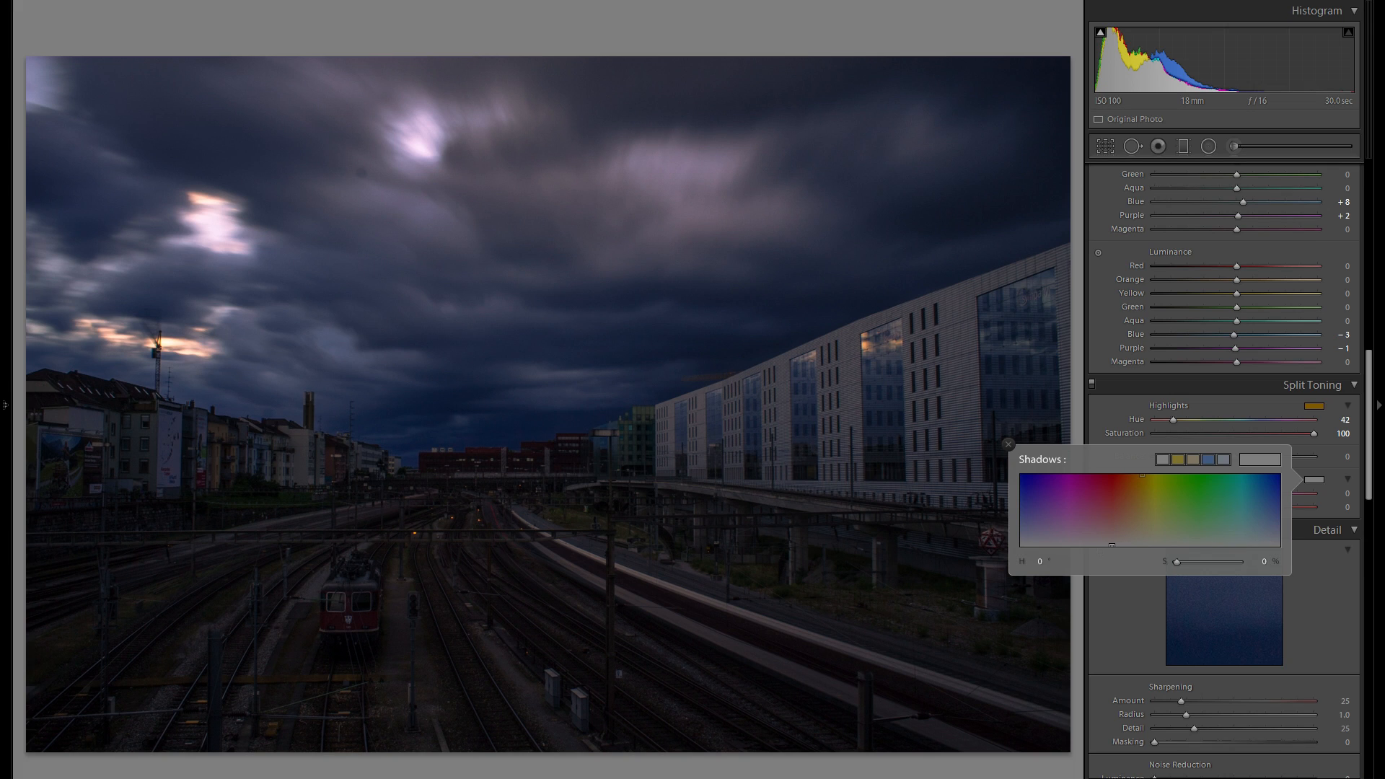
pyautogui.click(1140, 499)
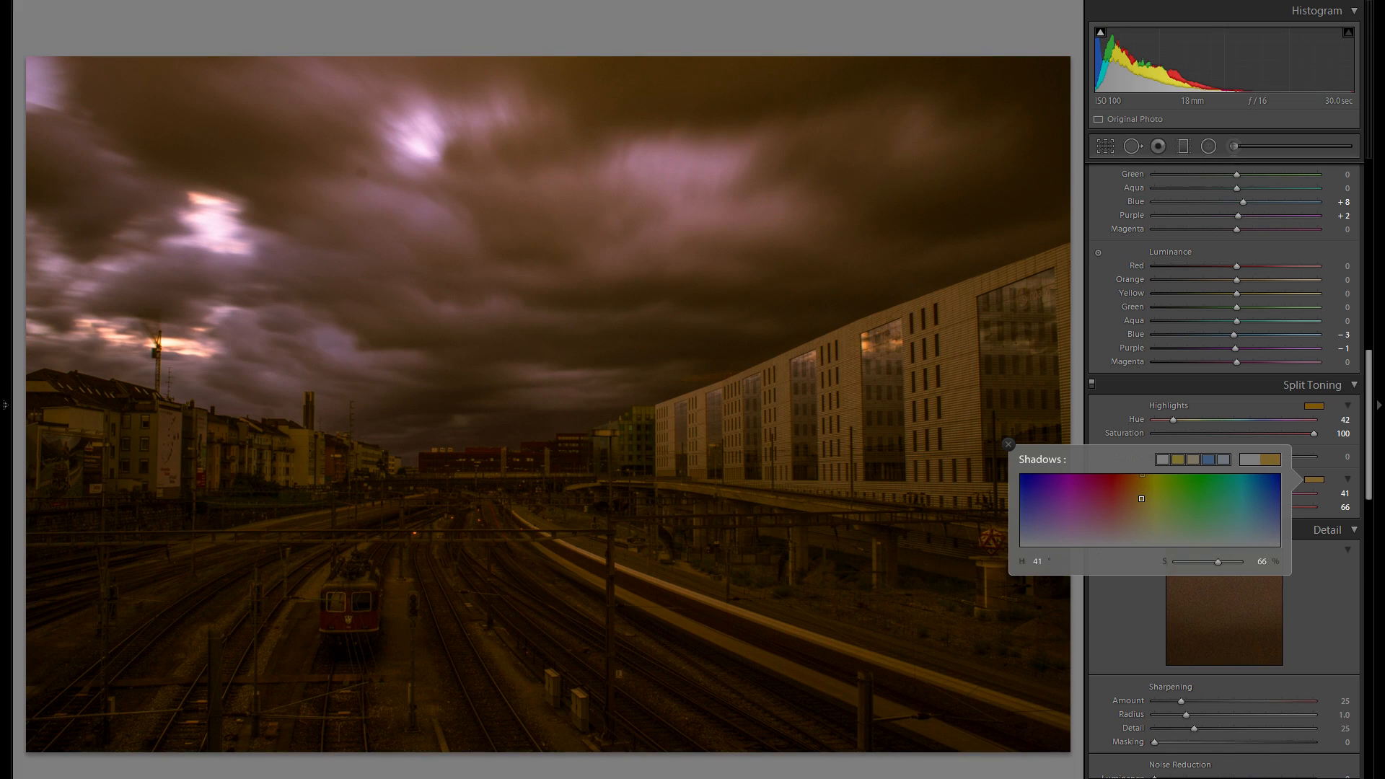
pyautogui.moveTo(1141, 499)
pyautogui.mouseDown()
pyautogui.moveTo(1278, 505)
pyautogui.moveTo(1278, 533)
pyautogui.moveTo(1271, 499)
pyautogui.moveTo(1148, 545)
pyautogui.moveTo(1021, 537)
pyautogui.mouseUp()
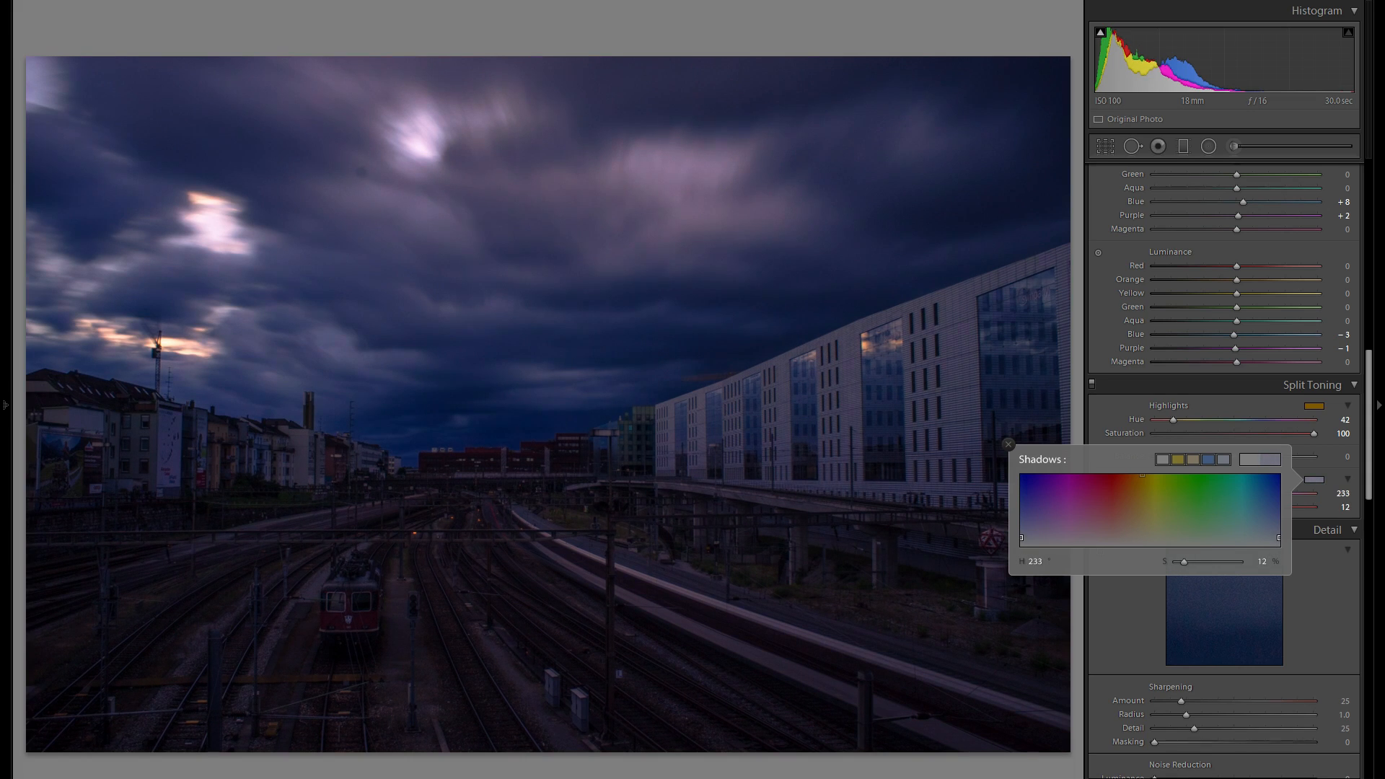
pyautogui.moveTo(1021, 538); pyautogui.dragTo(1021, 540)
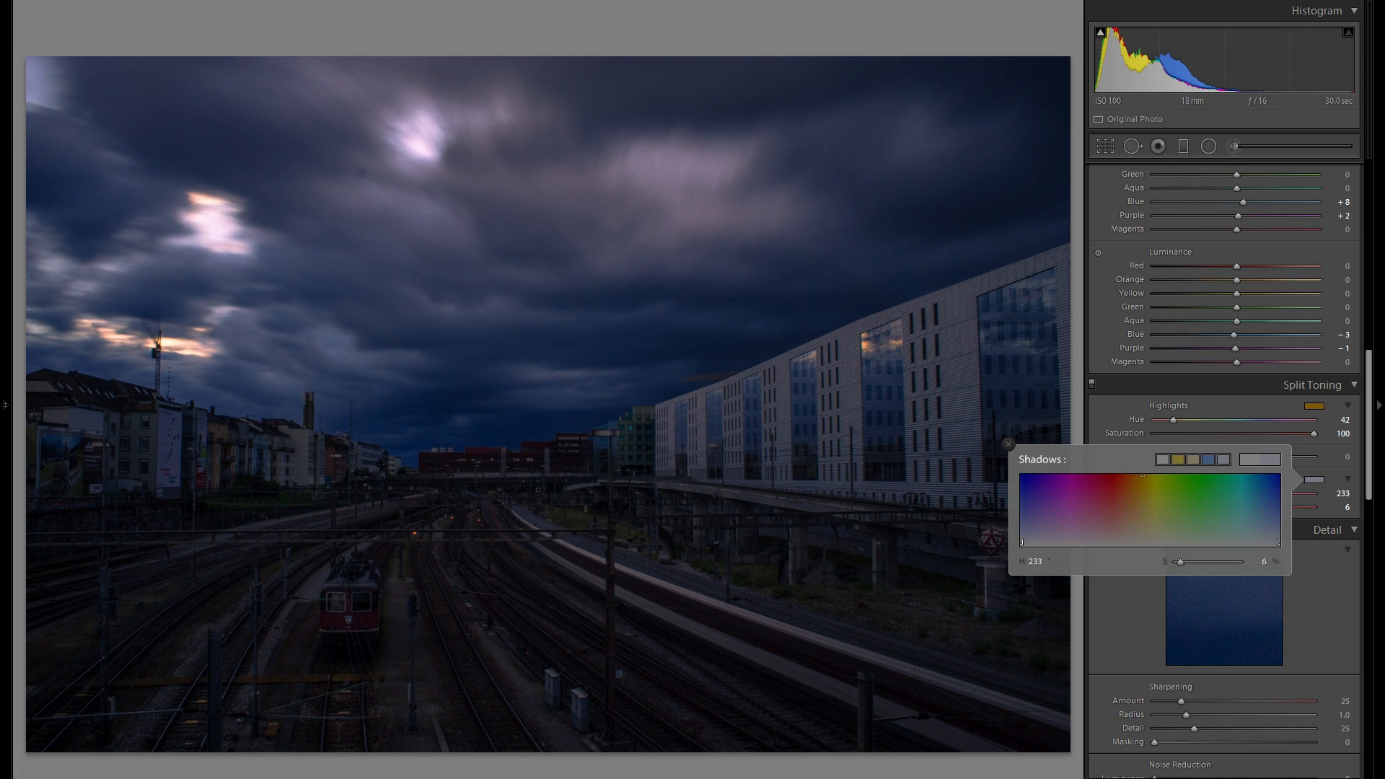
pyautogui.click(1008, 443)
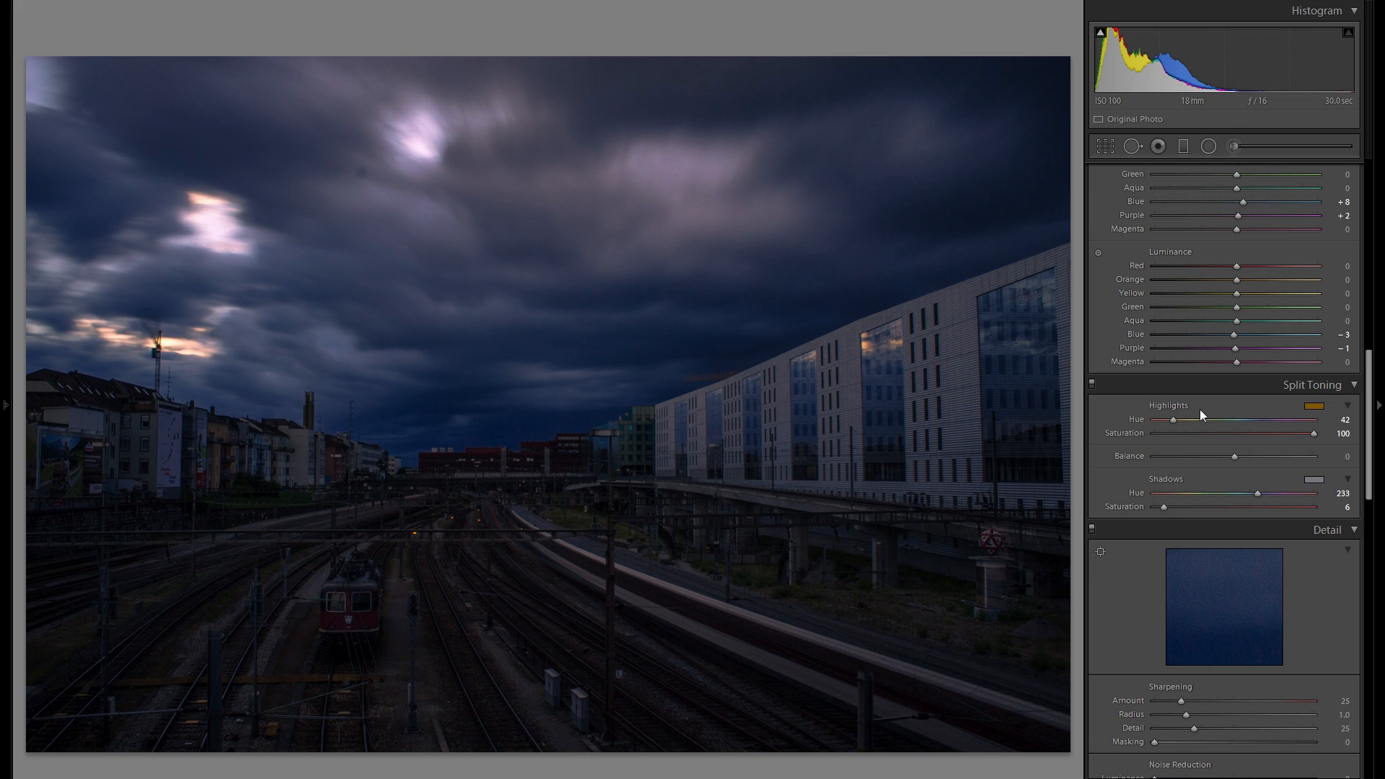
# Compare the photo with both Split Toning colours switched off and on.
pyautogui.click(1092, 384)
pyautogui.click(1091, 384)
pyautogui.click(1091, 383)
pyautogui.click(1092, 383)
# Examine the dark tracks, locomotive, platform and distant buildings at close zoom for noise.
pyautogui.scroll(-3, 1266, 348)
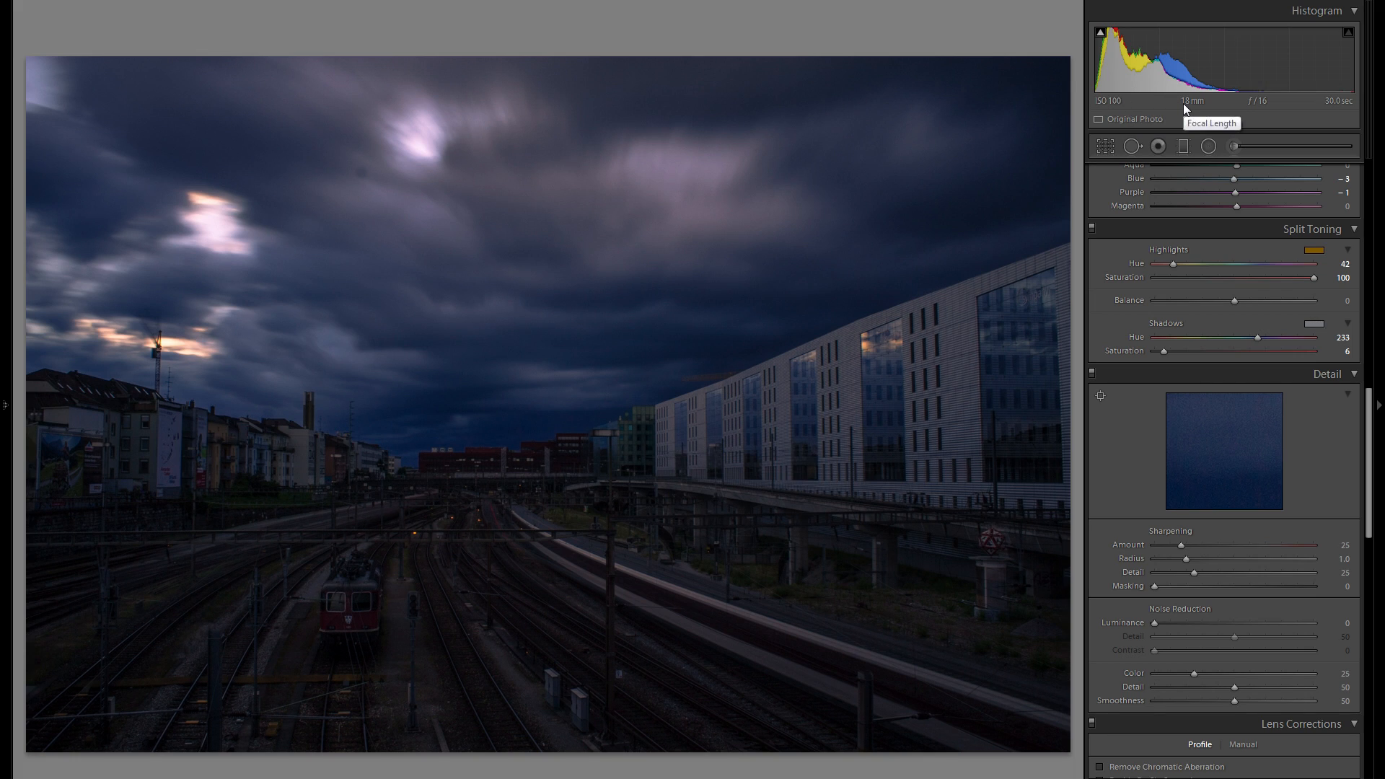
pyautogui.click(479, 519)
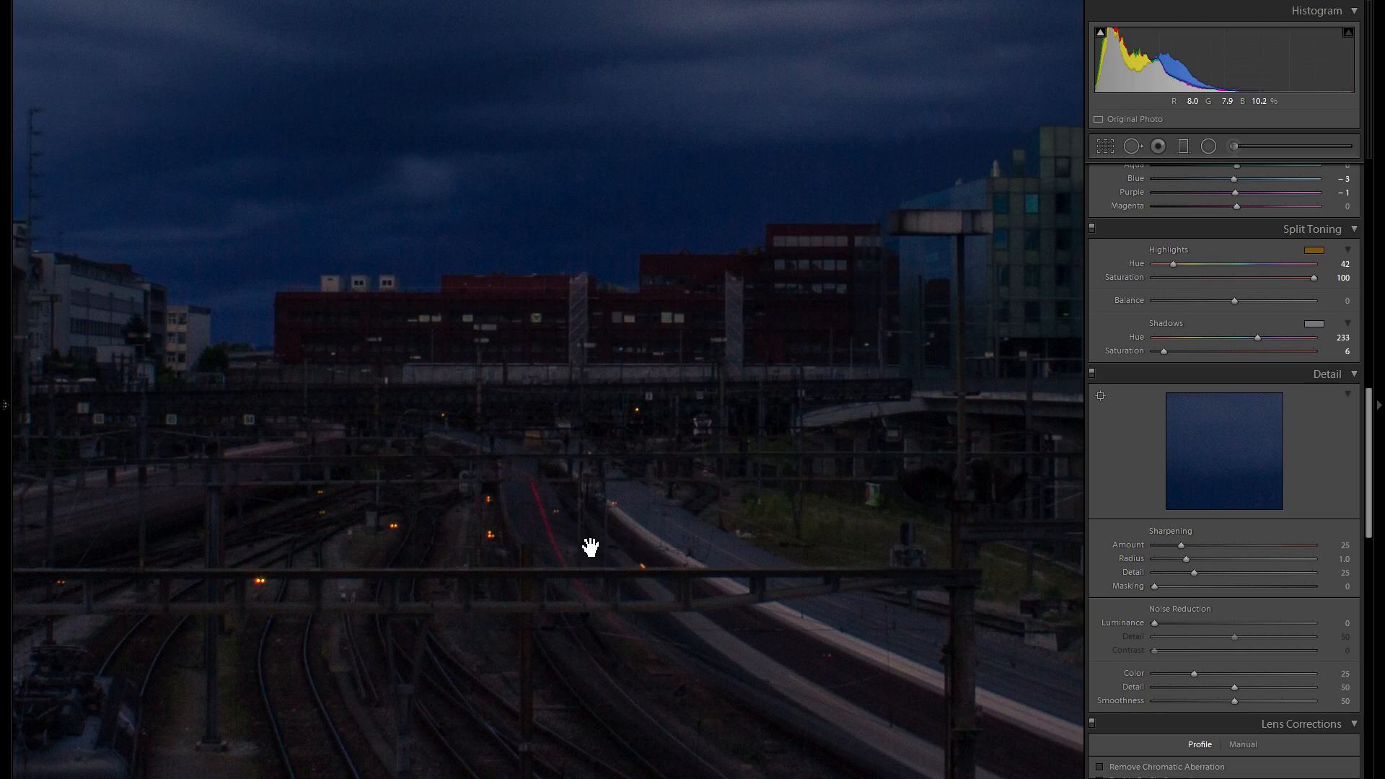
pyautogui.moveTo(522, 569); pyautogui.dragTo(729, 287)
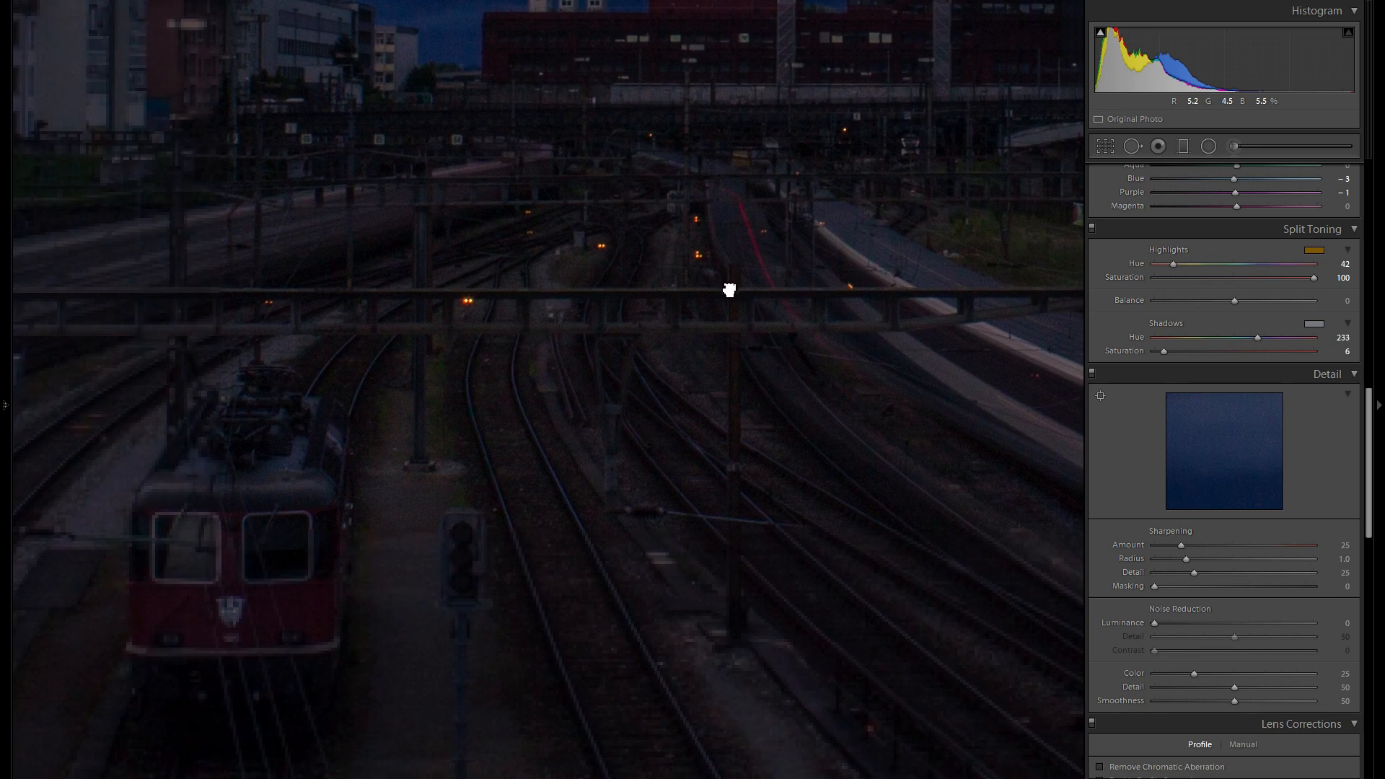
pyautogui.moveTo(585, 392); pyautogui.dragTo(466, 434)
pyautogui.moveTo(523, 553); pyautogui.dragTo(327, 312)
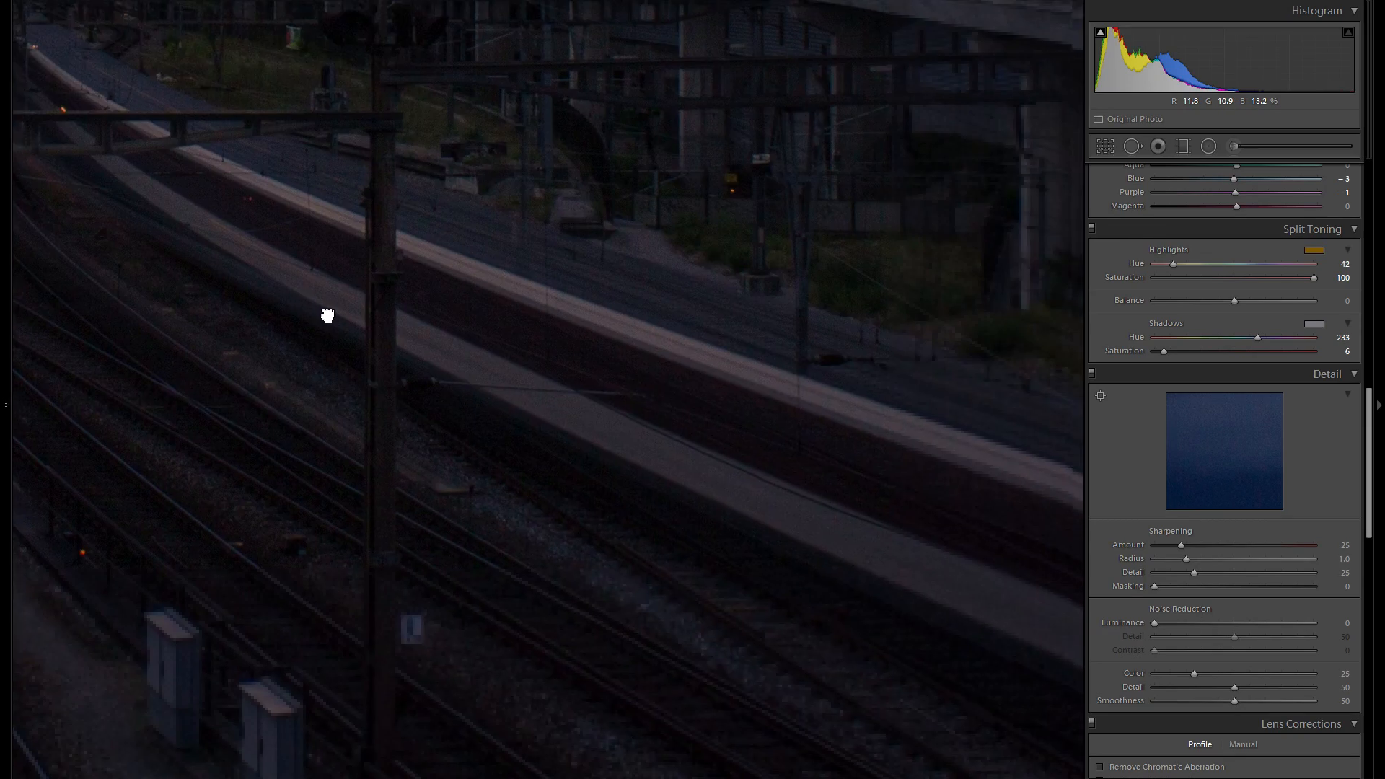
pyautogui.moveTo(347, 457); pyautogui.dragTo(591, 368)
pyautogui.moveTo(396, 457); pyautogui.dragTo(727, 621)
pyautogui.click(727, 621)
pyautogui.moveTo(572, 488); pyautogui.dragTo(543, 559)
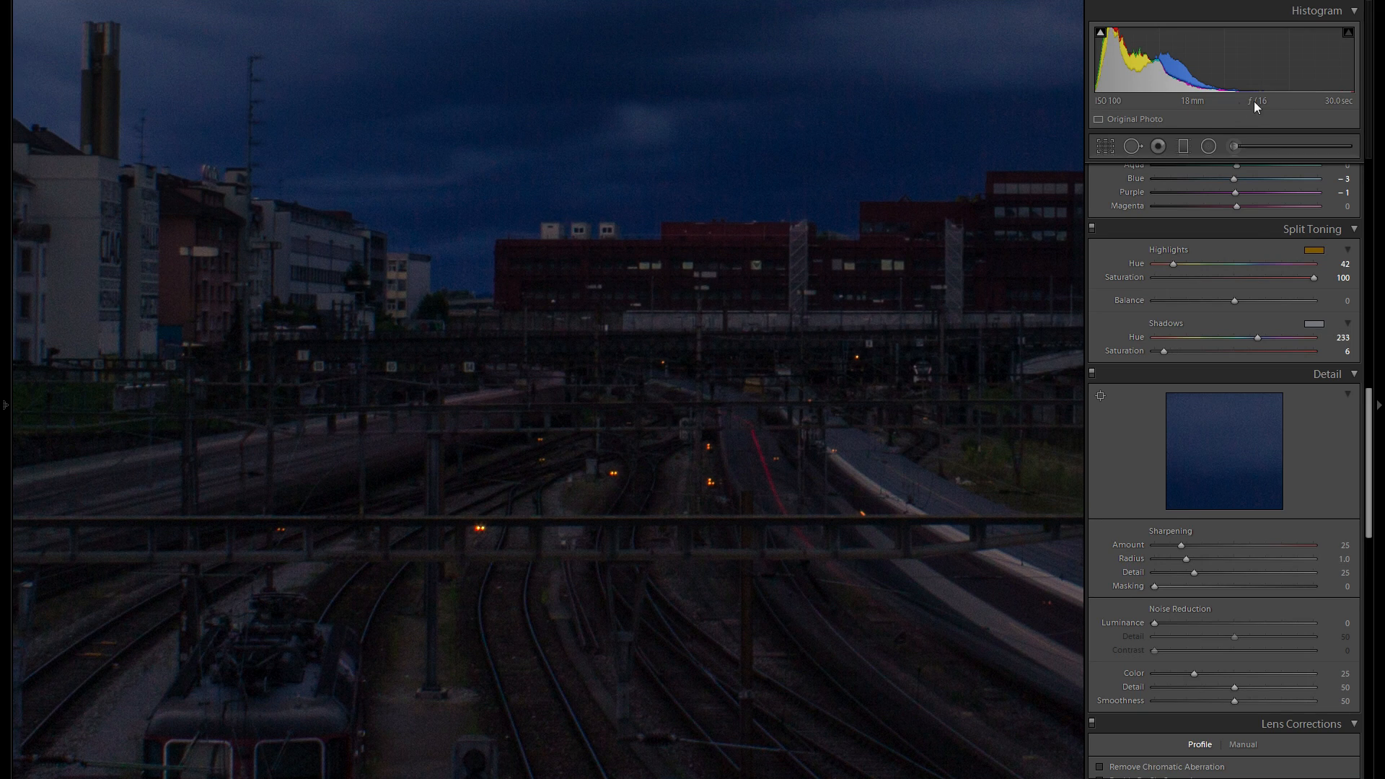
pyautogui.moveTo(890, 204); pyautogui.dragTo(696, 272)
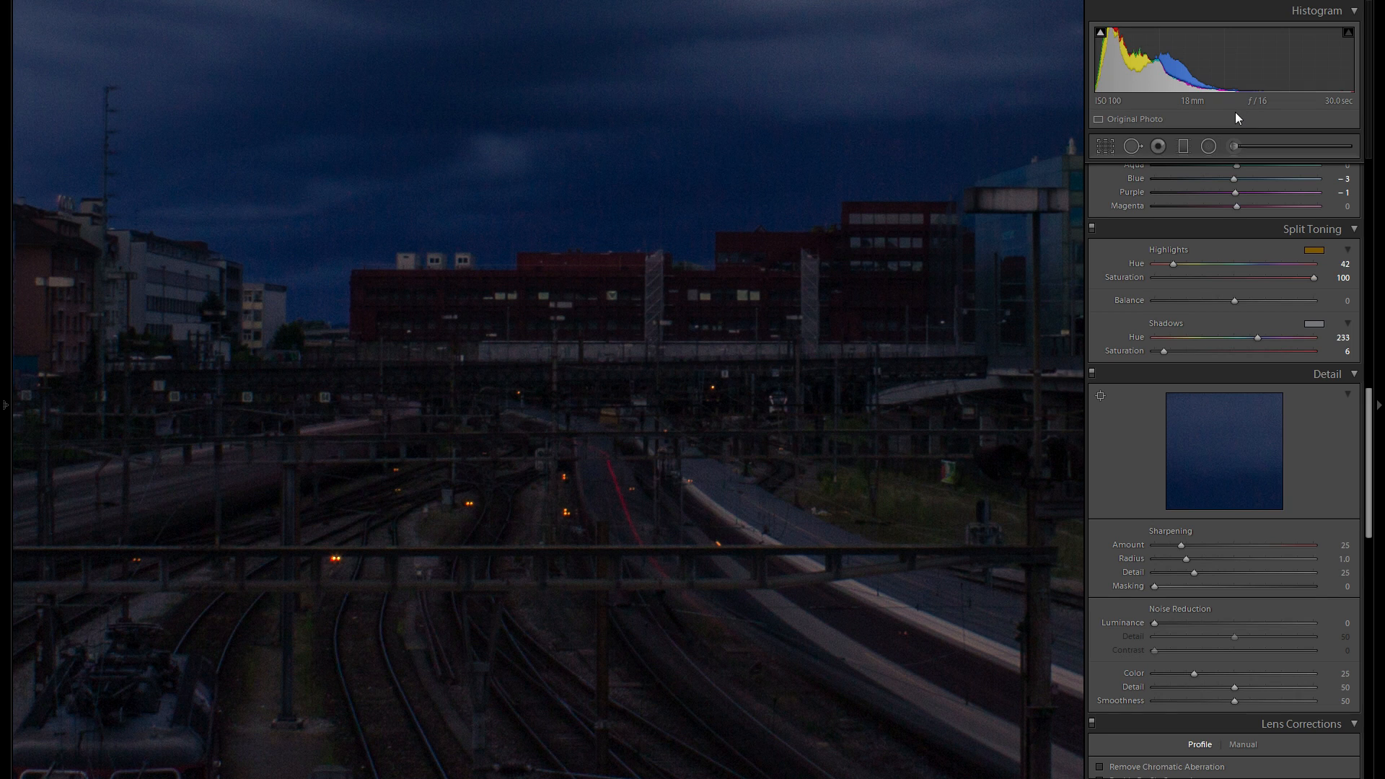
pyautogui.click(774, 248)
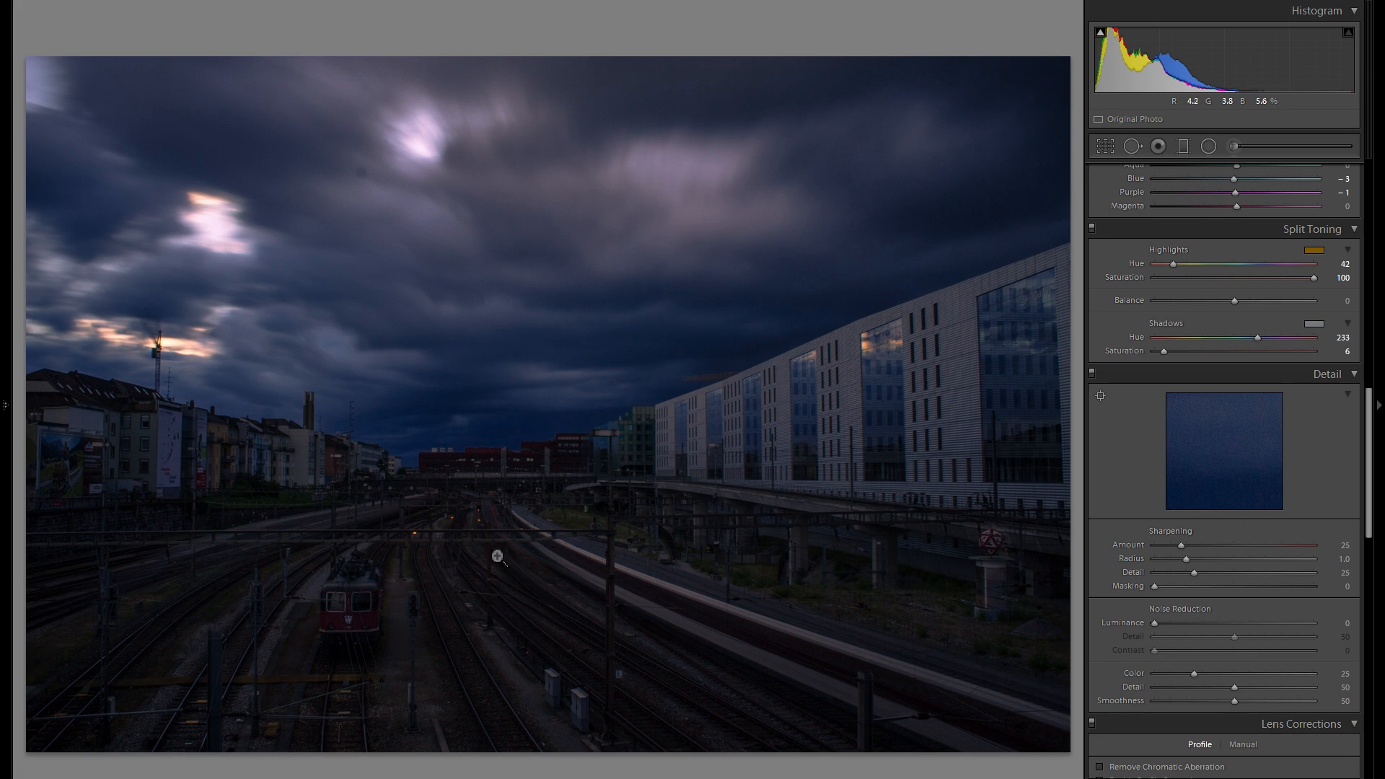
# Try Color noise reduction at 100 on the enlarged railway tracks, and reset it to its default.
pyautogui.click(537, 599)
pyautogui.moveTo(560, 658); pyautogui.dragTo(649, 550)
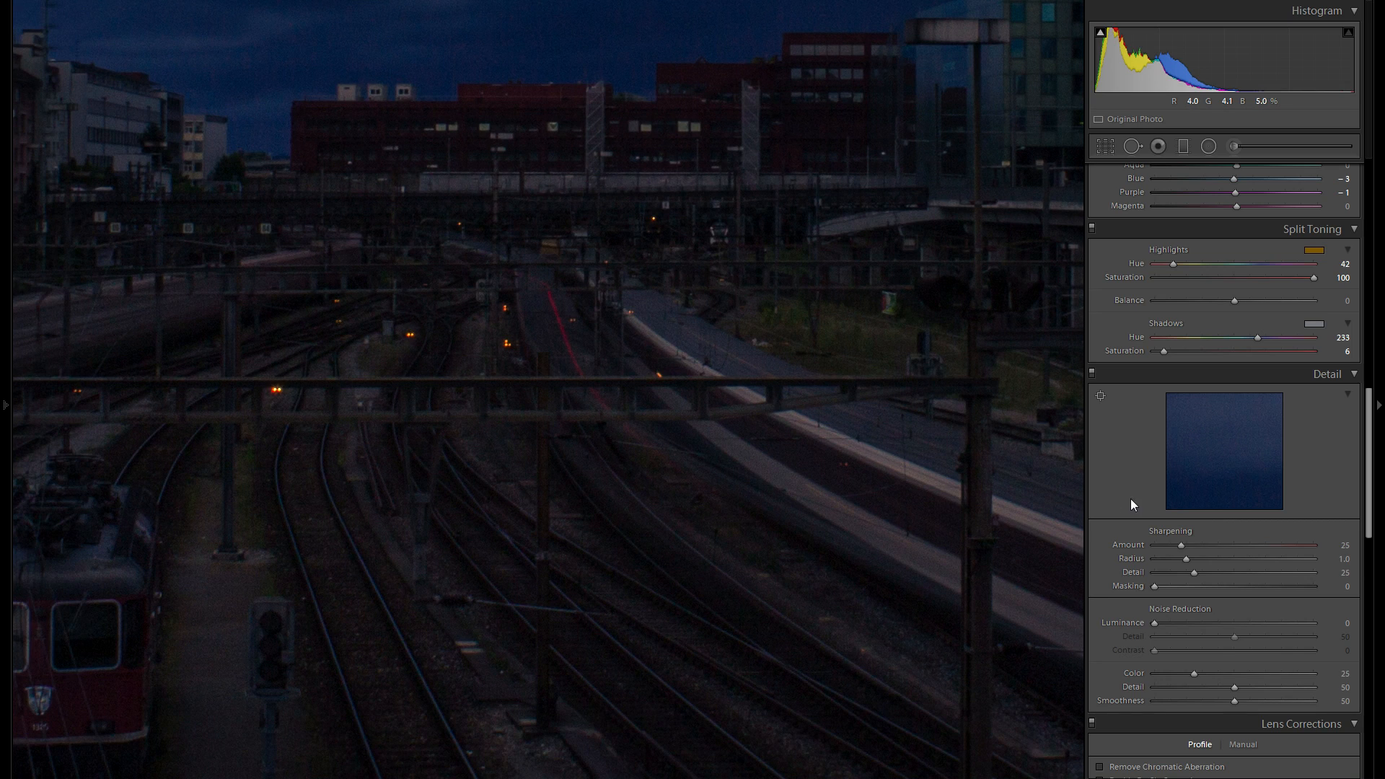
pyautogui.scroll(-3, 1218, 518)
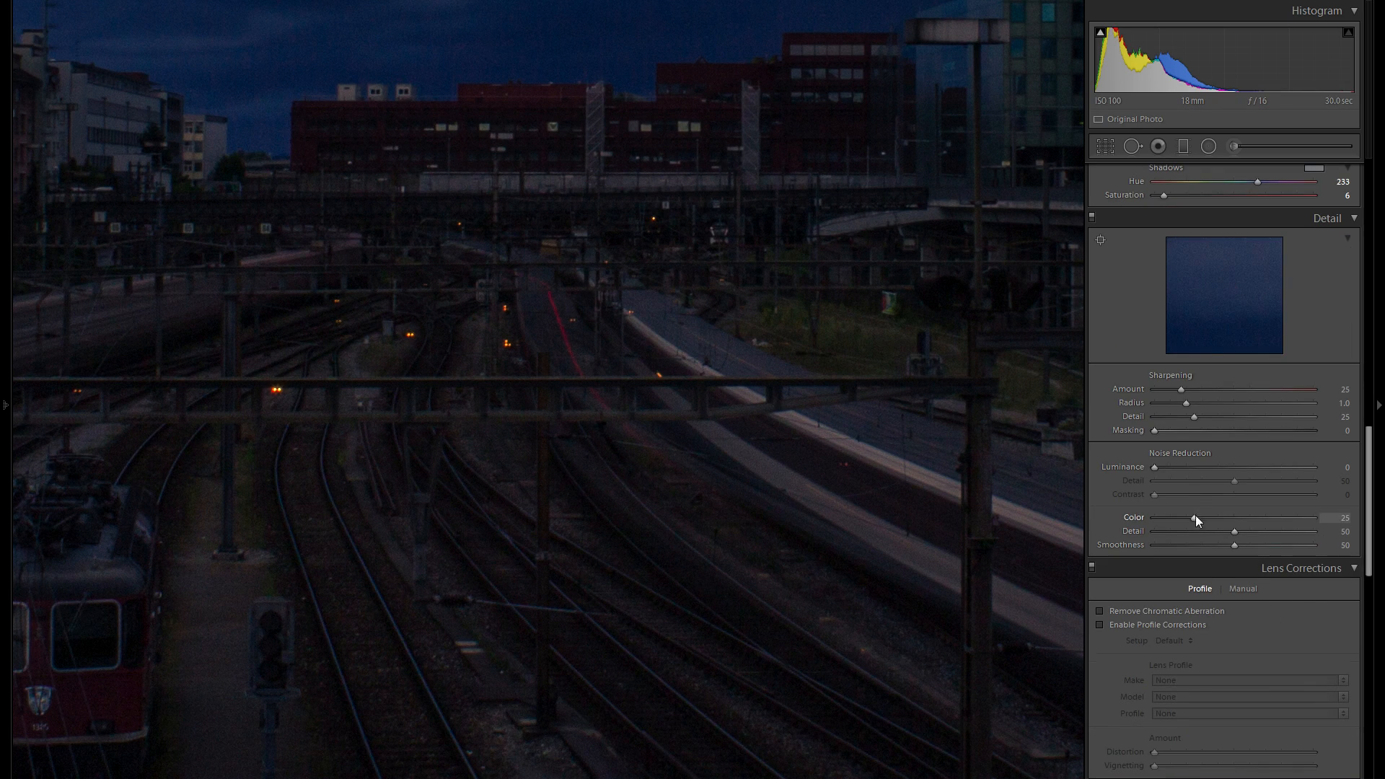
pyautogui.moveTo(1195, 519); pyautogui.dragTo(1313, 518)
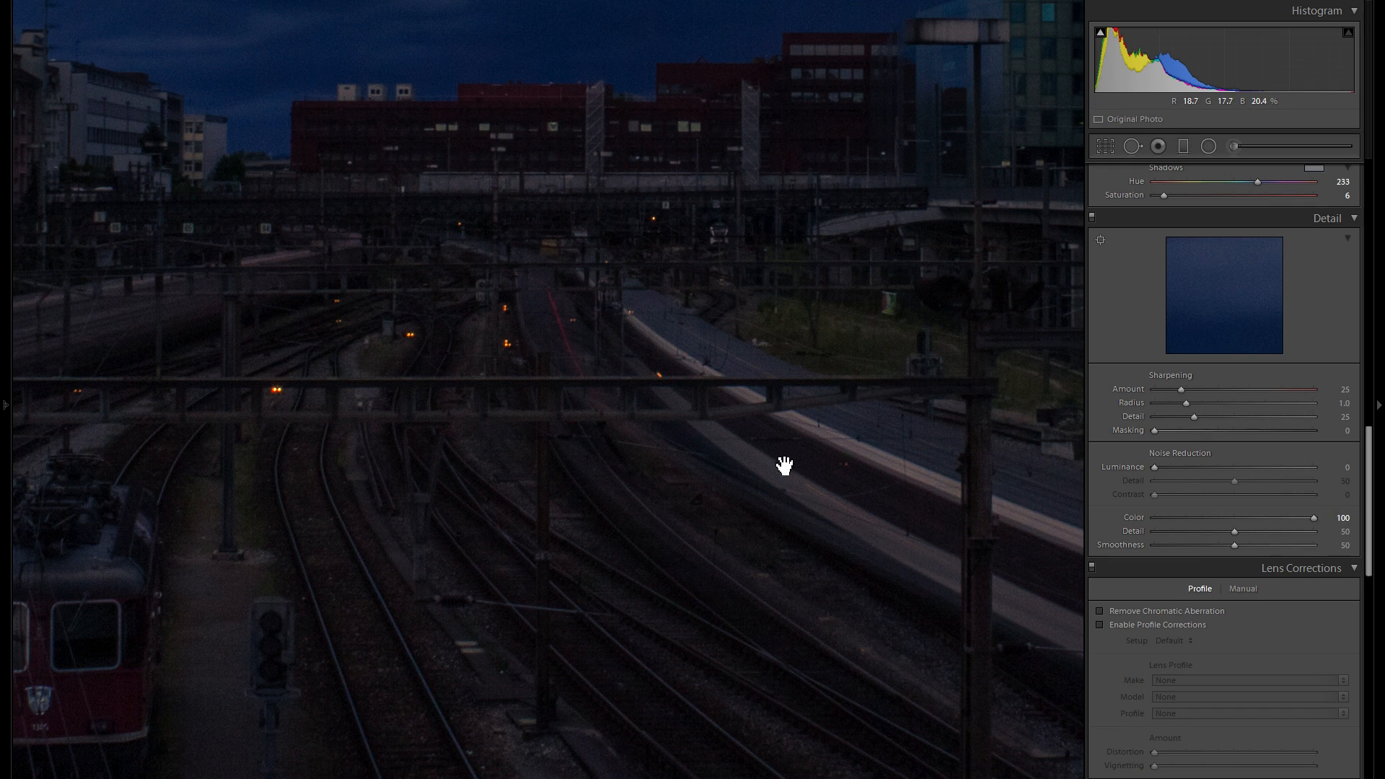
pyautogui.doubleClick(1129, 518)
# Set the Color noise reduction to 100, and check the apartment buildings and tracks at close zoom.
pyautogui.moveTo(562, 517); pyautogui.dragTo(1005, 458)
pyautogui.moveTo(704, 470); pyautogui.dragTo(880, 520)
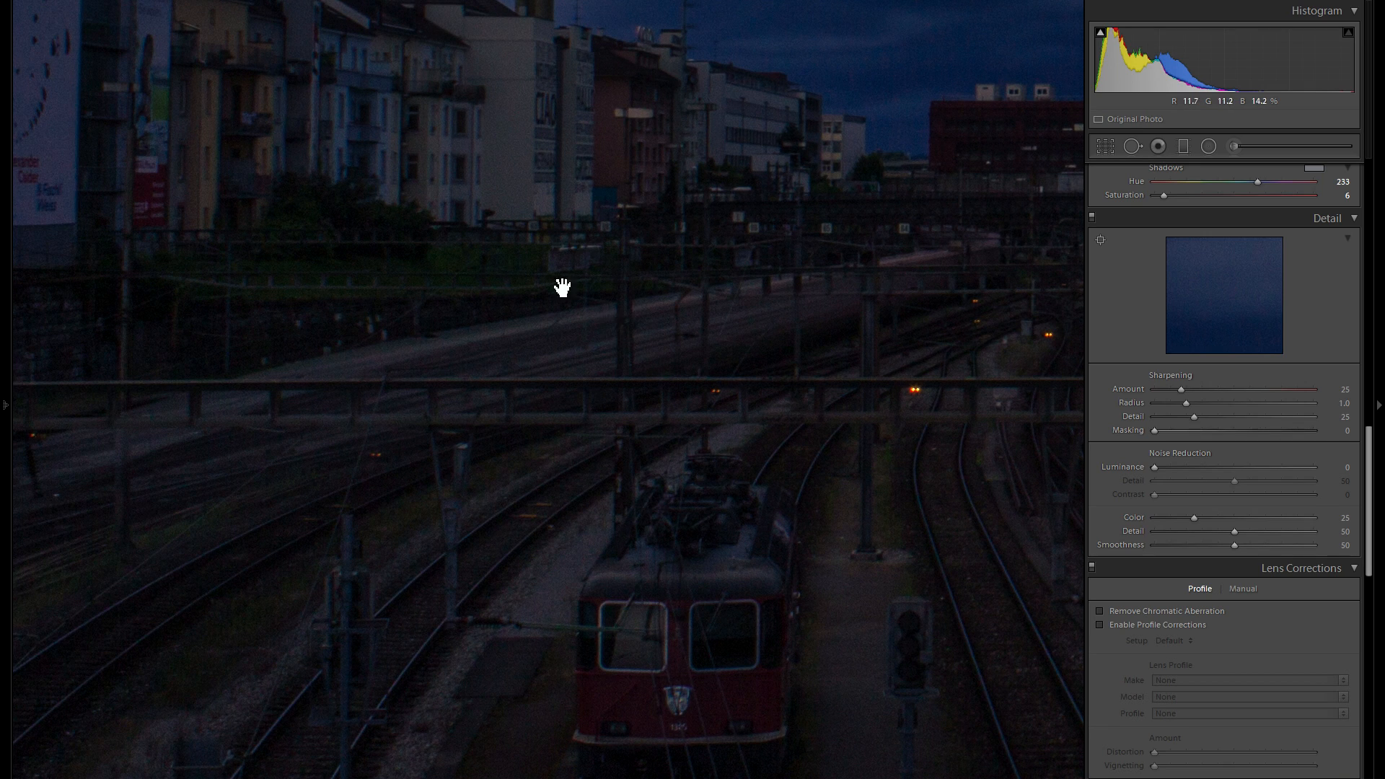
pyautogui.moveTo(1198, 521); pyautogui.dragTo(1297, 525)
pyautogui.click(861, 474)
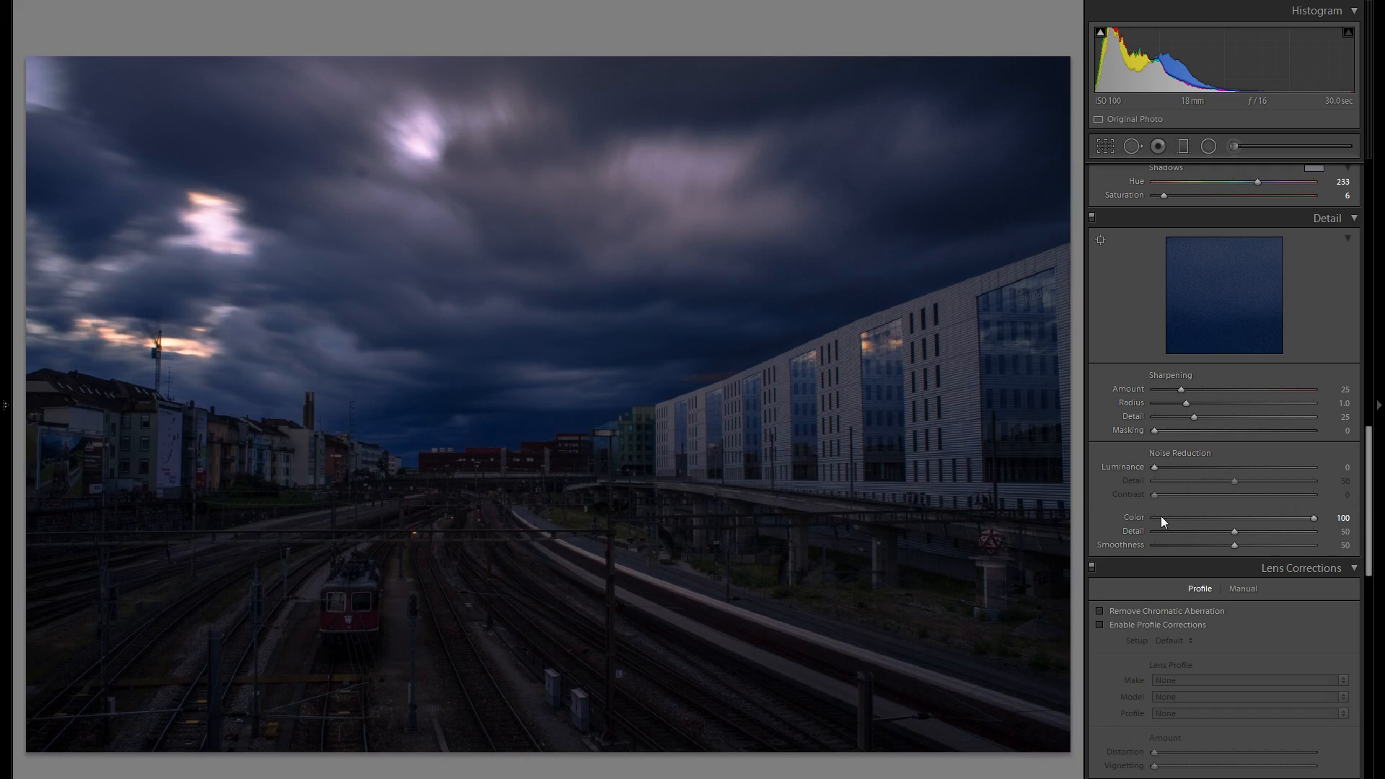
pyautogui.click(1245, 518)
pyautogui.moveTo(1252, 534); pyautogui.dragTo(1216, 537)
pyautogui.click(297, 556)
pyautogui.moveTo(479, 597); pyautogui.dragTo(500, 430)
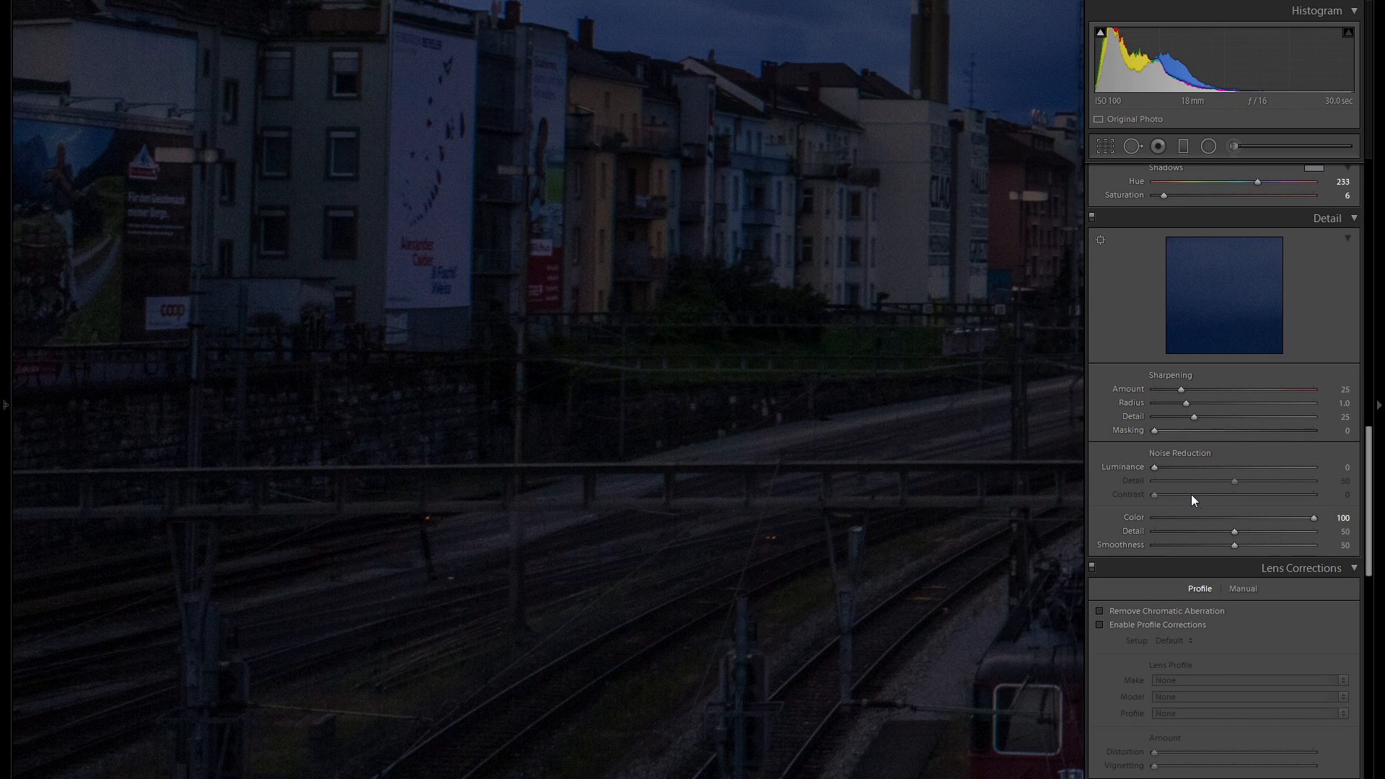
# Set the Luminance noise reduction to 10 while viewing the buildings, tracks and locomotive at close zoom.
pyautogui.moveTo(881, 451); pyautogui.dragTo(516, 437)
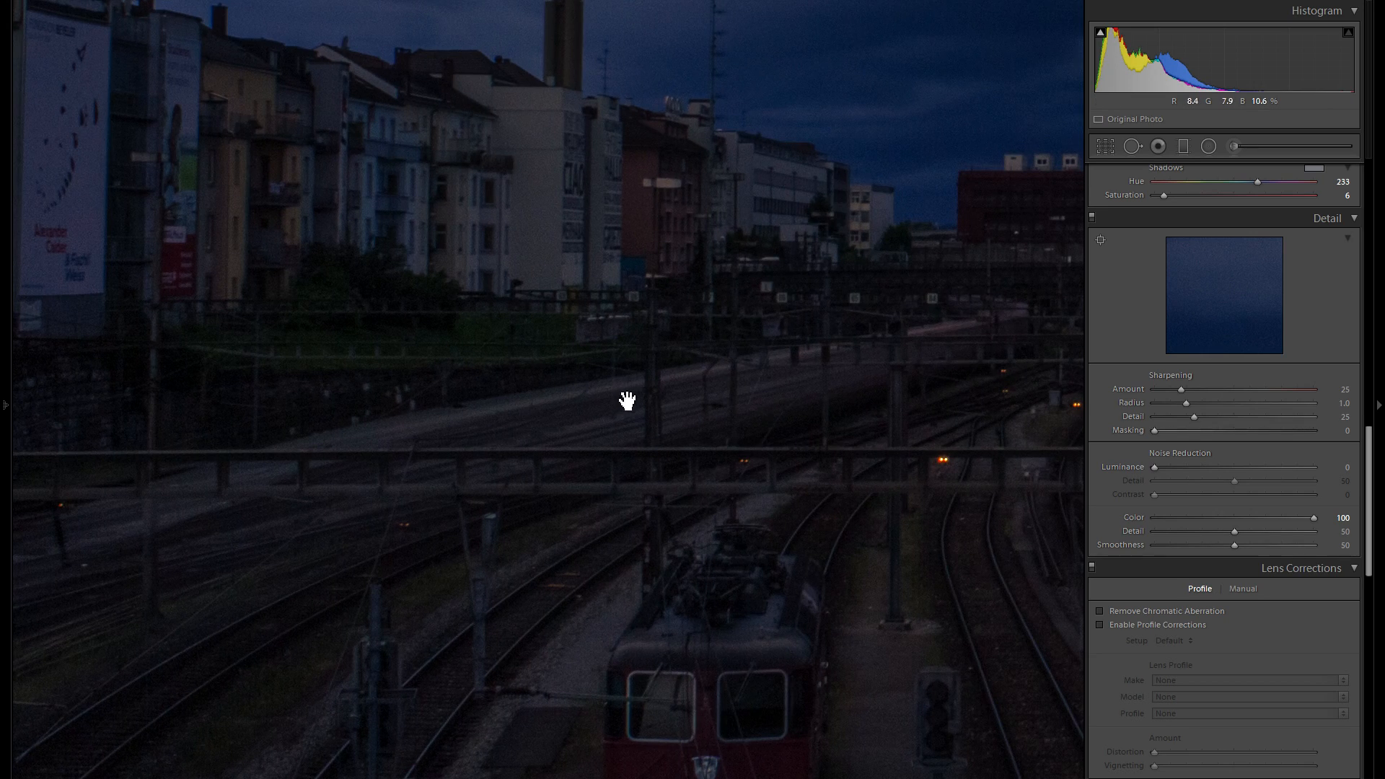
pyautogui.moveTo(944, 459); pyautogui.dragTo(534, 470)
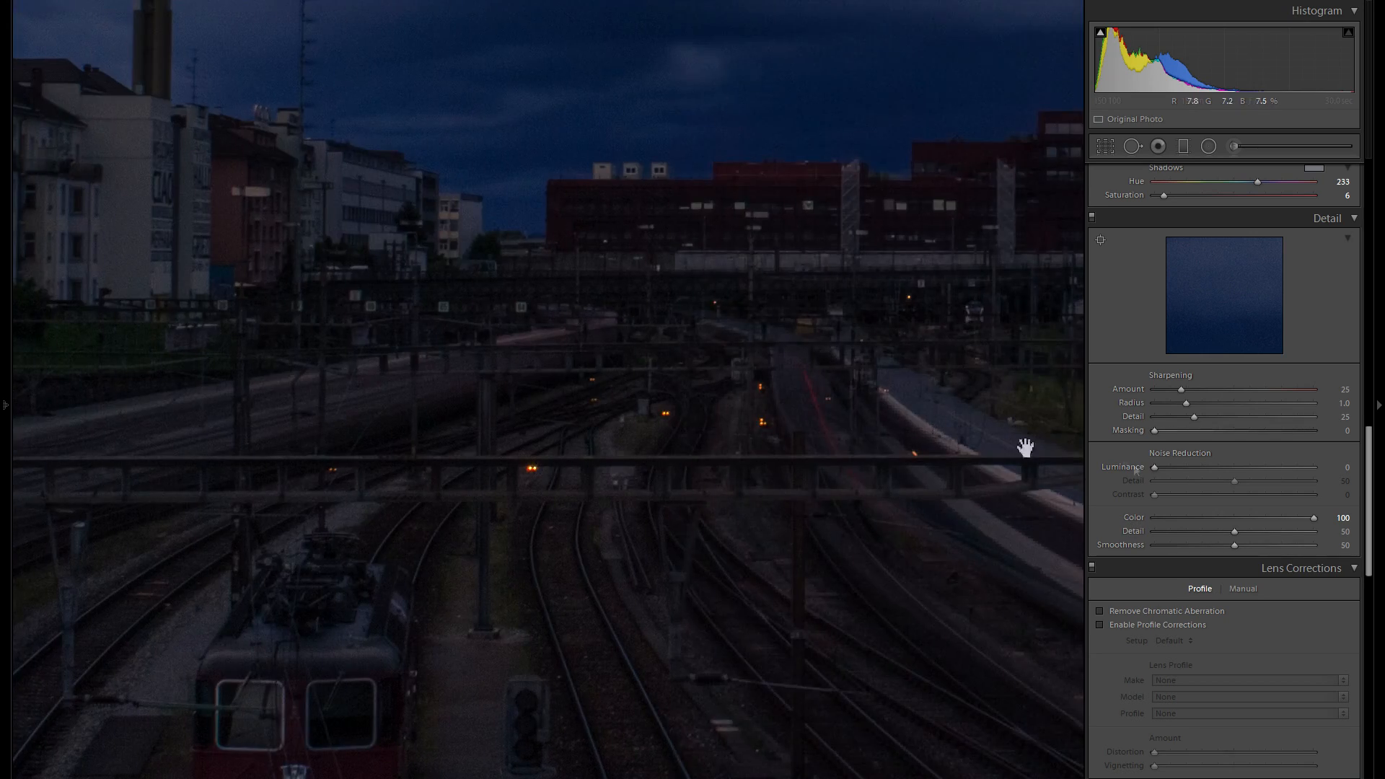
pyautogui.click(1216, 470)
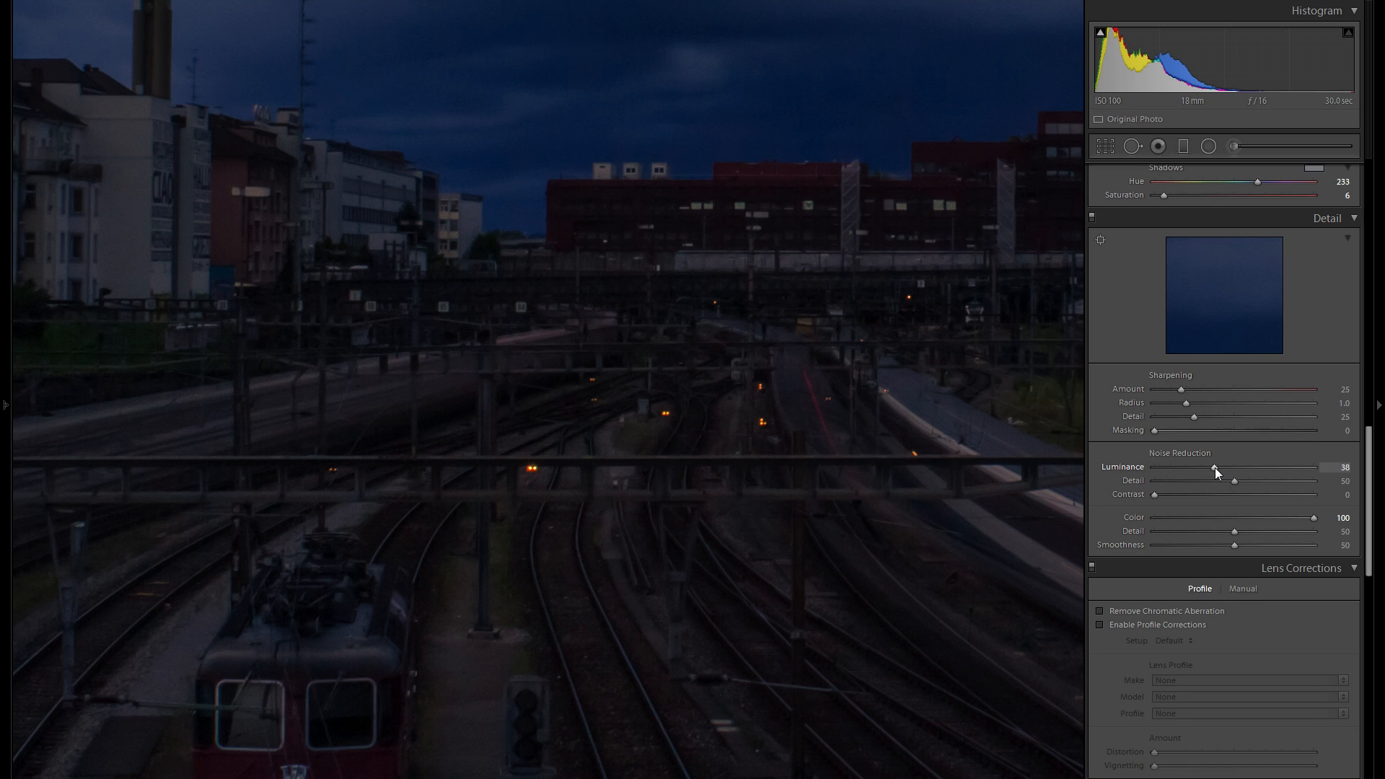
pyautogui.moveTo(1216, 471); pyautogui.dragTo(1189, 469)
pyautogui.moveTo(1170, 473); pyautogui.dragTo(1172, 472)
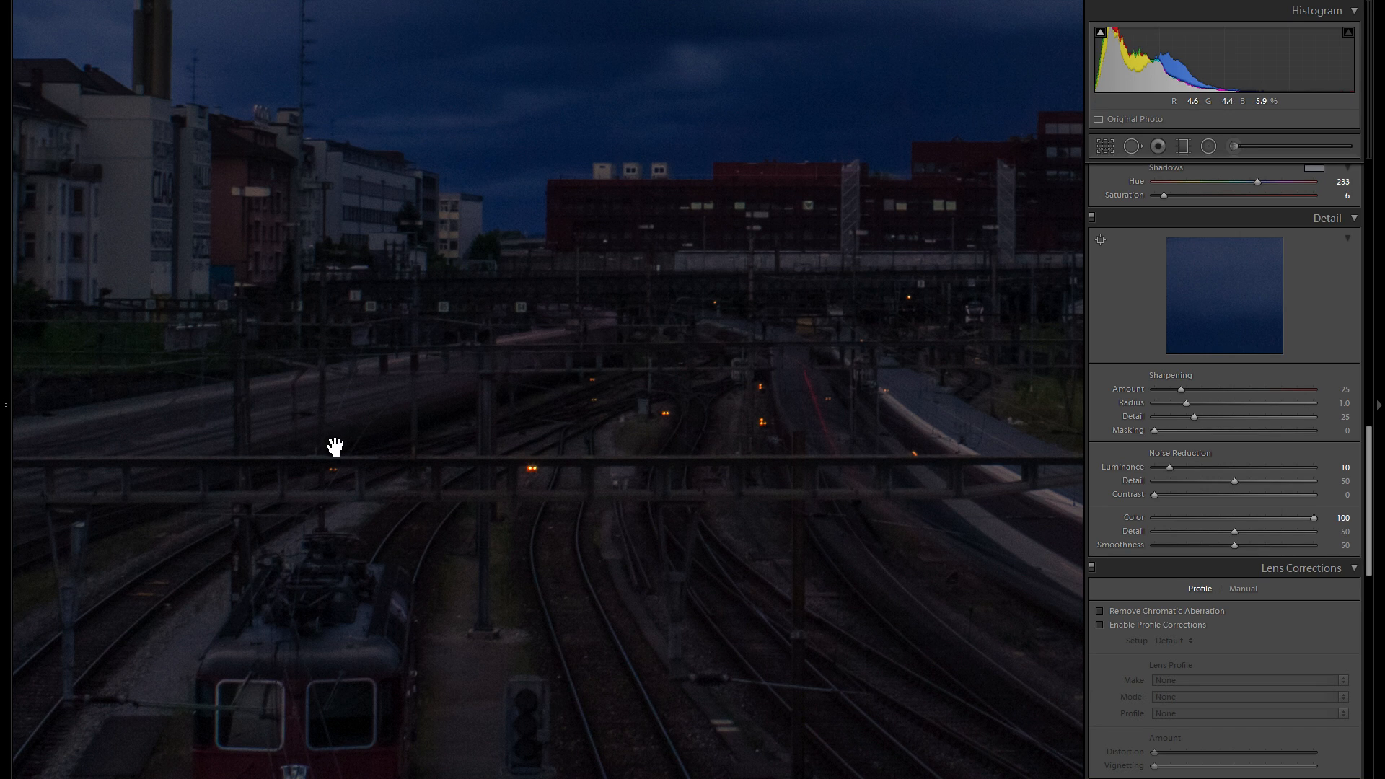
# Set the Sharpening Amount to 57, and restrict it to the edges with Masking at 28 using the mask preview.
pyautogui.moveTo(740, 606); pyautogui.dragTo(680, 485)
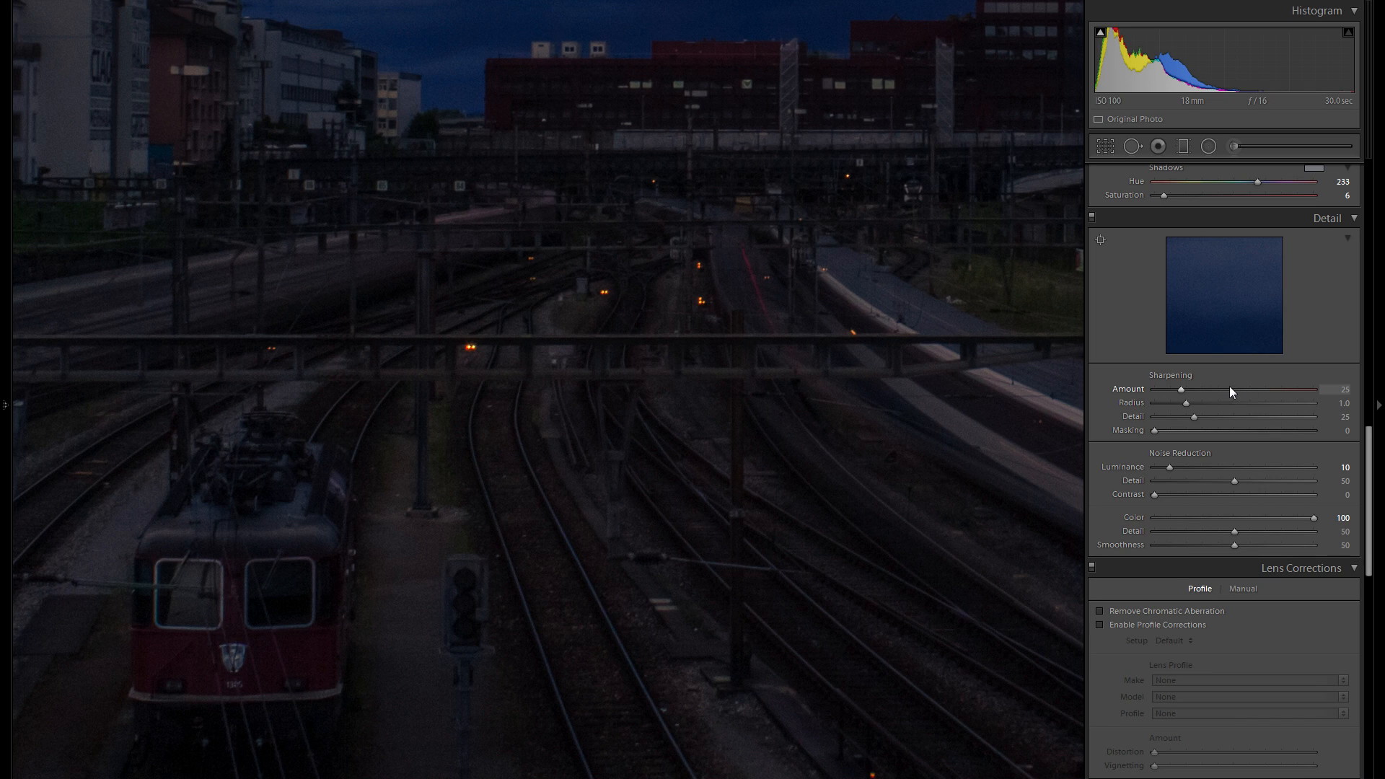
pyautogui.moveTo(1231, 392); pyautogui.dragTo(1220, 395)
pyautogui.click(887, 394)
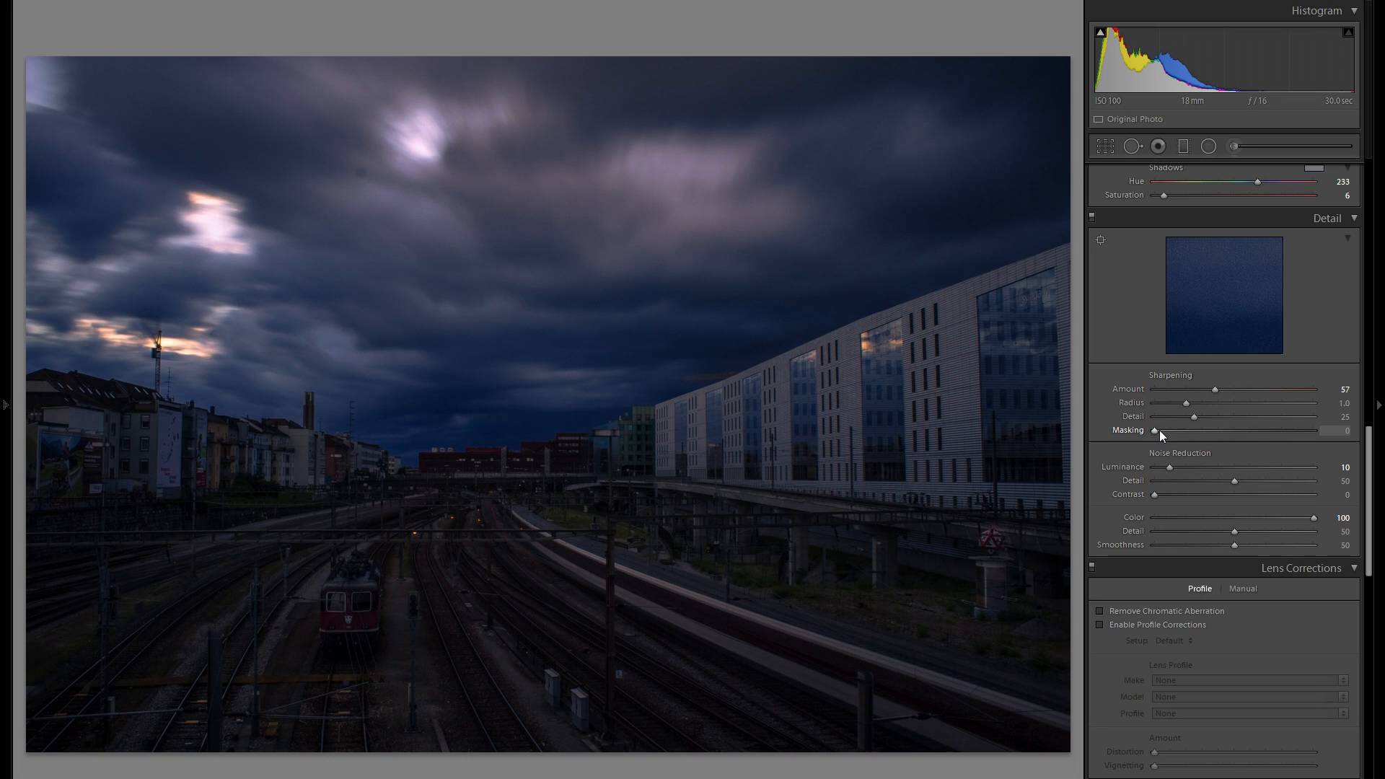
pyautogui.moveTo(1162, 433); pyautogui.dragTo(1200, 437)
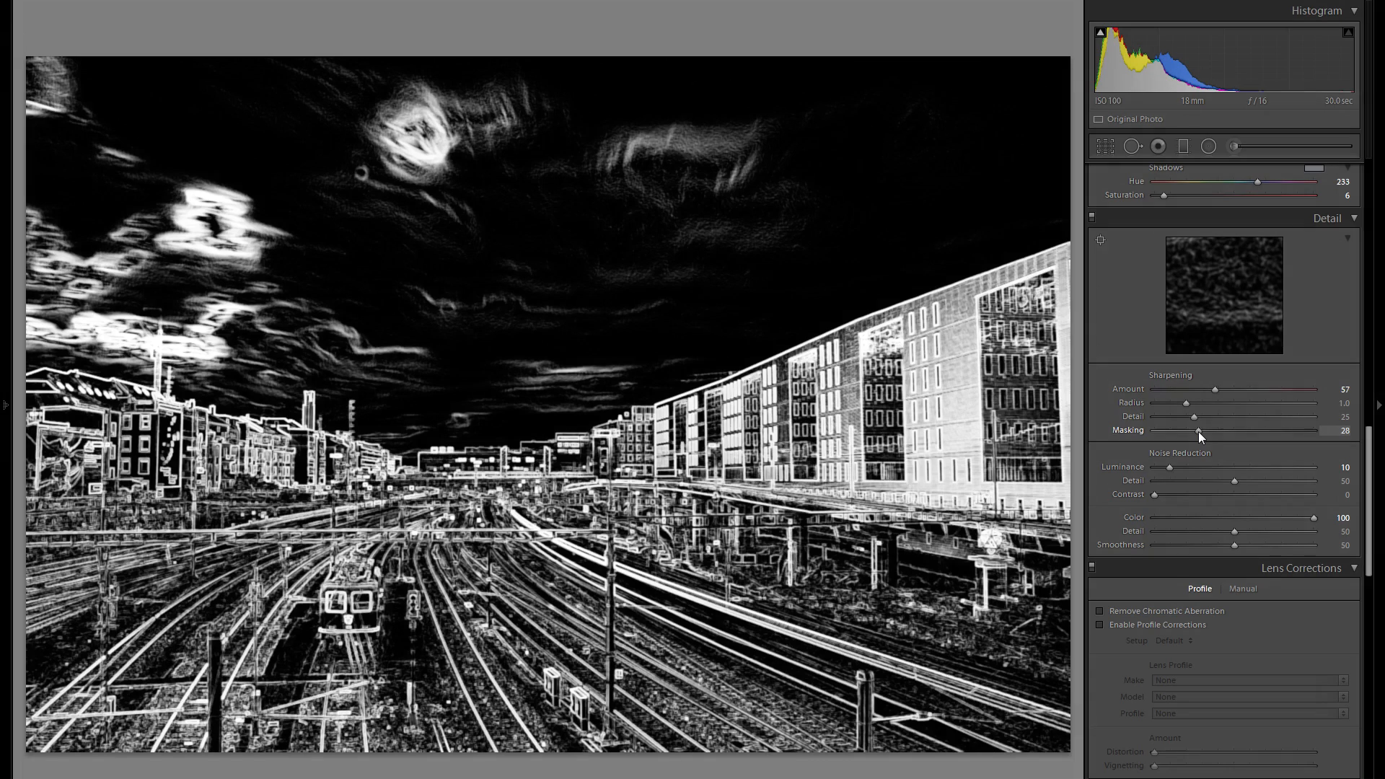
pyautogui.moveTo(1200, 437); pyautogui.dragTo(1200, 437)
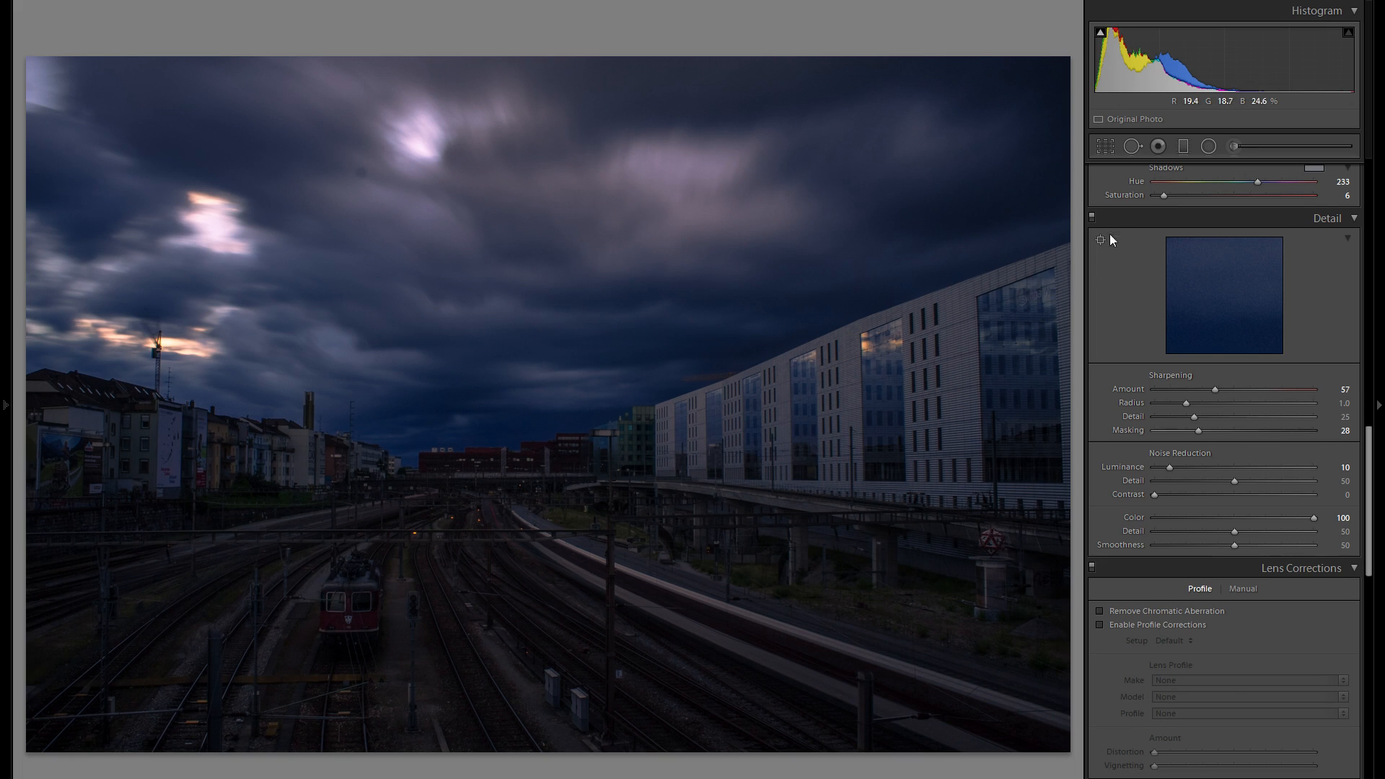
# Compare the office building at close zoom with the sharpening and noise reduction adjustments switched off and on.
pyautogui.scroll(4, 1096, 347)
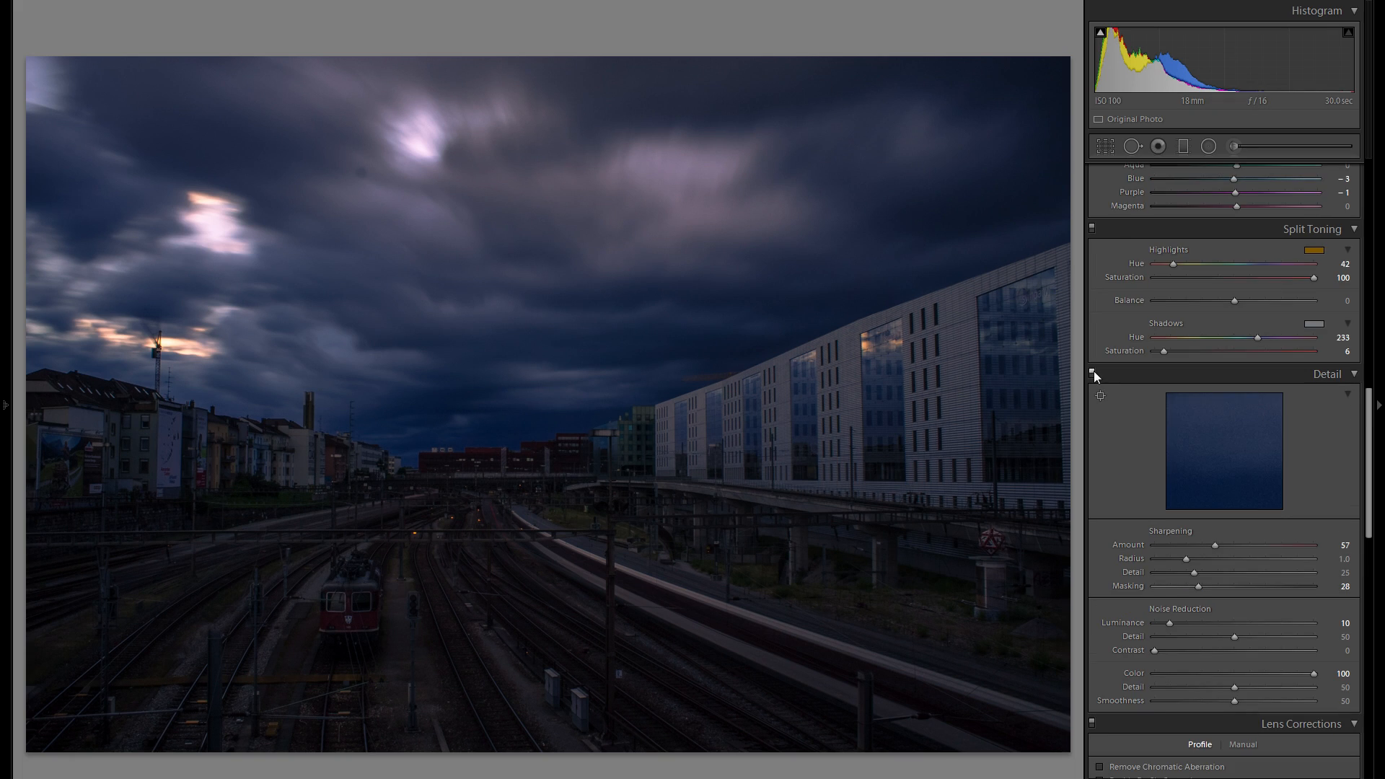
pyautogui.click(805, 431)
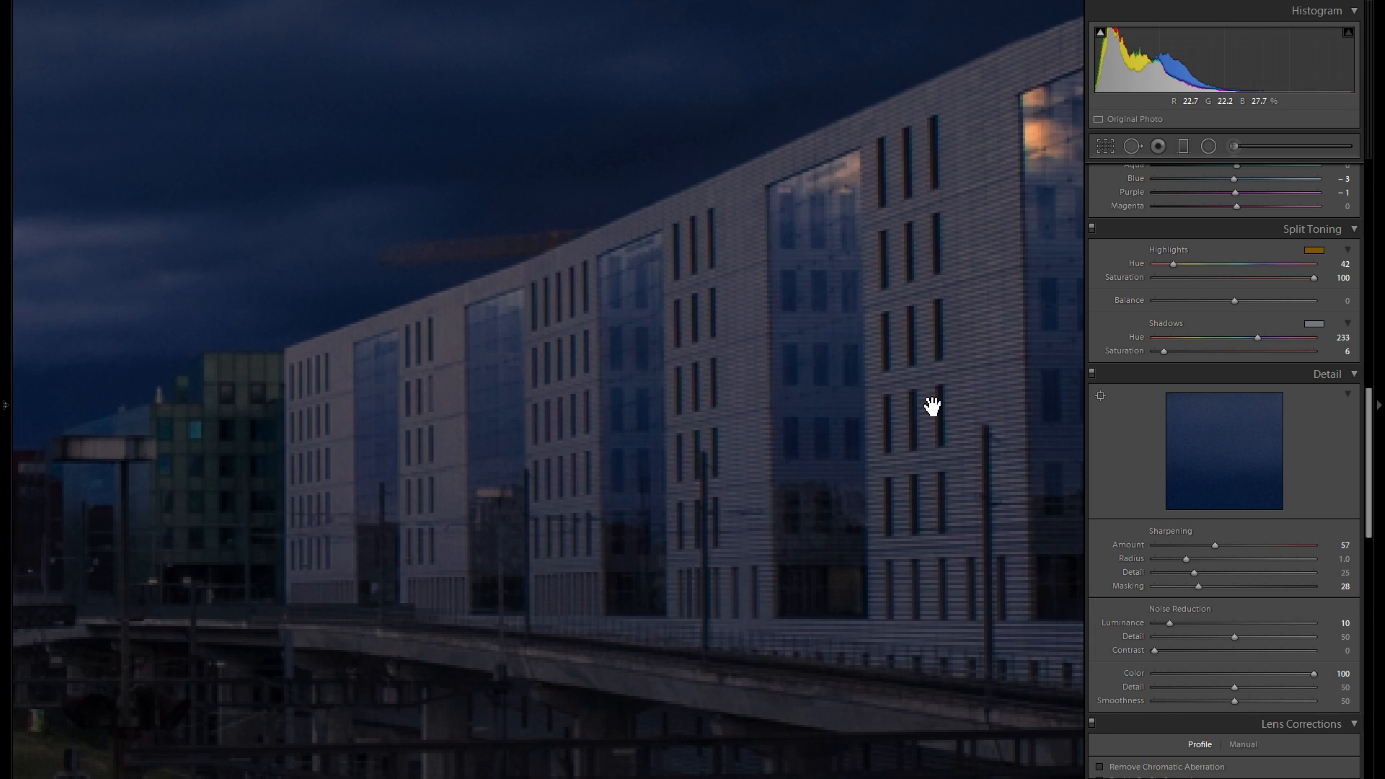
pyautogui.click(1091, 372)
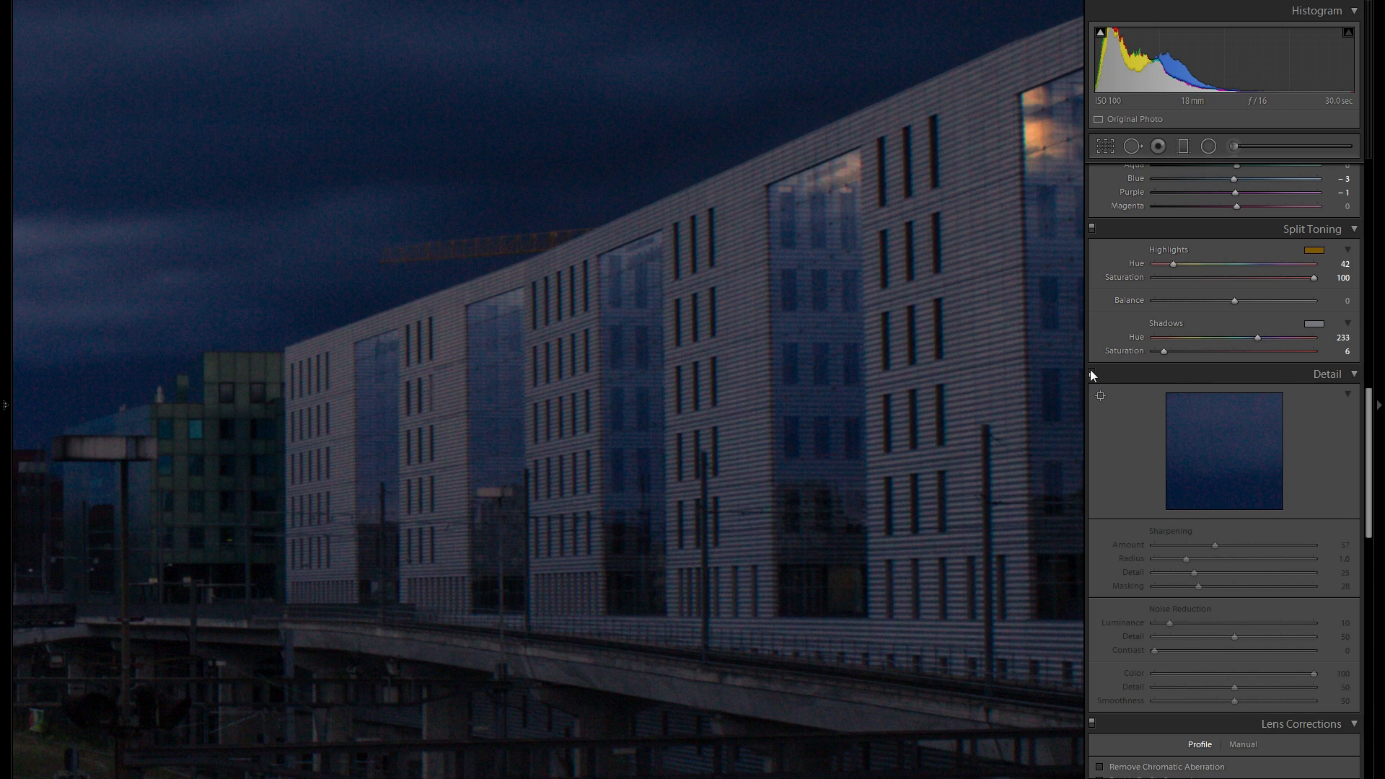
pyautogui.click(1091, 373)
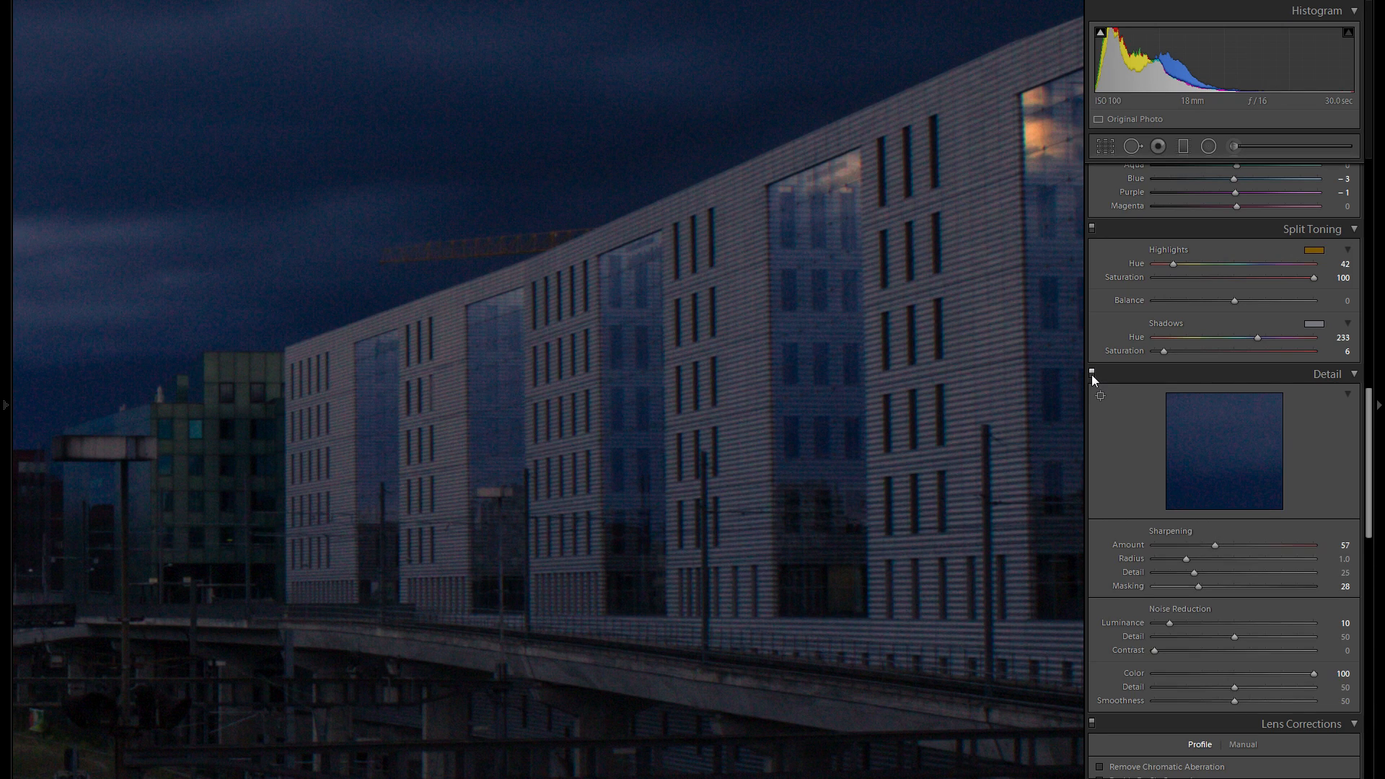
pyautogui.click(918, 347)
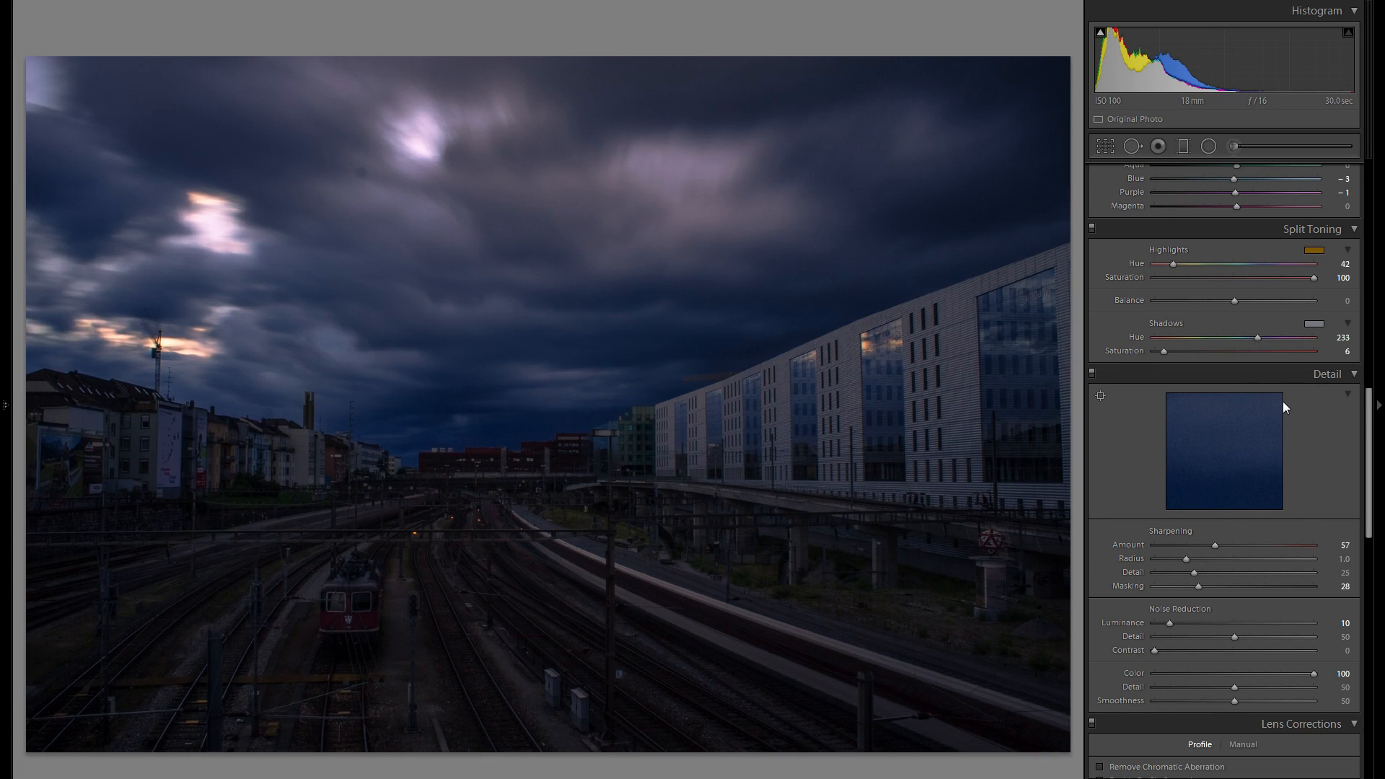
# Turn on Remove Chromatic Aberration and Enable Profile Corrections, and choose Canon as the lens profile make.
pyautogui.scroll(-5, 1282, 401)
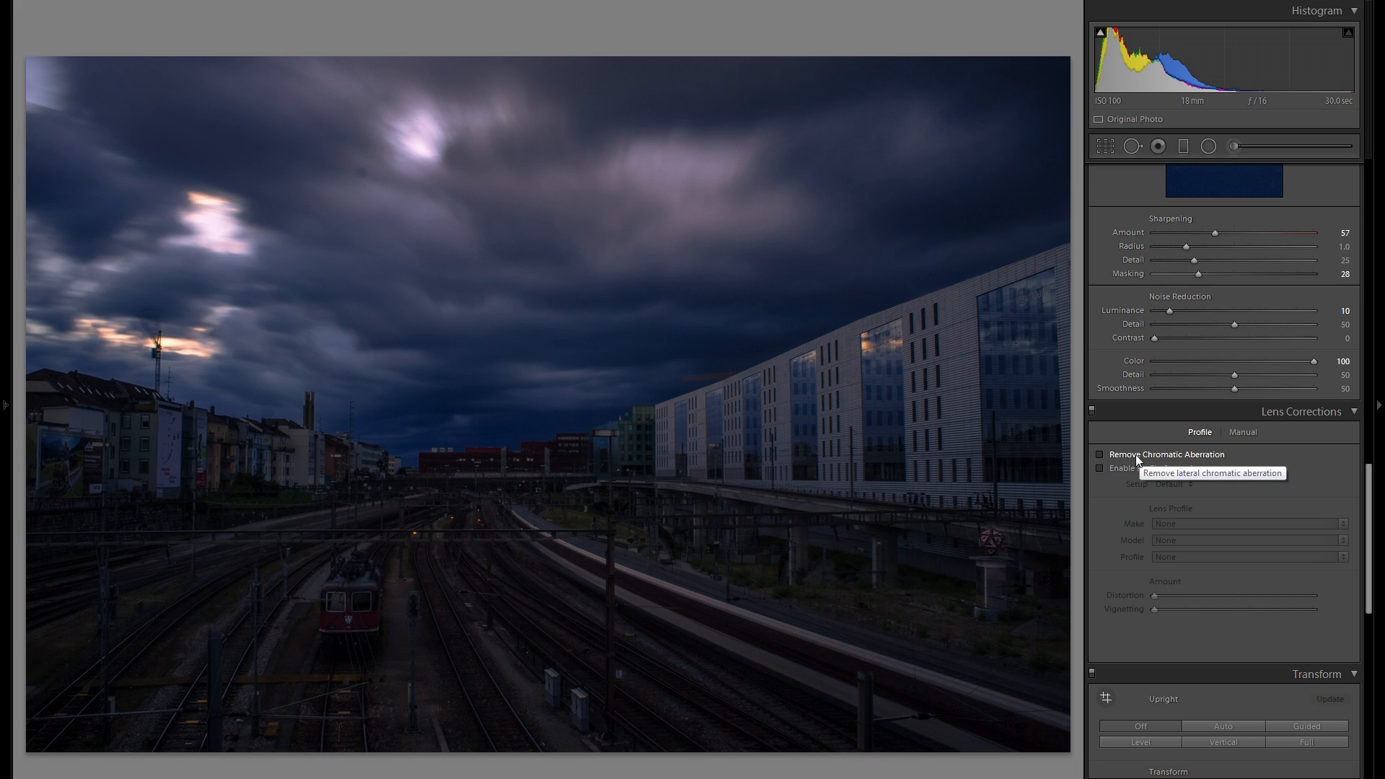
pyautogui.click(1136, 459)
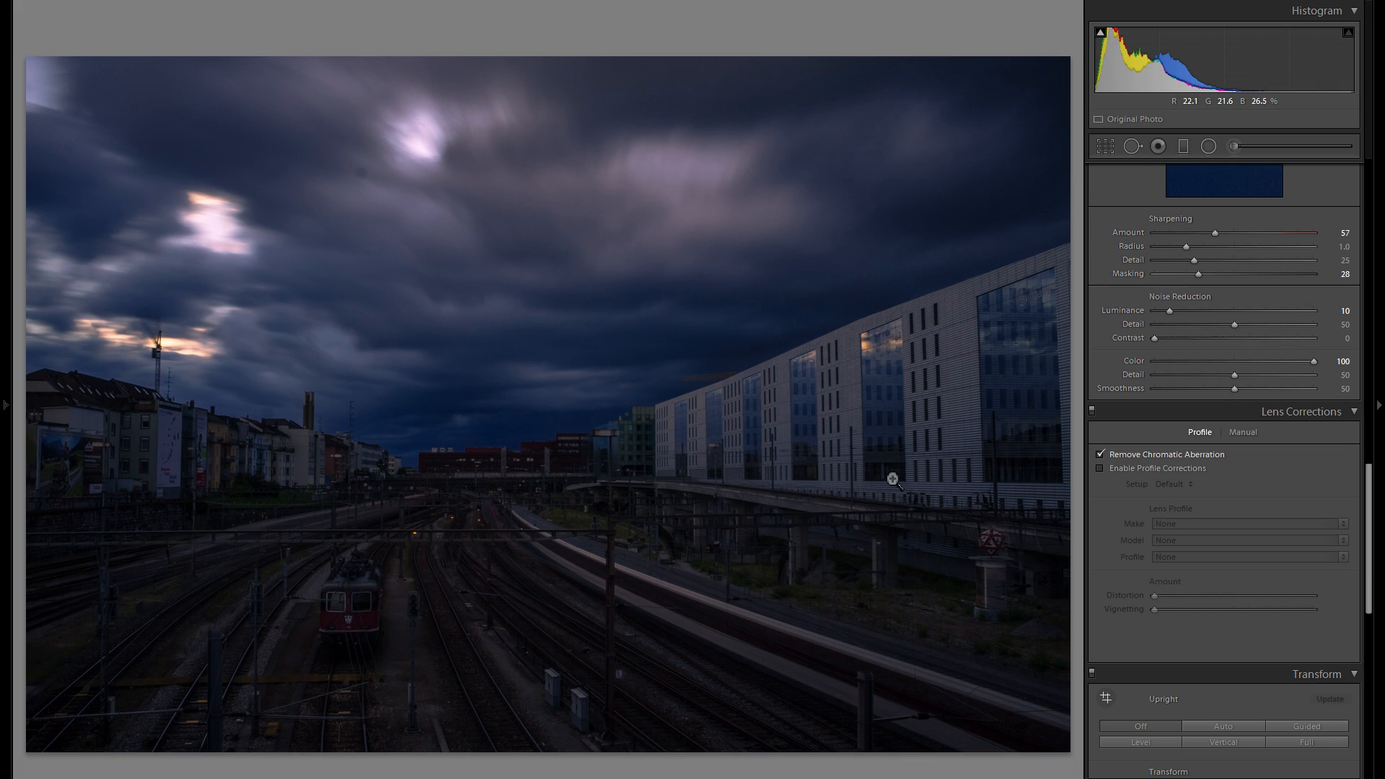
pyautogui.click(1156, 469)
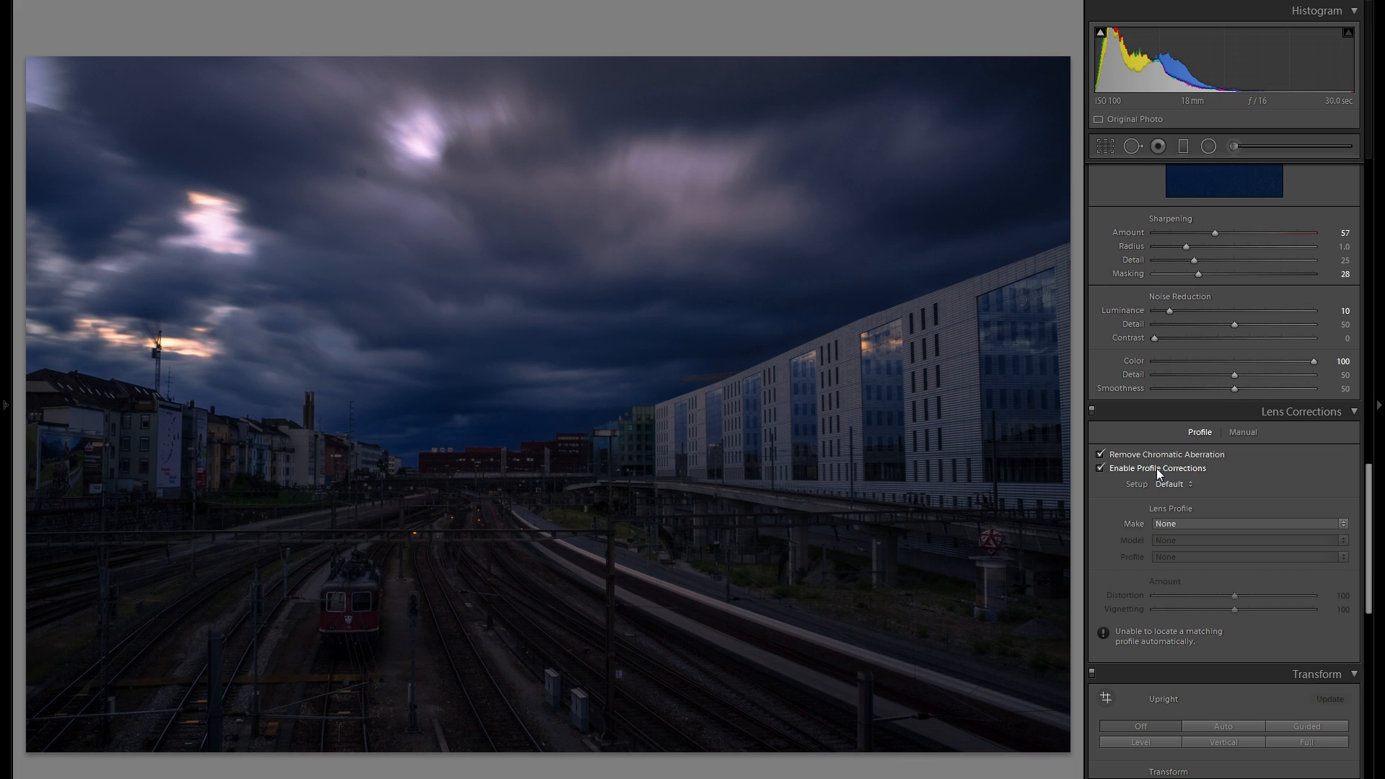
pyautogui.click(1192, 523)
pyautogui.press('c')
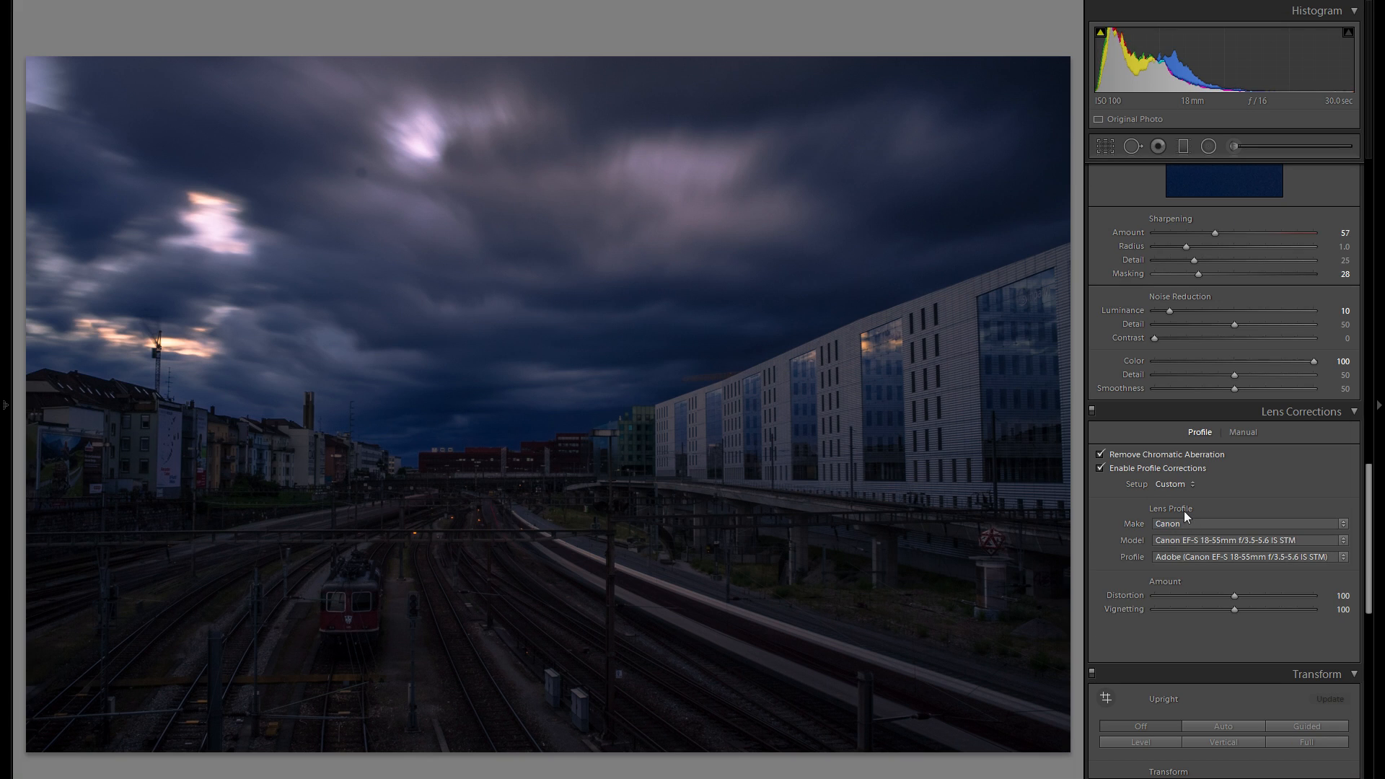
# Compare the photo with the lens profile corrections switched off and on.
pyautogui.click(1119, 469)
pyautogui.click(1120, 469)
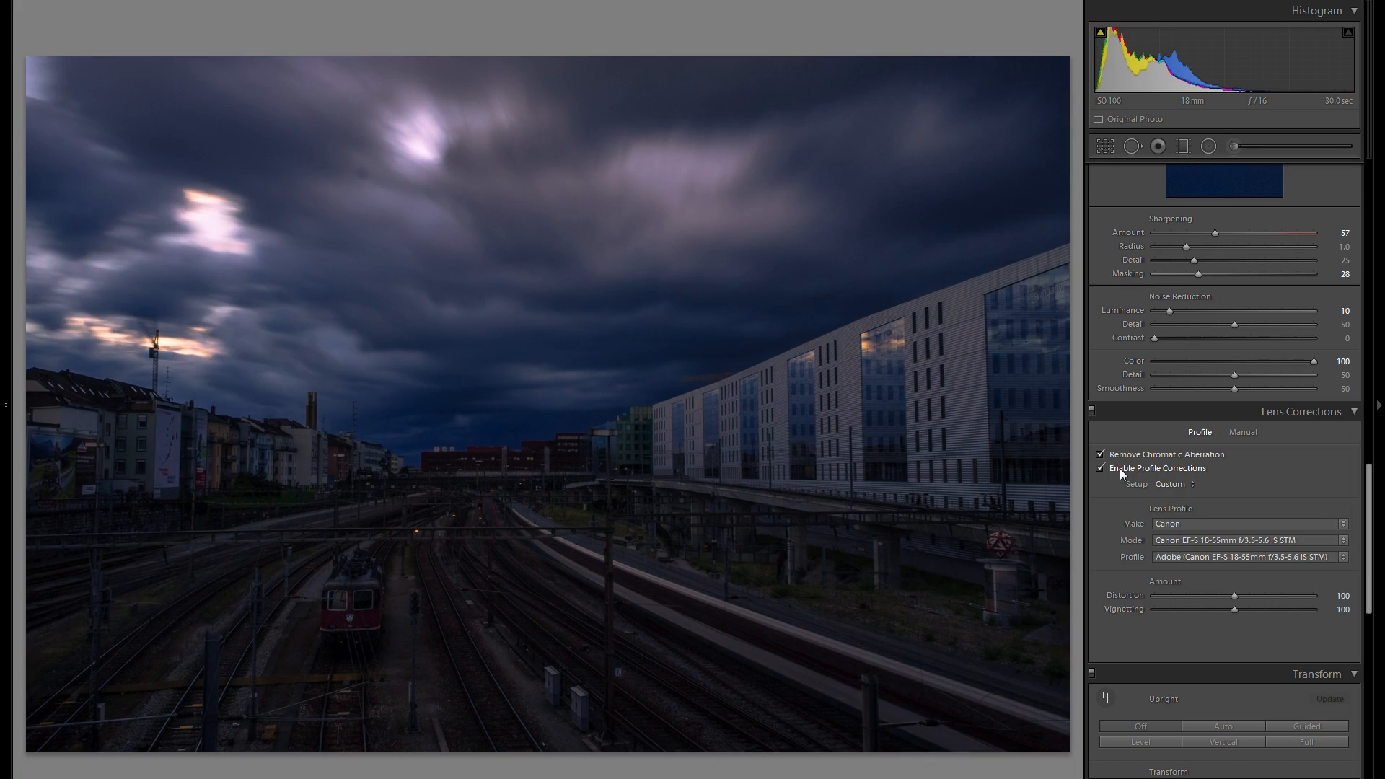
pyautogui.click(1092, 411)
pyautogui.click(1092, 411)
pyautogui.click(1092, 411)
# Straighten the photo with the Crop tool at an angle of 0.72, keeping the original aspect ratio.
pyautogui.scroll(-5, 1214, 495)
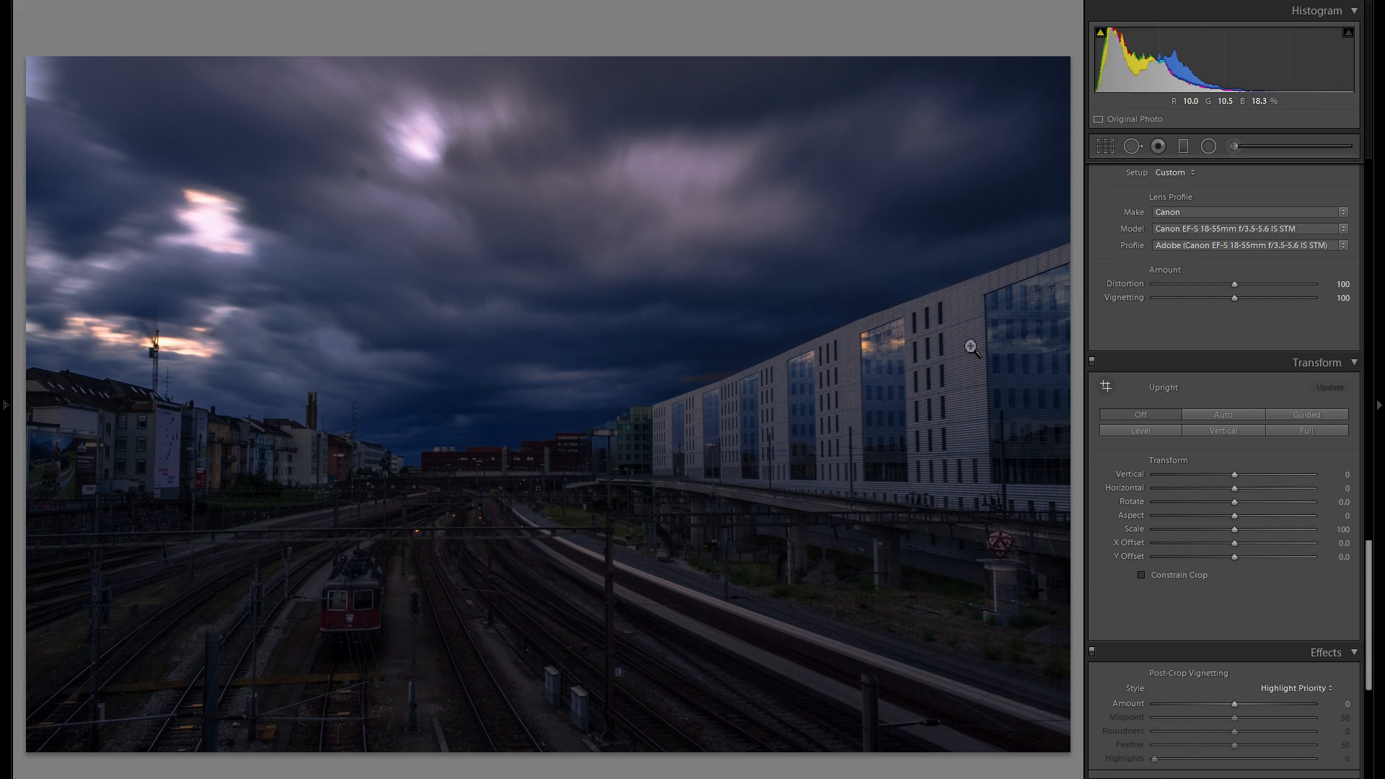
pyautogui.click(1107, 147)
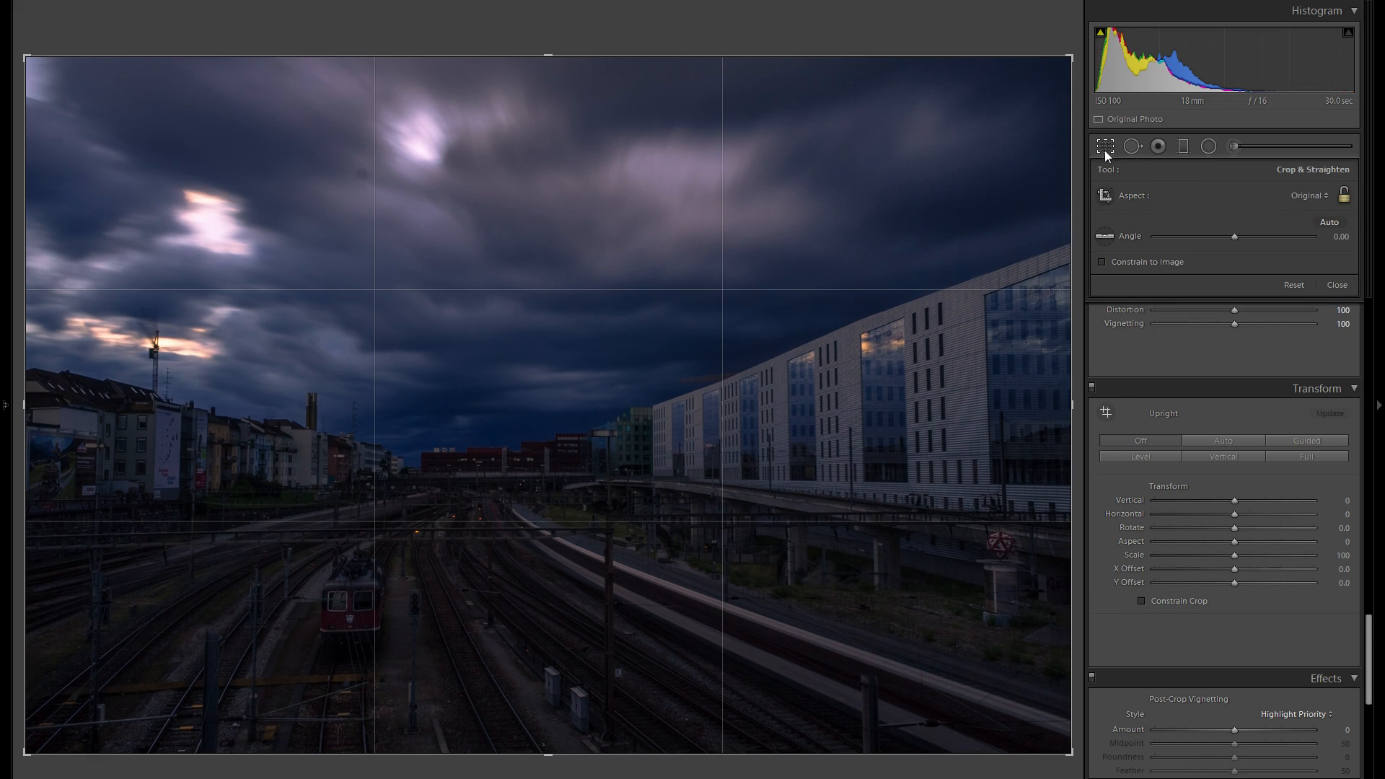
pyautogui.moveTo(1082, 173); pyautogui.dragTo(1073, 193)
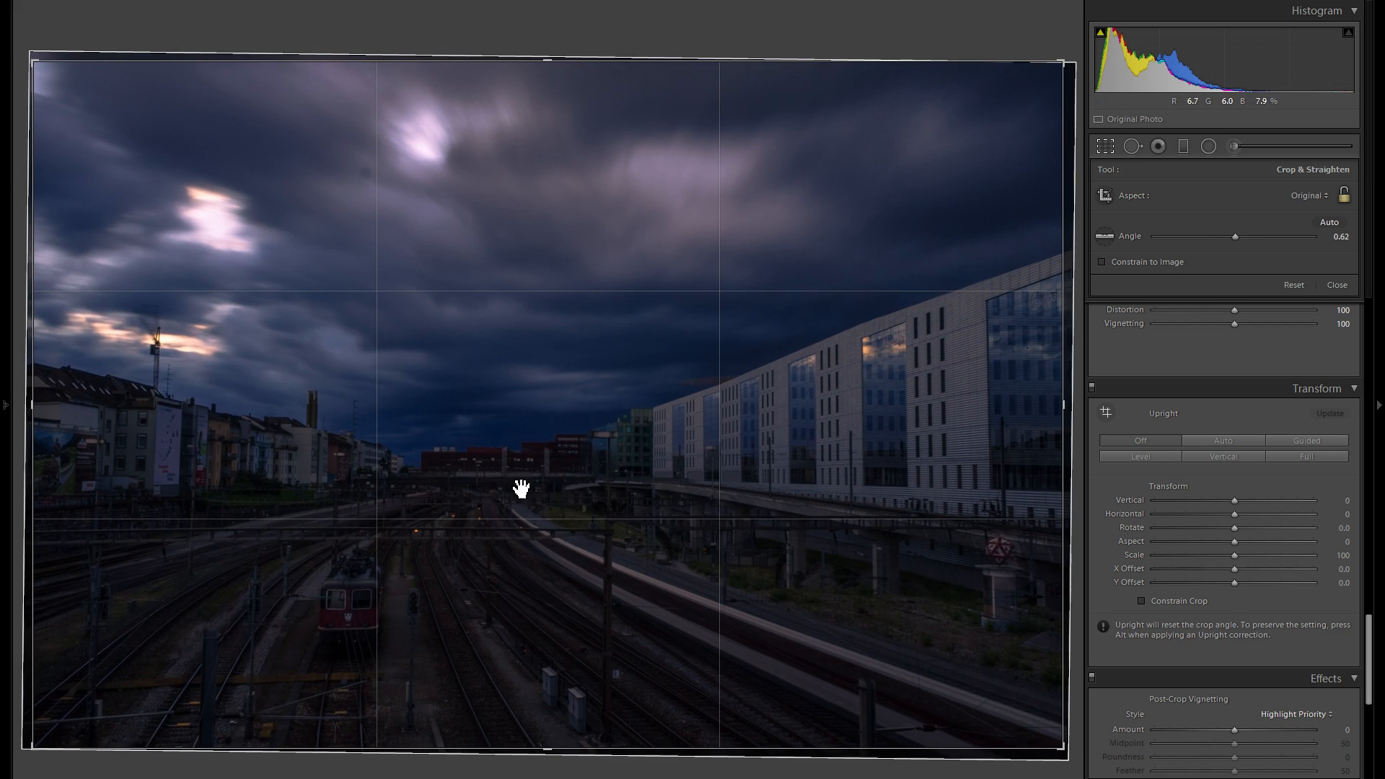
pyautogui.moveTo(1076, 171); pyautogui.dragTo(1074, 175)
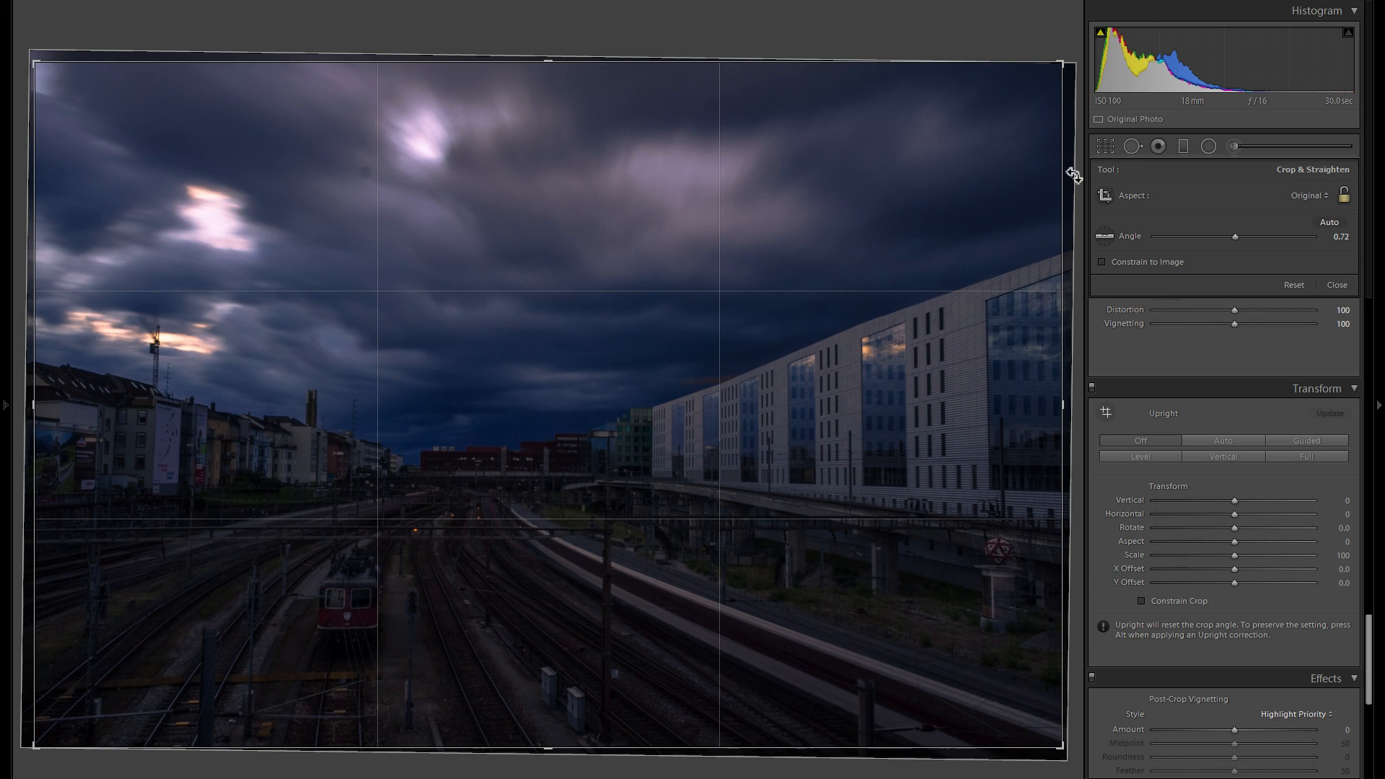
pyautogui.press('Return')
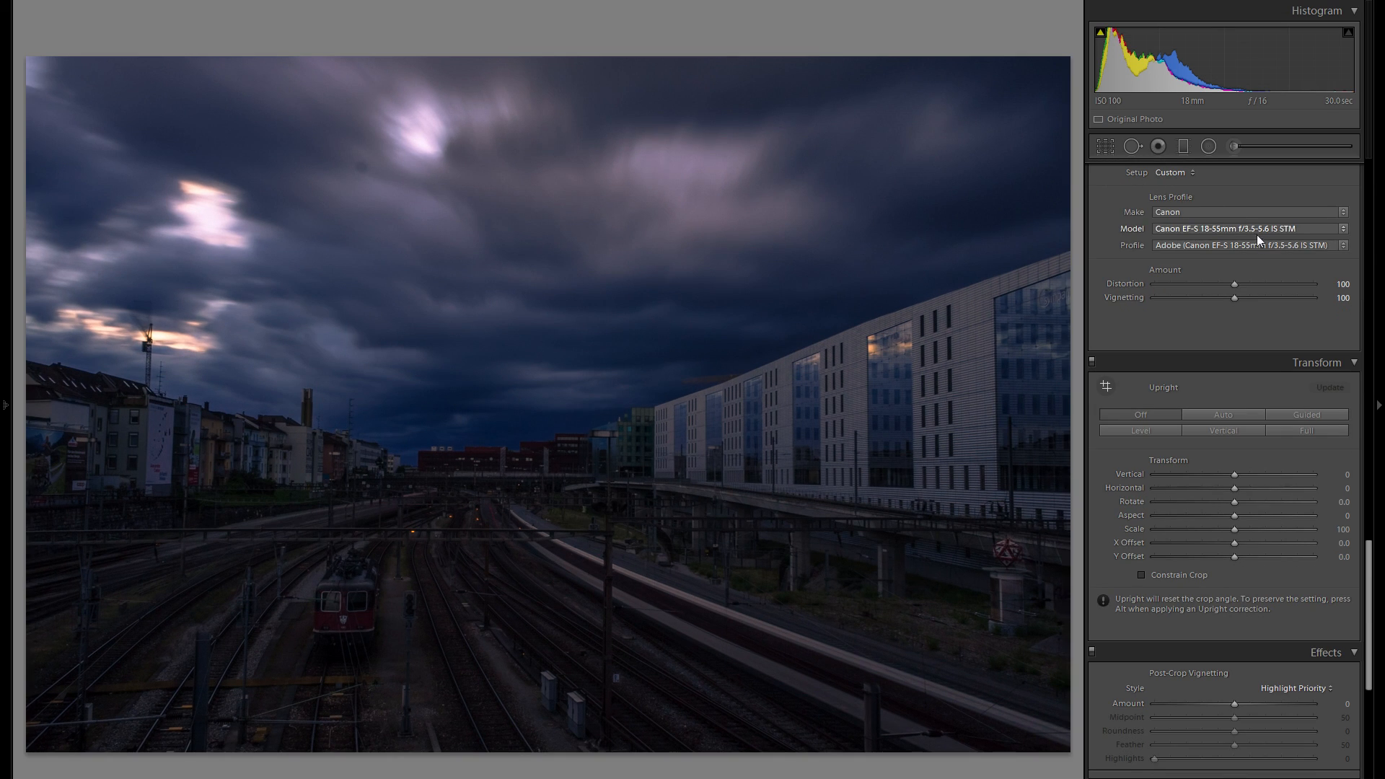
# Add a subtle dark post-crop vignette with Midpoint 17, Feather 67 and Amount −9.
pyautogui.click(1234, 283)
pyautogui.scroll(-5, 1158, 401)
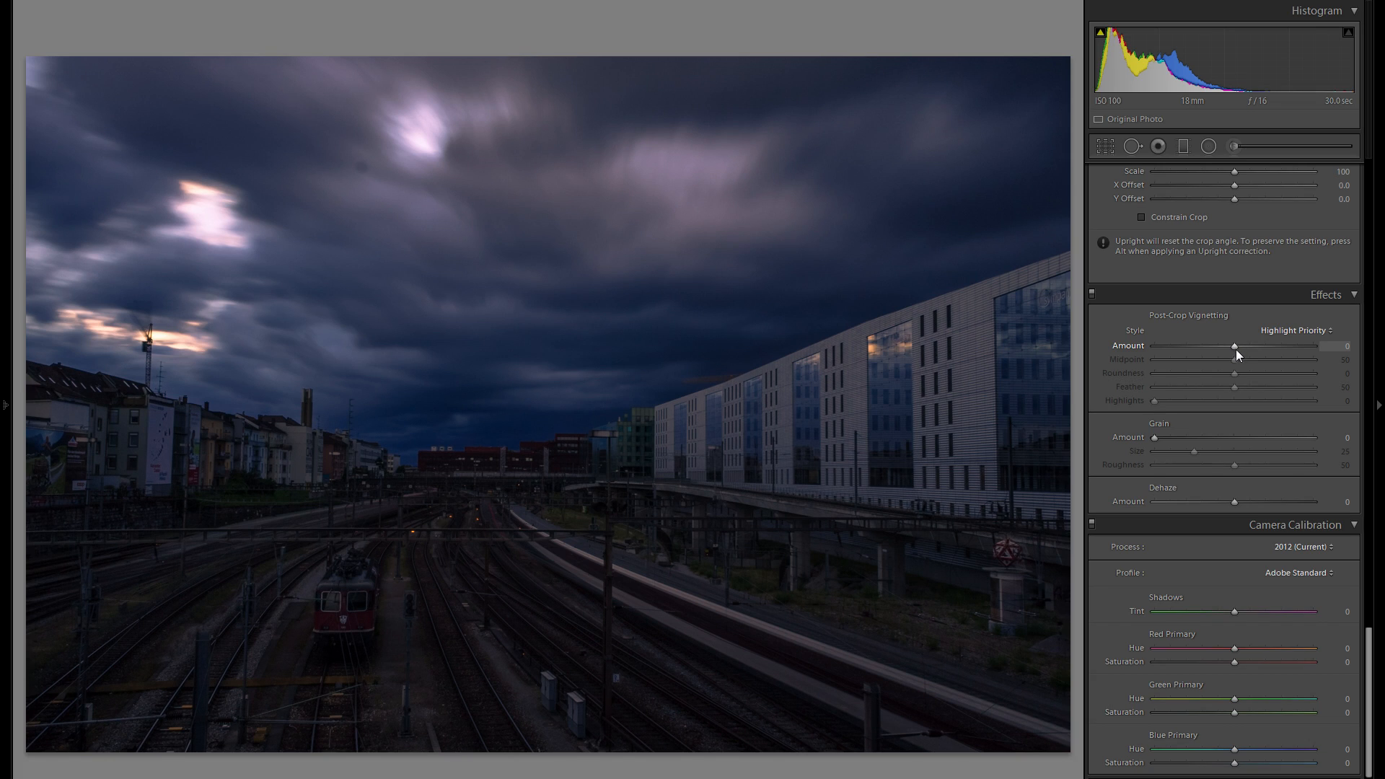
pyautogui.moveTo(1234, 350); pyautogui.dragTo(1105, 343)
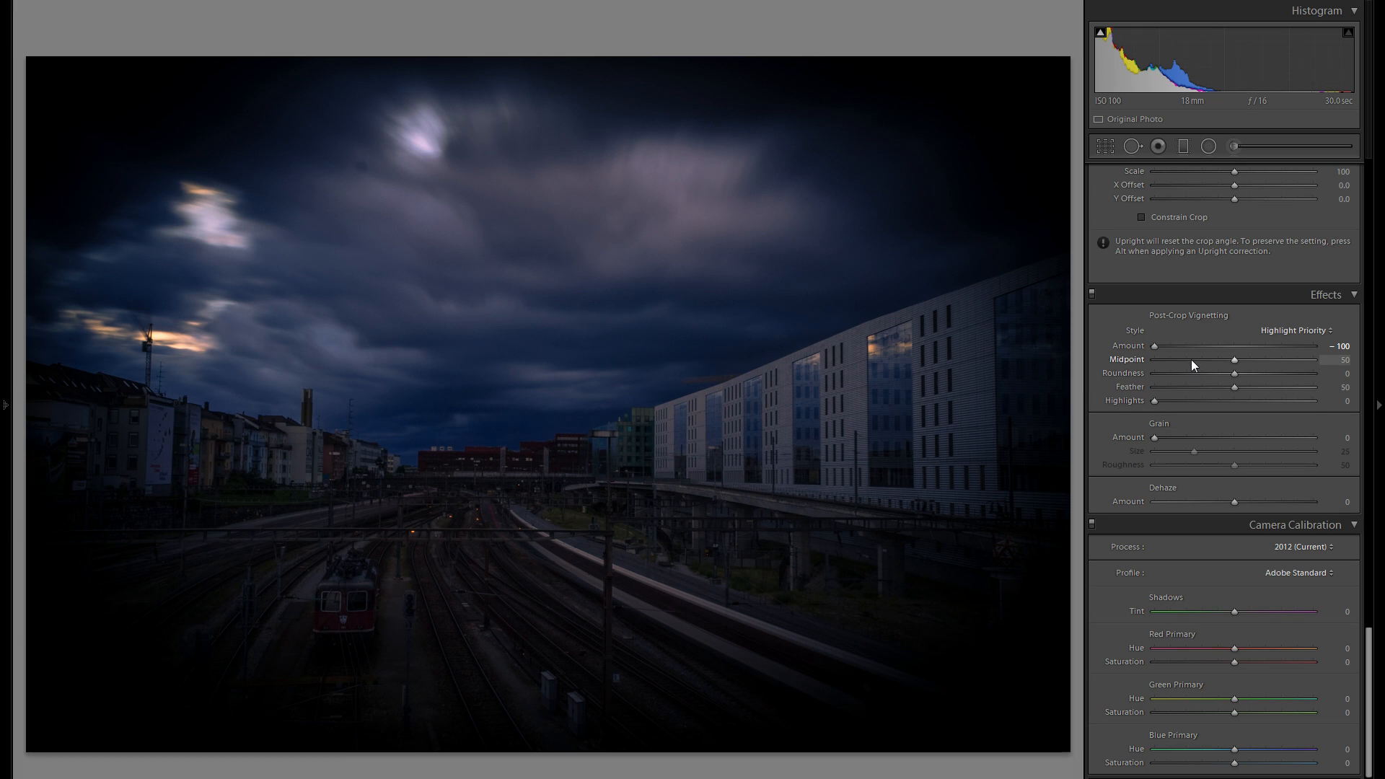
pyautogui.moveTo(1192, 359)
pyautogui.mouseDown()
pyautogui.moveTo(1140, 360)
pyautogui.moveTo(1252, 362)
pyautogui.moveTo(1134, 361)
pyautogui.moveTo(1203, 365)
pyautogui.moveTo(1162, 365)
pyautogui.moveTo(1182, 364)
pyautogui.mouseUp()
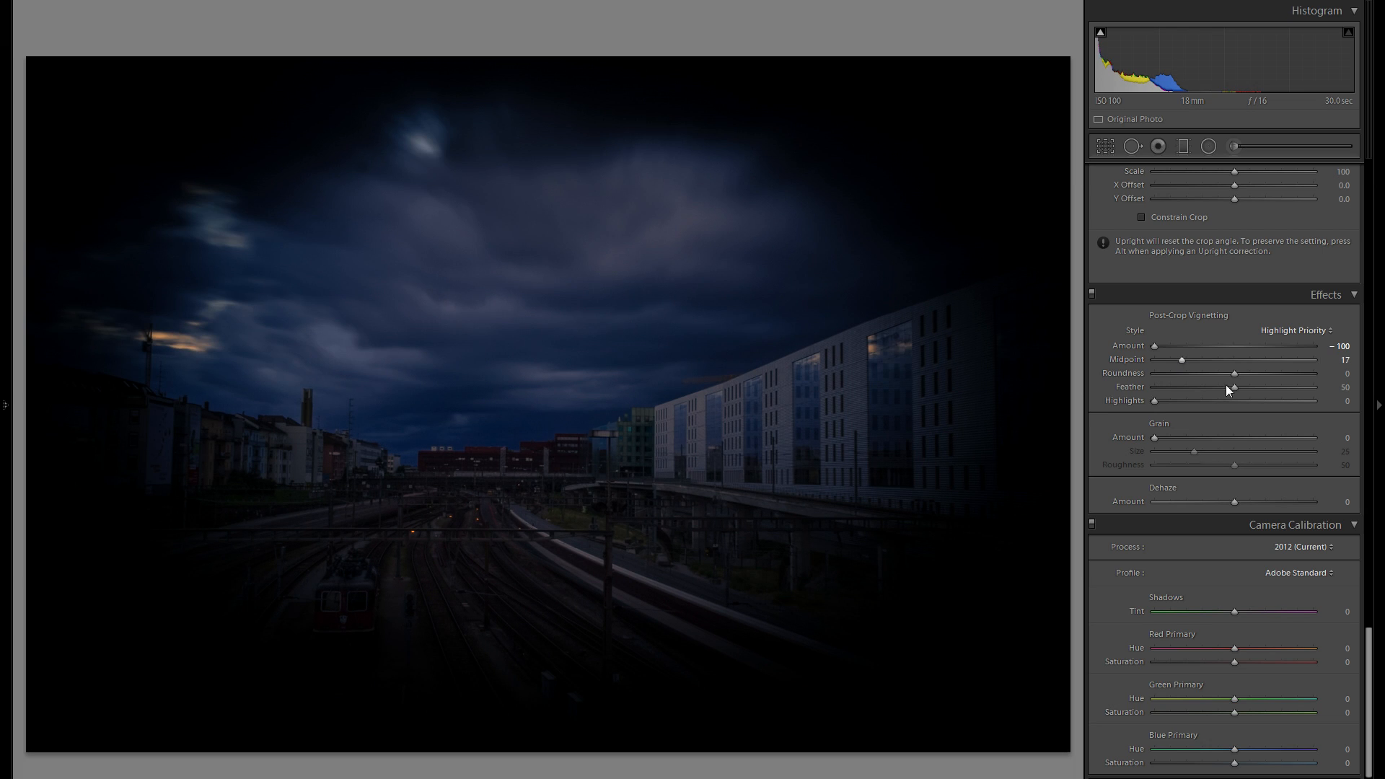
pyautogui.moveTo(1241, 388)
pyautogui.mouseDown()
pyautogui.moveTo(1370, 392)
pyautogui.moveTo(1223, 390)
pyautogui.moveTo(1365, 391)
pyautogui.moveTo(1255, 396)
pyautogui.mouseUp()
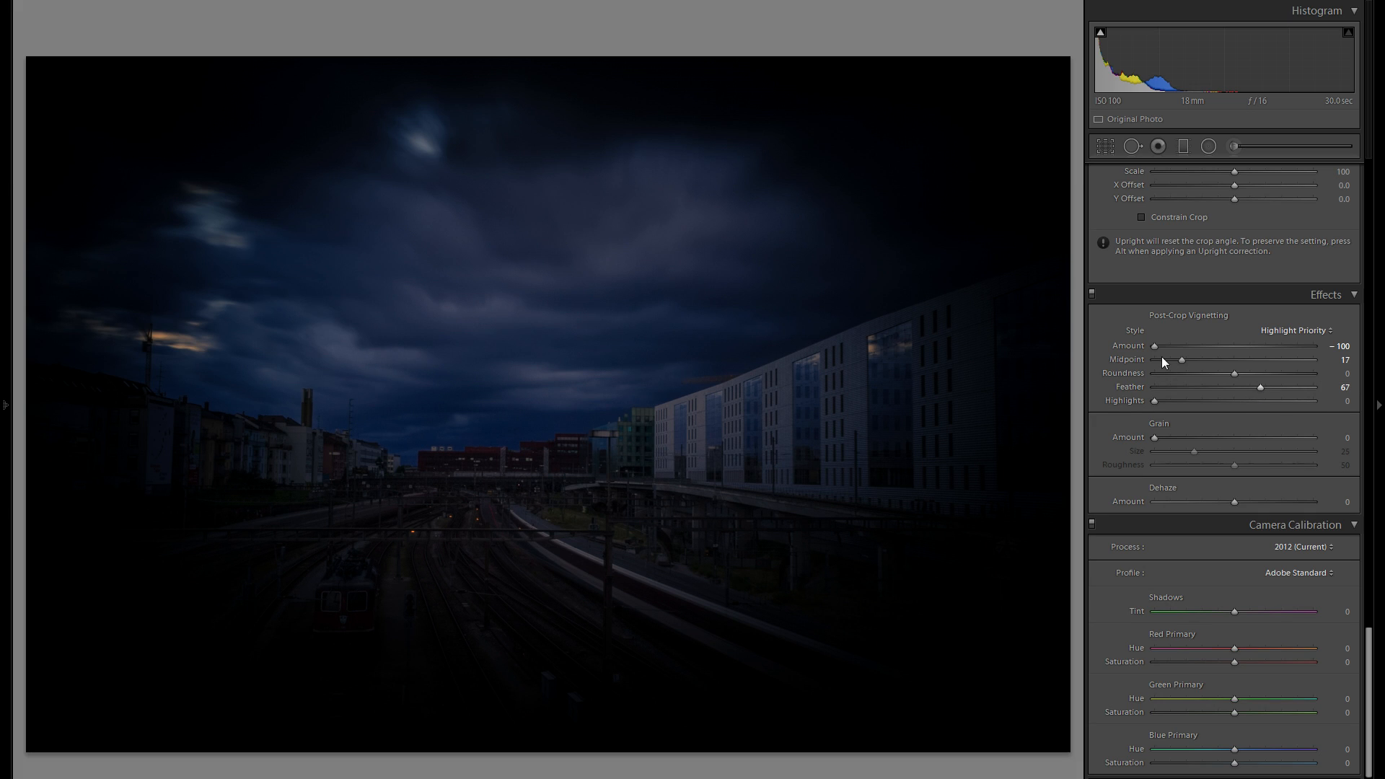
pyautogui.click(1222, 353)
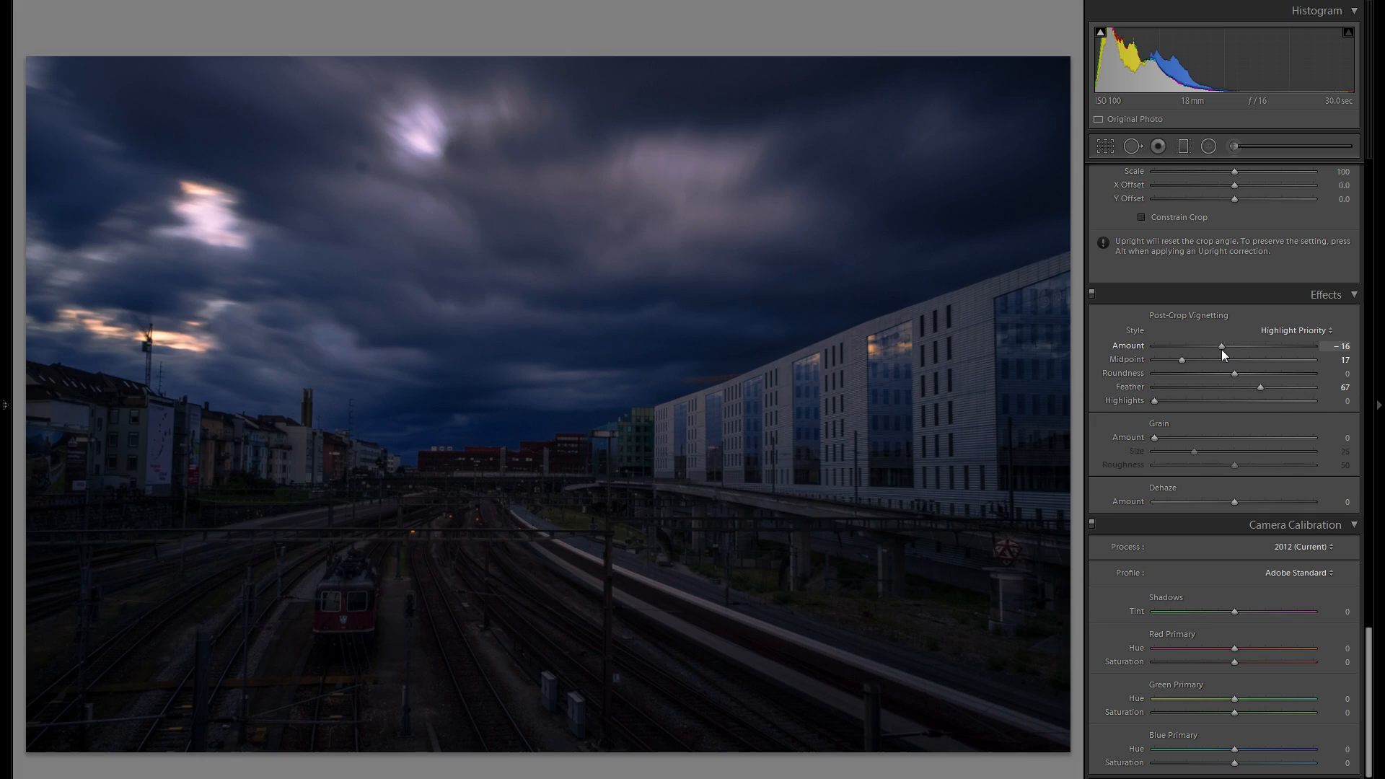
pyautogui.moveTo(1223, 351); pyautogui.dragTo(1231, 351)
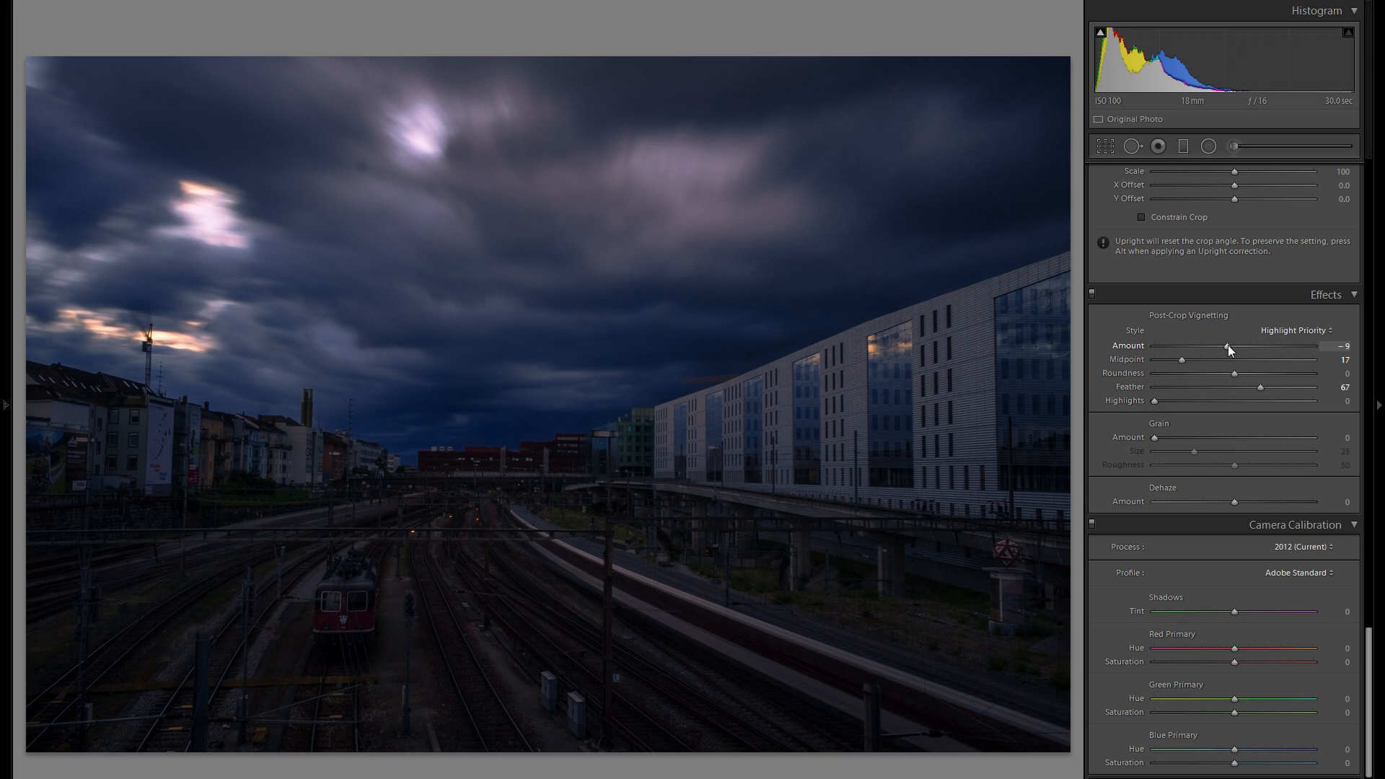
# Compare the photo with the post-crop vignette switched off and on.
pyautogui.click(1097, 297)
pyautogui.click(1096, 296)
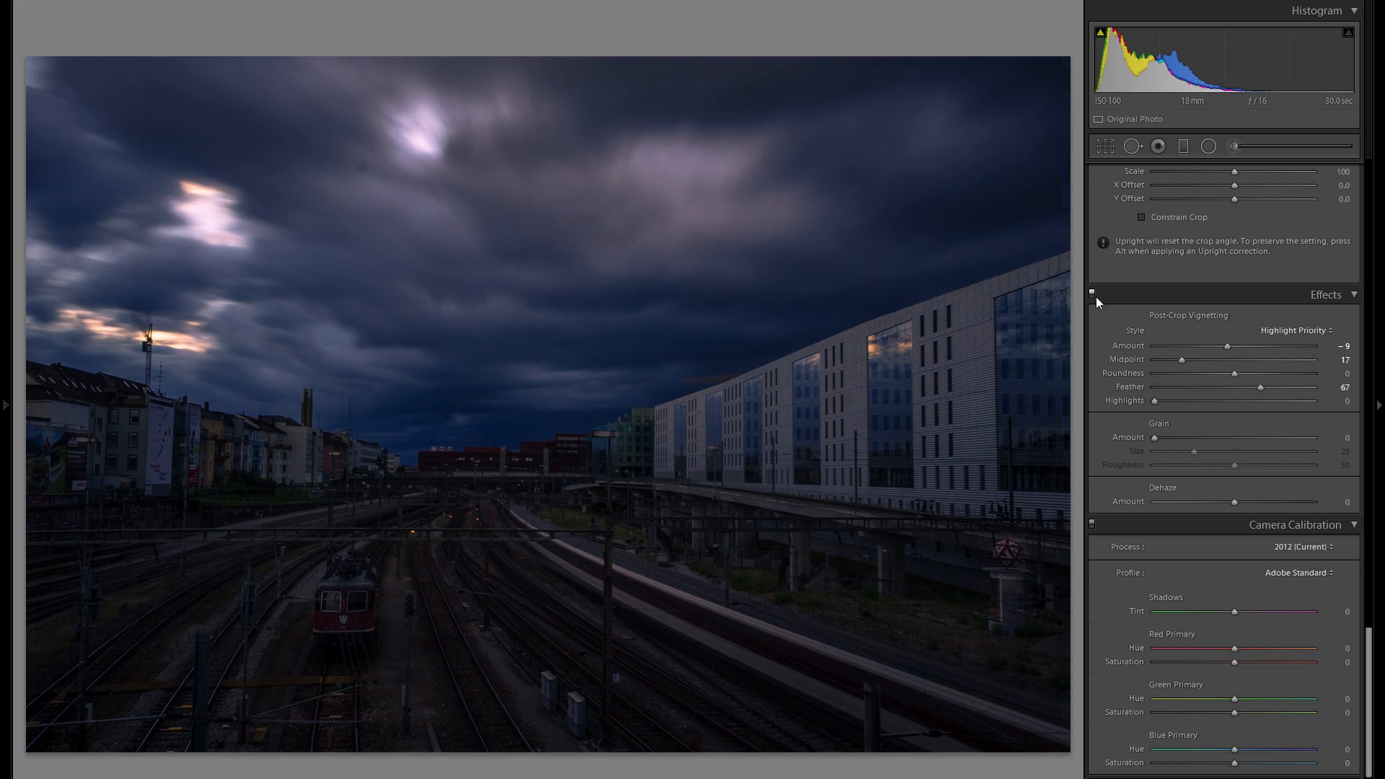
pyautogui.click(1091, 292)
pyautogui.click(1091, 292)
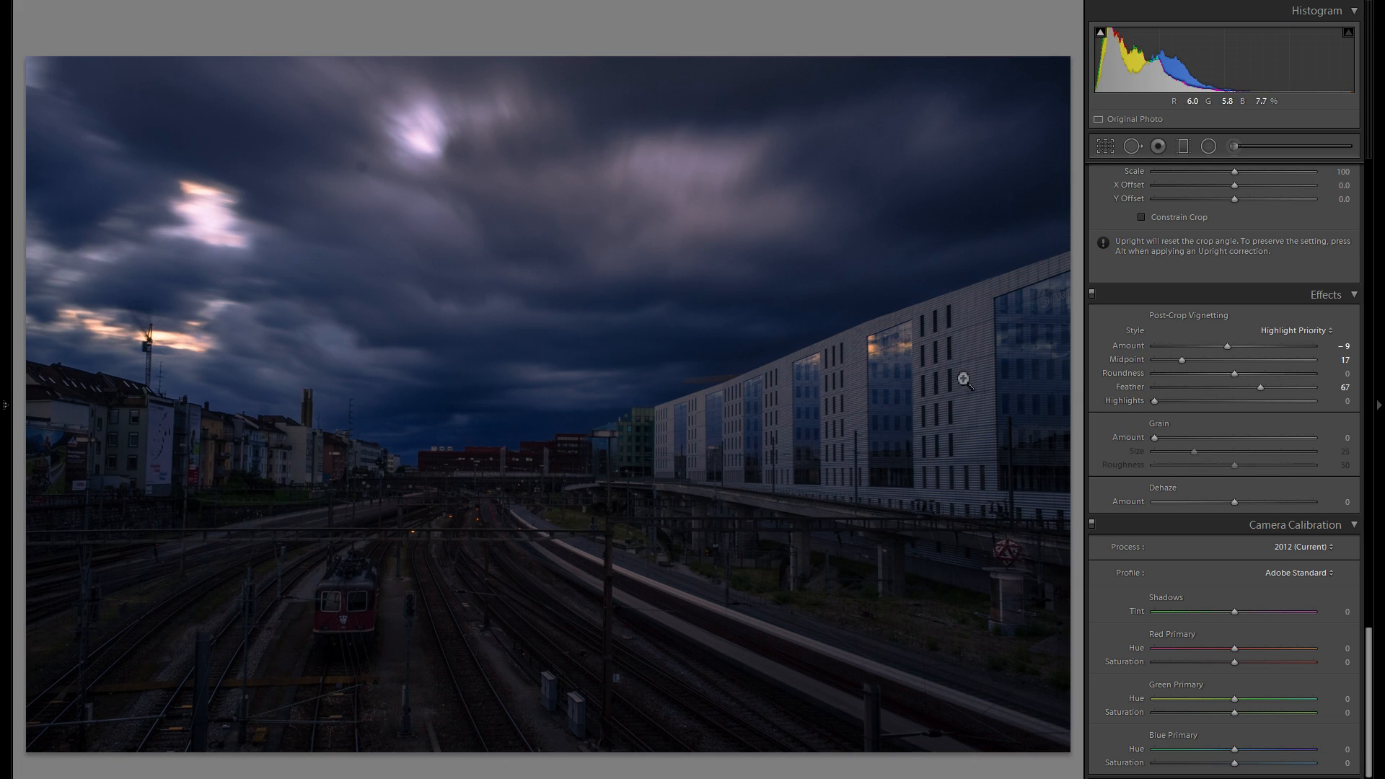
pyautogui.click(1093, 293)
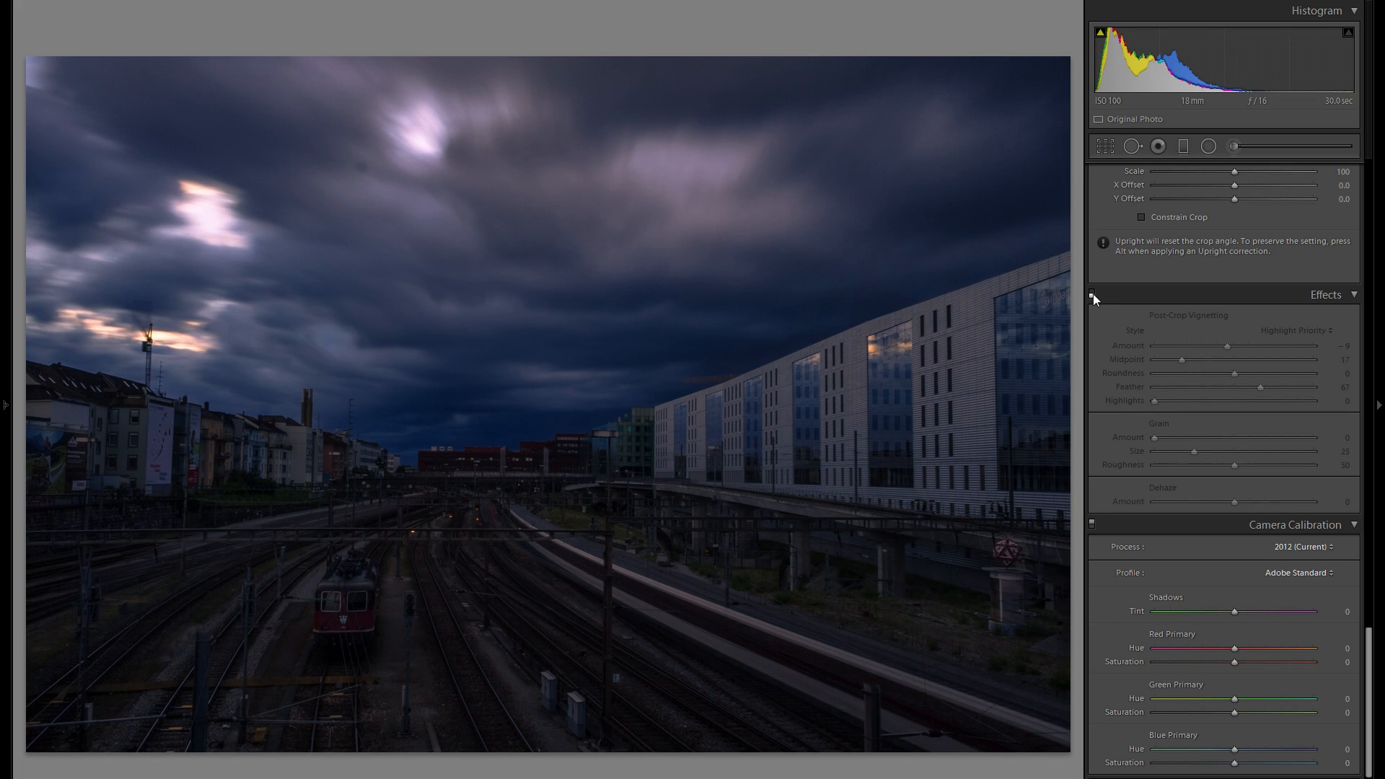
pyautogui.click(1093, 293)
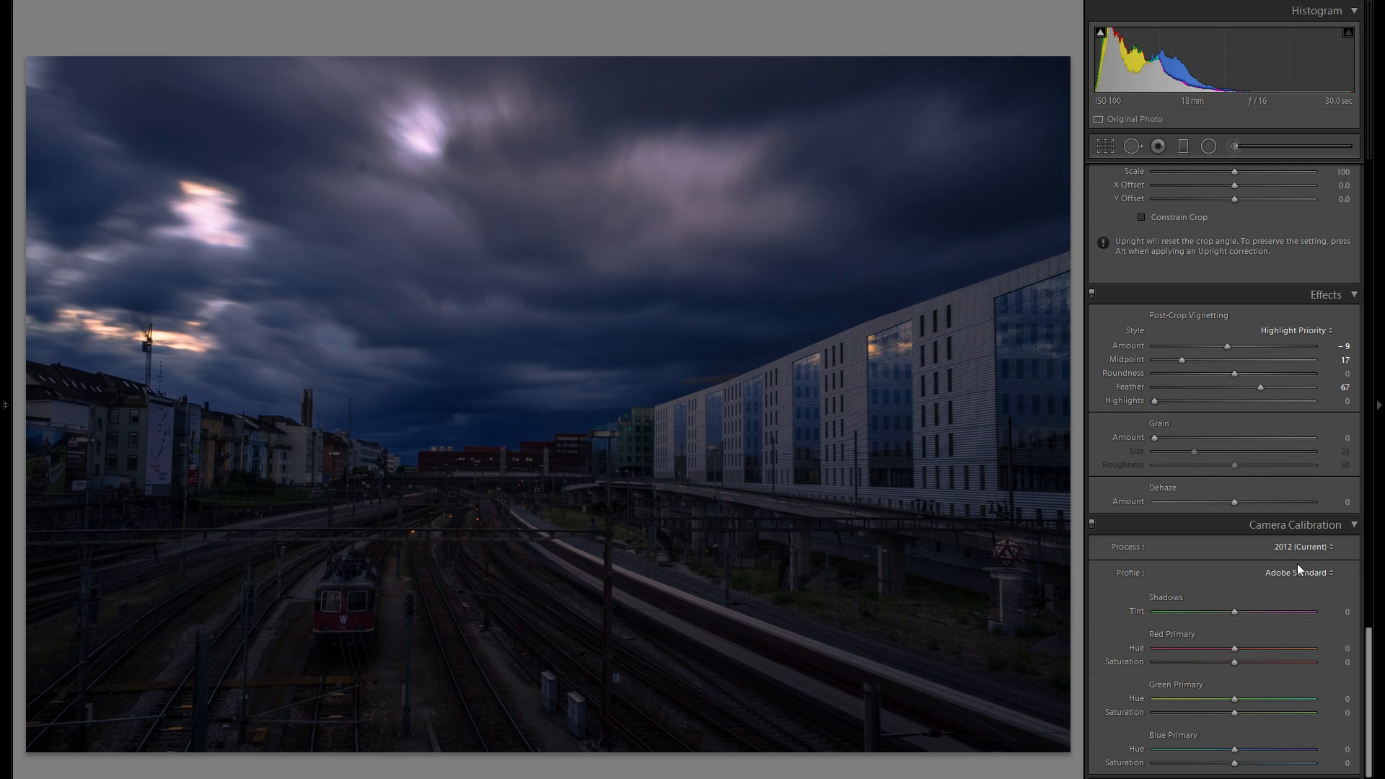
pyautogui.scroll(10, 1288, 551)
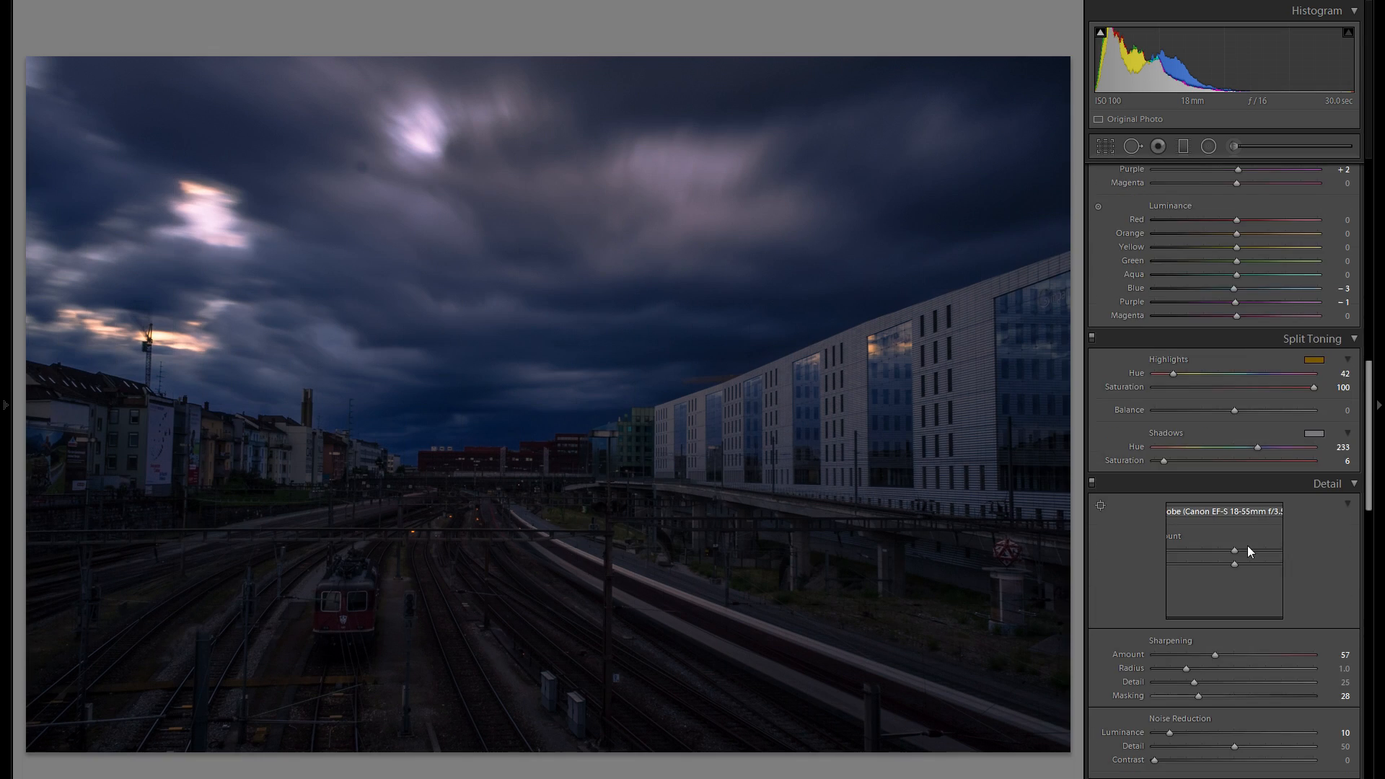
pyautogui.scroll(-10, 1250, 562)
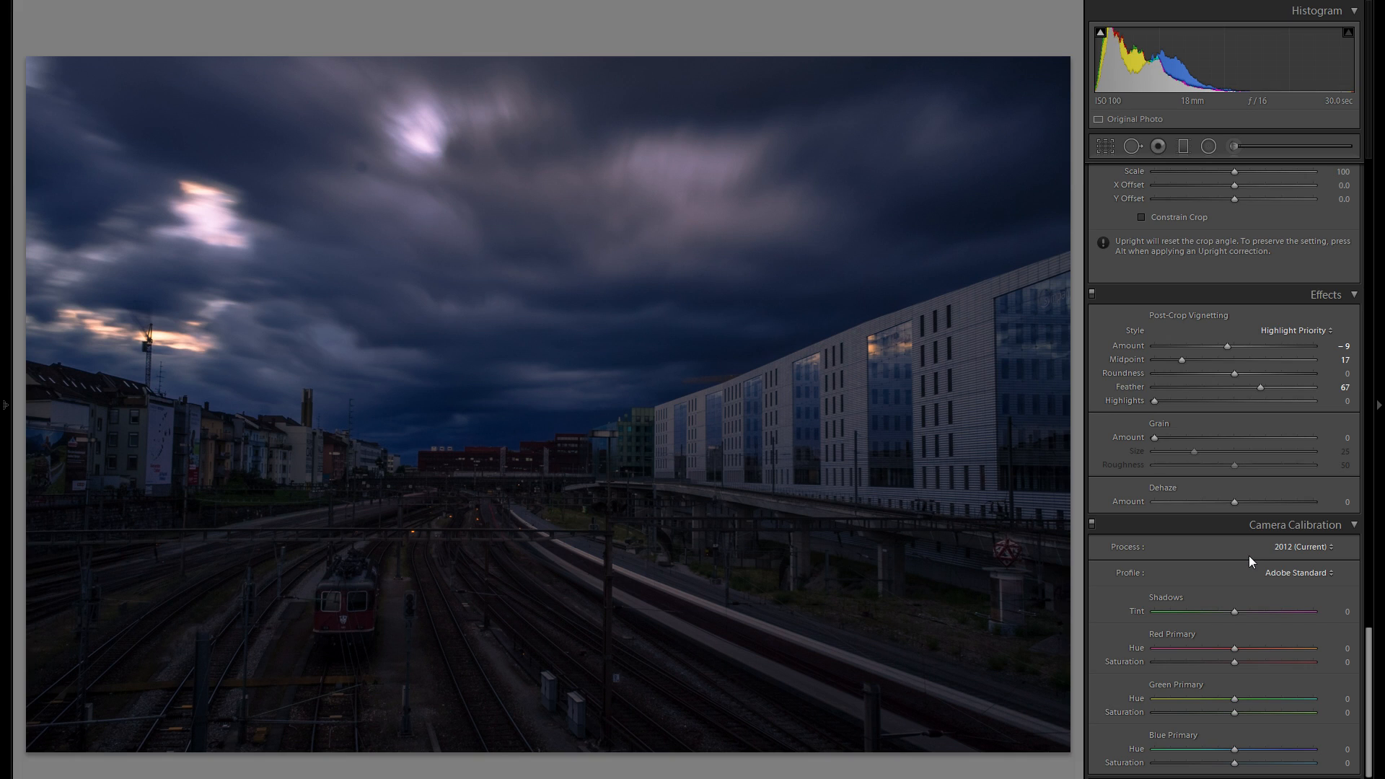
# Try the camera calibration profiles Camera Faithful, Camera Landscape, Camera Neutral, Camera Portrait and Camera Standard on the photo.
pyautogui.scroll(10, 1249, 555)
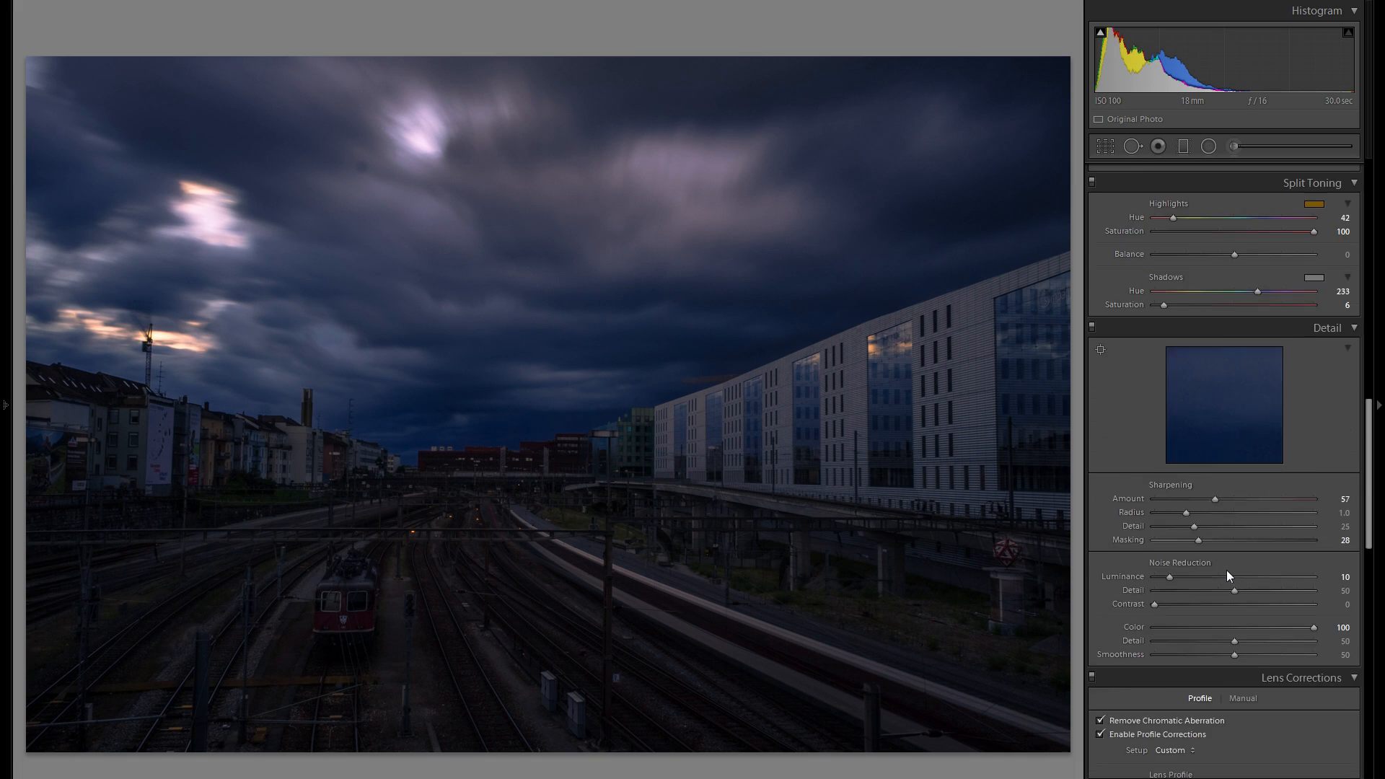
pyautogui.scroll(6, 1197, 483)
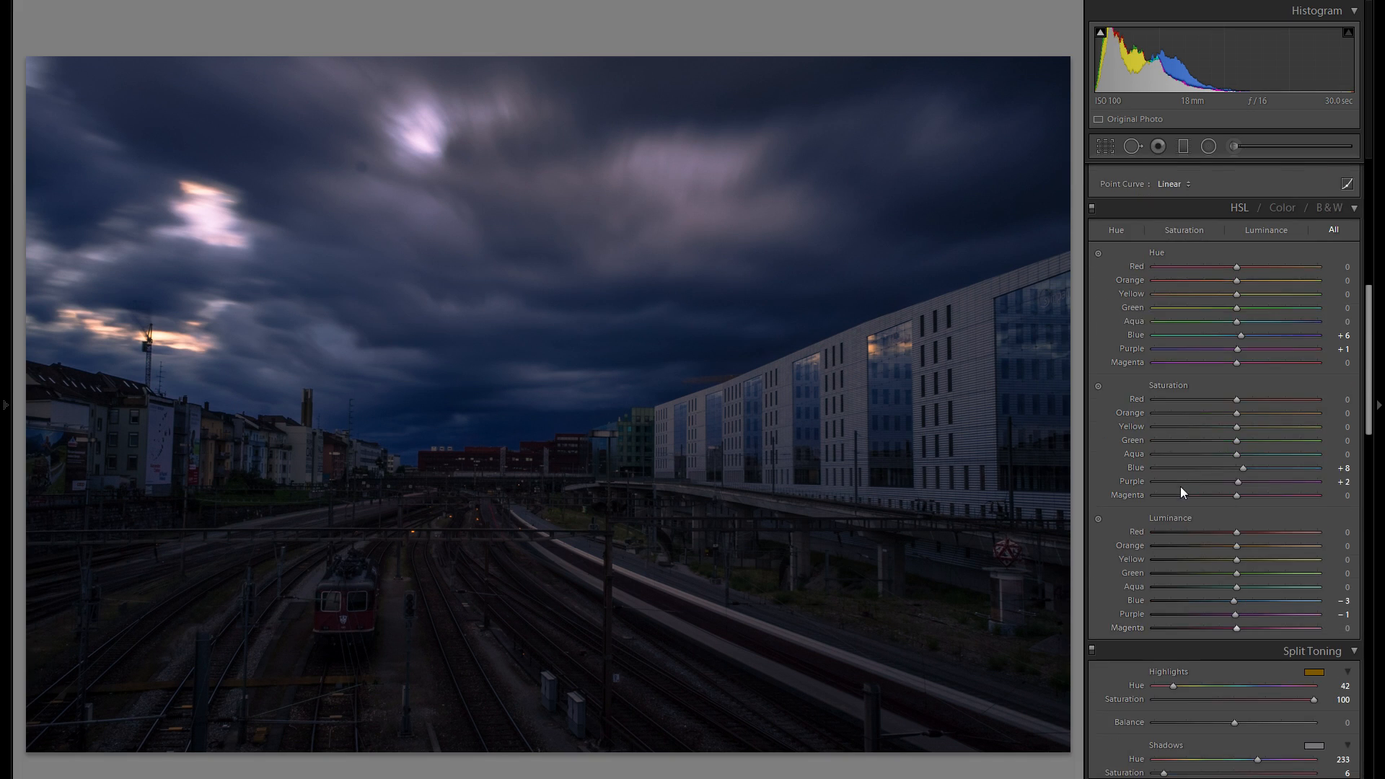
pyautogui.scroll(-10, 1187, 499)
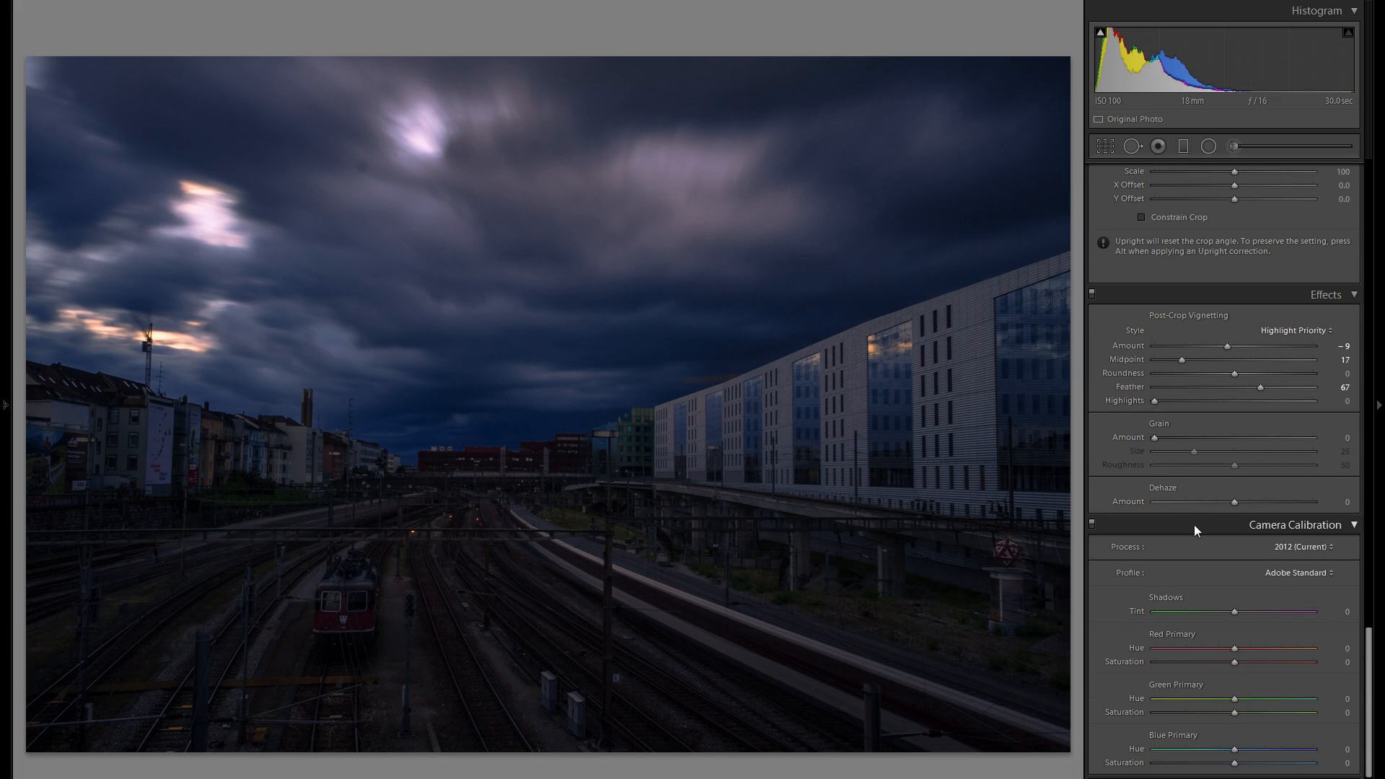
pyautogui.click(1288, 581)
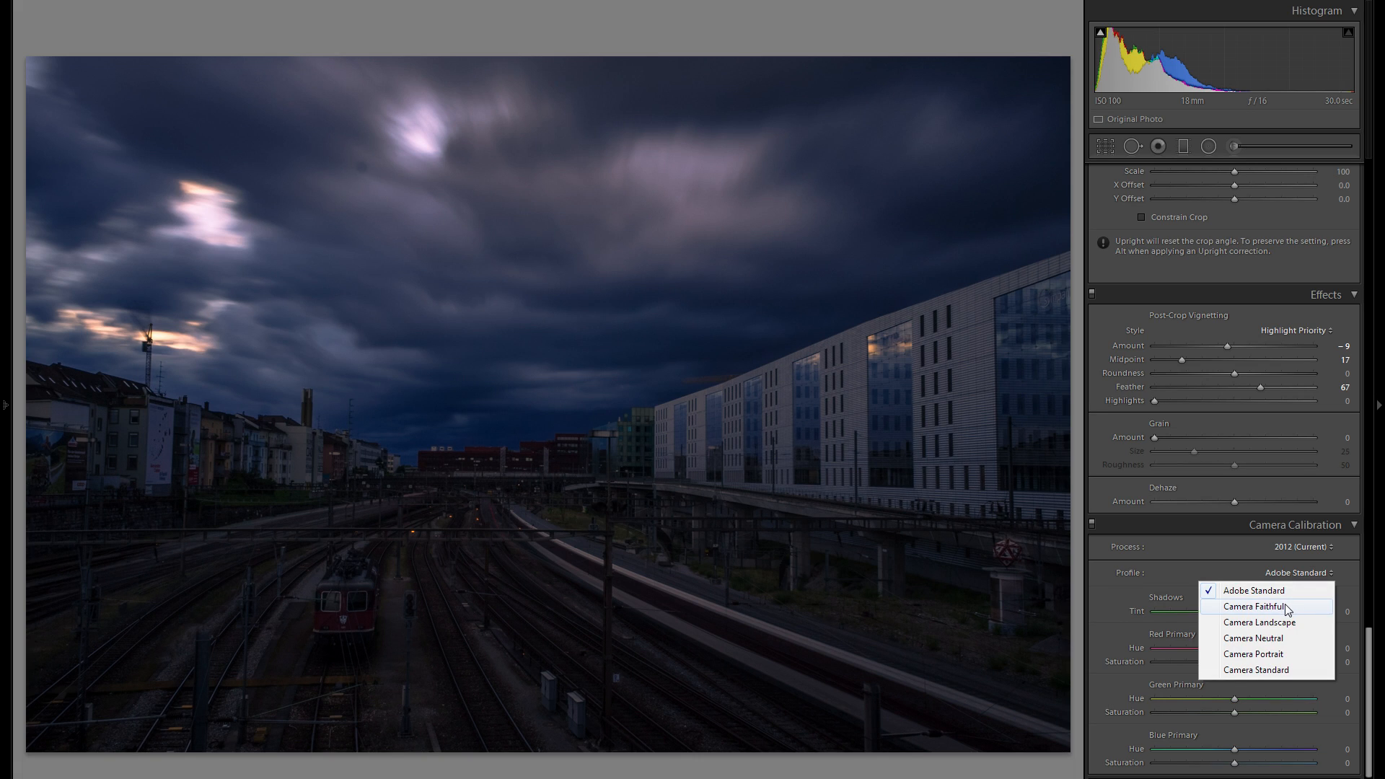
pyautogui.click(1286, 606)
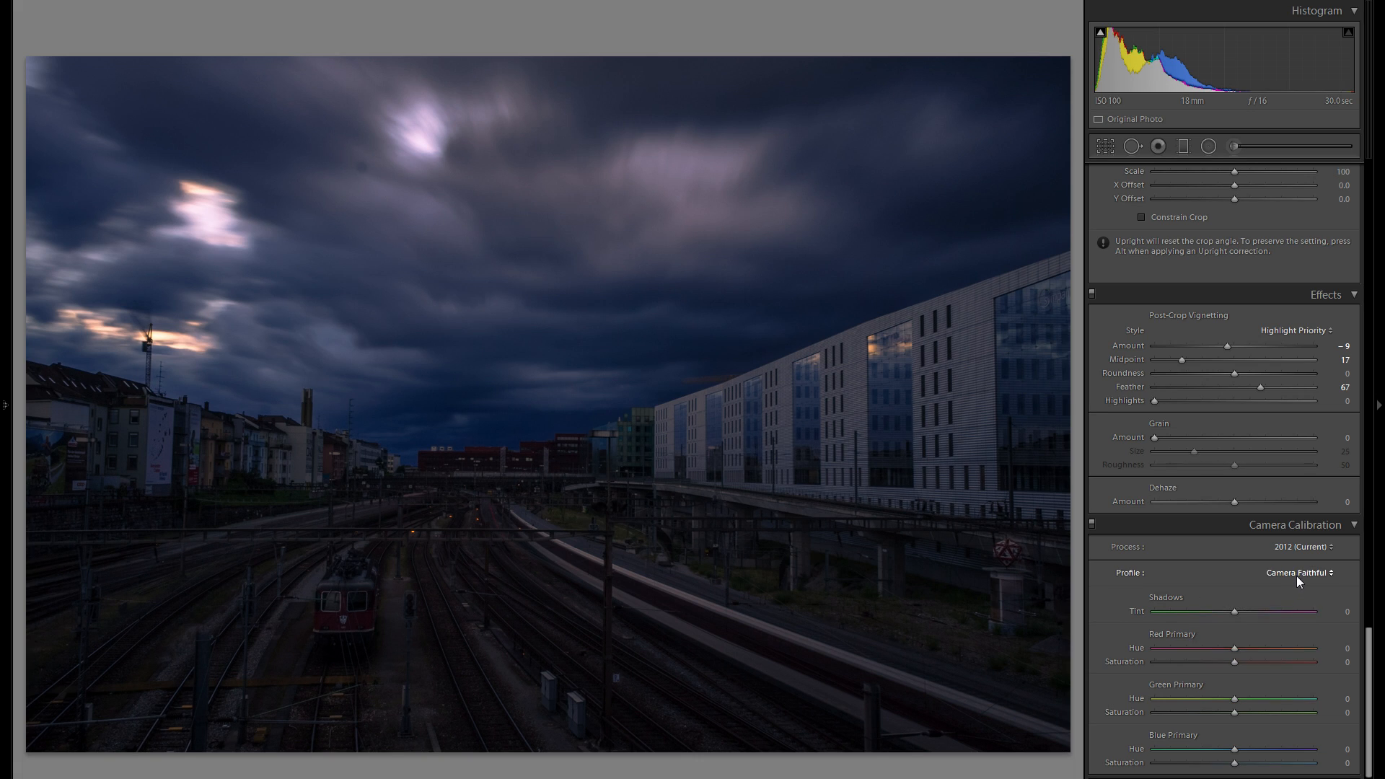
pyautogui.click(1296, 575)
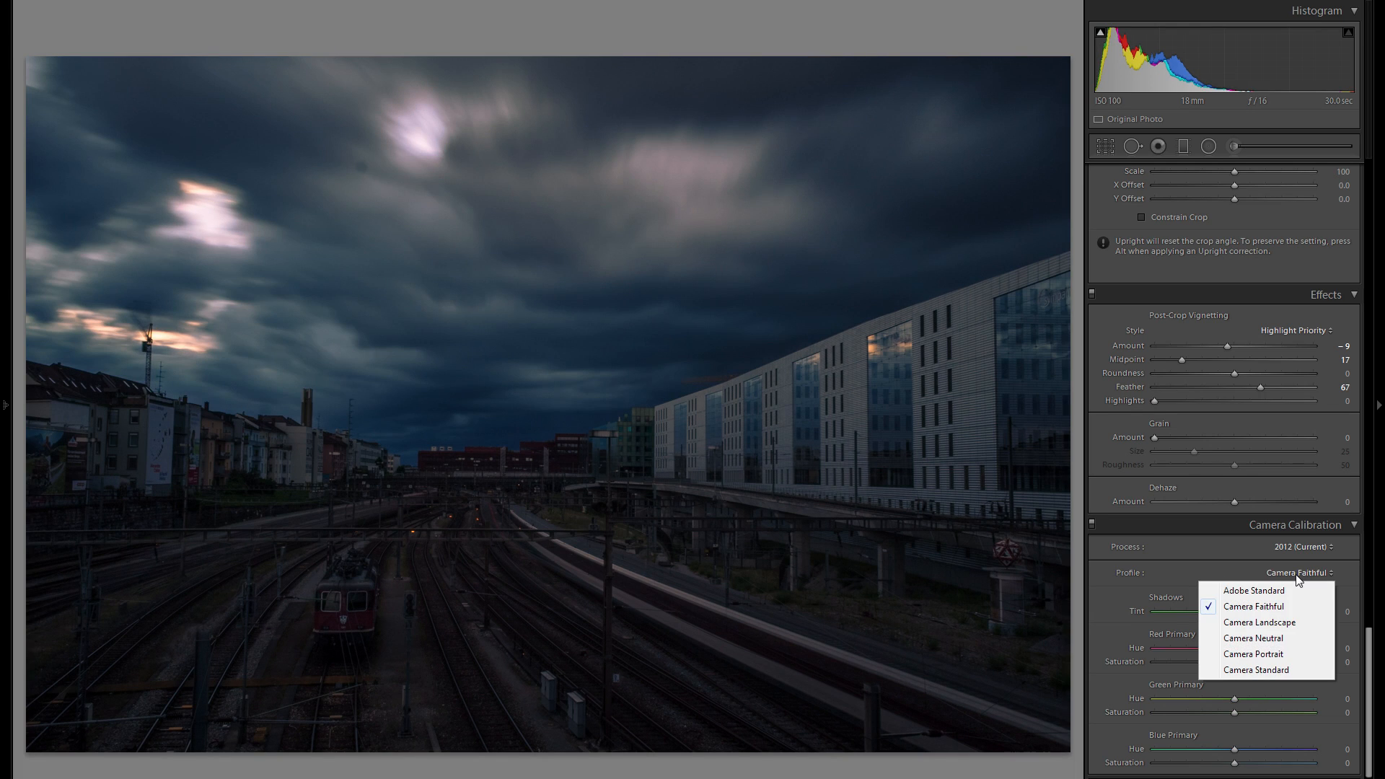
pyautogui.click(1290, 623)
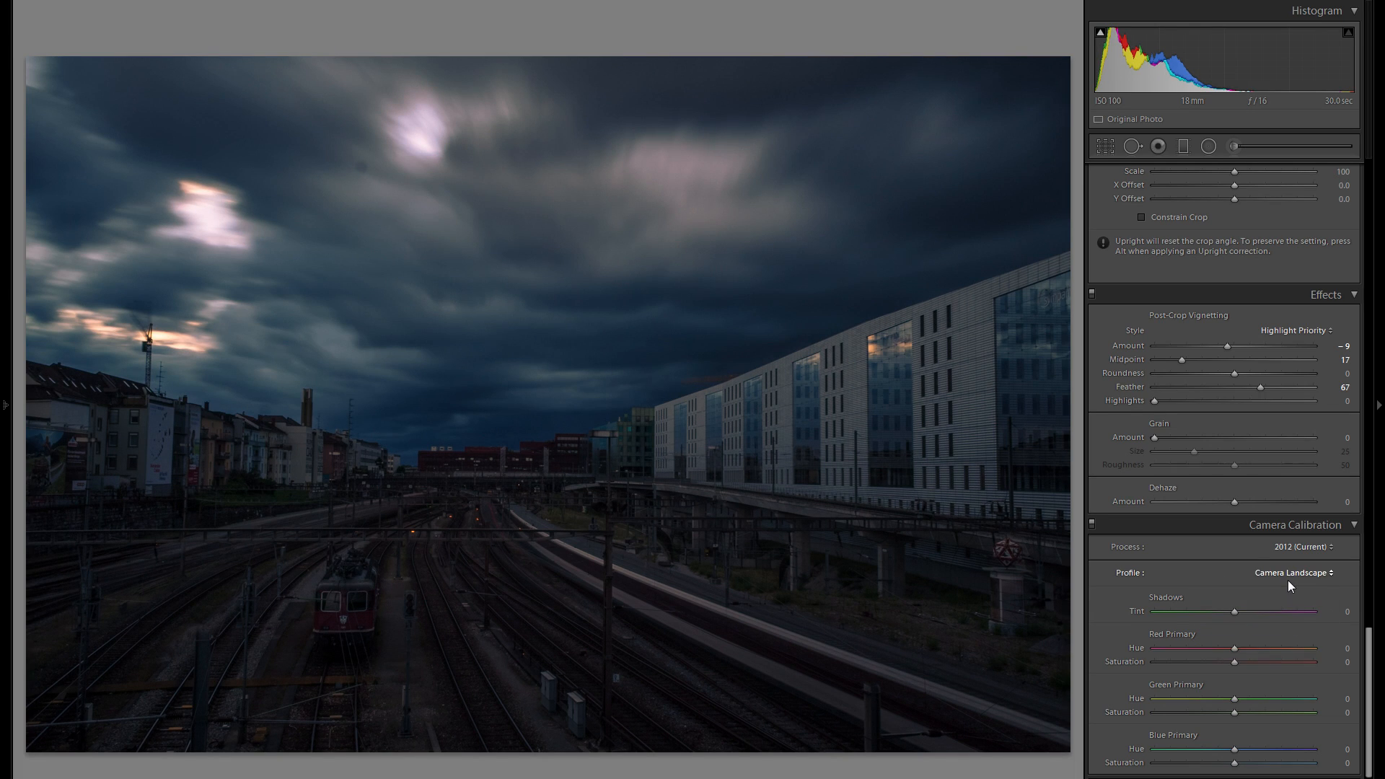
pyautogui.click(1288, 581)
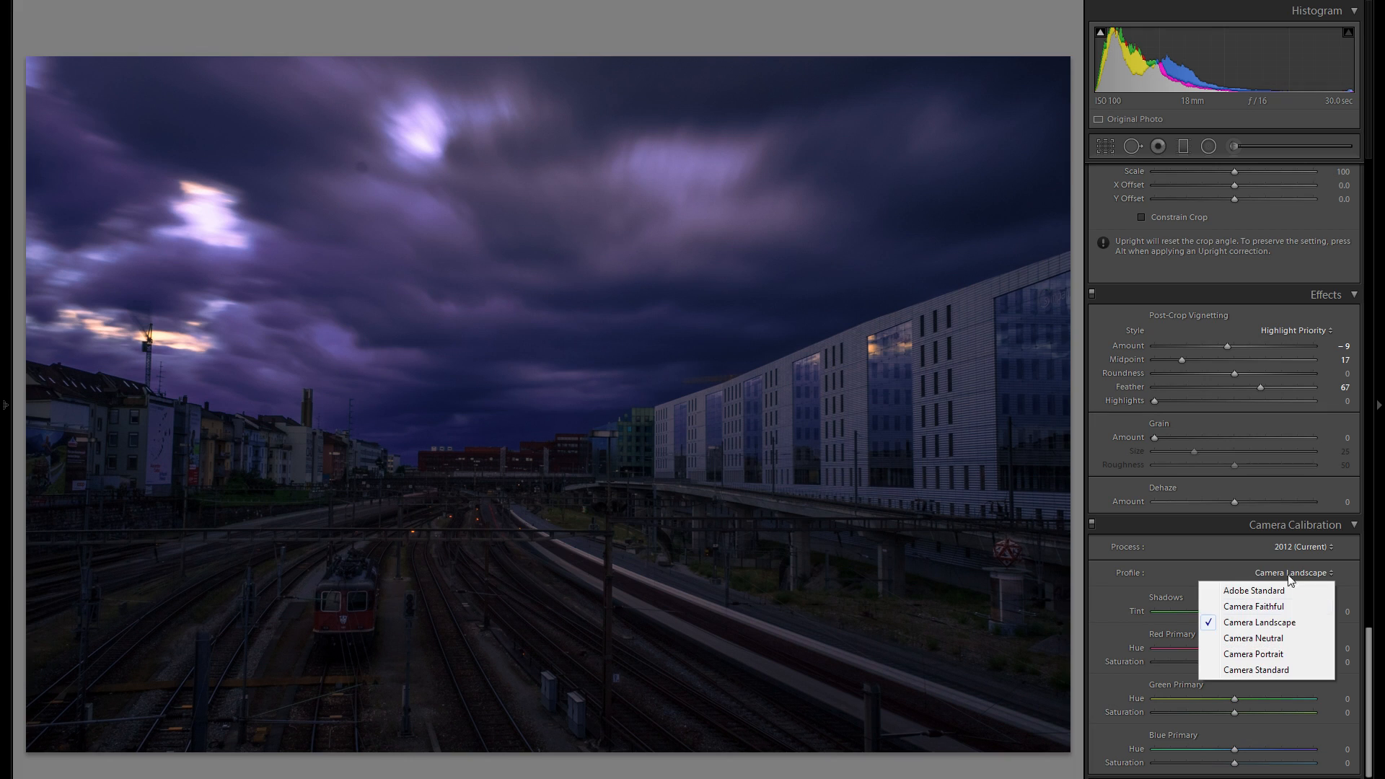
pyautogui.click(1288, 638)
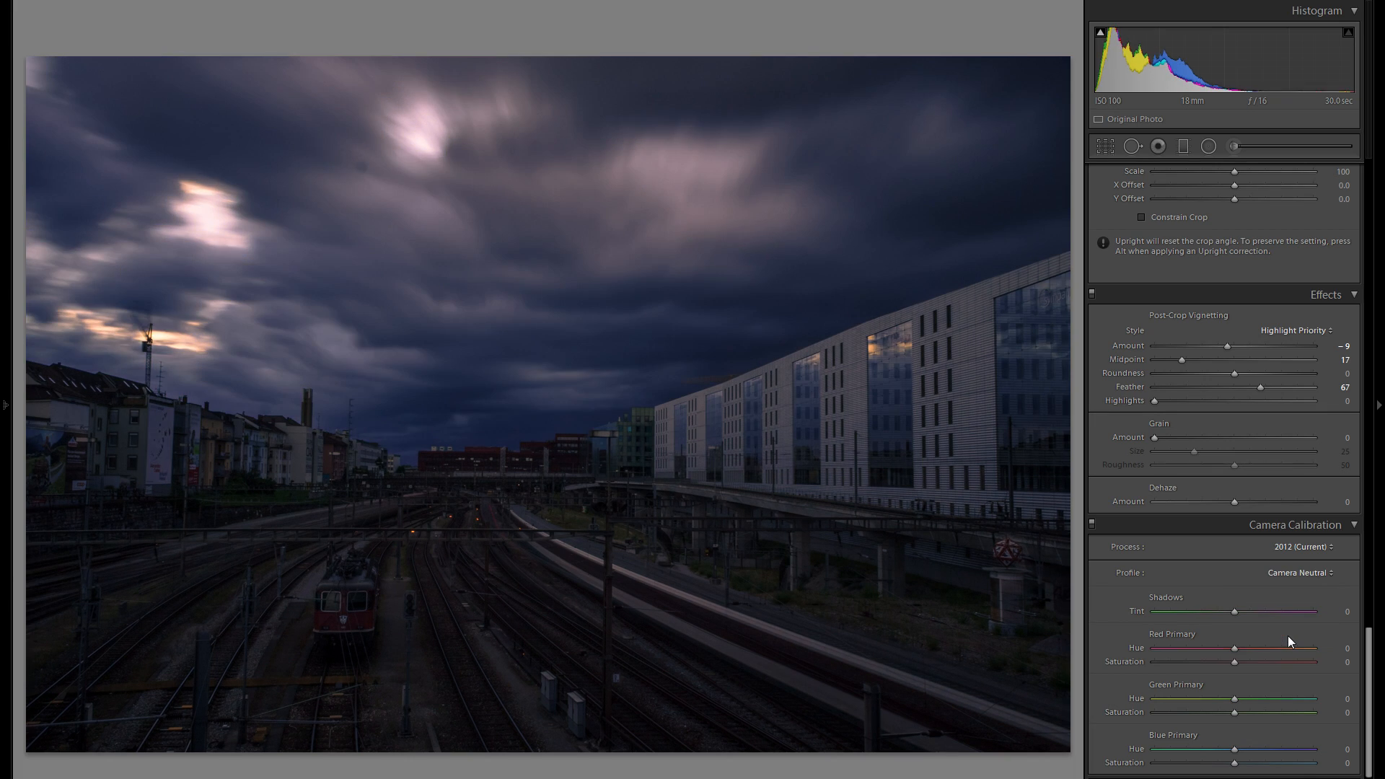
pyautogui.click(1300, 574)
pyautogui.click(1292, 657)
pyautogui.click(1298, 574)
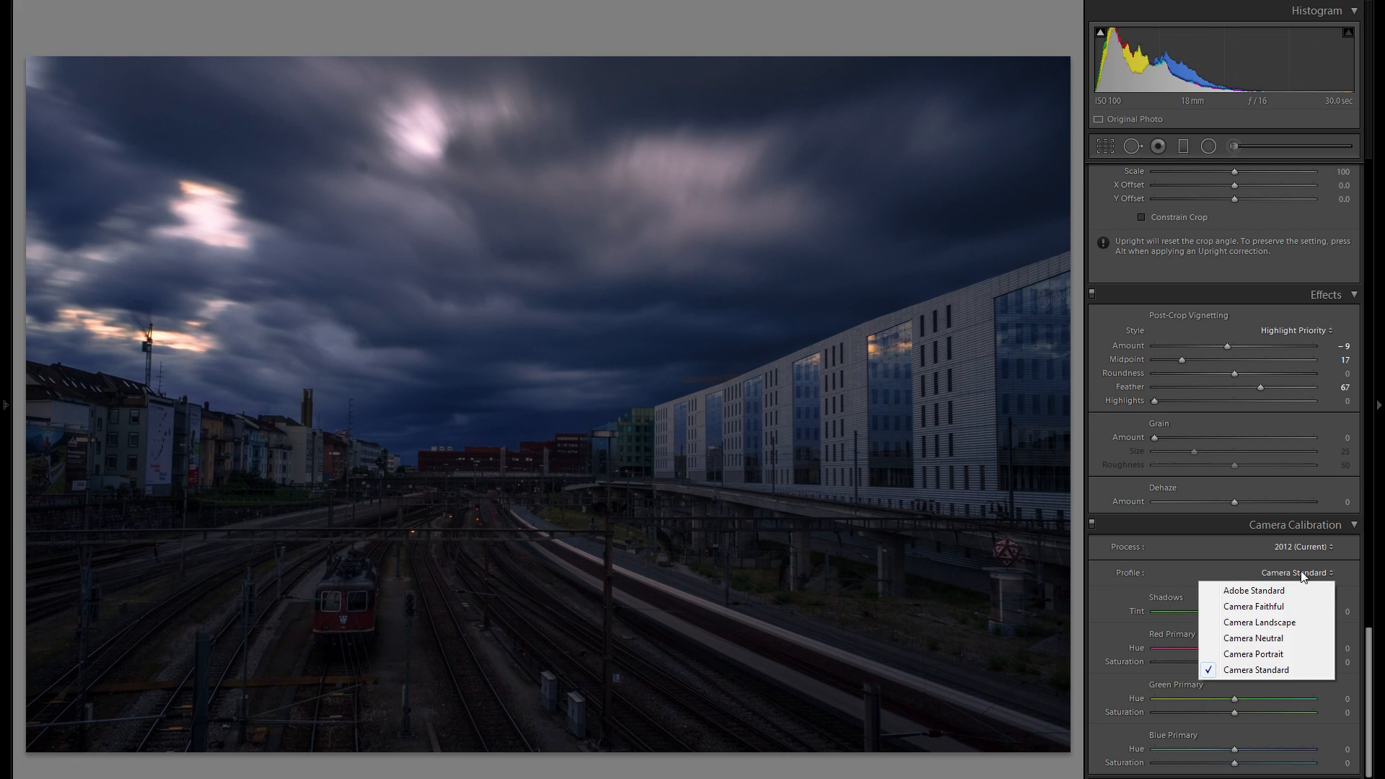
# Compare the Camera Neutral and Camera Standard profiles against Adobe Standard, ending on Adobe Standard.
pyautogui.click(1281, 638)
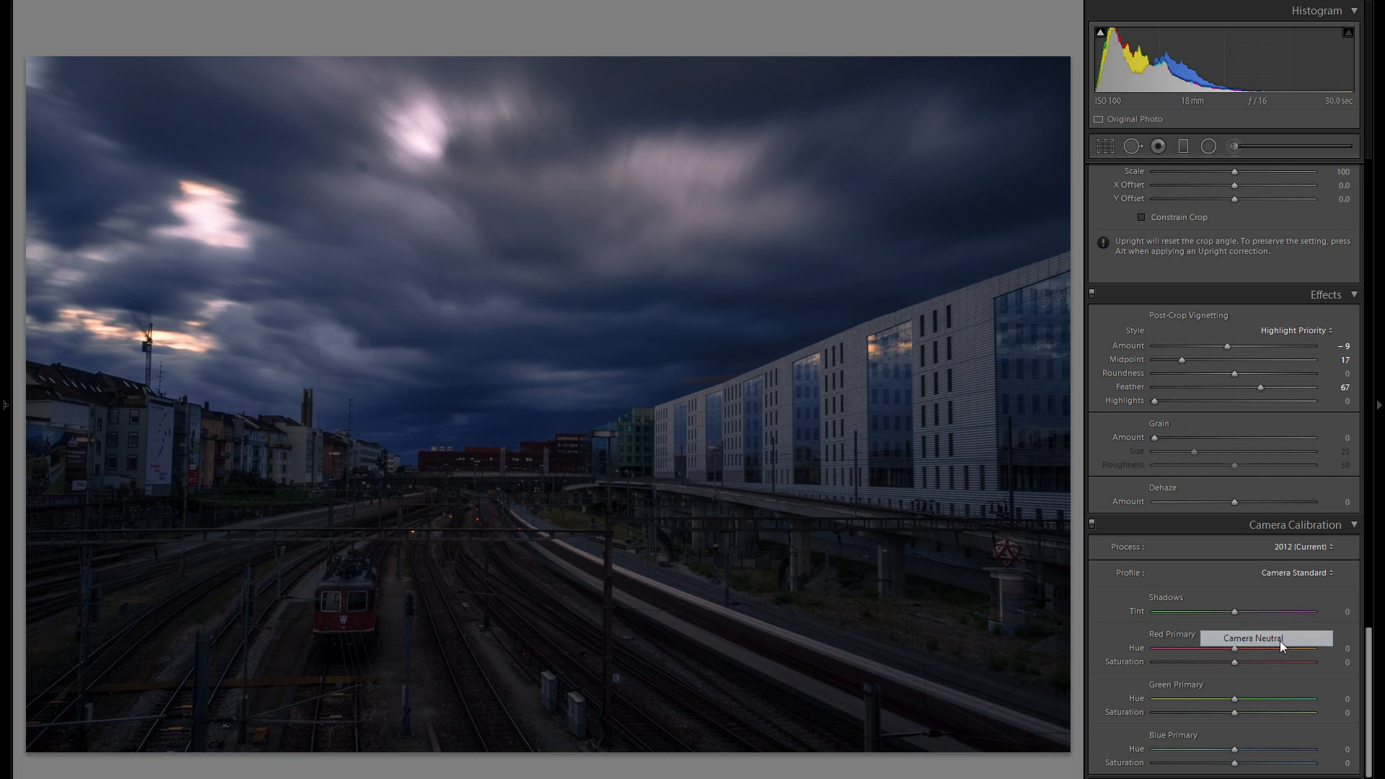
pyautogui.click(1308, 586)
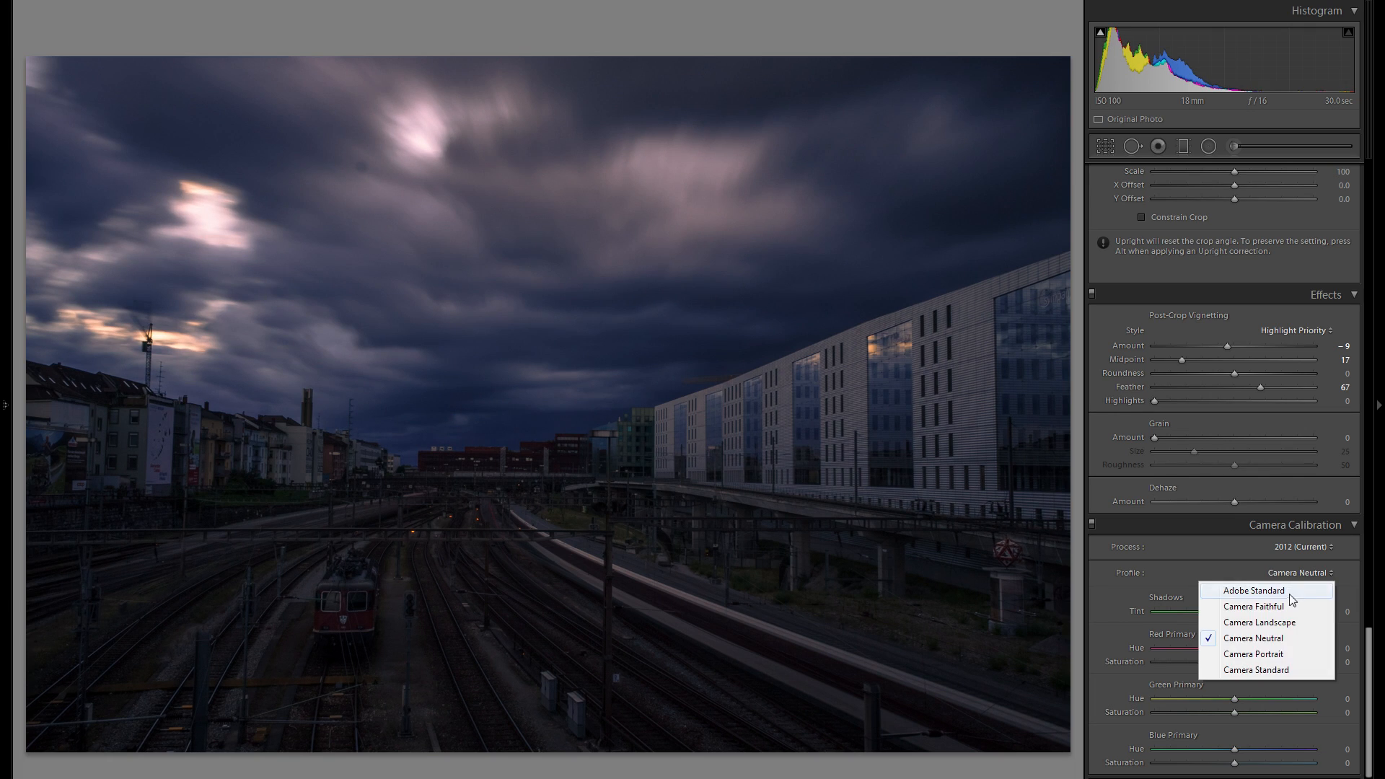
pyautogui.click(1288, 593)
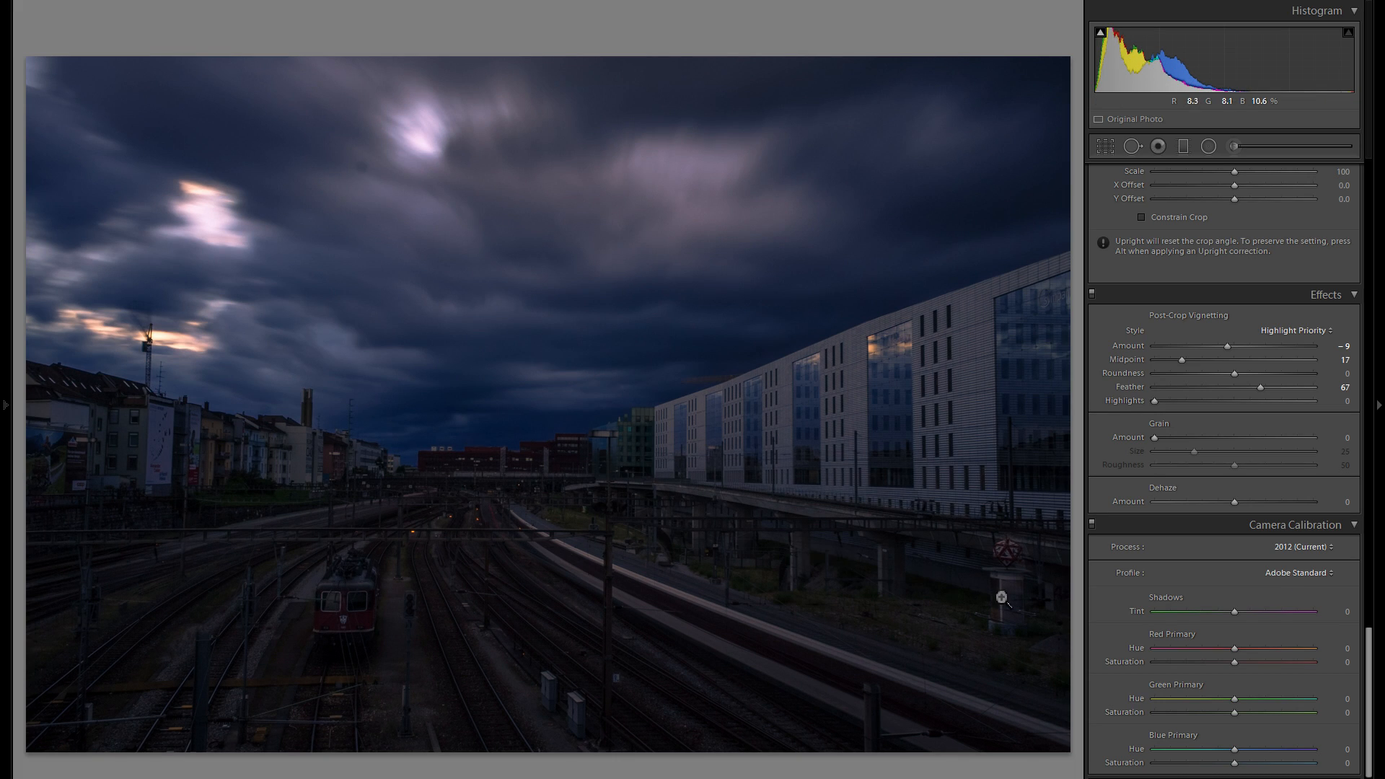
pyautogui.click(1261, 572)
pyautogui.click(1275, 640)
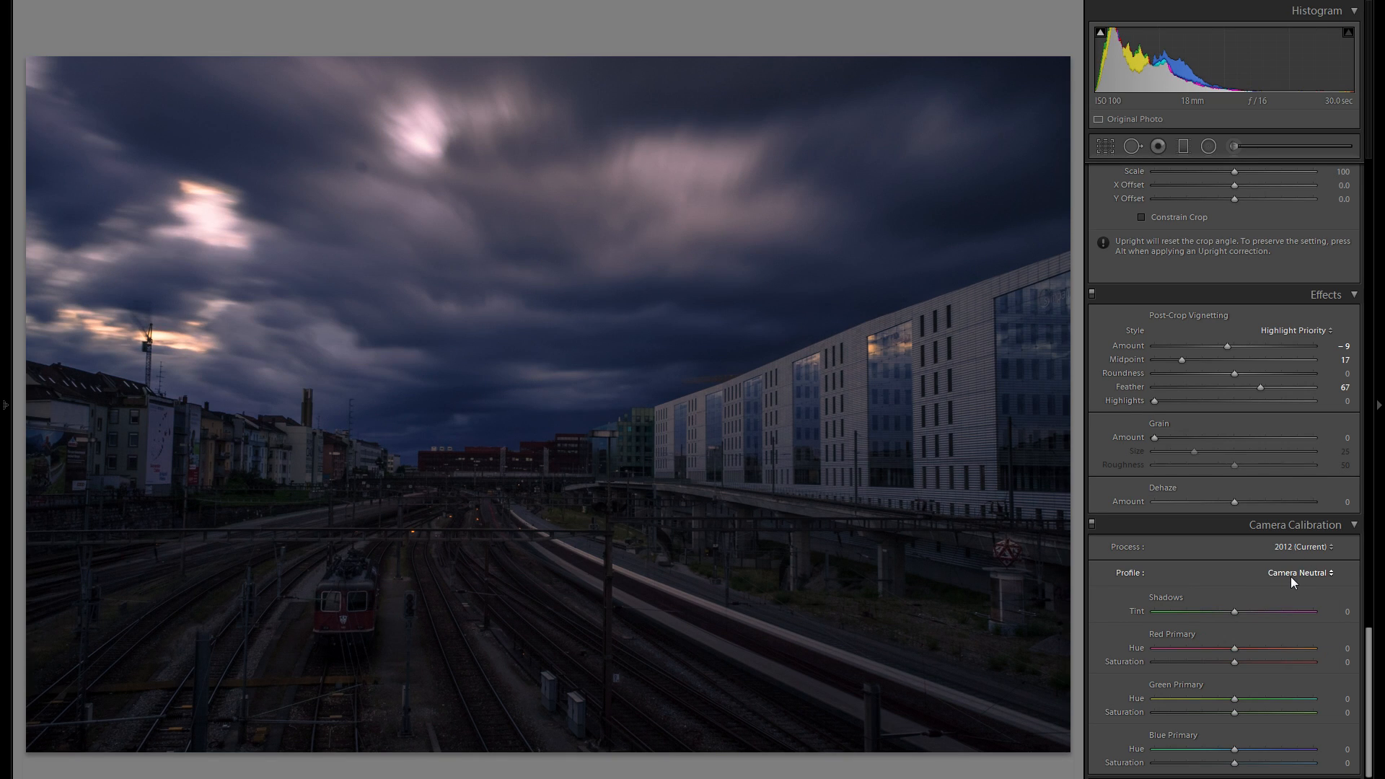
pyautogui.click(1292, 574)
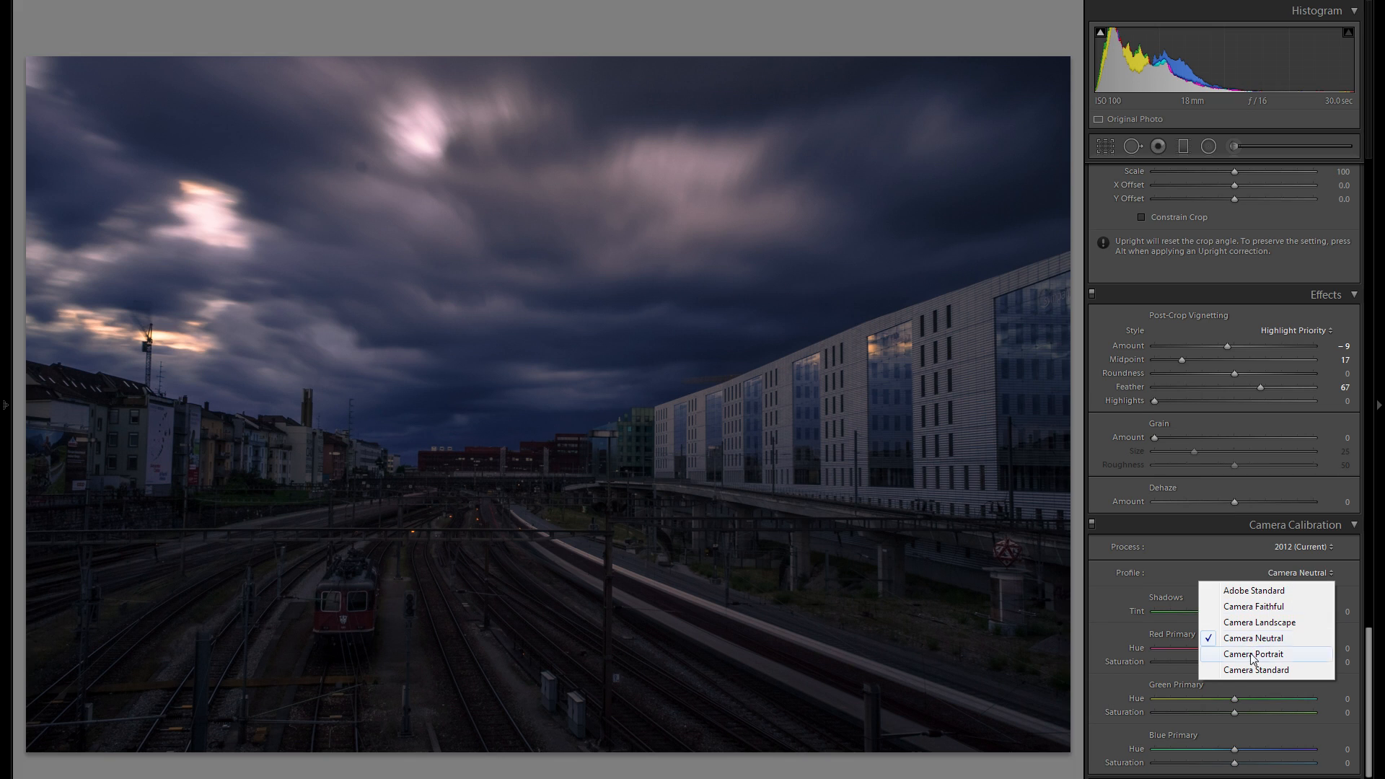
pyautogui.press('Escape')
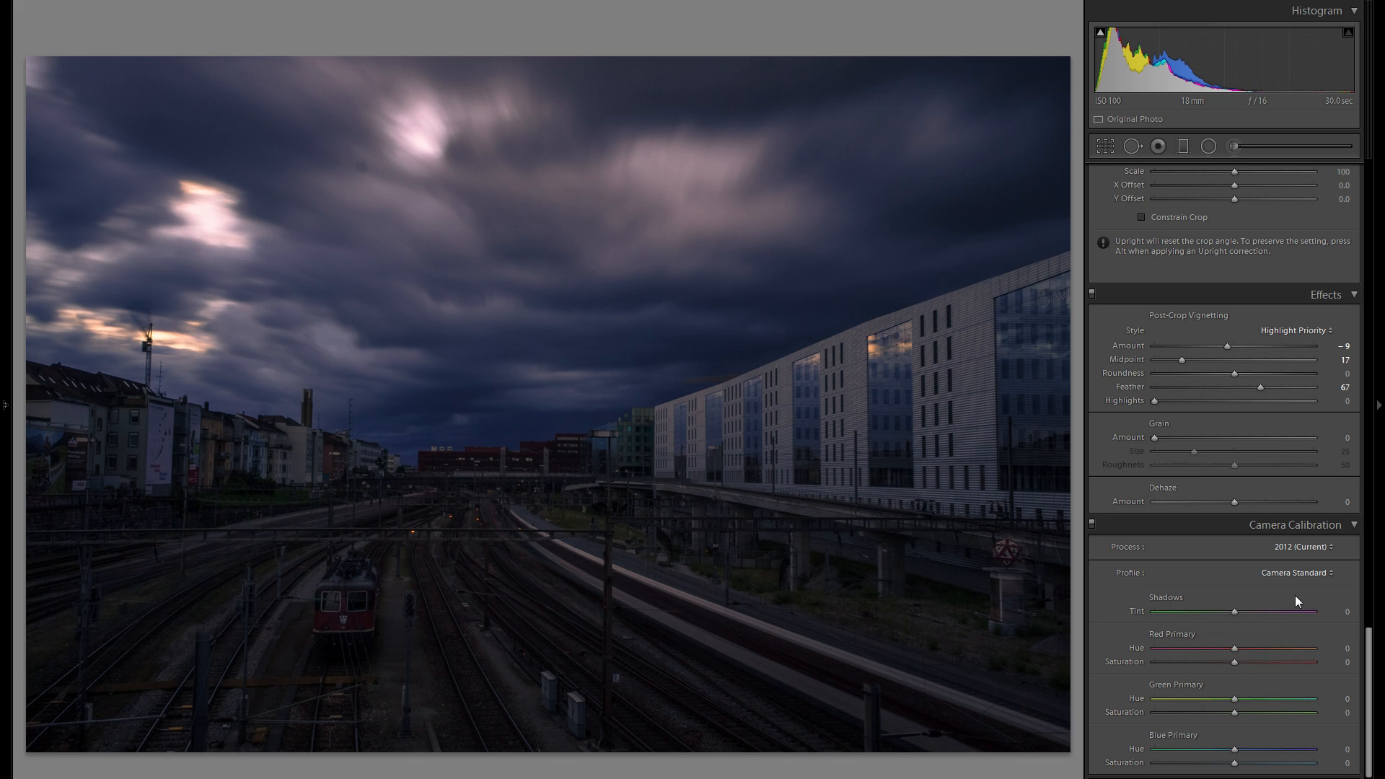
pyautogui.click(1316, 577)
pyautogui.click(1302, 593)
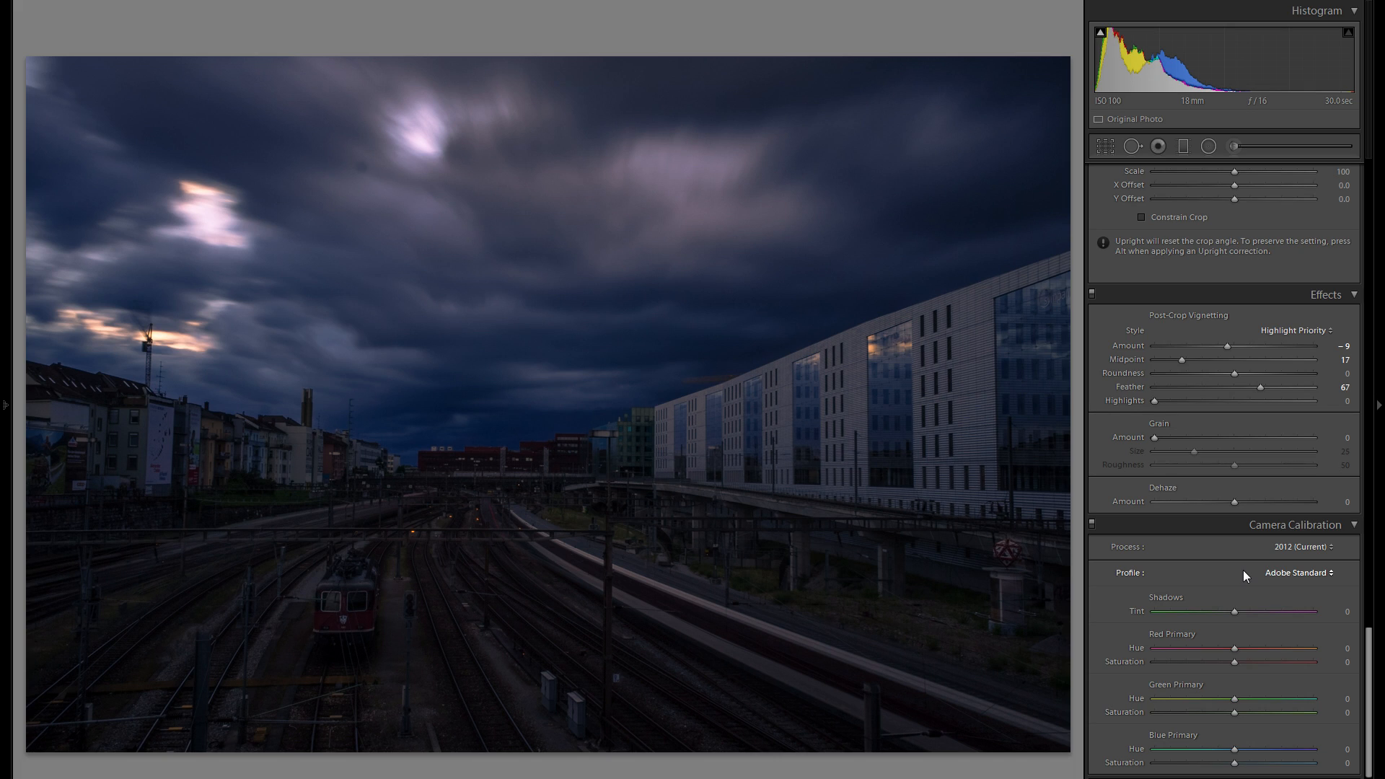
pyautogui.click(1284, 574)
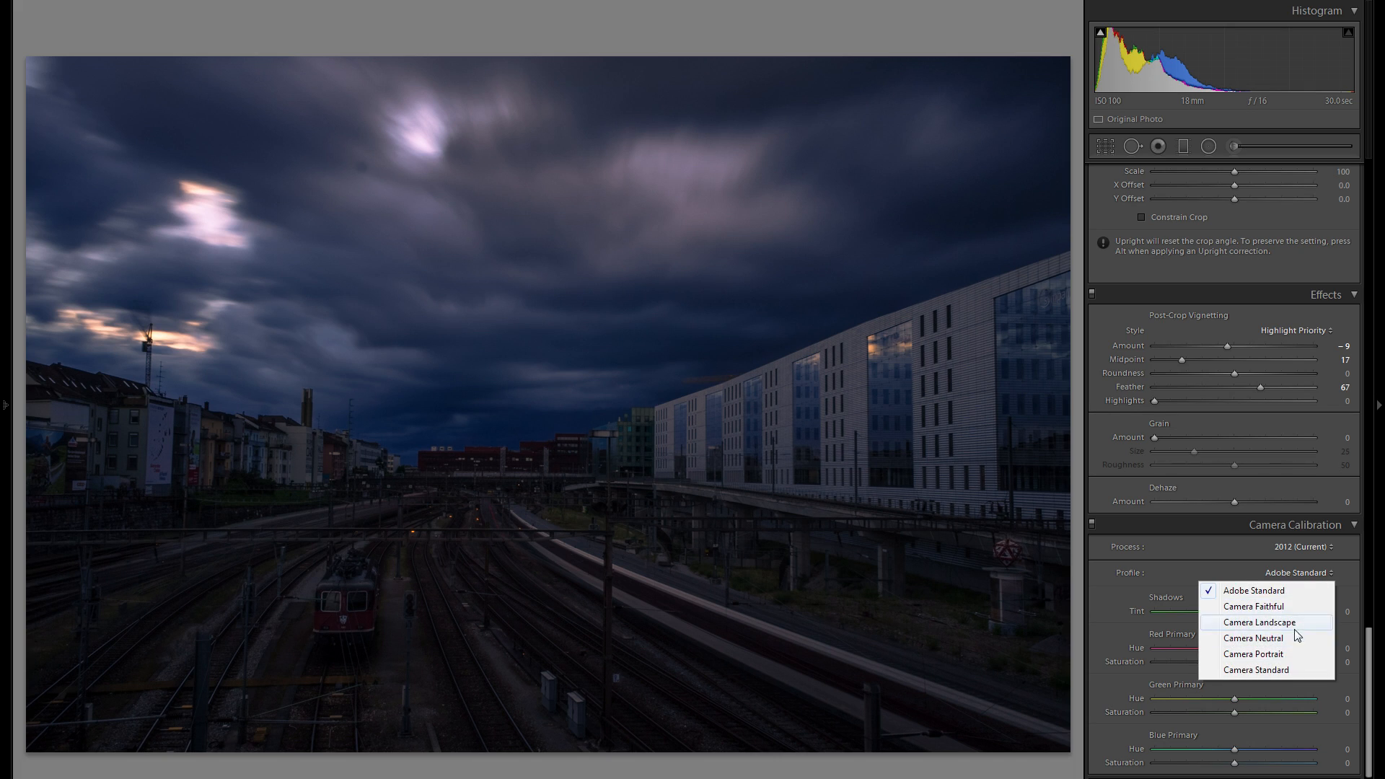
pyautogui.click(1307, 574)
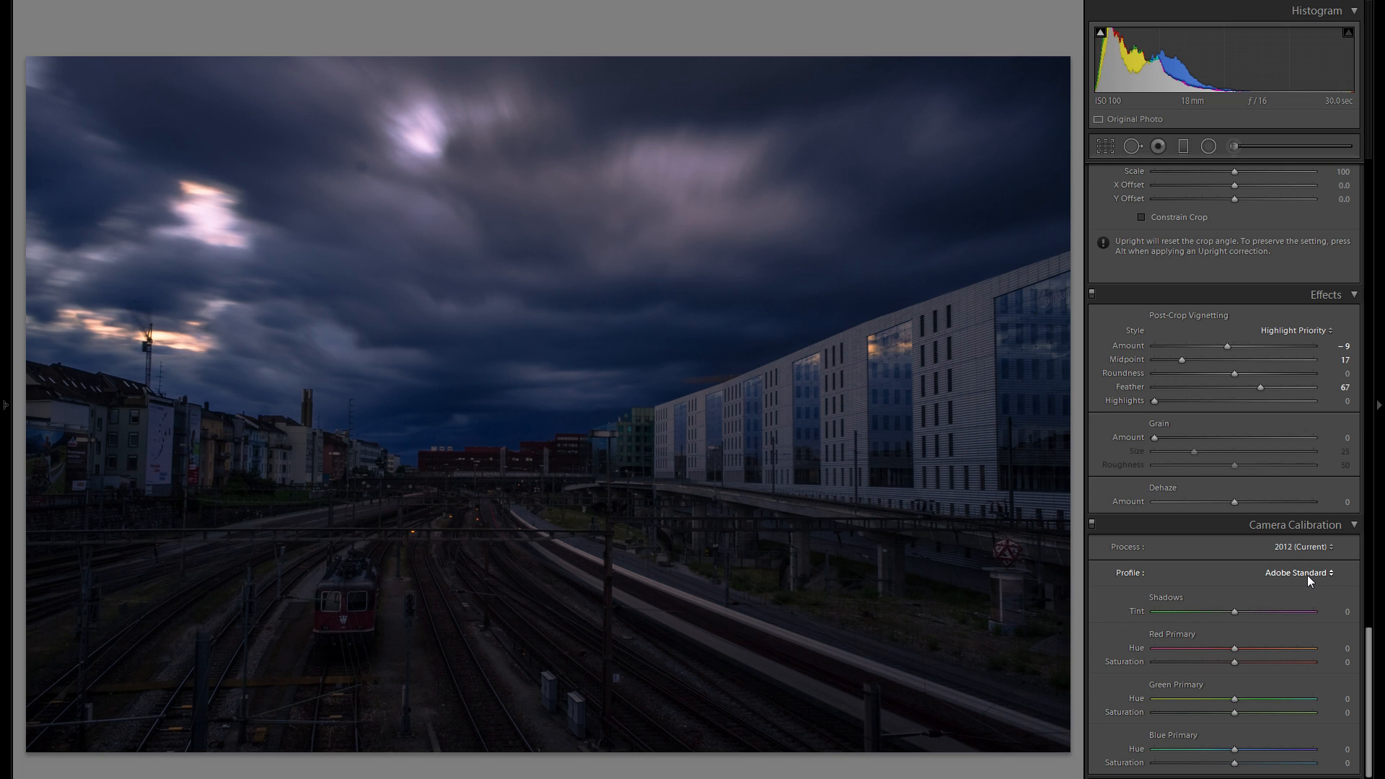
pyautogui.click(1296, 574)
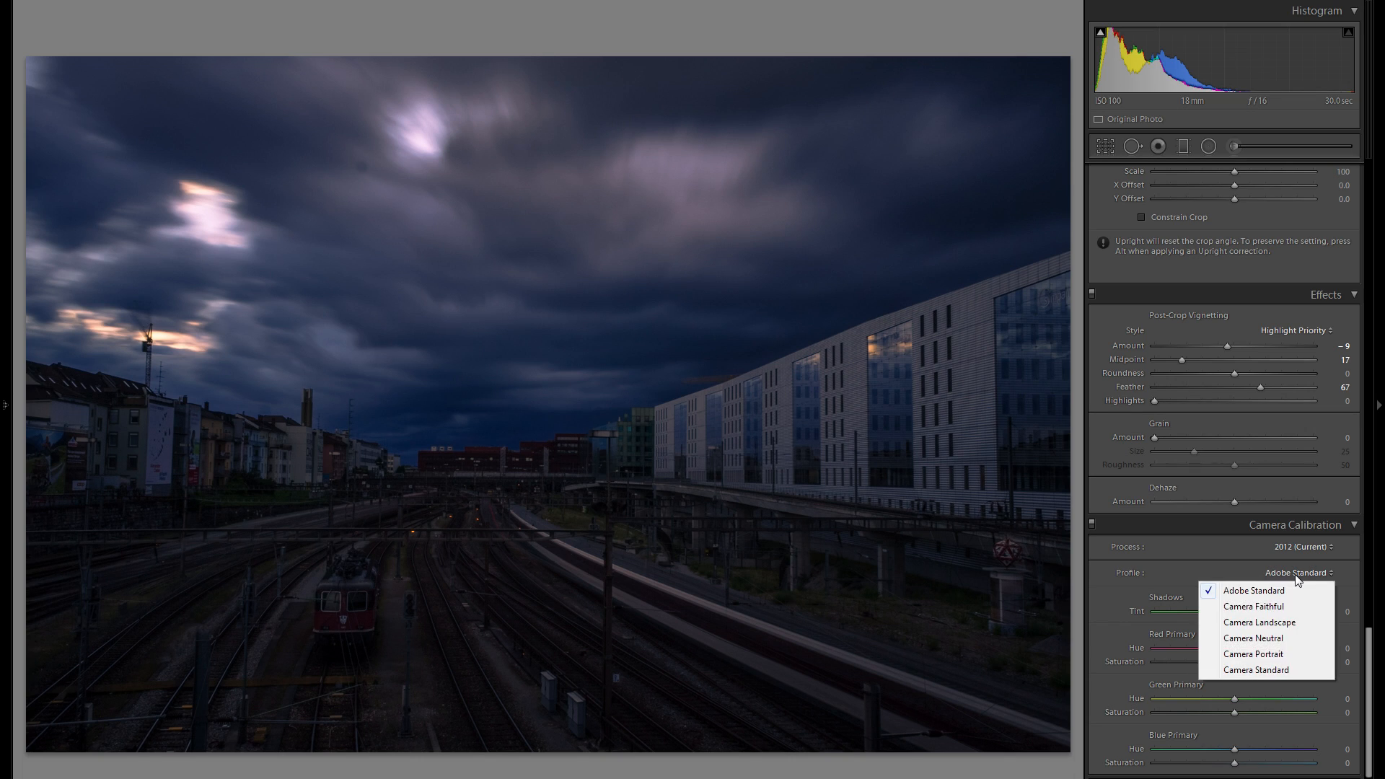
pyautogui.click(1297, 576)
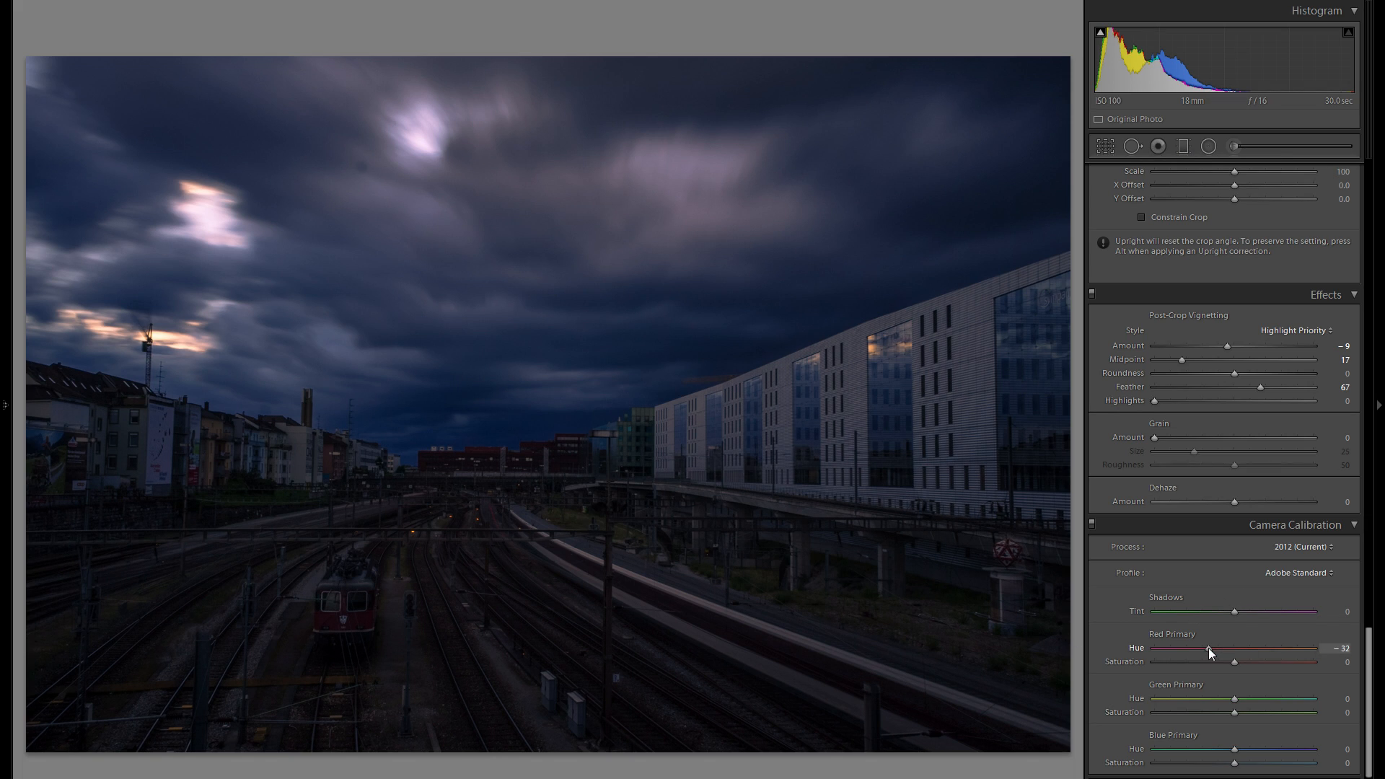
# Adjust the camera calibration to Red Primary Hue −23 and Saturation −6, Green Primary Saturation +28 and Blue Primary Hue +4.
pyautogui.moveTo(1209, 648); pyautogui.dragTo(1150, 651)
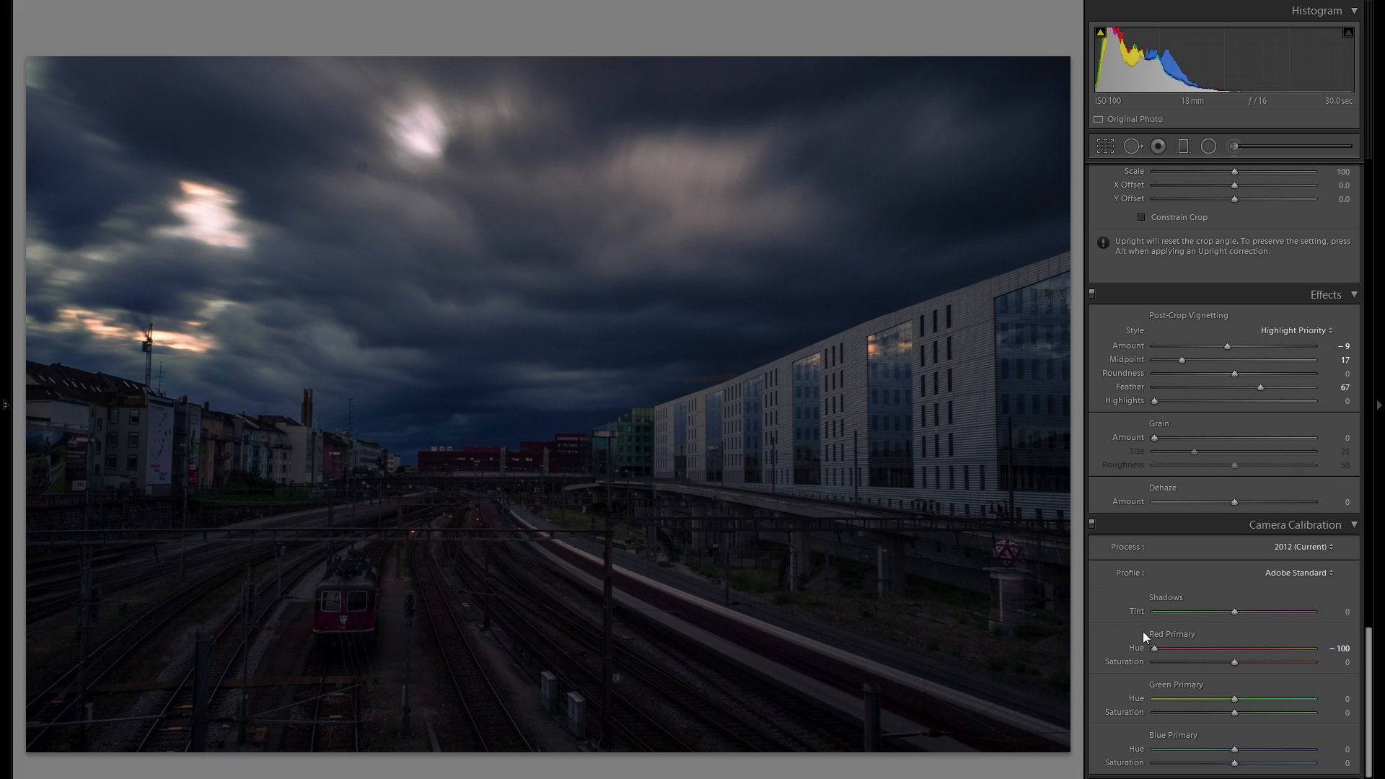
pyautogui.doubleClick(1134, 647)
pyautogui.moveTo(1233, 661)
pyautogui.mouseDown()
pyautogui.moveTo(1203, 664)
pyautogui.moveTo(1278, 665)
pyautogui.moveTo(1247, 665)
pyautogui.mouseUp()
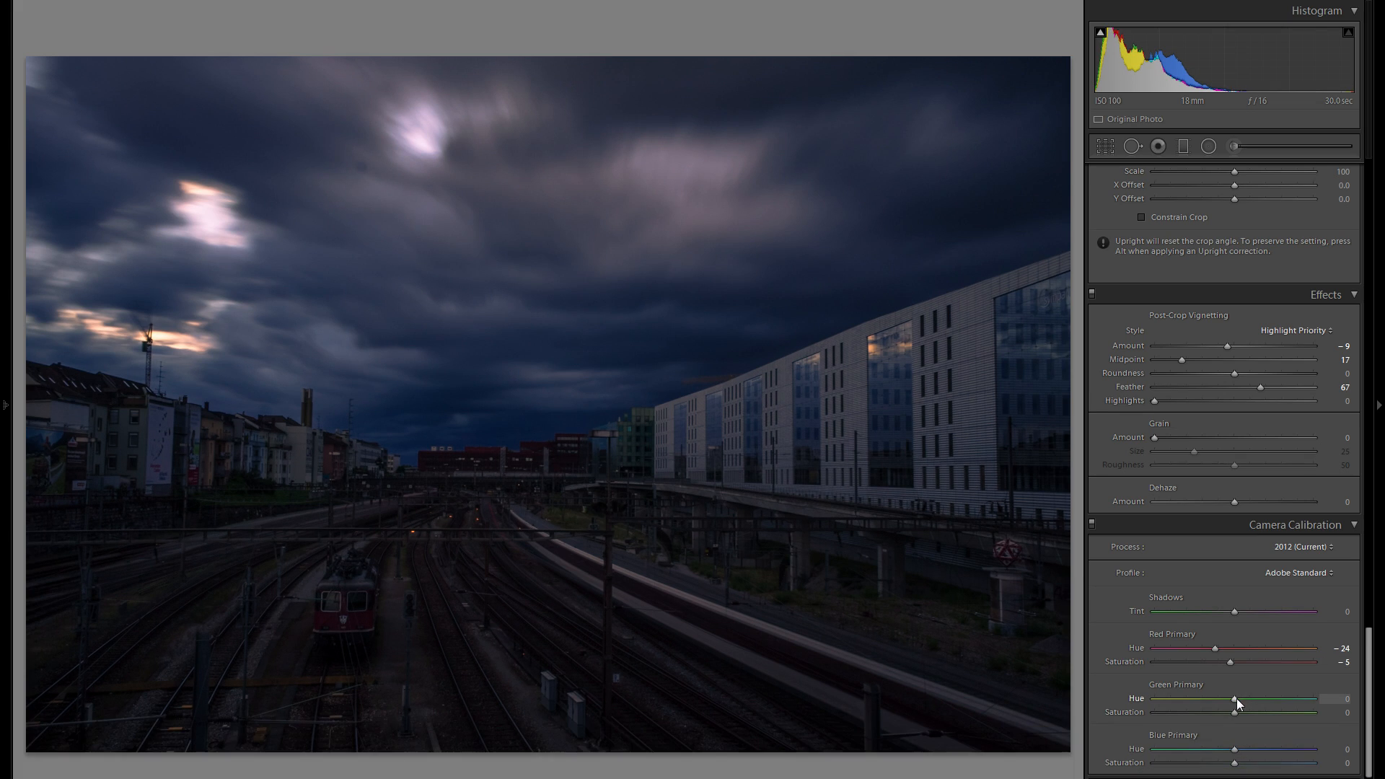
pyautogui.moveTo(1235, 698); pyautogui.dragTo(1227, 700)
pyautogui.doubleClick(1214, 699)
# Compare the photo with the camera calibration adjustments switched off and on.
pyautogui.click(1093, 524)
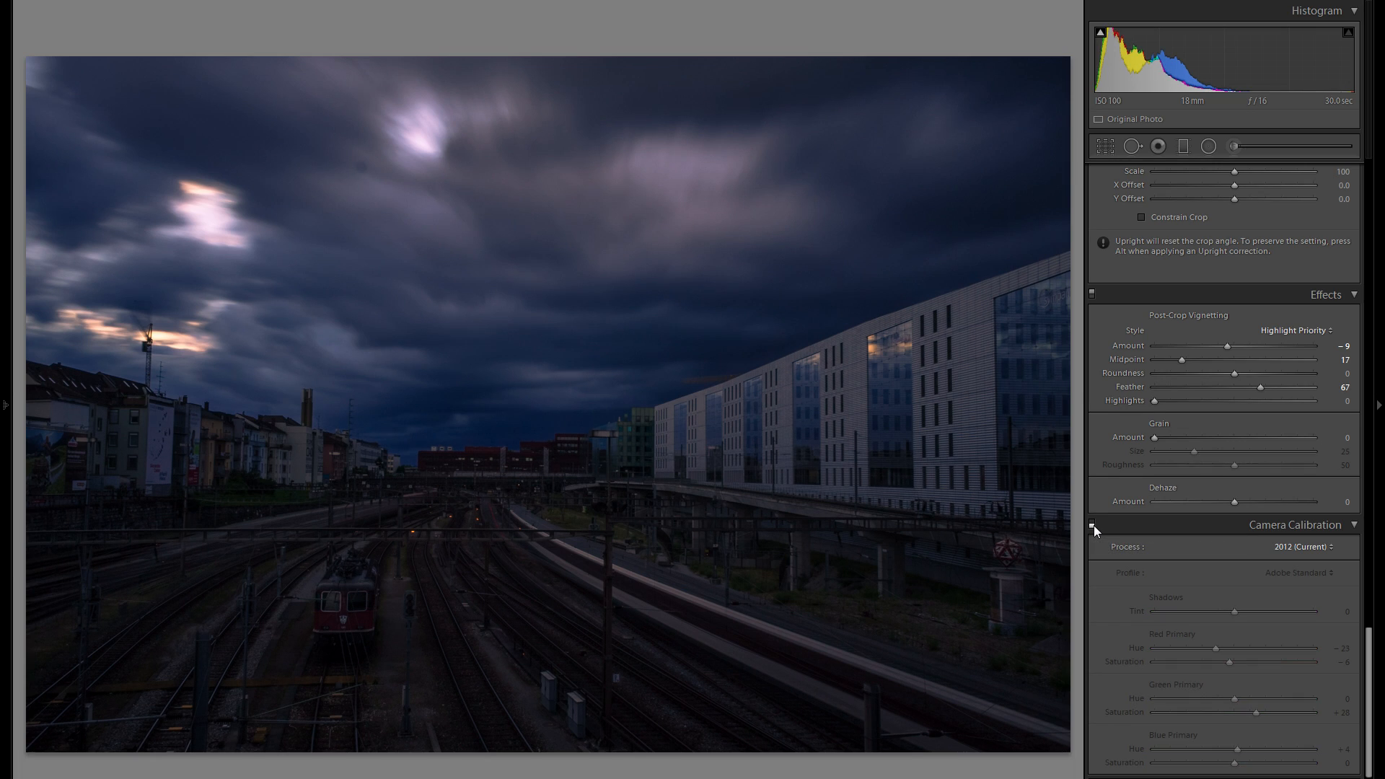
pyautogui.click(1093, 524)
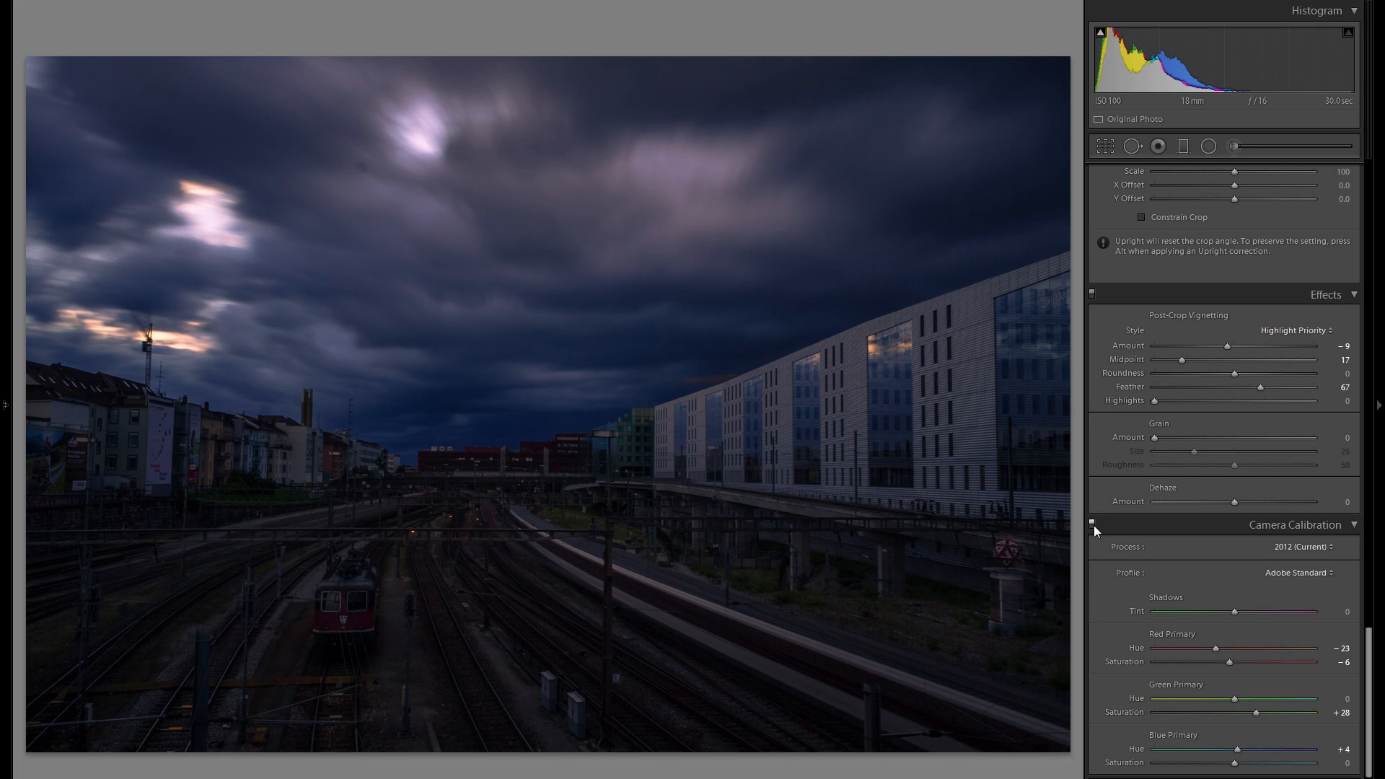
pyautogui.click(1092, 524)
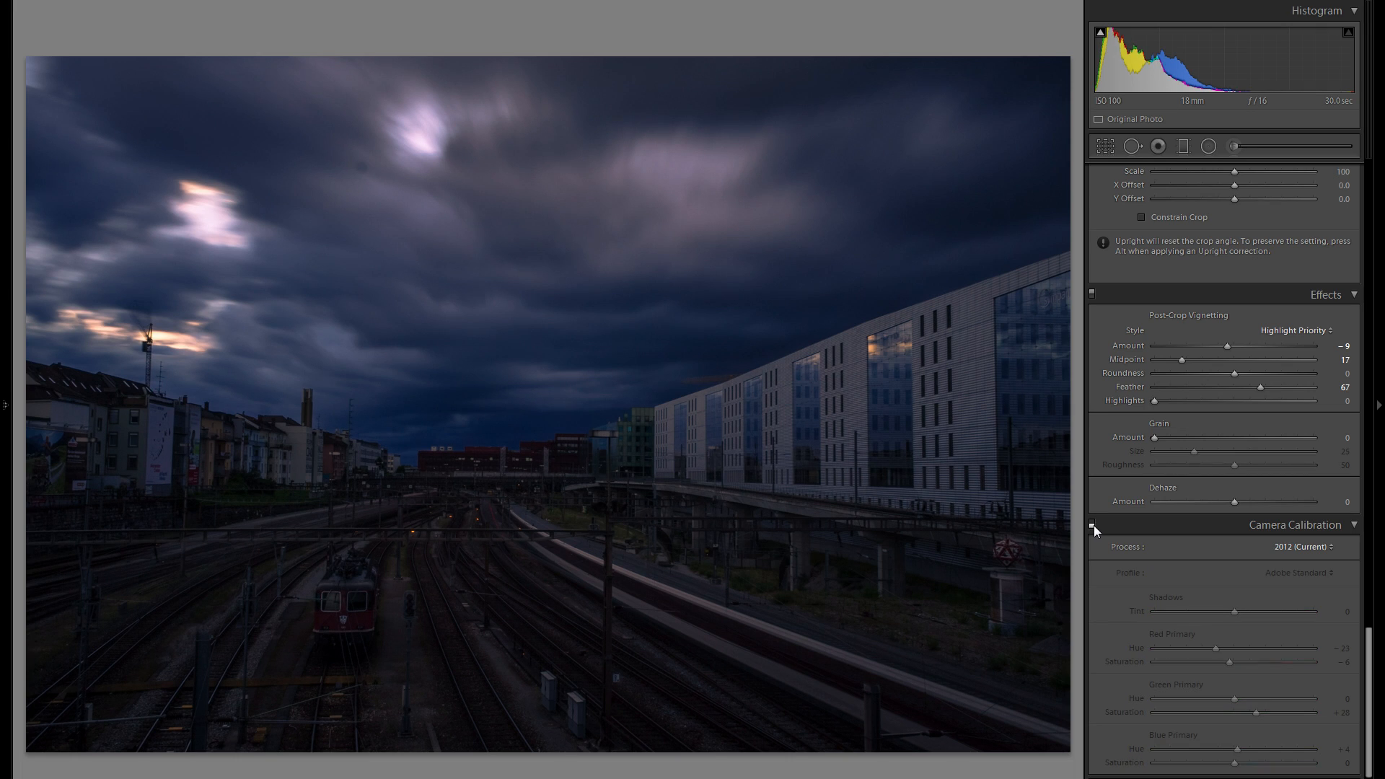
pyautogui.click(1093, 524)
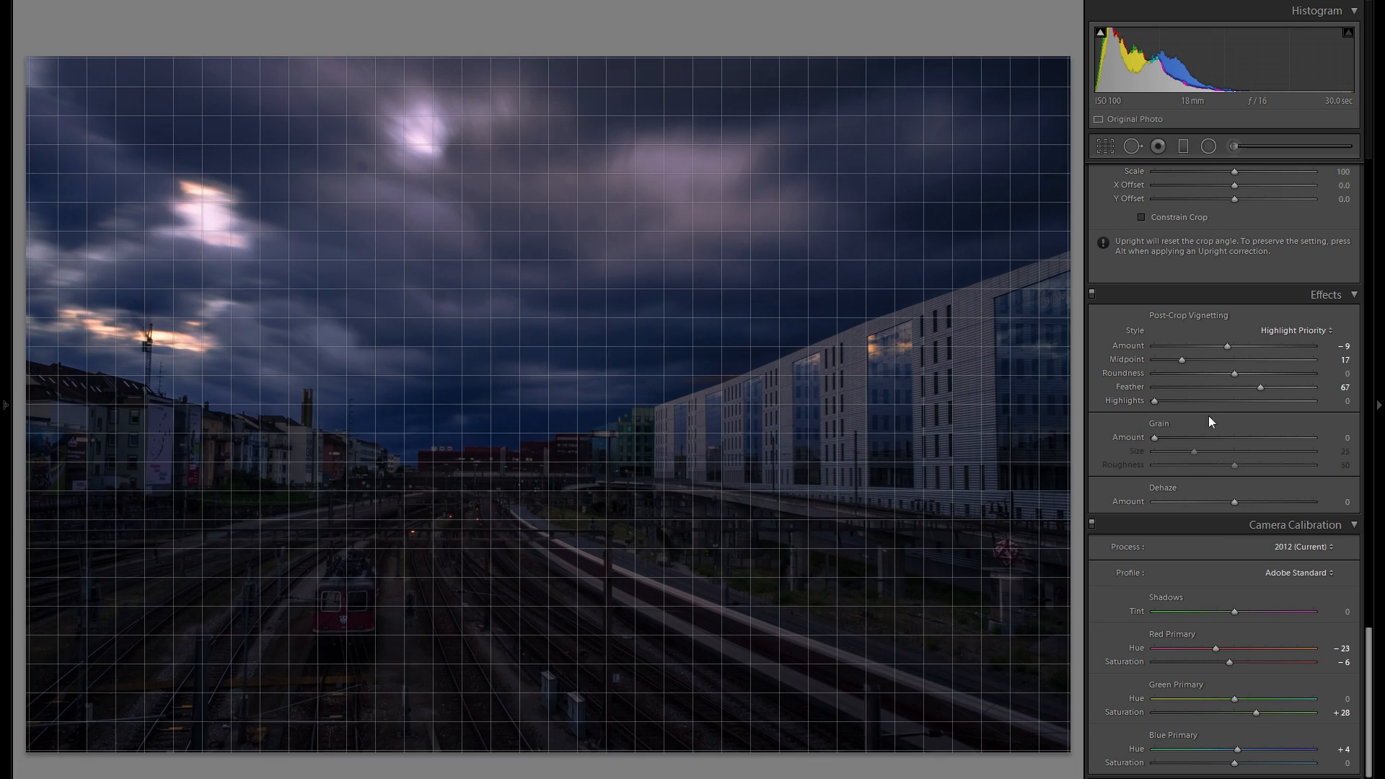
# Compare the original and edited photo side by side, examining the tracks, red buildings and sky up close, and return to the single view.
pyautogui.press('y')
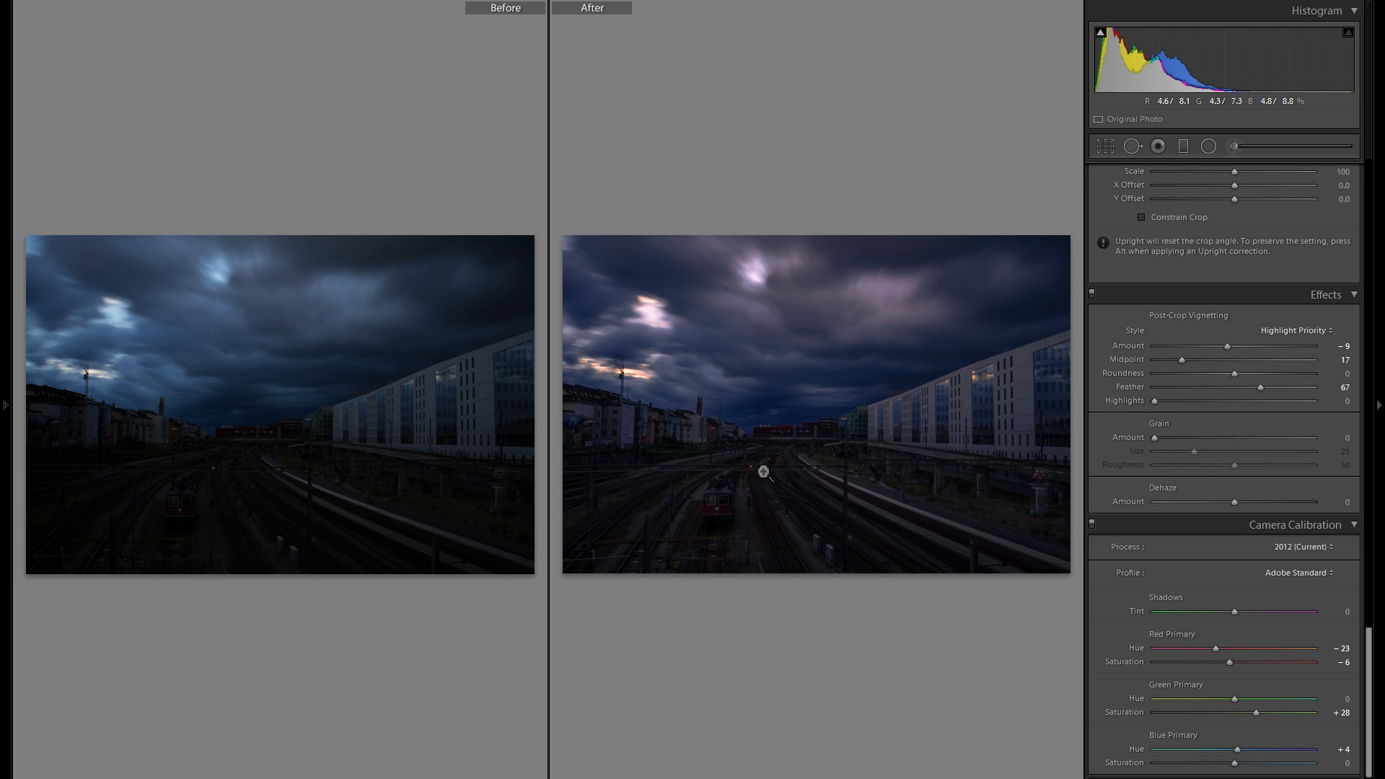
pyautogui.click(741, 477)
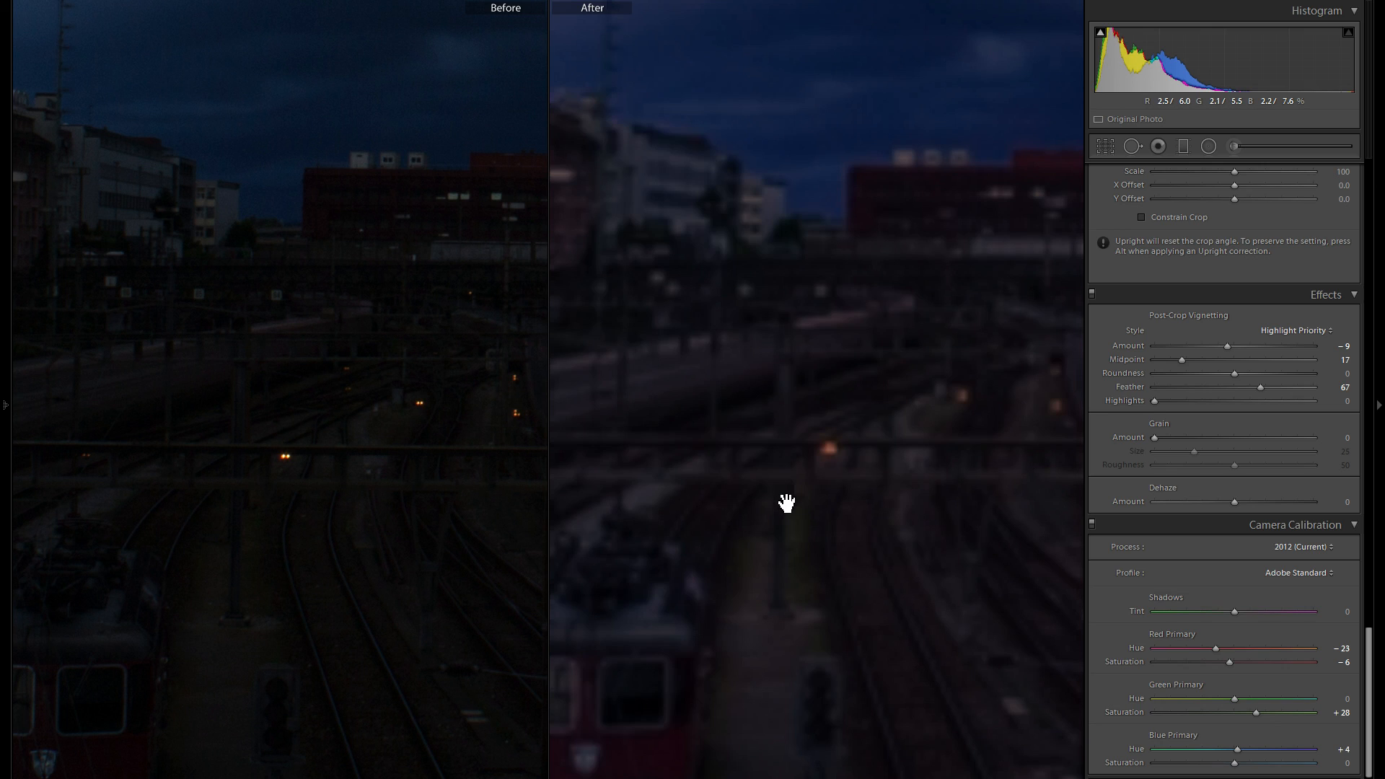
pyautogui.moveTo(857, 523); pyautogui.dragTo(584, 375)
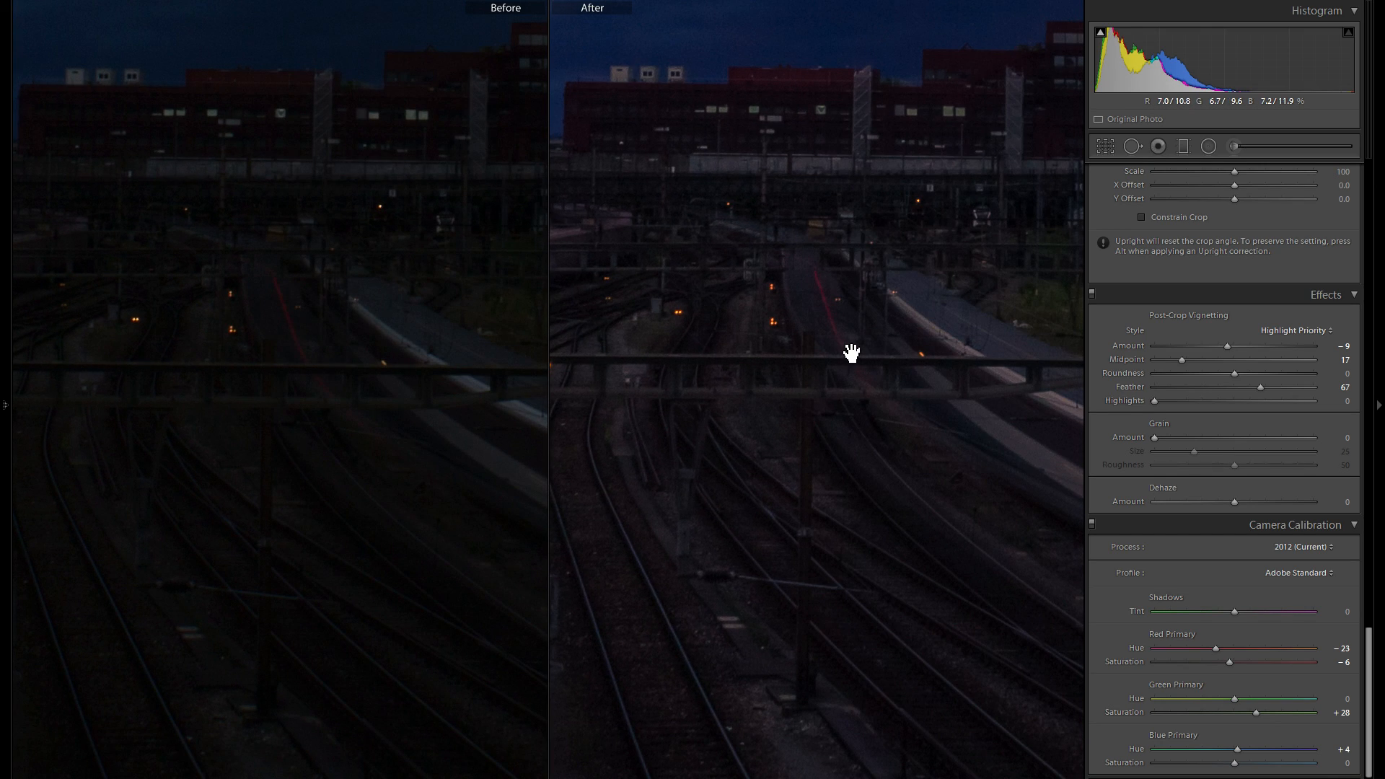
pyautogui.moveTo(859, 349); pyautogui.dragTo(766, 446)
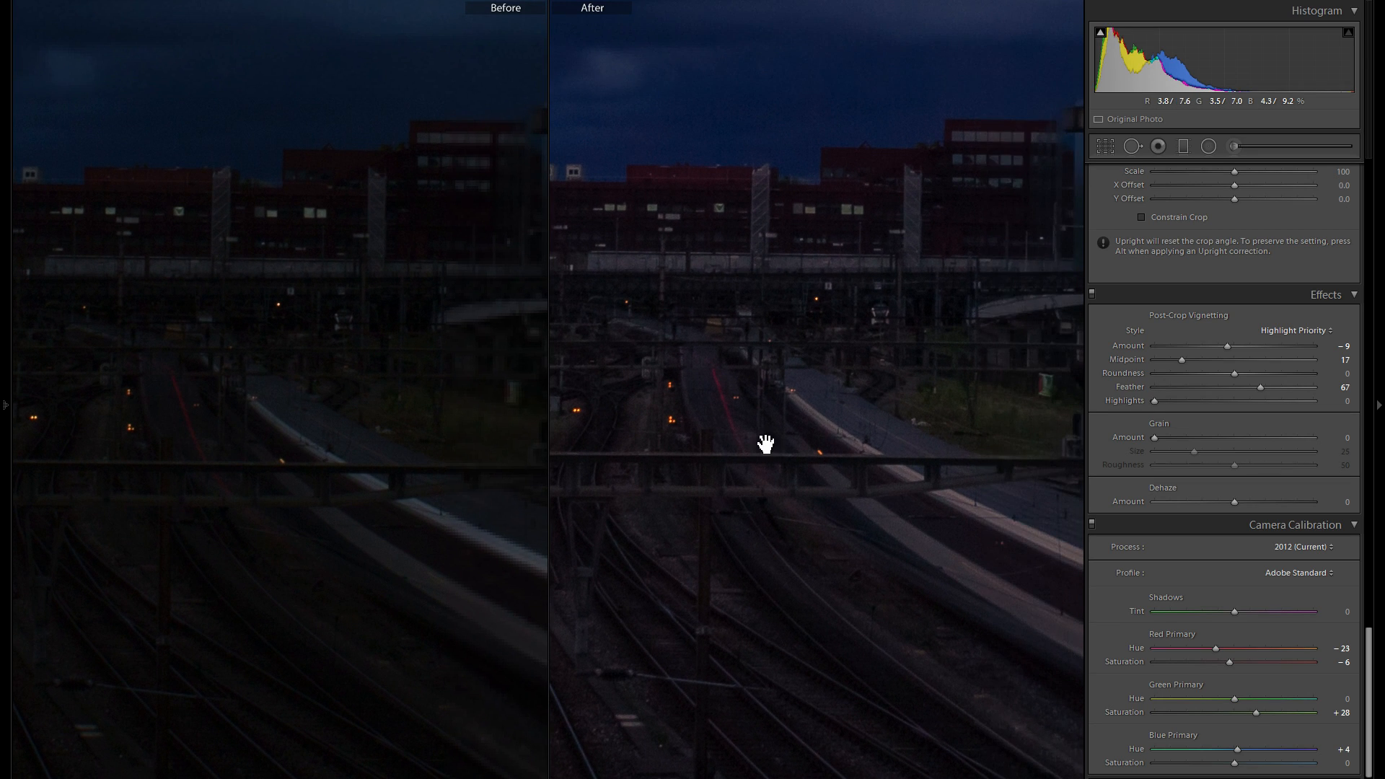
pyautogui.moveTo(677, 367); pyautogui.dragTo(764, 518)
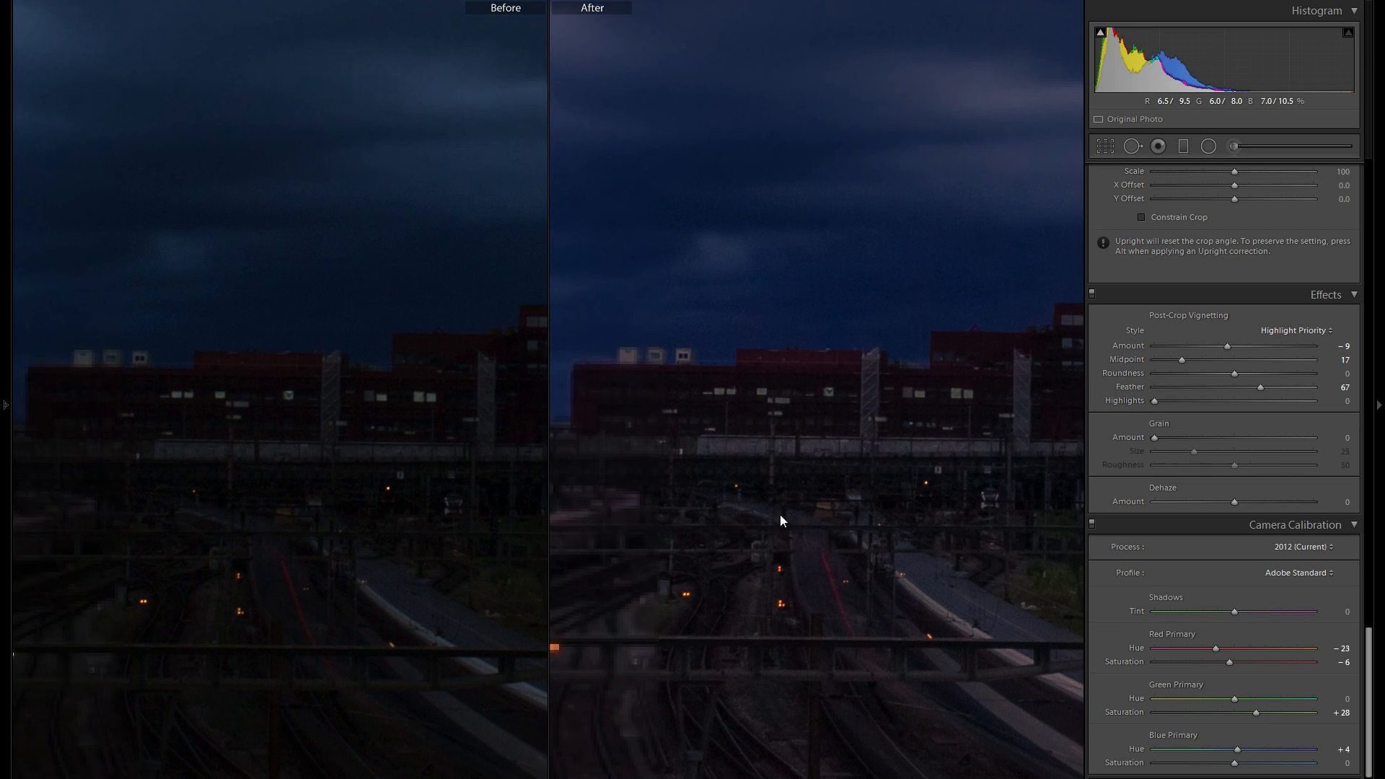
pyautogui.moveTo(721, 324); pyautogui.dragTo(787, 610)
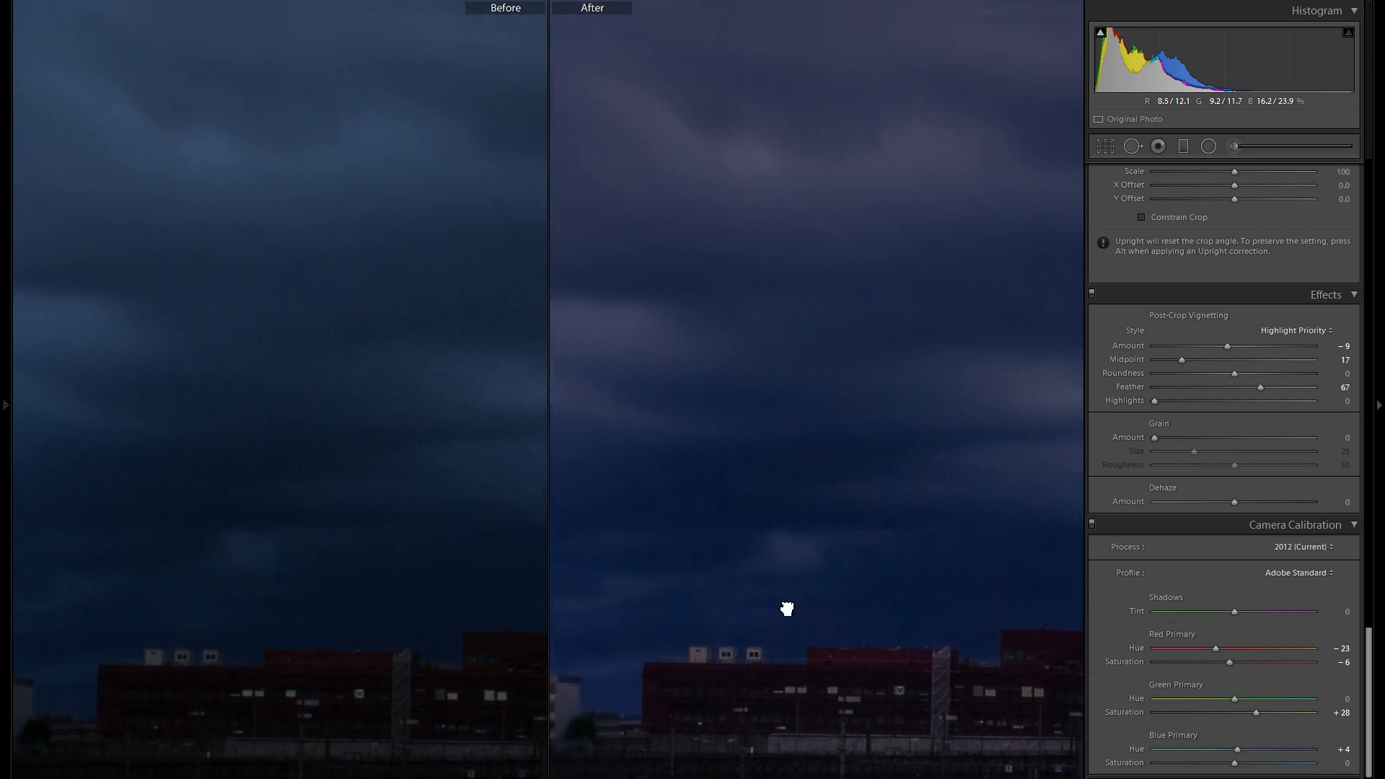
pyautogui.click(796, 293)
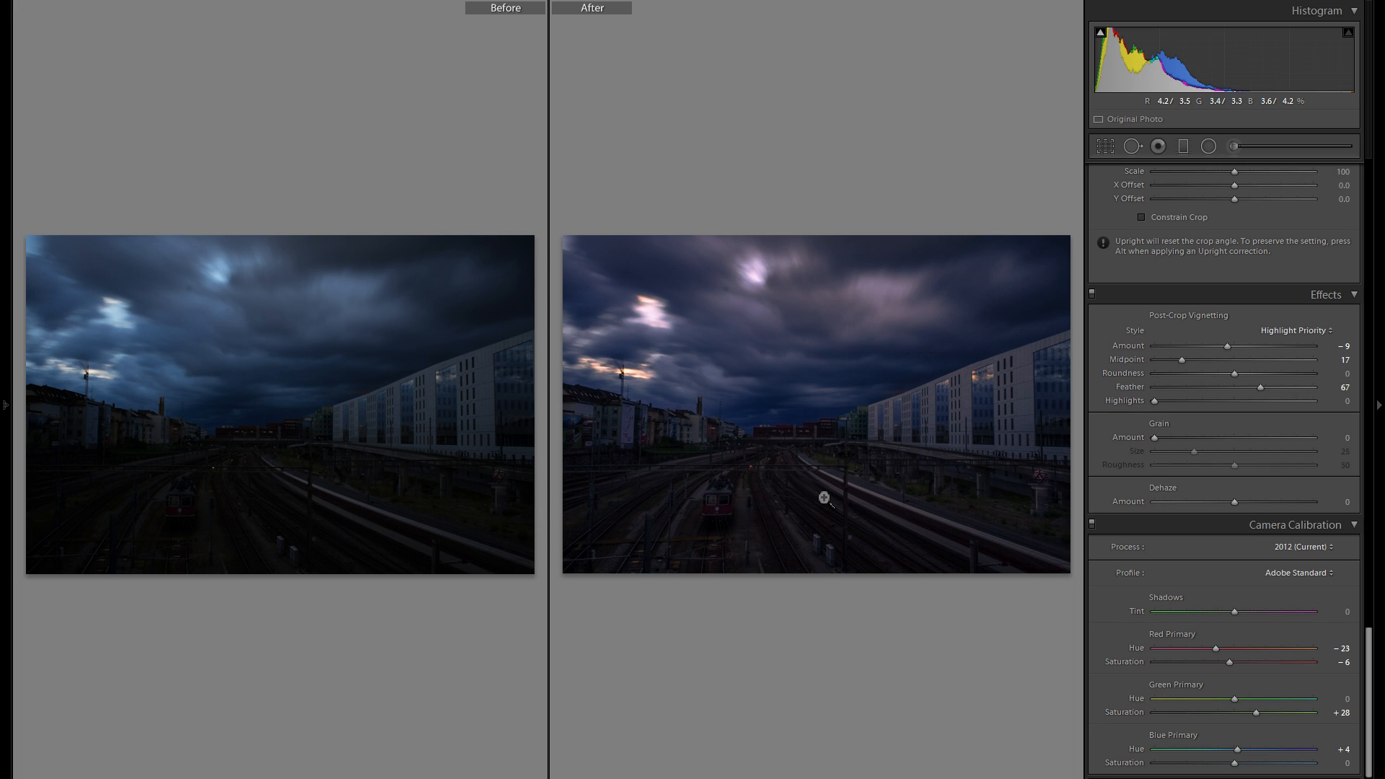
pyautogui.press('y')
pyautogui.scroll(6, 1170, 449)
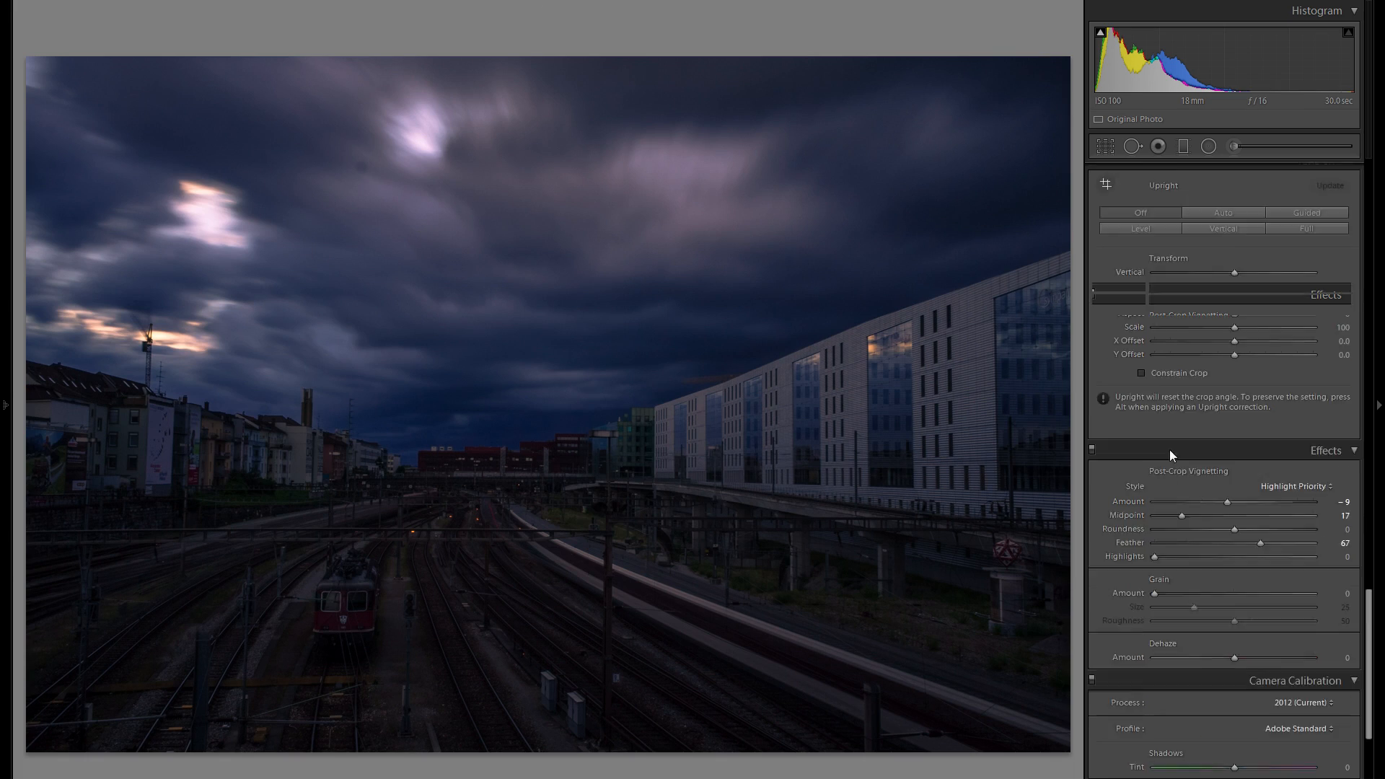
# Add a horizontal graduated filter over the railway tracks in the foreground, with Exposure −0.45, fading out near the overhead wires.
pyautogui.scroll(5, 1228, 317)
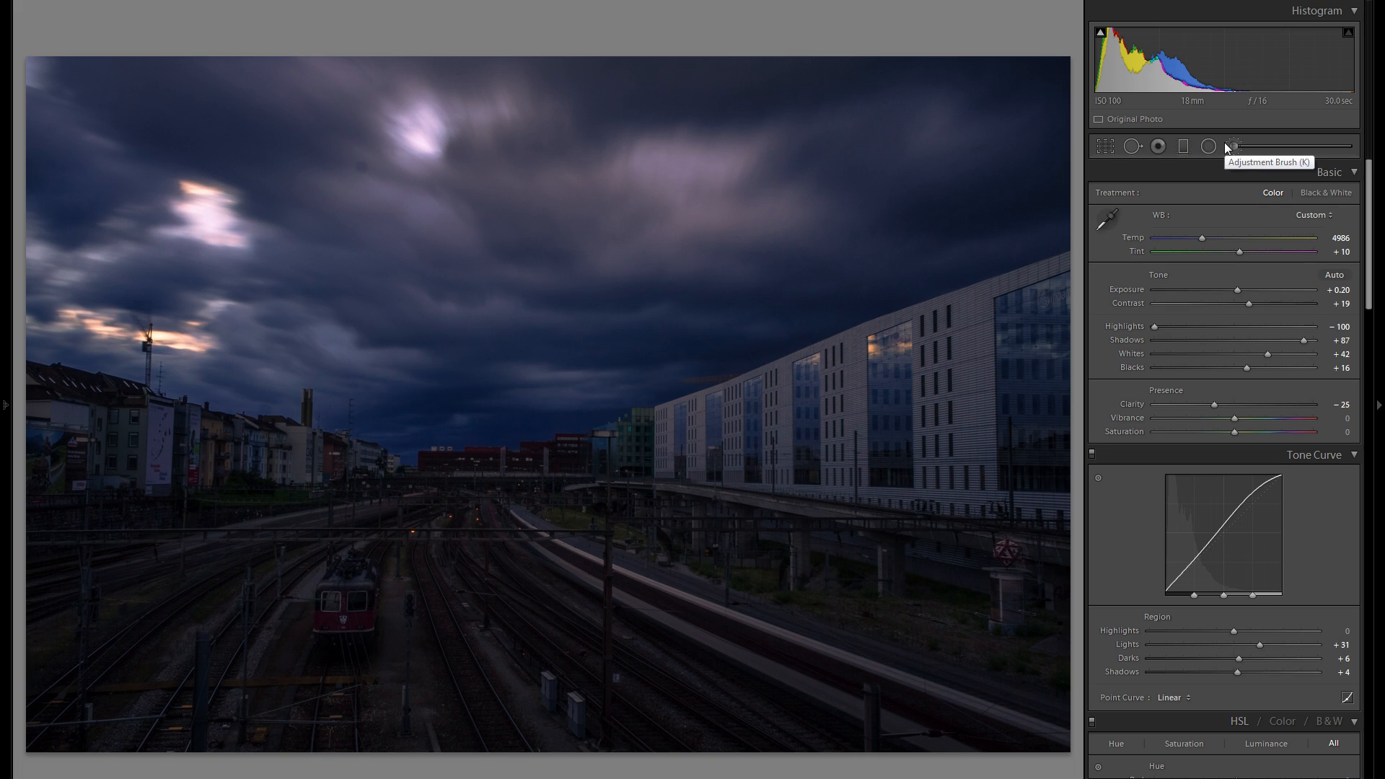
pyautogui.click(1187, 145)
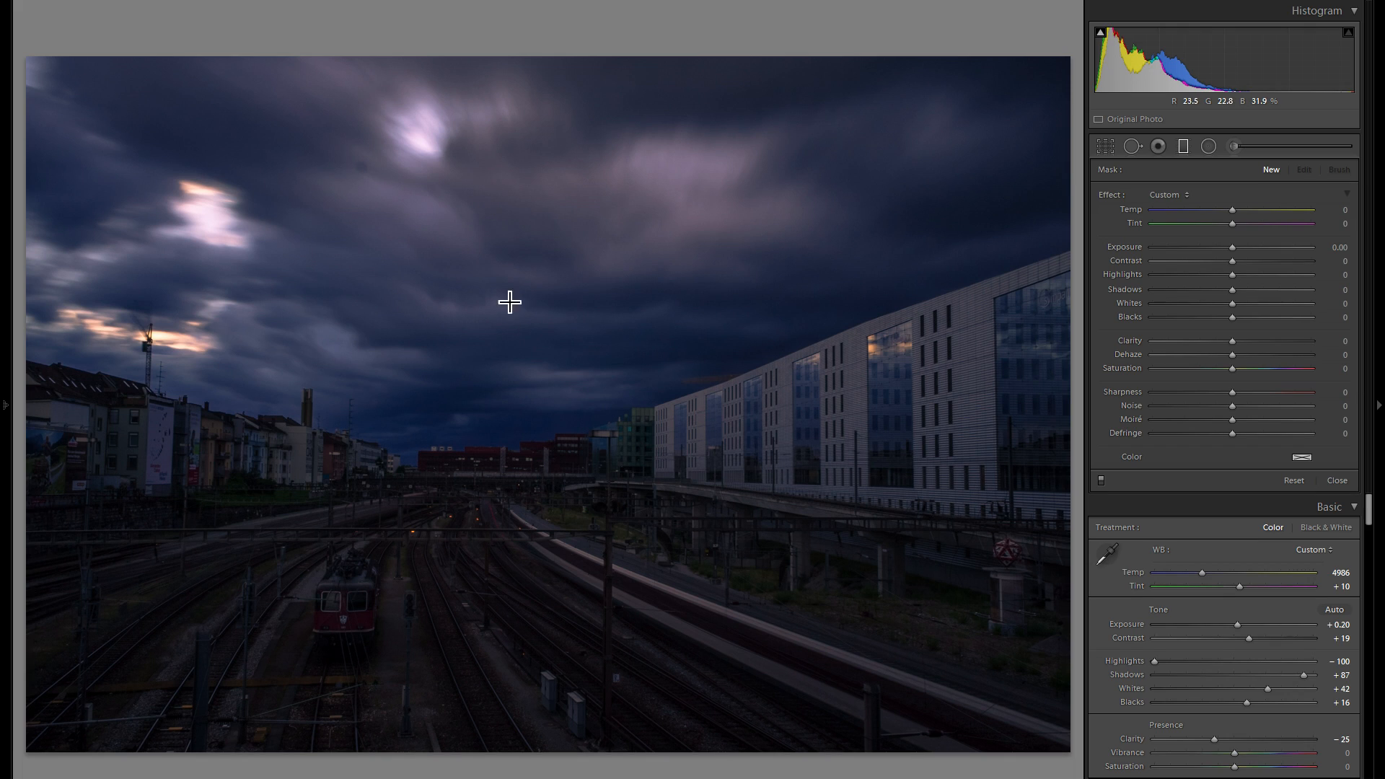
pyautogui.moveTo(479, 717); pyautogui.dragTo(470, 560)
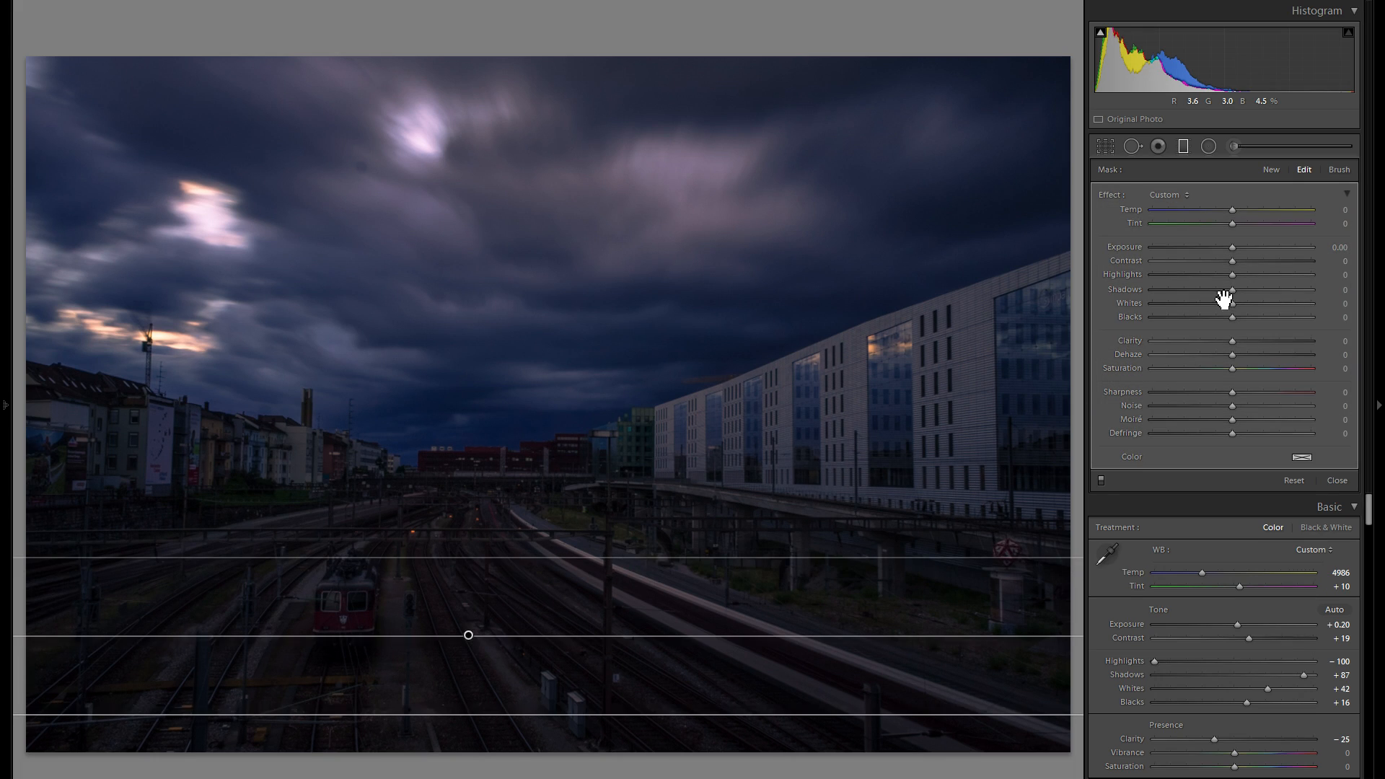
pyautogui.moveTo(1217, 243); pyautogui.dragTo(1222, 247)
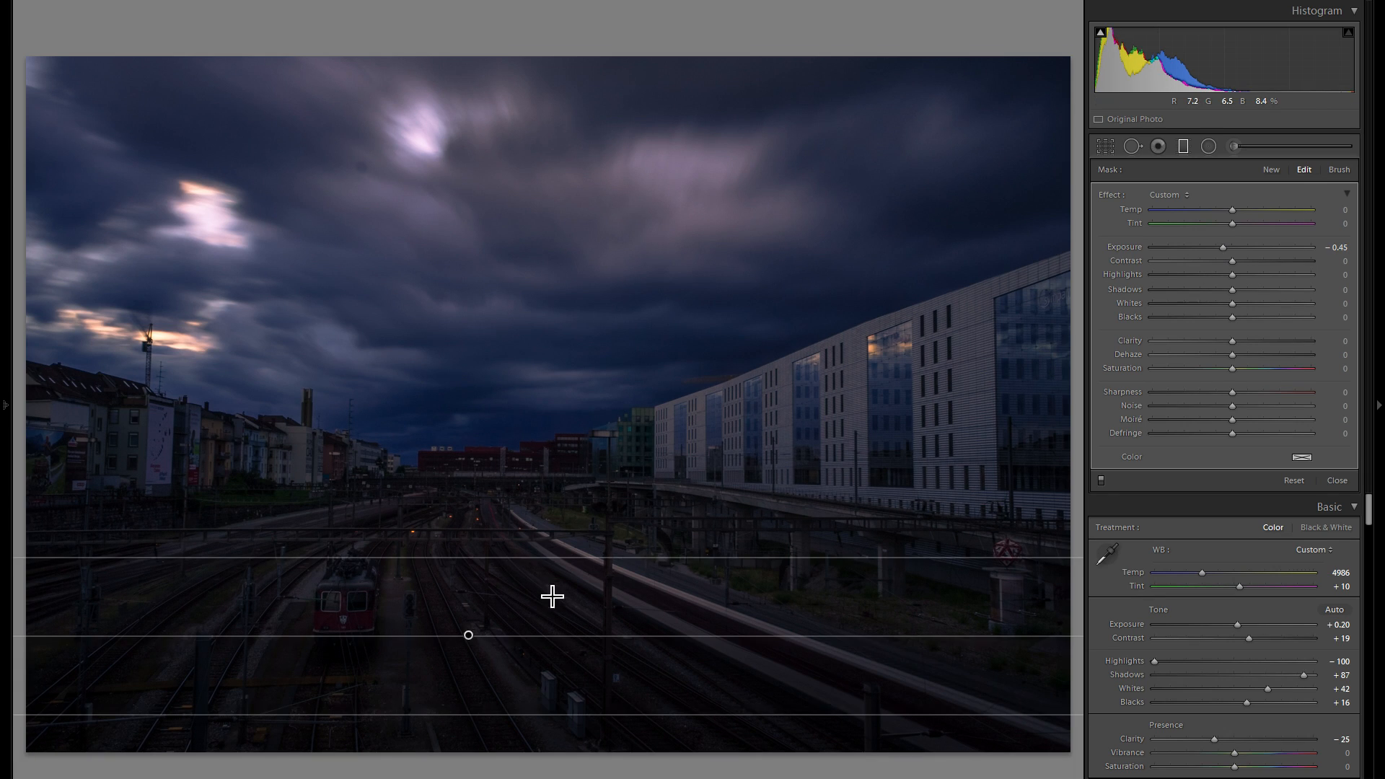
pyautogui.moveTo(554, 563); pyautogui.dragTo(553, 517)
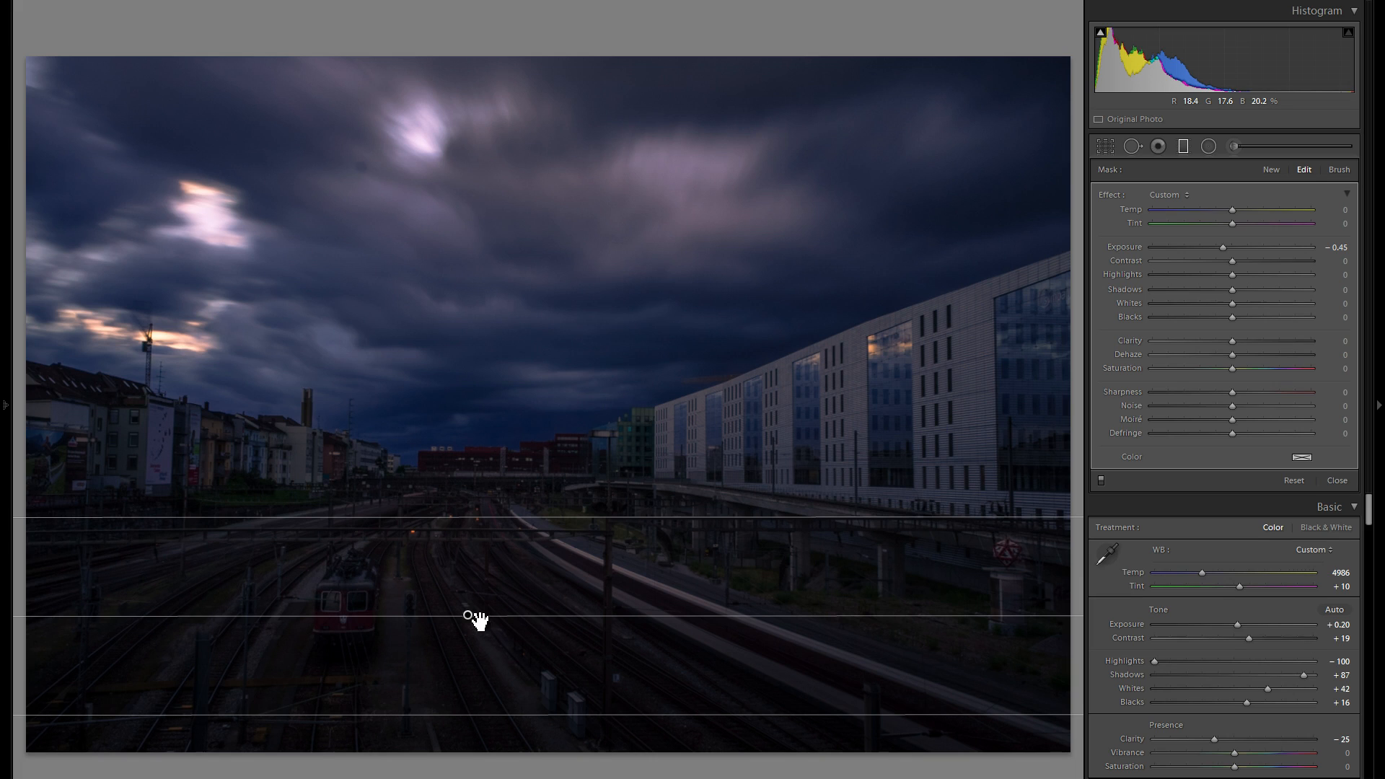
pyautogui.moveTo(473, 615); pyautogui.dragTo(473, 631)
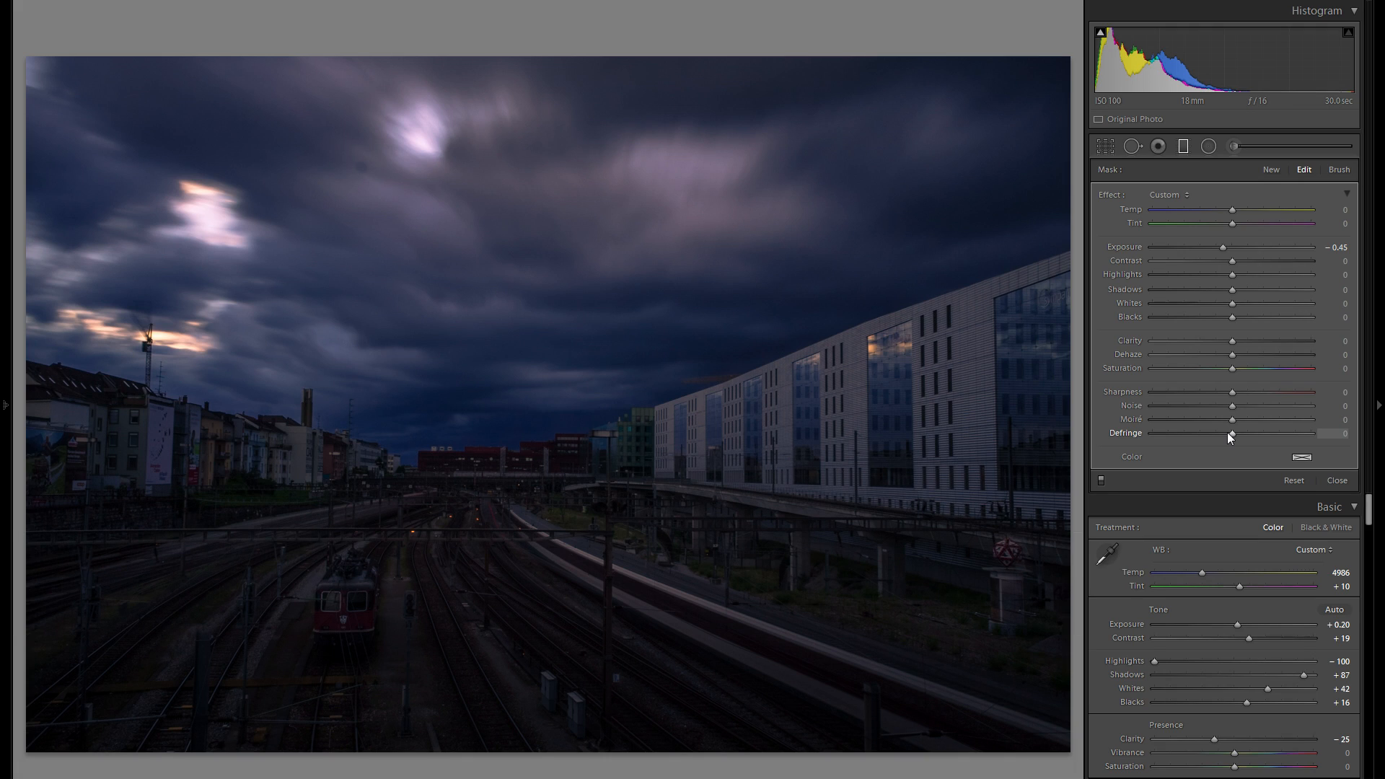
# Compare the photo with the foreground graduated filter switched off and on.
pyautogui.click(1102, 480)
pyautogui.click(1102, 480)
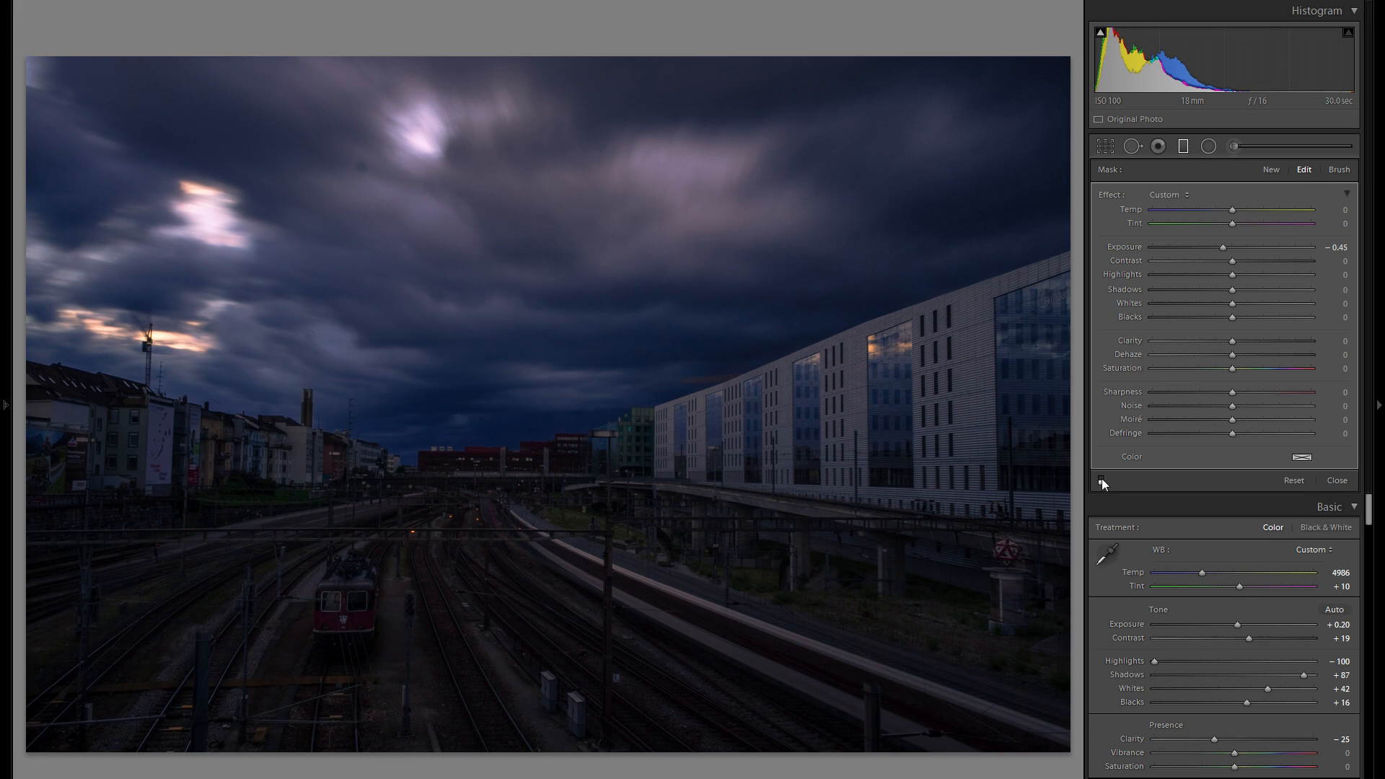
pyautogui.click(1102, 480)
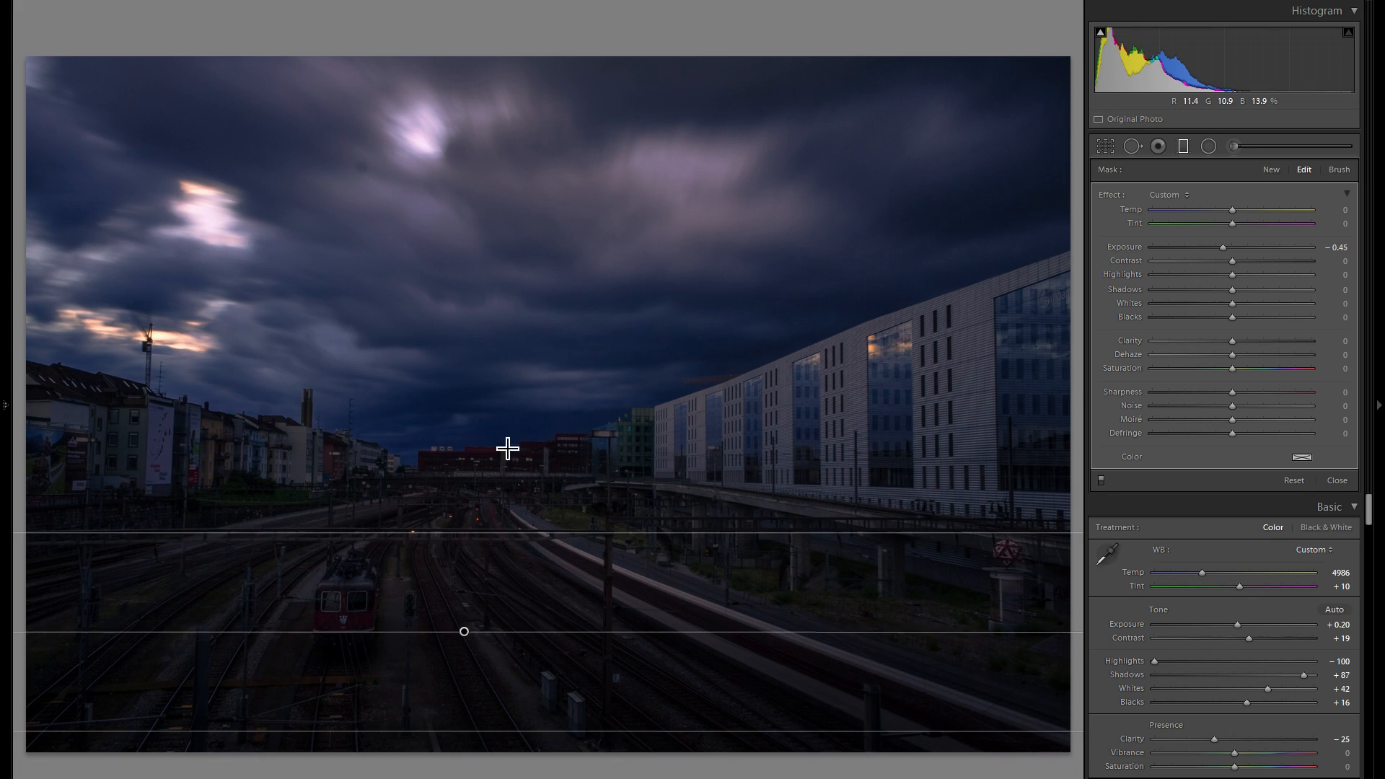
pyautogui.click(1101, 481)
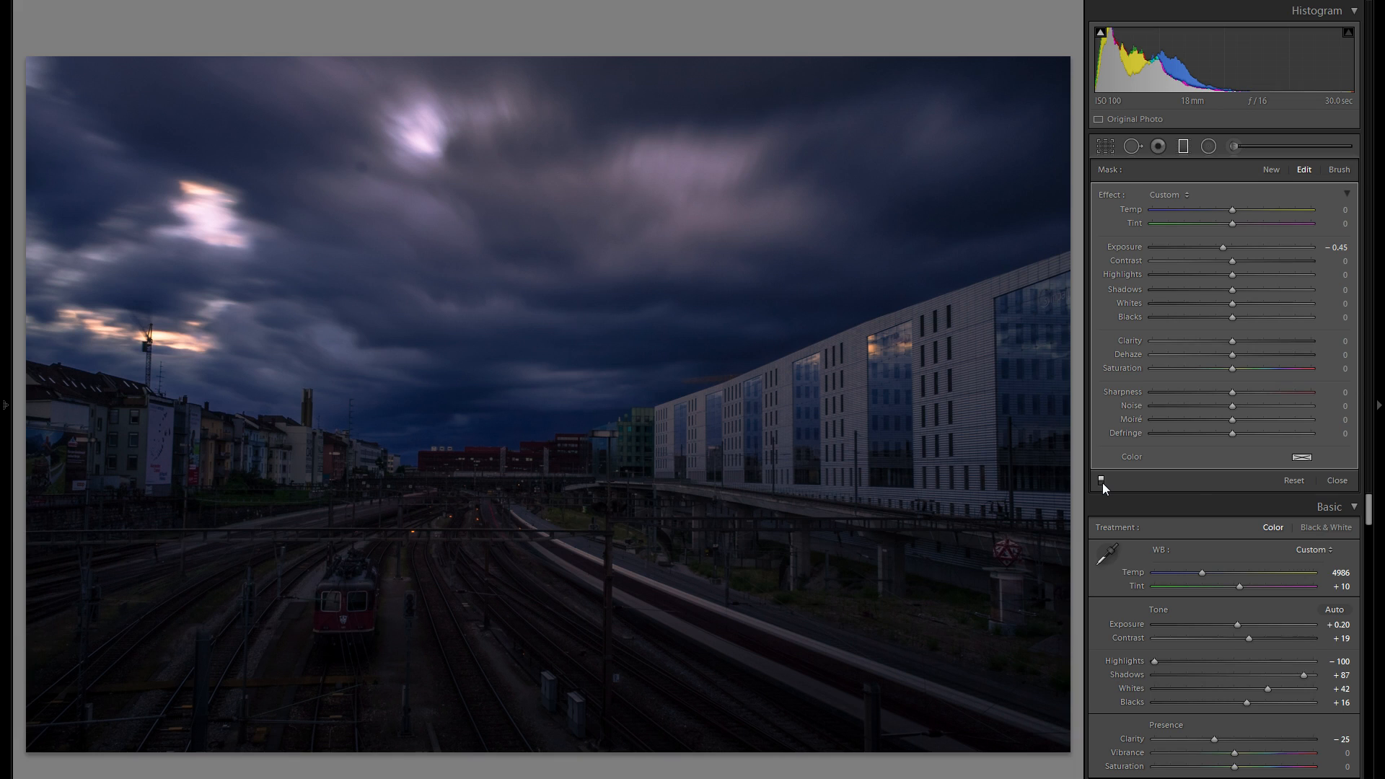
# Add a second graduated filter with Exposure −0.38 and rotate and position it nearly horizontally across the upper sky.
pyautogui.click(1271, 172)
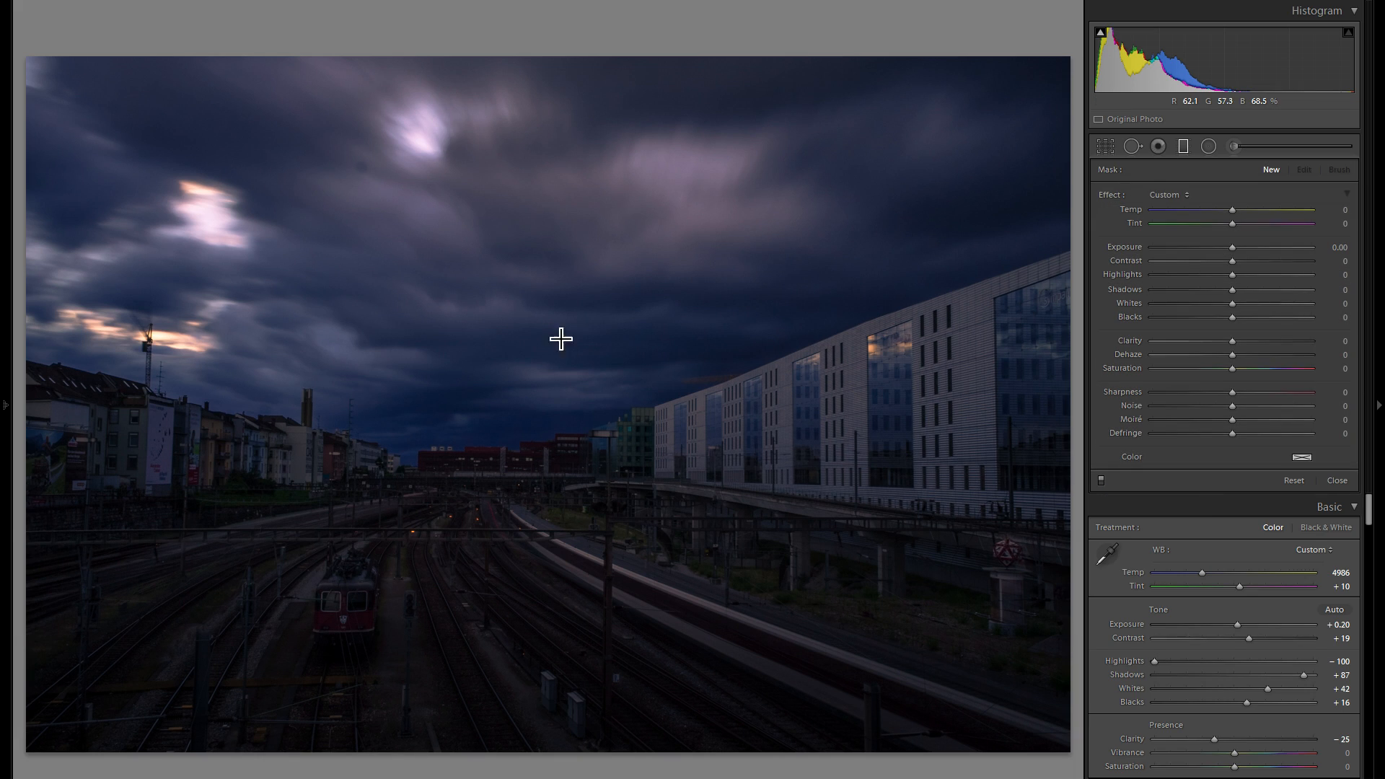
pyautogui.moveTo(588, 400); pyautogui.dragTo(605, 448)
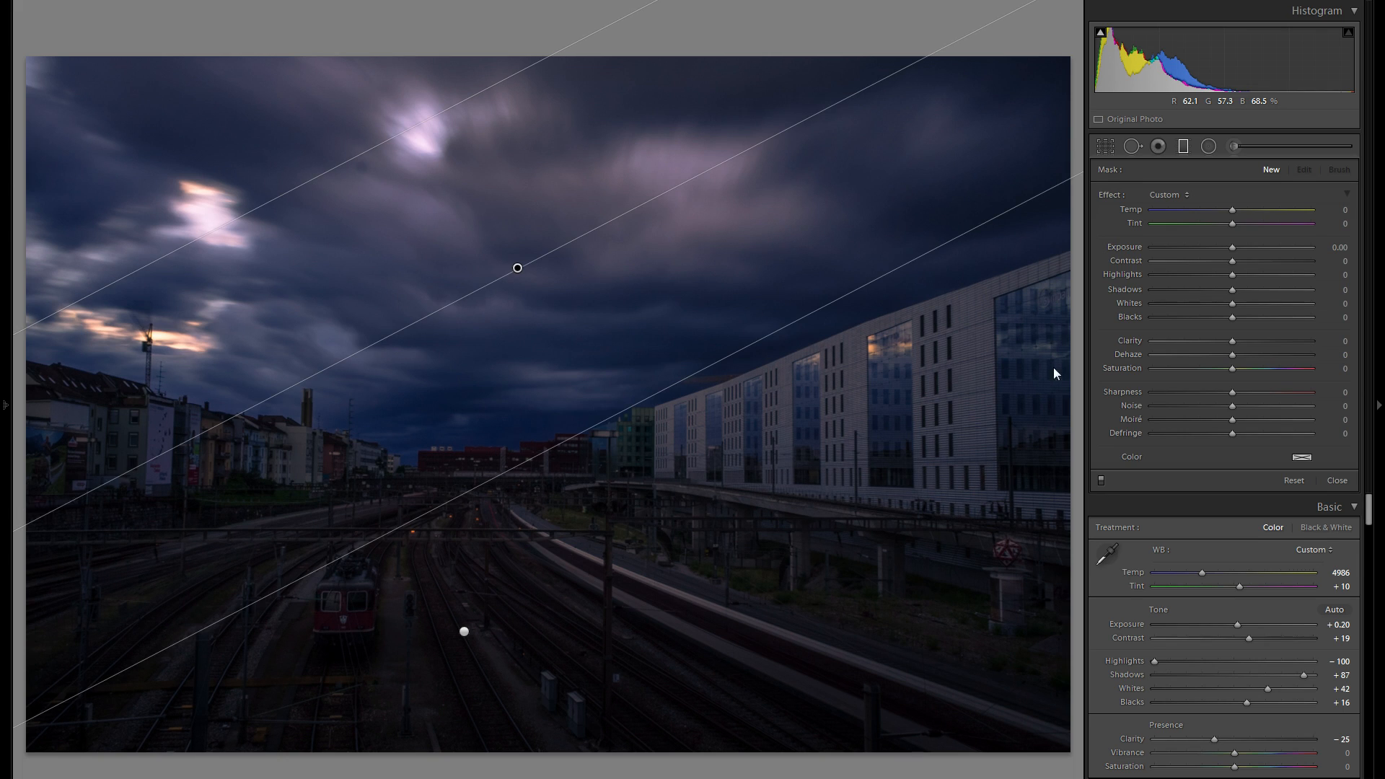
pyautogui.click(1222, 247)
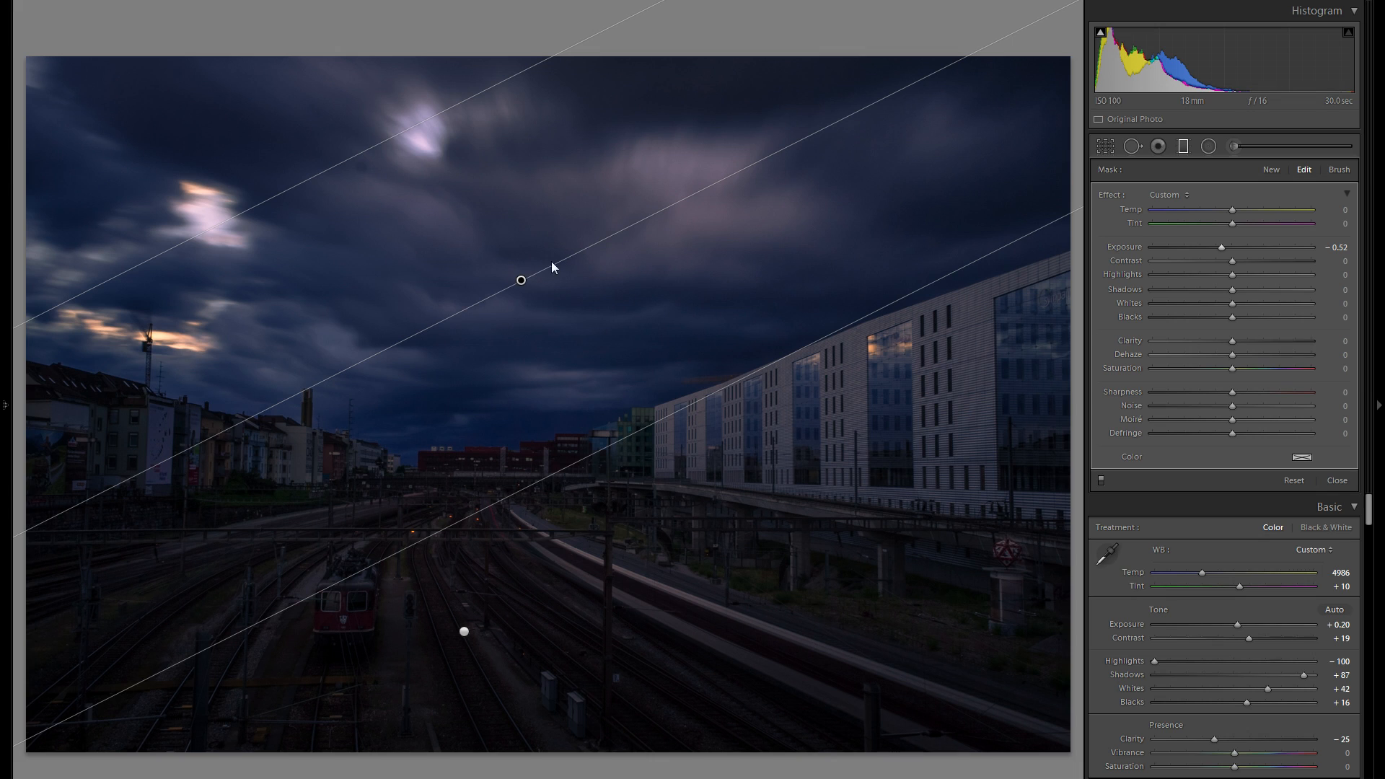
pyautogui.moveTo(520, 280); pyautogui.dragTo(461, 160)
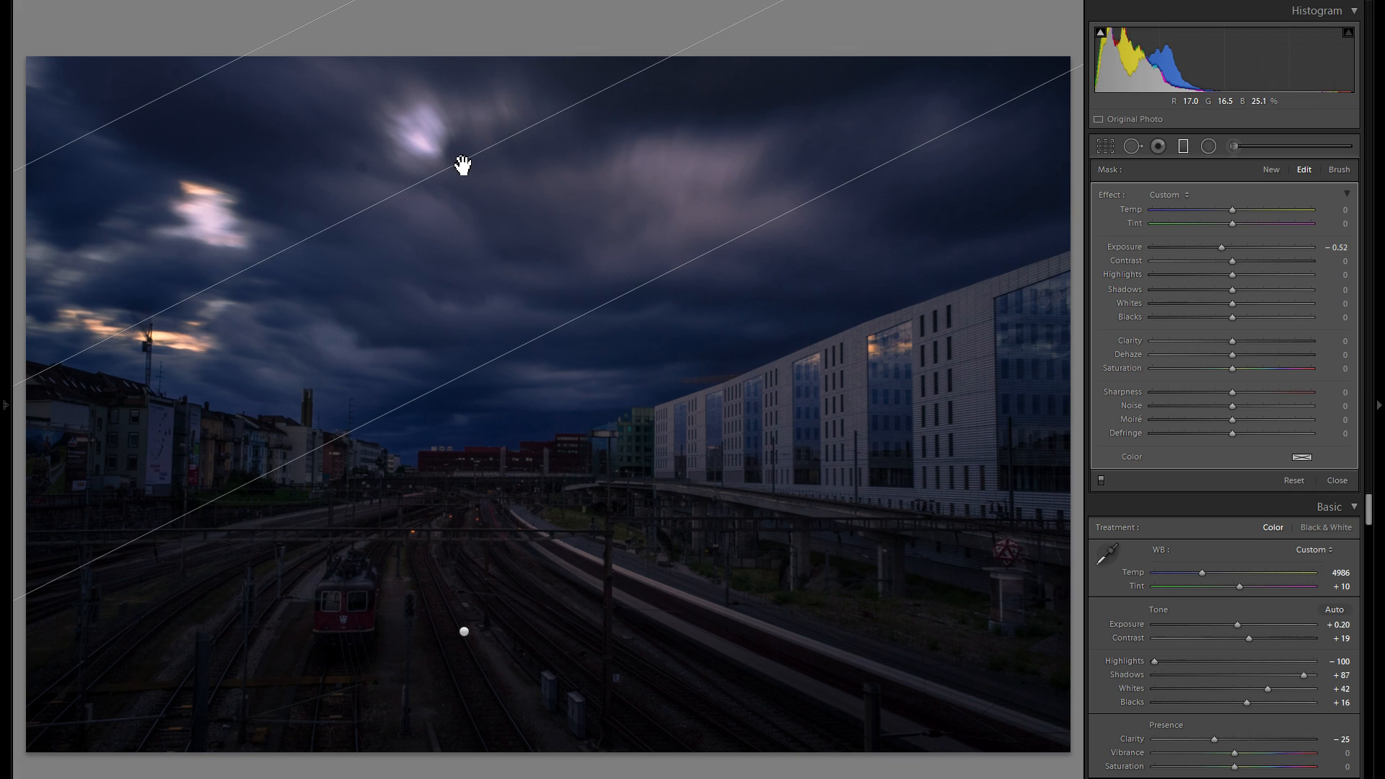
pyautogui.moveTo(637, 121); pyautogui.dragTo(630, 266)
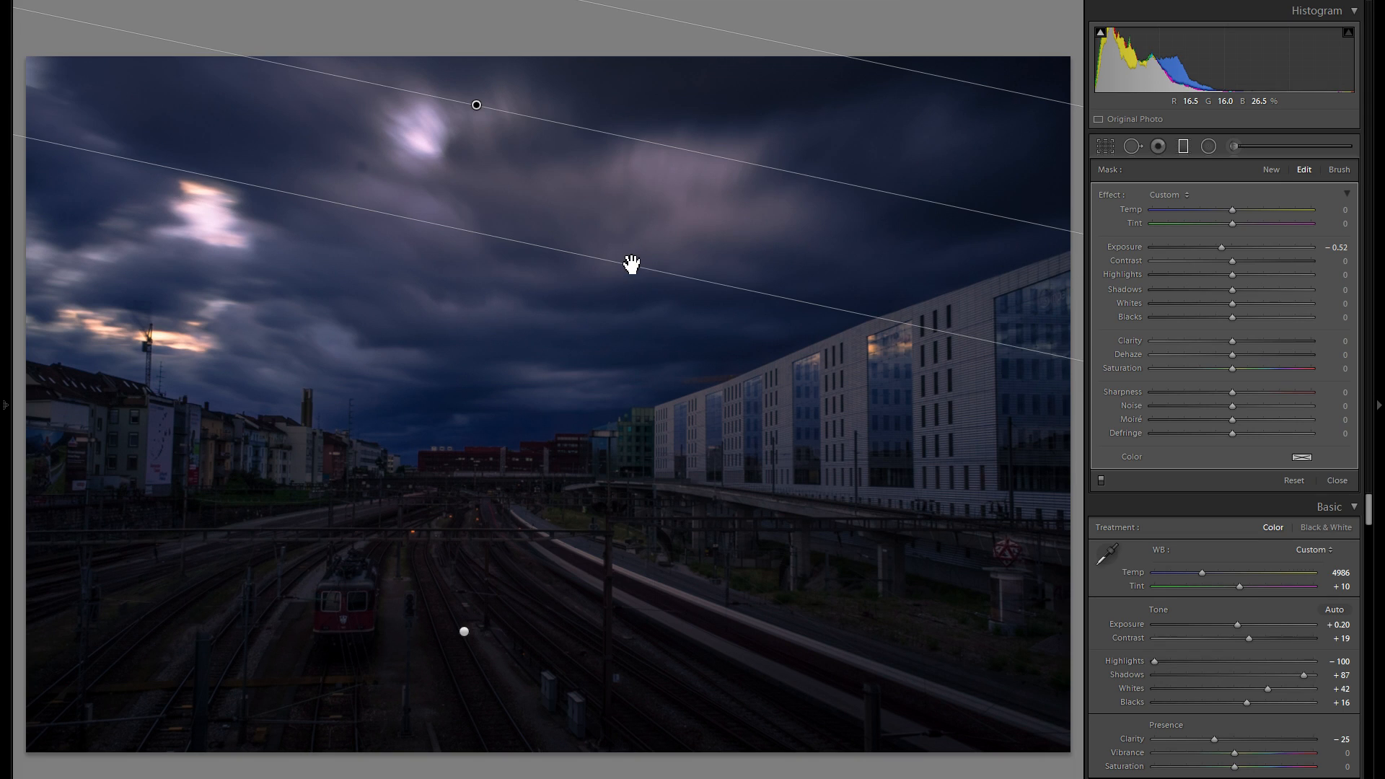
pyautogui.moveTo(930, 198); pyautogui.dragTo(930, 161)
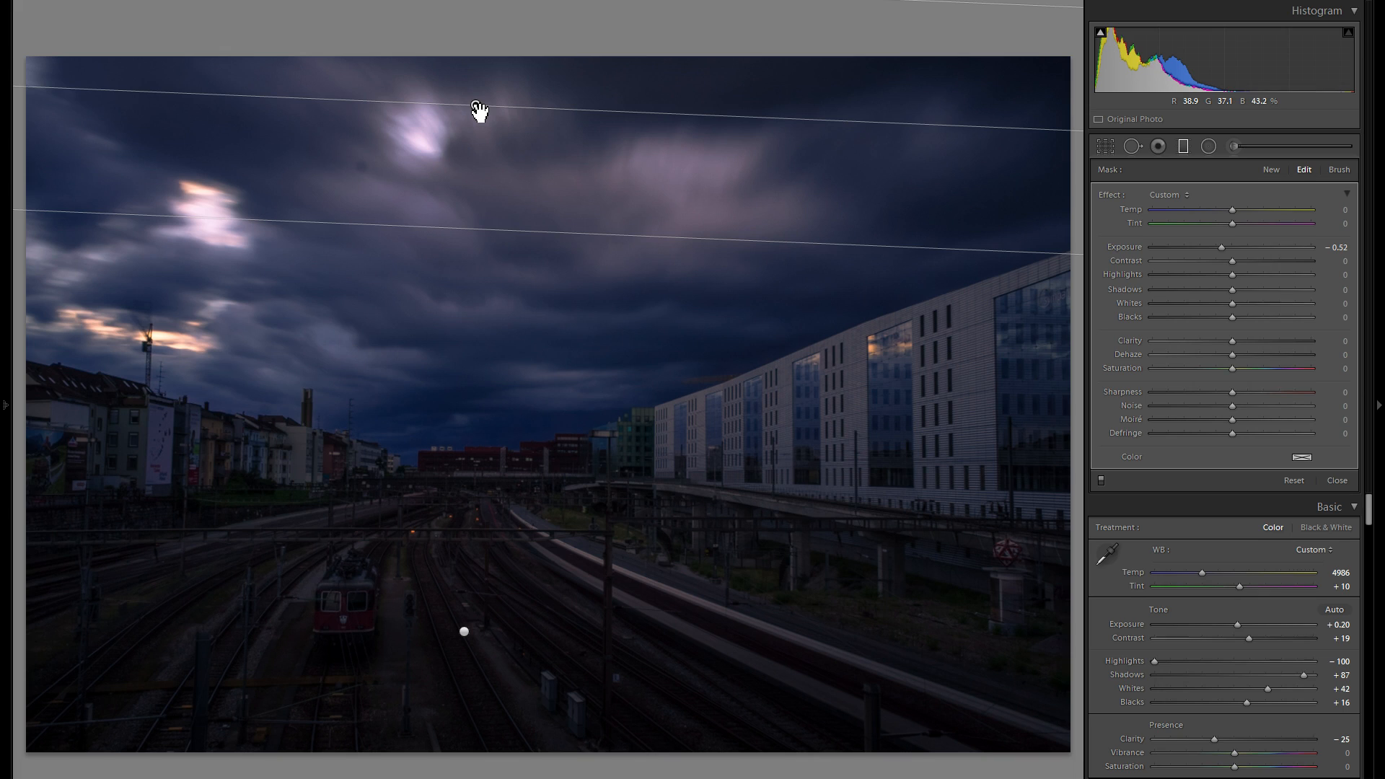
pyautogui.moveTo(474, 124); pyautogui.dragTo(472, 126)
pyautogui.moveTo(468, 130); pyautogui.dragTo(466, 148)
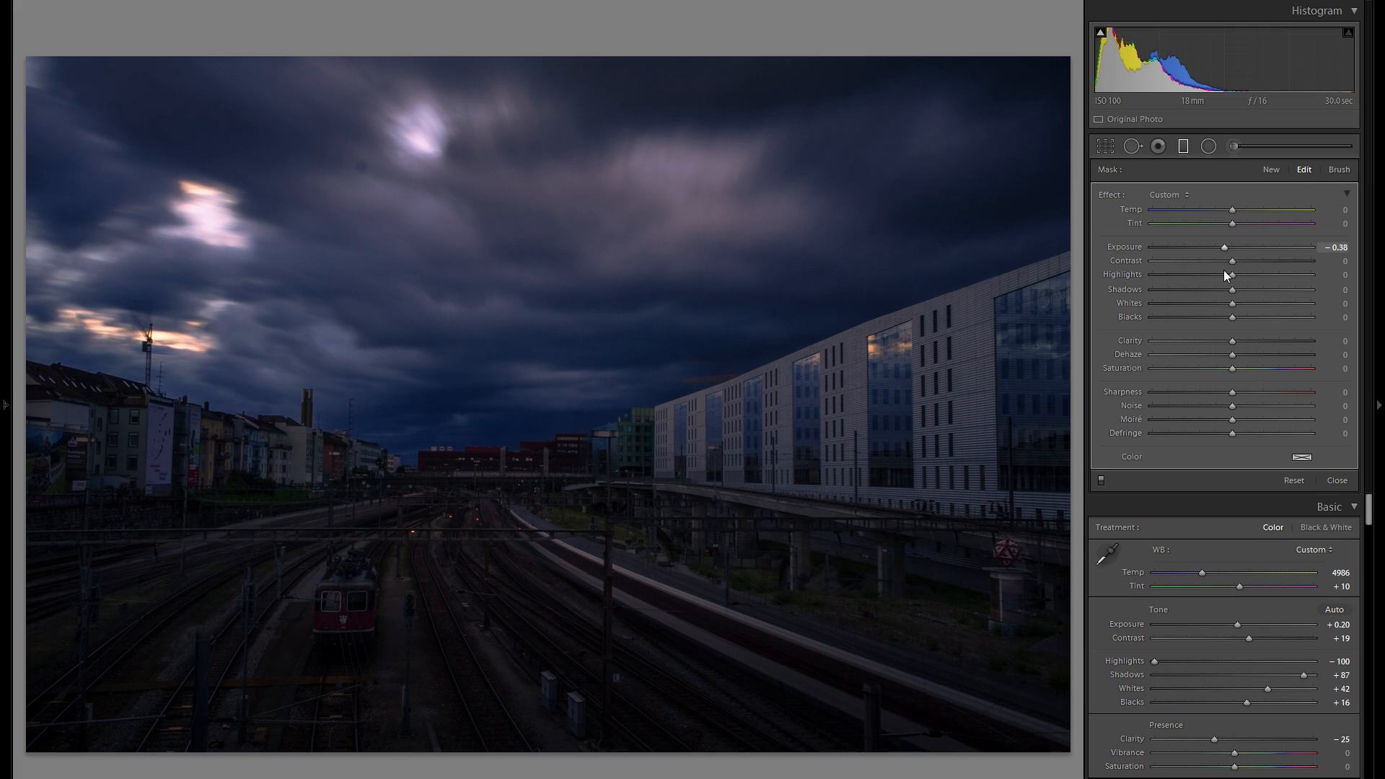
# Add a diagonal graduated filter with Exposure −0.16 darkening the lower-right area around the white building and tracks.
pyautogui.click(1270, 170)
pyautogui.moveTo(828, 435)
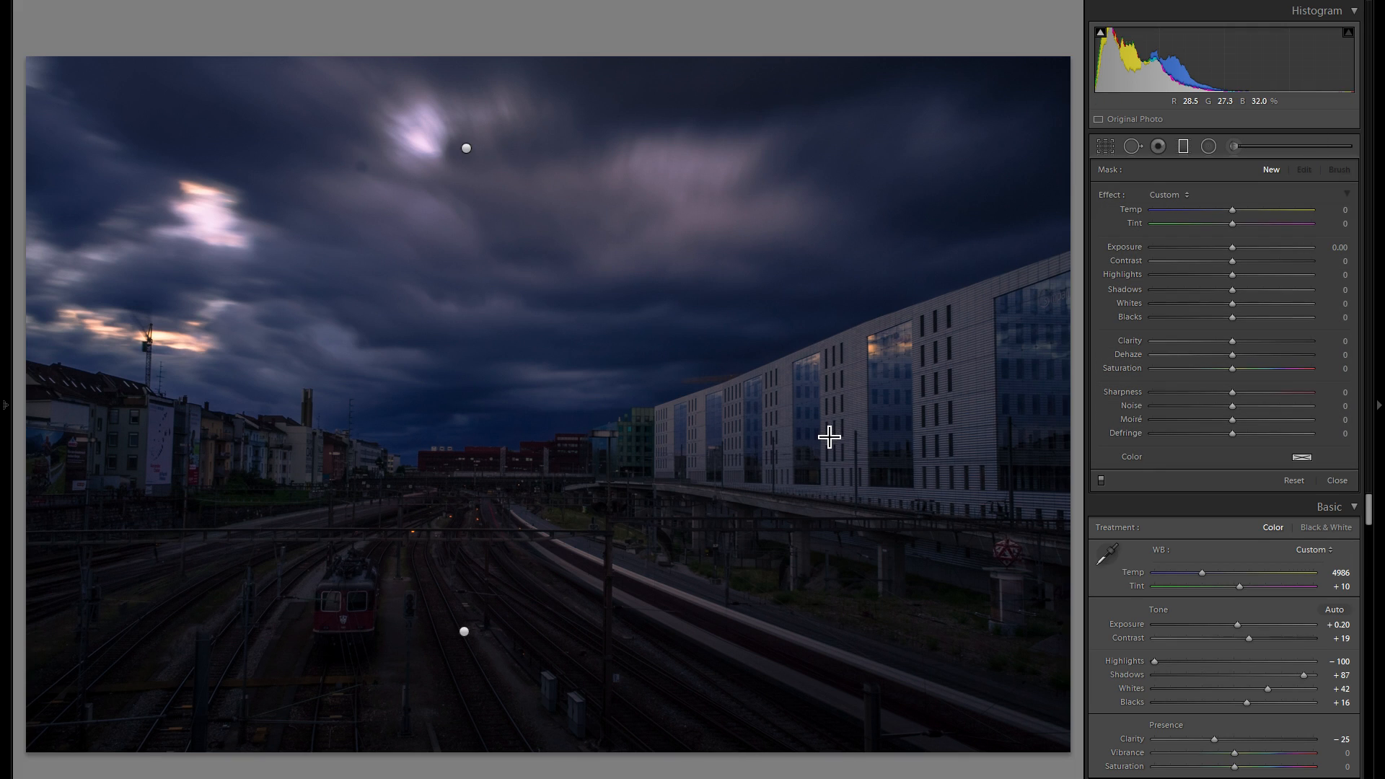
pyautogui.moveTo(798, 448); pyautogui.dragTo(581, 153)
pyautogui.moveTo(712, 314); pyautogui.dragTo(750, 346)
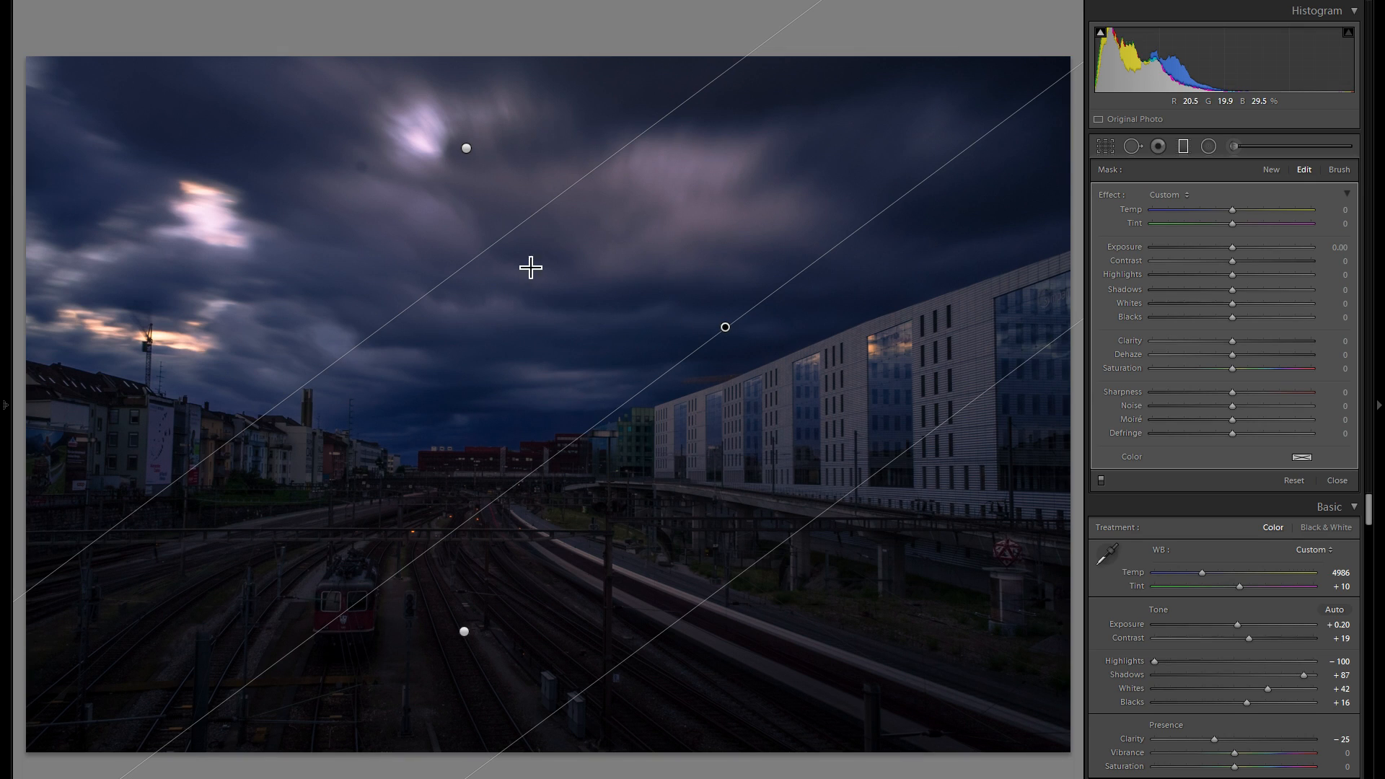
pyautogui.moveTo(1230, 245); pyautogui.dragTo(1226, 246)
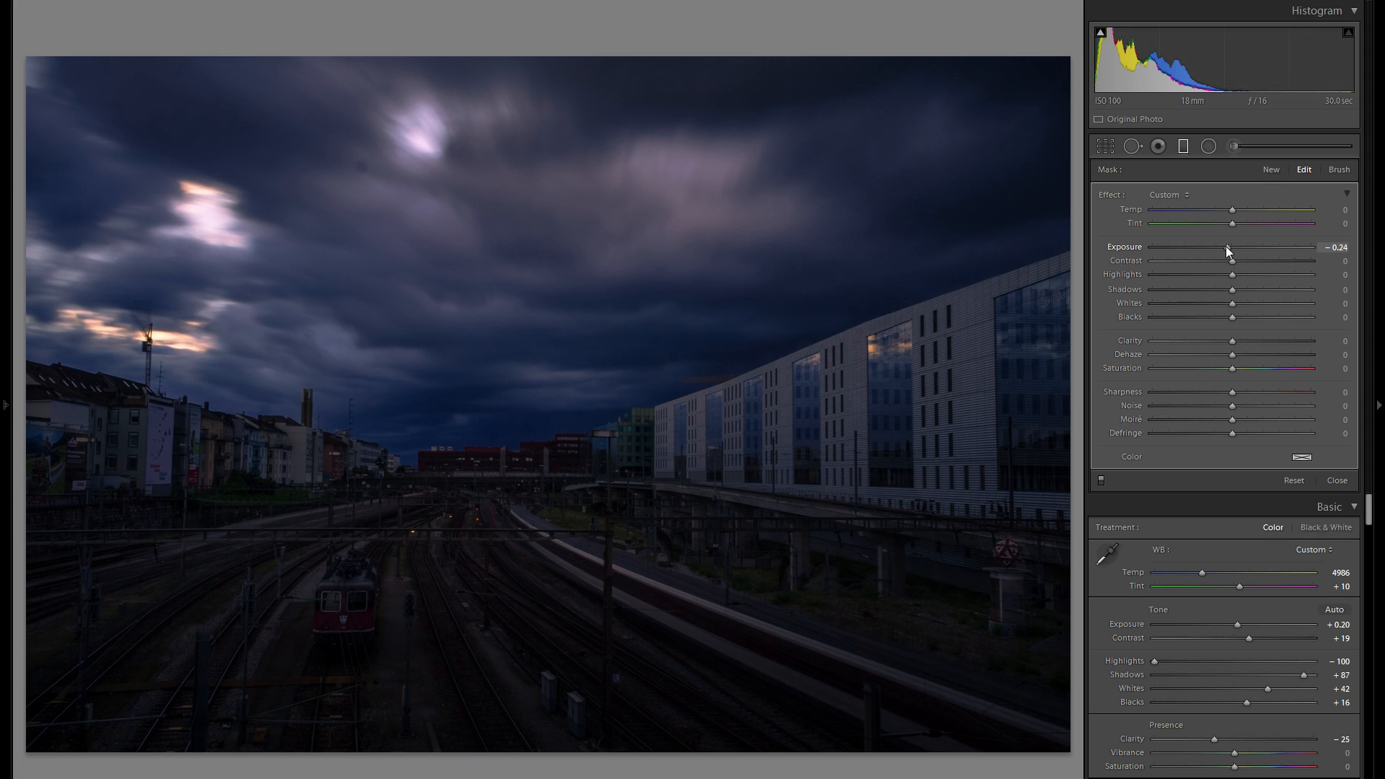
pyautogui.moveTo(1226, 245); pyautogui.dragTo(1227, 245)
# Add a diagonal graduated filter with Exposure 0.20 brightening the upper-left sky and fading toward the lower-right tracks.
pyautogui.click(1270, 170)
pyautogui.moveTo(398, 163)
pyautogui.mouseDown()
pyautogui.moveTo(671, 493)
pyautogui.moveTo(694, 545)
pyautogui.mouseUp()
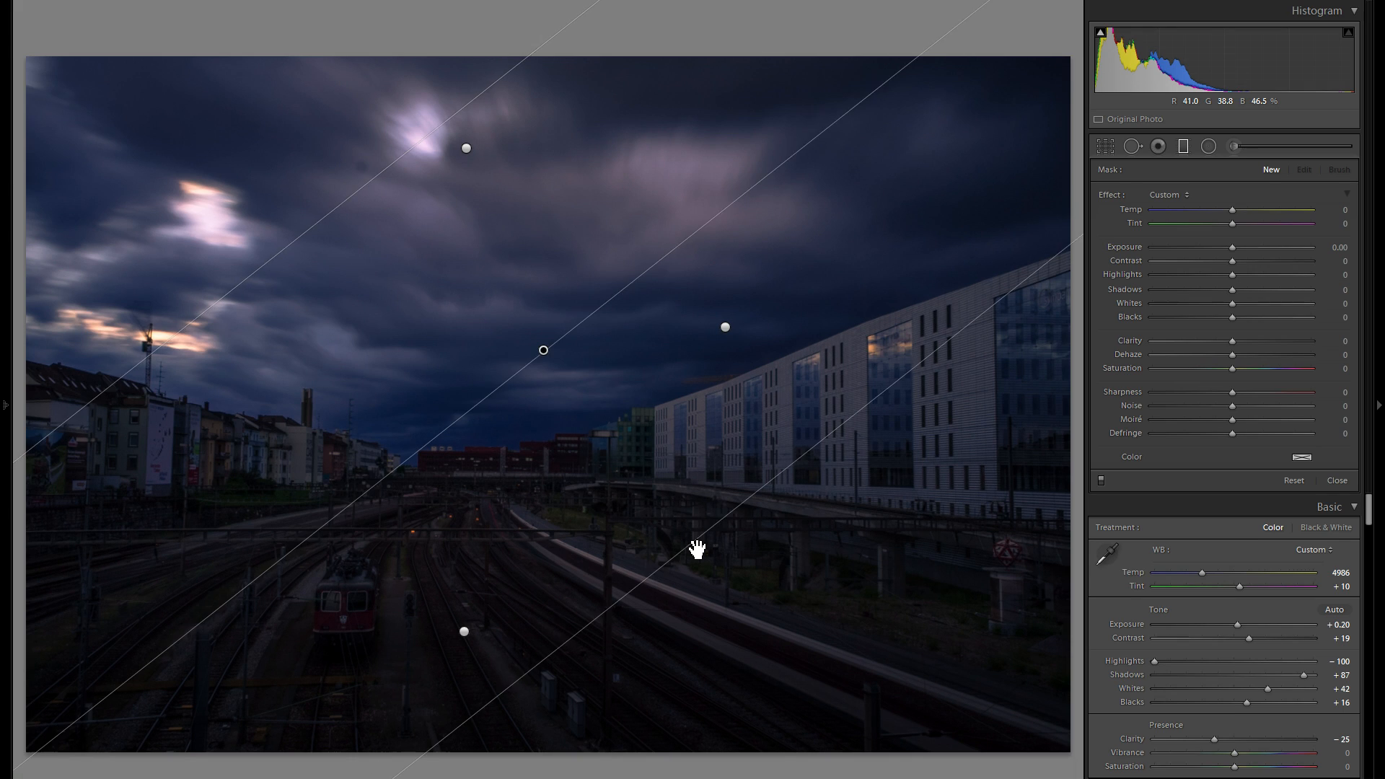
pyautogui.moveTo(545, 353); pyautogui.dragTo(562, 379)
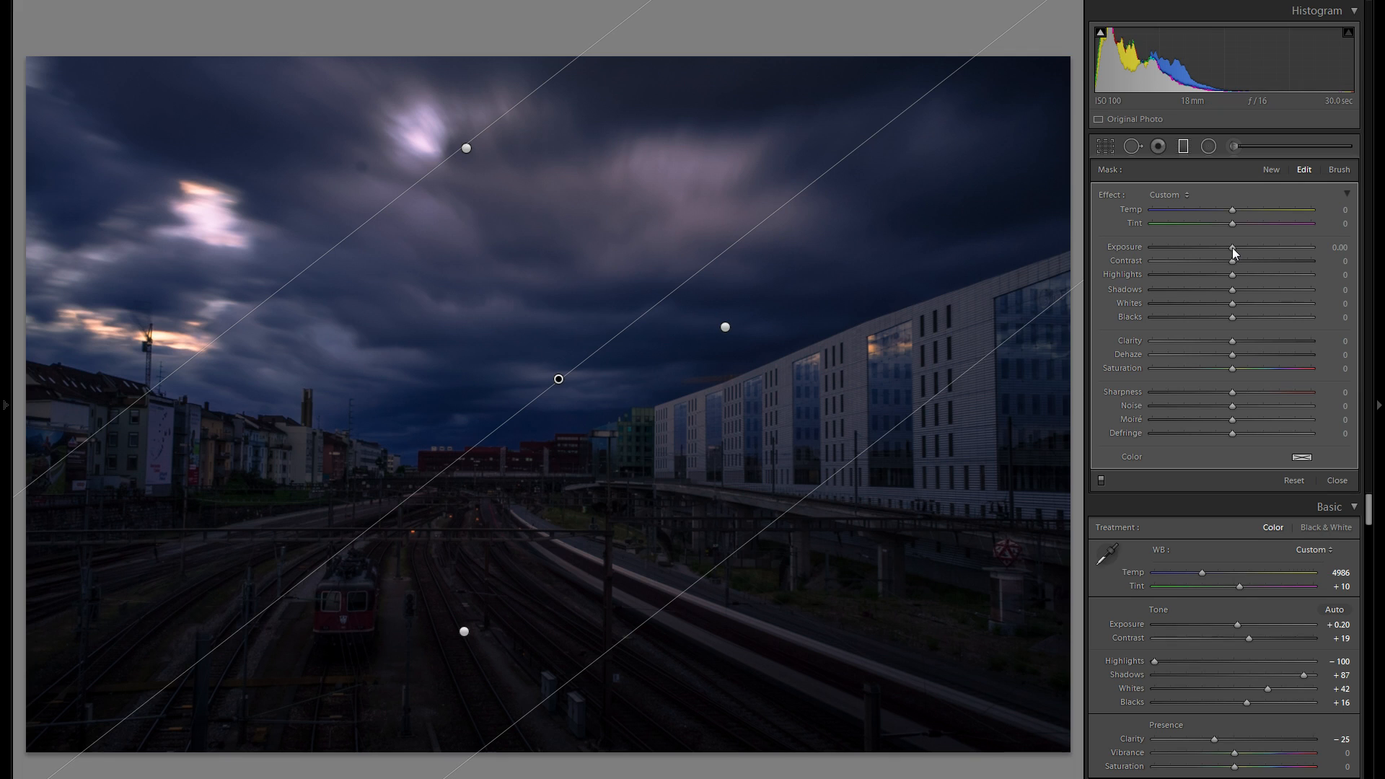
pyautogui.moveTo(1232, 249); pyautogui.dragTo(1235, 248)
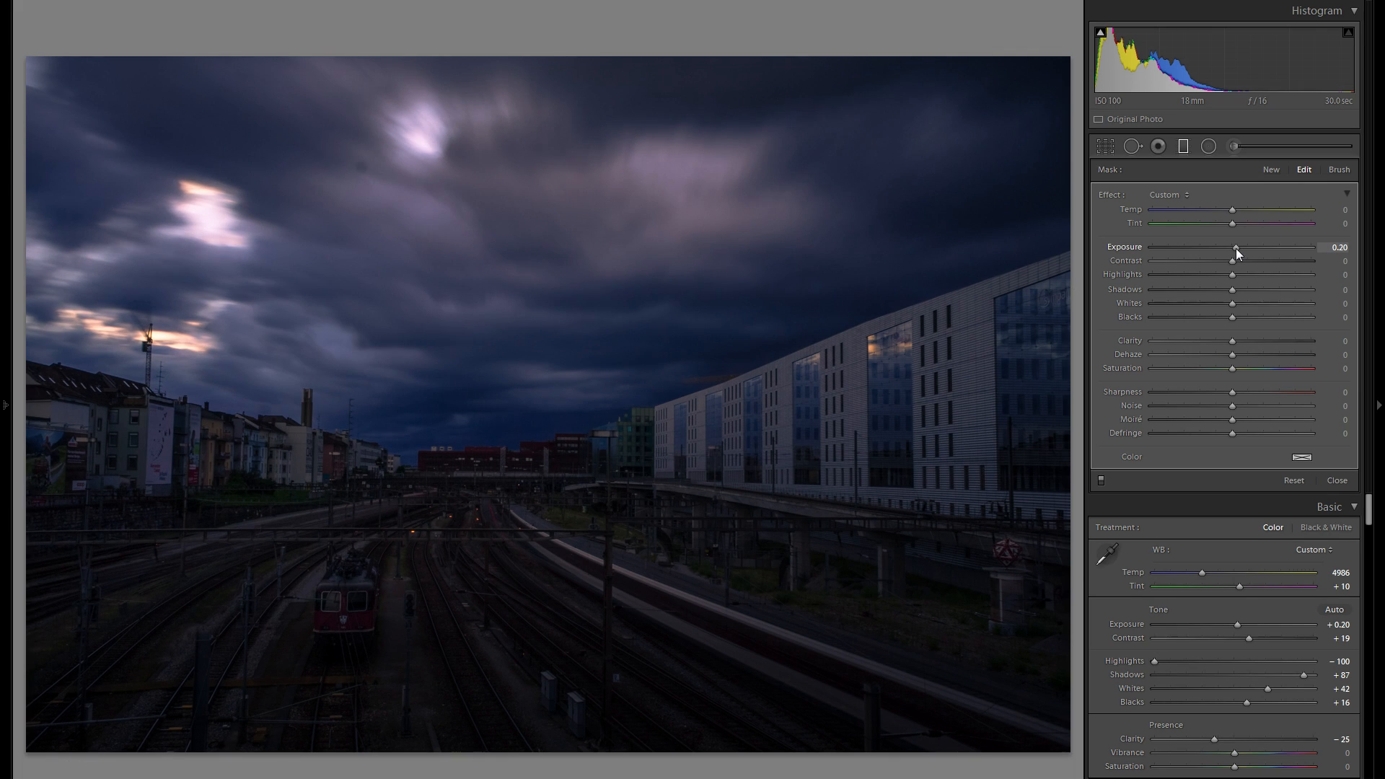
pyautogui.press('Return')
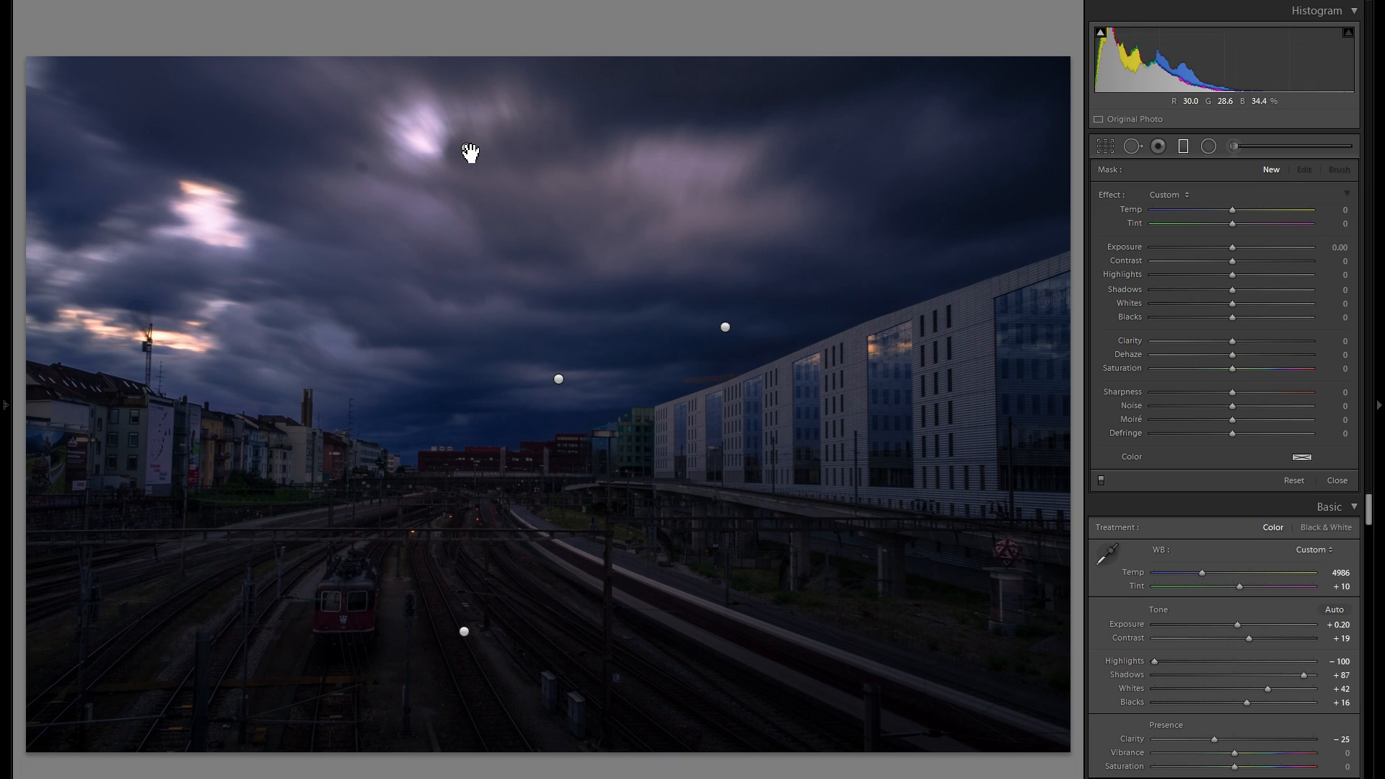
# Check the upper sky filter's mask and shift the brightening diagonal filter slightly toward the photo's upper-left corner.
pyautogui.click(467, 150)
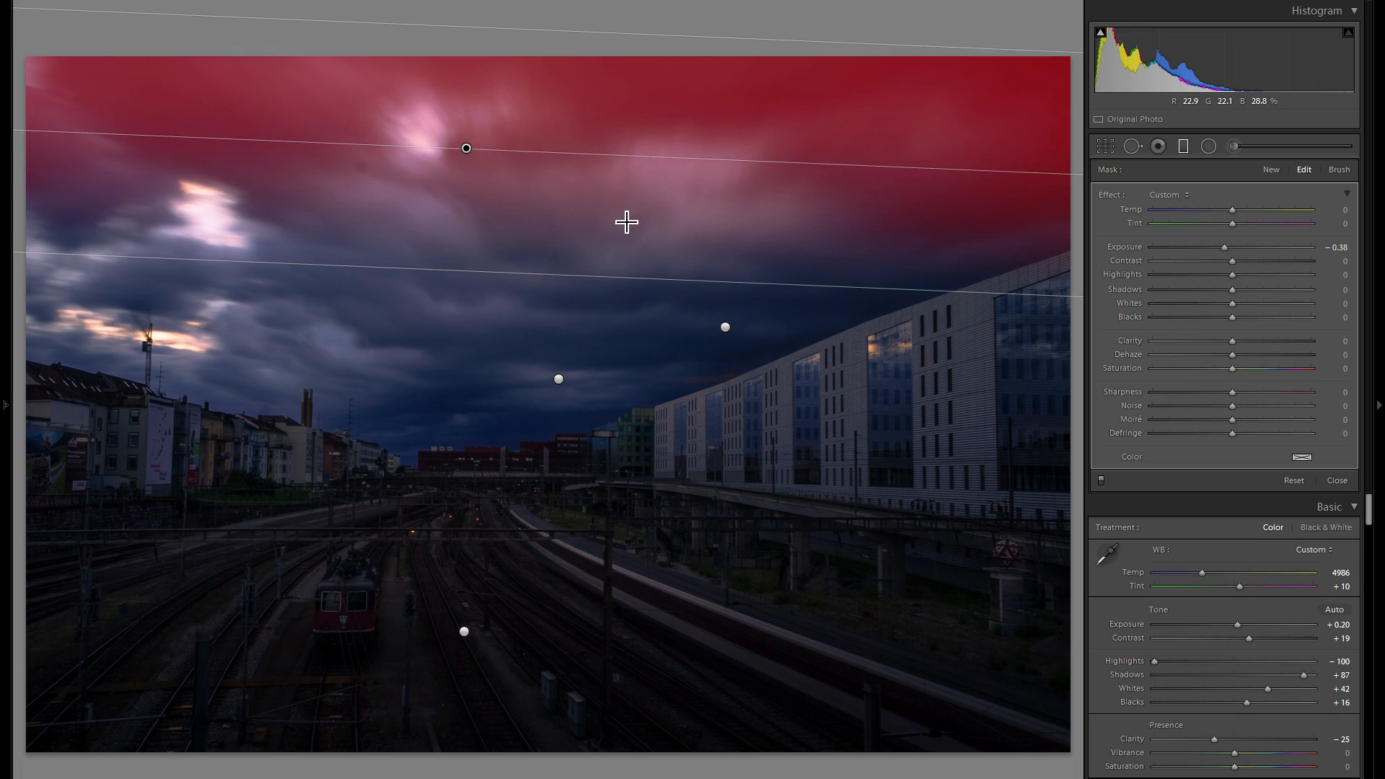
pyautogui.click(560, 380)
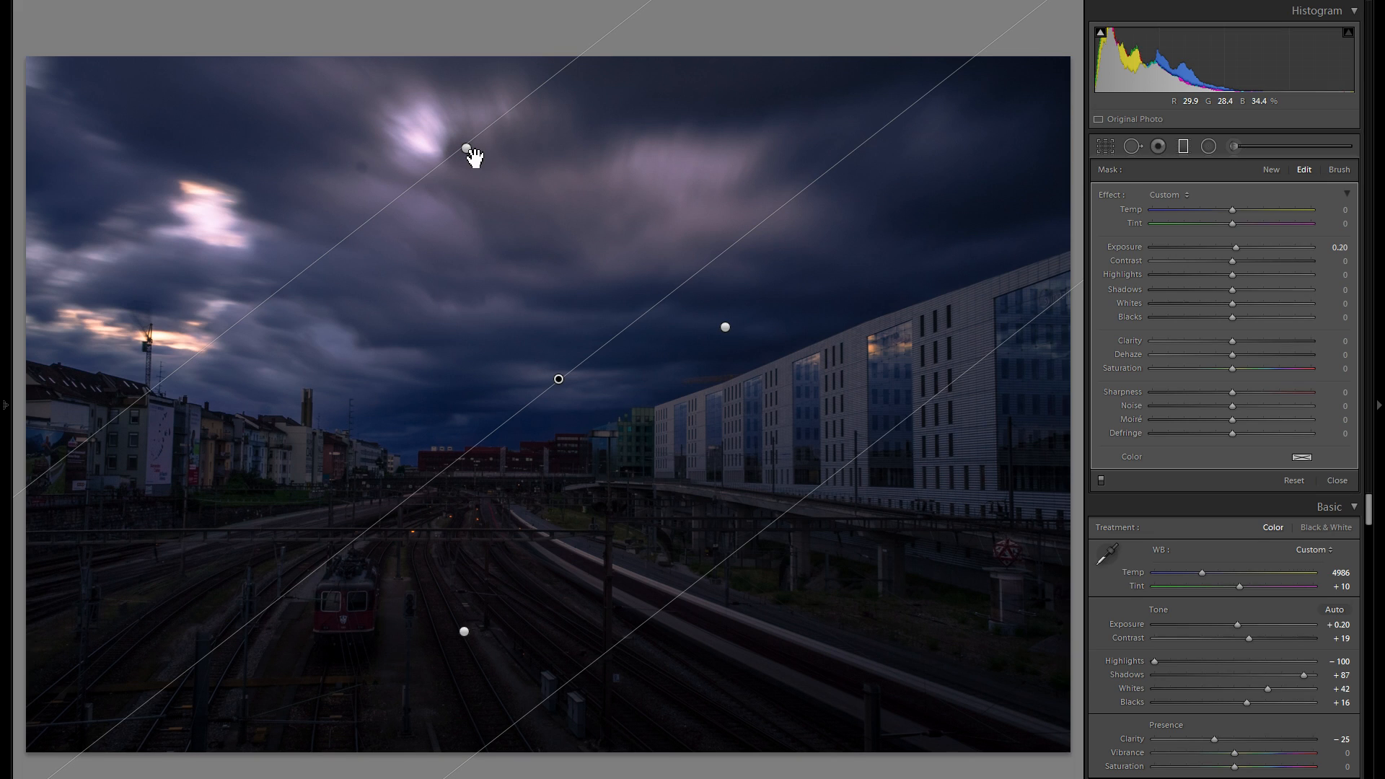
pyautogui.moveTo(560, 381); pyautogui.dragTo(540, 357)
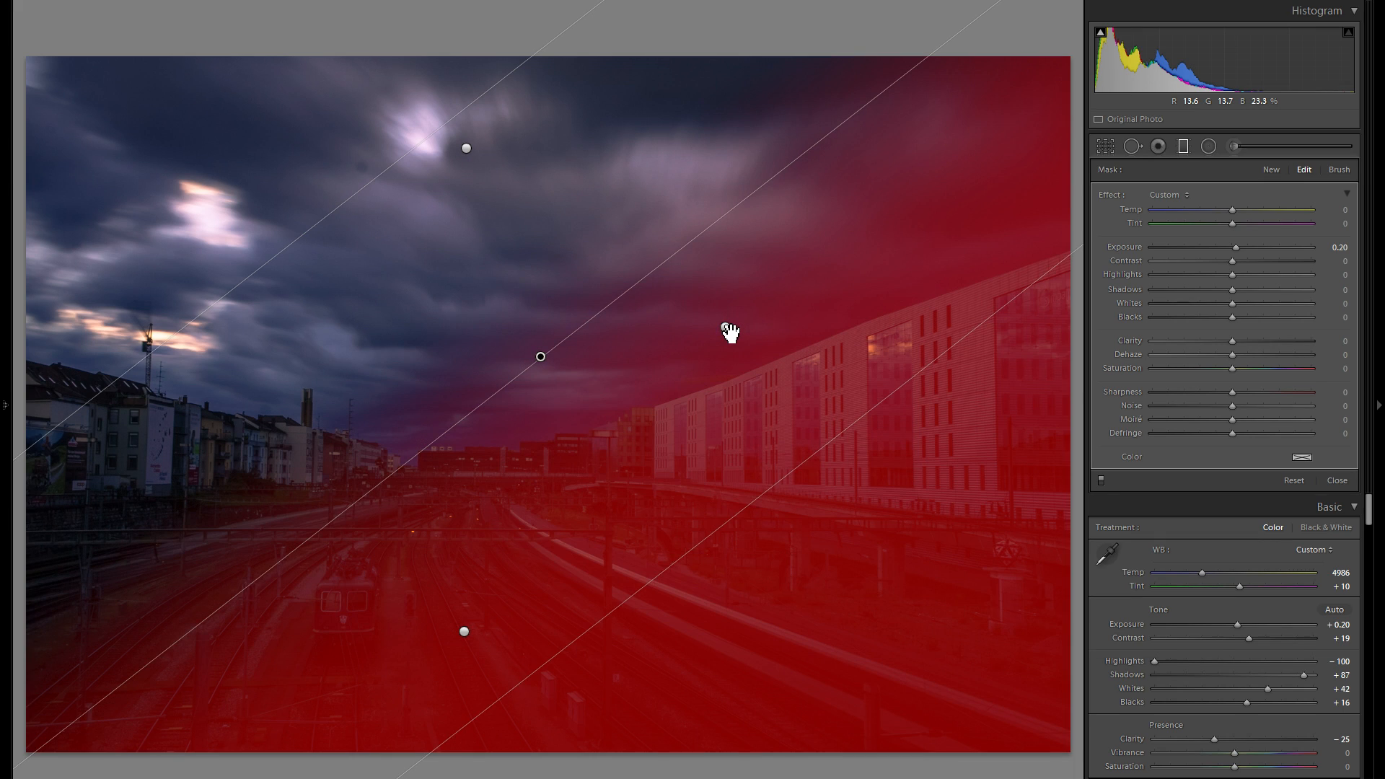
# Review the coverage of the right-side, upper sky and upper-left graduated filters one after another.
pyautogui.click(725, 328)
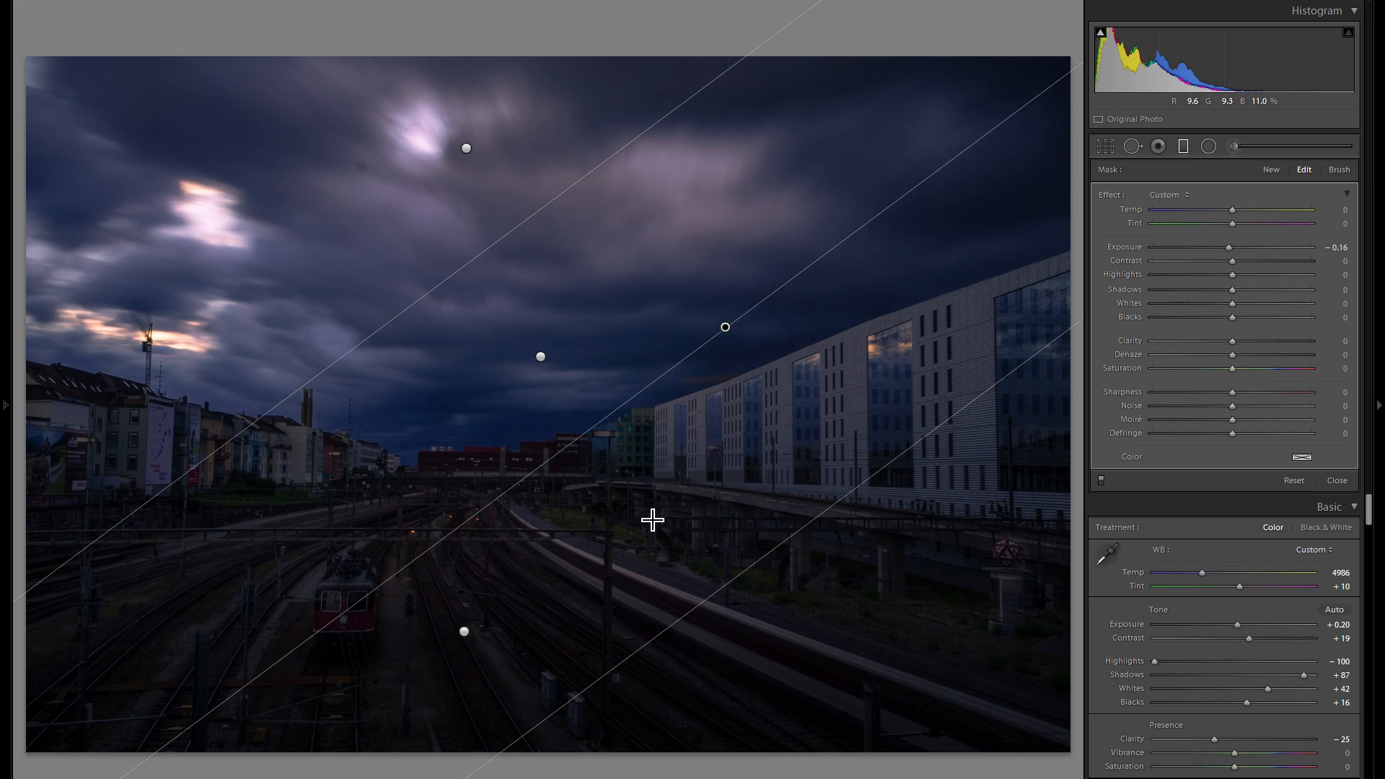
pyautogui.click(466, 149)
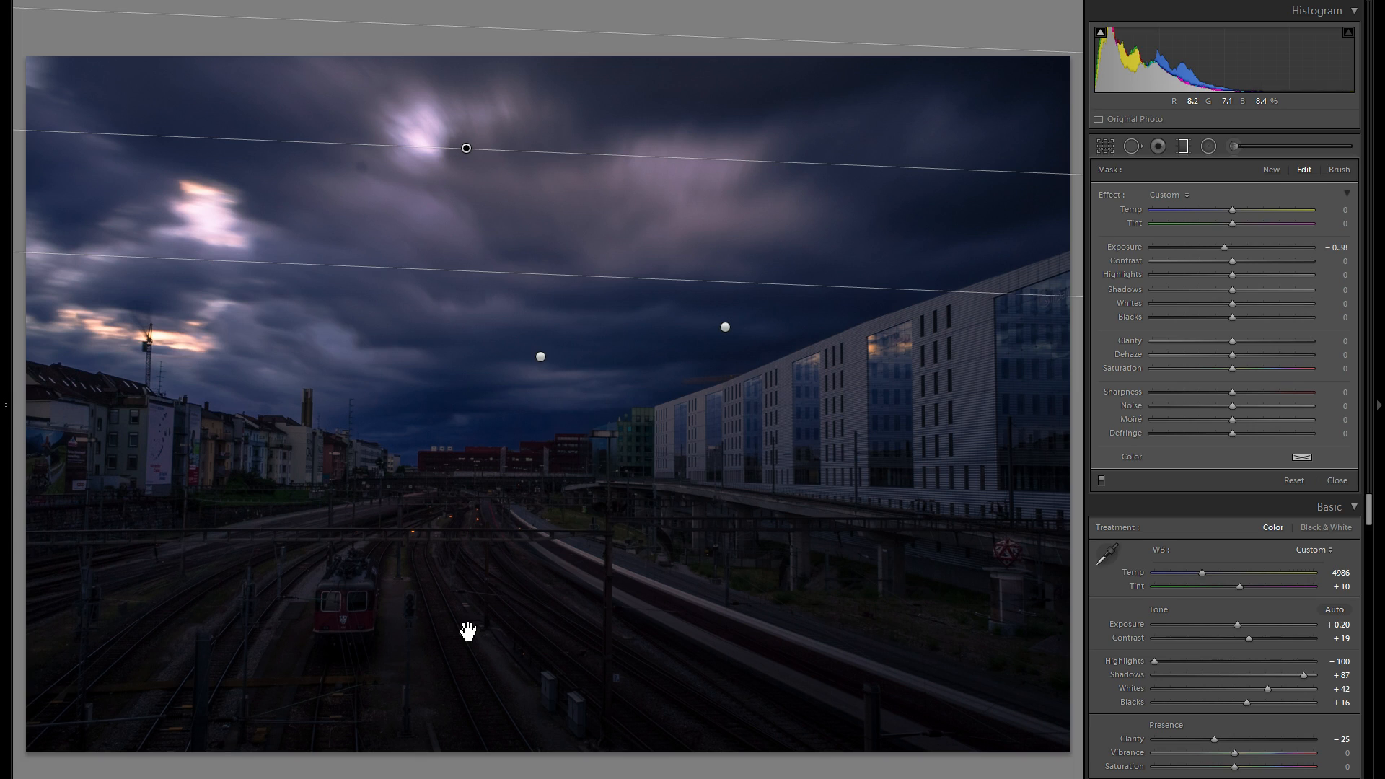
pyautogui.click(541, 356)
pyautogui.click(726, 329)
pyautogui.click(542, 357)
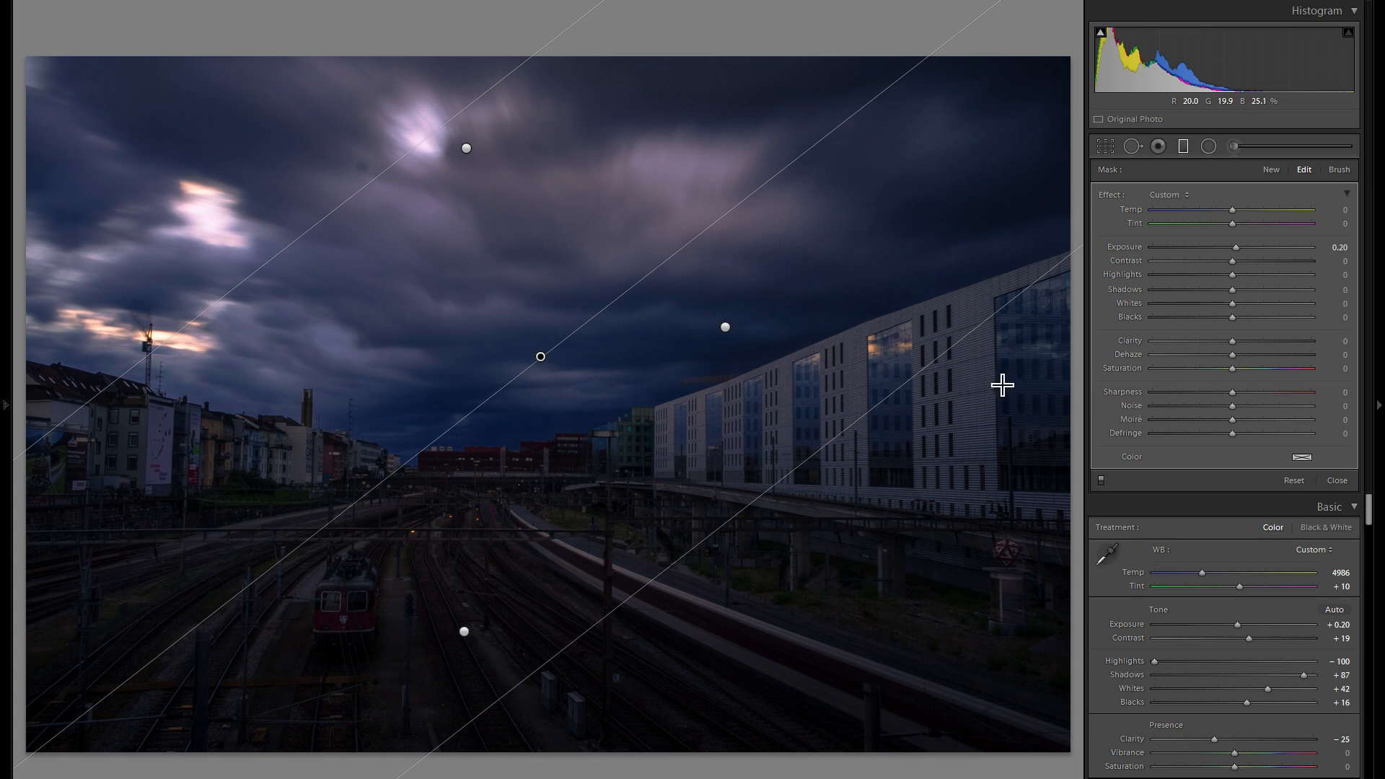
# Compare the photo repeatedly with all graduated filters switched off and on.
pyautogui.click(1101, 480)
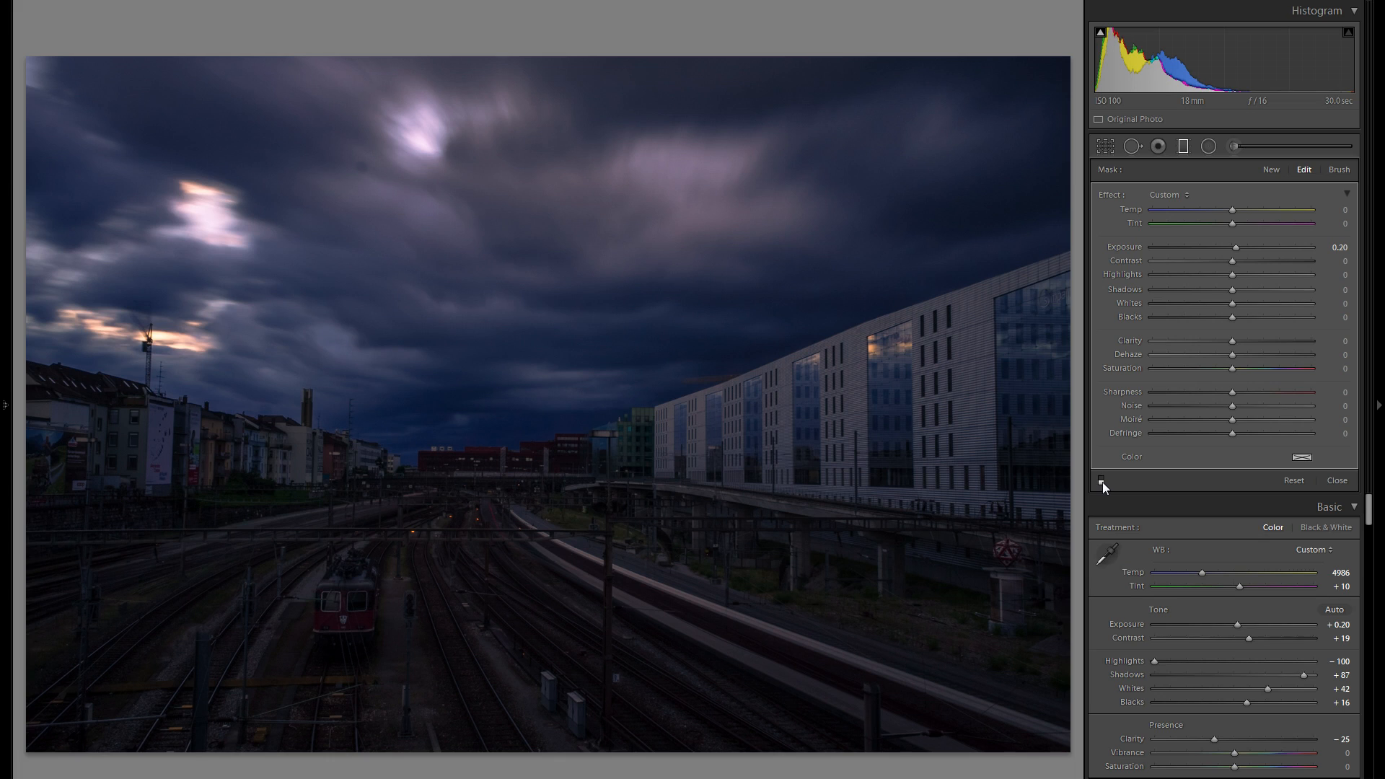
pyautogui.click(1101, 481)
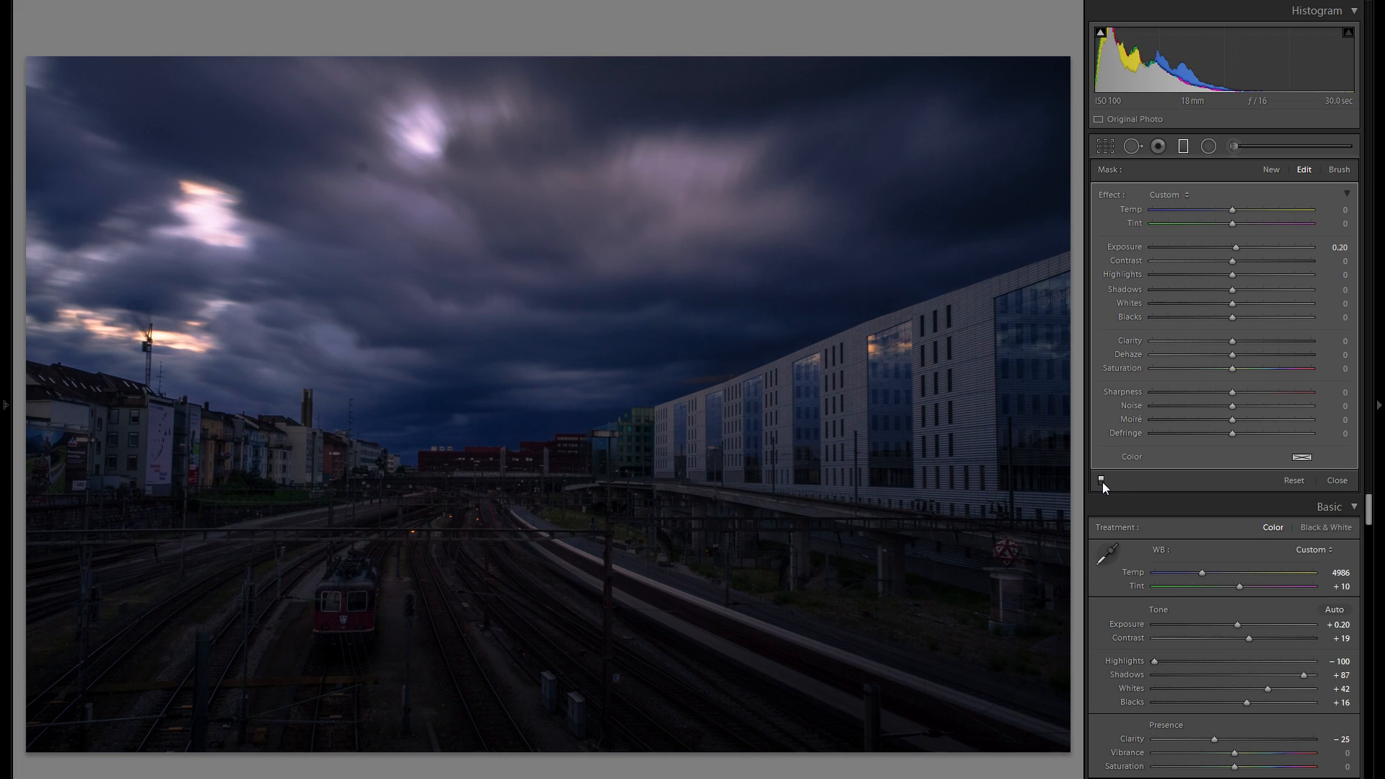
pyautogui.click(1102, 480)
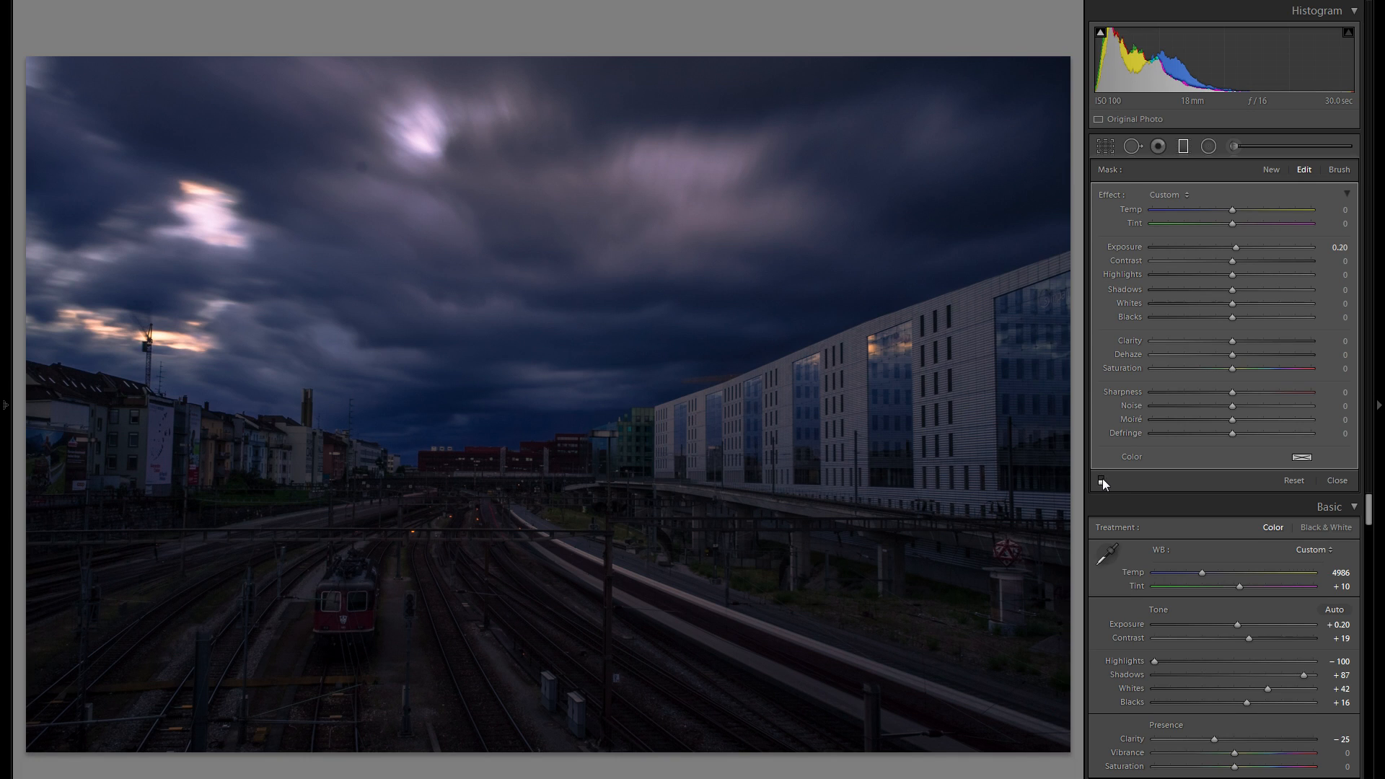
pyautogui.click(1102, 480)
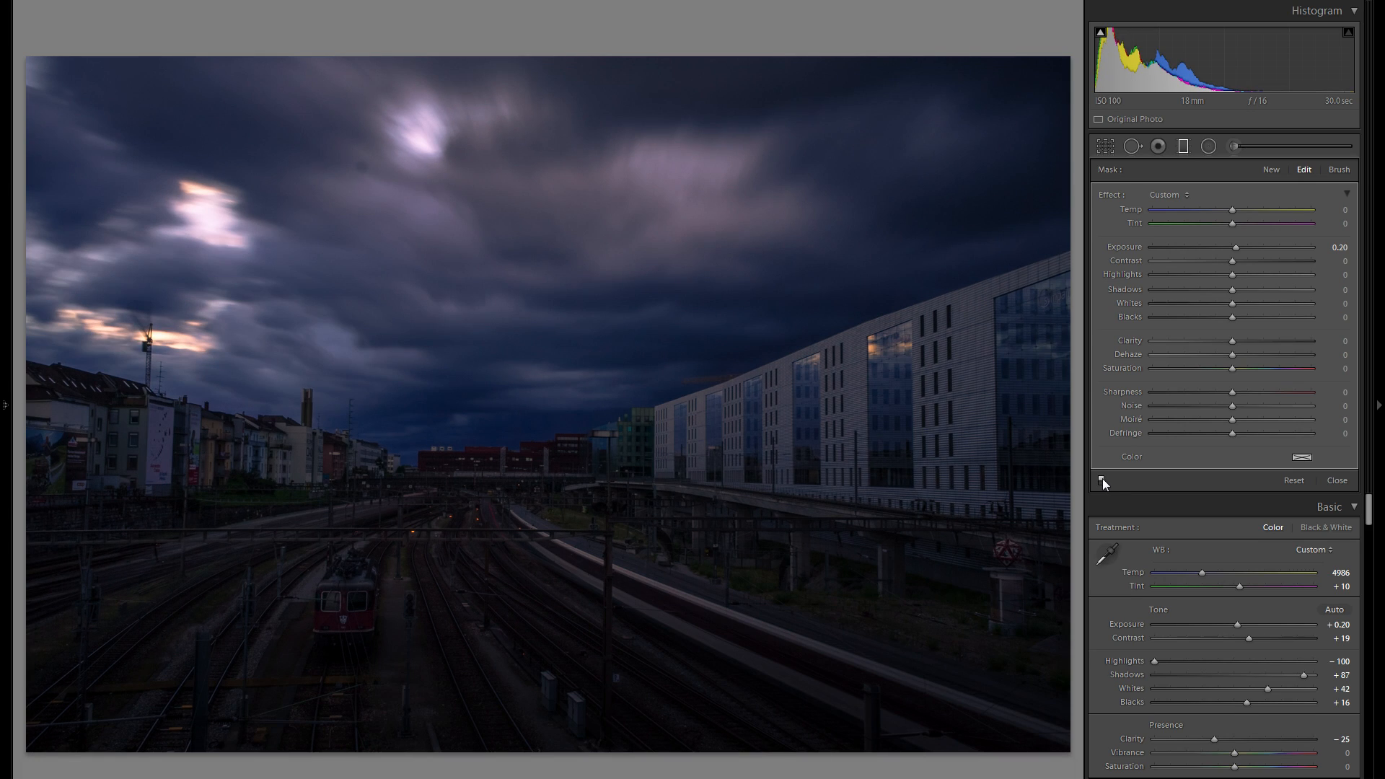
pyautogui.click(1102, 479)
pyautogui.click(1102, 480)
pyautogui.click(1102, 479)
pyautogui.click(1102, 480)
pyautogui.click(1102, 479)
pyautogui.click(1102, 479)
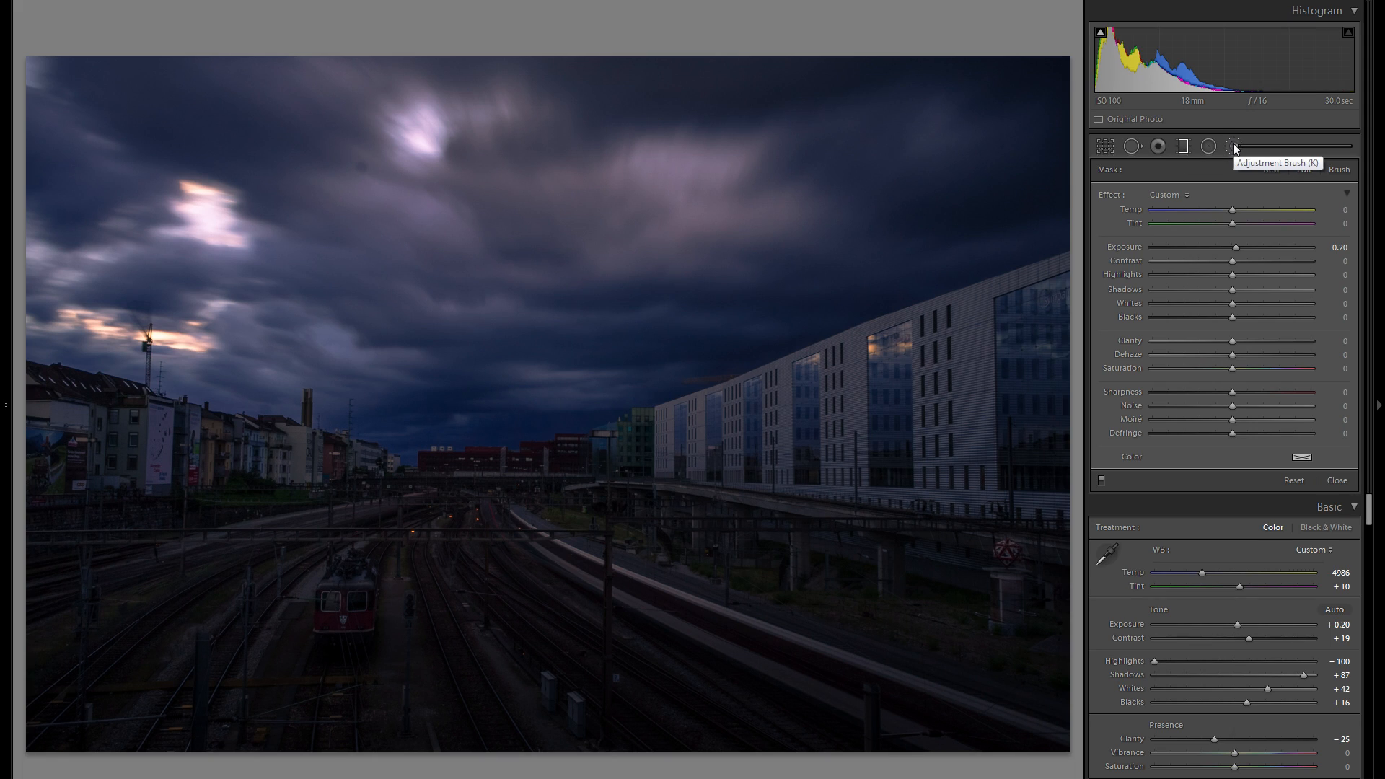
# Try darkening the large white building with size 14 adjustment brush strokes, starting at Exposure −2.37 and easing to −1.07.
pyautogui.click(1232, 145)
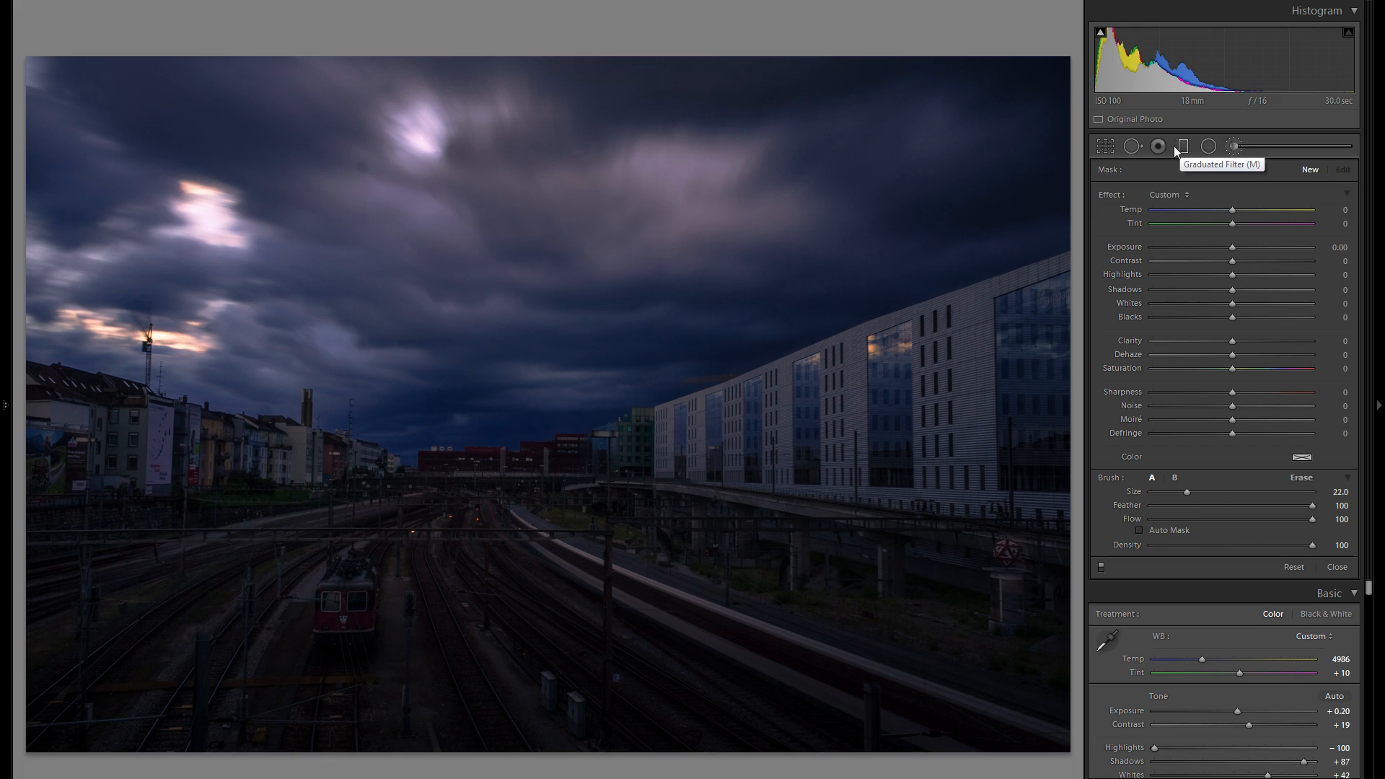
pyautogui.moveTo(1209, 244); pyautogui.dragTo(1188, 245)
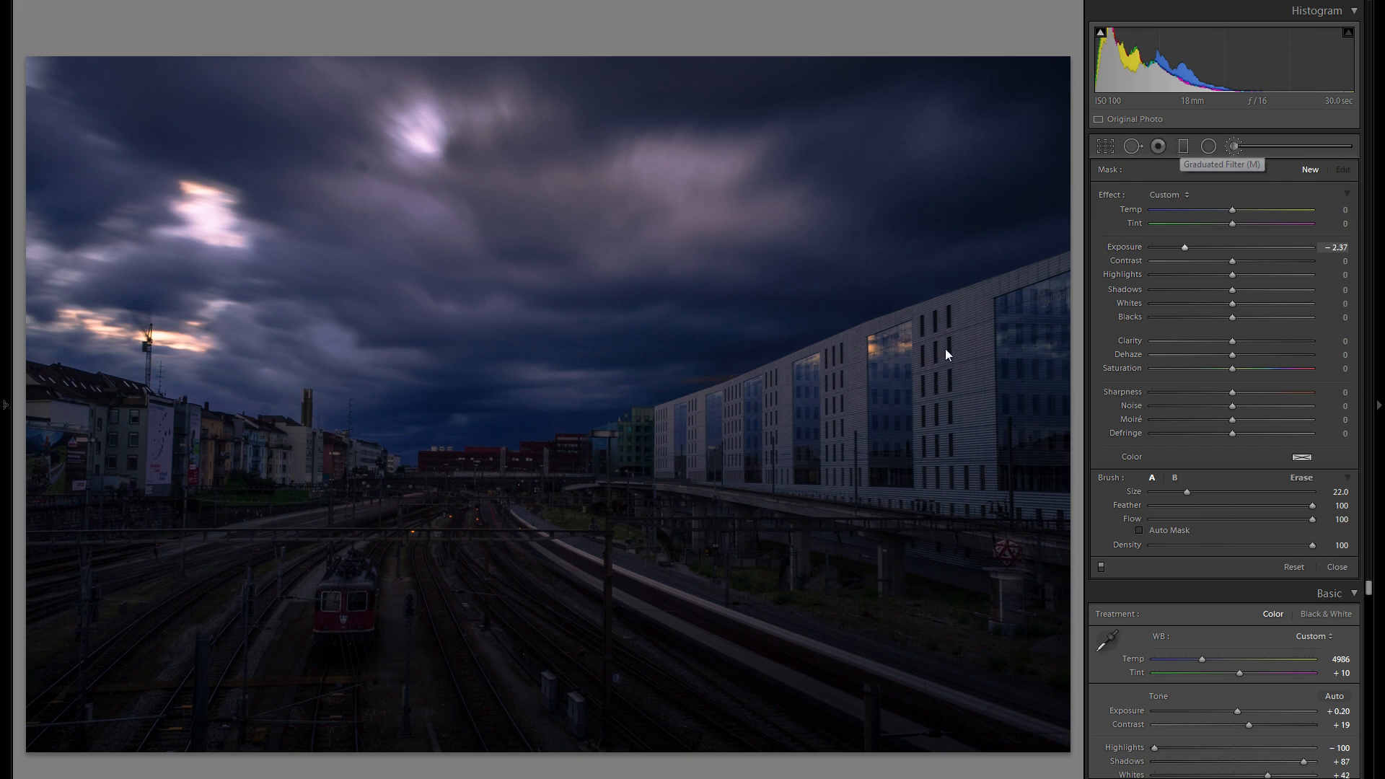
pyautogui.scroll(-4, 985, 267)
pyautogui.moveTo(985, 267)
pyautogui.mouseDown()
pyautogui.moveTo(1050, 315)
pyautogui.moveTo(721, 432)
pyautogui.moveTo(814, 476)
pyautogui.moveTo(990, 367)
pyautogui.moveTo(853, 312)
pyautogui.mouseUp()
pyautogui.moveTo(1017, 246); pyautogui.dragTo(1025, 345)
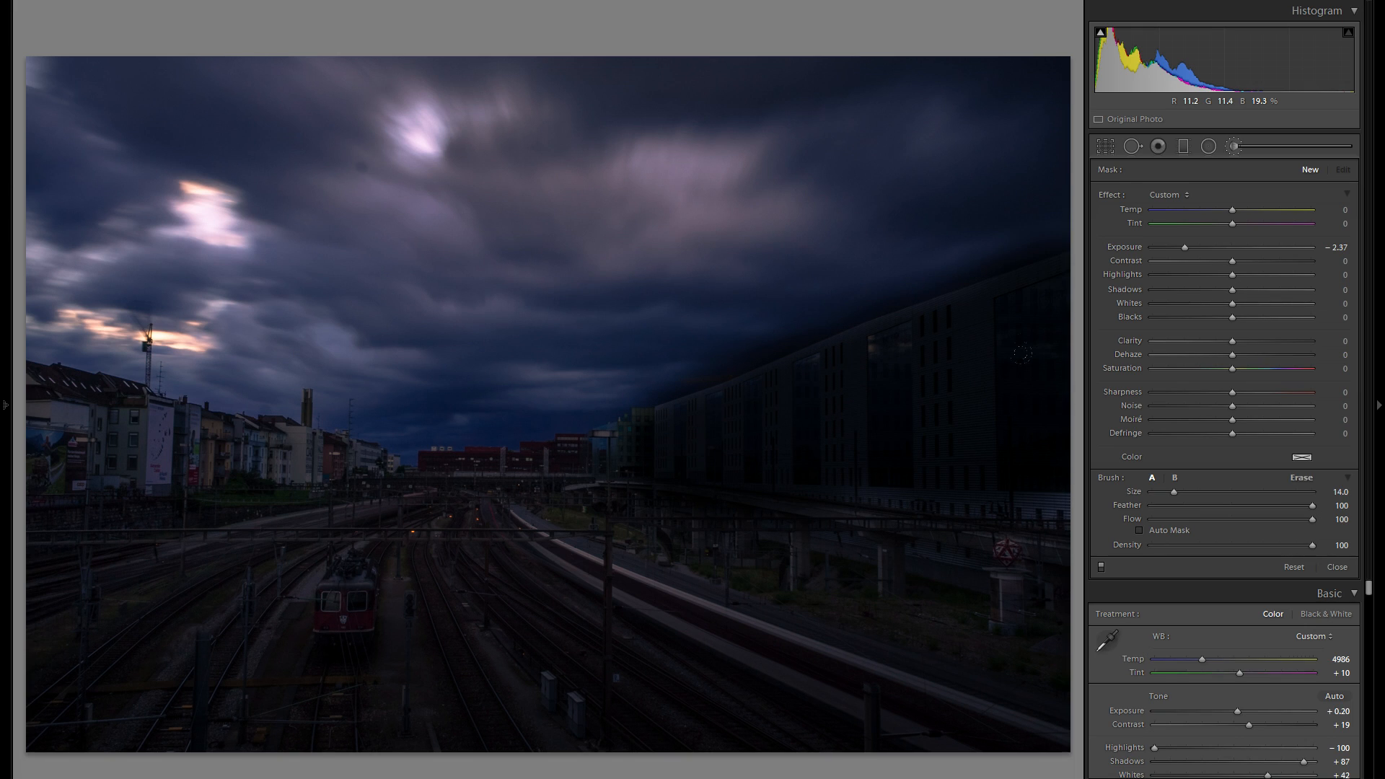
pyautogui.moveTo(940, 378); pyautogui.dragTo(950, 346)
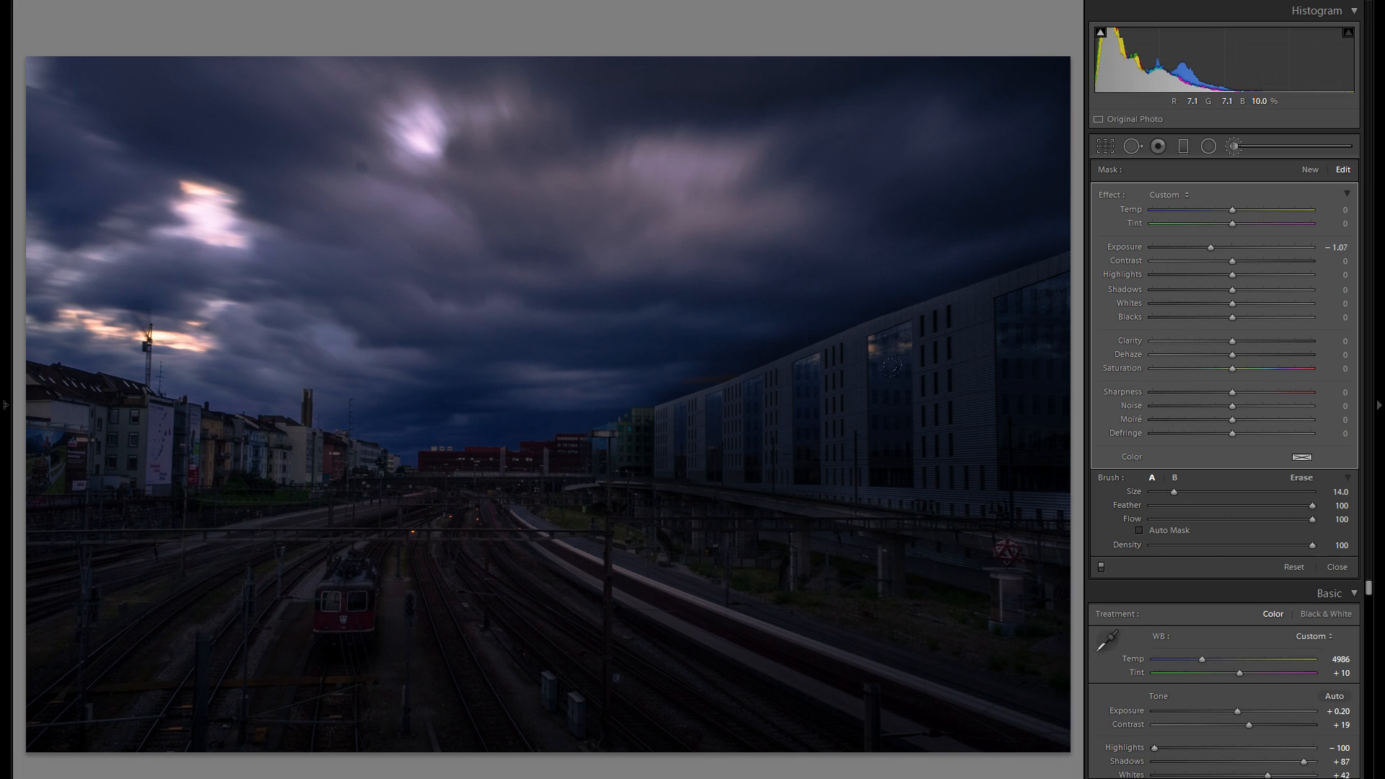
# Delete the brush adjustment from the large white building and leave the adjustment brush.
pyautogui.rightClick(1050, 319)
pyautogui.click(1091, 348)
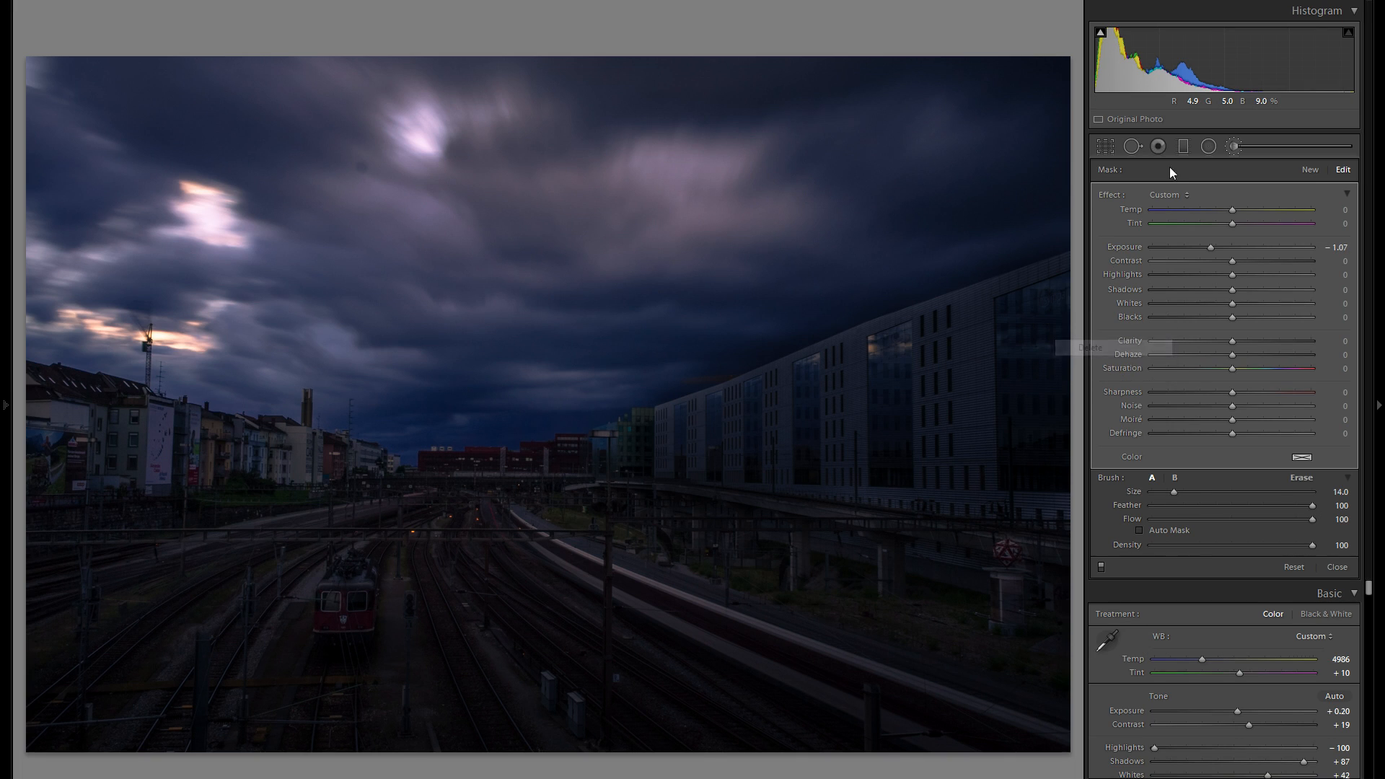
pyautogui.click(1228, 146)
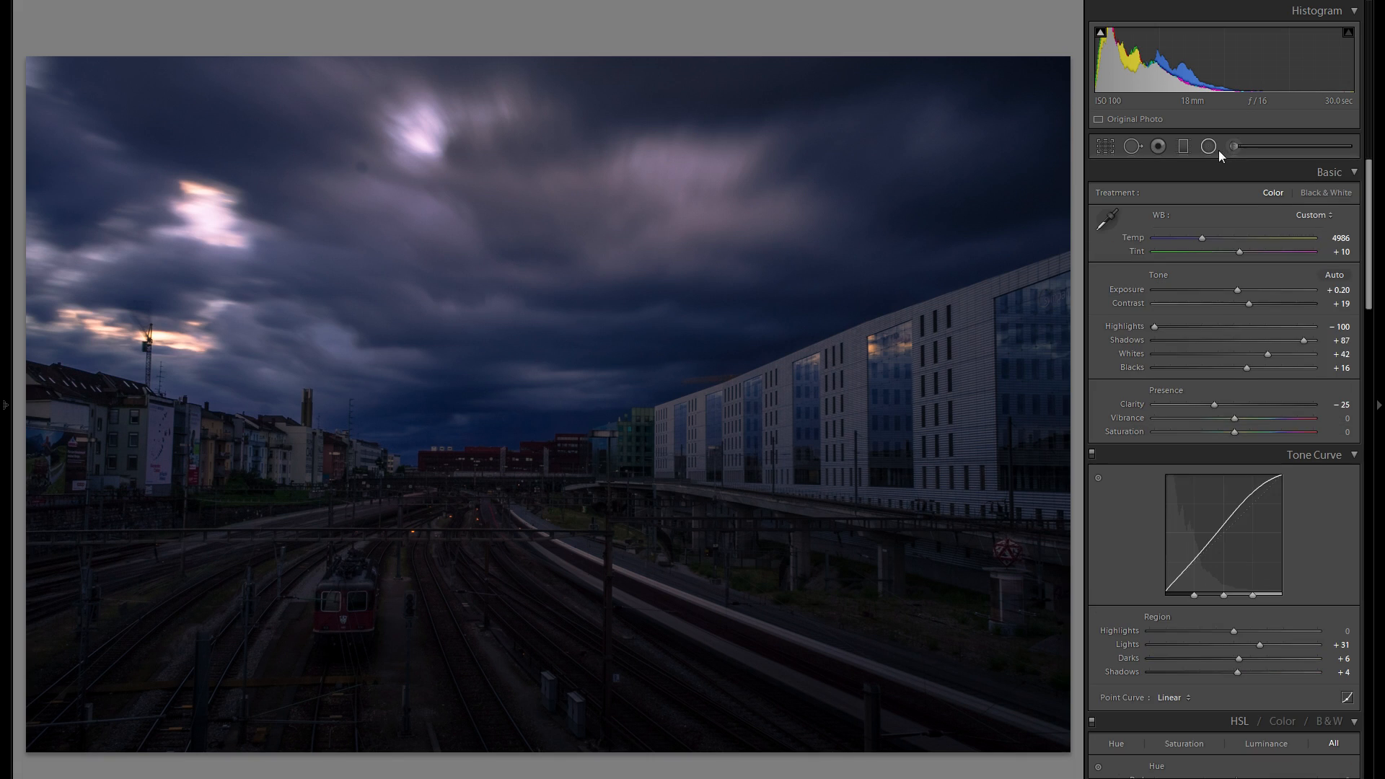
# Add a wide elliptical radial filter over the central sky above the distant red buildings, with Exposure 1.47.
pyautogui.click(1208, 147)
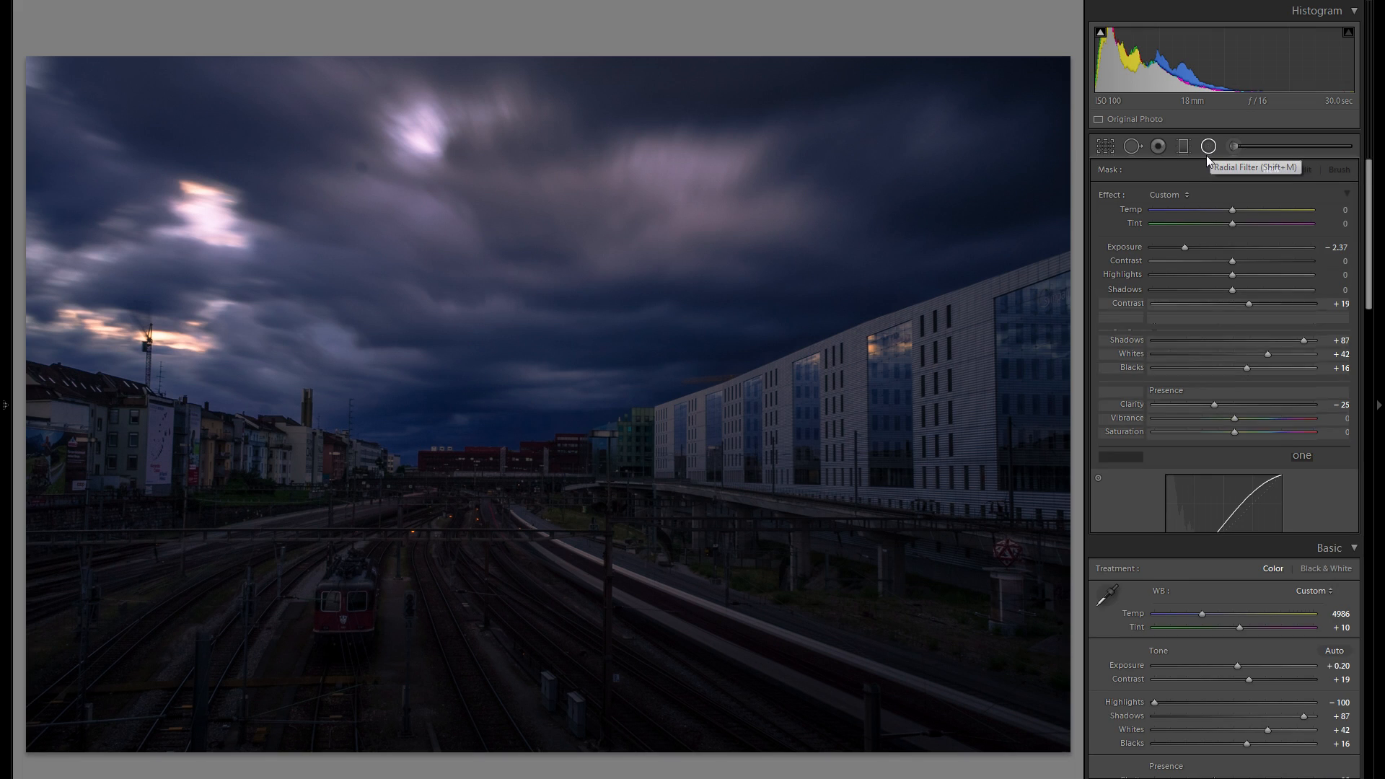
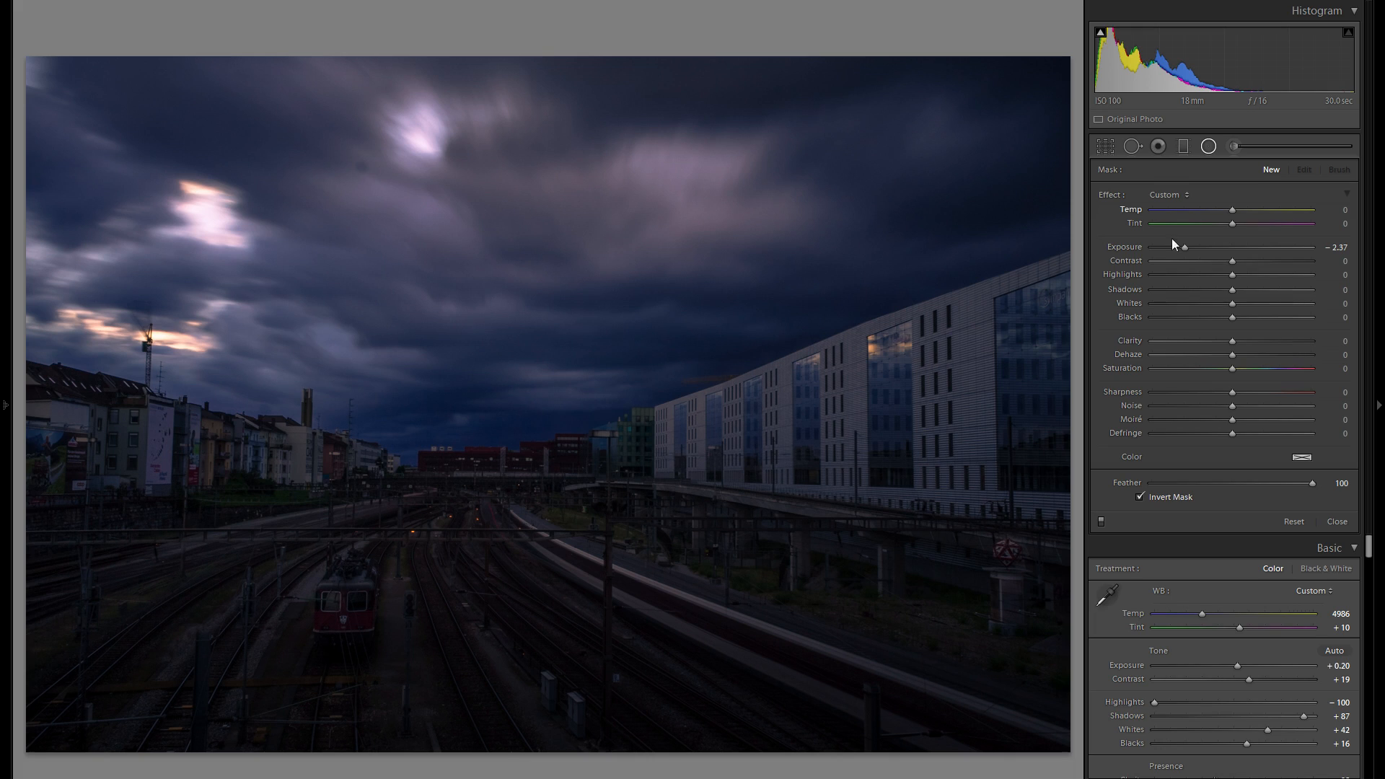
pyautogui.doubleClick(1124, 248)
pyautogui.moveTo(526, 390); pyautogui.dragTo(693, 497)
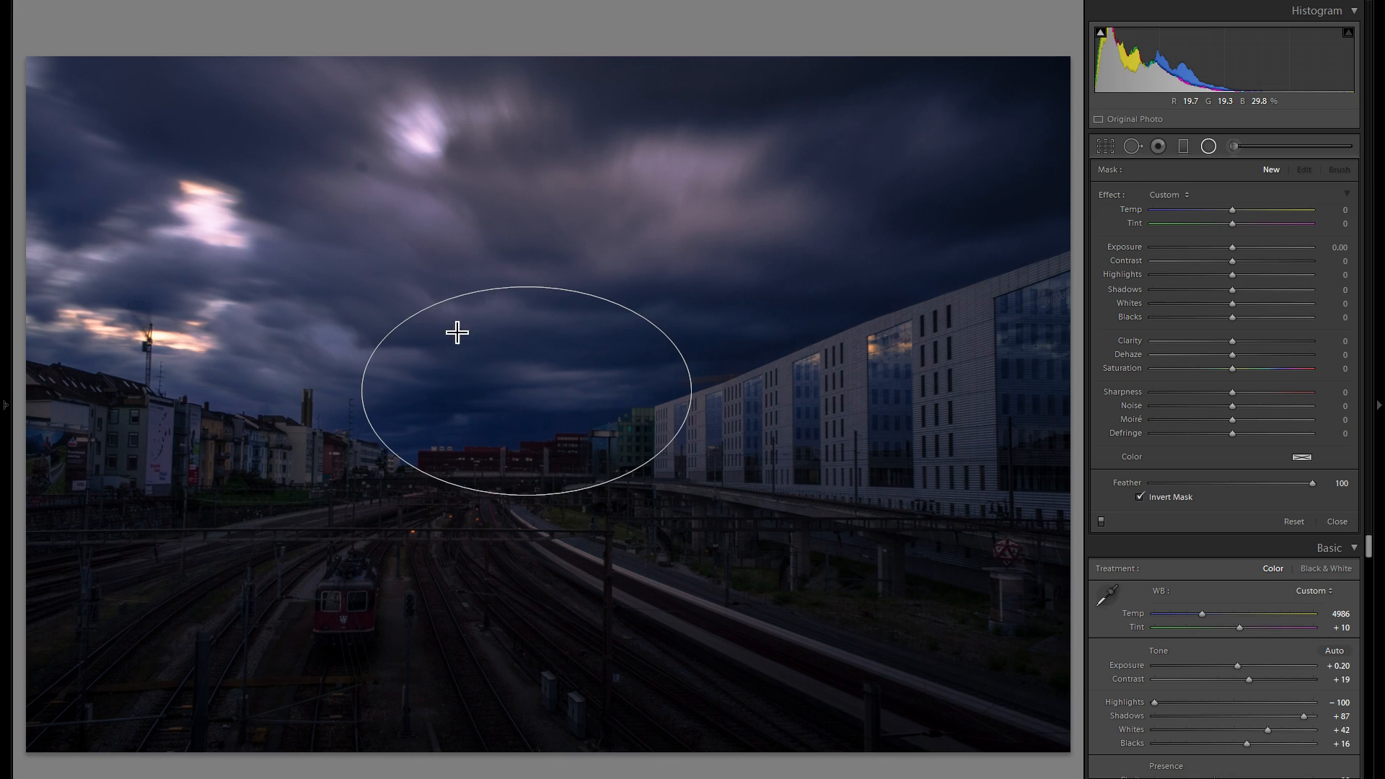
pyautogui.moveTo(1225, 245); pyautogui.dragTo(1261, 245)
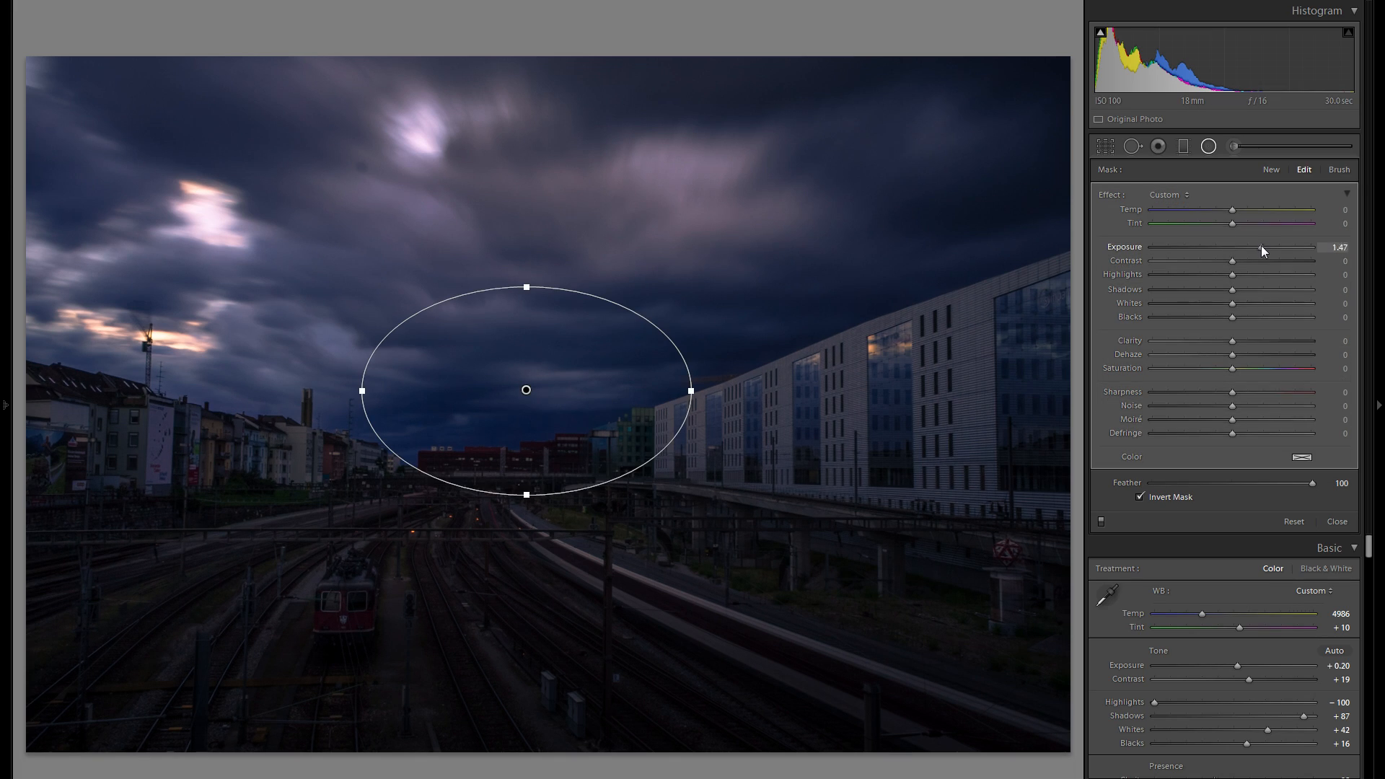
pyautogui.moveTo(510, 418)
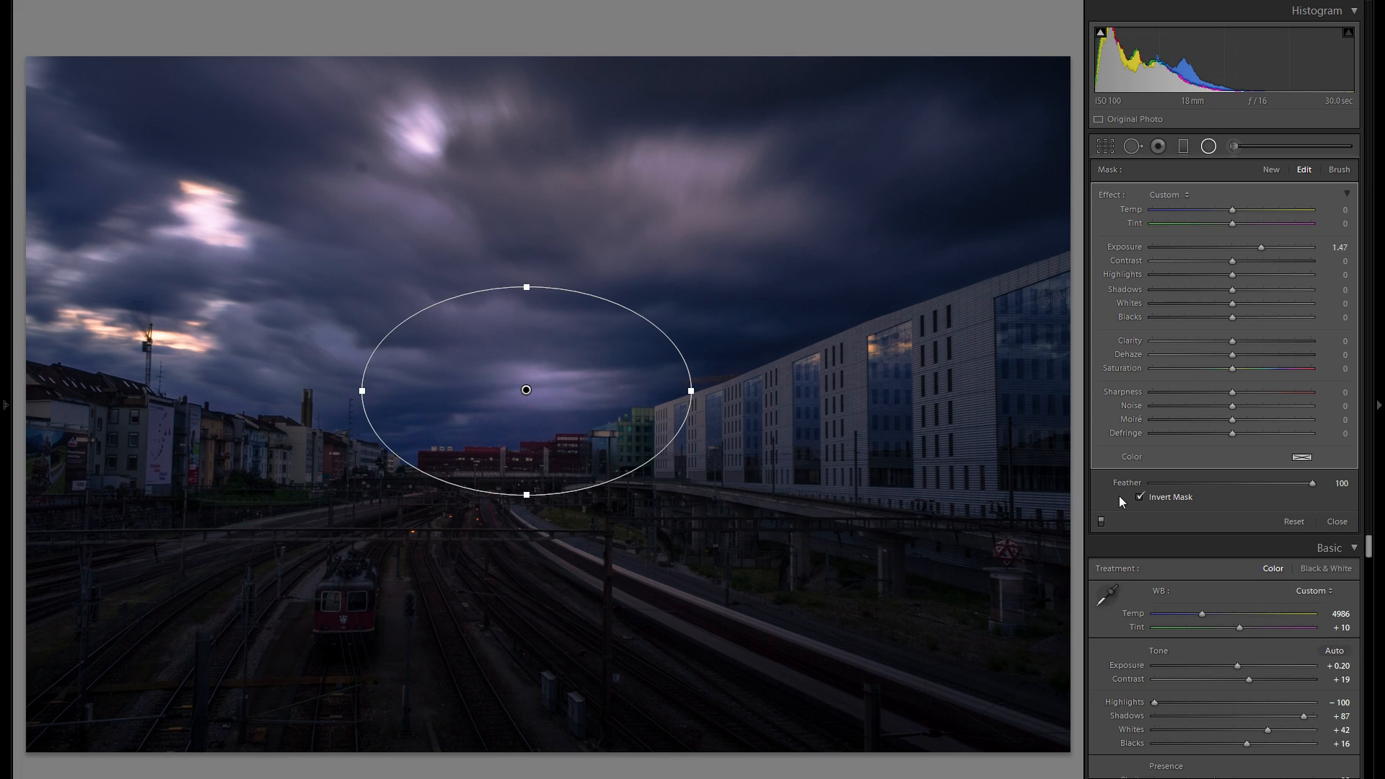
# Test the radial filter with Invert Mask off and Feather 0, restoring the inverted mask and Feather 100.
pyautogui.click(1139, 497)
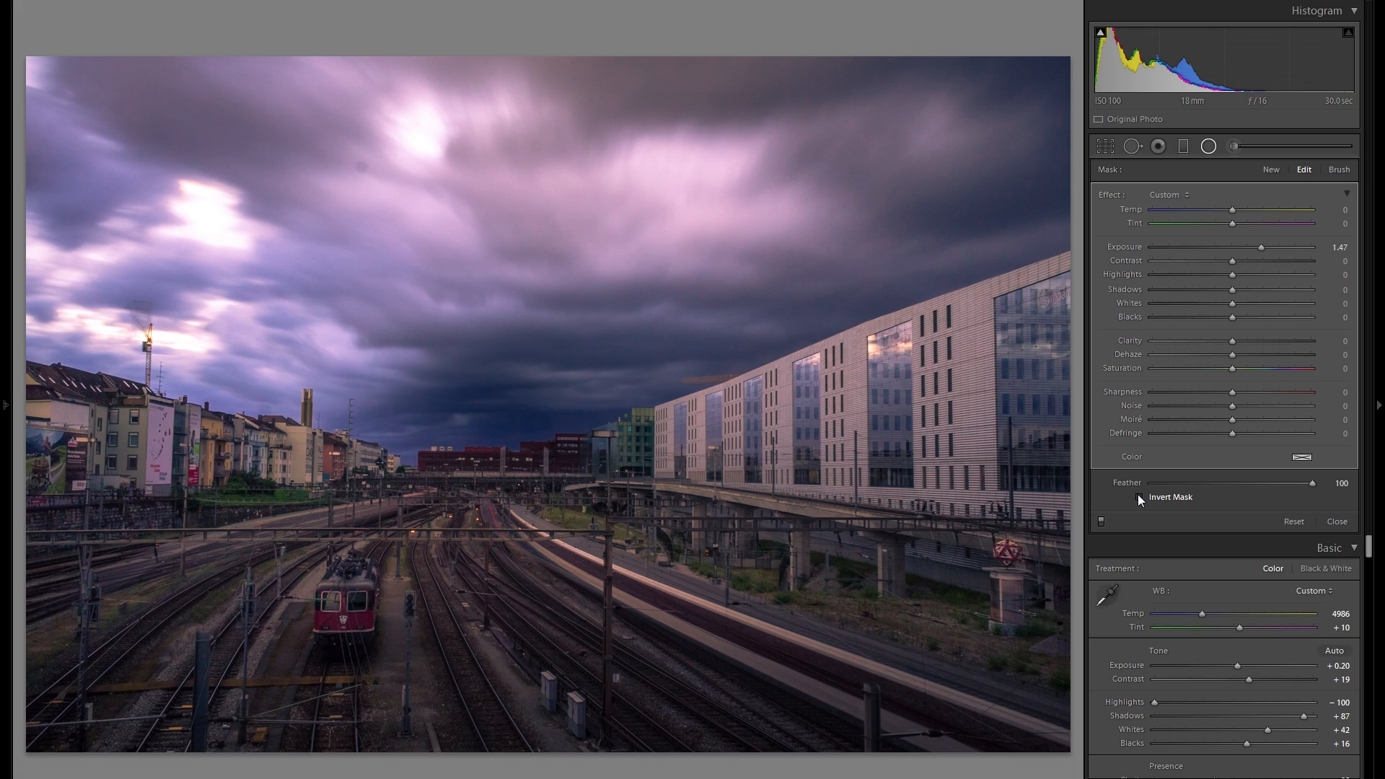
pyautogui.click(1138, 496)
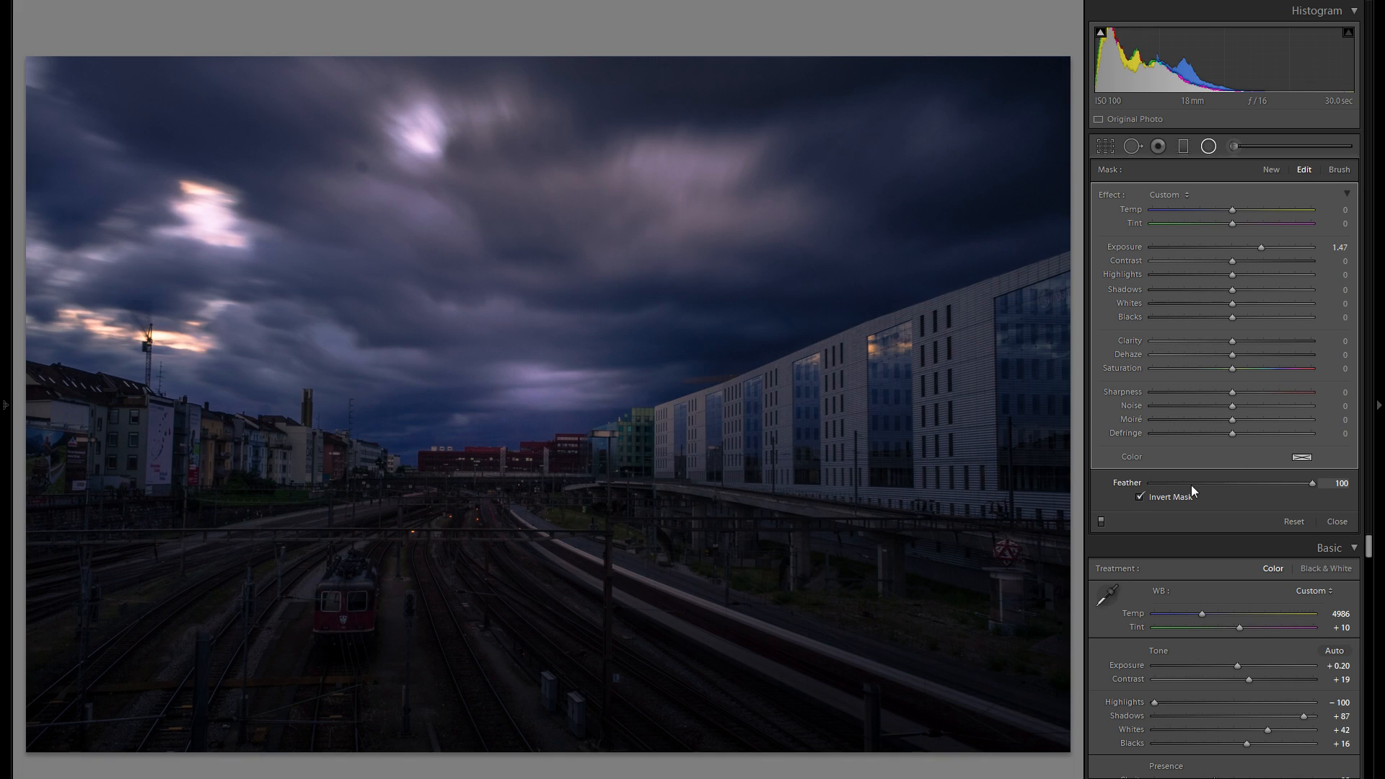
pyautogui.moveTo(1322, 485); pyautogui.dragTo(1249, 481)
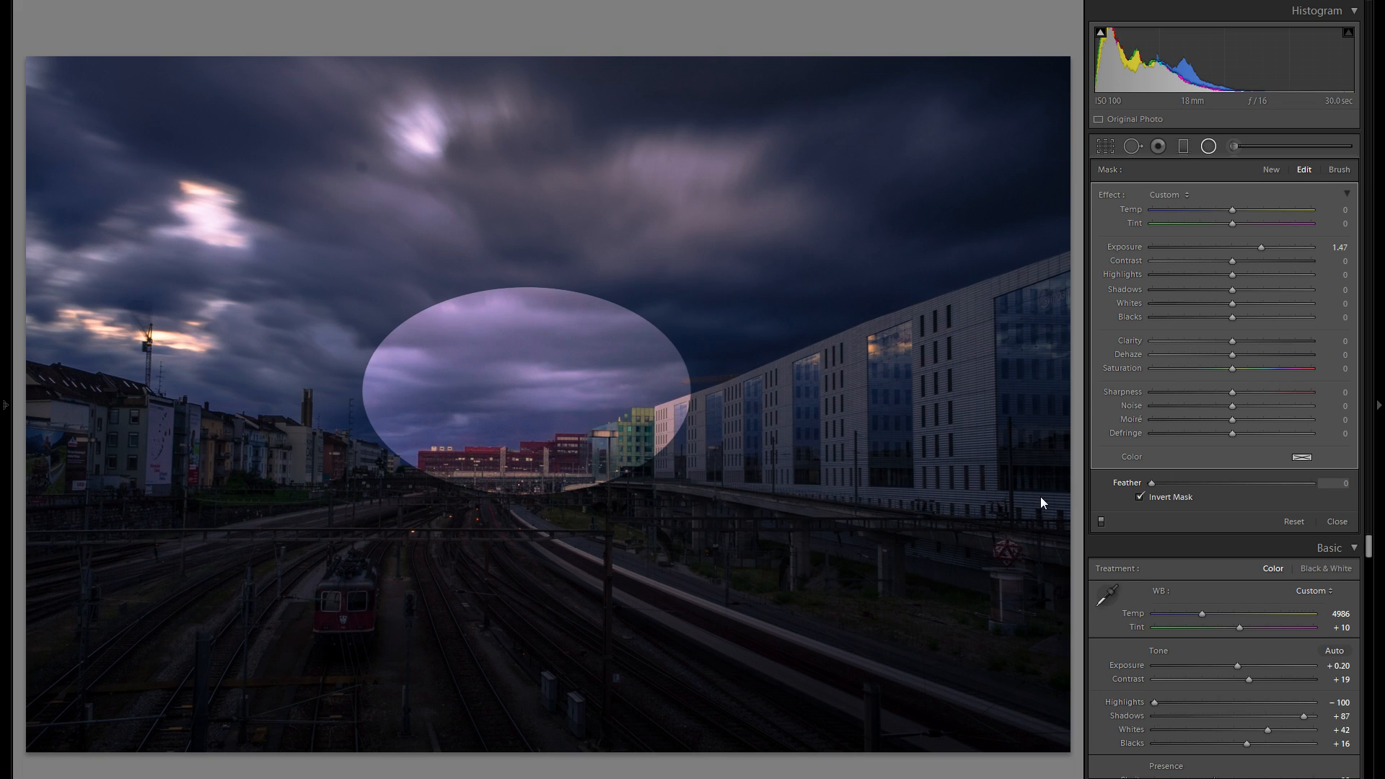
pyautogui.moveTo(1159, 486); pyautogui.dragTo(1314, 482)
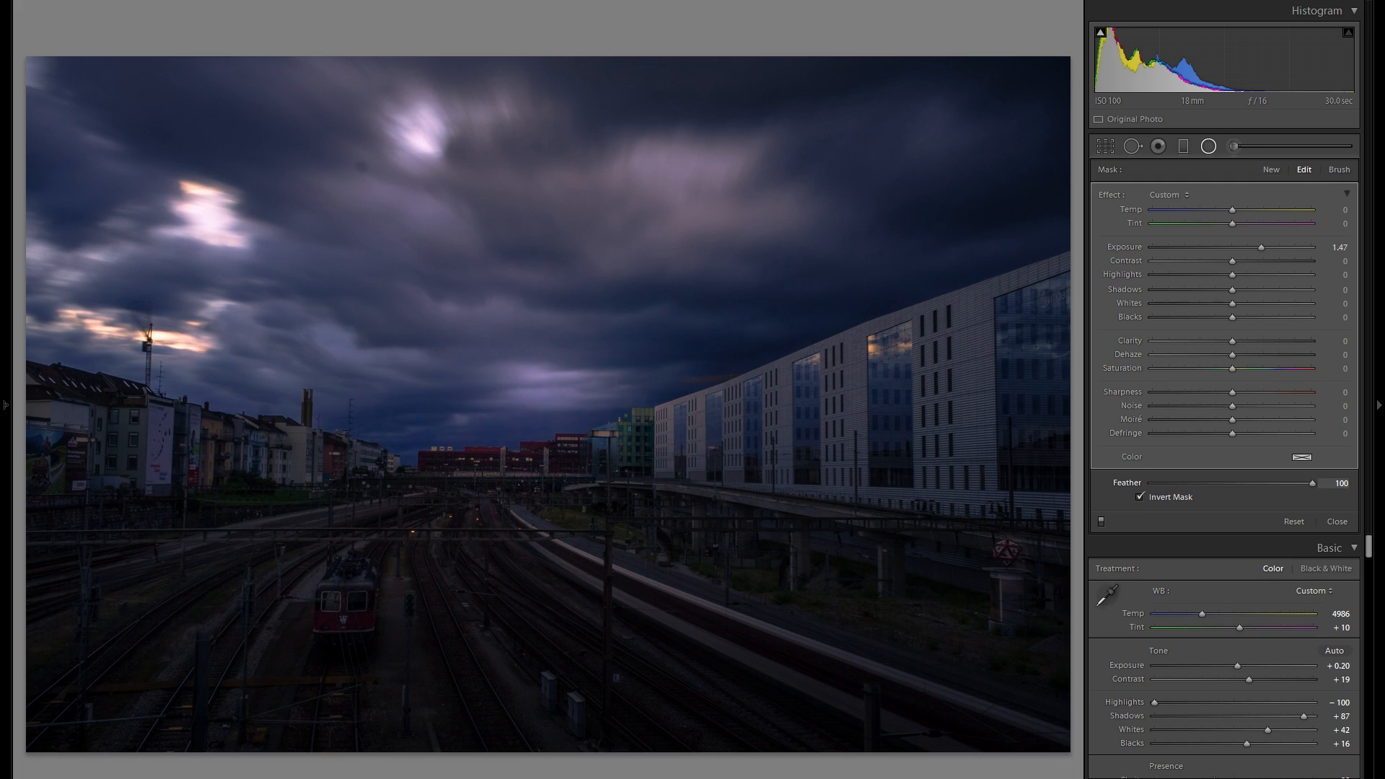
# Shift the radial filter slightly toward the white building and try Exposure 2.30 and 0.71 before setting it to −0.42.
pyautogui.moveTo(528, 383); pyautogui.dragTo(574, 380)
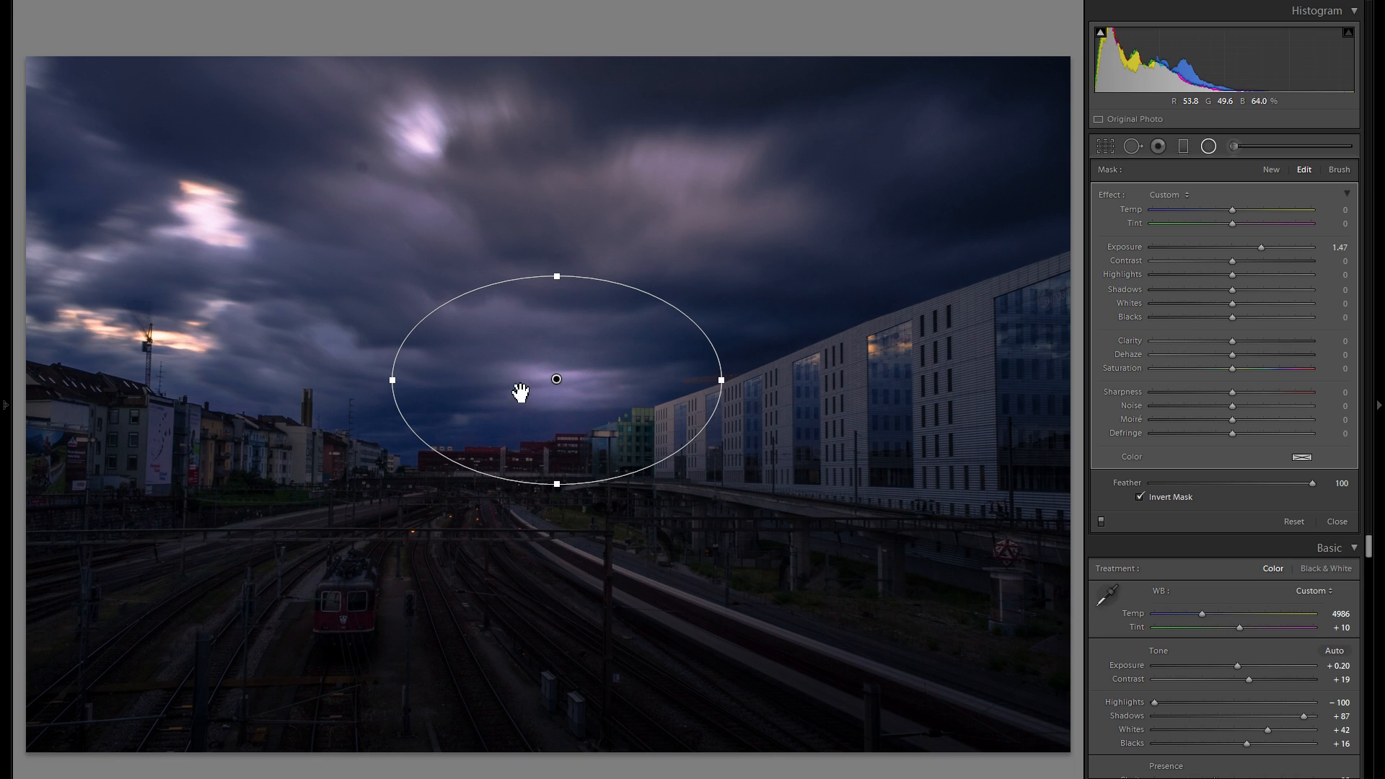
pyautogui.moveTo(1284, 244); pyautogui.dragTo(1278, 245)
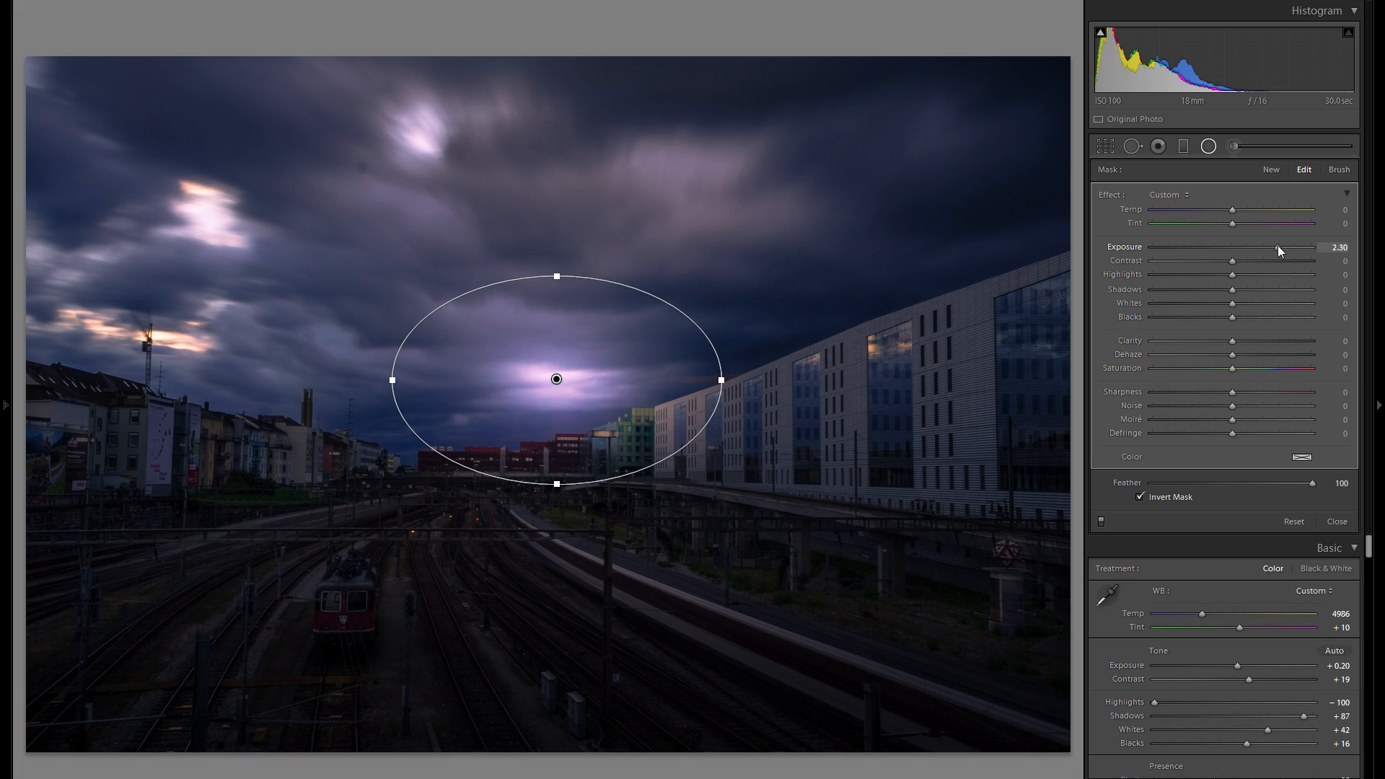
pyautogui.press('h')
pyautogui.press('h')
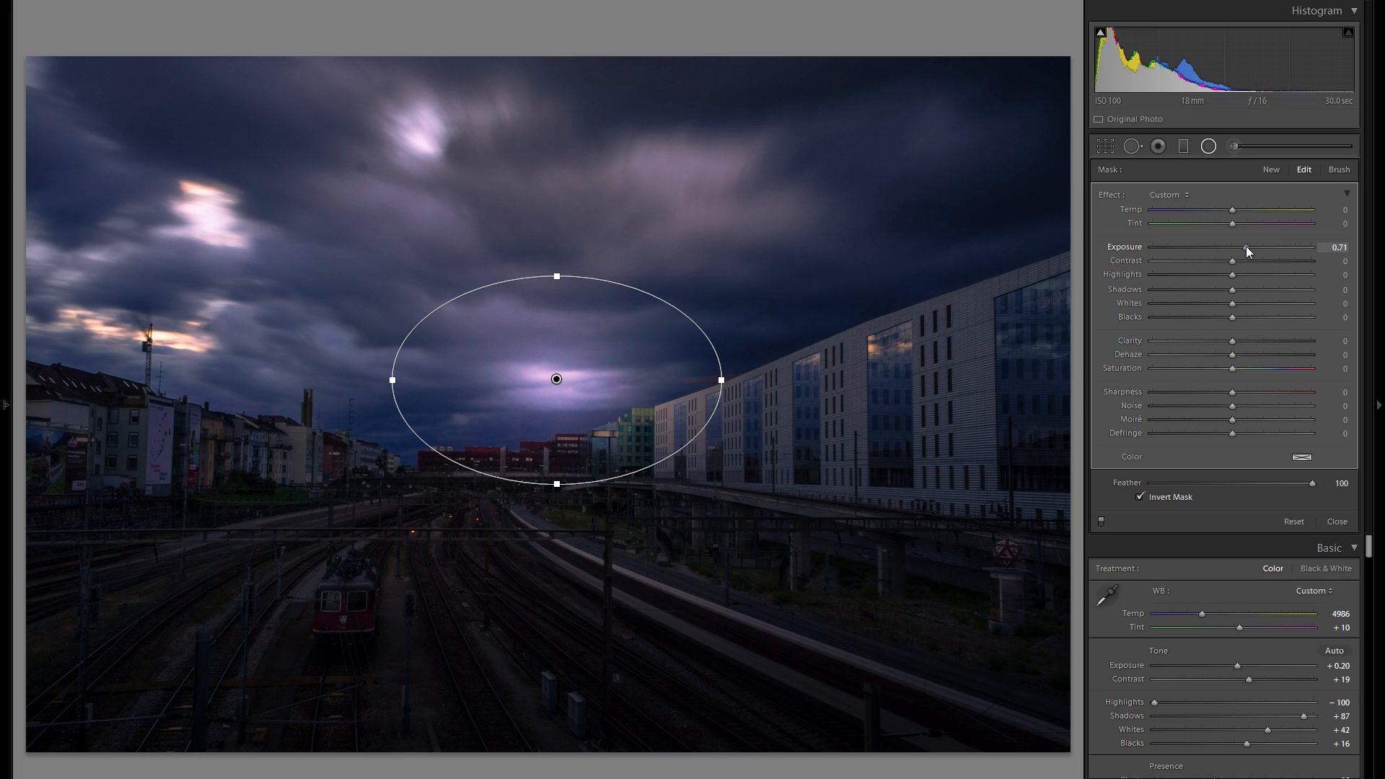
pyautogui.click(1245, 246)
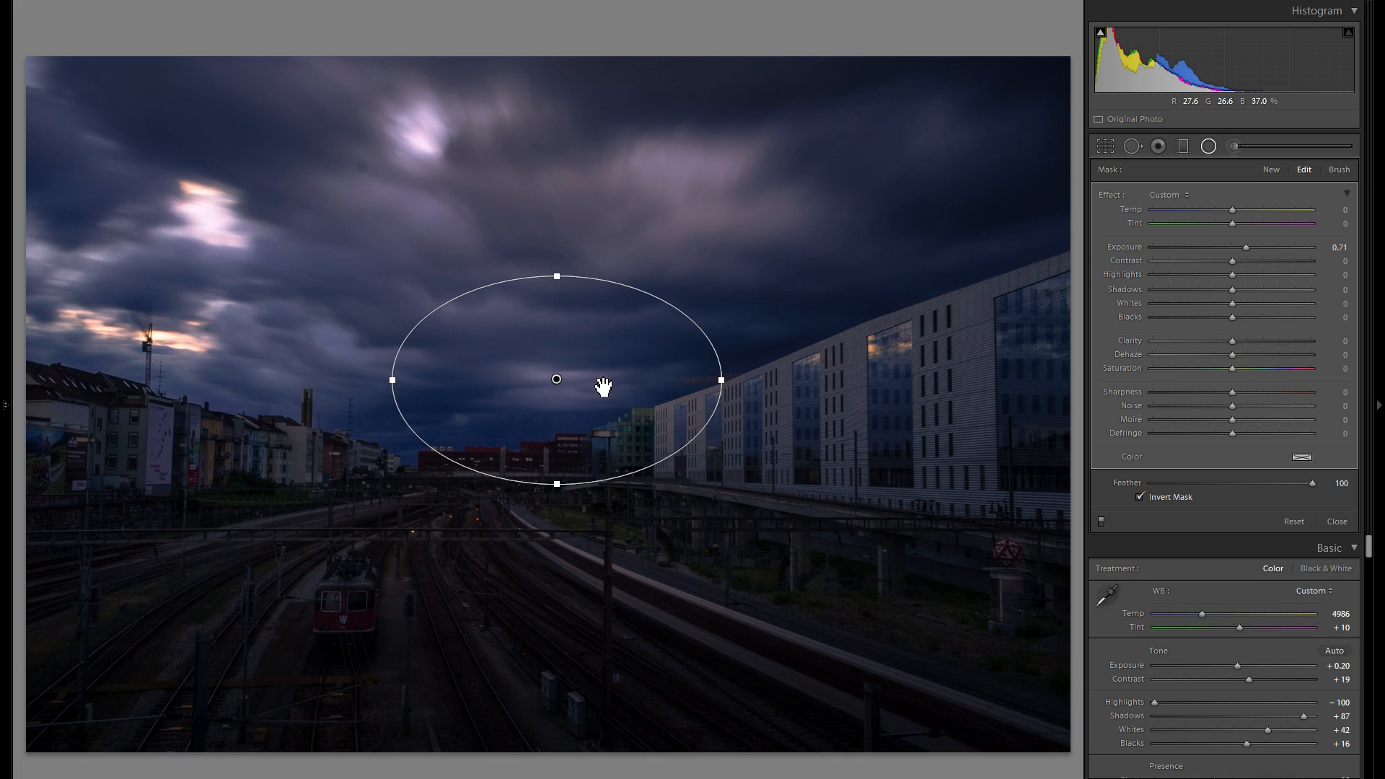
pyautogui.click(1223, 247)
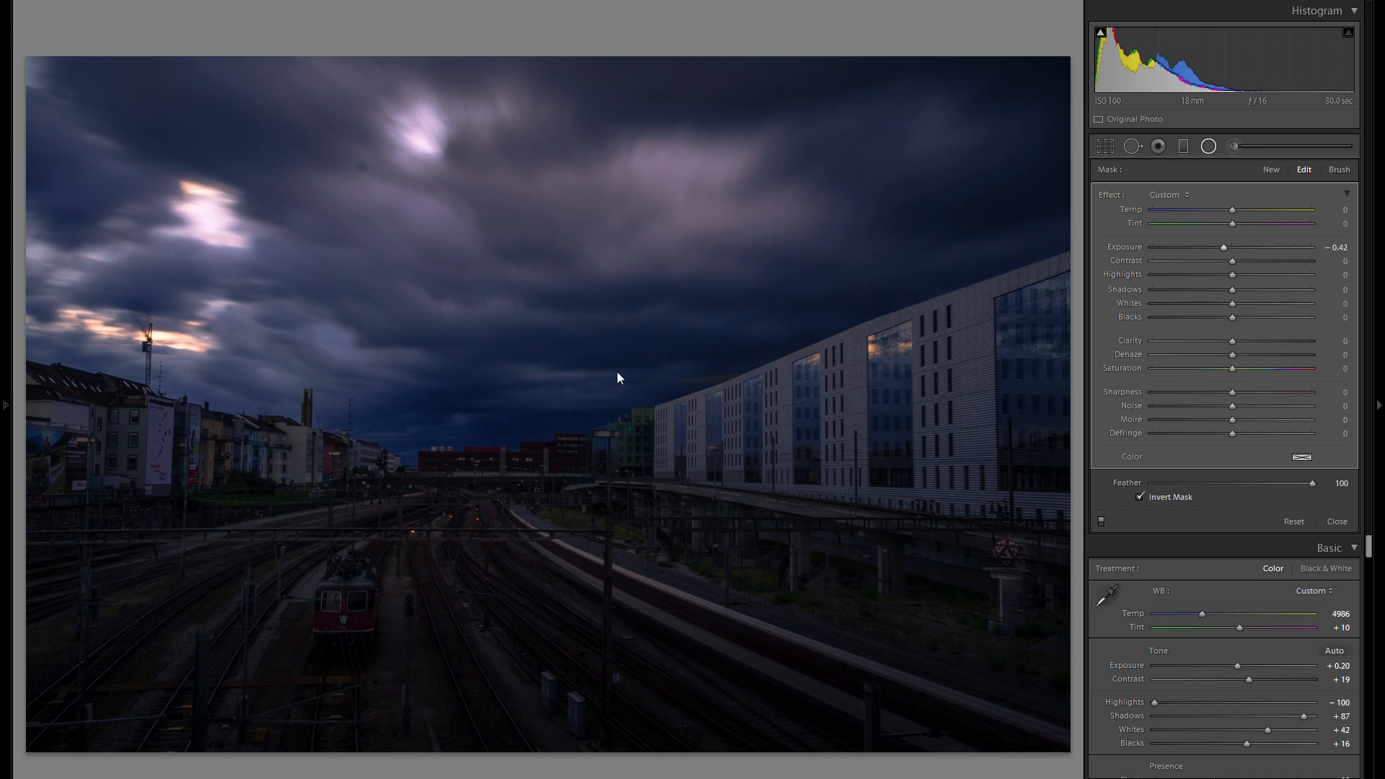
# Shrink the radial filter to a narrow upright ellipse over the distant red buildings and converging tracks, and inspect it at 1:2.
pyautogui.moveTo(724, 380); pyautogui.dragTo(600, 374)
pyautogui.moveTo(556, 277); pyautogui.dragTo(485, 451)
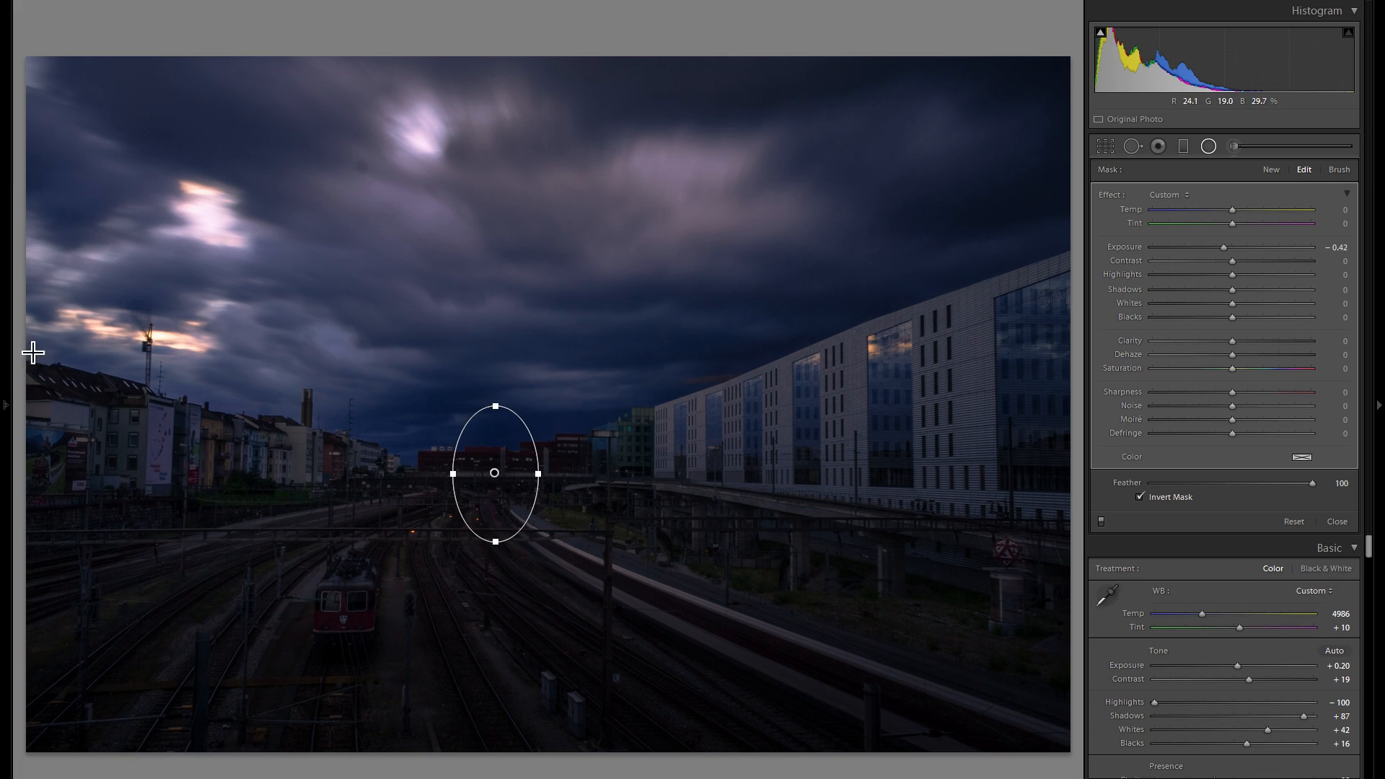
pyautogui.press('F7')
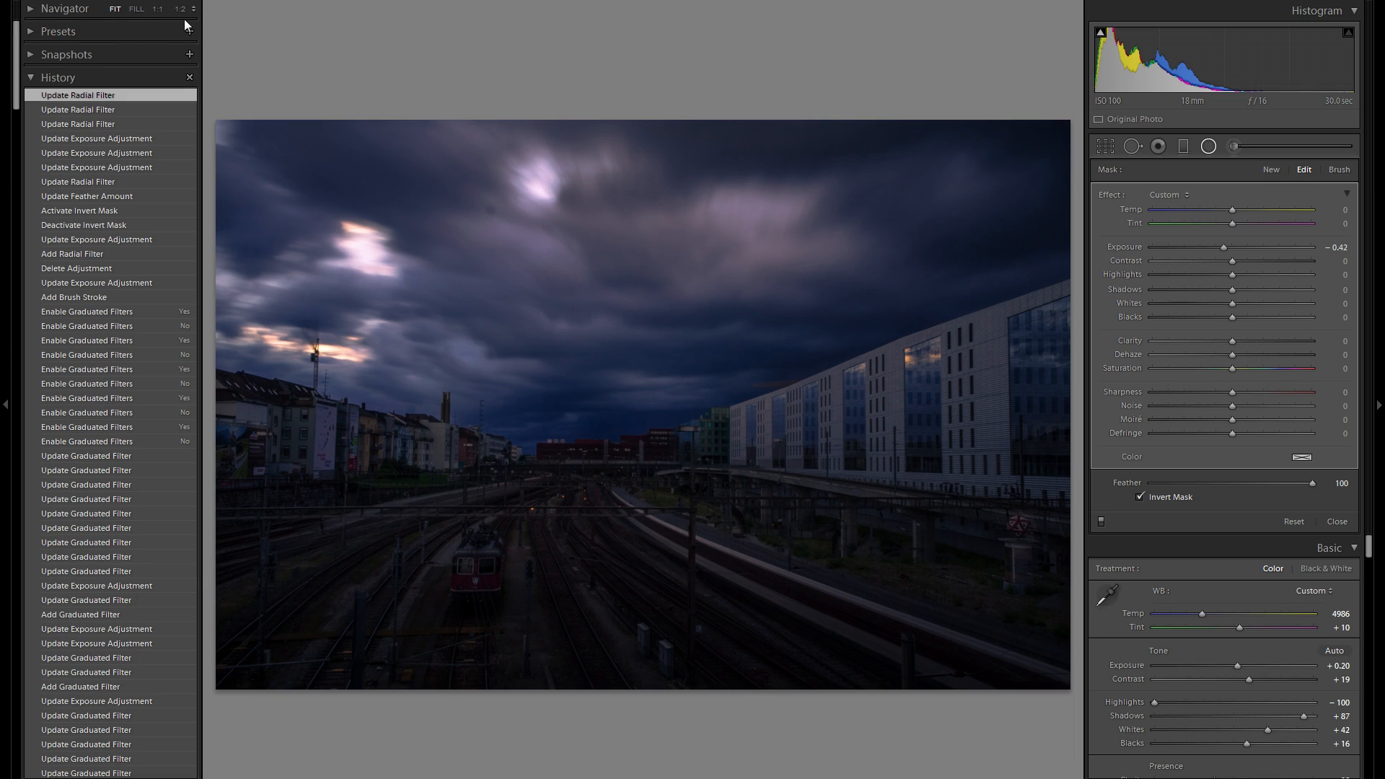
pyautogui.click(181, 9)
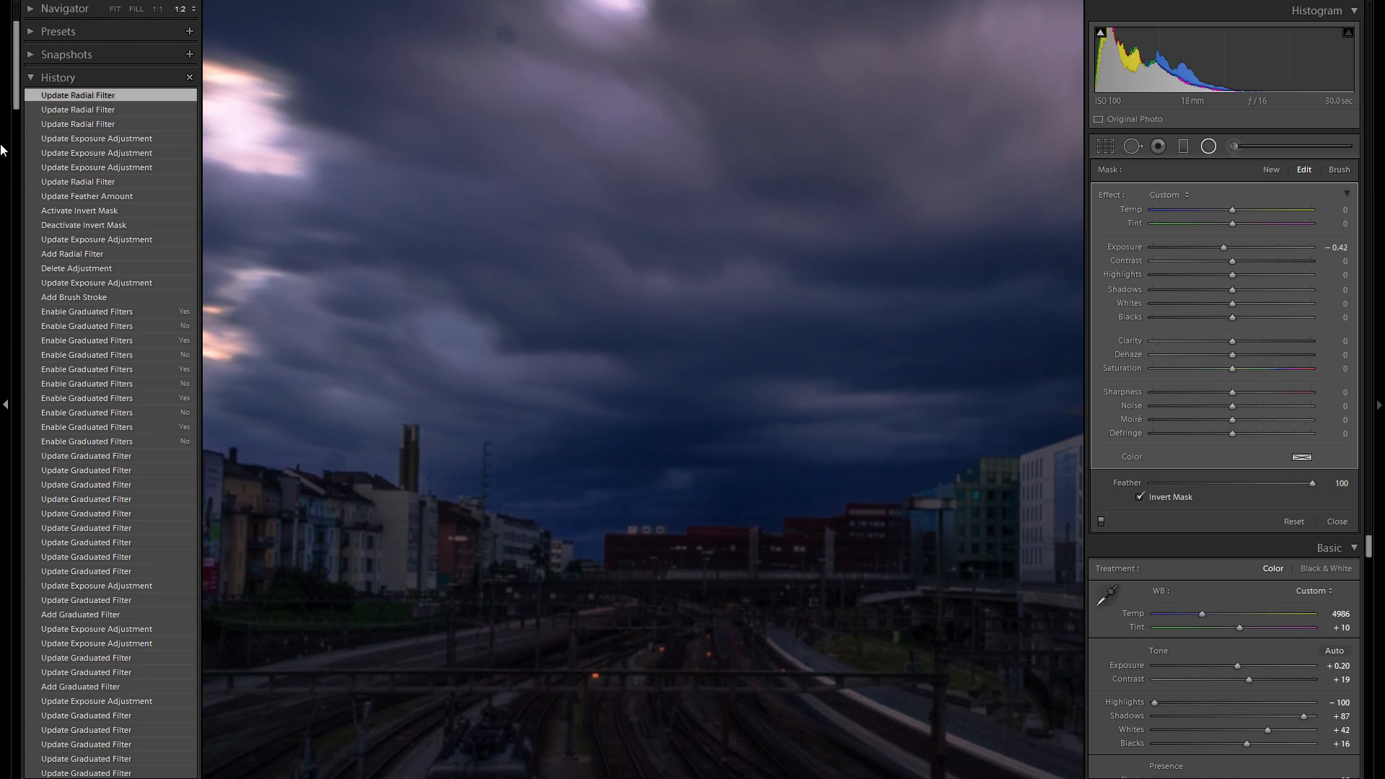
pyautogui.press('F7')
pyautogui.moveTo(531, 517); pyautogui.dragTo(606, 375)
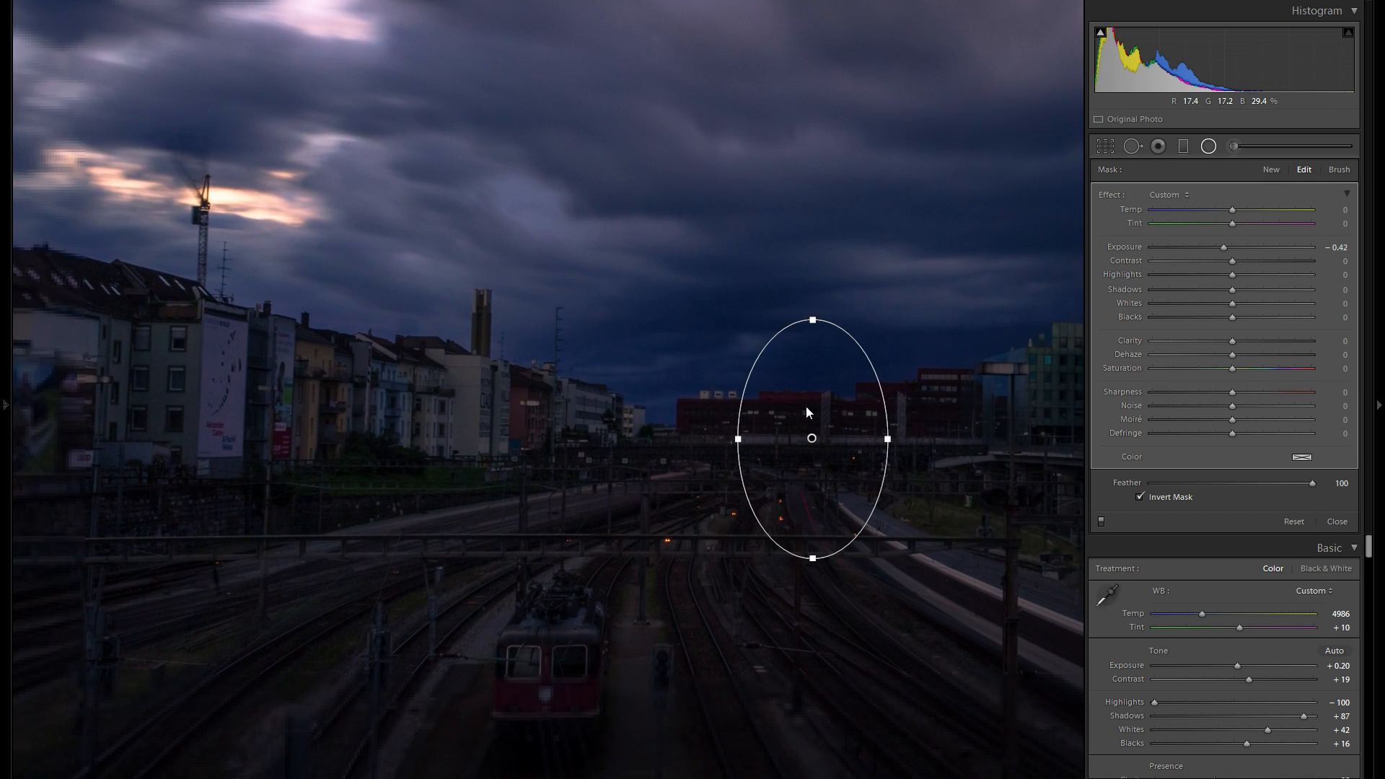
# Move the radial filter onto the row of houses, set its Blacks to -7, and place a duplicate near the chimney.
pyautogui.moveTo(828, 401); pyautogui.dragTo(361, 370)
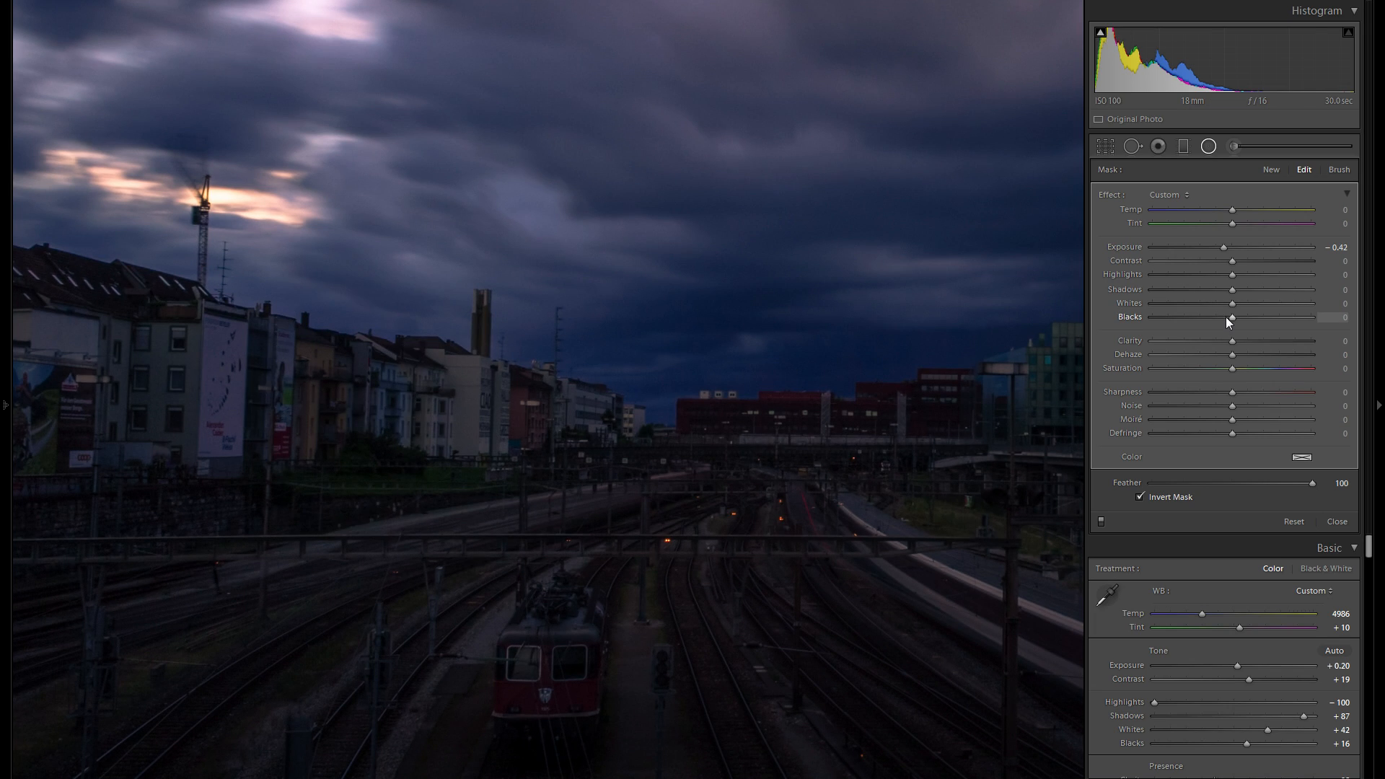
pyautogui.rightClick(348, 386)
pyautogui.click(365, 393)
pyautogui.moveTo(448, 392); pyautogui.dragTo(474, 385)
# Duplicate the radial filter onto the nearest house beside the billboards and set the copy's Exposure to -0.38.
pyautogui.rightClick(489, 380)
pyautogui.click(480, 381)
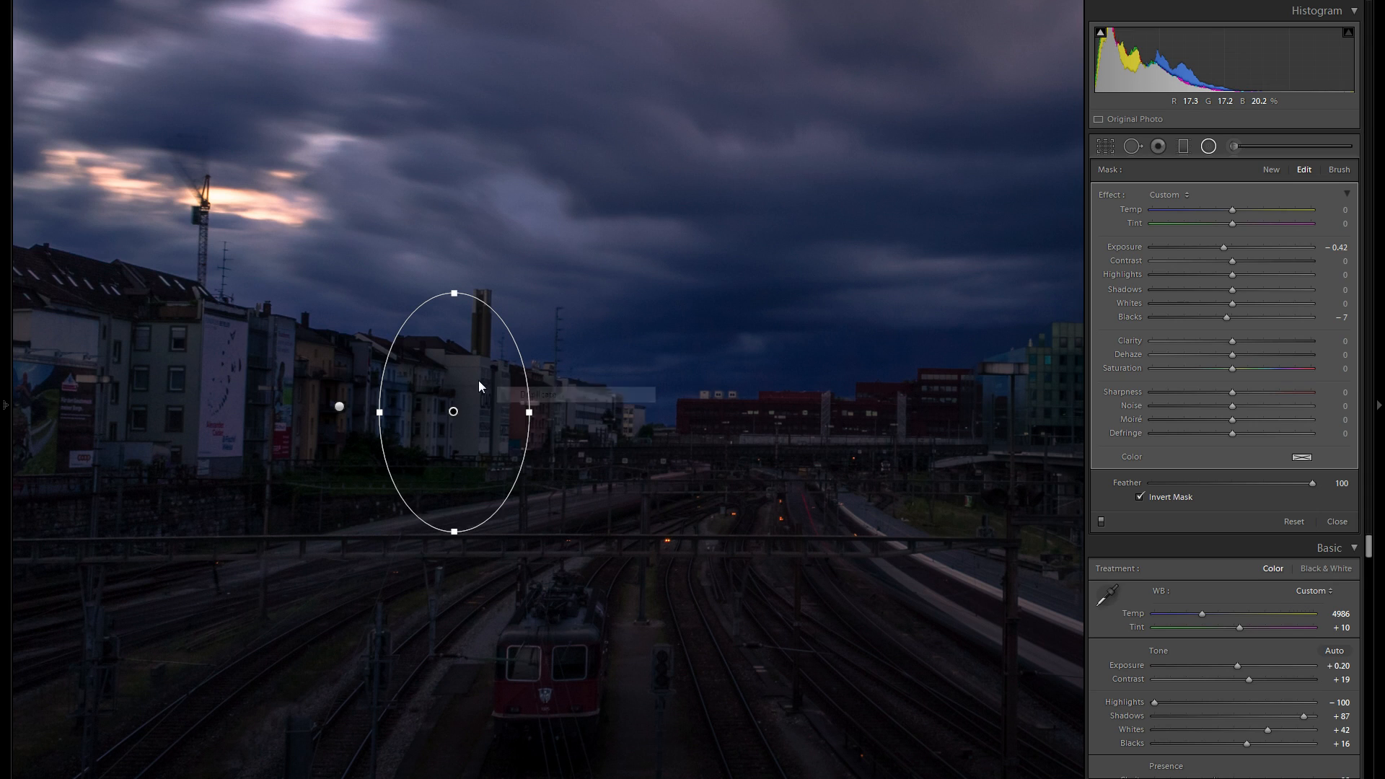
pyautogui.moveTo(485, 390); pyautogui.dragTo(175, 369)
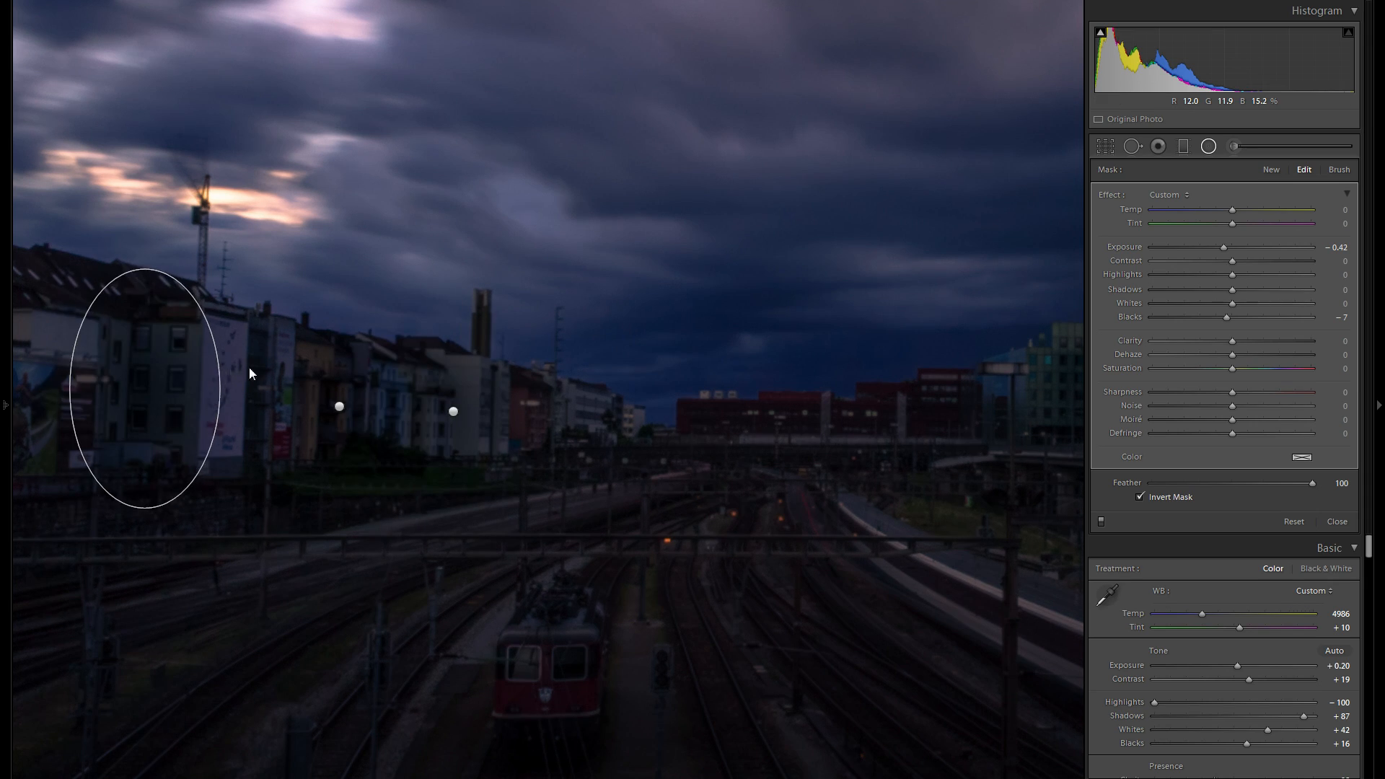
pyautogui.moveTo(276, 360); pyautogui.dragTo(617, 357)
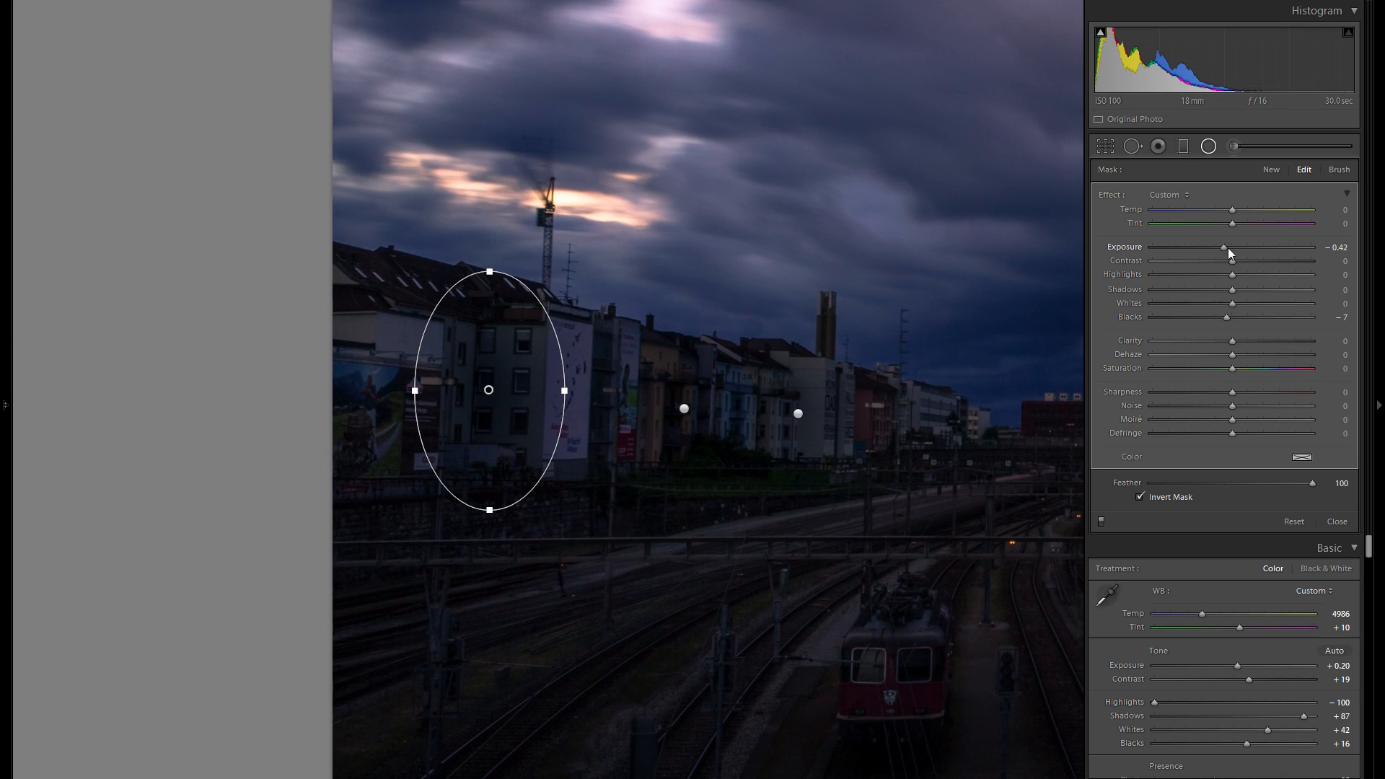
pyautogui.moveTo(1222, 247); pyautogui.dragTo(1222, 246)
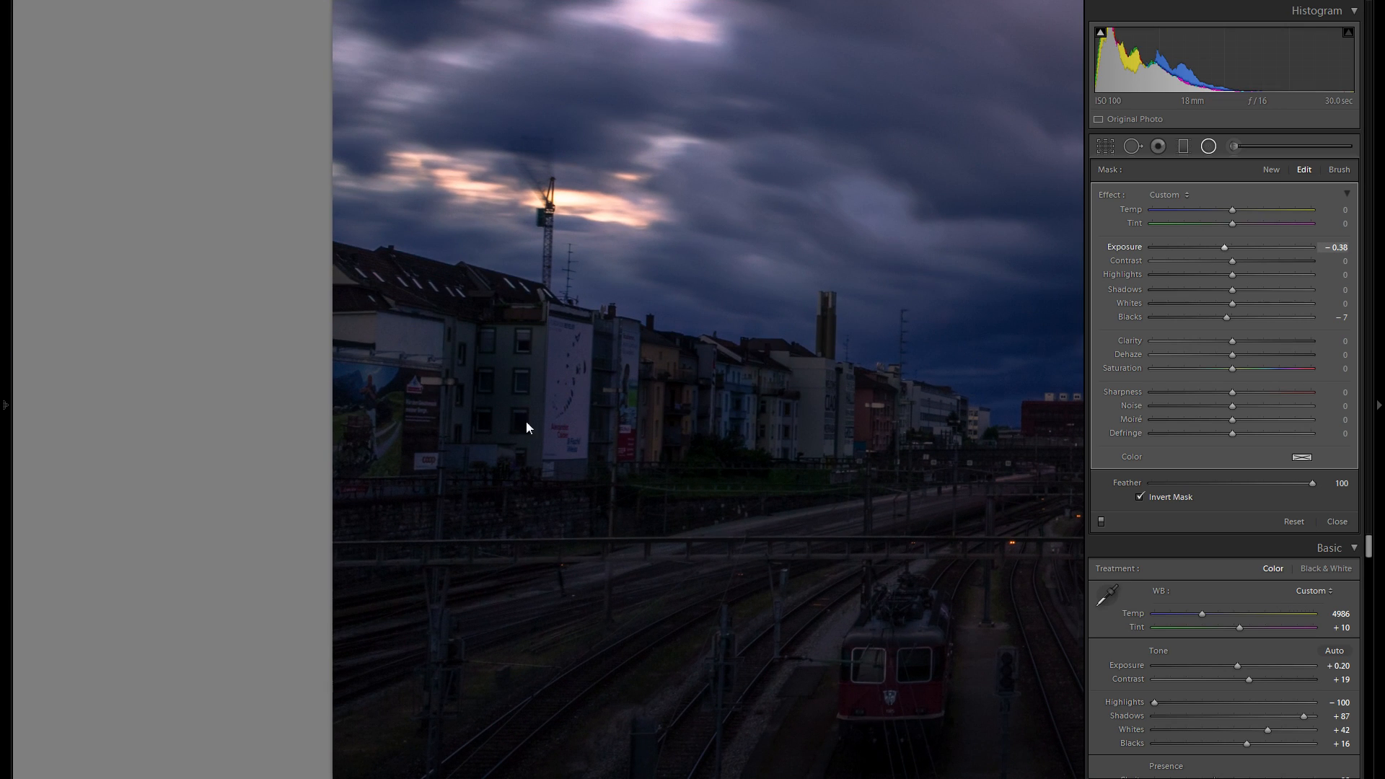
# Duplicate the filter, place the copy between the two filters on the house row, and shrink it to a much smaller ellipse.
pyautogui.rightClick(529, 382)
pyautogui.click(539, 386)
pyautogui.moveTo(505, 361); pyautogui.dragTo(788, 431)
pyautogui.moveTo(758, 313); pyautogui.dragTo(758, 403)
# Place two duplicates of the small radial filter along the far end of the house row.
pyautogui.rightClick(758, 399)
pyautogui.click(747, 392)
pyautogui.moveTo(903, 410); pyautogui.dragTo(912, 407)
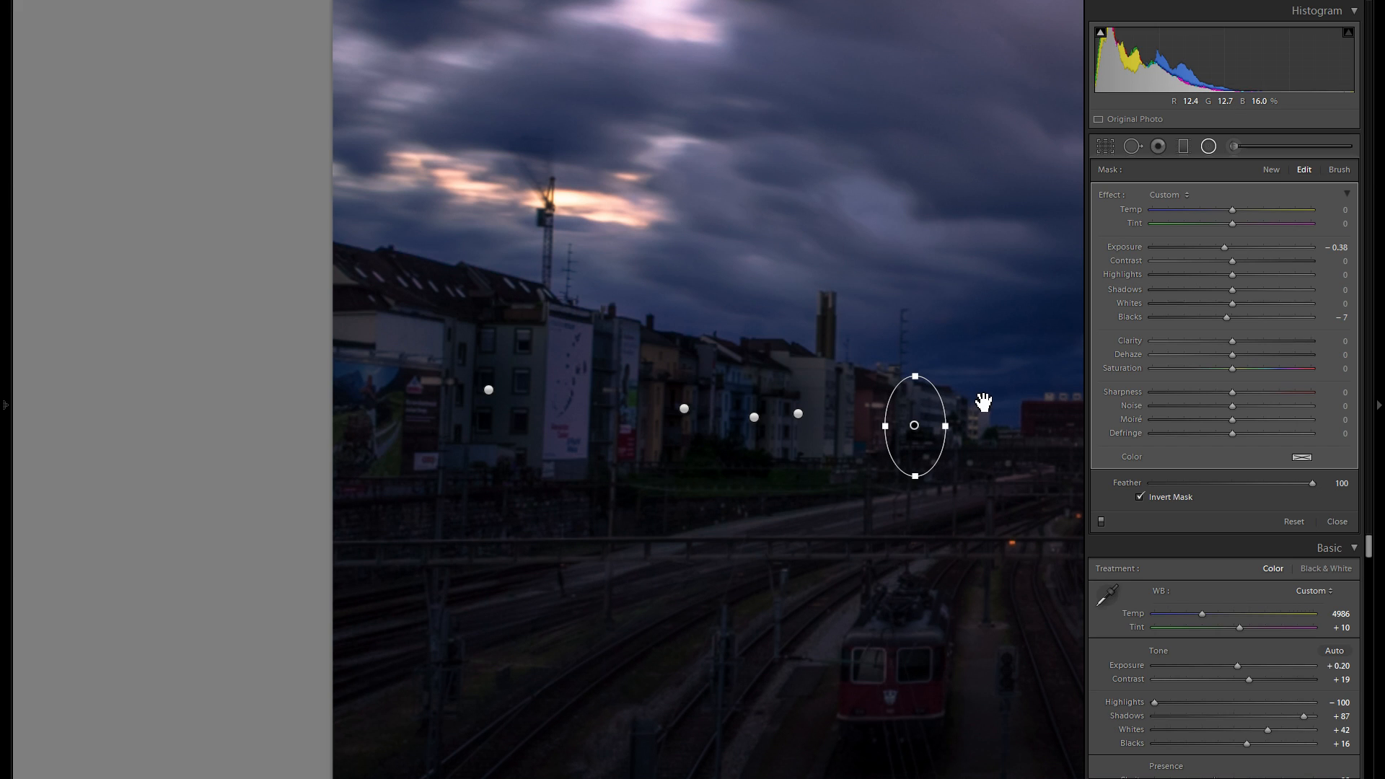
pyautogui.moveTo(1001, 386); pyautogui.dragTo(755, 409)
pyautogui.rightClick(680, 427)
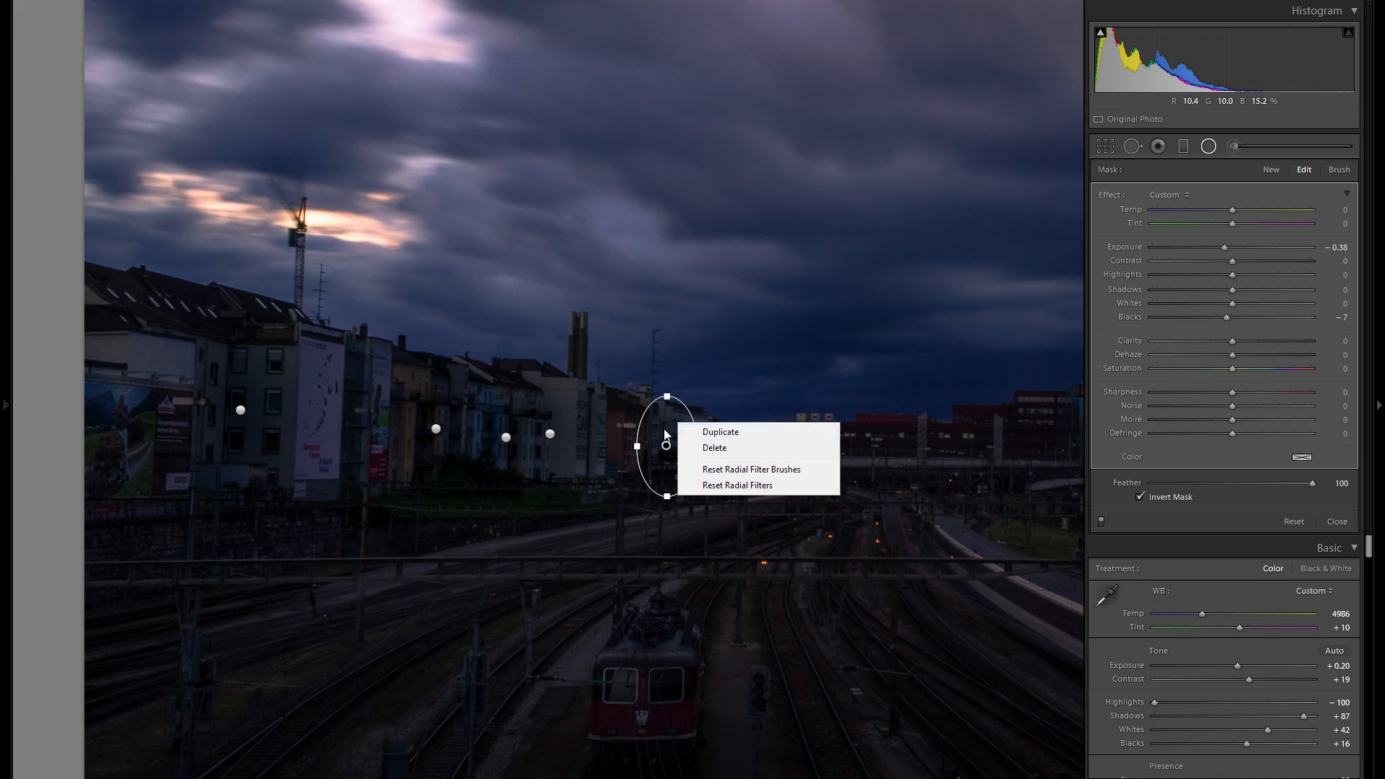
pyautogui.press('Escape')
pyautogui.moveTo(665, 434); pyautogui.dragTo(737, 445)
# Duplicate the small radial filter onto the tracks at the orange signal light beyond the locomotive.
pyautogui.rightClick(737, 443)
pyautogui.press('Escape')
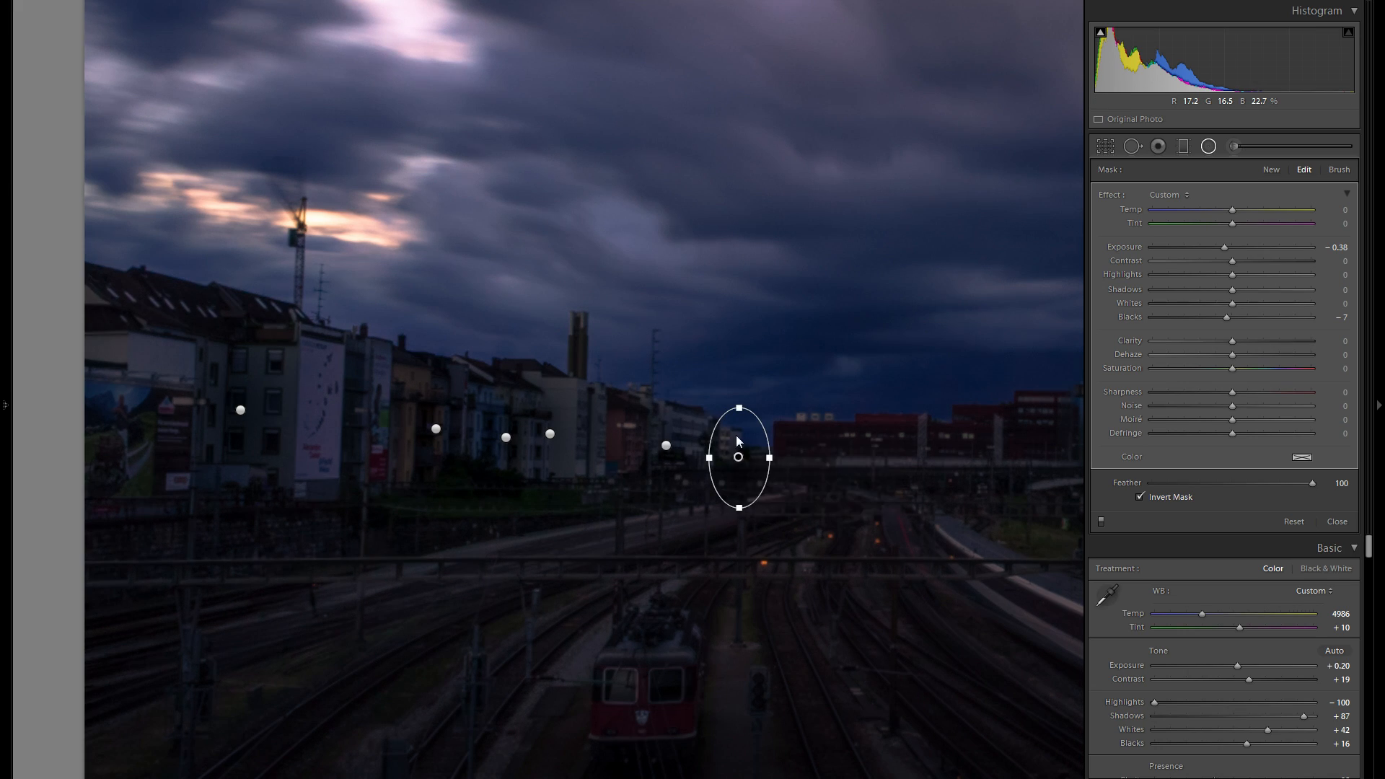
pyautogui.moveTo(735, 437); pyautogui.dragTo(782, 538)
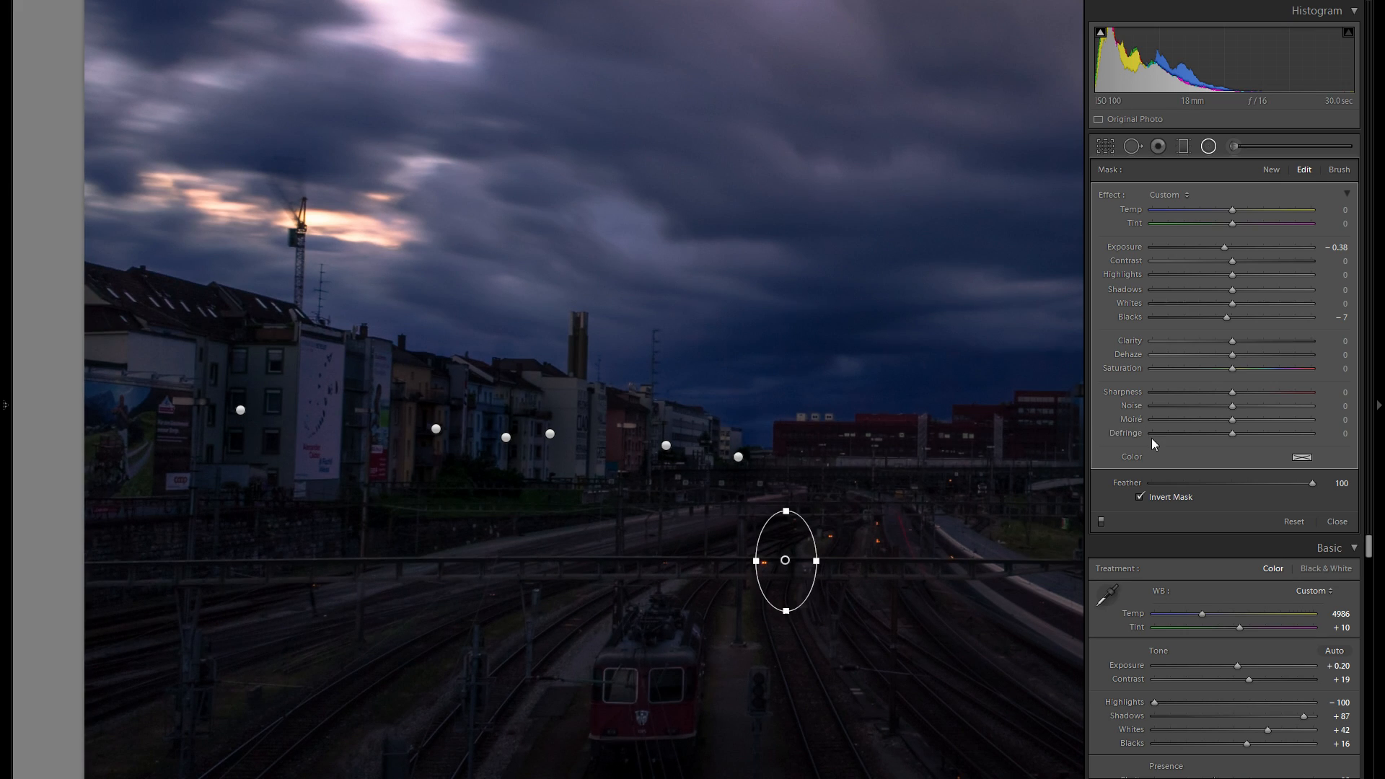
# Toggle the radial filters off and on to compare the photo with and without them.
pyautogui.click(1101, 520)
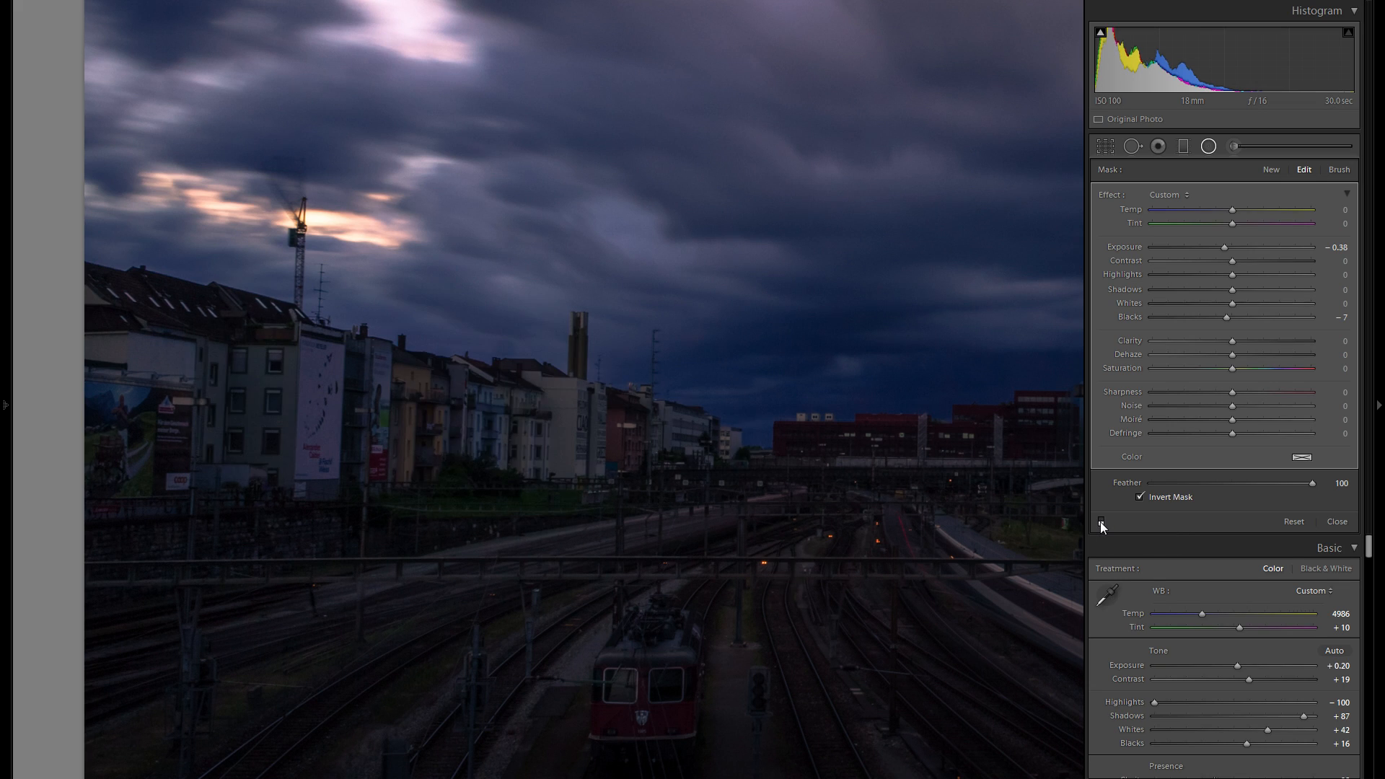
pyautogui.click(1101, 520)
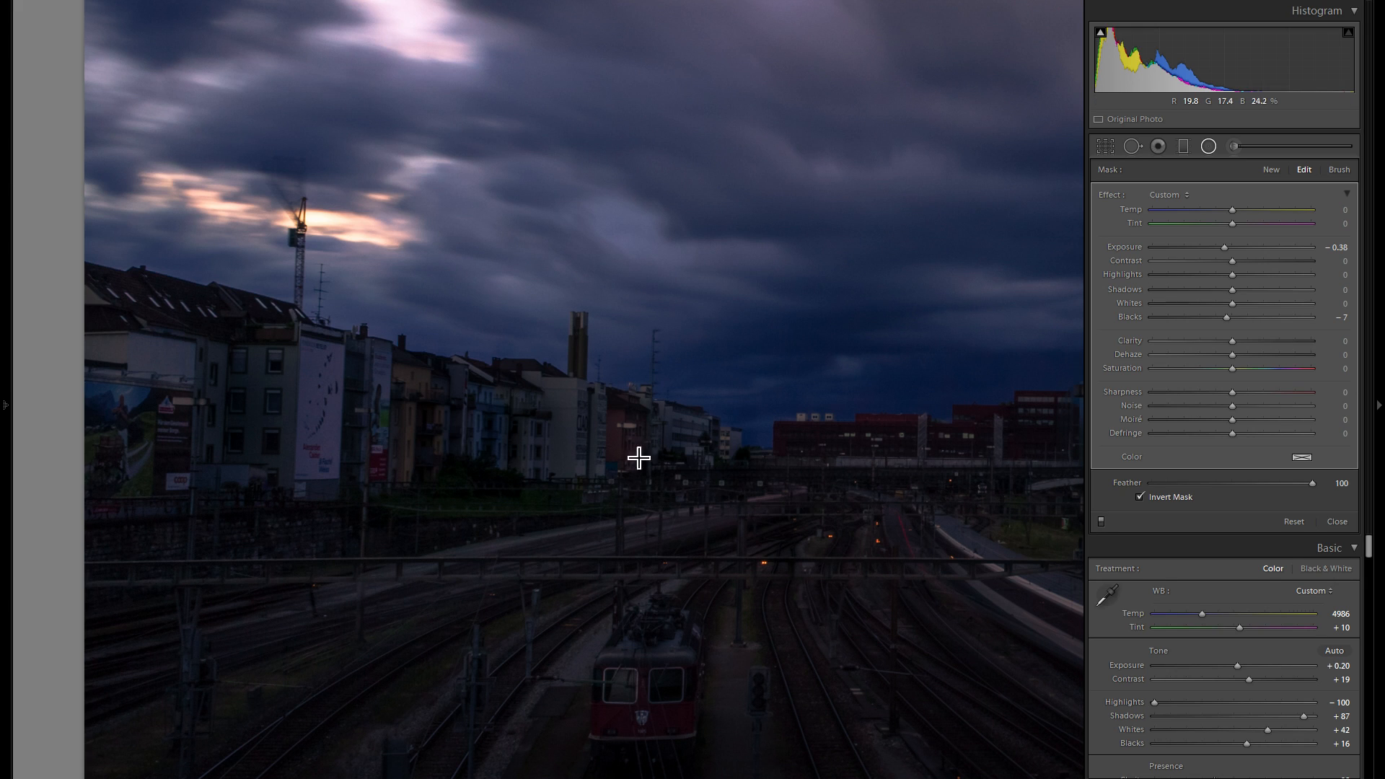
pyautogui.click(1100, 523)
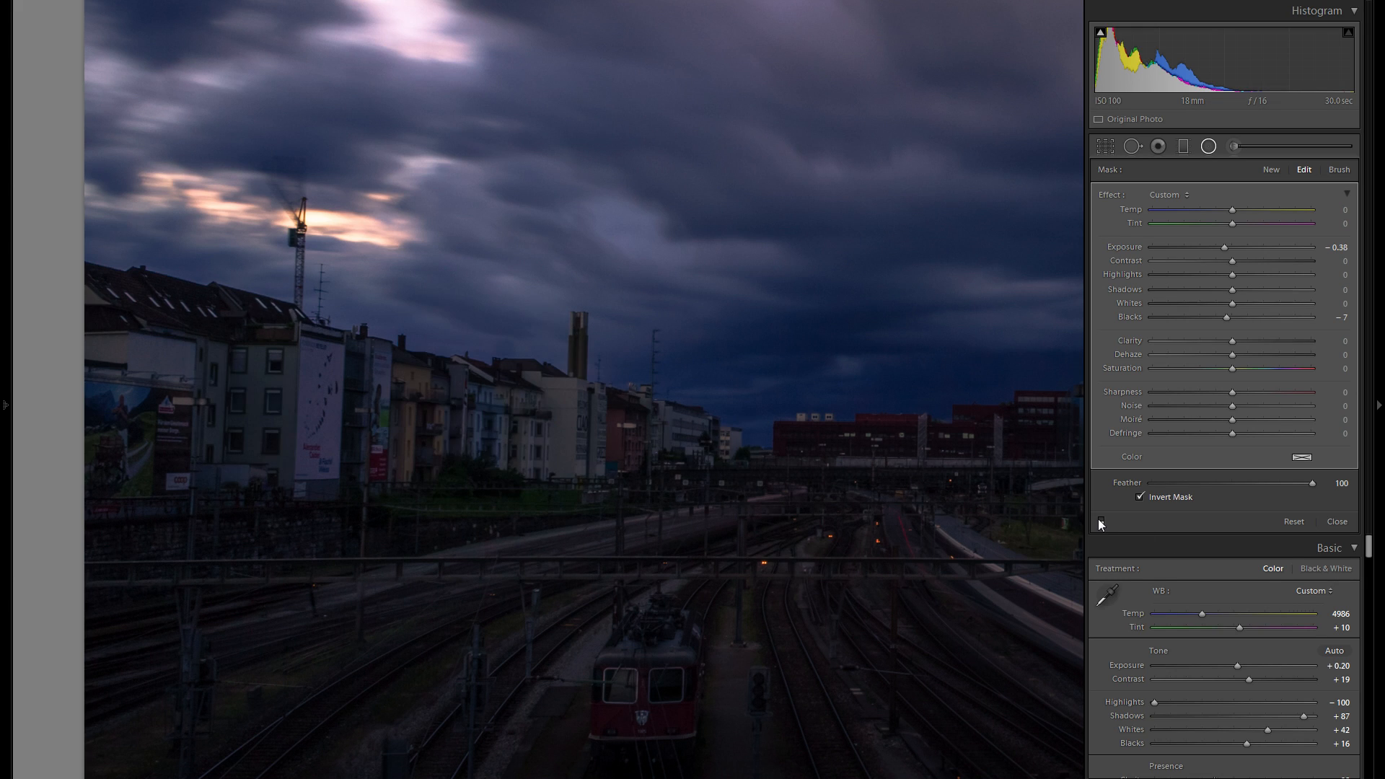
pyautogui.click(1101, 524)
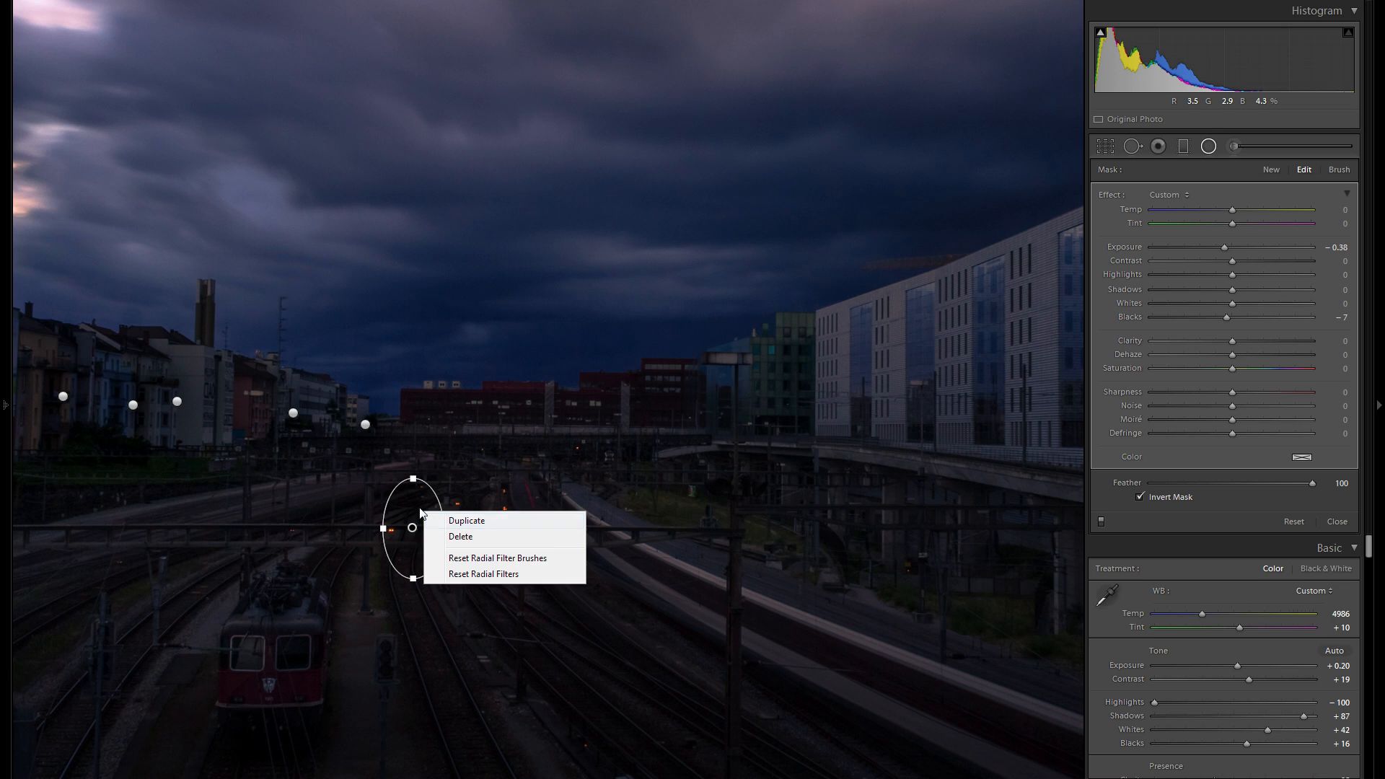
# Place one duplicate filter on the grass beside the railway curve and another beneath the viaduct.
pyautogui.click(608, 501)
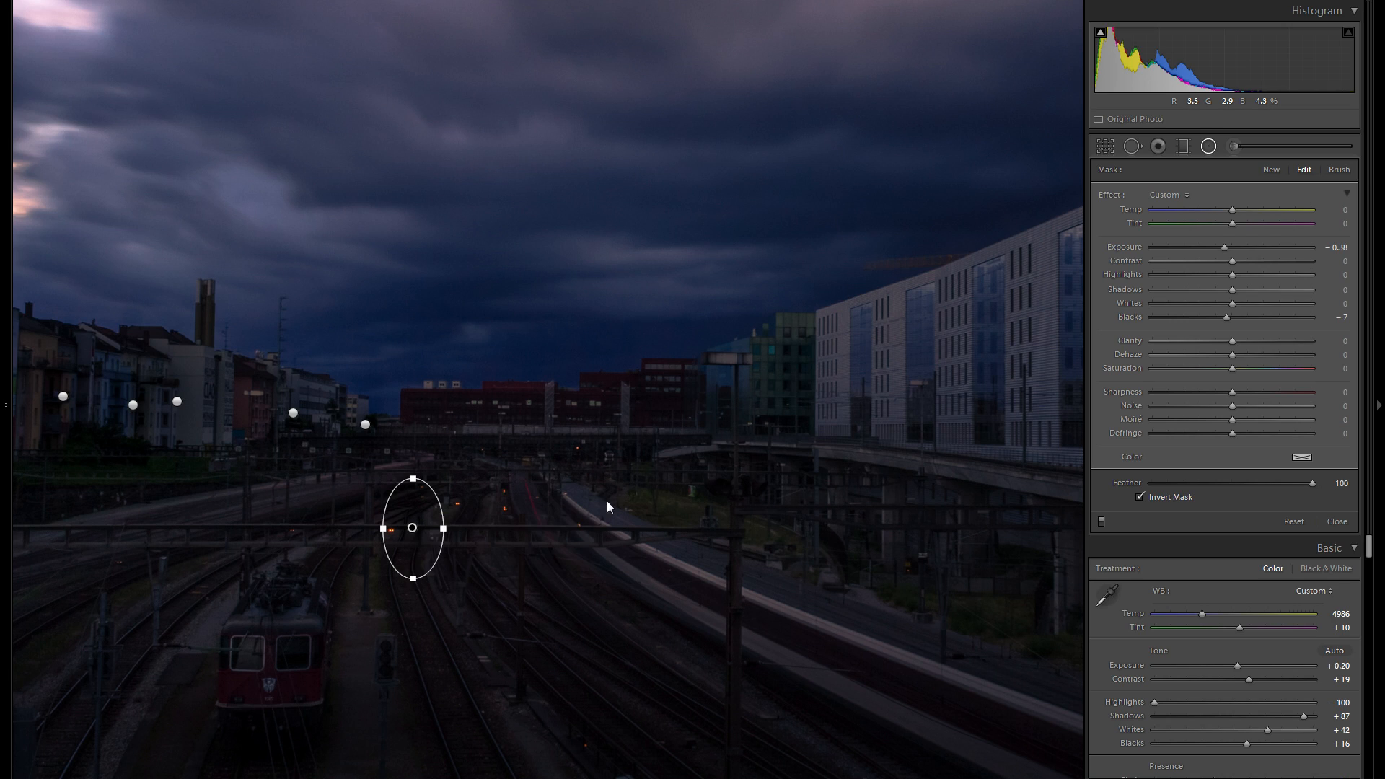
pyautogui.click(699, 473)
pyautogui.rightClick(714, 476)
pyautogui.click(690, 473)
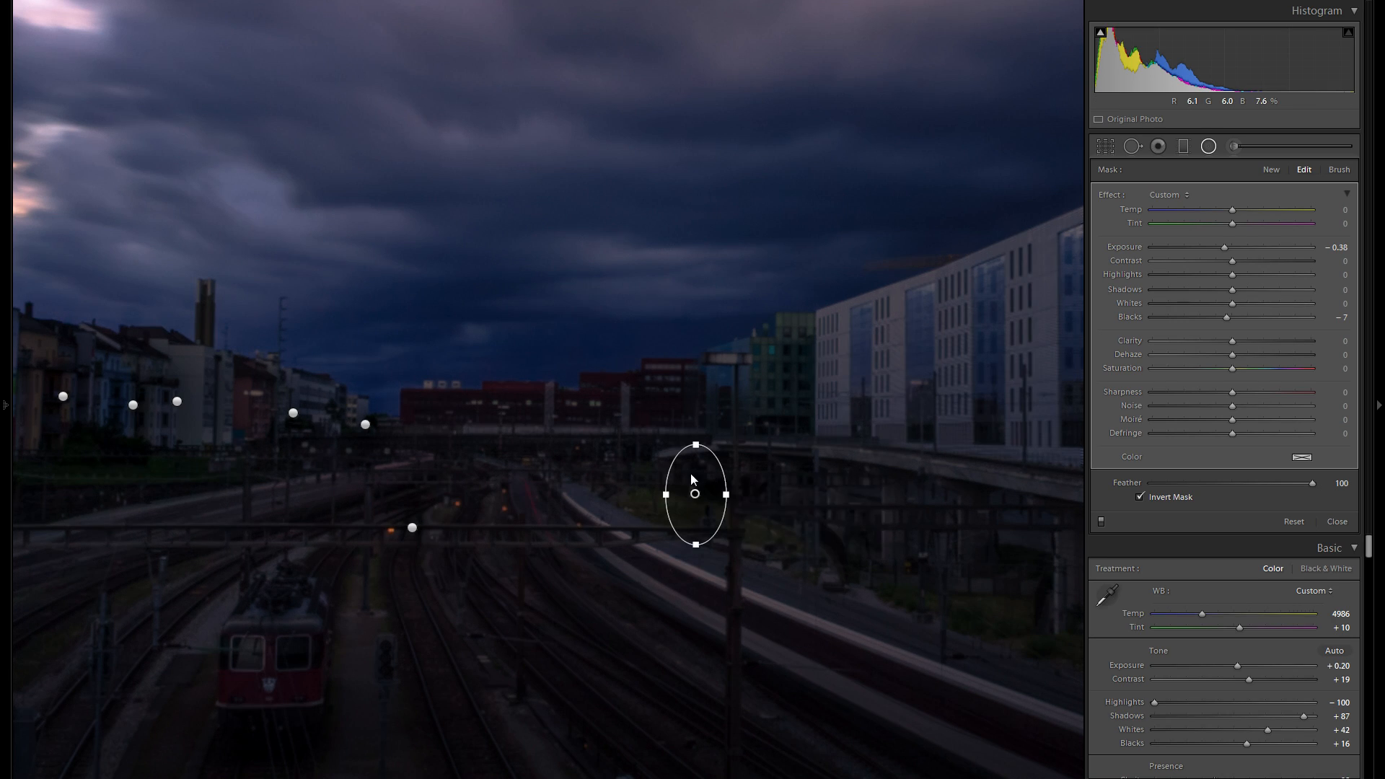
pyautogui.click(900, 513)
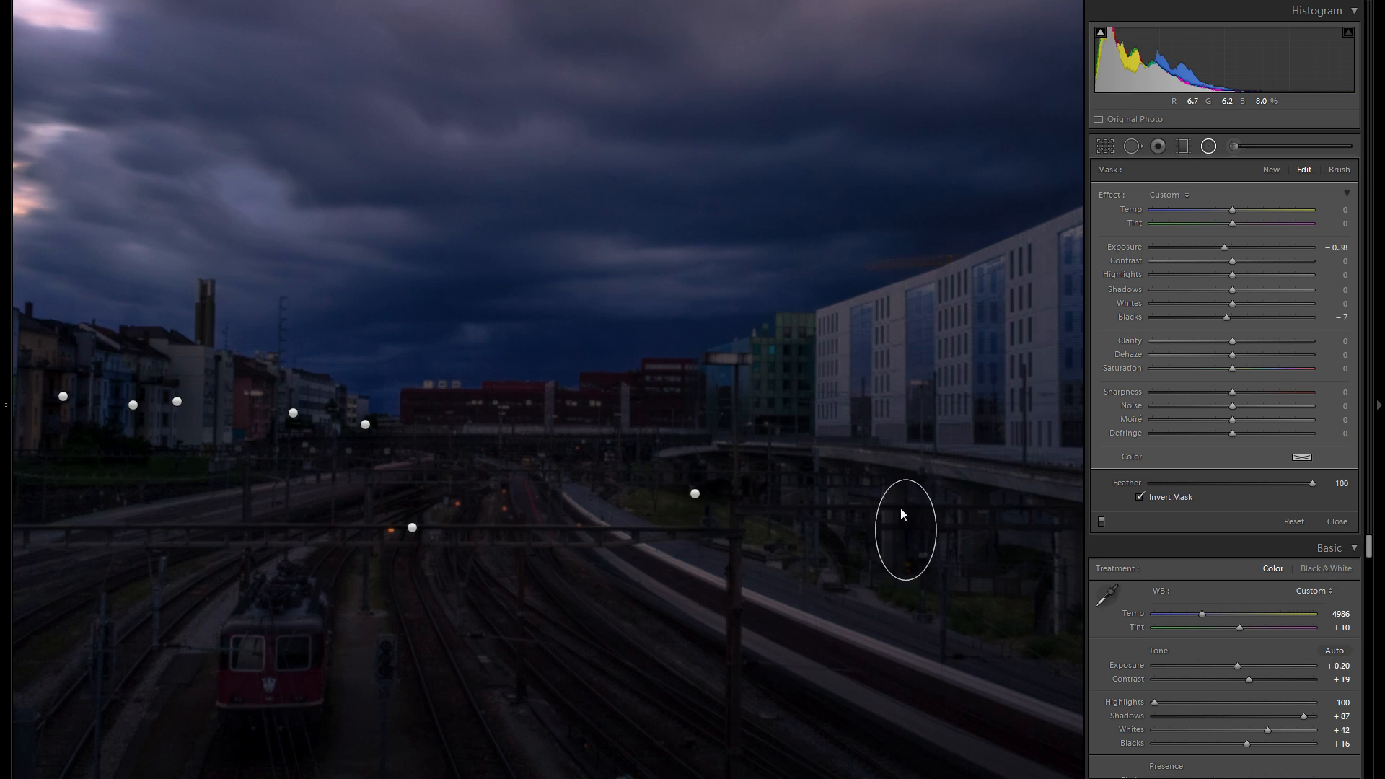
# Duplicate the filter onto the nearer viaduct pillars and stretch the copy vertically.
pyautogui.rightClick(930, 514)
pyautogui.click(907, 514)
pyautogui.moveTo(1054, 564); pyautogui.dragTo(1063, 572)
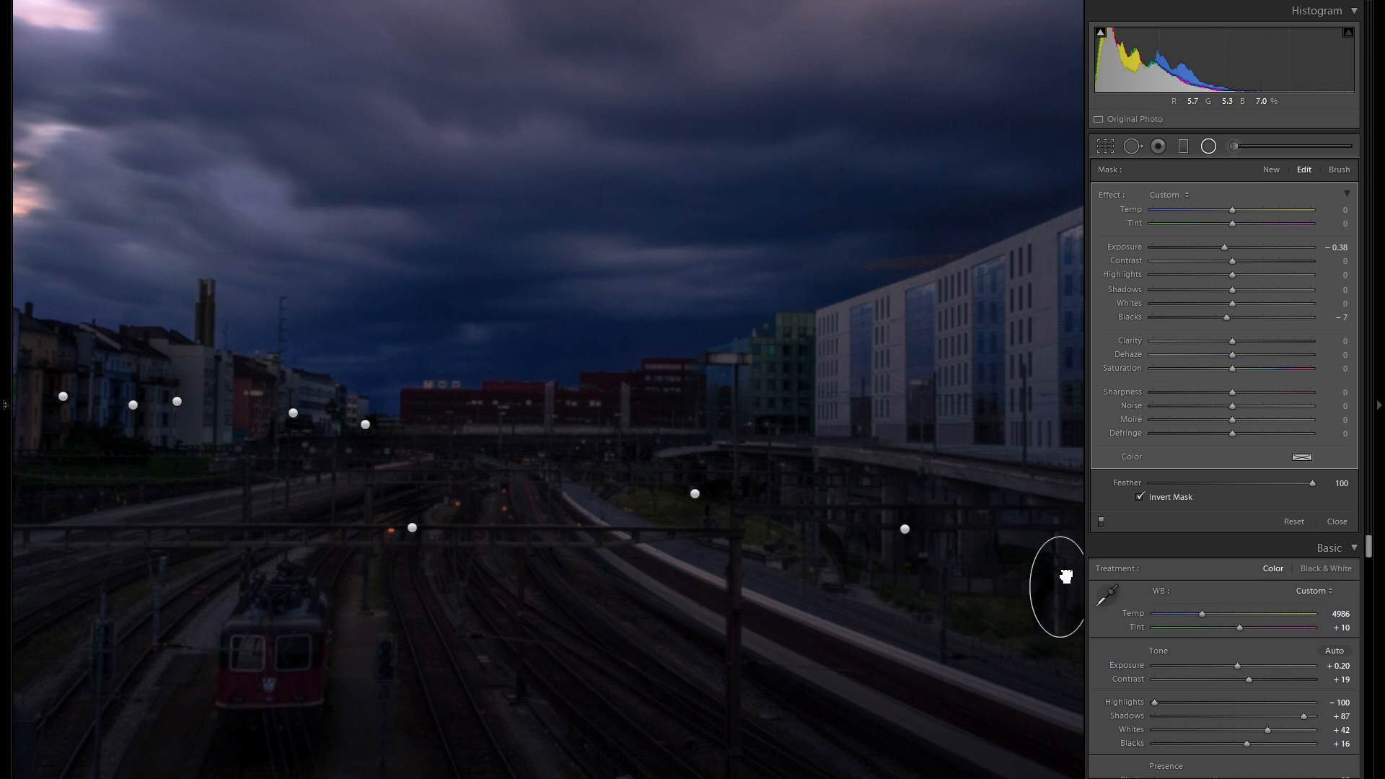
pyautogui.moveTo(1060, 535); pyautogui.dragTo(1060, 515)
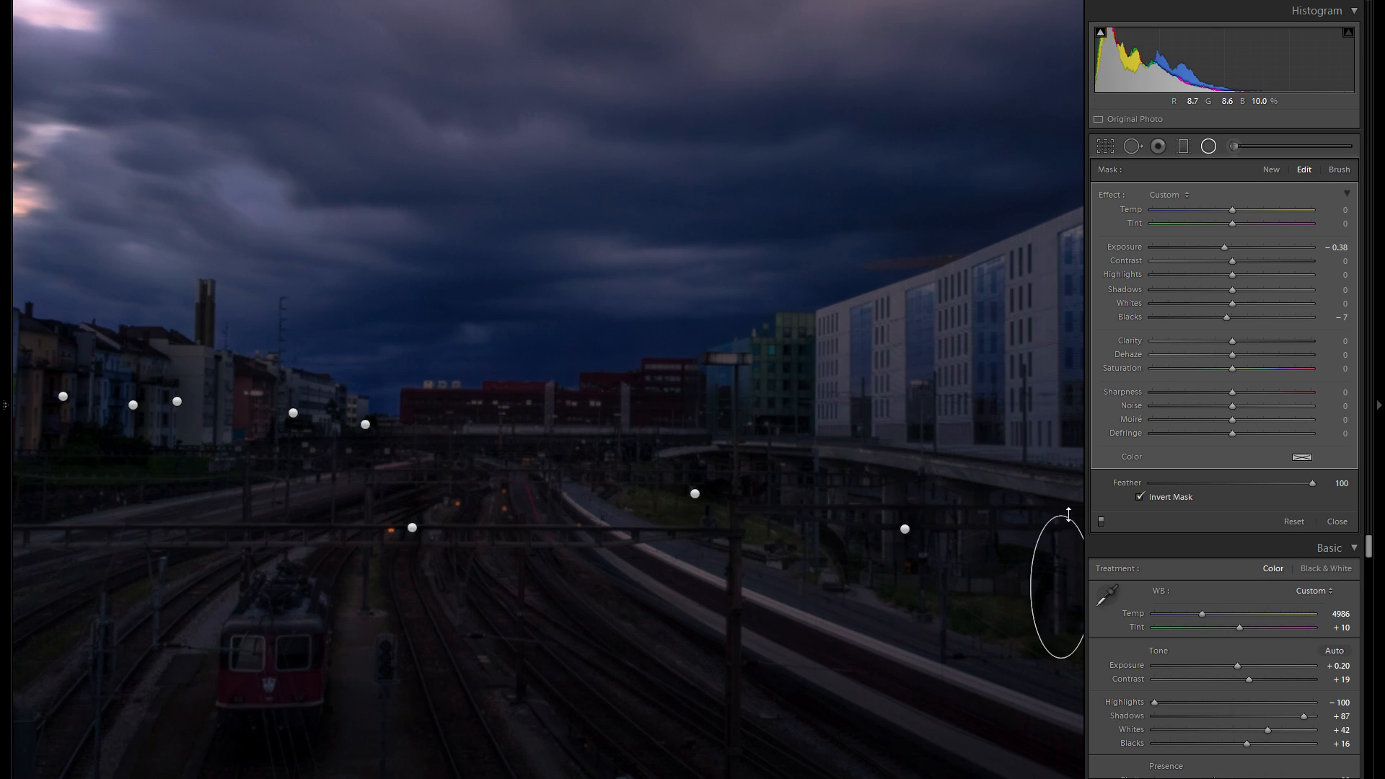
# Place one tall duplicate filter over the side of the red locomotive and another over the red buildings in the background.
pyautogui.rightClick(1081, 557)
pyautogui.click(1084, 564)
pyautogui.moveTo(328, 664); pyautogui.dragTo(331, 664)
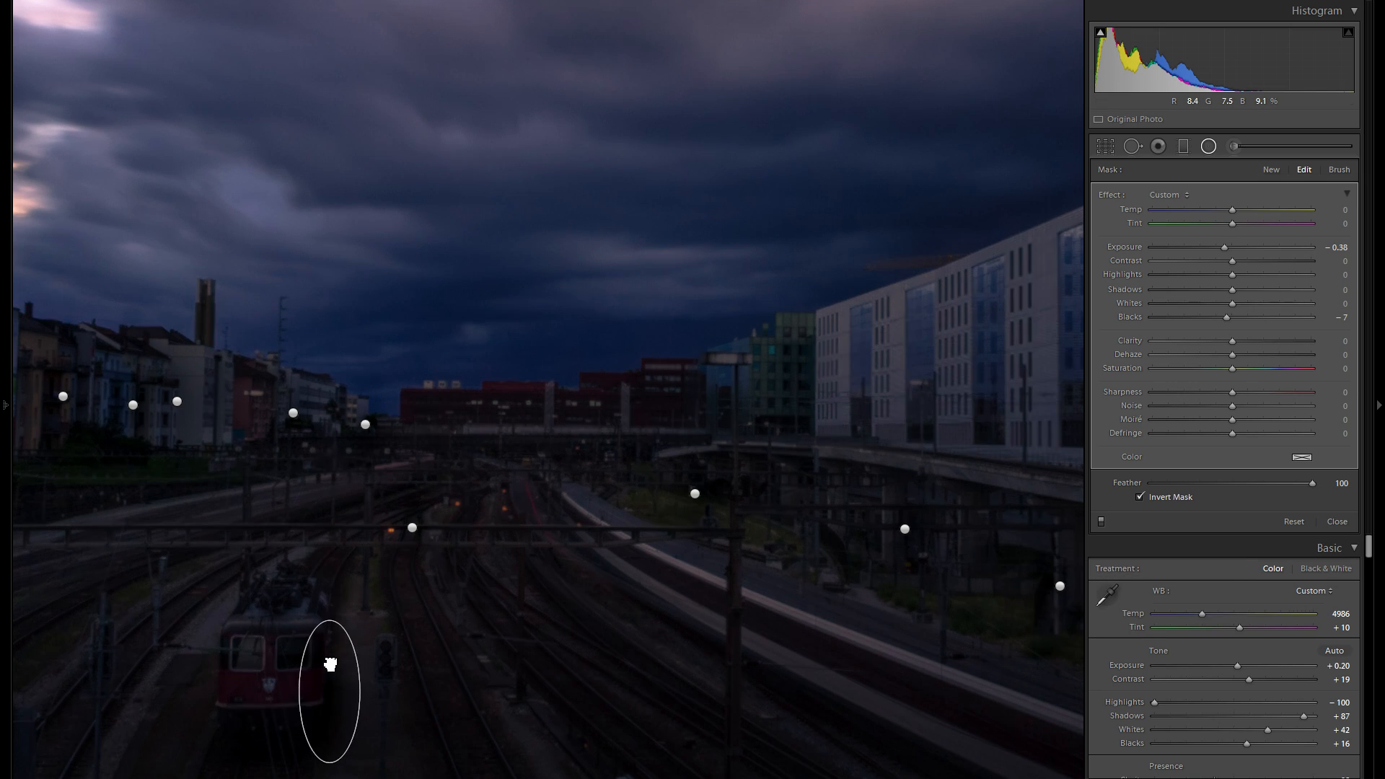
pyautogui.rightClick(365, 659)
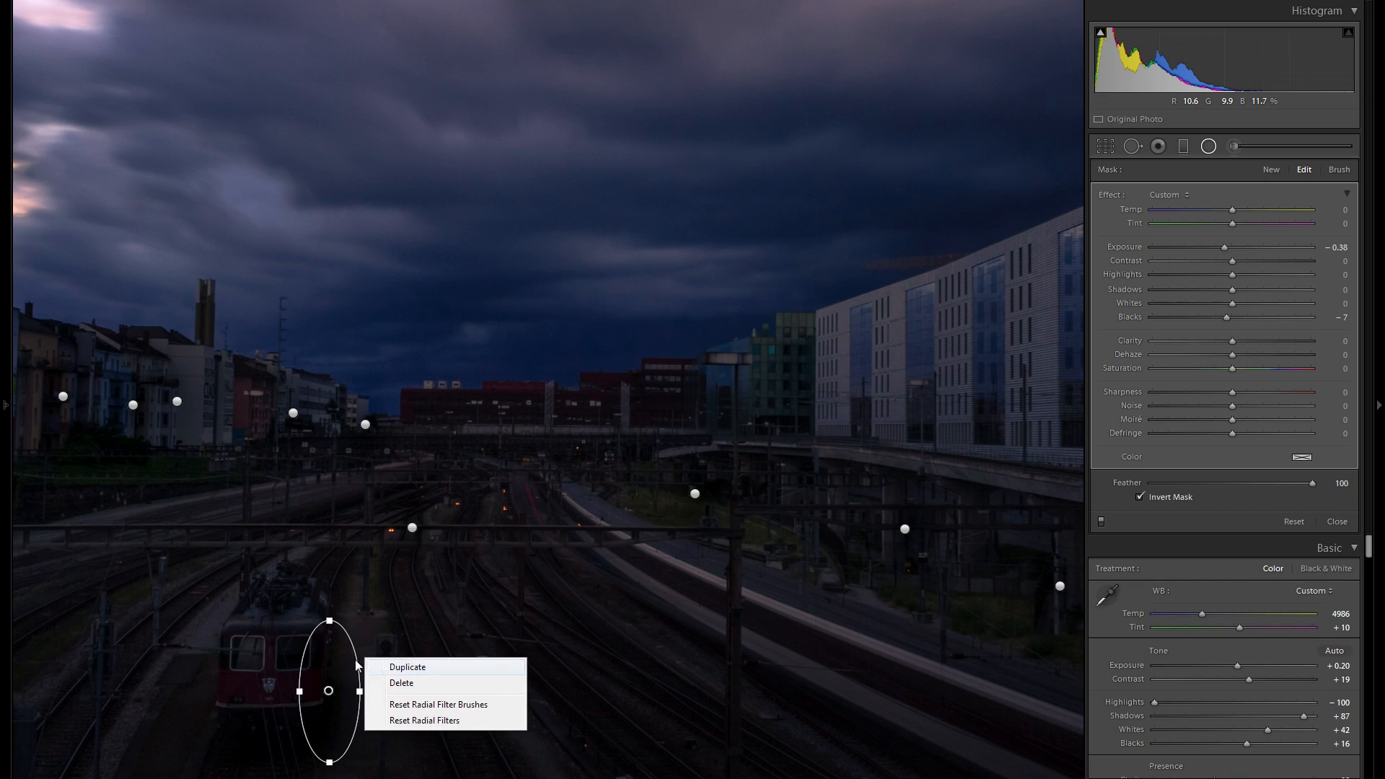
pyautogui.click(331, 656)
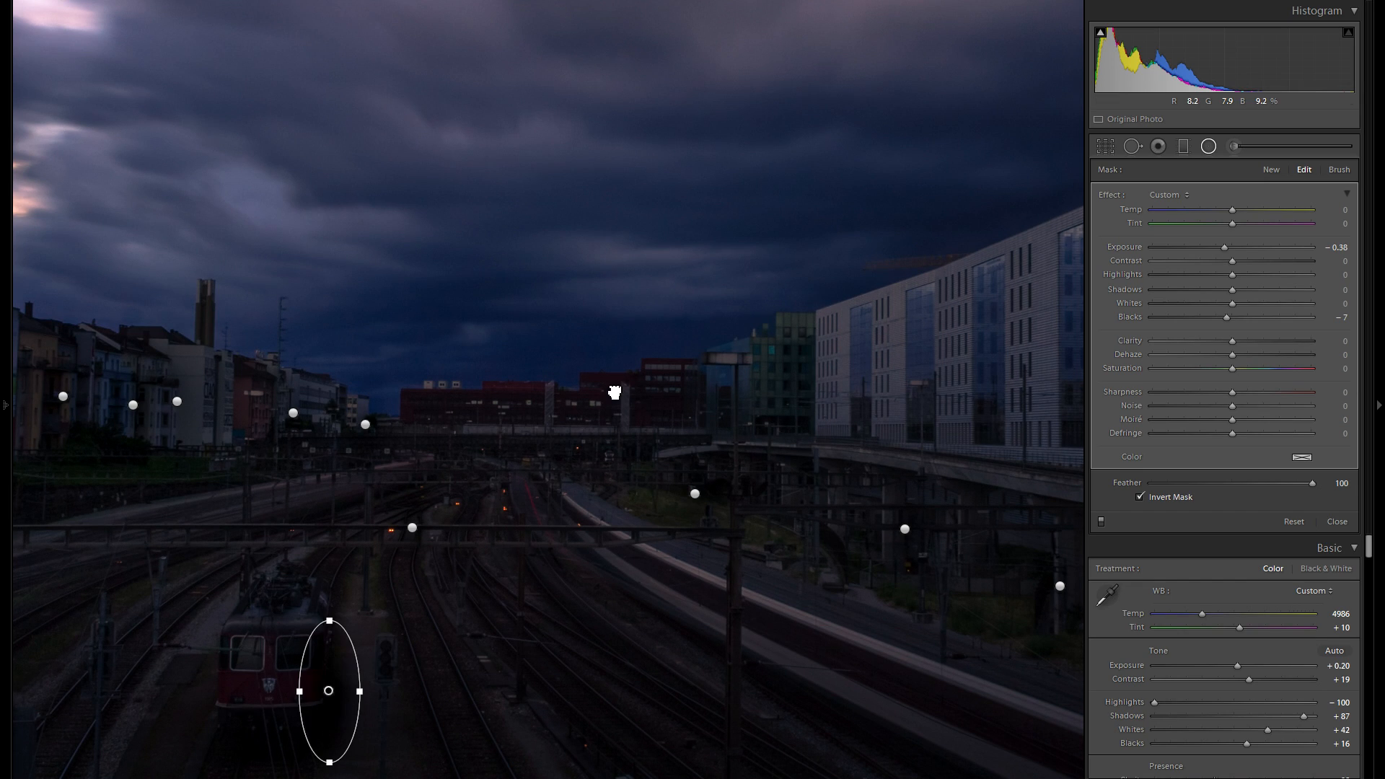
pyautogui.moveTo(334, 663); pyautogui.dragTo(614, 392)
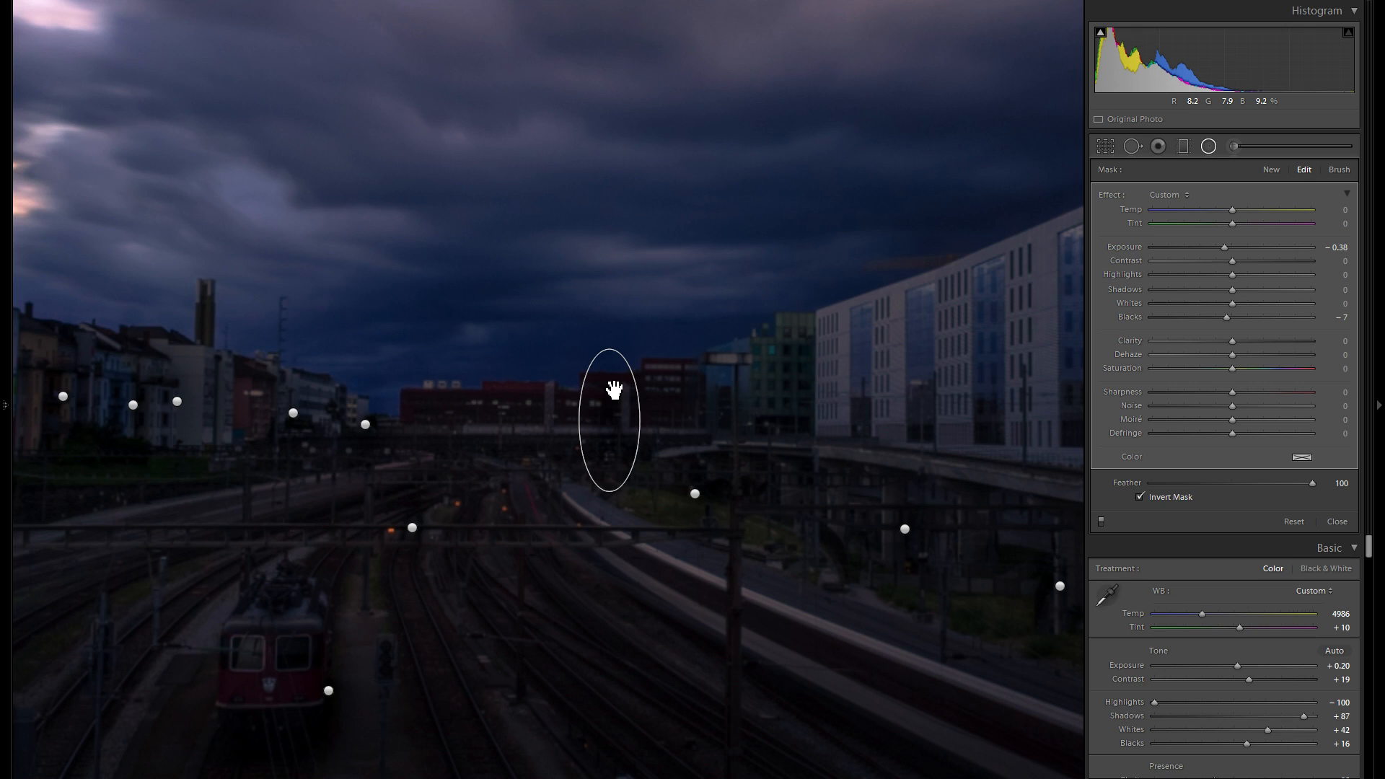
# Place one duplicate filter over the distant bridge below the red buildings and another on the near-side corner of the white building.
pyautogui.rightClick(634, 397)
pyautogui.click(602, 393)
pyautogui.moveTo(603, 393); pyautogui.dragTo(520, 408)
pyautogui.rightClick(526, 402)
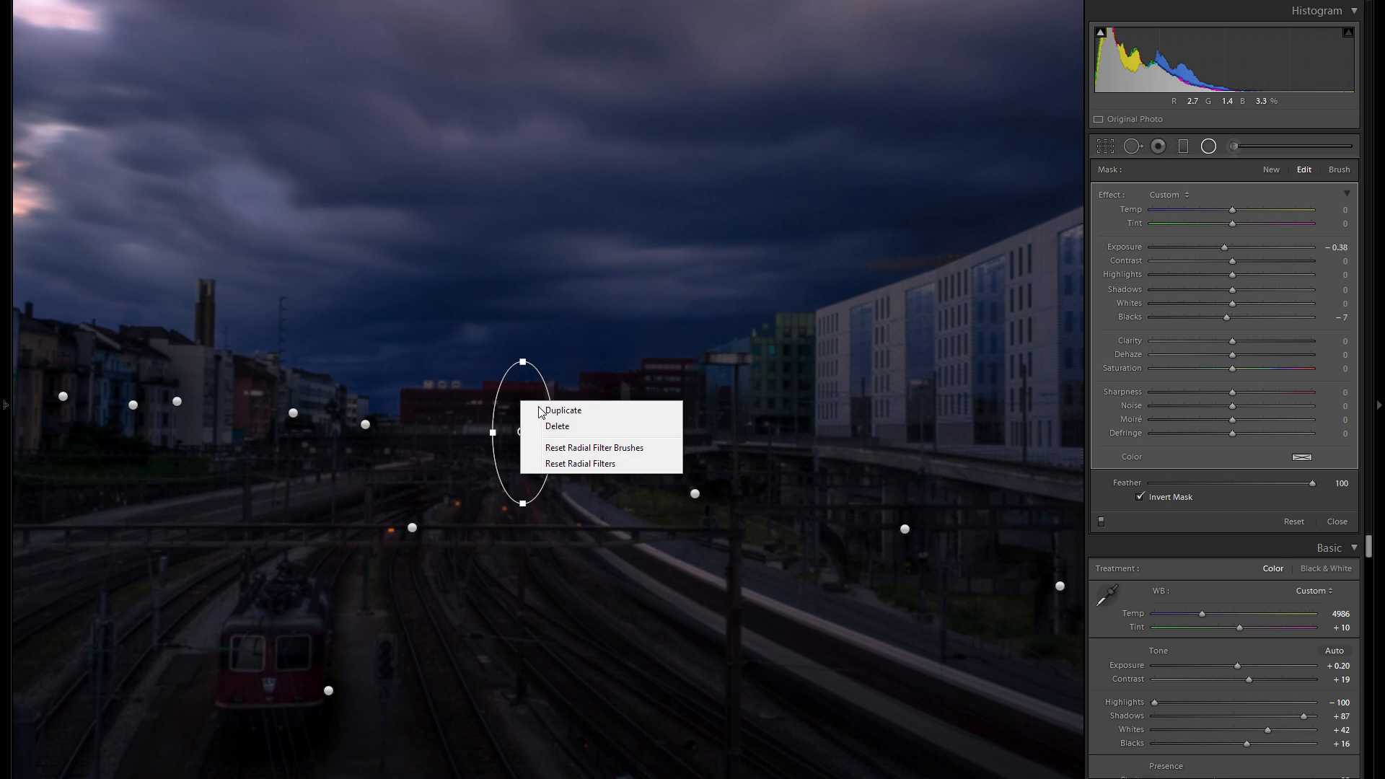
pyautogui.click(524, 405)
pyautogui.moveTo(523, 409); pyautogui.dragTo(828, 365)
pyautogui.click(826, 363)
# Duplicate the white building's filter and position the copy under the viaduct near the photo's right edge.
pyautogui.rightClick(827, 365)
pyautogui.click(832, 362)
pyautogui.moveTo(832, 360); pyautogui.dragTo(809, 626)
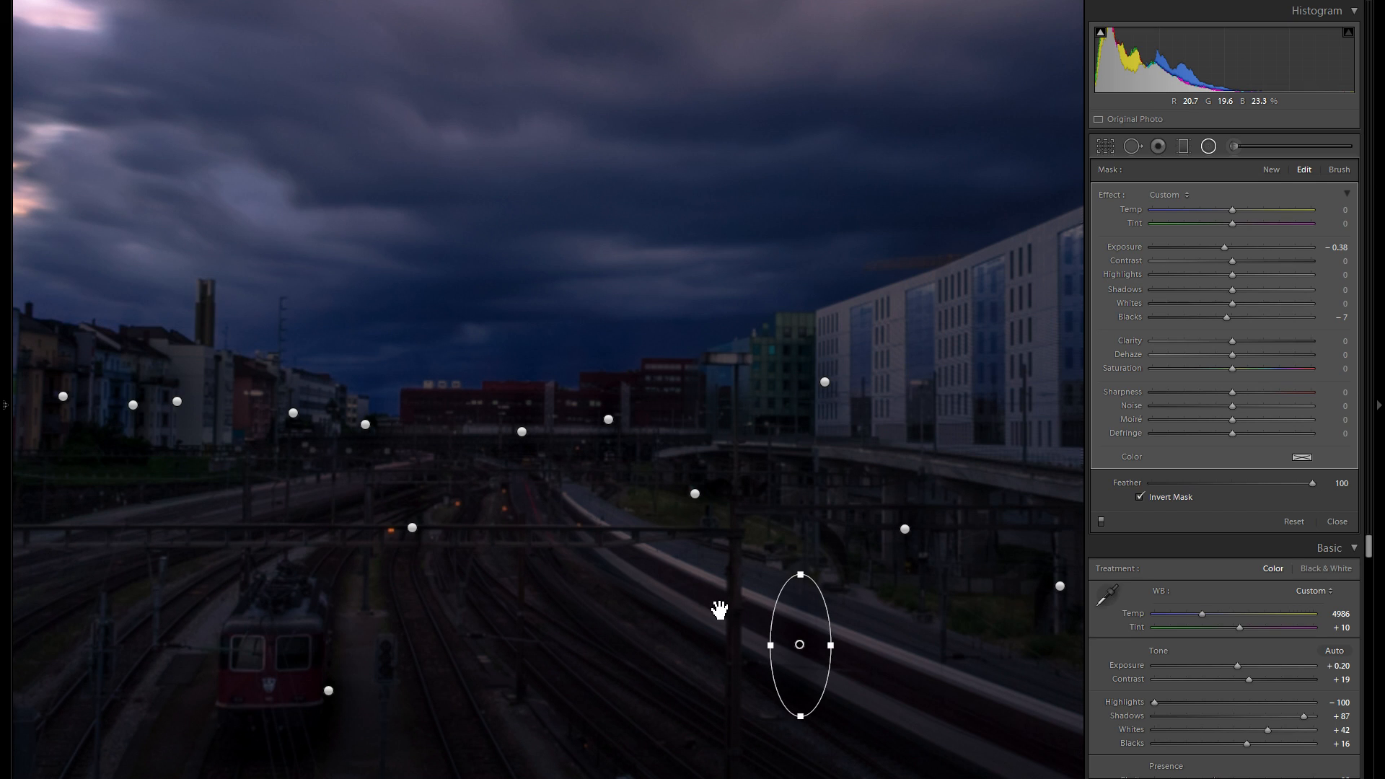
pyautogui.moveTo(581, 390); pyautogui.dragTo(485, 309)
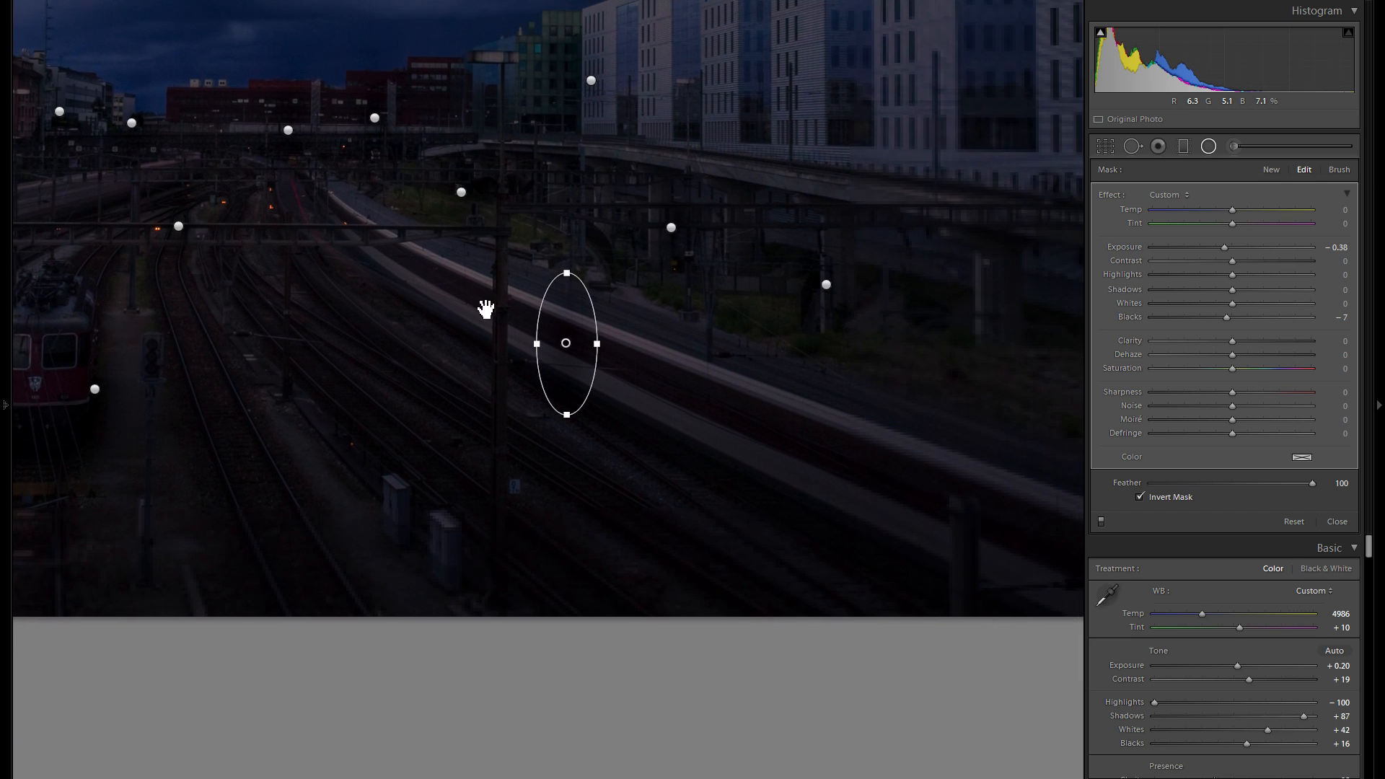
pyautogui.moveTo(572, 318); pyautogui.dragTo(1019, 289)
# Place a duplicate filter on the foreground tracks, widen it, and copy the wide filter to the grass bank below the viaduct.
pyautogui.rightClick(1019, 289)
pyautogui.press('Escape')
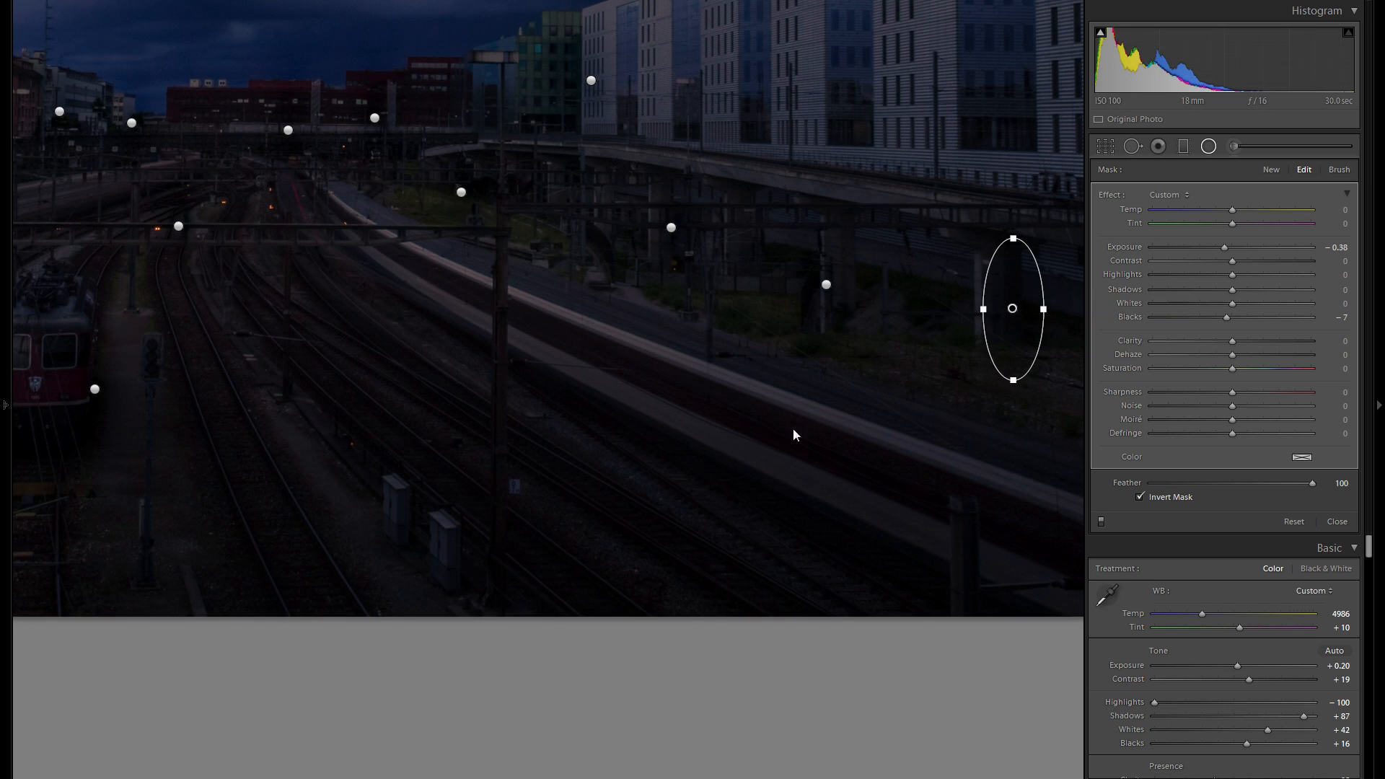
pyautogui.moveTo(569, 456); pyautogui.dragTo(686, 482)
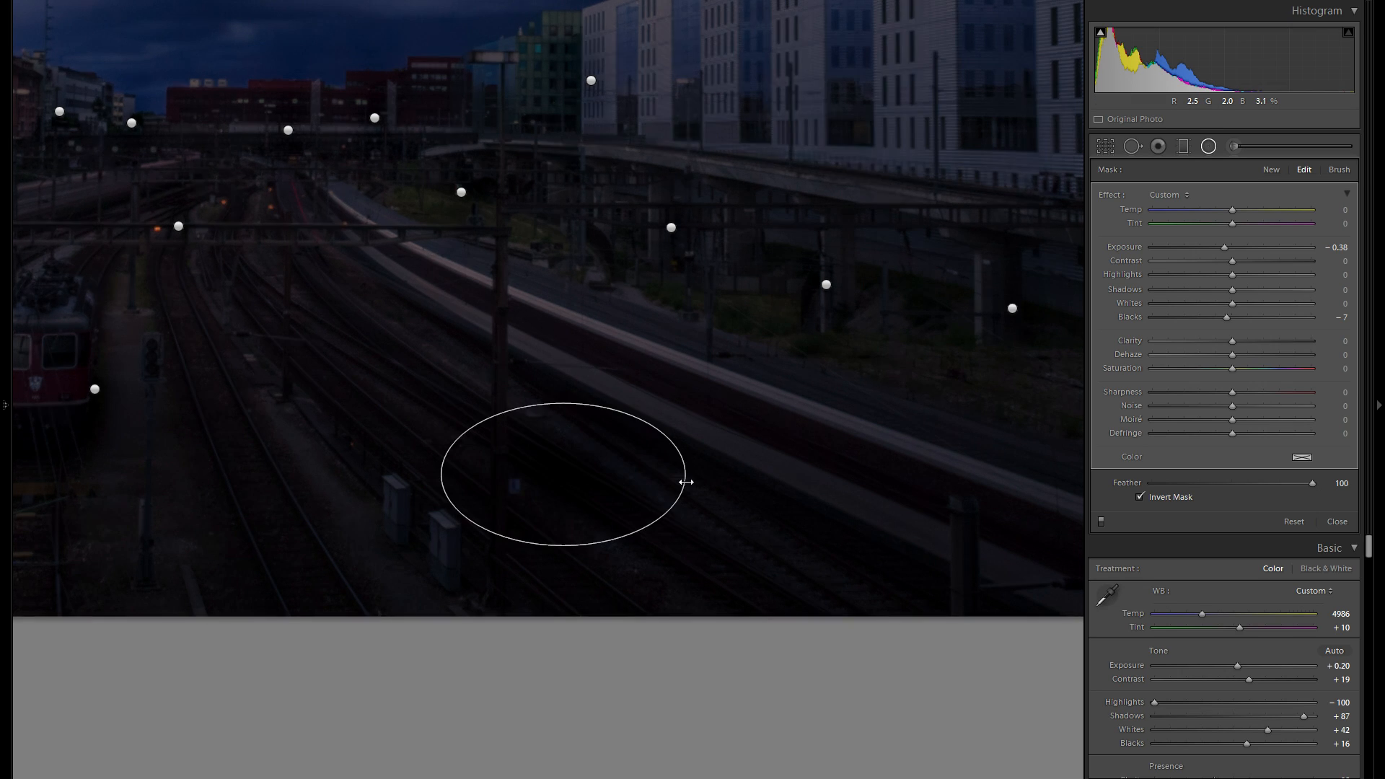
pyautogui.rightClick(625, 440)
pyautogui.click(586, 456)
pyautogui.moveTo(570, 466); pyautogui.dragTo(631, 257)
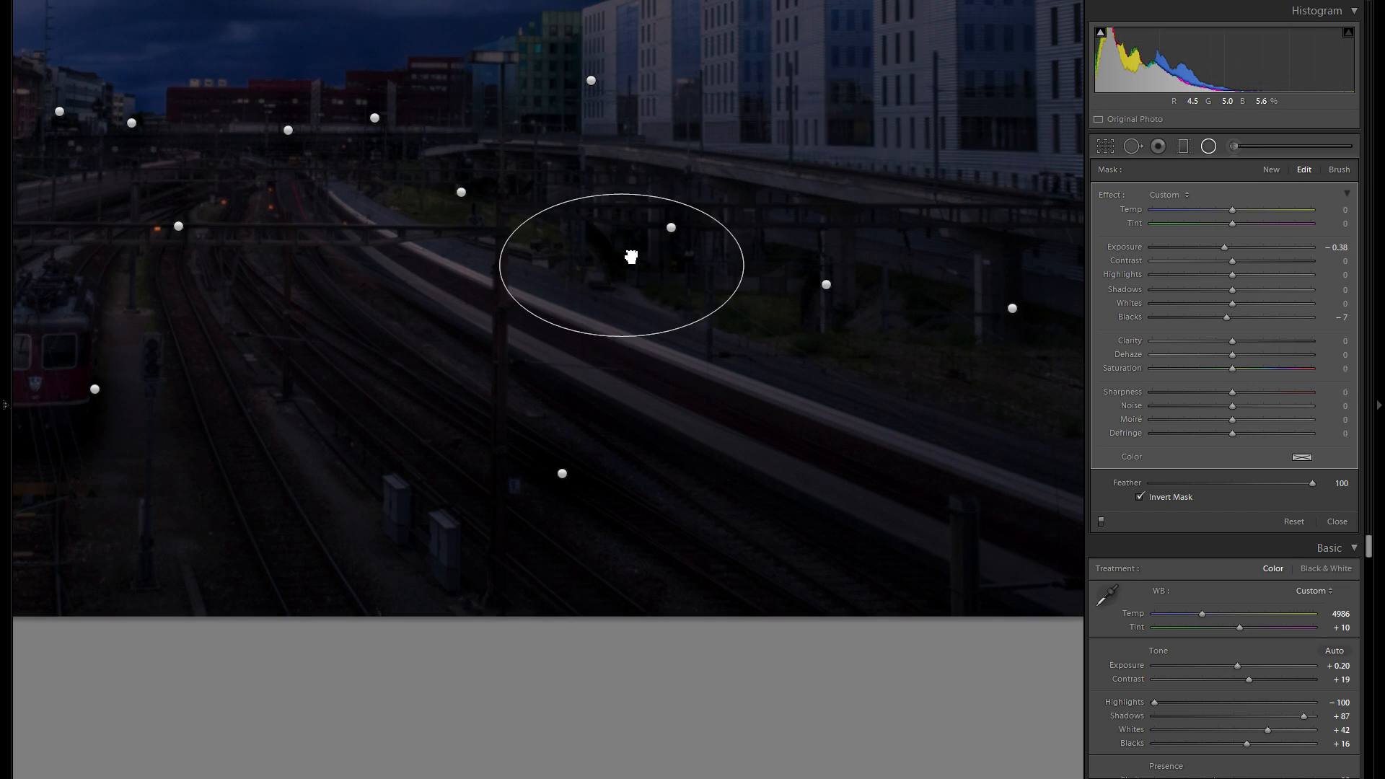
# Duplicate the wide radial filter onto the tracks in the photo's lower-left corner.
pyautogui.rightClick(620, 264)
pyautogui.click(664, 265)
pyautogui.moveTo(647, 265); pyautogui.dragTo(181, 446)
pyautogui.moveTo(367, 417); pyautogui.dragTo(1017, 411)
pyautogui.moveTo(831, 452); pyautogui.dragTo(434, 528)
# Place one wide duplicate filter on the tracks below the retaining wall and another on the ground in front of the locomotive.
pyautogui.rightClick(458, 534)
pyautogui.click(453, 525)
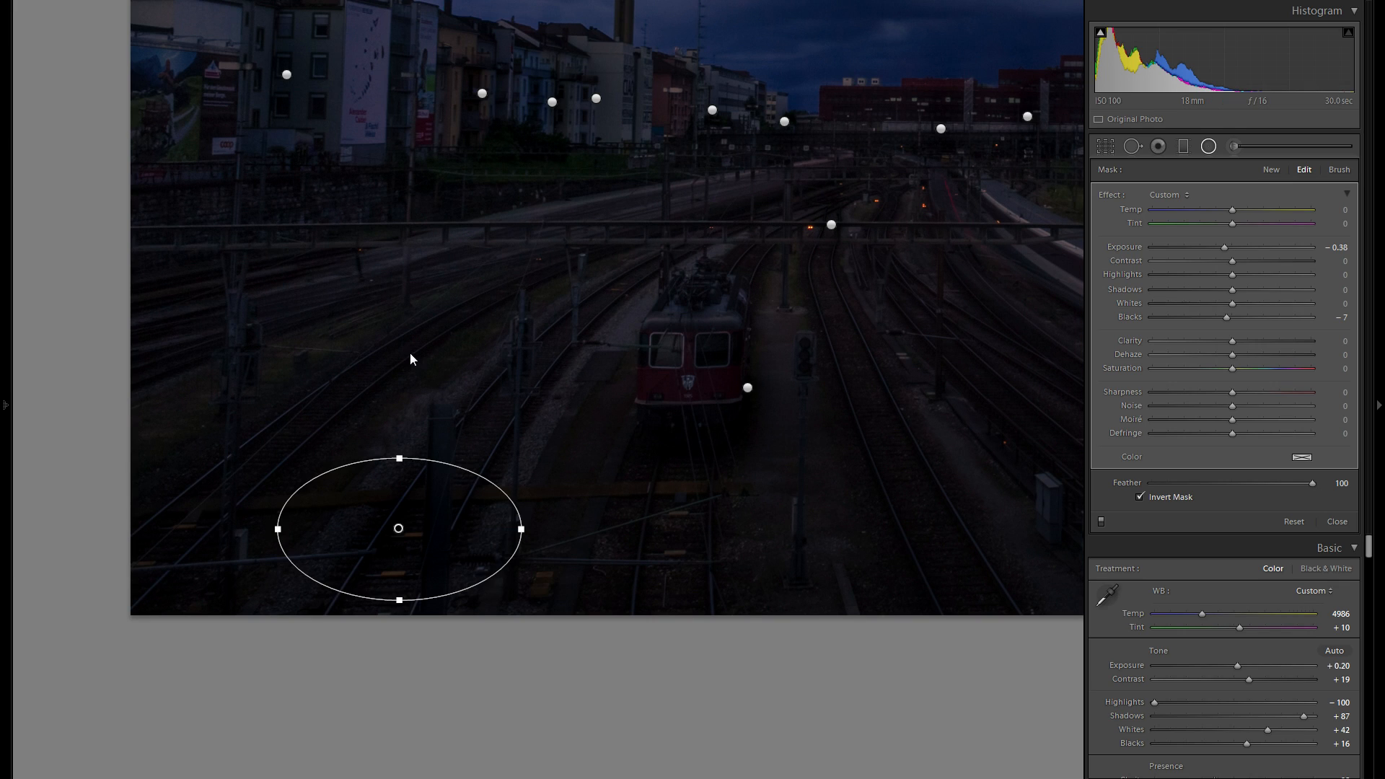
pyautogui.moveTo(453, 526); pyautogui.dragTo(410, 353)
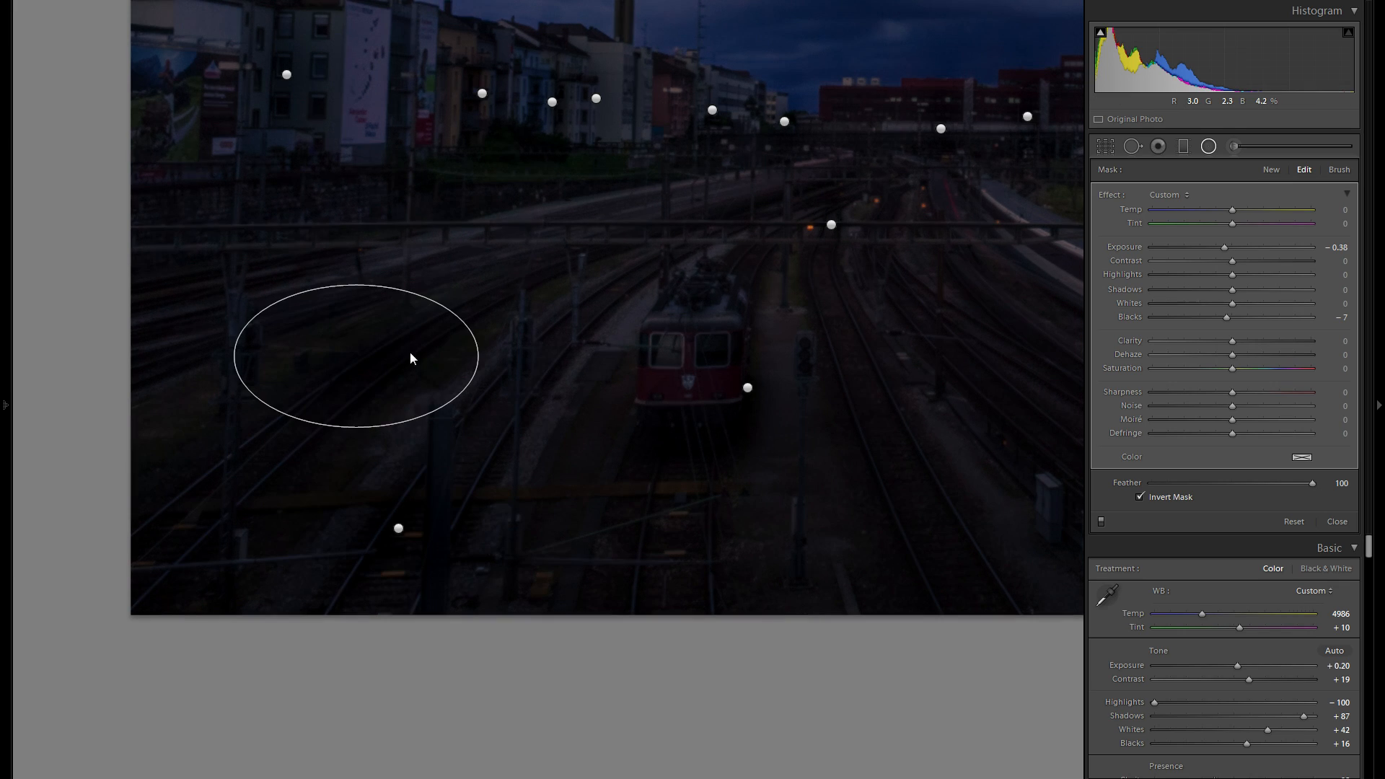
pyautogui.rightClick(433, 362)
pyautogui.click(452, 372)
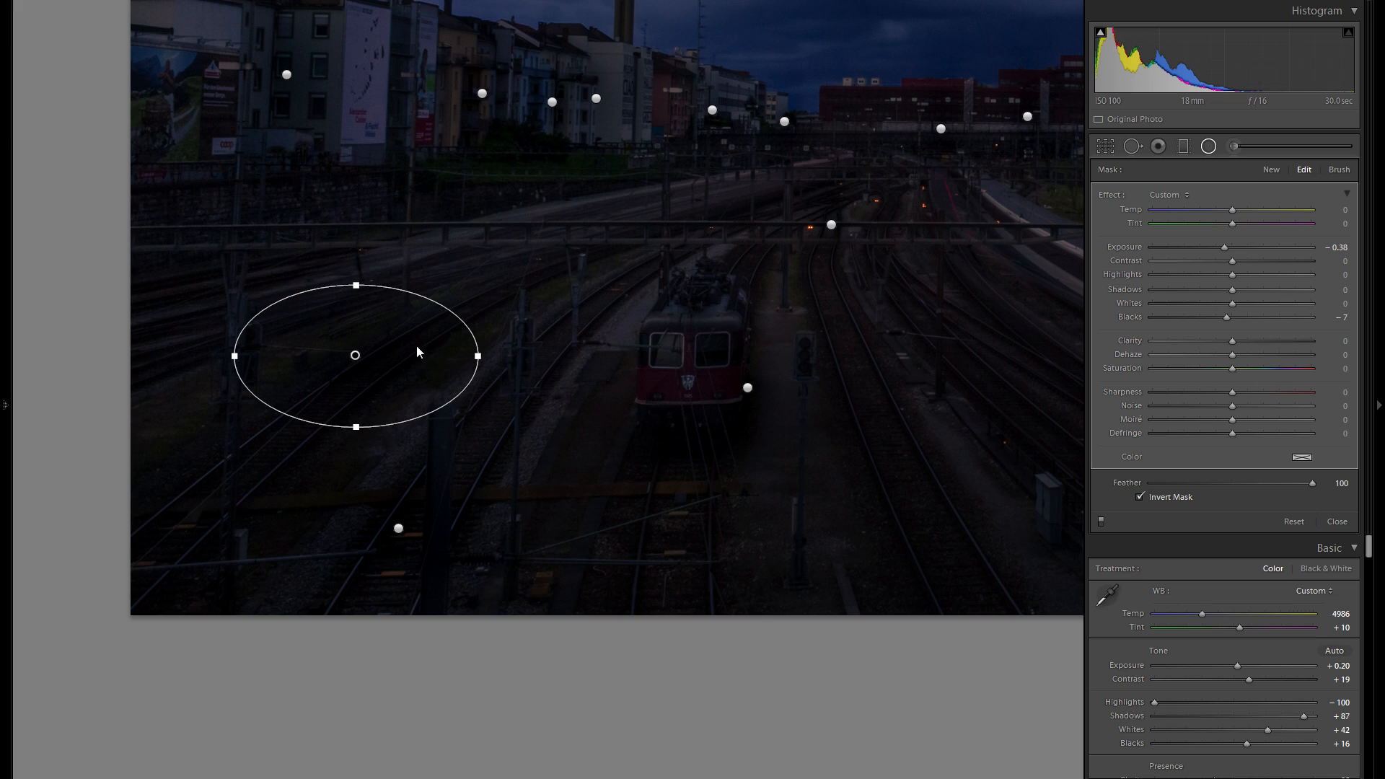
pyautogui.moveTo(416, 352); pyautogui.dragTo(649, 420)
# Duplicate the wide radial filter onto the tracks behind and beside the locomotive.
pyautogui.rightClick(663, 422)
pyautogui.click(629, 419)
pyautogui.moveTo(804, 312); pyautogui.dragTo(869, 272)
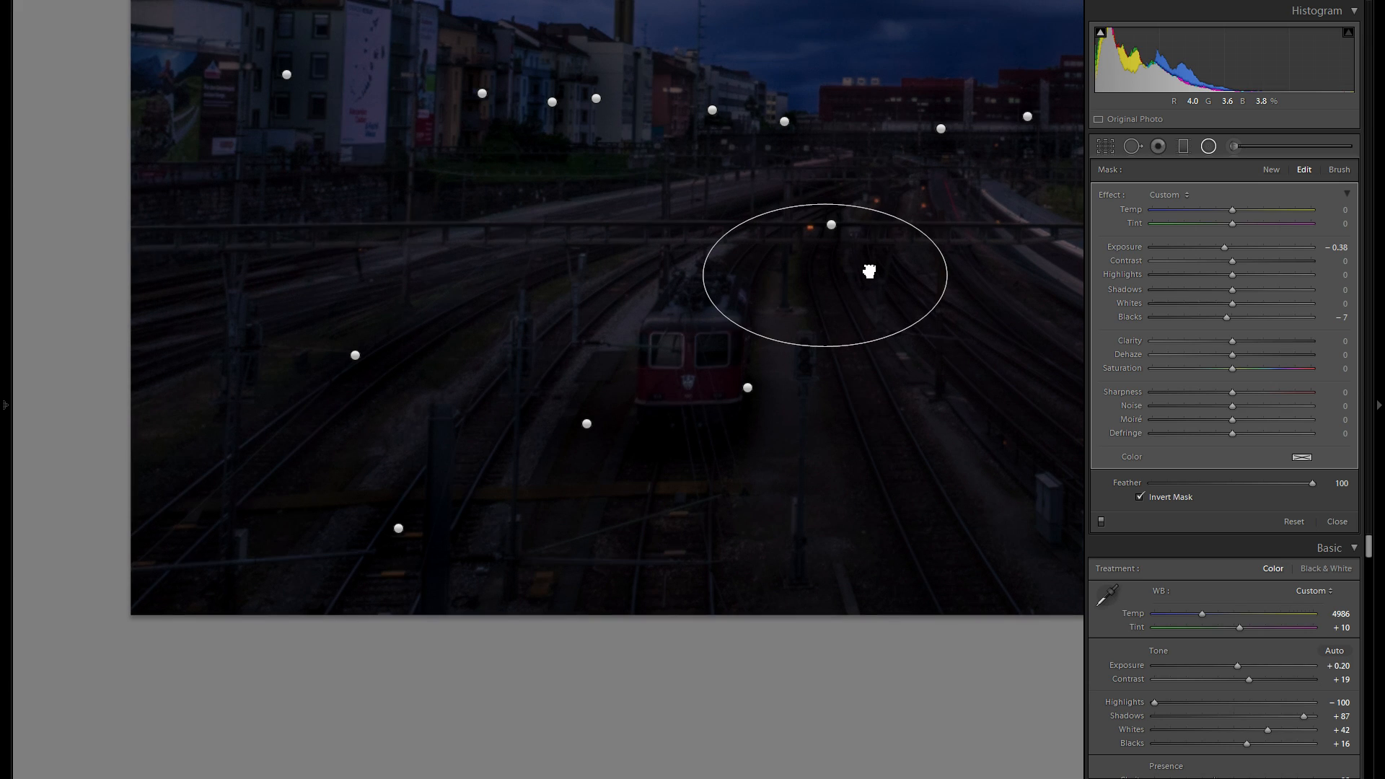
pyautogui.moveTo(525, 391); pyautogui.dragTo(504, 403)
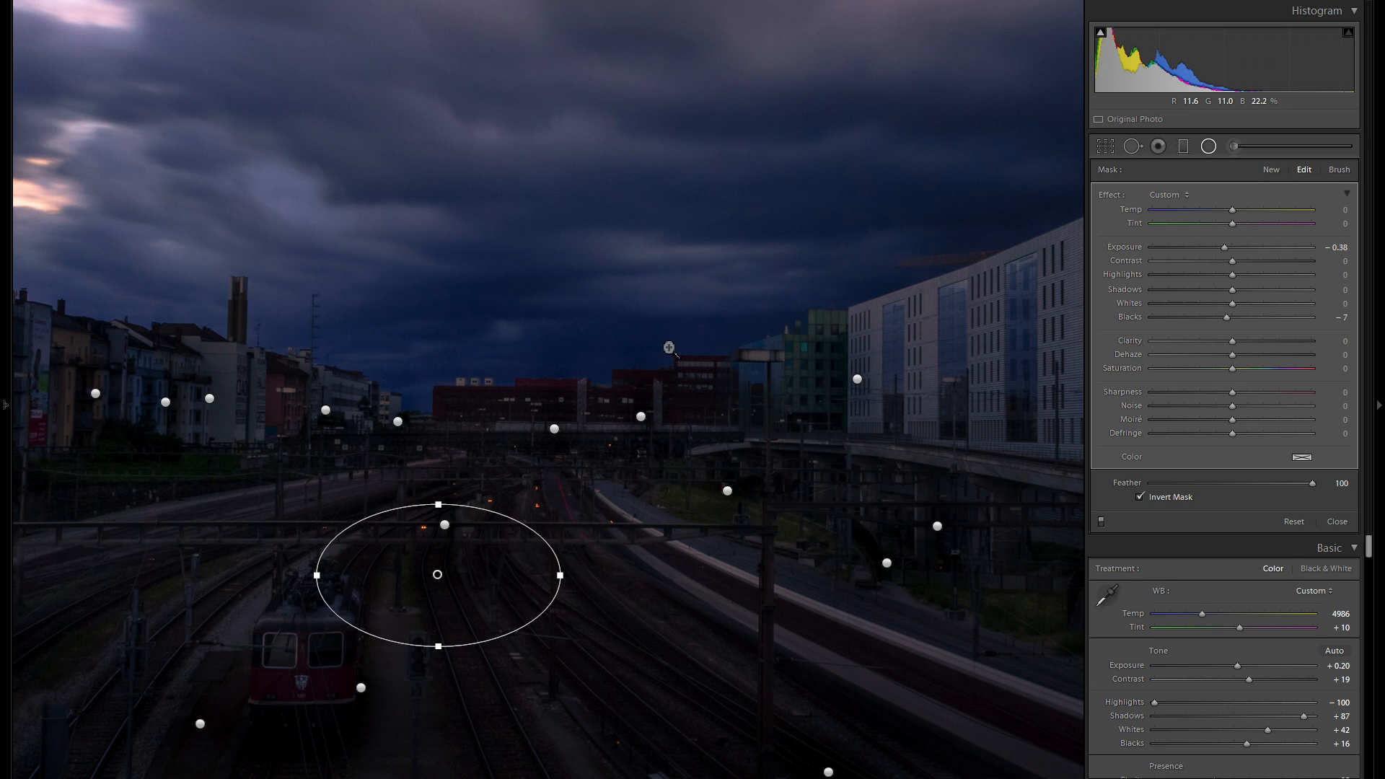
# View the whole photo and turn off the radial filters to compare their overall effect.
pyautogui.hotkey('ctrl', '-')
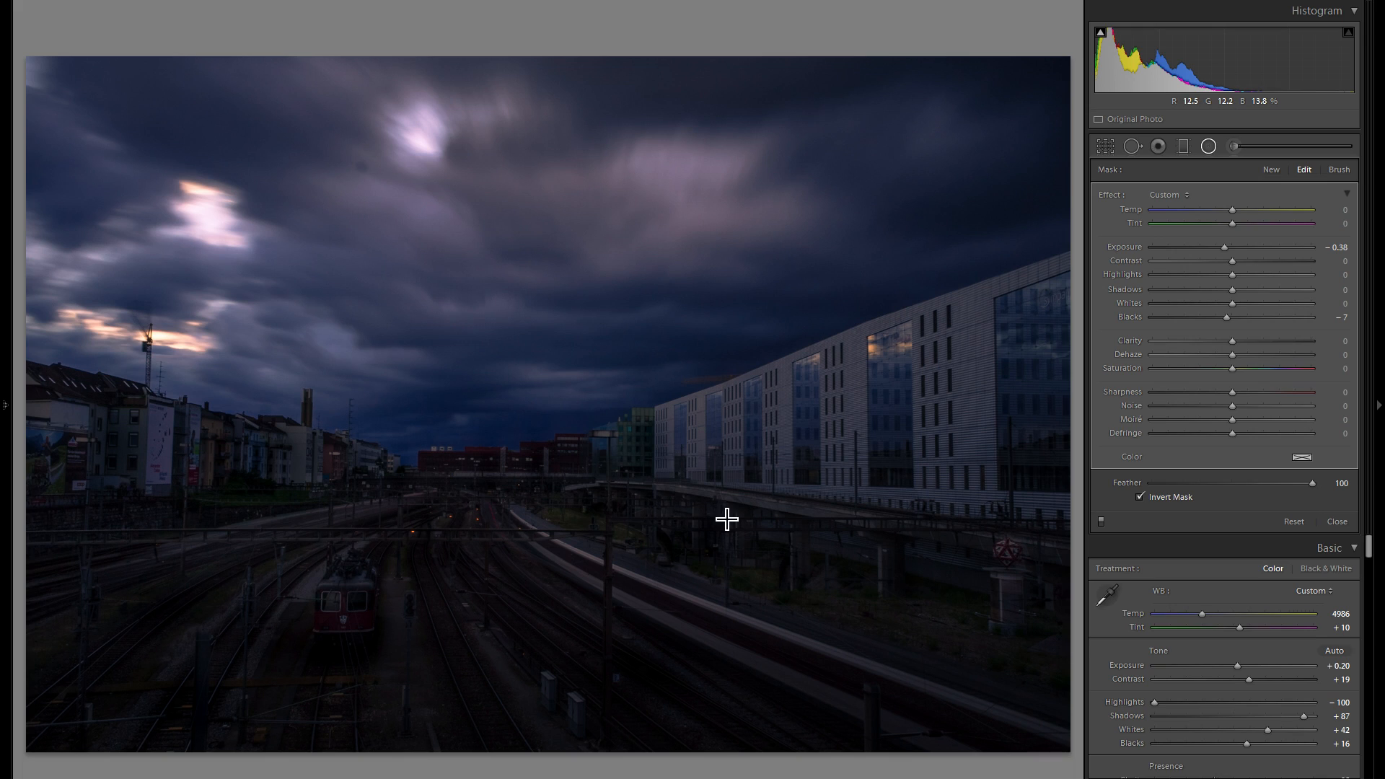
pyautogui.press('h')
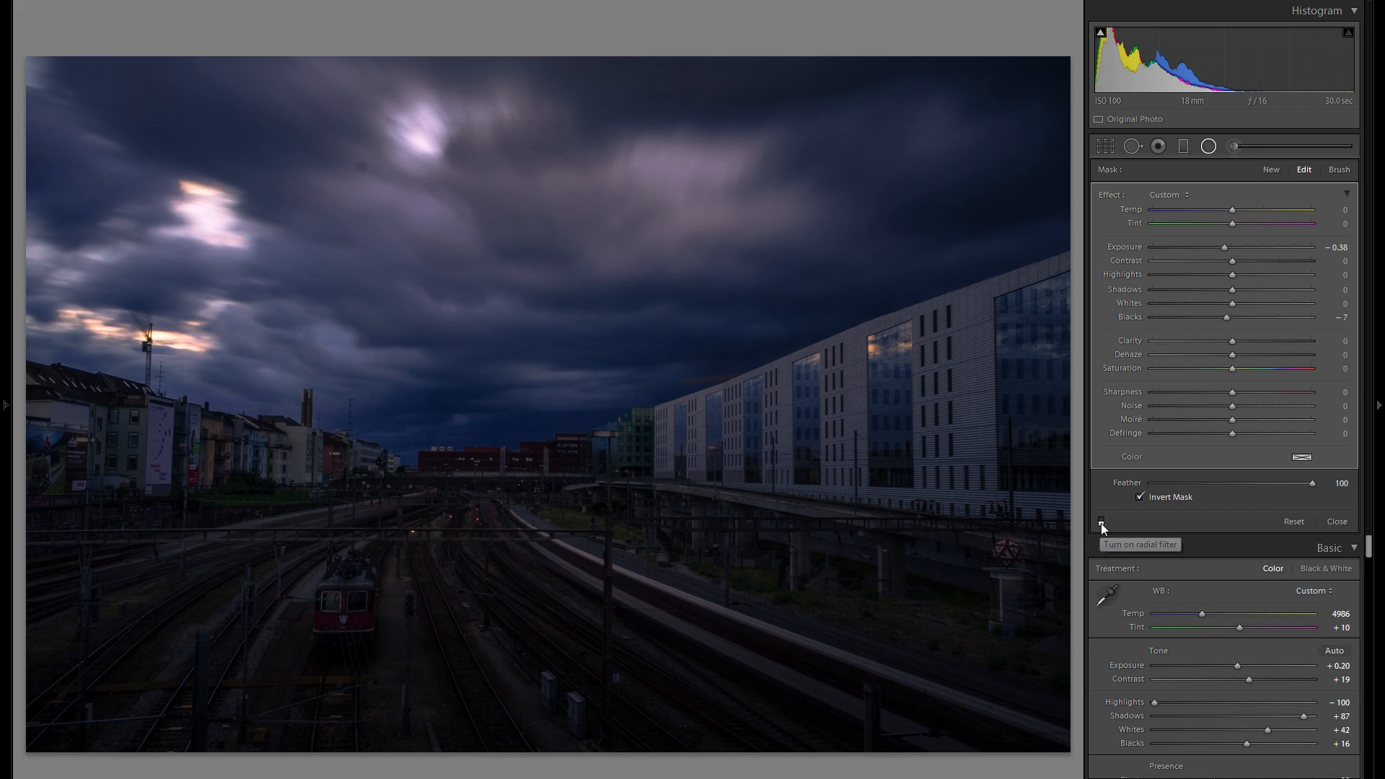
# Turn the radial filters back on and set up a new radial filter with exposure 0.31 and whites 67.
pyautogui.click(1101, 521)
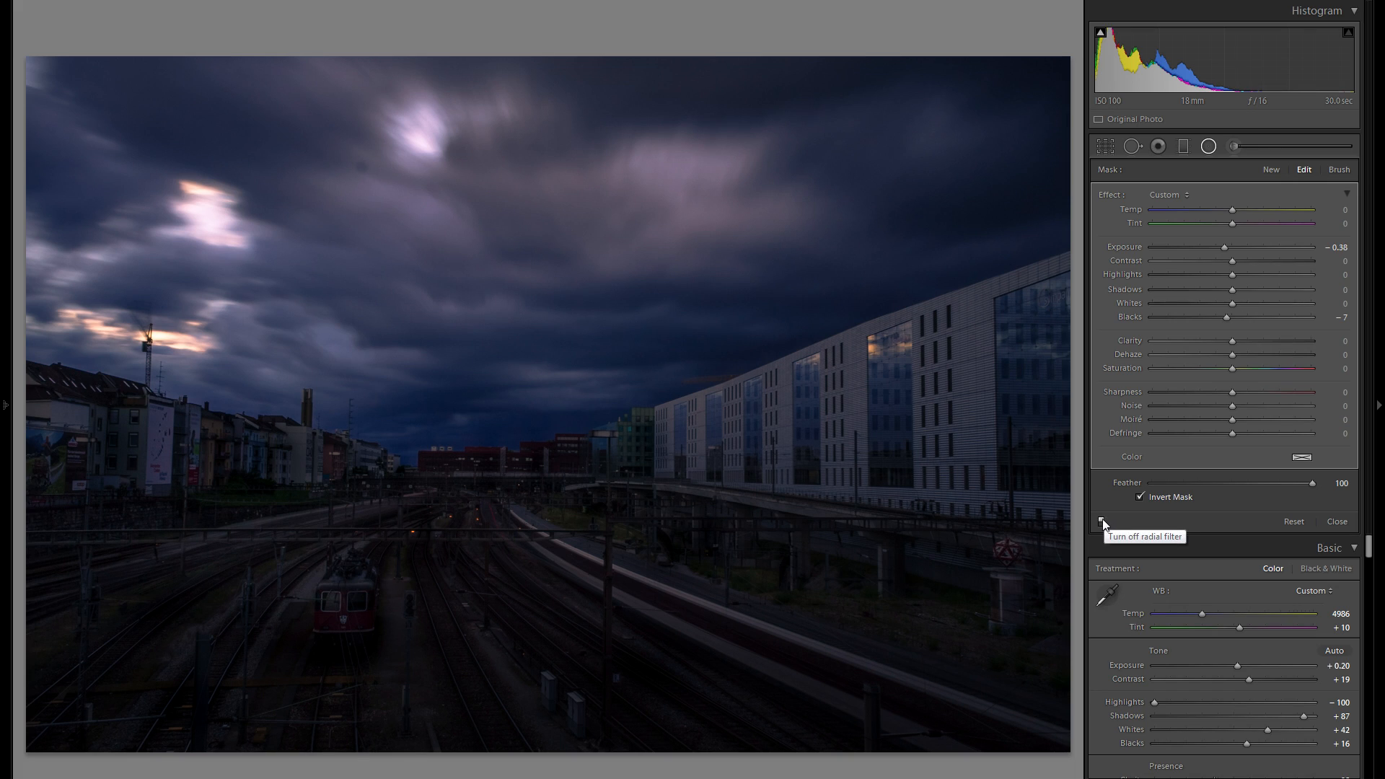
pyautogui.click(1269, 170)
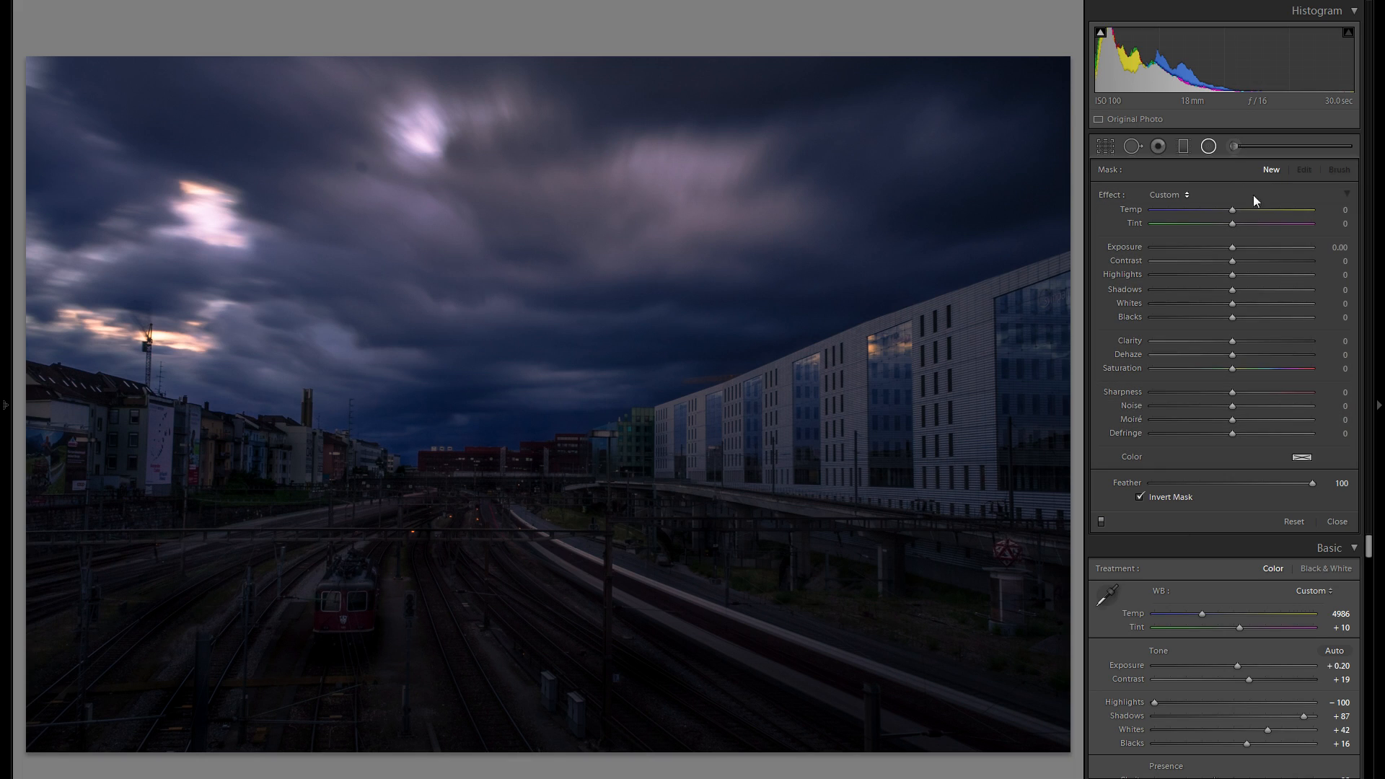
pyautogui.moveTo(1232, 248); pyautogui.dragTo(1237, 249)
pyautogui.click(1274, 304)
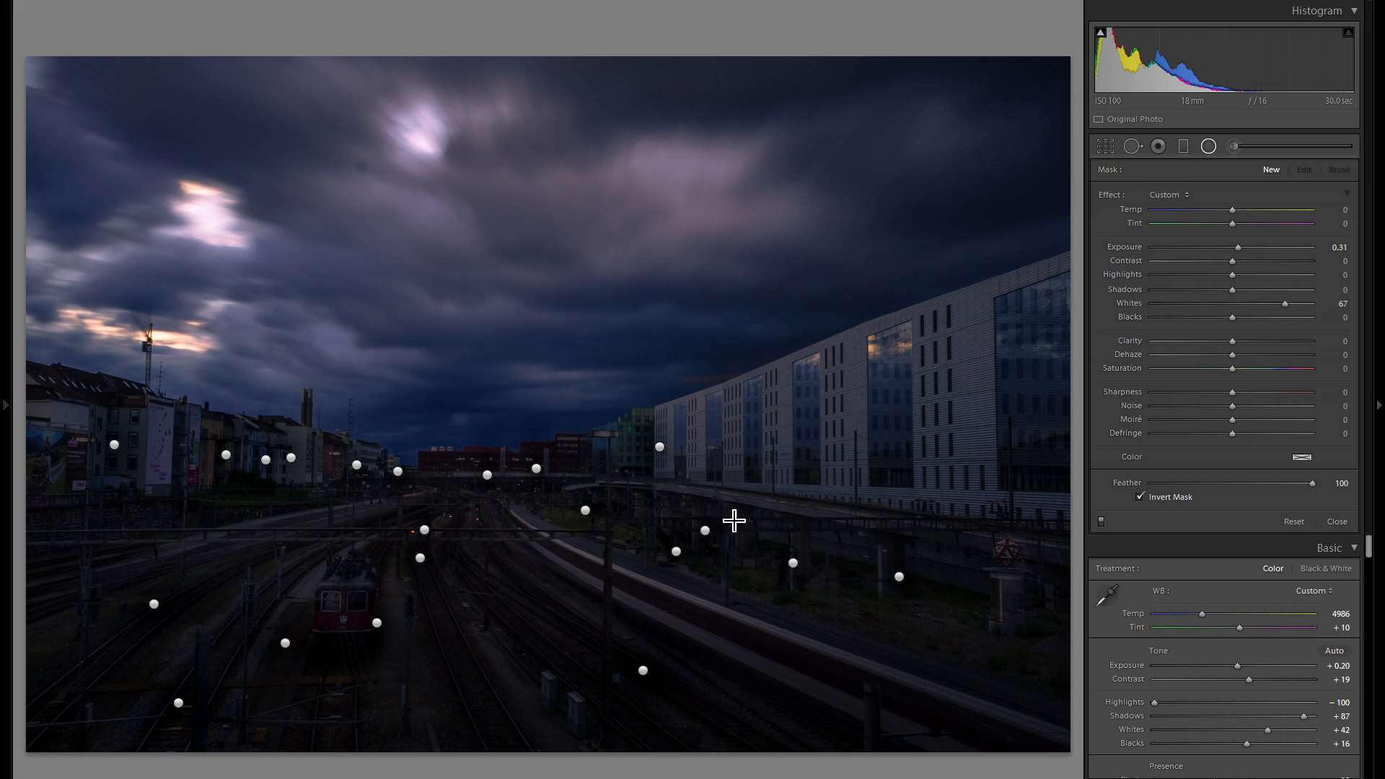
# Examine the white building, viaduct, tracks, locomotive and row of houses up close for areas to brighten.
pyautogui.press('z')
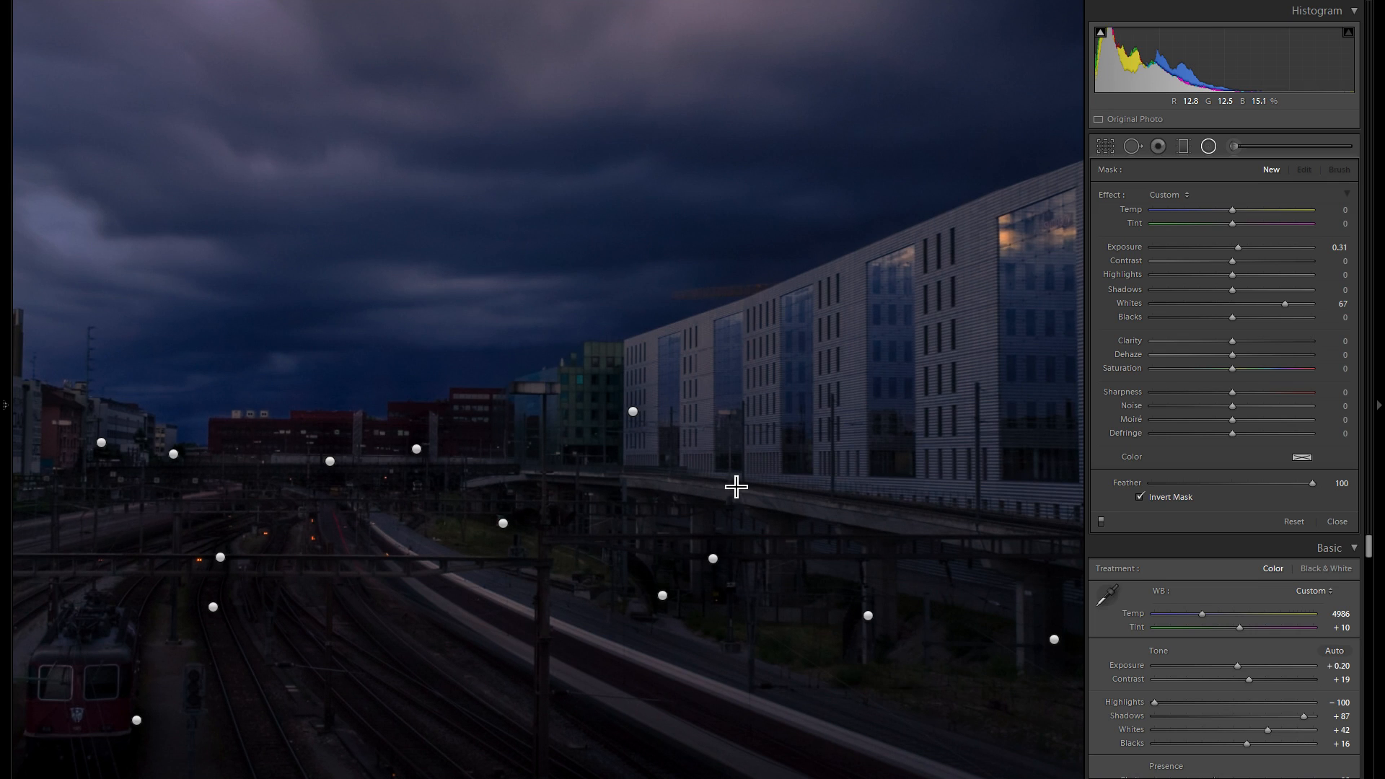
pyautogui.moveTo(711, 478); pyautogui.dragTo(606, 433)
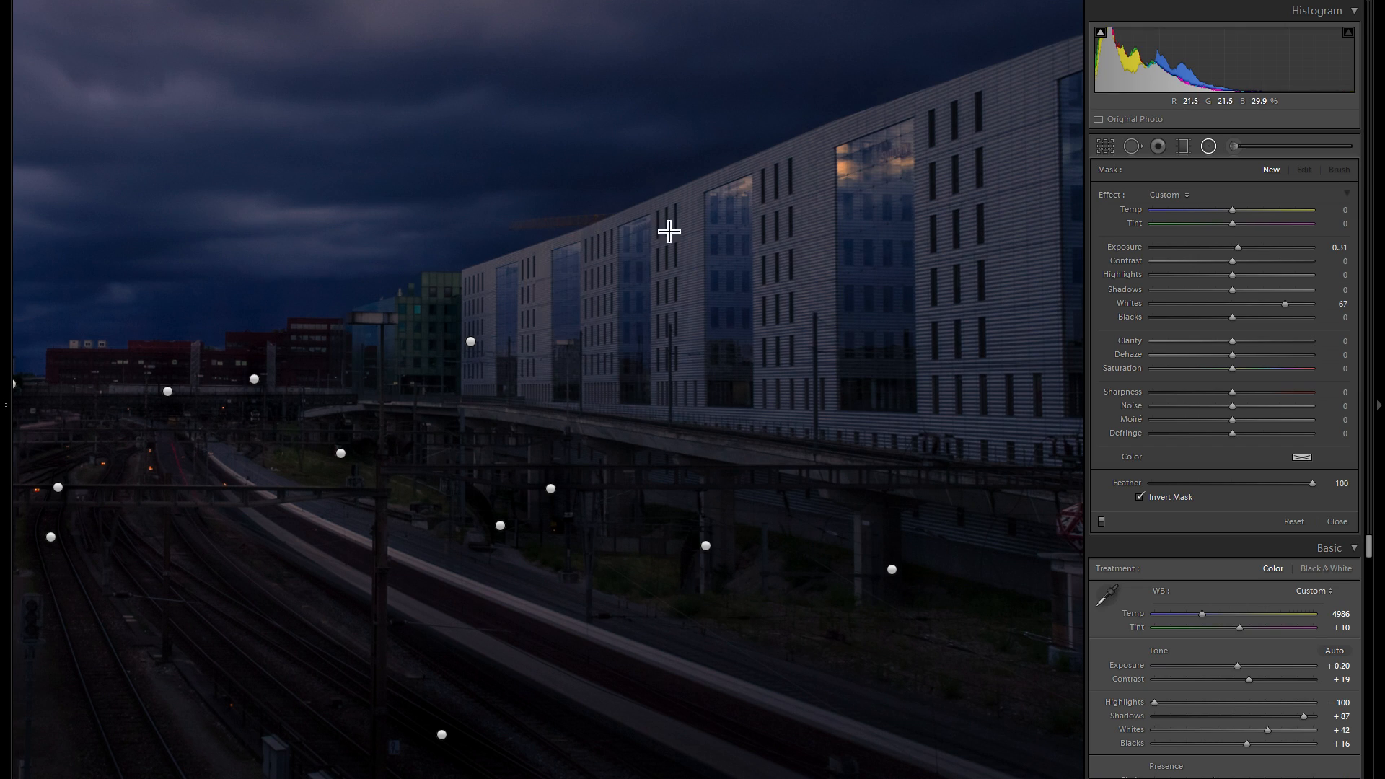
pyautogui.press('space')
pyautogui.moveTo(767, 207); pyautogui.dragTo(596, 238)
pyautogui.moveTo(739, 196); pyautogui.dragTo(745, 192)
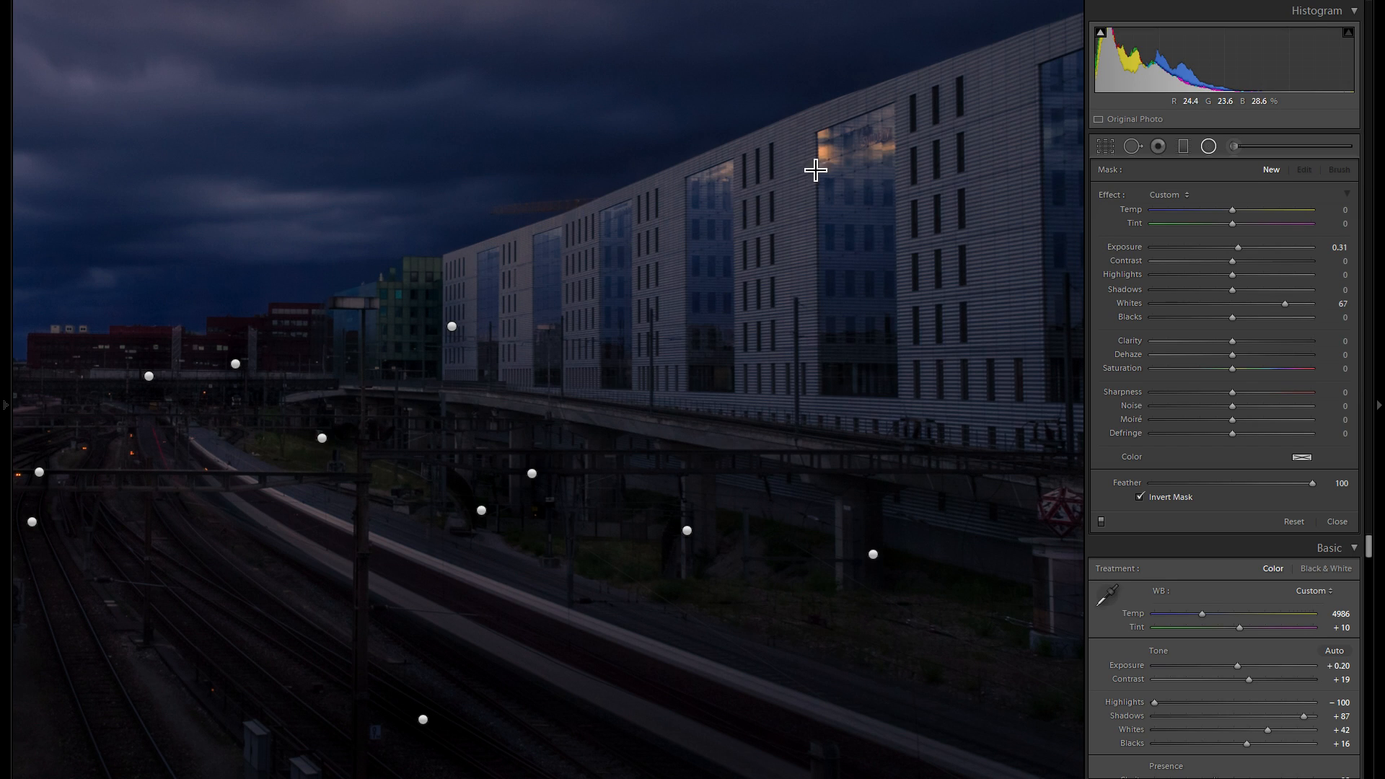
pyautogui.moveTo(555, 474); pyautogui.dragTo(708, 306)
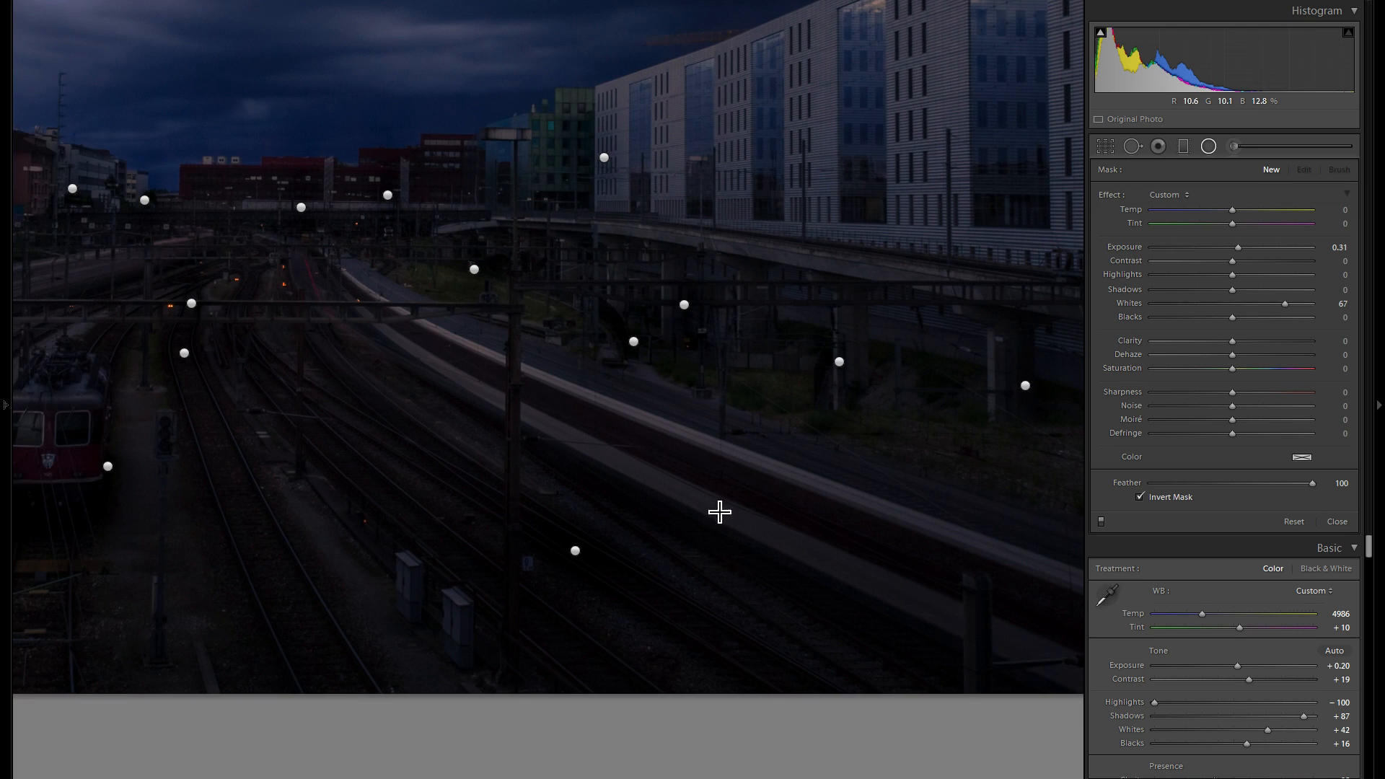
pyautogui.moveTo(520, 396); pyautogui.dragTo(735, 497)
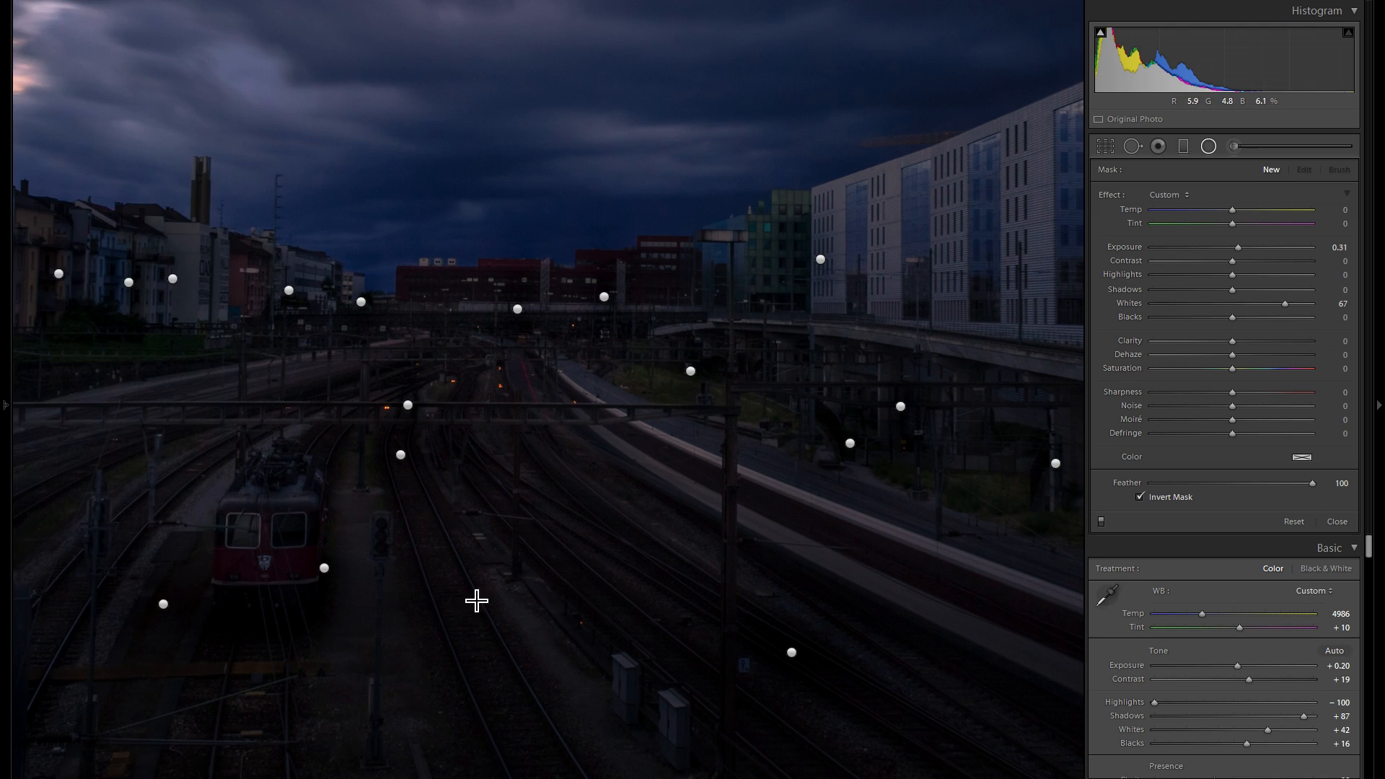
pyautogui.moveTo(462, 586); pyautogui.dragTo(642, 542)
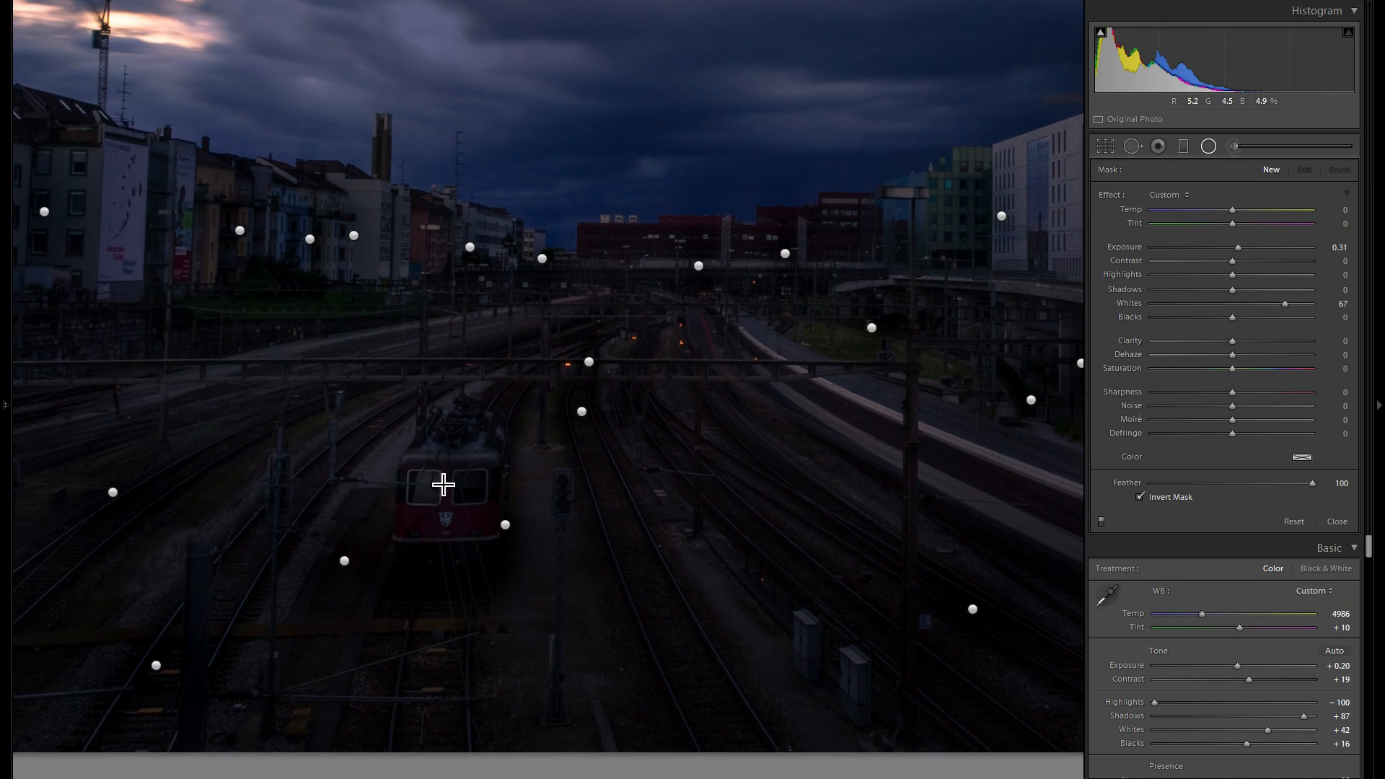
pyautogui.moveTo(388, 467); pyautogui.dragTo(556, 566)
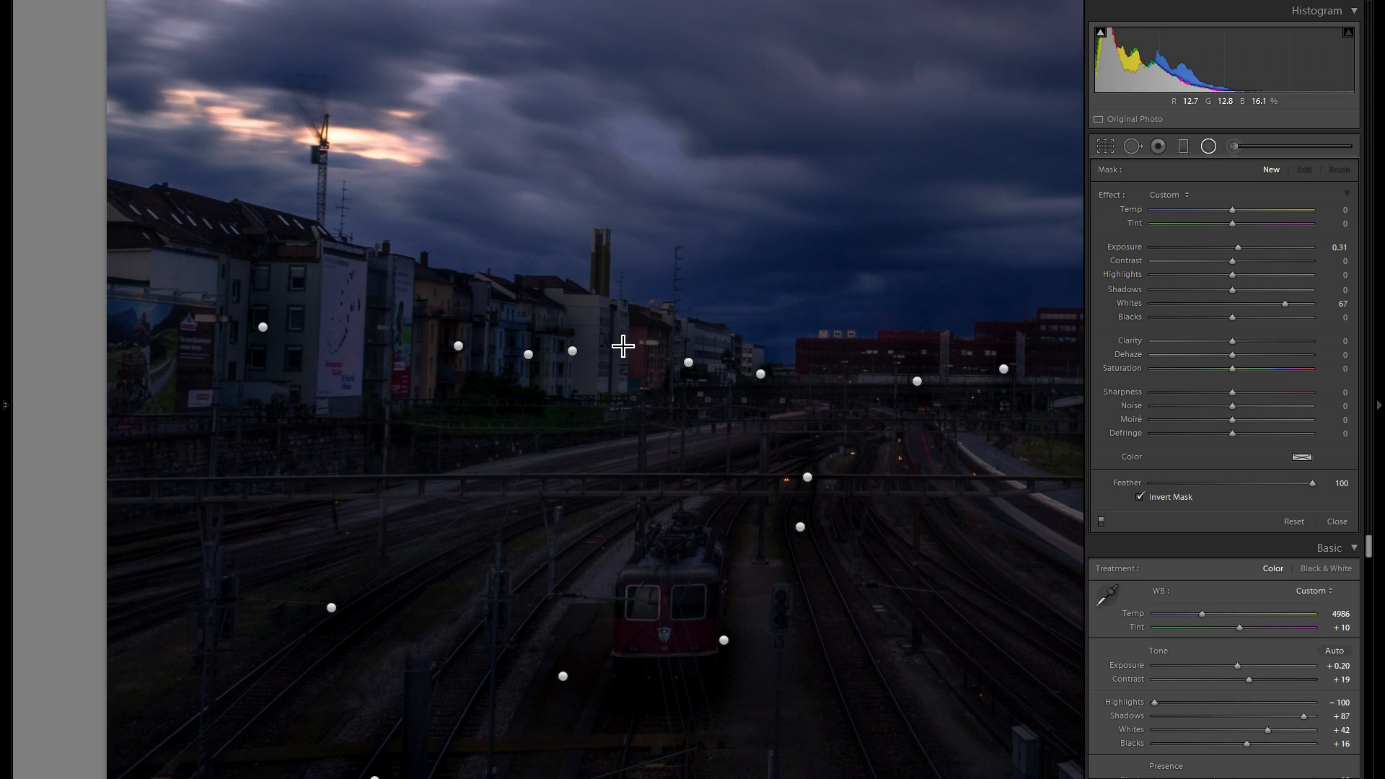
pyautogui.moveTo(683, 325); pyautogui.dragTo(534, 315)
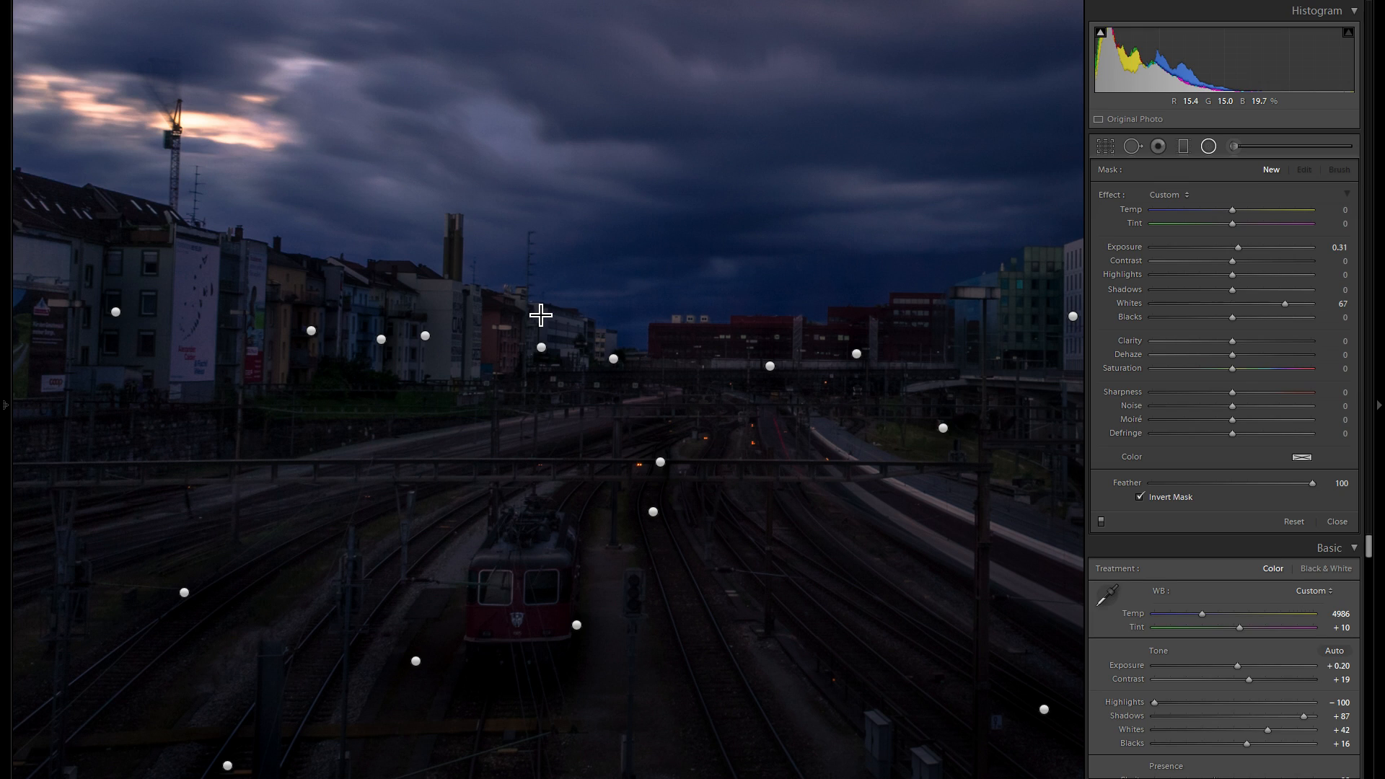
pyautogui.moveTo(803, 382); pyautogui.dragTo(622, 352)
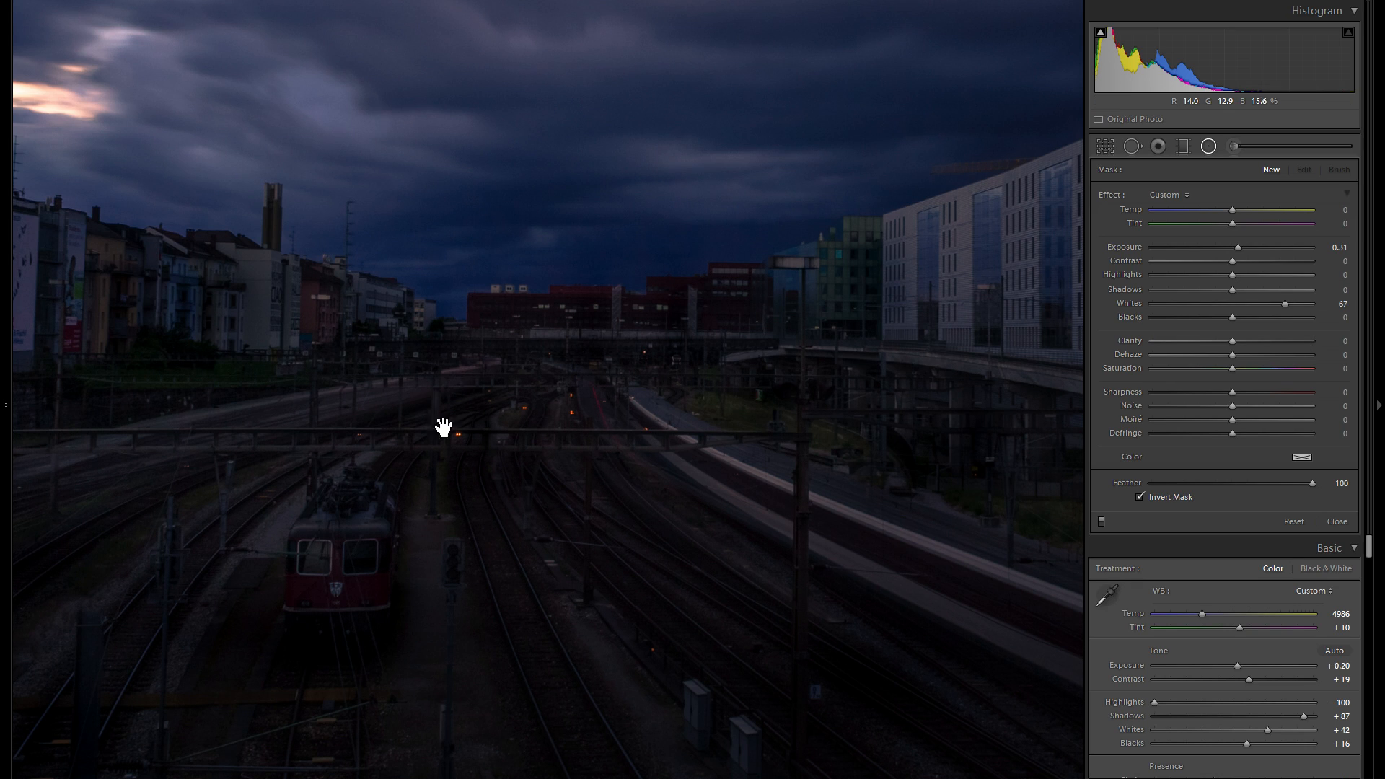
# Draw a wide oval radial filter over the front of the locomotive and toggle the radial filters to compare.
pyautogui.moveTo(433, 412); pyautogui.dragTo(587, 334)
pyautogui.moveTo(391, 404); pyautogui.dragTo(441, 414)
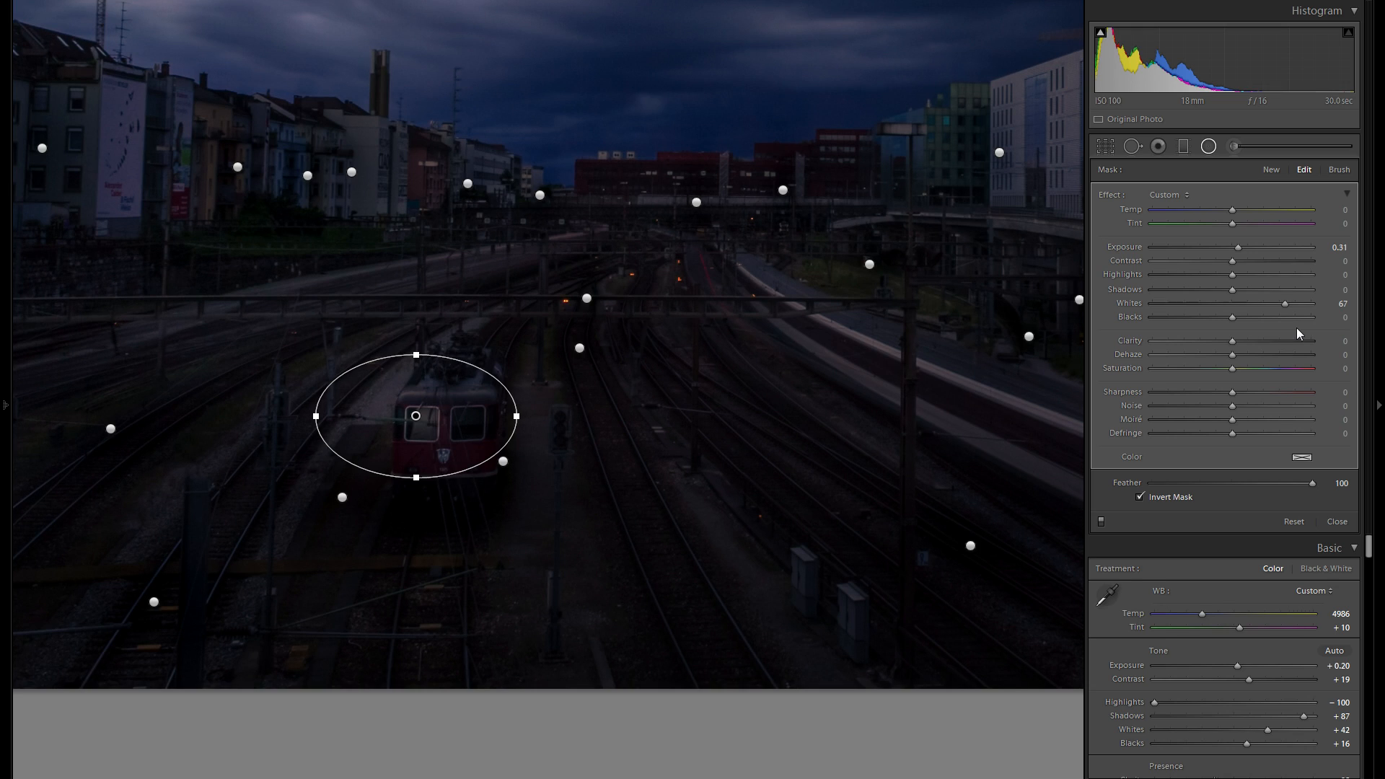
pyautogui.click(1102, 521)
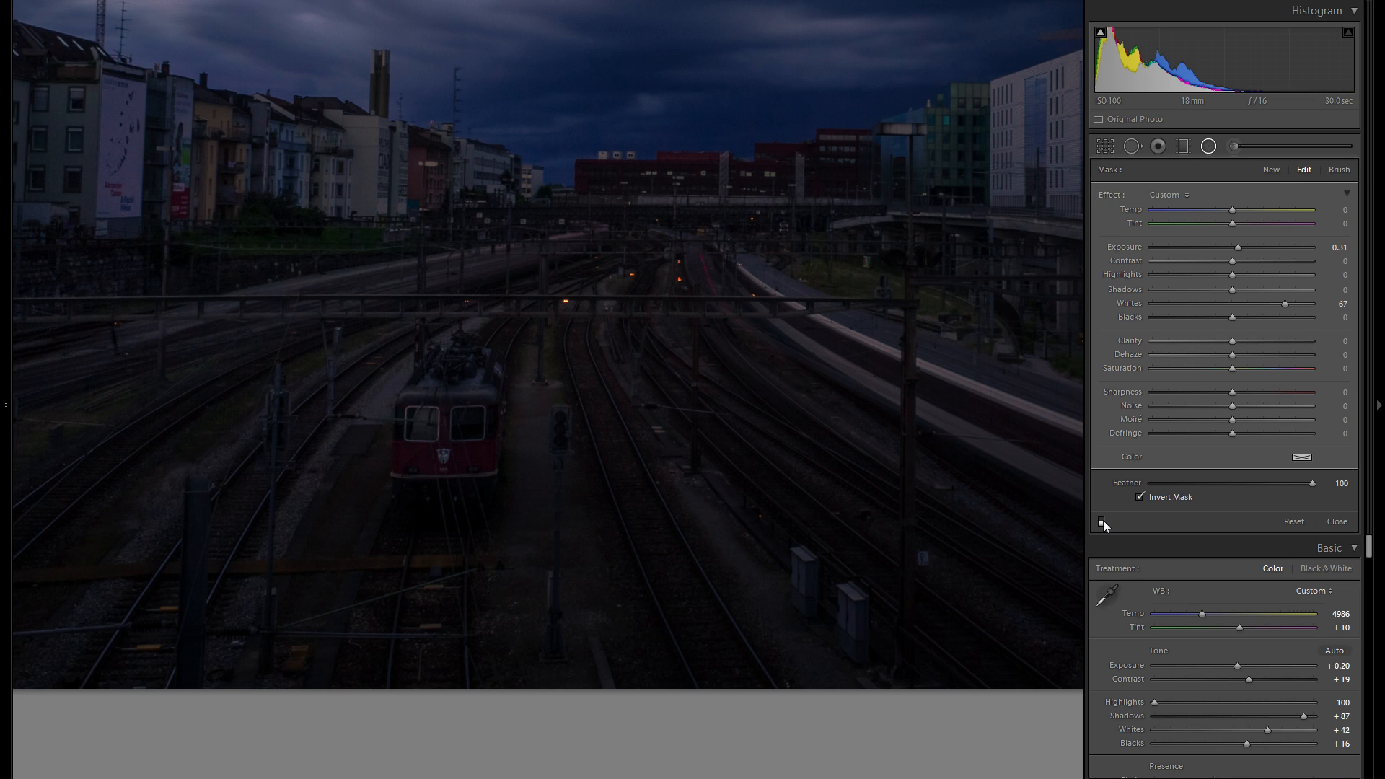
pyautogui.click(1102, 520)
pyautogui.click(1102, 520)
# Shift the brightening filter onto the locomotive's cab windows and duplicate it onto the tracks on both sides of the locomotive.
pyautogui.moveTo(419, 408); pyautogui.dragTo(439, 417)
pyautogui.rightClick(502, 417)
pyautogui.press('Escape')
pyautogui.moveTo(742, 404); pyautogui.dragTo(674, 417)
pyautogui.rightClick(674, 418)
pyautogui.press('Escape')
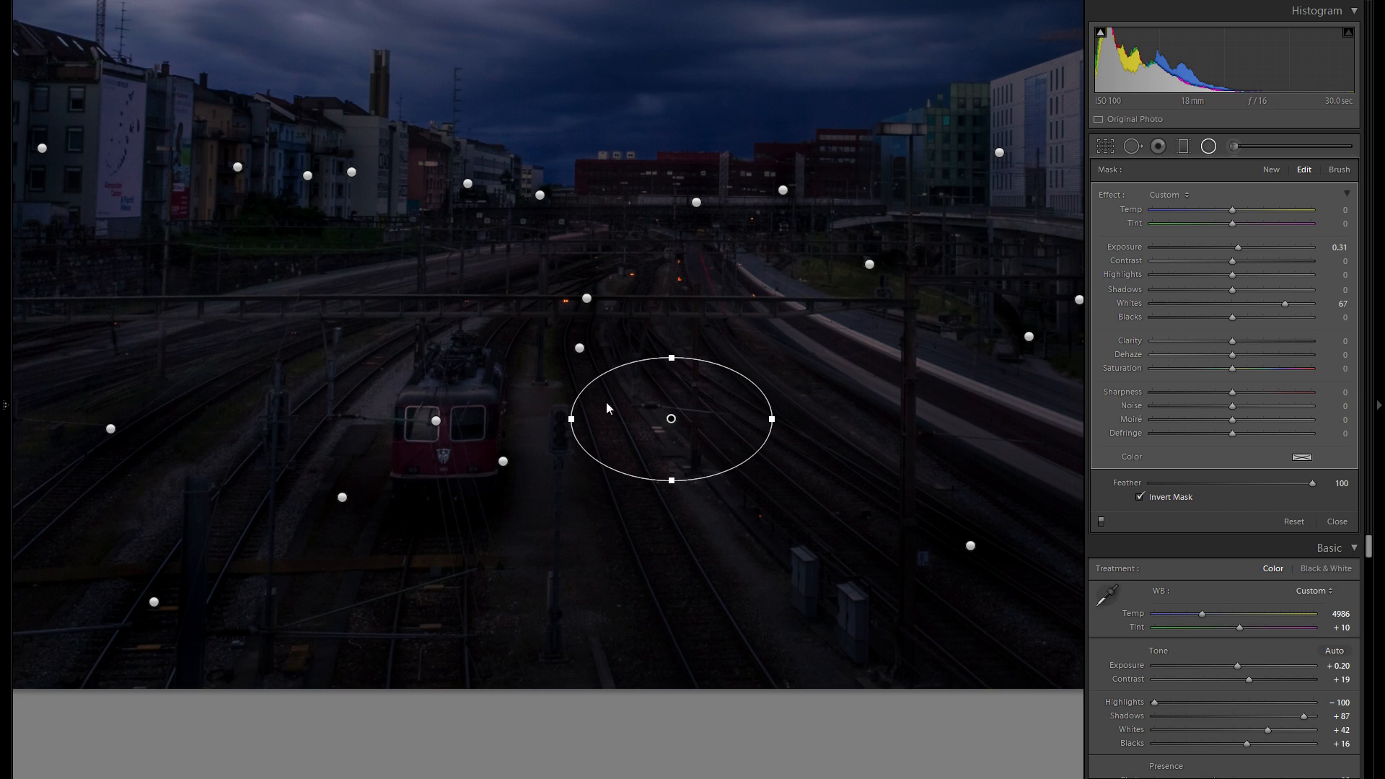
pyautogui.click(236, 461)
pyautogui.moveTo(260, 390); pyautogui.dragTo(599, 467)
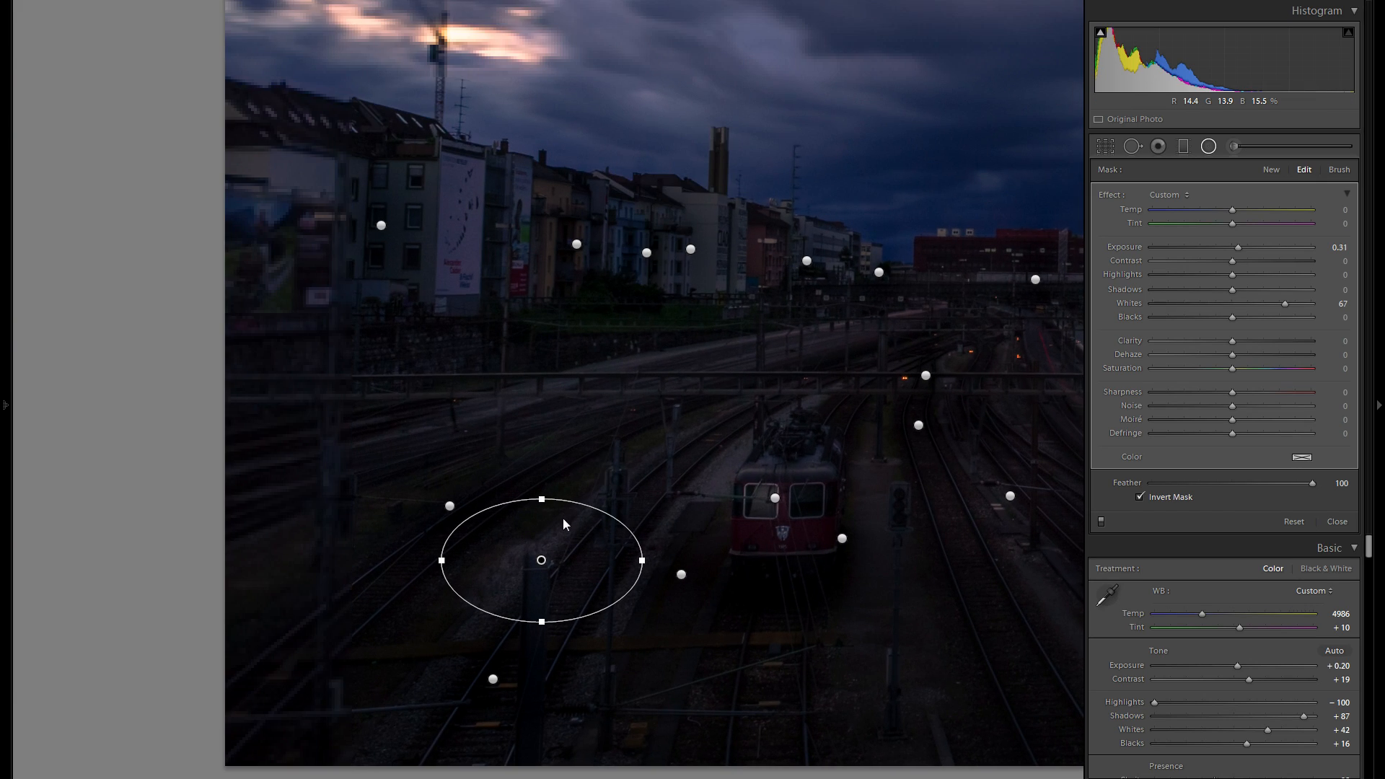
# Duplicate the brightening filter onto the far-left tracks, the track bed below the retaining wall and the roadside billboard.
pyautogui.rightClick(568, 536)
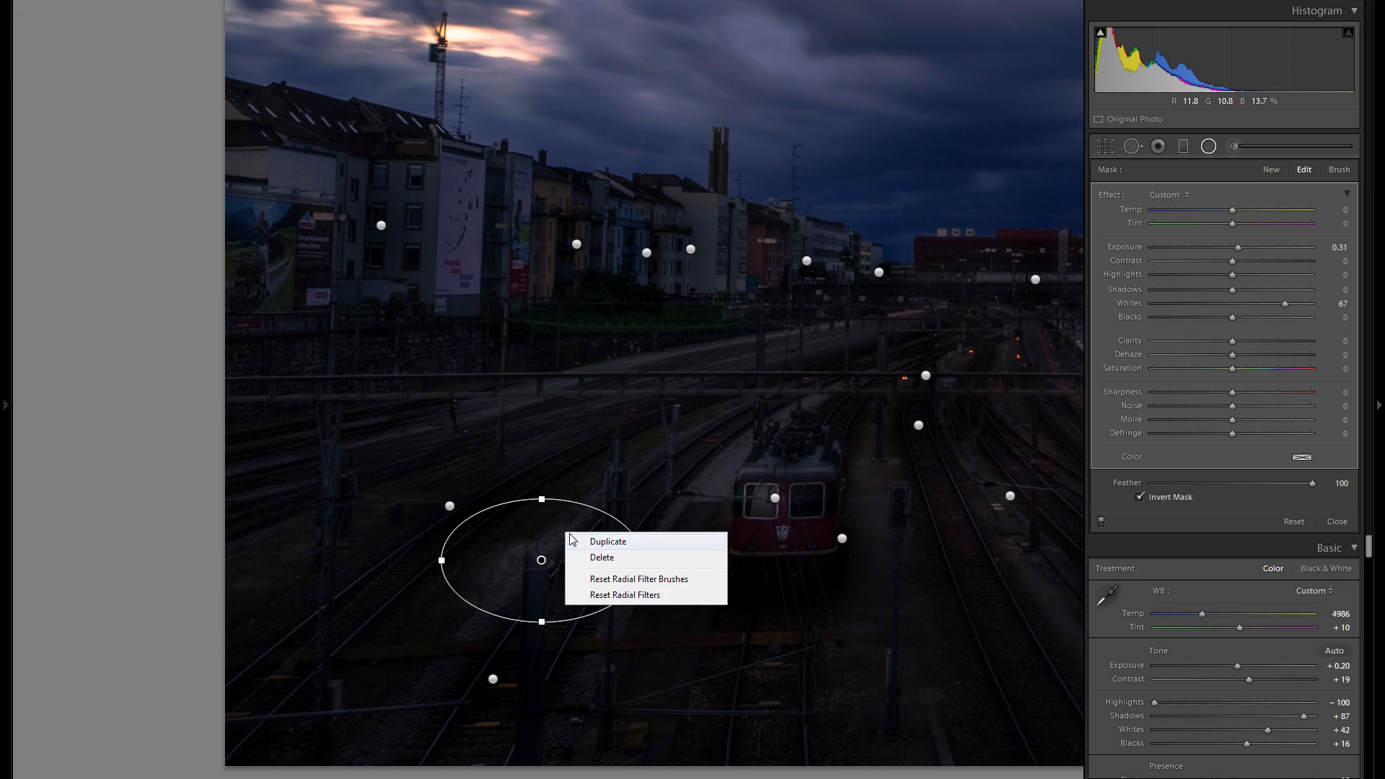
pyautogui.click(581, 541)
pyautogui.moveTo(465, 405); pyautogui.dragTo(503, 232)
# Duplicate the filter onto the house wall with the large banner and reshape it into a narrow upright oval around the banner.
pyautogui.rightClick(396, 292)
pyautogui.click(414, 301)
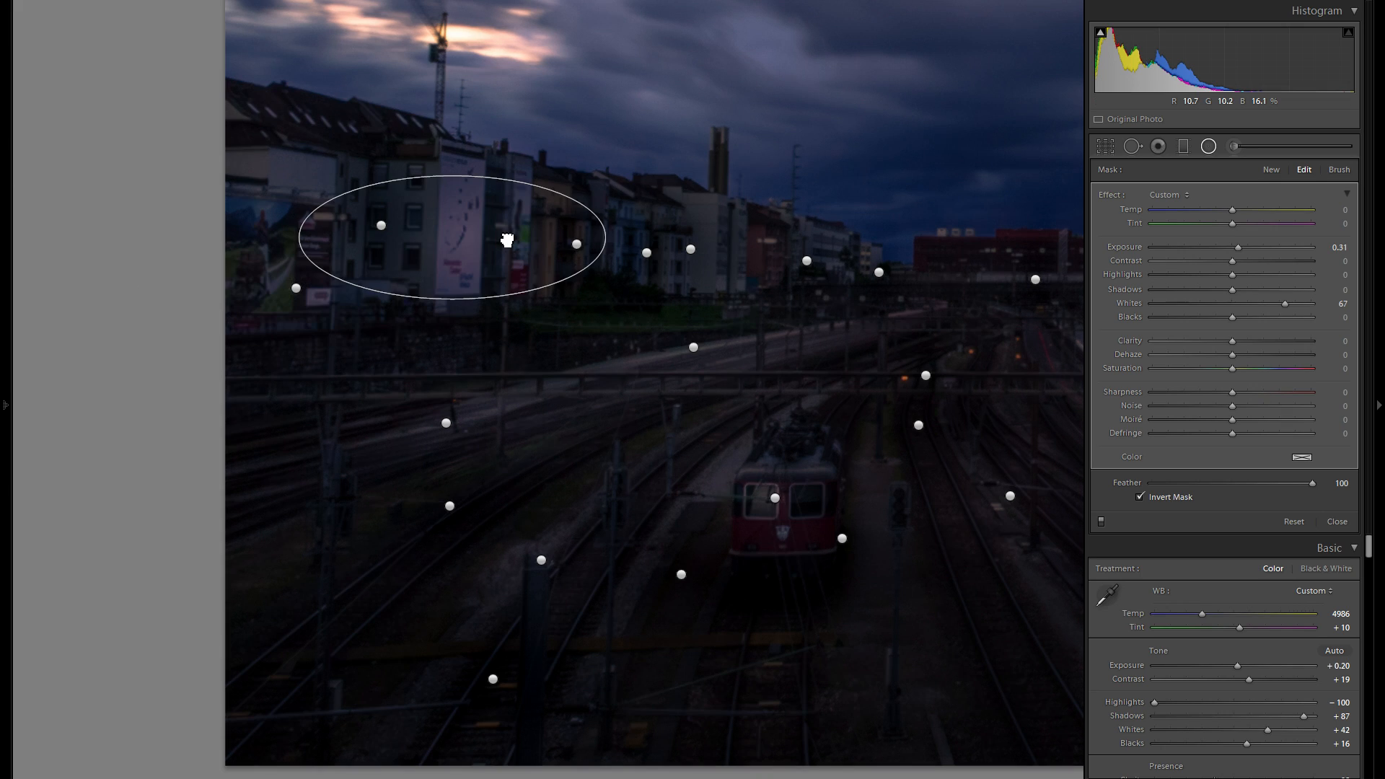
pyautogui.moveTo(452, 174); pyautogui.dragTo(453, 162)
pyautogui.moveTo(595, 238); pyautogui.dragTo(514, 240)
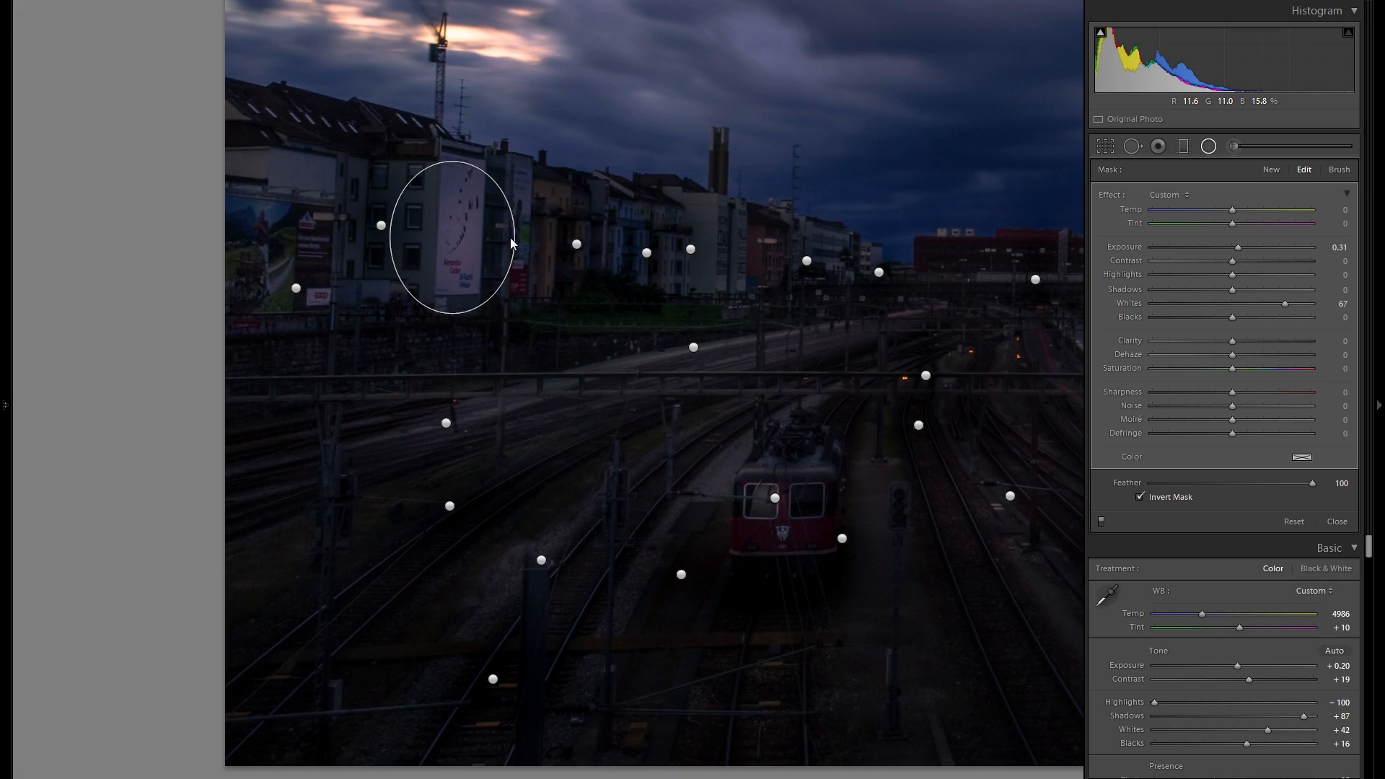
pyautogui.moveTo(452, 162); pyautogui.dragTo(445, 150)
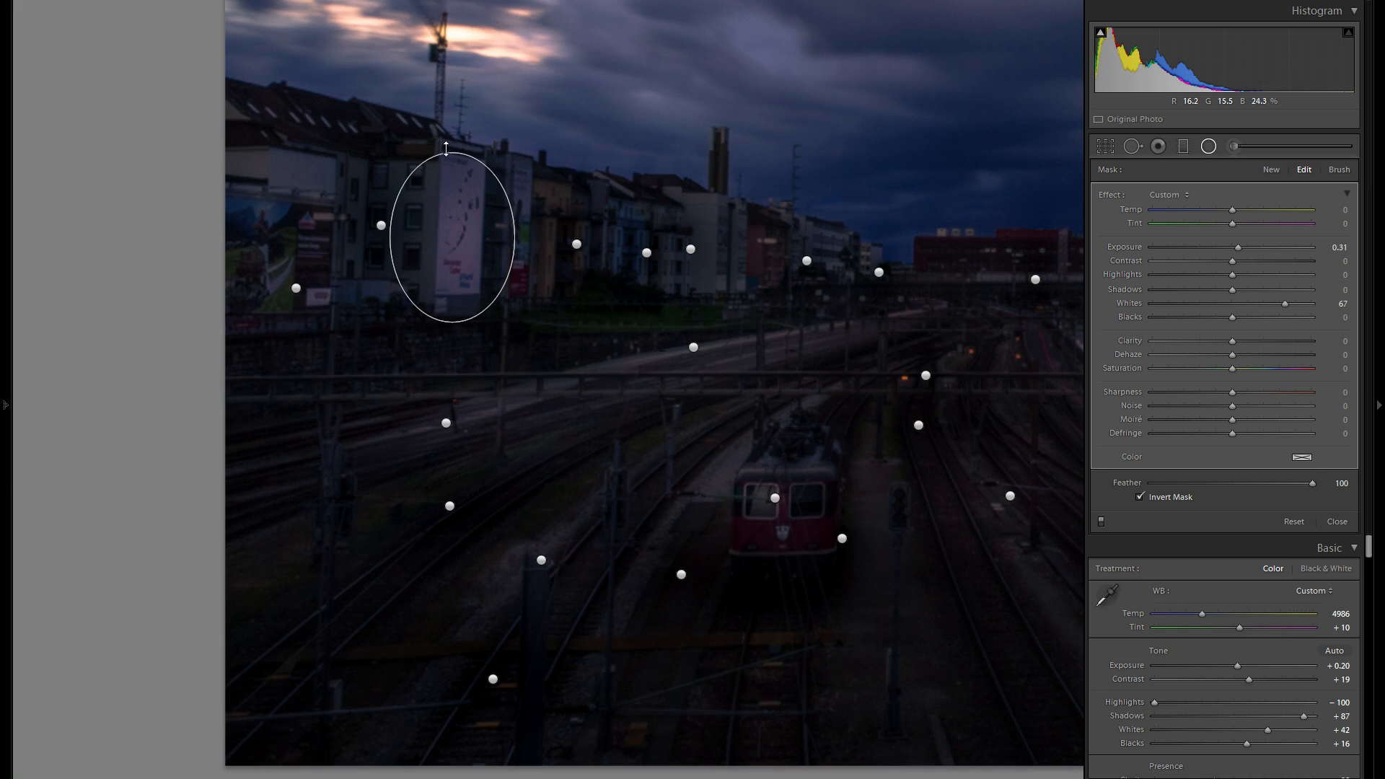
# Duplicate the upright oval filter onto the upper facade and roof of the leftmost house and onto the billboard.
pyautogui.rightClick(487, 216)
pyautogui.click(504, 222)
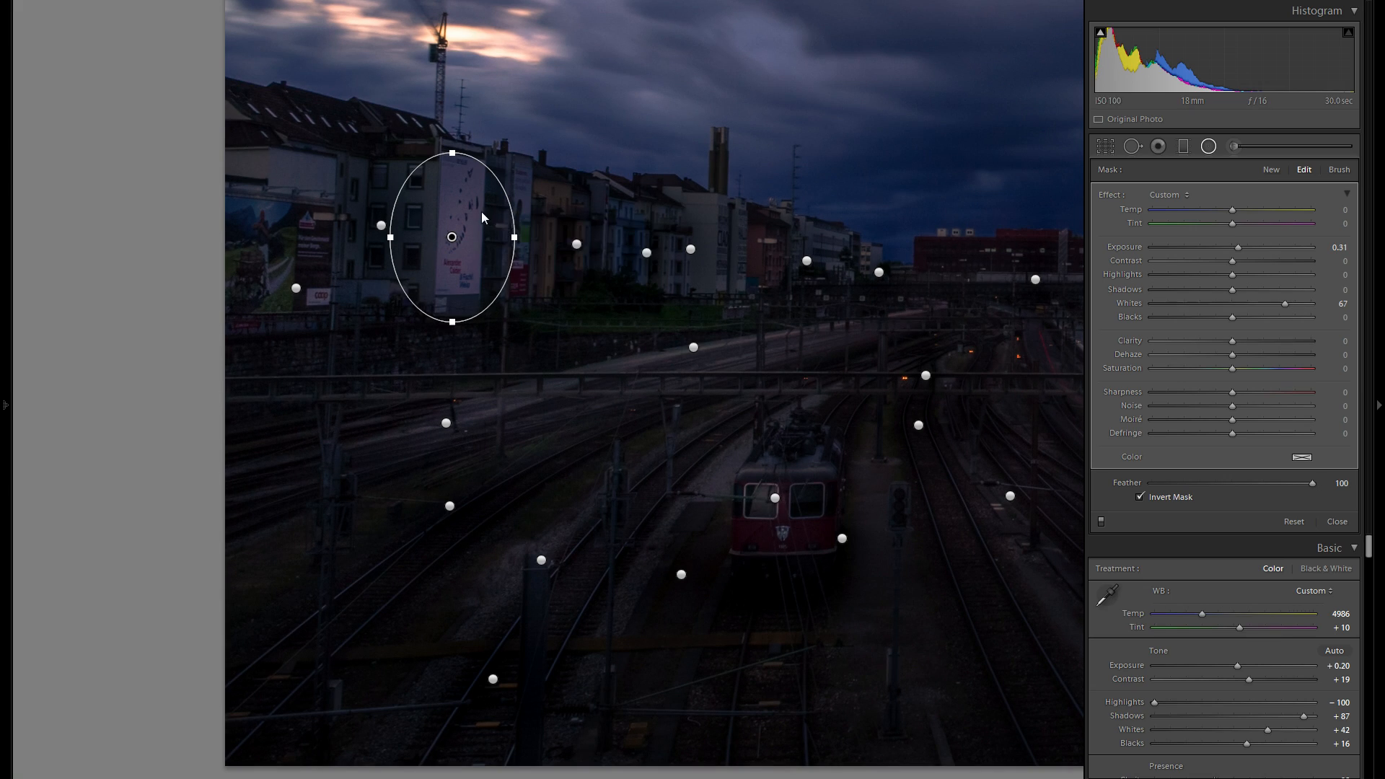
pyautogui.moveTo(444, 195); pyautogui.dragTo(398, 148)
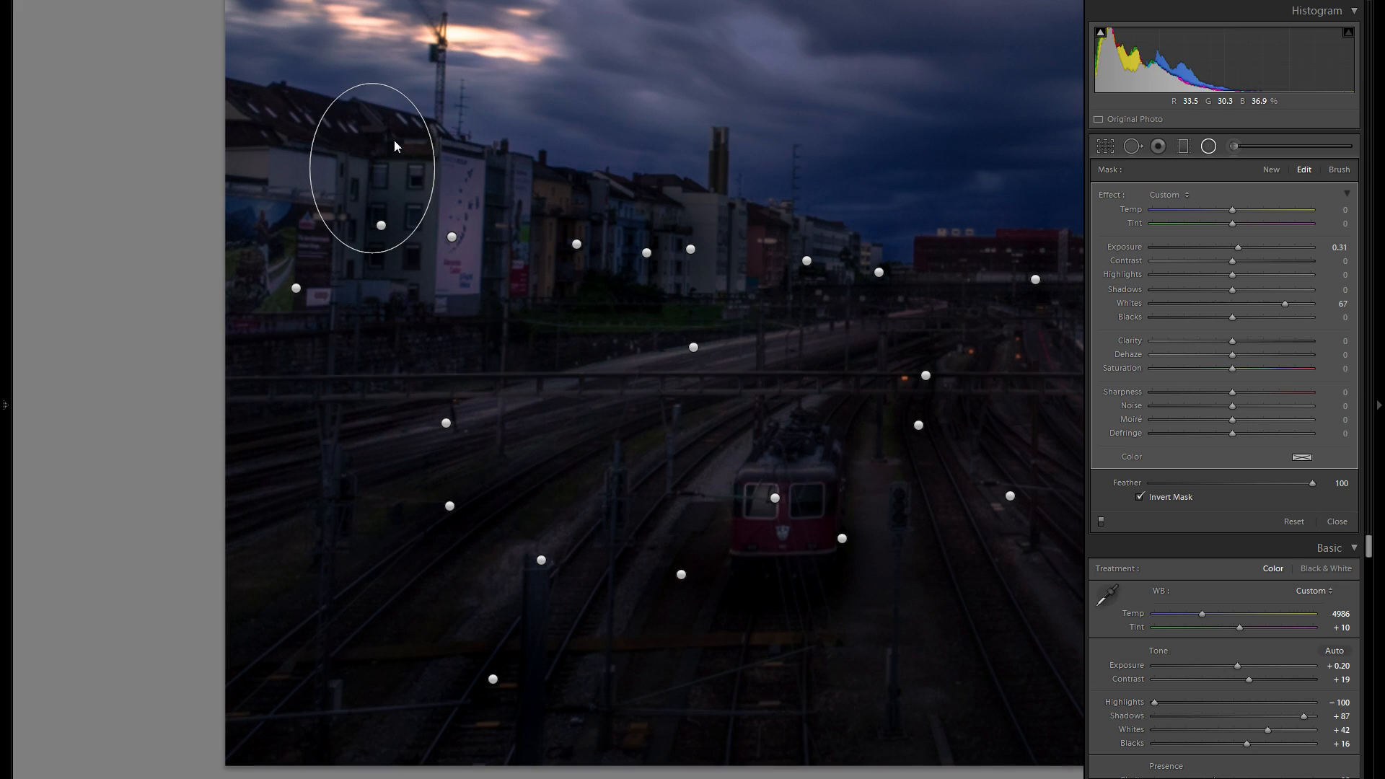
pyautogui.rightClick(380, 160)
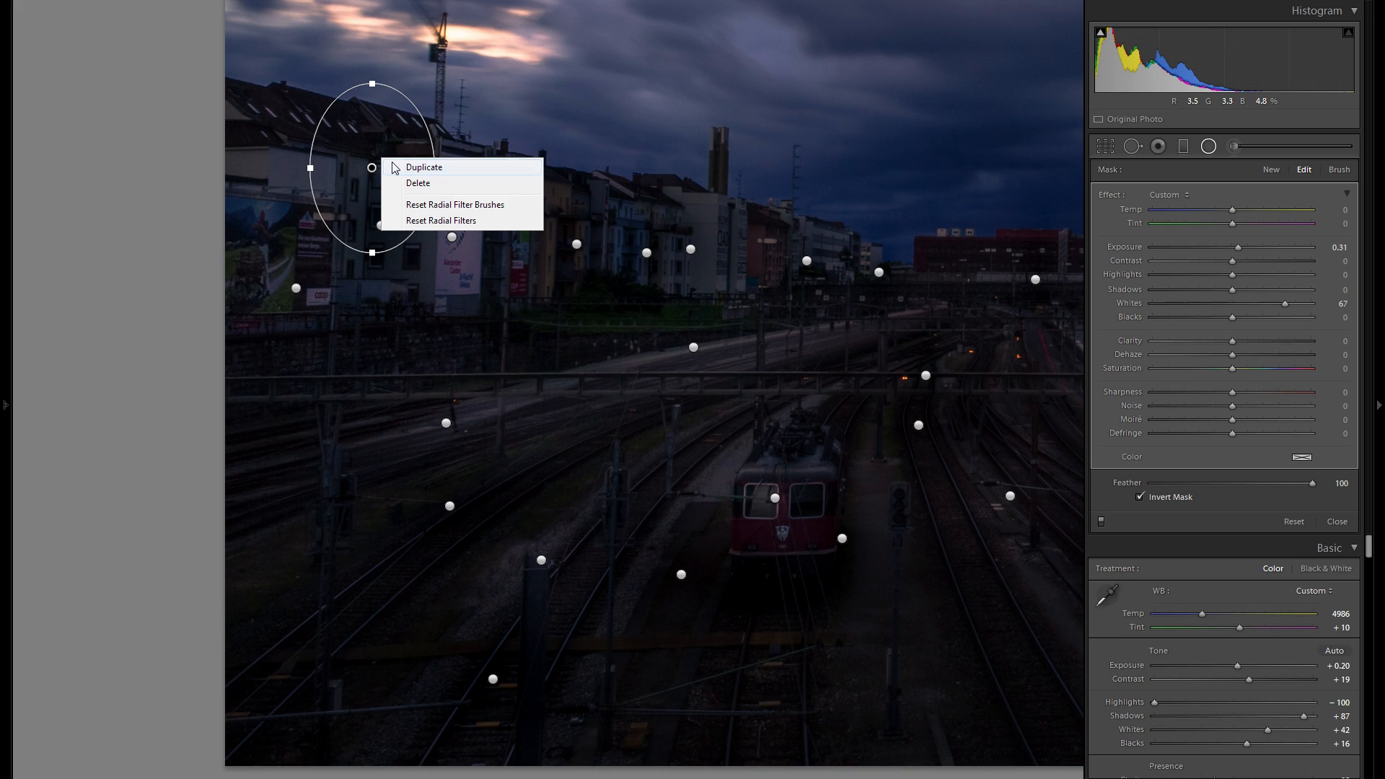
pyautogui.click(423, 167)
pyautogui.moveTo(372, 169); pyautogui.dragTo(310, 236)
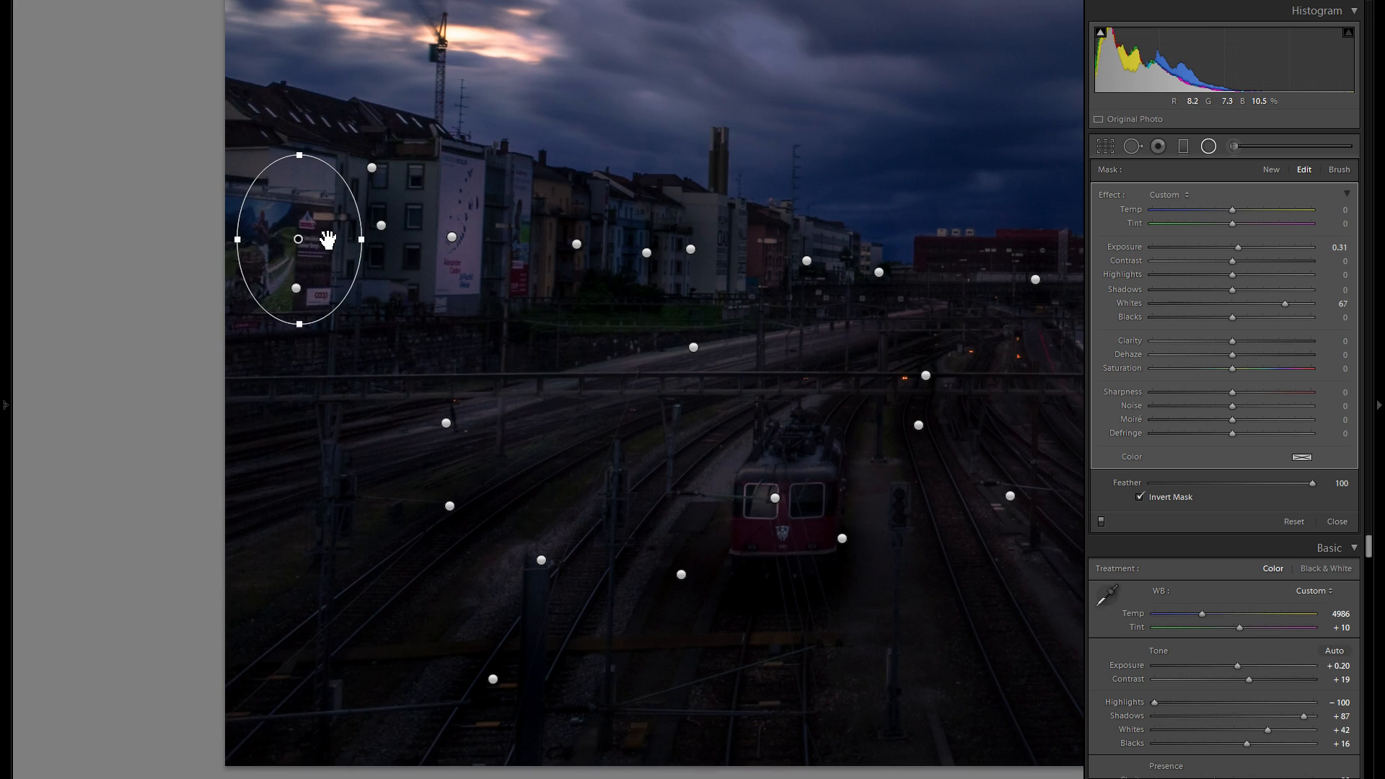
# Duplicate the upright oval filter onto the narrow banner beside the yellow house and onto the neighbouring row houses.
pyautogui.rightClick(334, 238)
pyautogui.click(336, 244)
pyautogui.moveTo(537, 213); pyautogui.dragTo(549, 202)
pyautogui.rightClick(550, 202)
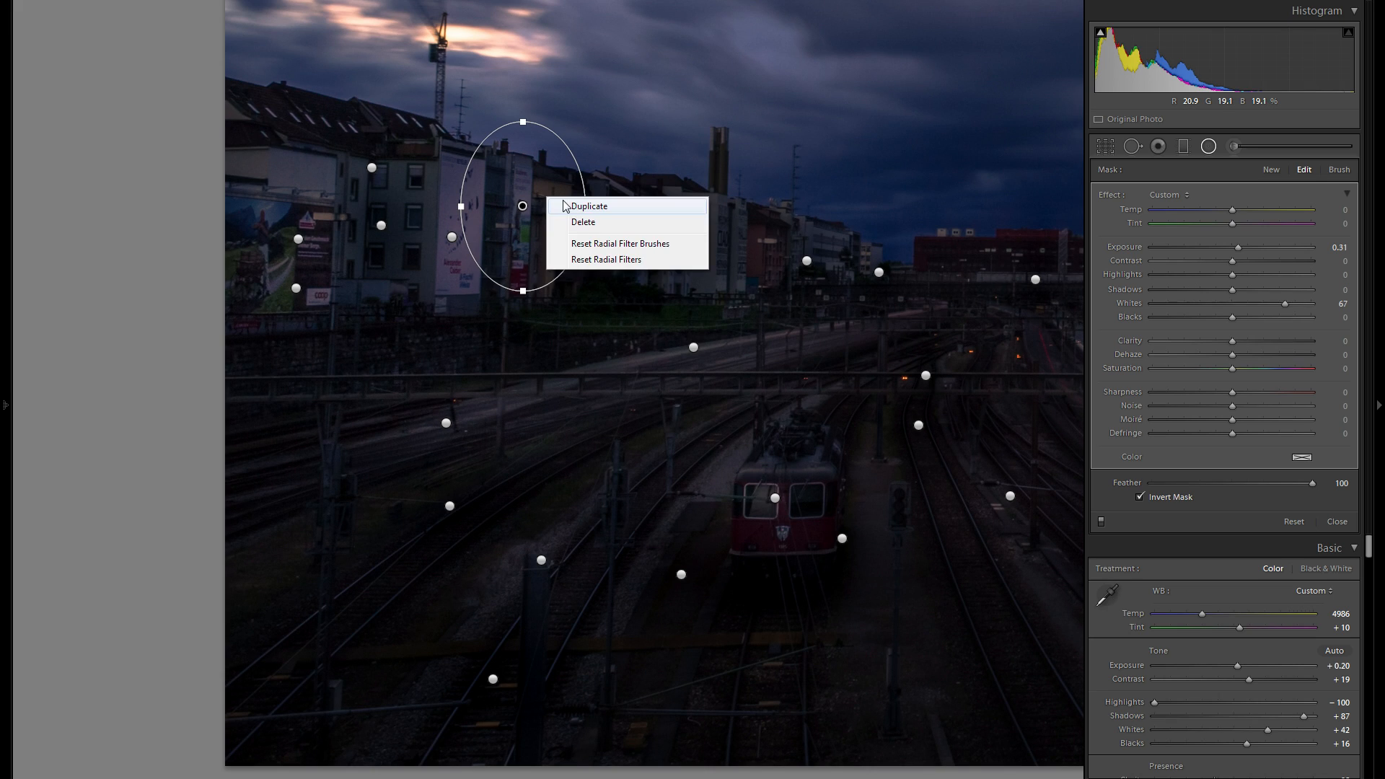
pyautogui.click(565, 207)
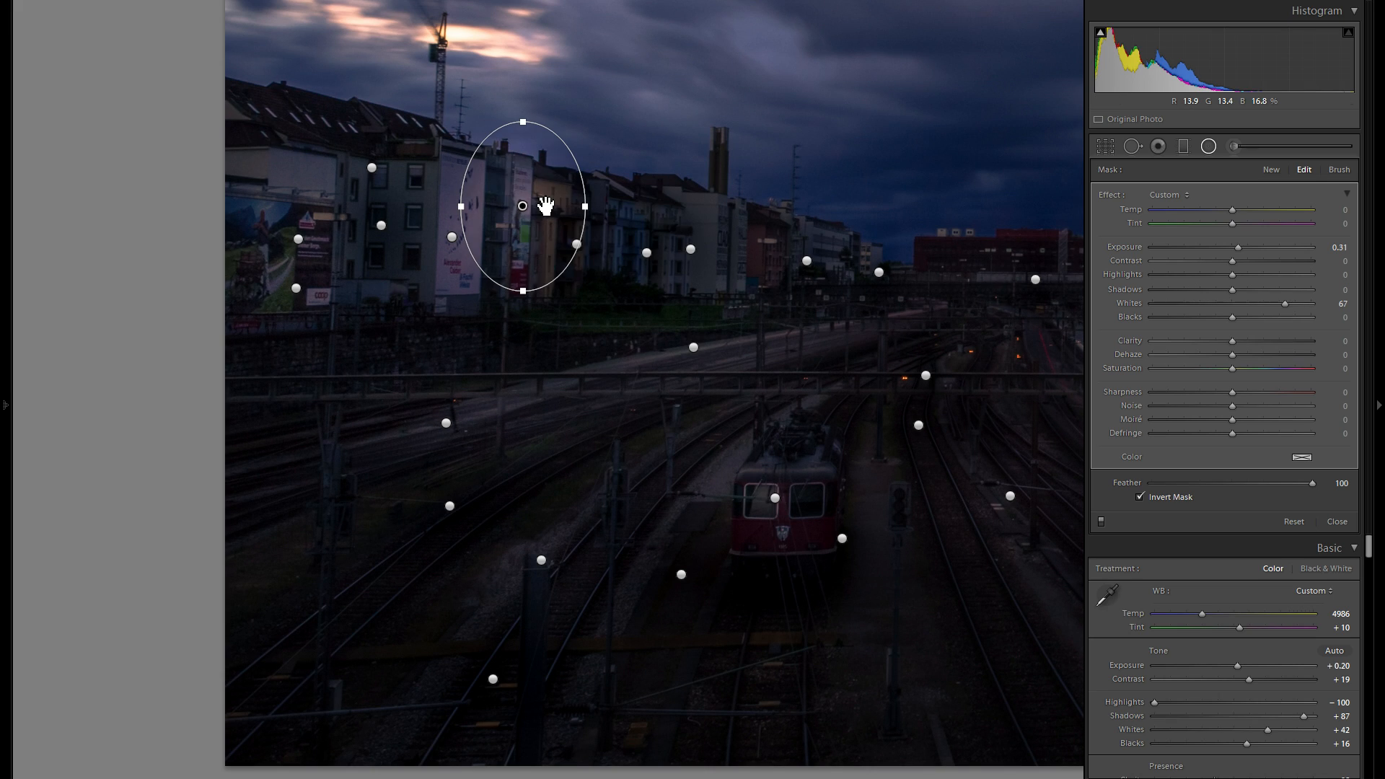
pyautogui.moveTo(560, 207); pyautogui.dragTo(635, 214)
# Duplicate the upright oval filter onto the pale house below the tall chimney.
pyautogui.rightClick(674, 220)
pyautogui.click(686, 229)
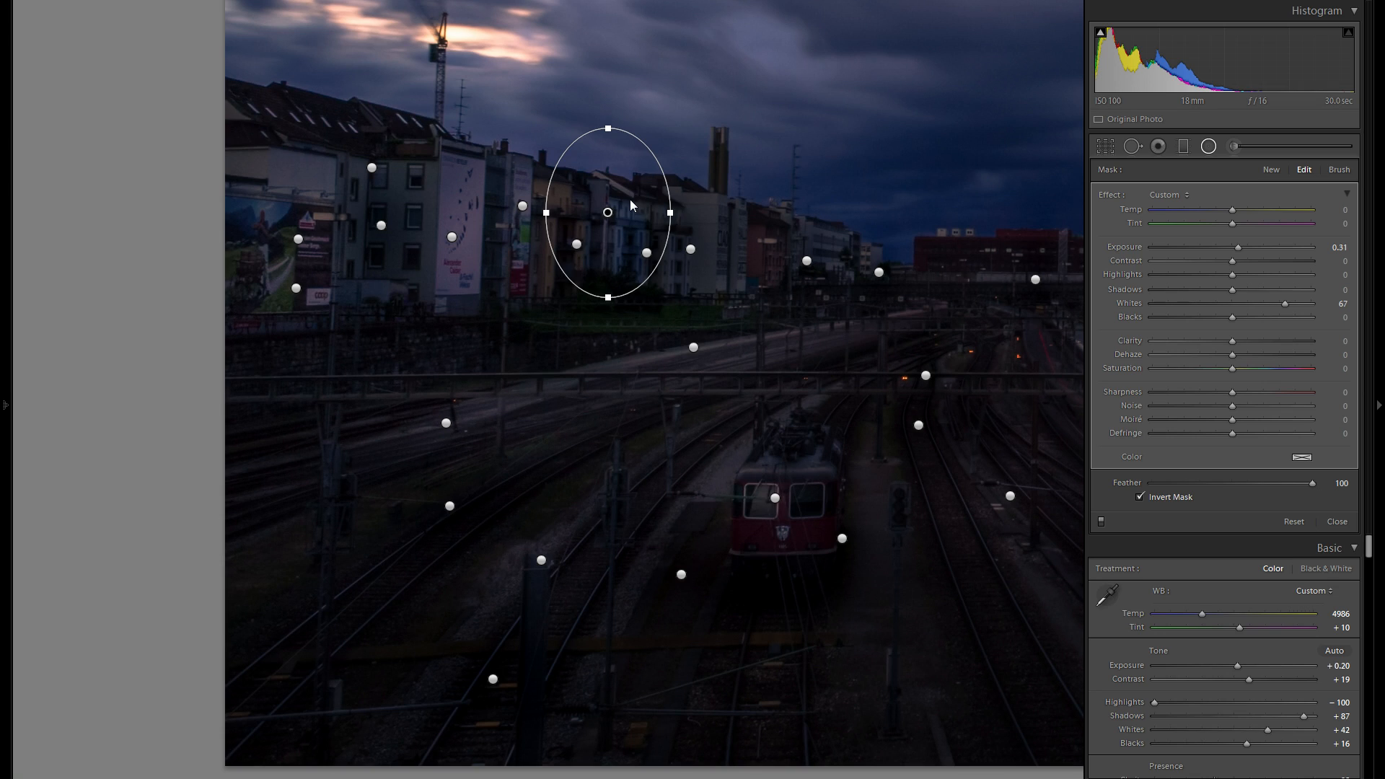
pyautogui.moveTo(633, 208); pyautogui.dragTo(741, 225)
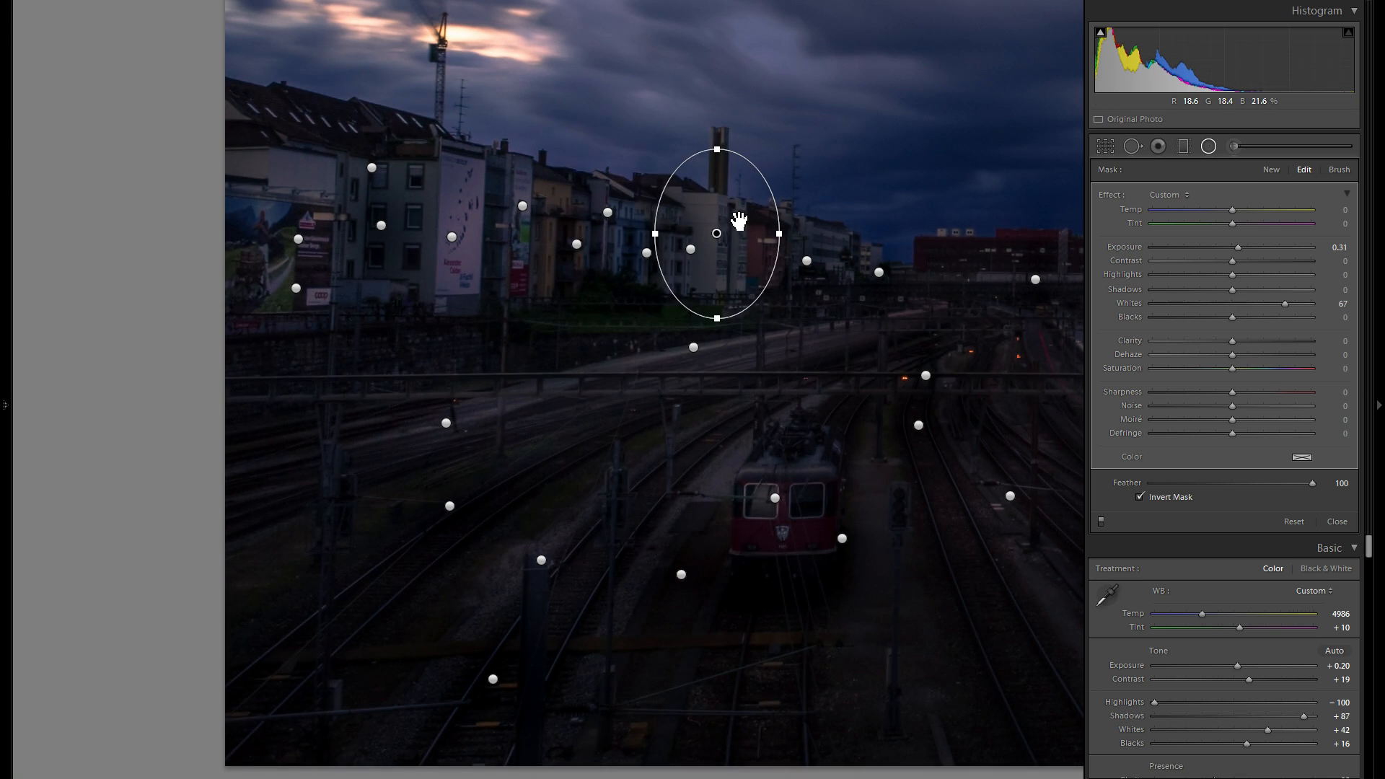
# Duplicate the filter onto the red house beyond the chimney and reduce its height to a nearly round oval.
pyautogui.moveTo(832, 210); pyautogui.dragTo(614, 236)
pyautogui.rightClick(559, 244)
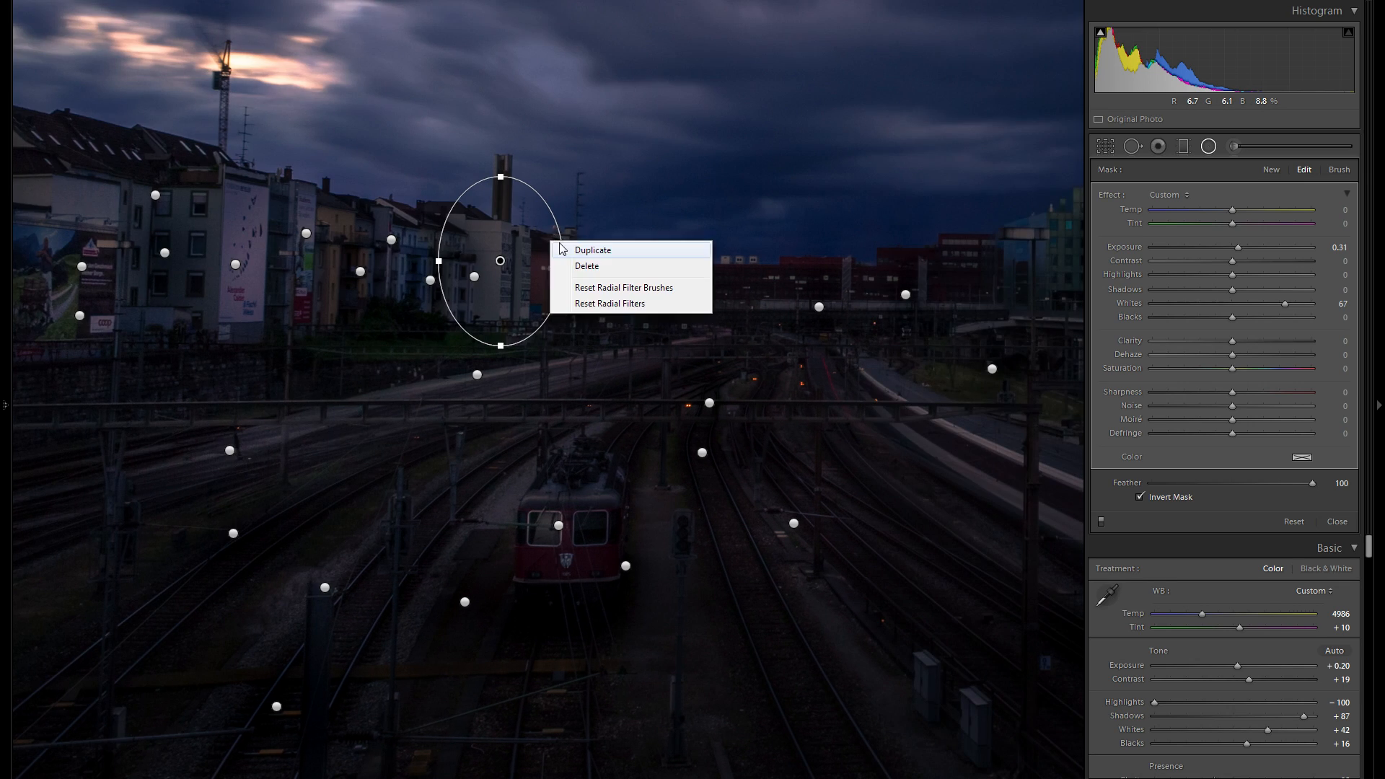
pyautogui.click(592, 250)
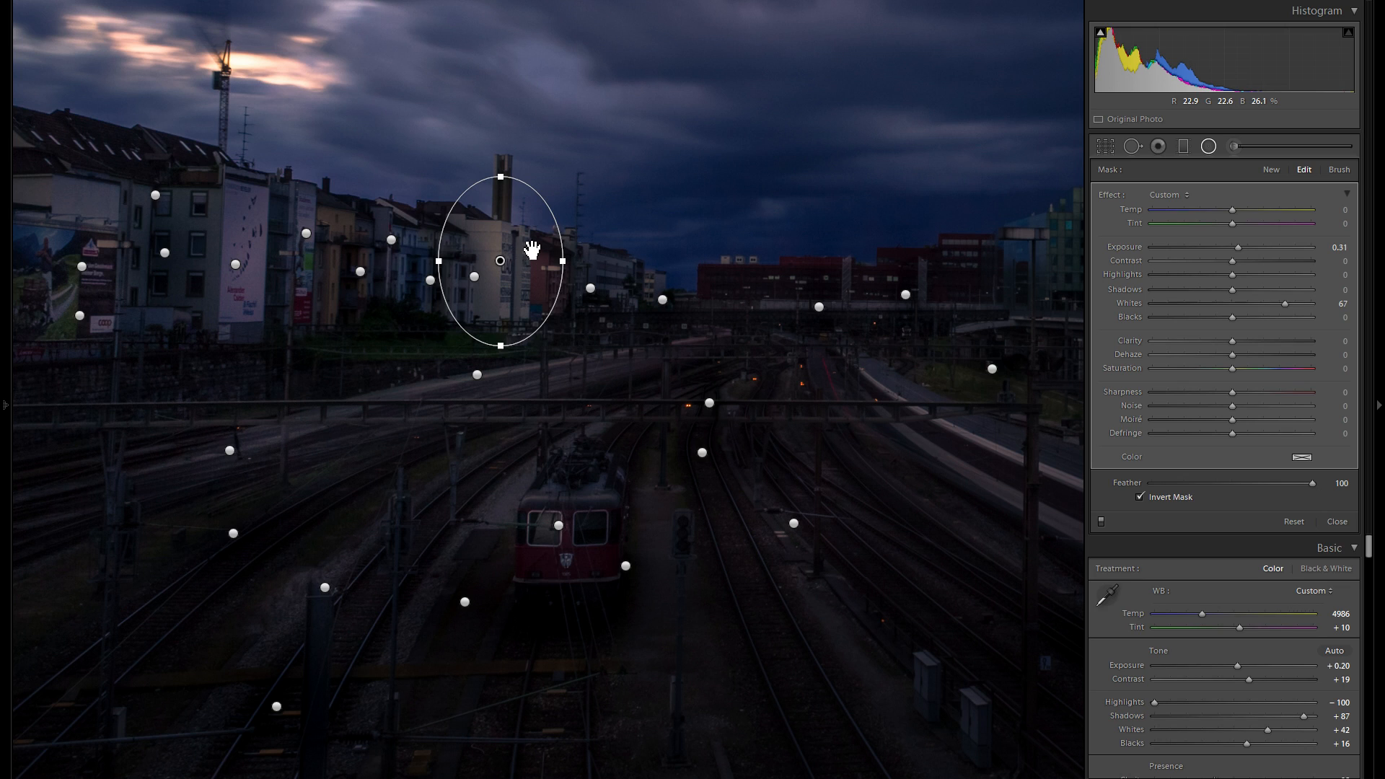
pyautogui.moveTo(533, 252); pyautogui.dragTo(618, 263)
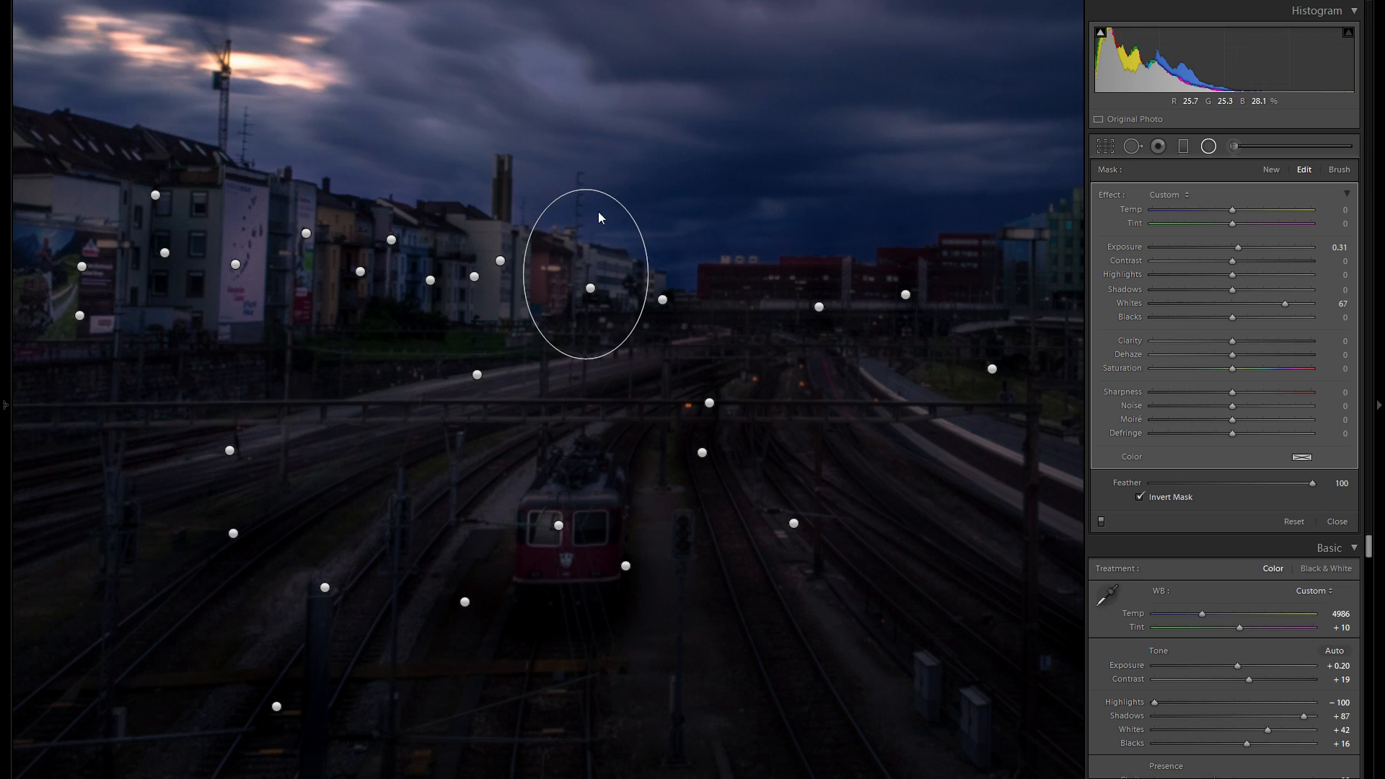
pyautogui.moveTo(589, 204); pyautogui.dragTo(586, 234)
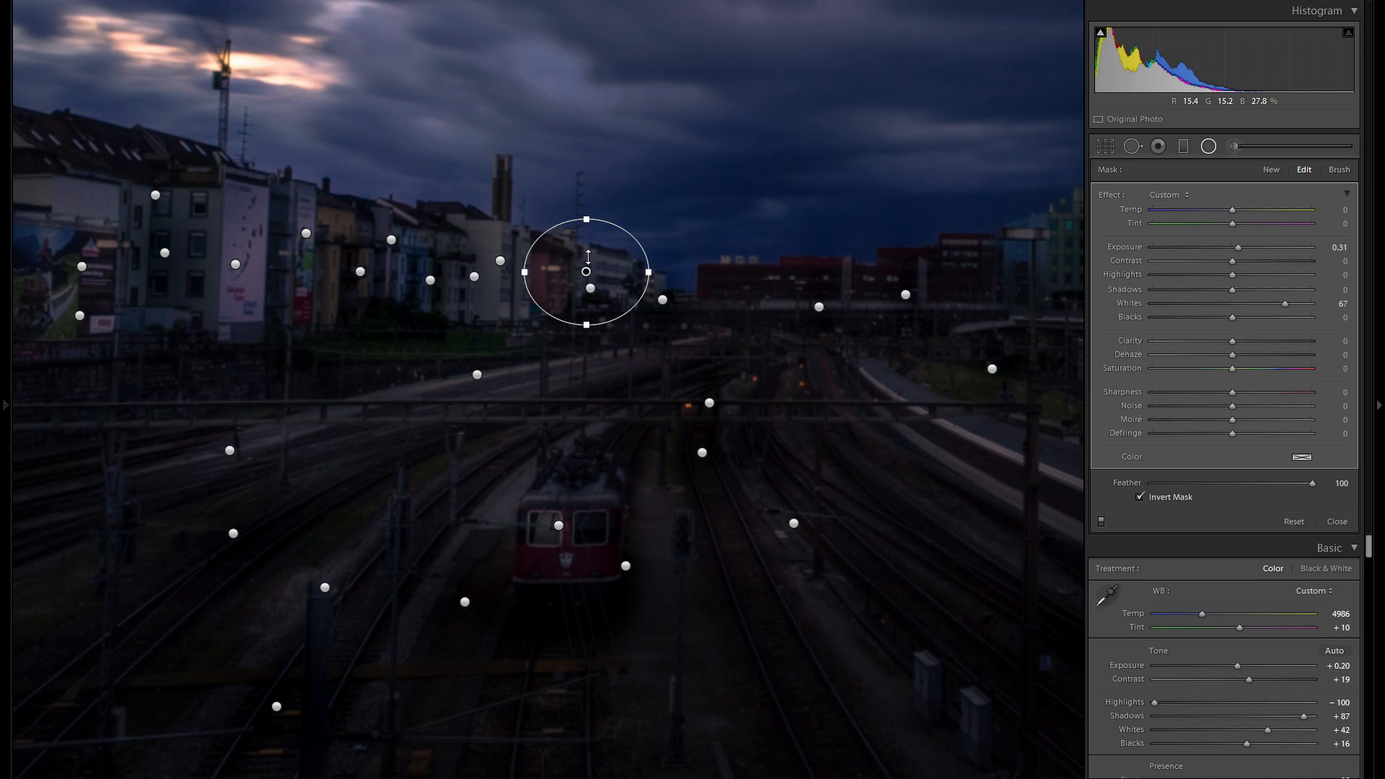
# Duplicate the nearly round filter onto the near end of the long red building in the background.
pyautogui.rightClick(589, 257)
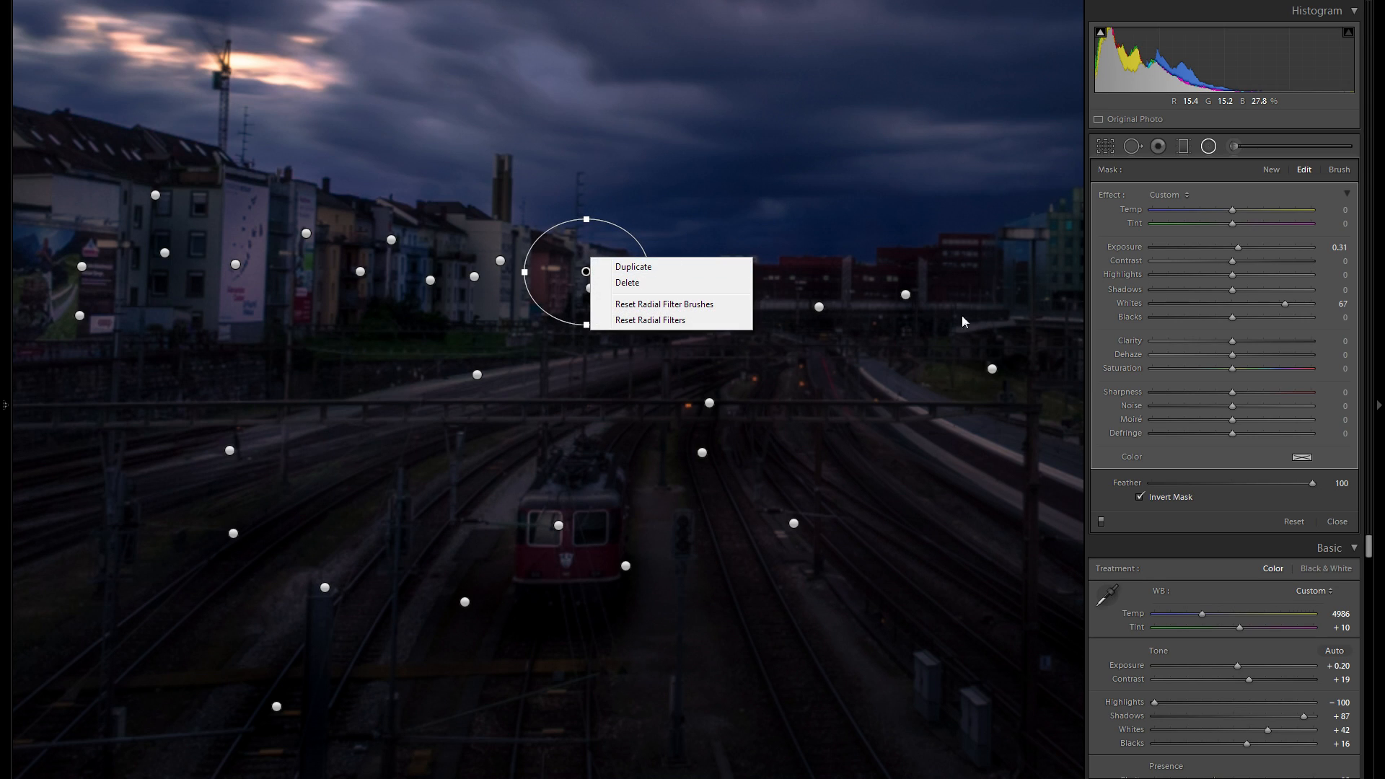
pyautogui.click(614, 266)
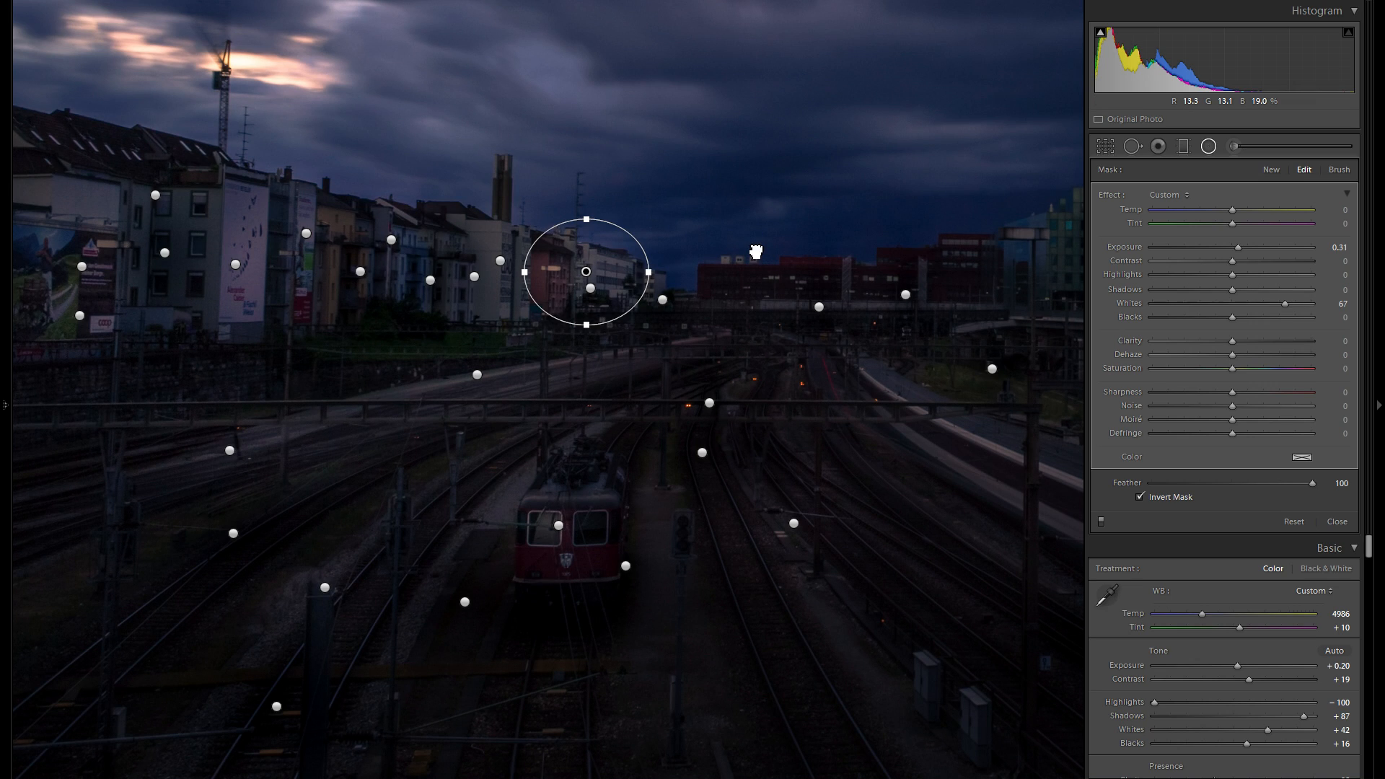
pyautogui.moveTo(754, 250); pyautogui.dragTo(761, 268)
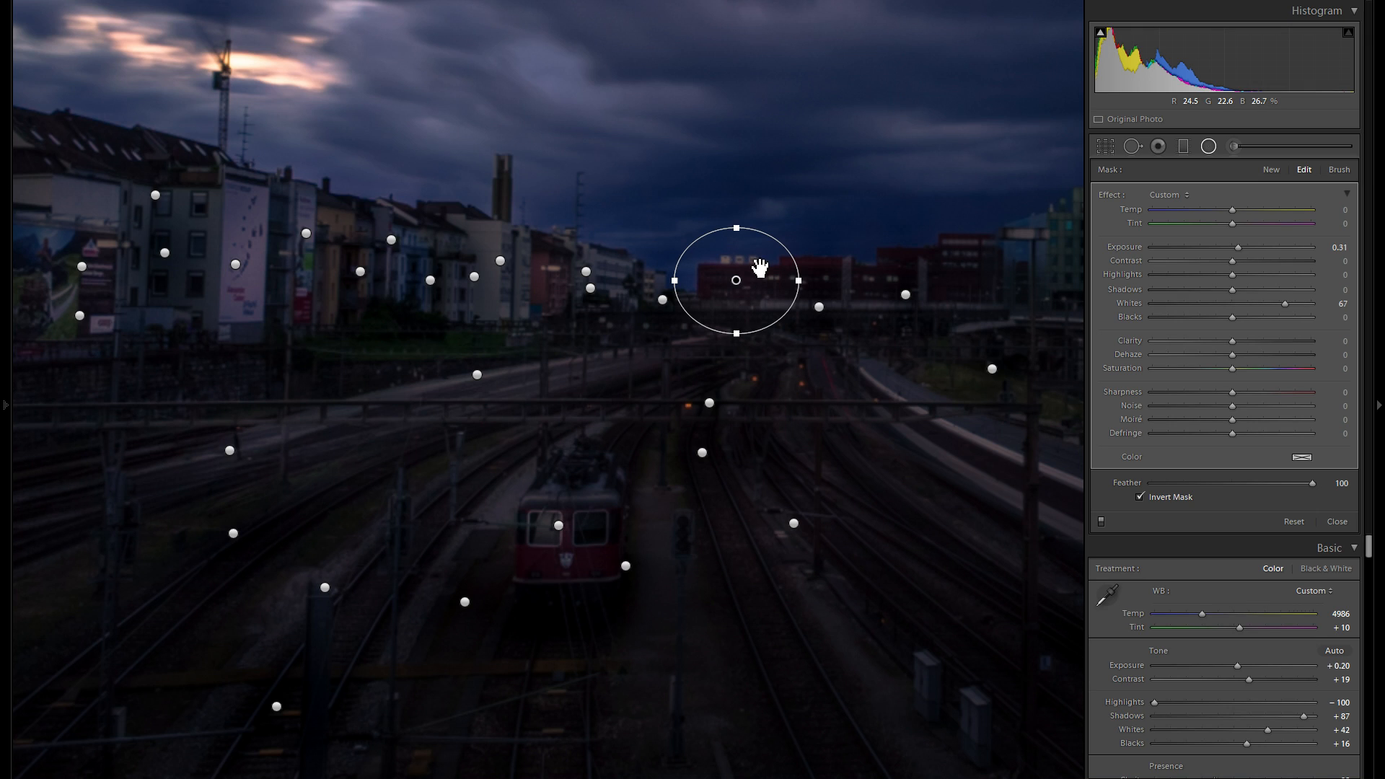
# Duplicate the nearly round filter onto the pale houses beyond the red house and onto the far end of the long red building.
pyautogui.rightClick(788, 272)
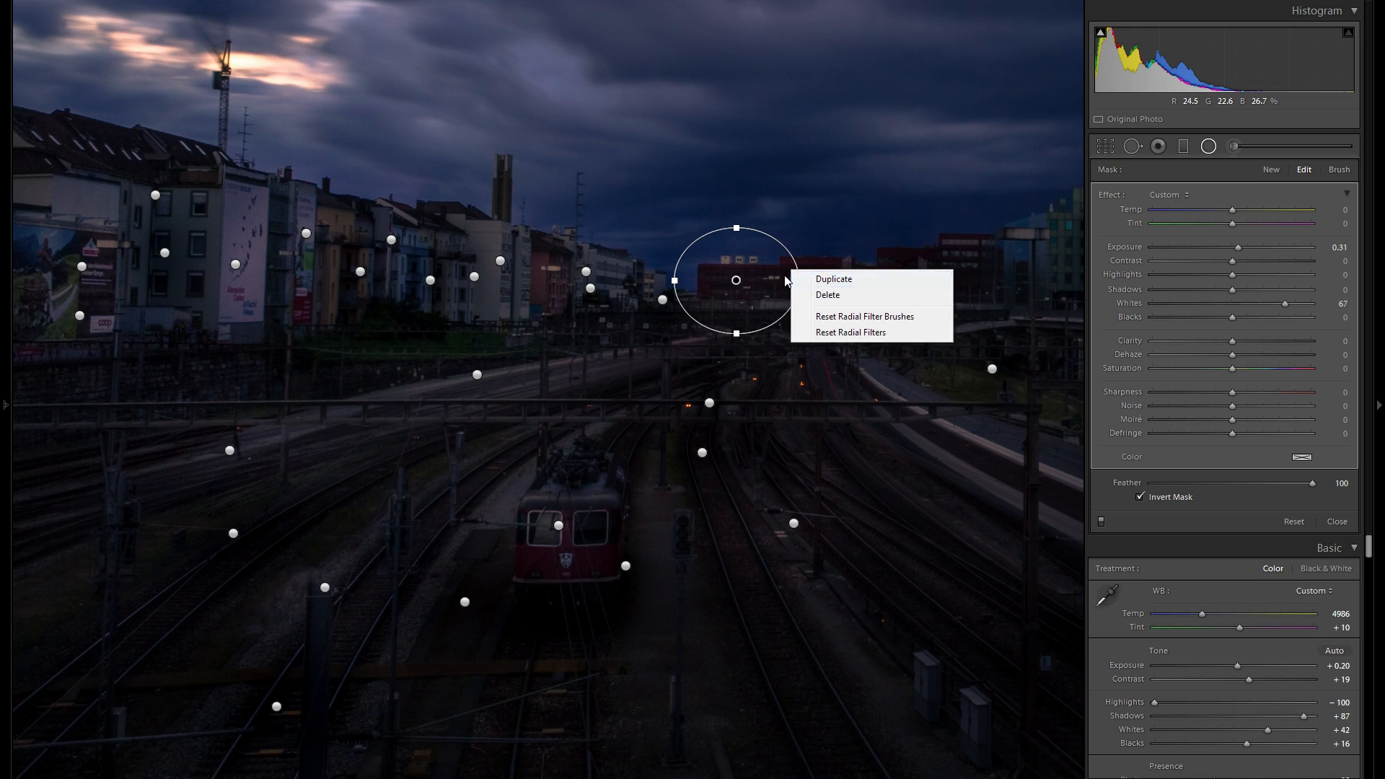
pyautogui.click(802, 279)
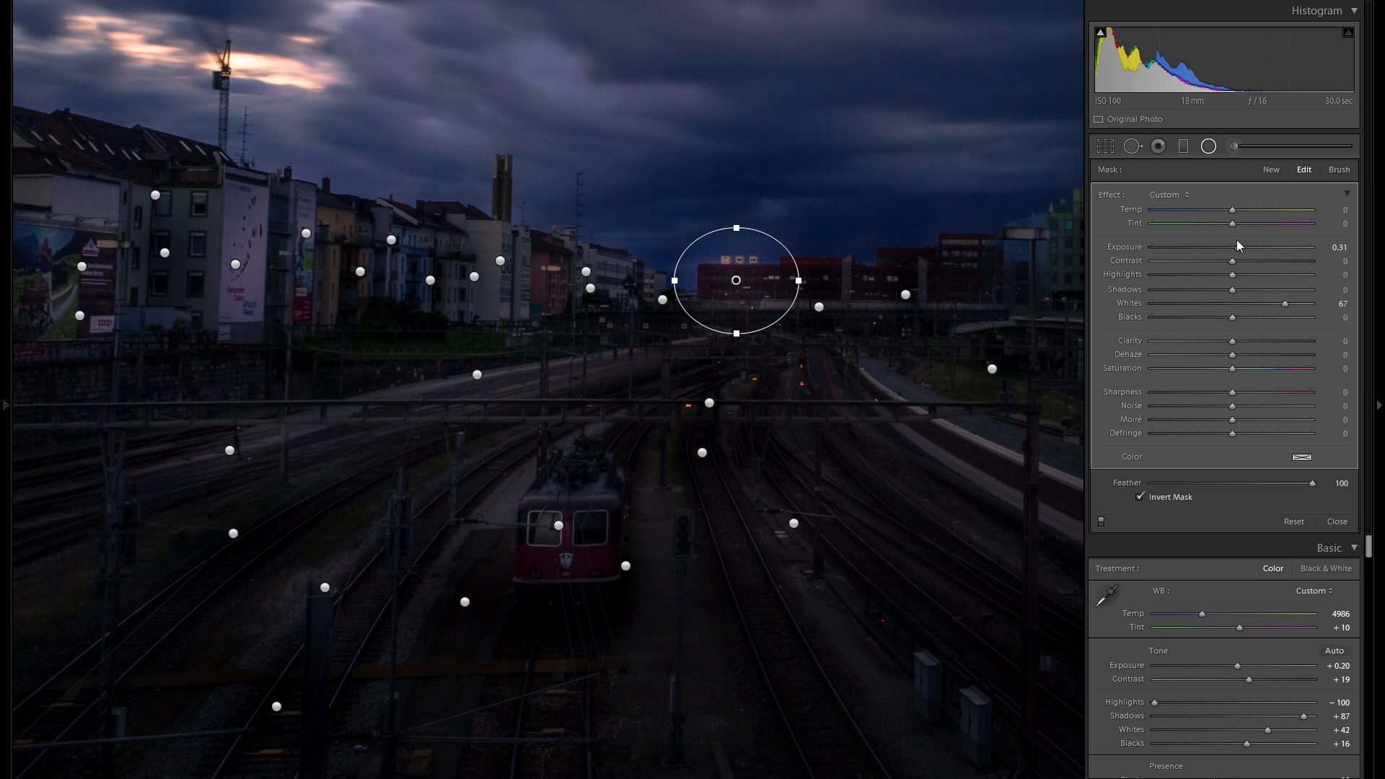
pyautogui.moveTo(760, 284); pyautogui.dragTo(614, 258)
pyautogui.rightClick(632, 257)
pyautogui.click(656, 268)
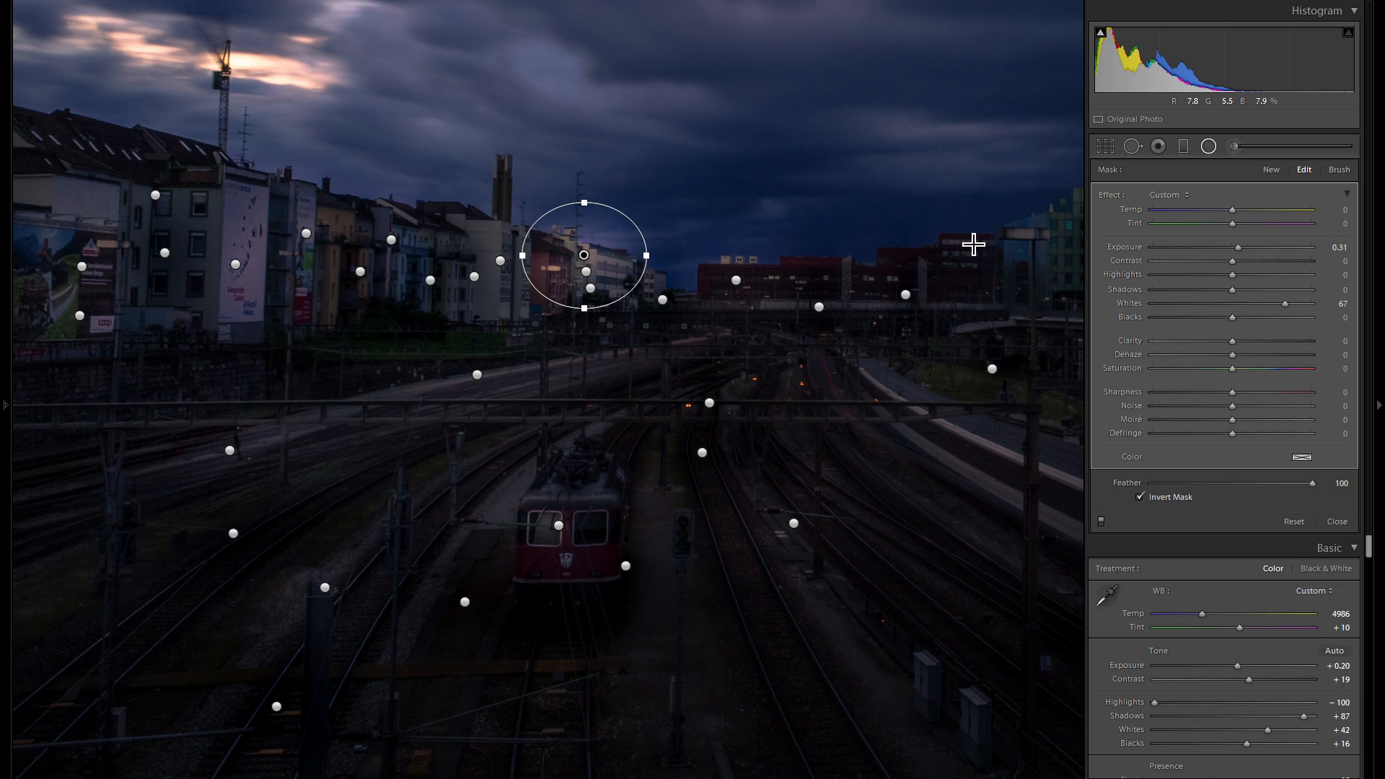
pyautogui.moveTo(971, 249); pyautogui.dragTo(983, 259)
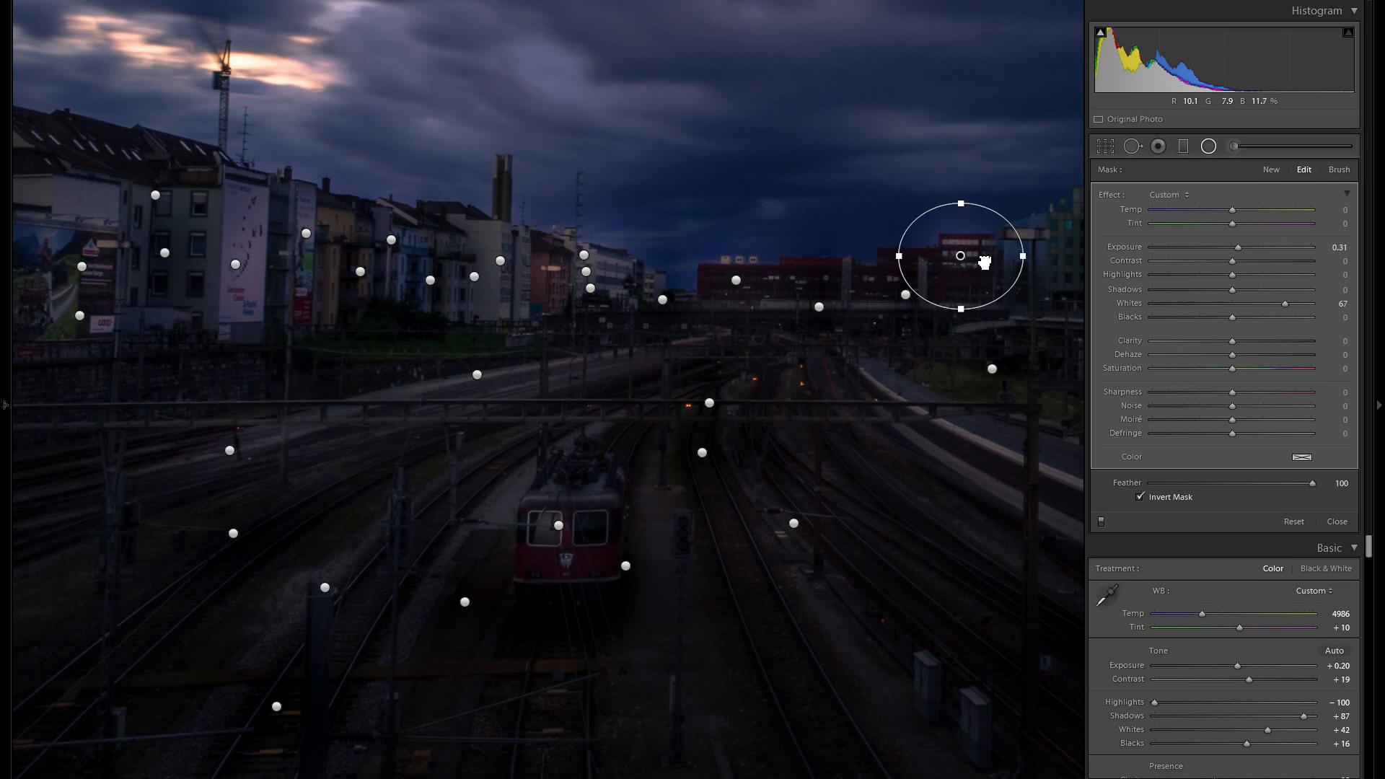
# Duplicate the nearly round filter twice along the railway bridge below the red building and flatten the second copy into a wide oval.
pyautogui.moveTo(947, 315); pyautogui.dragTo(892, 309)
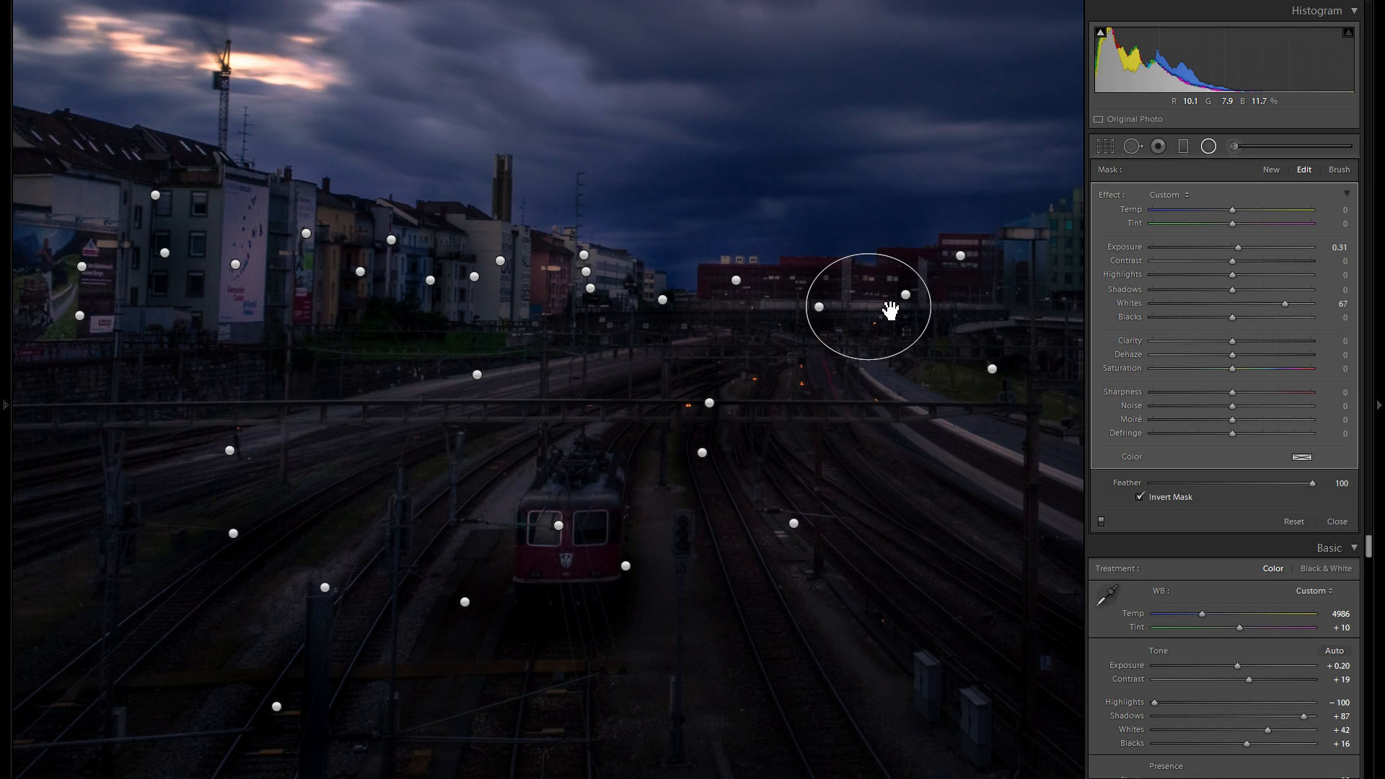
pyautogui.rightClick(905, 308)
pyautogui.click(918, 318)
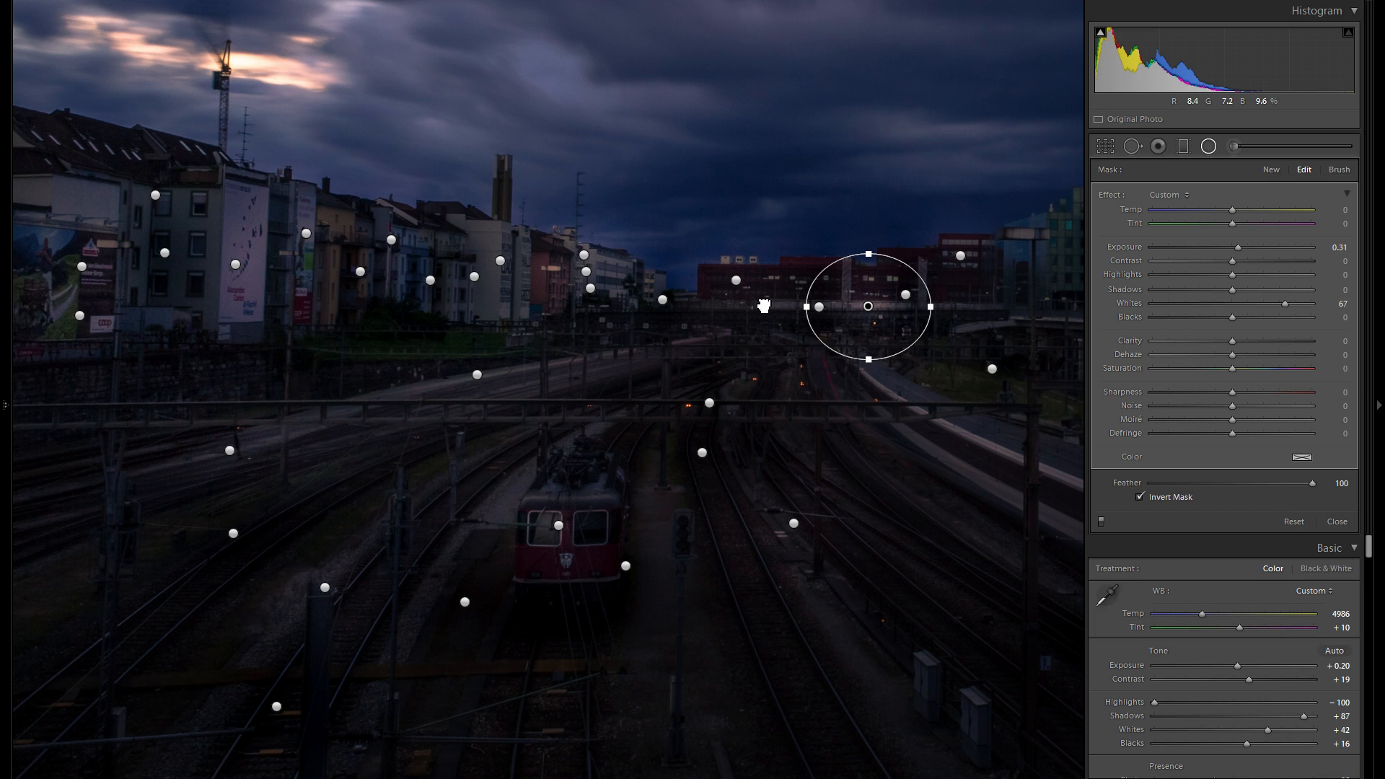
pyautogui.moveTo(767, 304); pyautogui.dragTo(772, 316)
pyautogui.moveTo(761, 244); pyautogui.dragTo(764, 270)
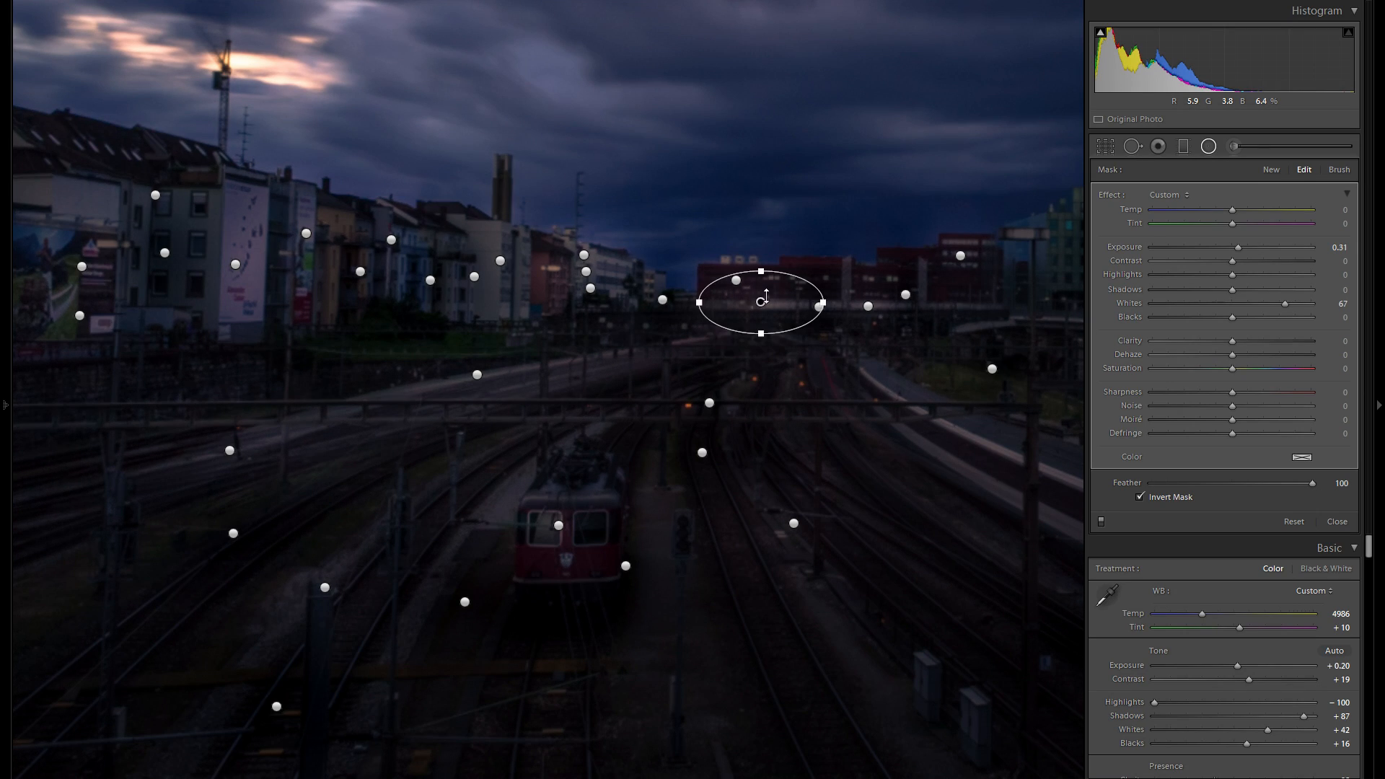
# Duplicate the flattened oval onto the glass building beside the red blocks, reduce its size slightly, and keep its Exposure at 0.31.
pyautogui.rightClick(766, 297)
pyautogui.click(788, 306)
pyautogui.moveTo(1029, 339); pyautogui.dragTo(1048, 246)
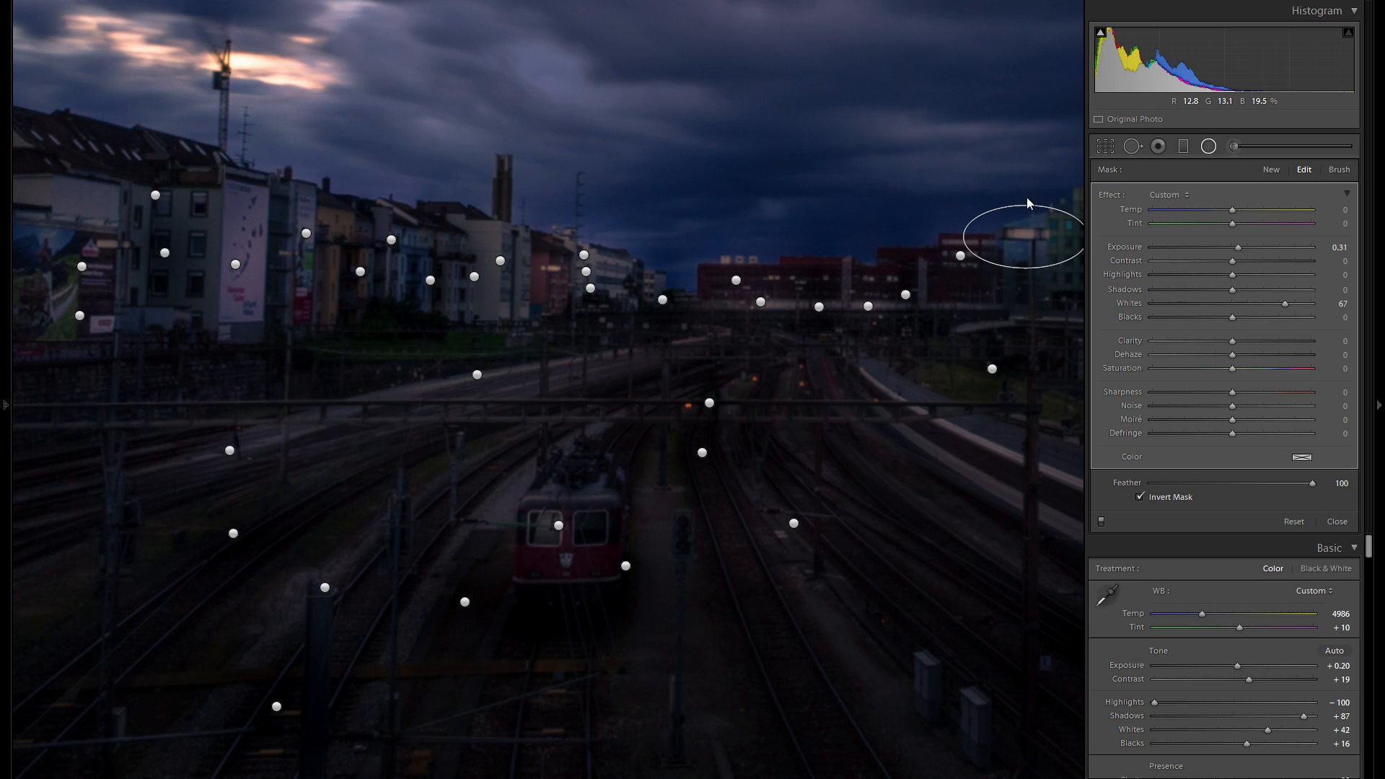
pyautogui.moveTo(1027, 209); pyautogui.dragTo(1026, 213)
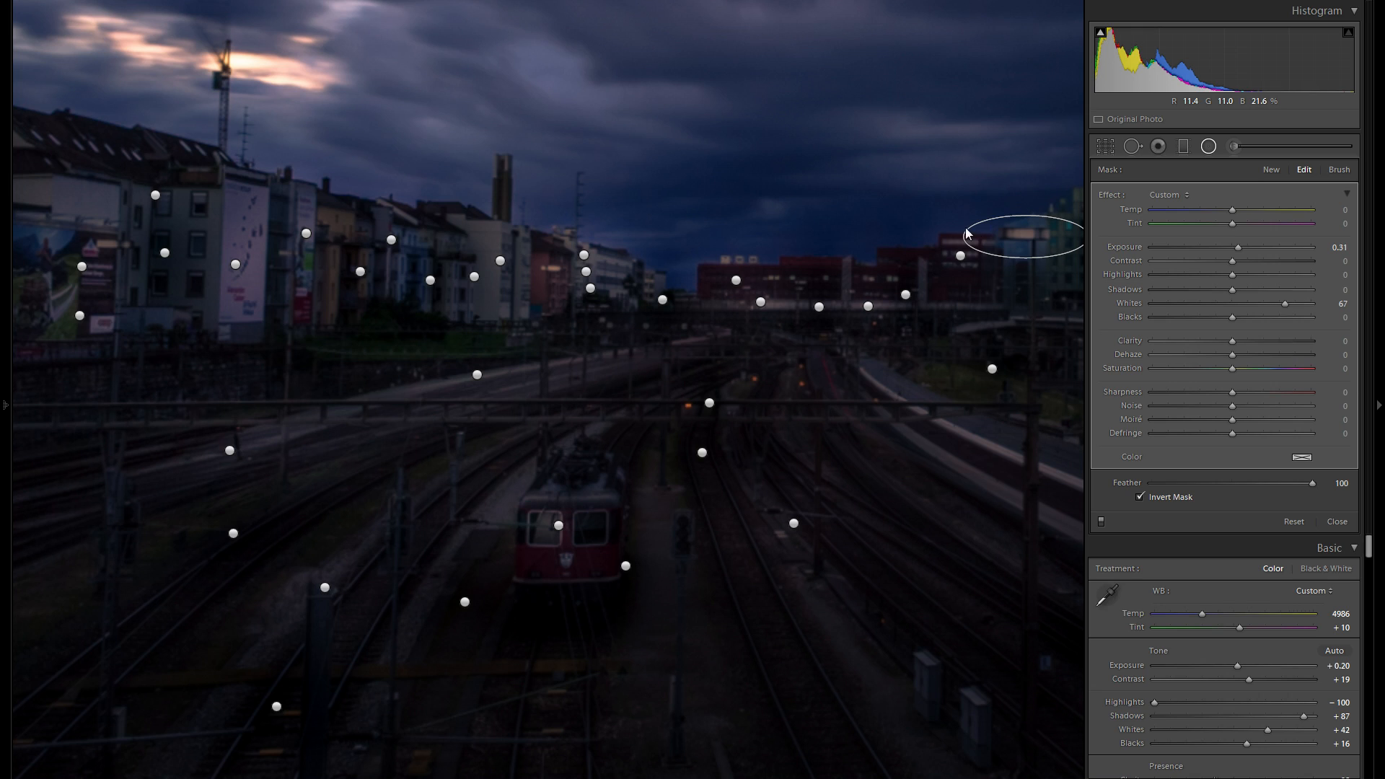
pyautogui.moveTo(966, 234); pyautogui.dragTo(970, 235)
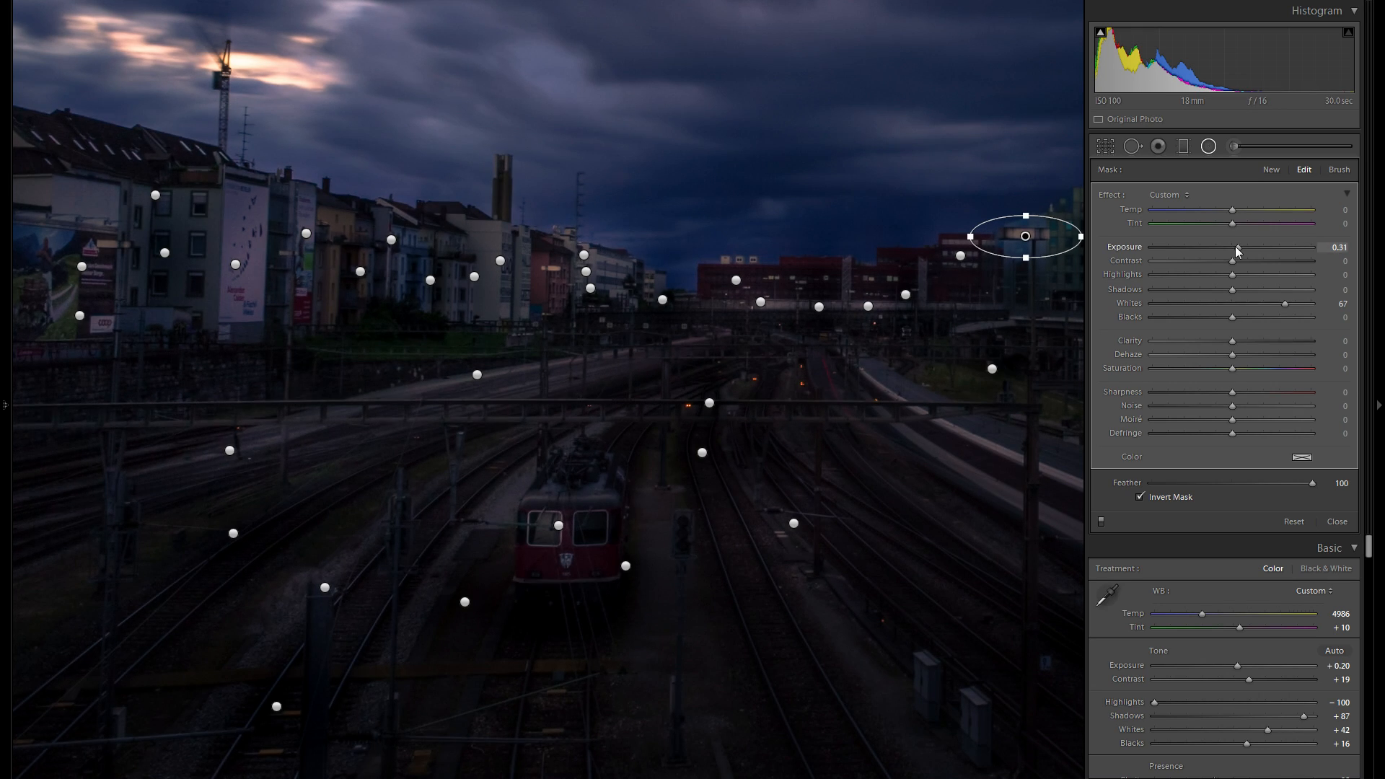
pyautogui.press('h')
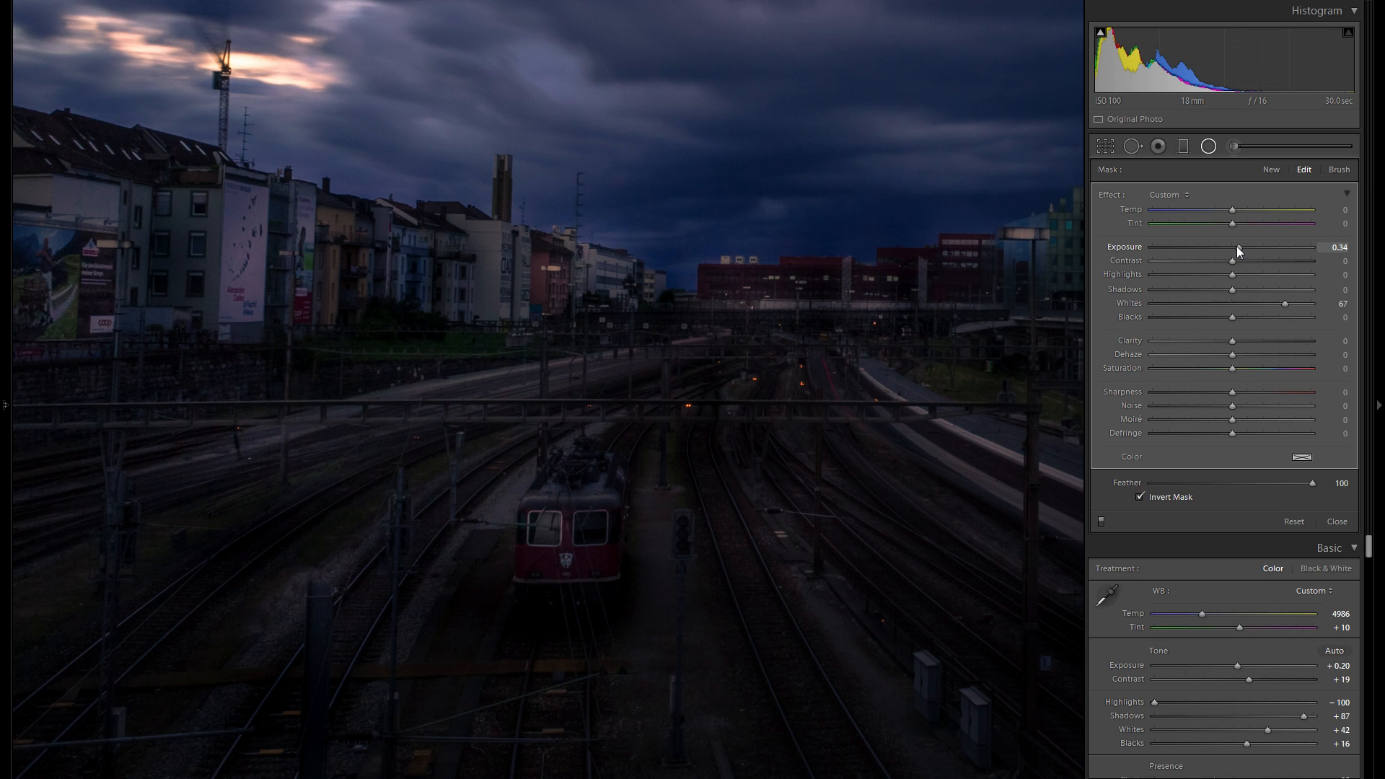
pyautogui.moveTo(1236, 245); pyautogui.dragTo(1235, 245)
# Duplicate the small flat oval onto the elevated viaduct in front of the white office building and onto the viaduct's far end.
pyautogui.moveTo(890, 350); pyautogui.dragTo(479, 247)
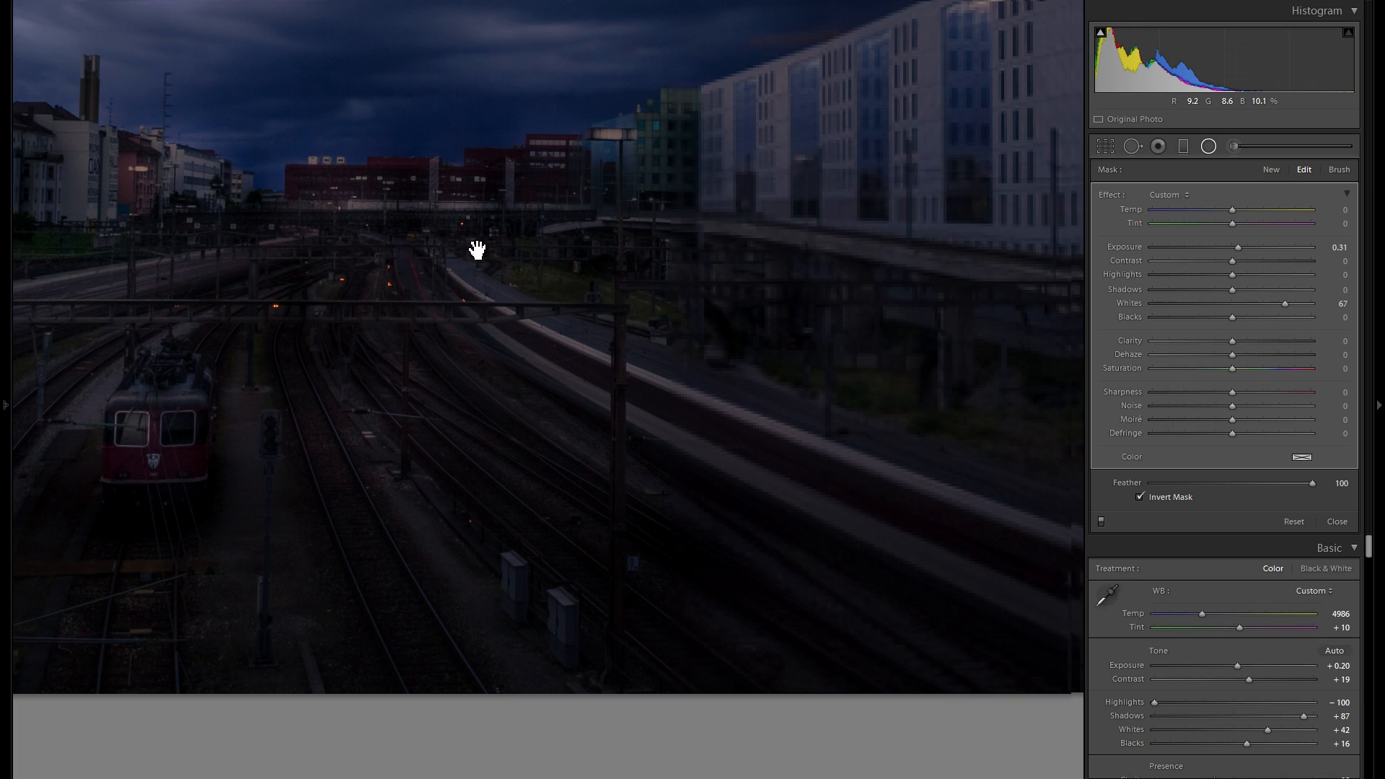
pyautogui.rightClick(614, 152)
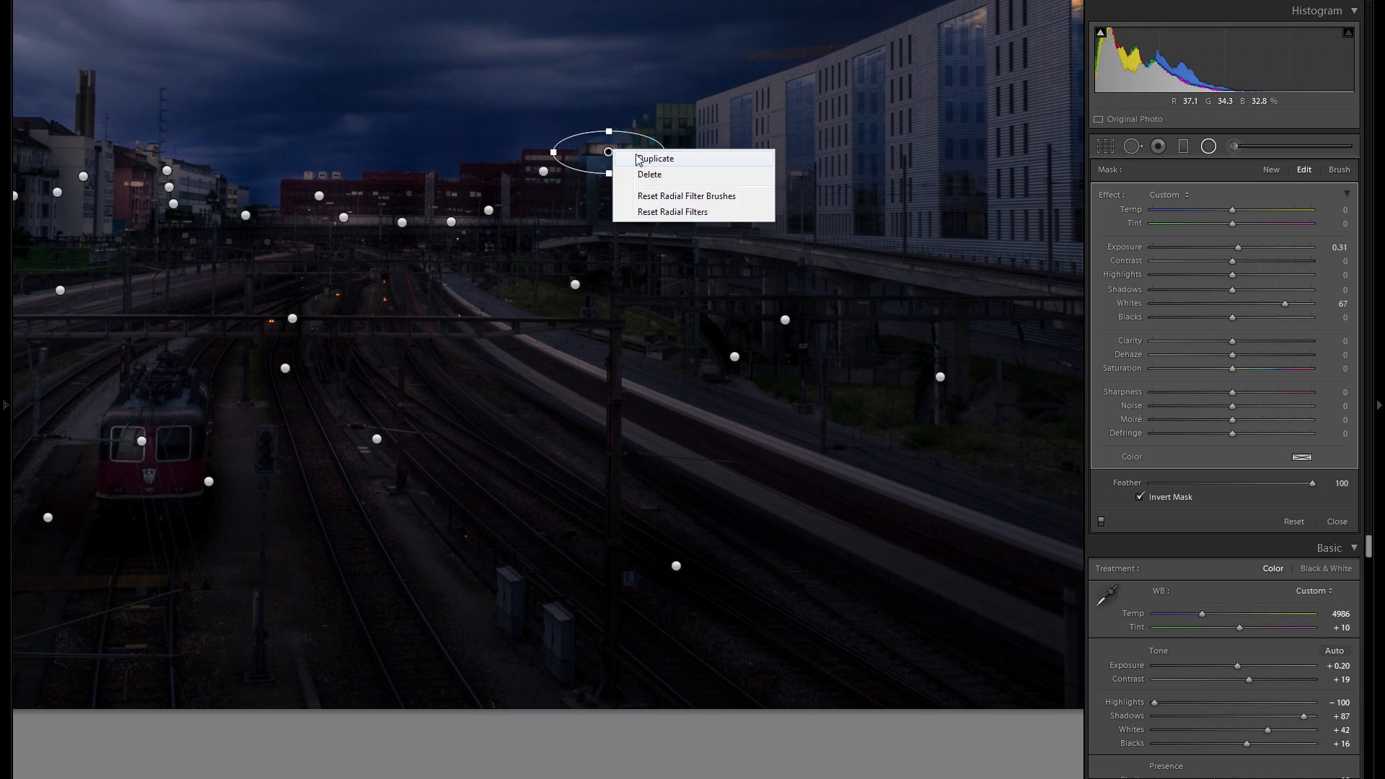
pyautogui.click(627, 154)
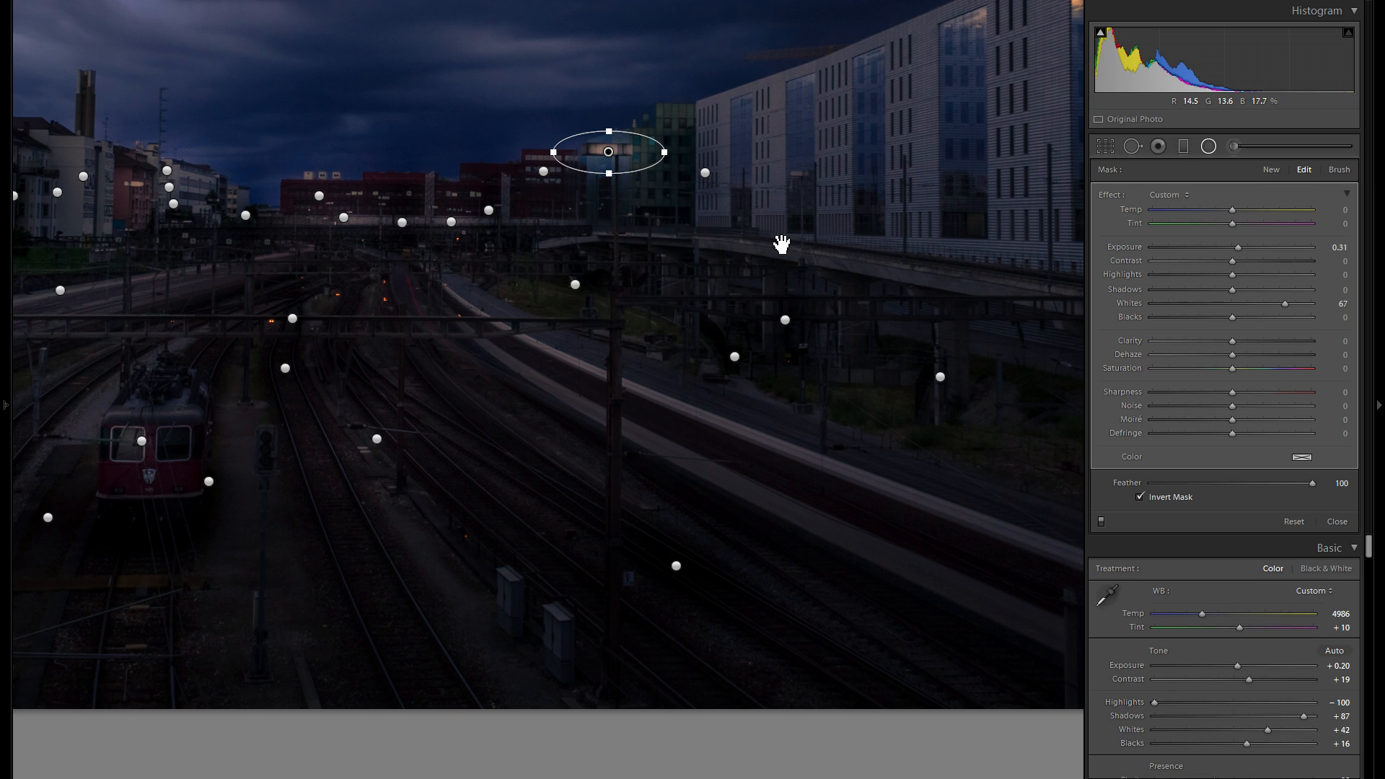
pyautogui.moveTo(608, 152); pyautogui.dragTo(782, 247)
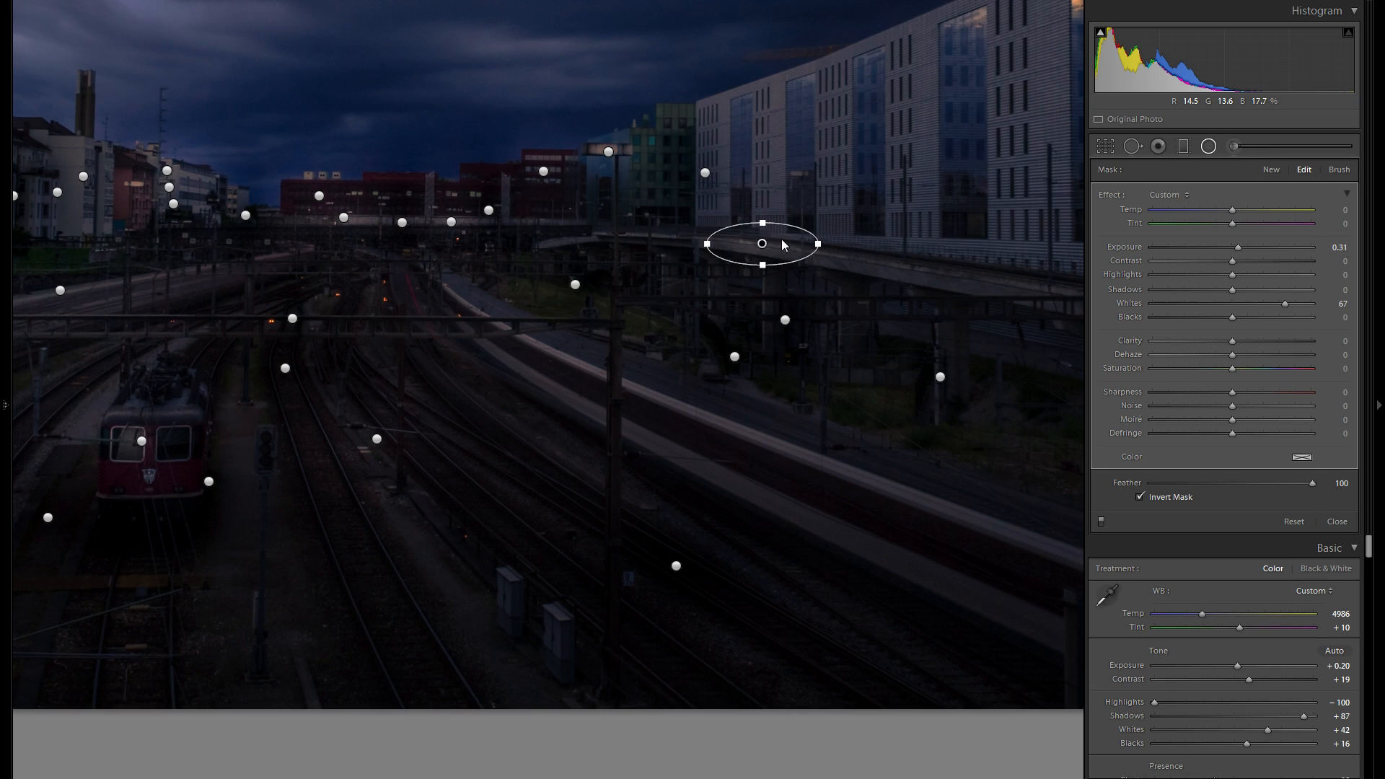
pyautogui.rightClick(801, 249)
pyautogui.click(813, 257)
pyautogui.moveTo(777, 237); pyautogui.dragTo(587, 234)
# Duplicate the flat oval onto the nearer stretch of the viaduct, stretch it into a long ellipse and tilt it along the deck.
pyautogui.click(610, 241)
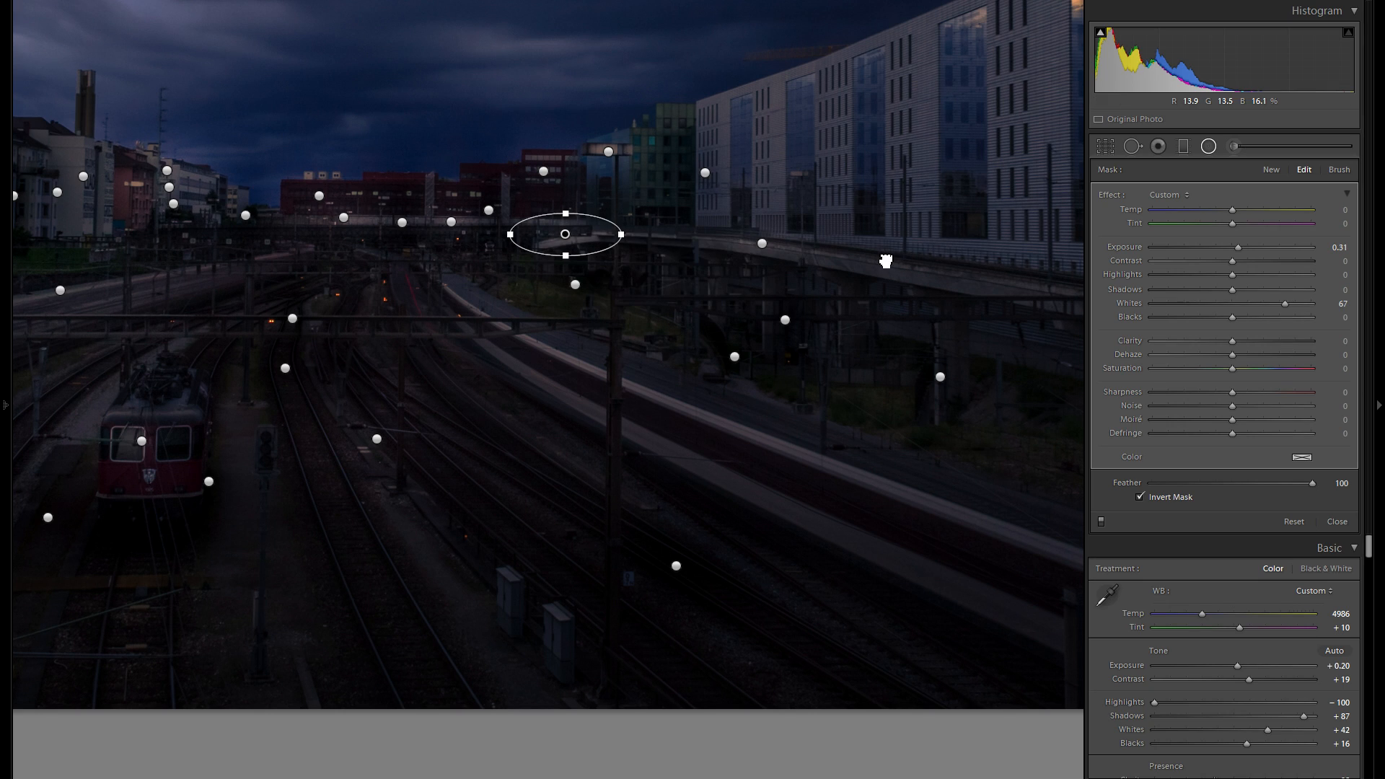
pyautogui.moveTo(889, 264); pyautogui.dragTo(903, 265)
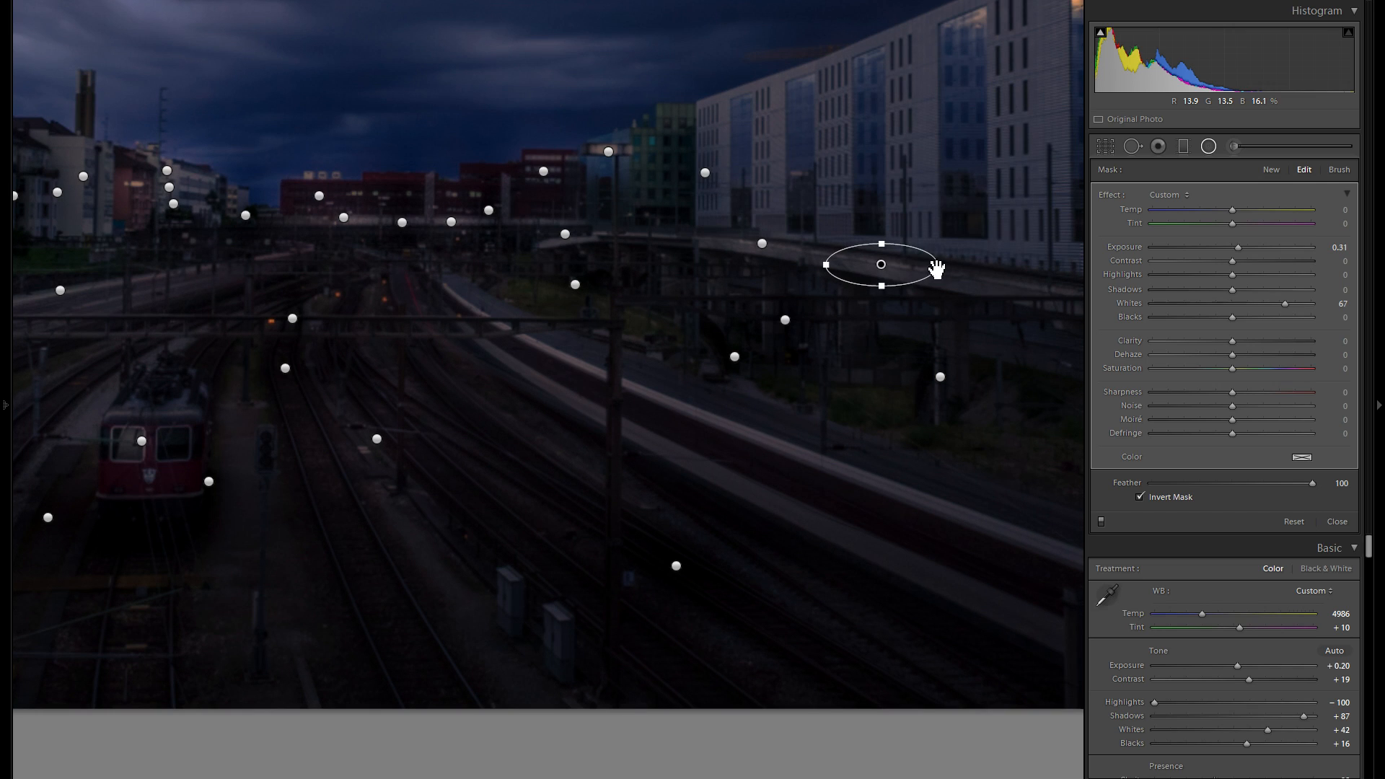
pyautogui.moveTo(1058, 281); pyautogui.dragTo(1058, 293)
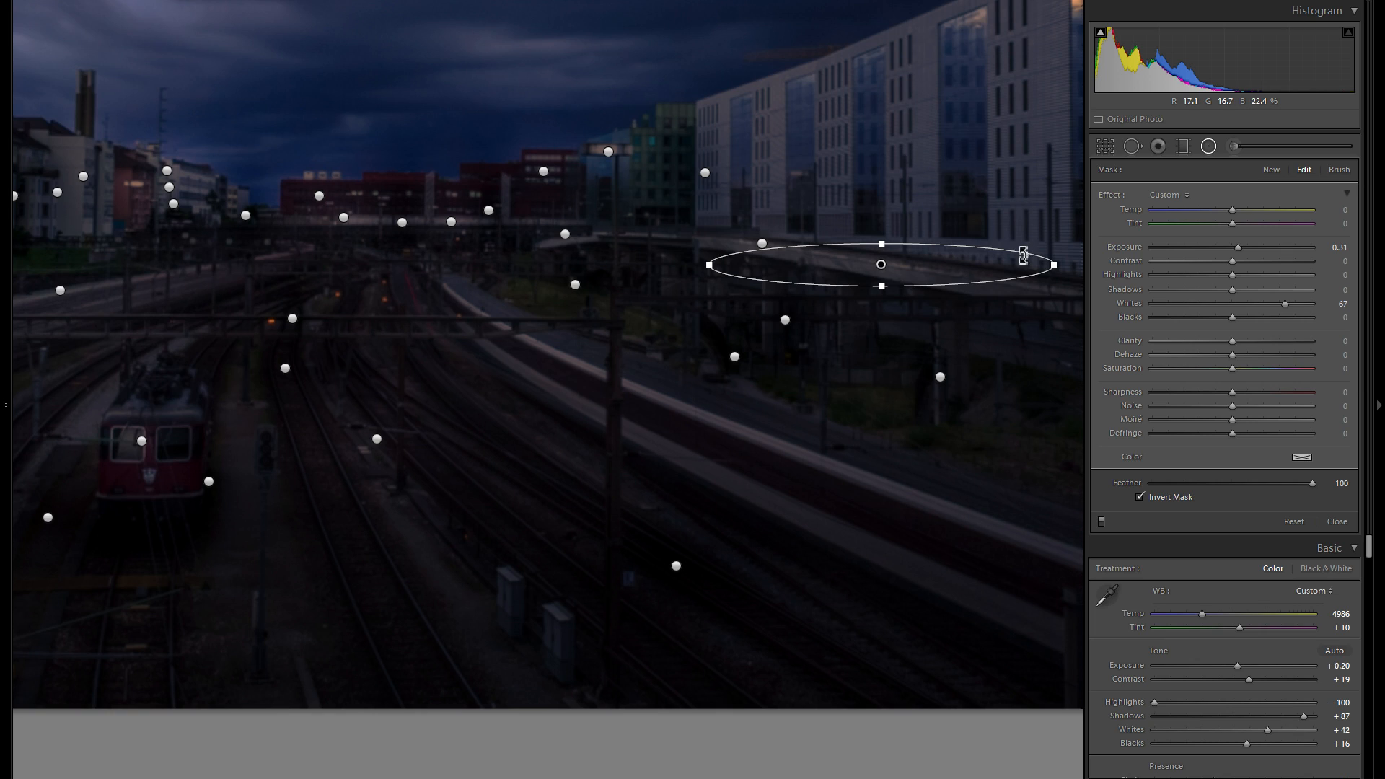
pyautogui.moveTo(1031, 269); pyautogui.dragTo(1032, 269)
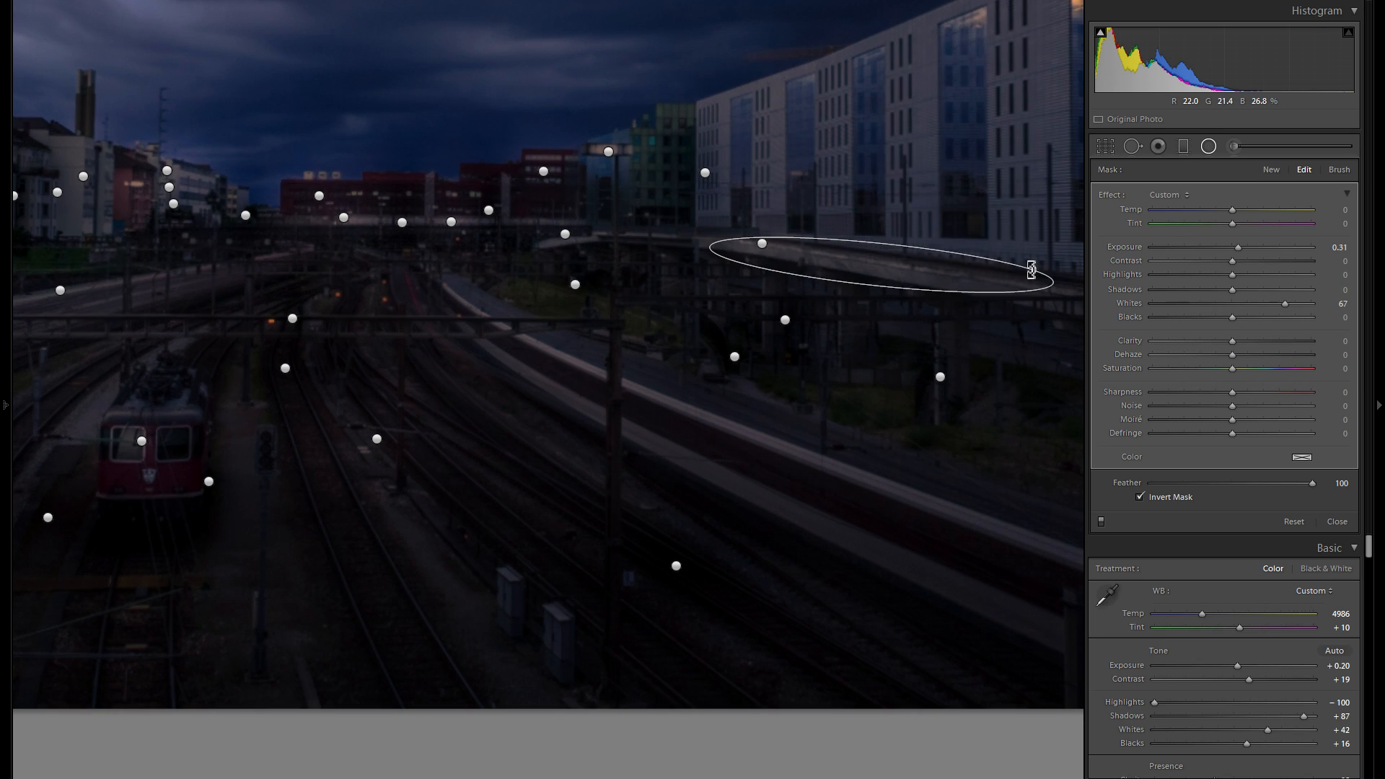
# Duplicate the long tilted ellipse onto the grassy ground beneath the viaduct.
pyautogui.rightClick(947, 281)
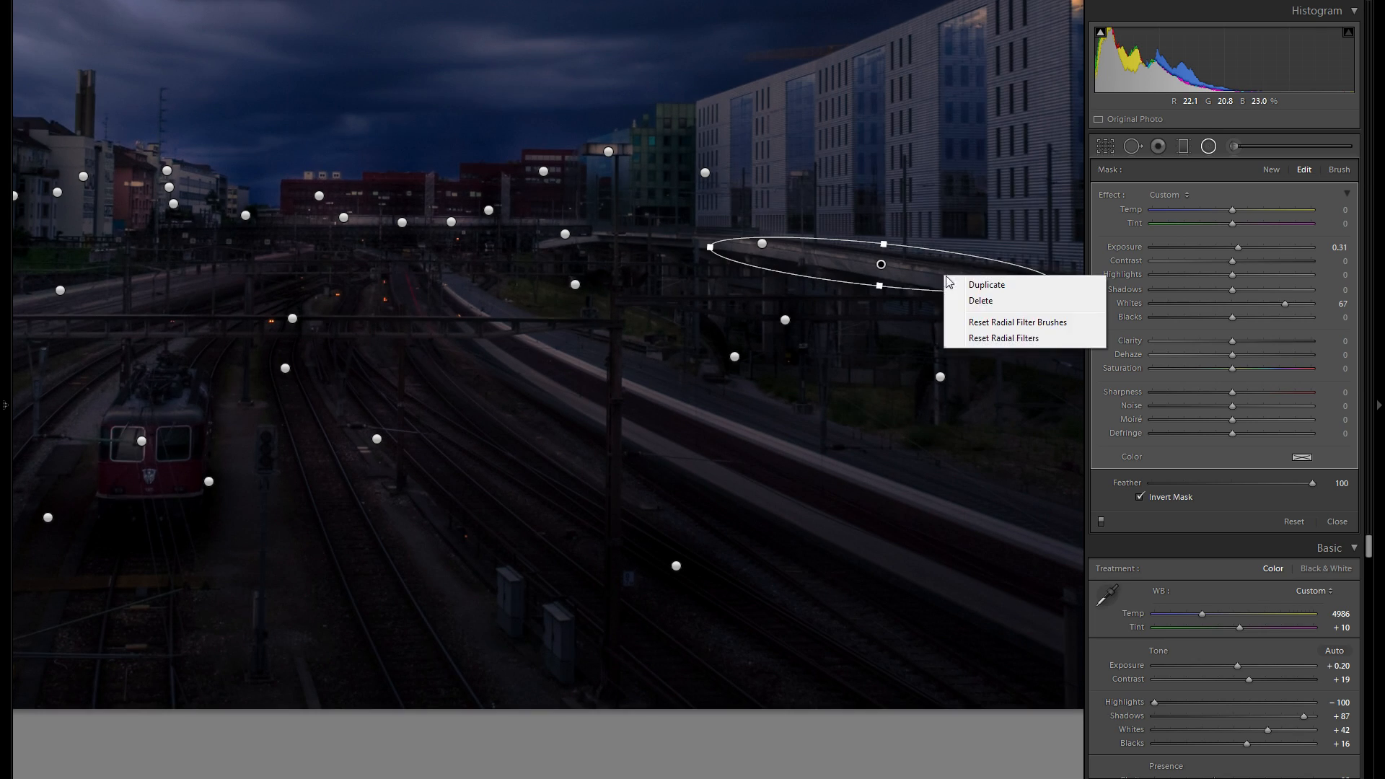
pyautogui.click(962, 284)
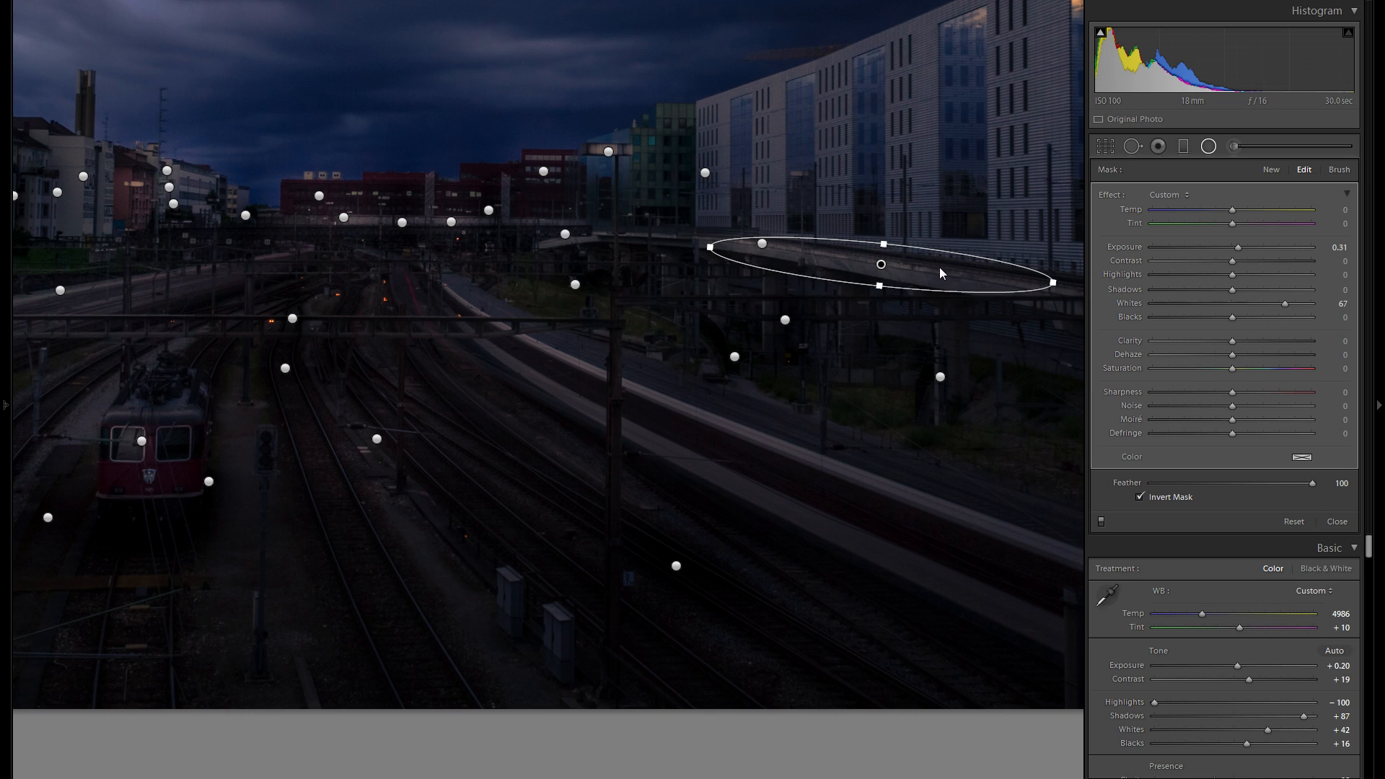
pyautogui.moveTo(917, 272); pyautogui.dragTo(909, 376)
# Duplicate the long ellipse onto the middle glass strip of the white office building, rotate it upright and widen it.
pyautogui.rightClick(934, 380)
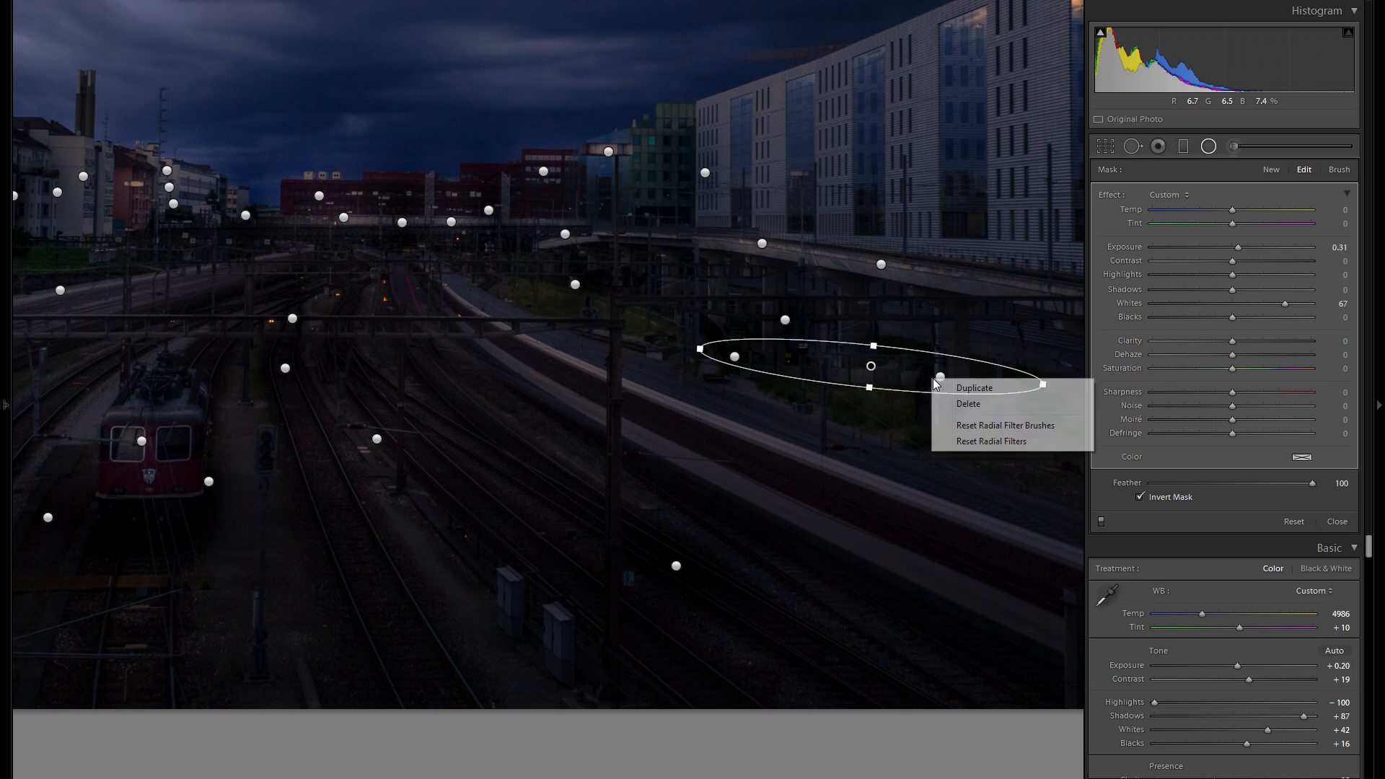
pyautogui.click(947, 387)
pyautogui.moveTo(763, 436); pyautogui.dragTo(1041, 71)
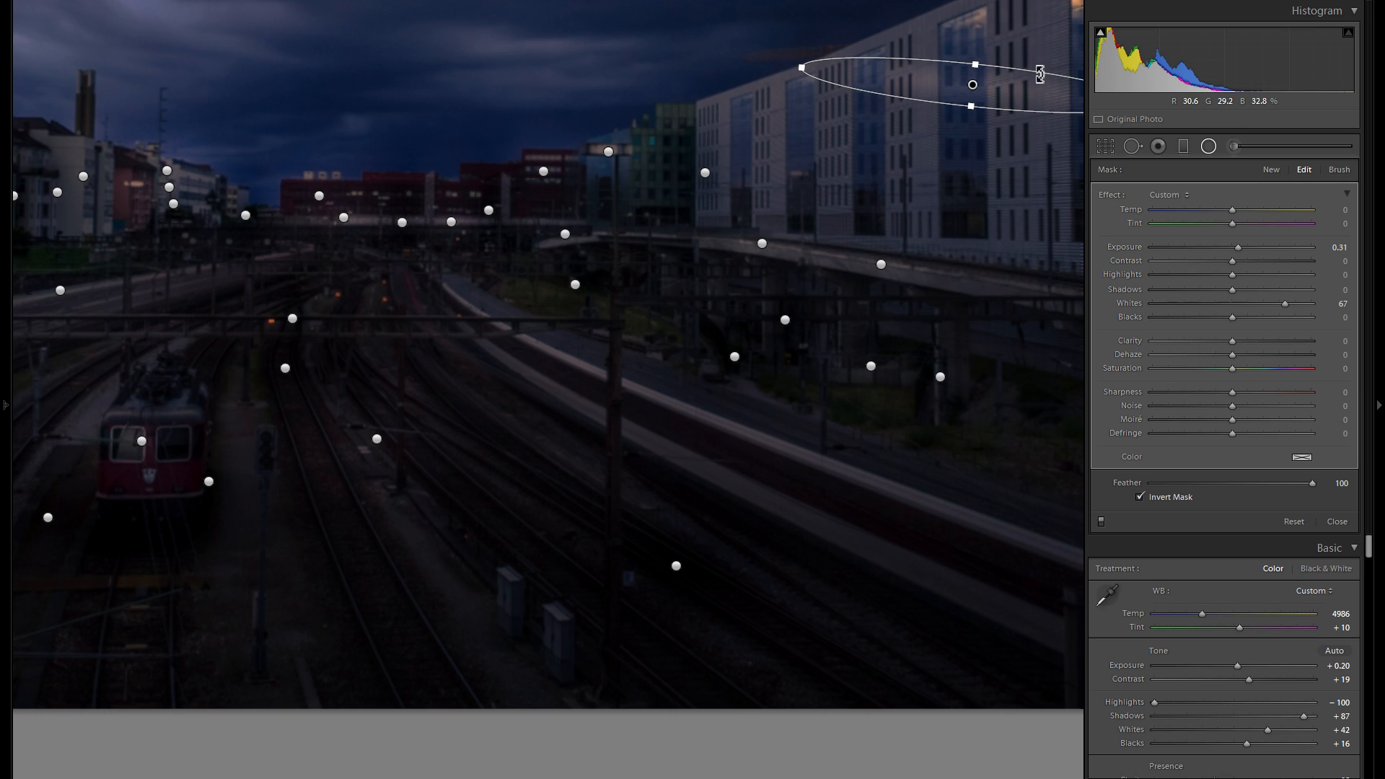
pyautogui.moveTo(1023, 142); pyautogui.dragTo(1058, 117)
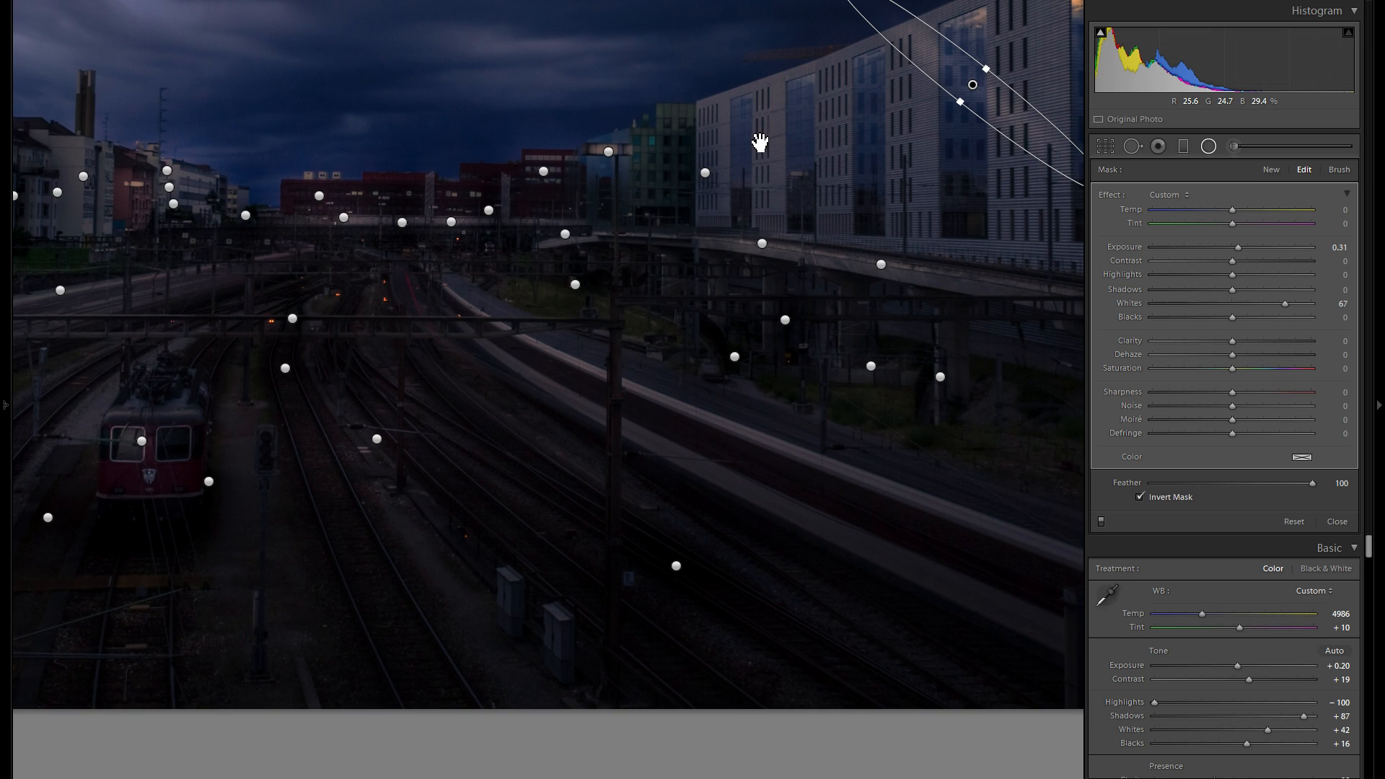
pyautogui.moveTo(474, 341); pyautogui.dragTo(441, 355)
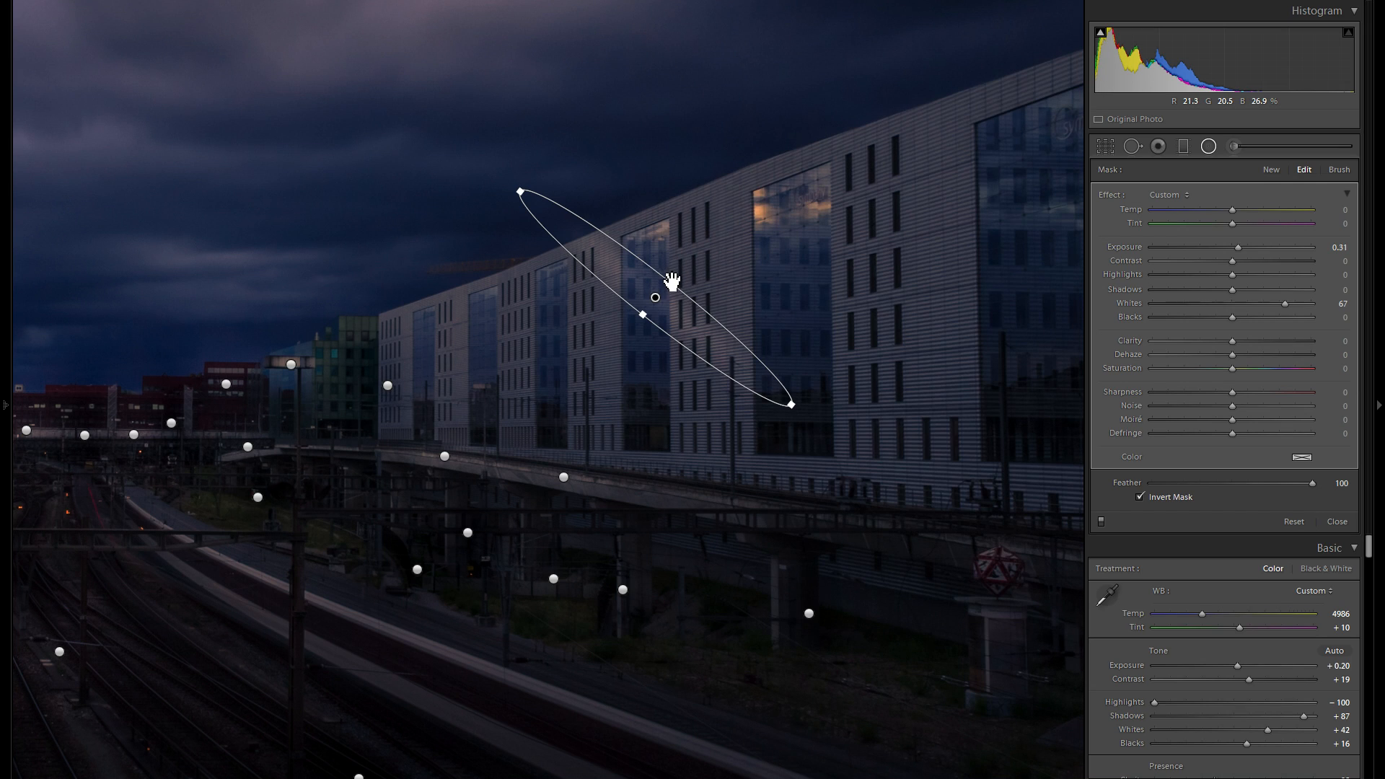
pyautogui.moveTo(686, 262); pyautogui.dragTo(691, 252)
pyautogui.moveTo(562, 208); pyautogui.dragTo(679, 189)
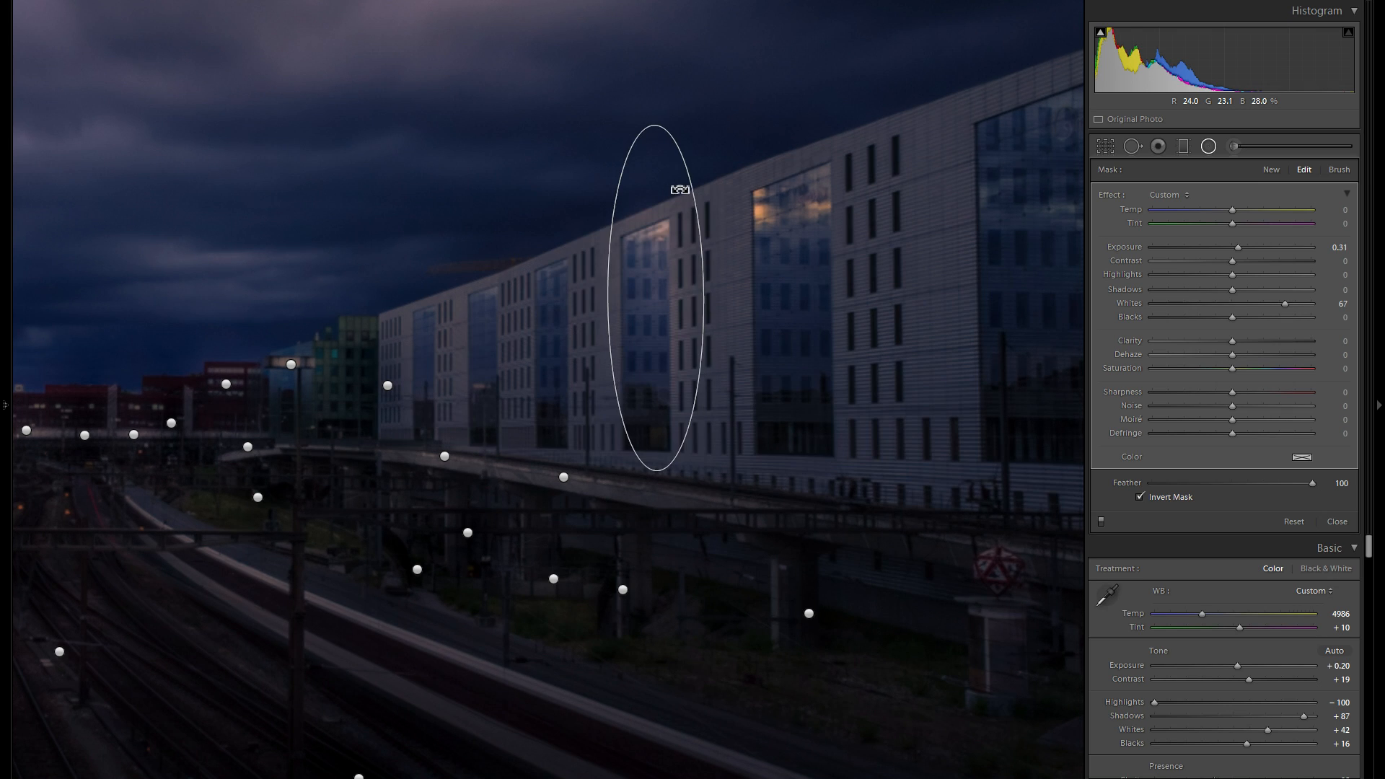
# Duplicate the upright oval onto the cloud-reflecting glass strip, and place another copy tilted along the office building's far facade.
pyautogui.rightClick(695, 214)
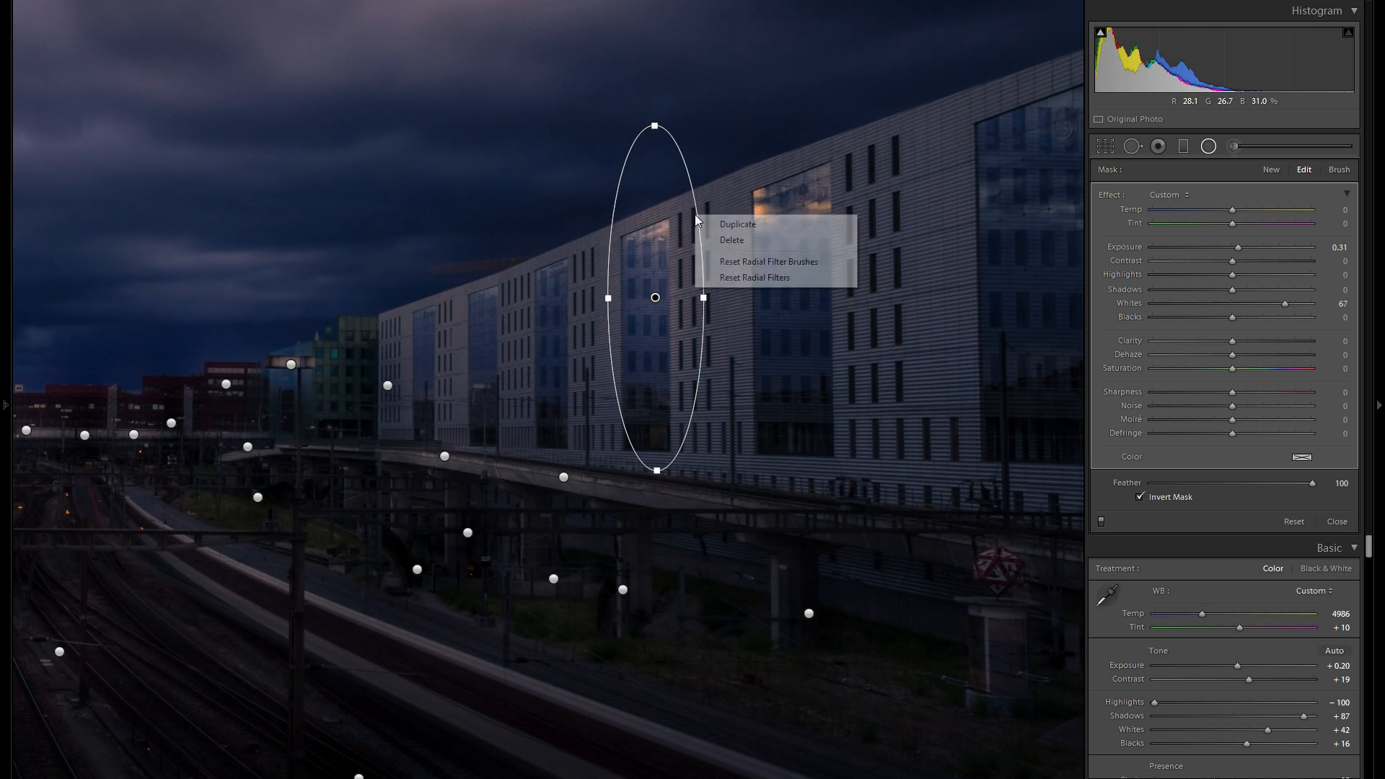
pyautogui.click(735, 224)
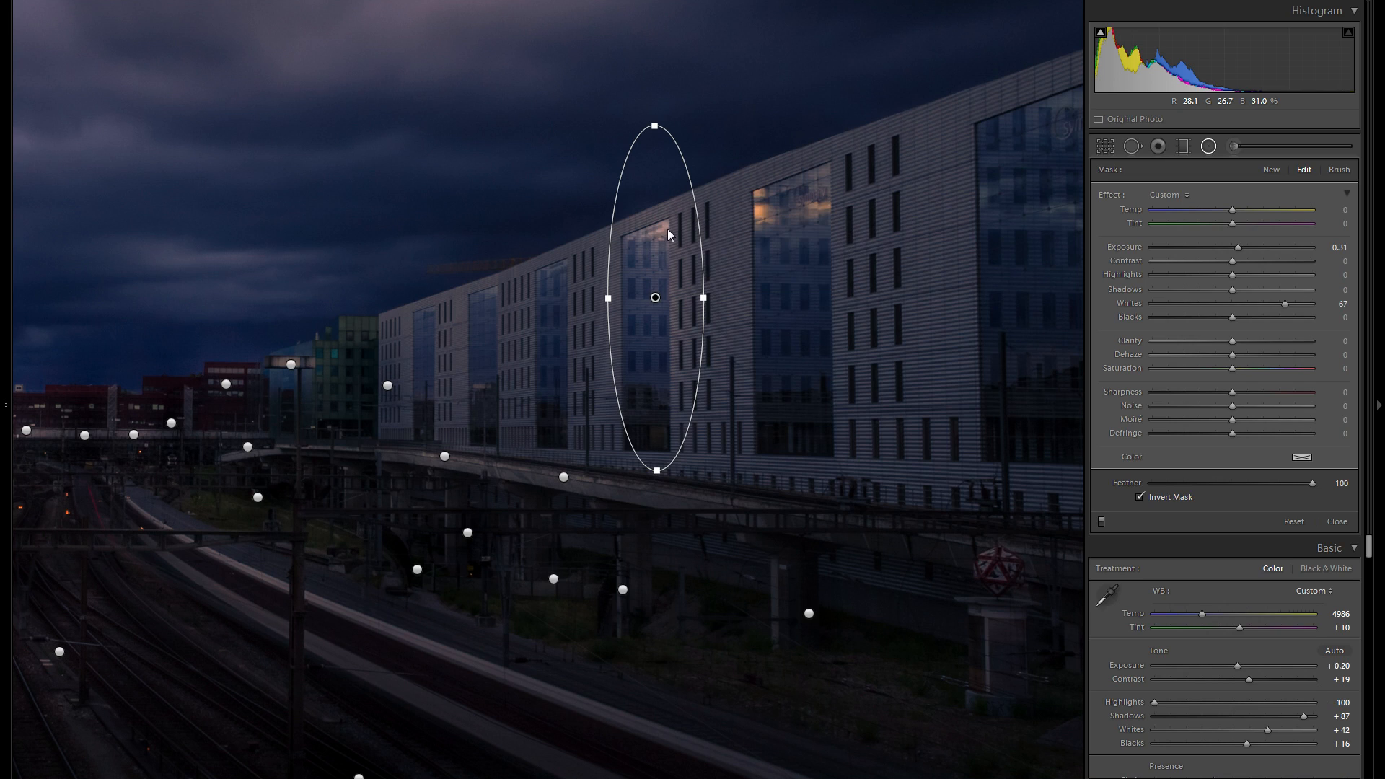
pyautogui.click(821, 196)
pyautogui.moveTo(827, 204); pyautogui.dragTo(828, 204)
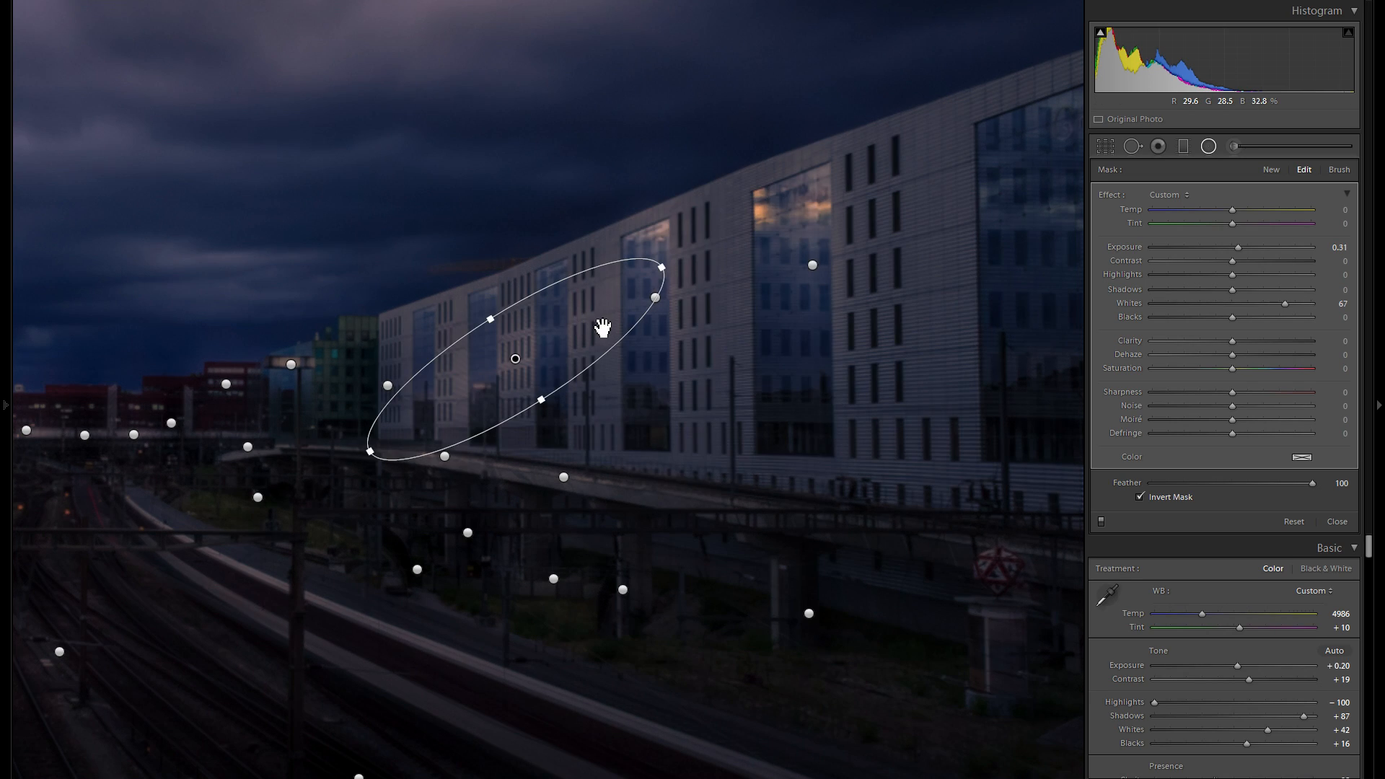
# Duplicate the tilted oval onto the office building's near facade, widen it into a large ellipse and set its Whites to 40.
pyautogui.rightClick(602, 328)
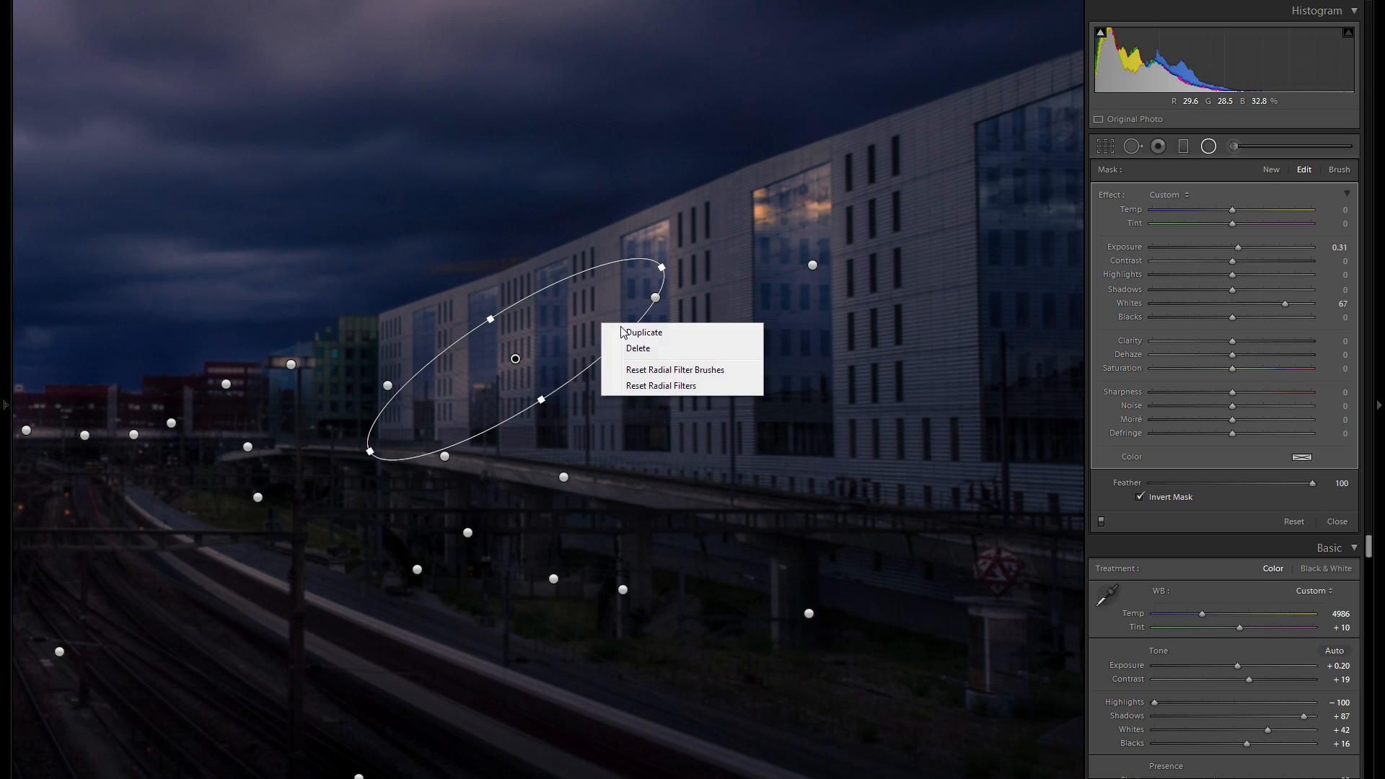
pyautogui.click(642, 333)
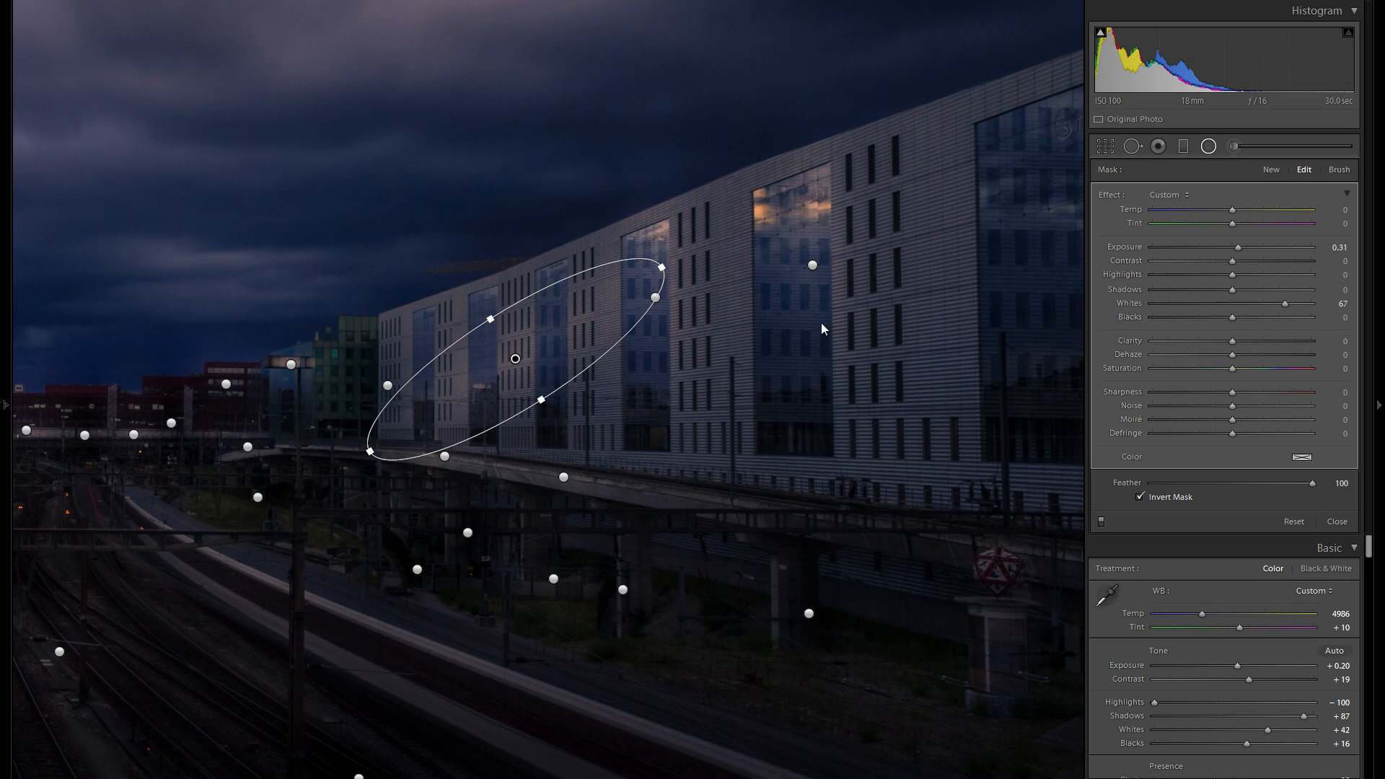
pyautogui.moveTo(964, 323); pyautogui.dragTo(920, 295)
pyautogui.moveTo(872, 219); pyautogui.dragTo(872, 220)
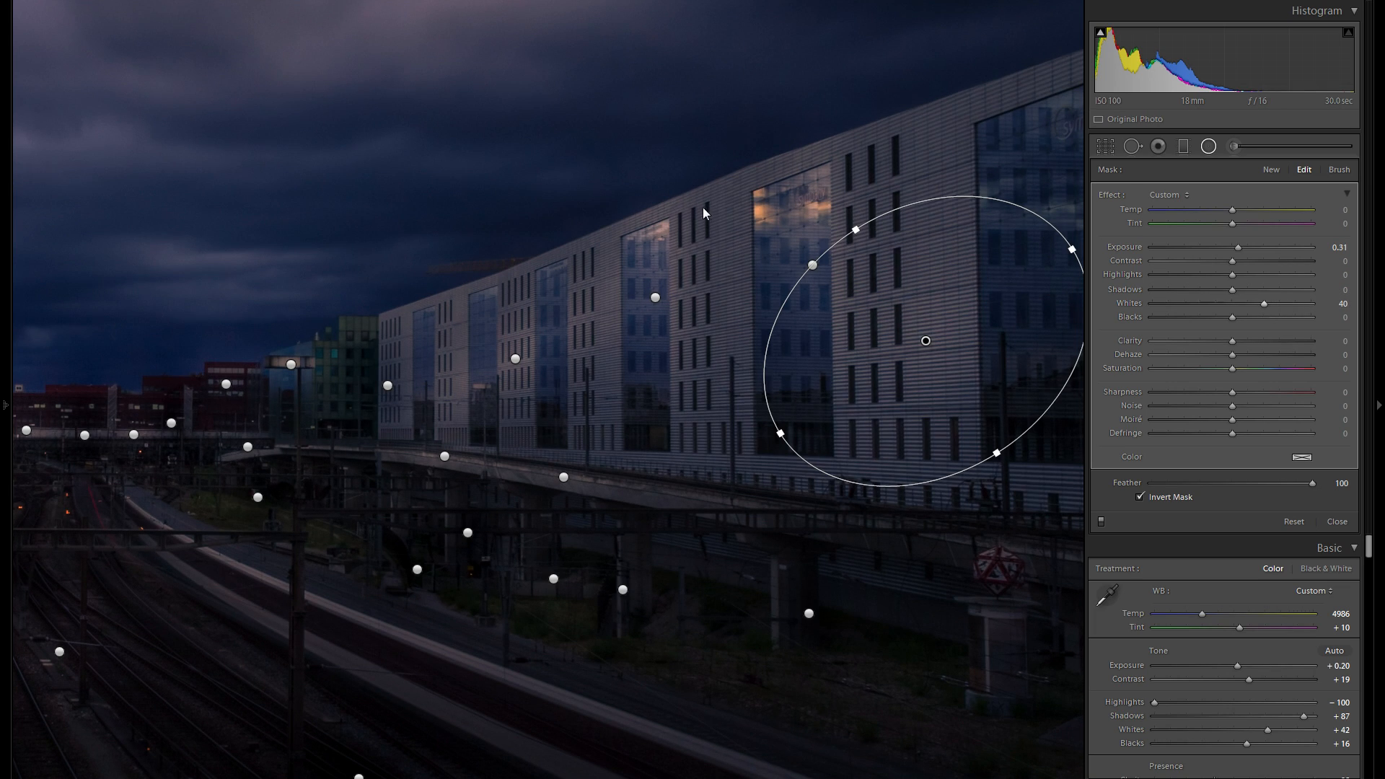
# Duplicate the large ellipse onto the upper near corner of the white office building at the photo's edge.
pyautogui.moveTo(646, 216); pyautogui.dragTo(284, 281)
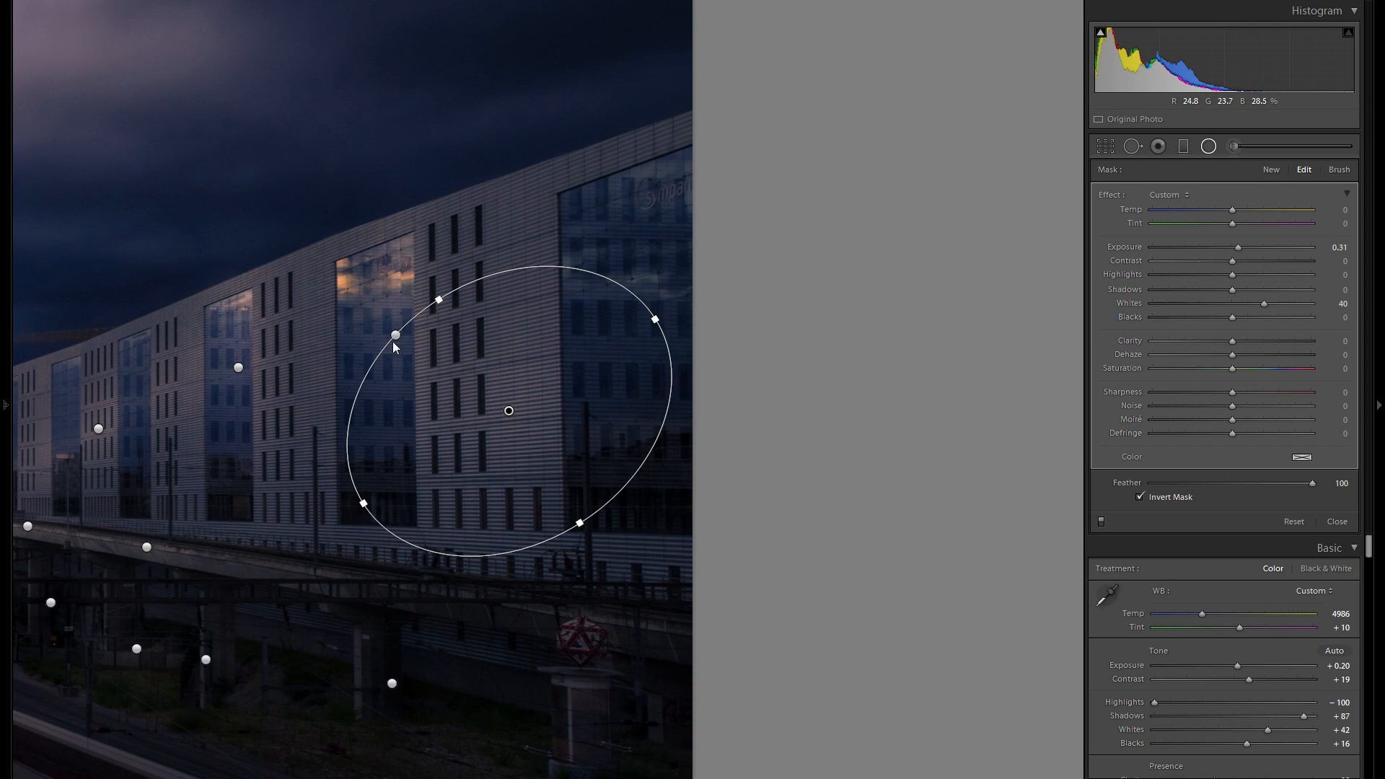
pyautogui.rightClick(565, 351)
pyautogui.press('Escape')
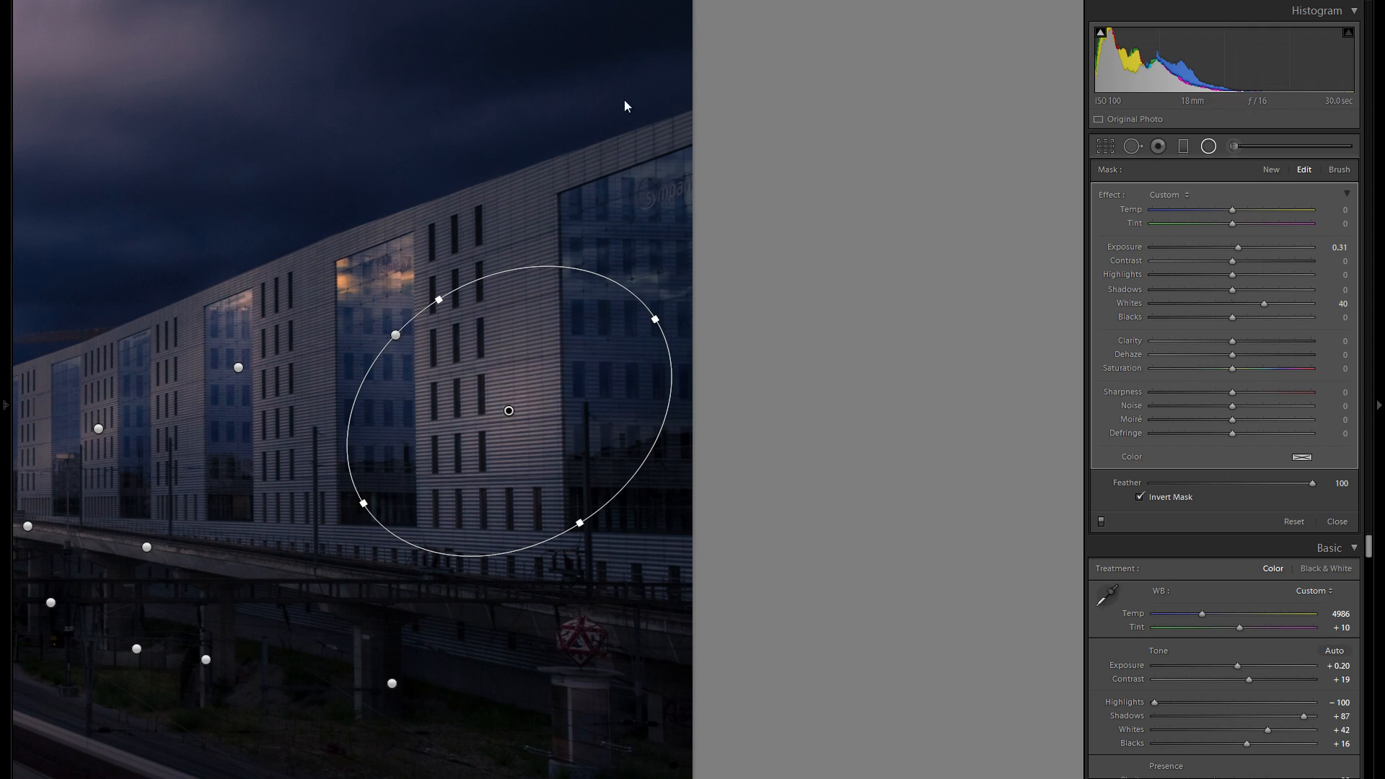
pyautogui.moveTo(643, 105); pyautogui.dragTo(662, 114)
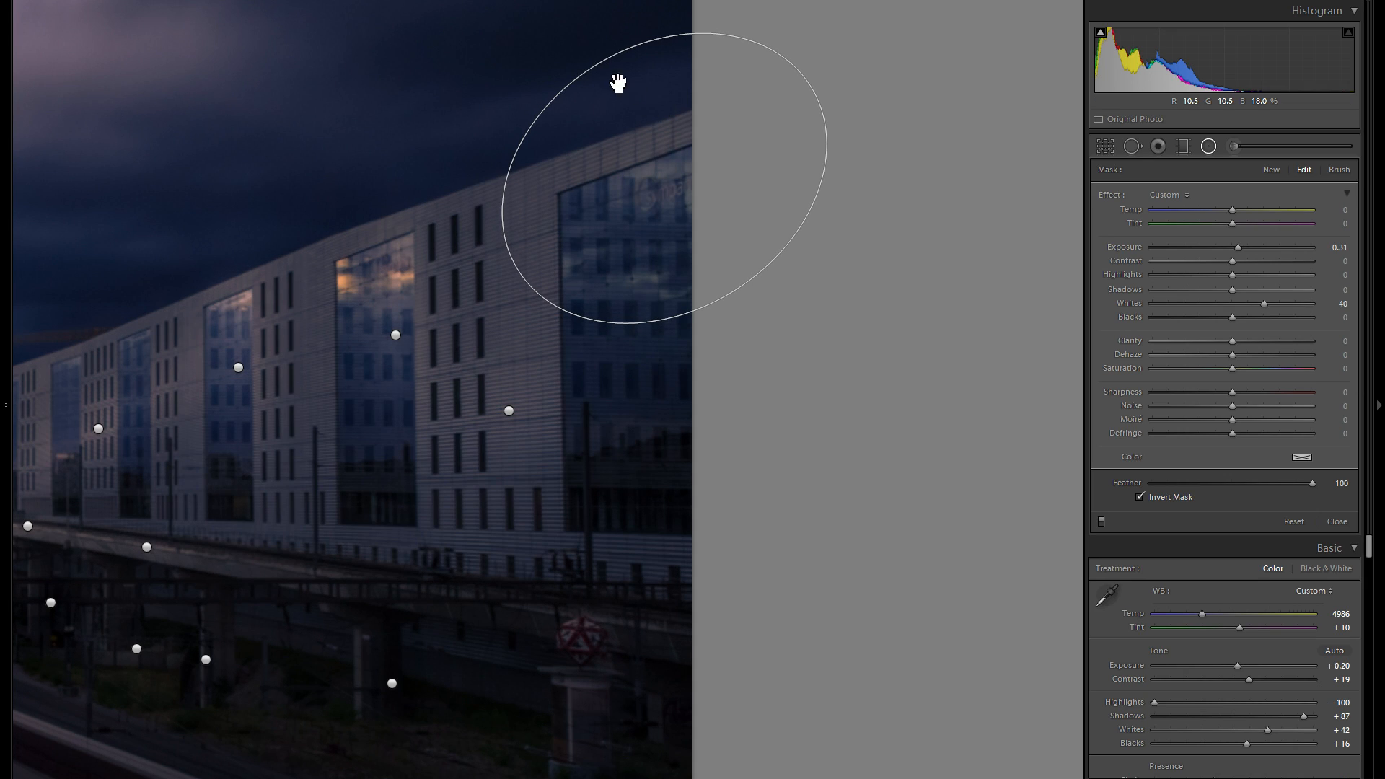
# Narrow the tilted ellipse on the white office building's upper near corner so it follows the roofline.
pyautogui.moveTo(649, 124); pyautogui.dragTo(652, 129)
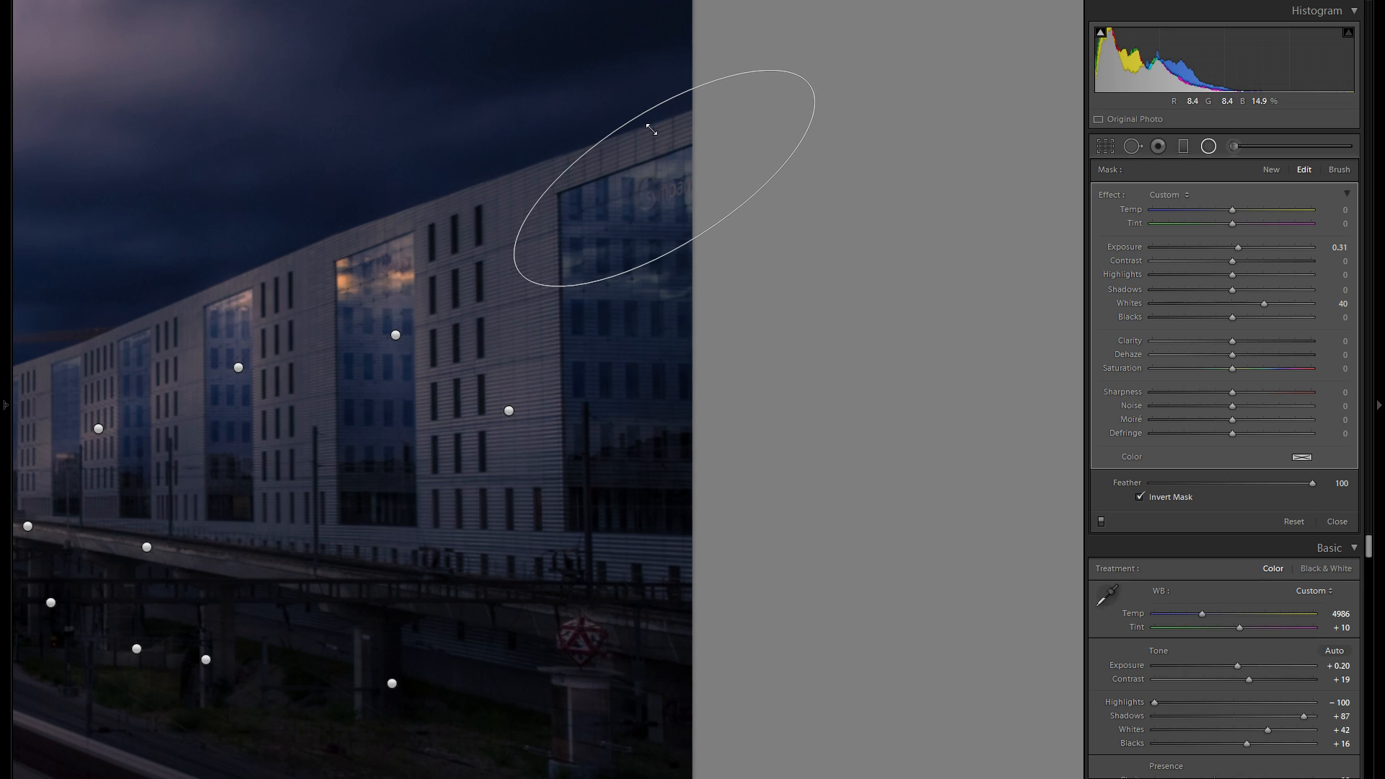
# Duplicate the upright oval from the cloud-reflecting glass strip onto the red star sign beside the viaduct and shorten it into a near circle.
pyautogui.moveTo(510, 488); pyautogui.dragTo(591, 180)
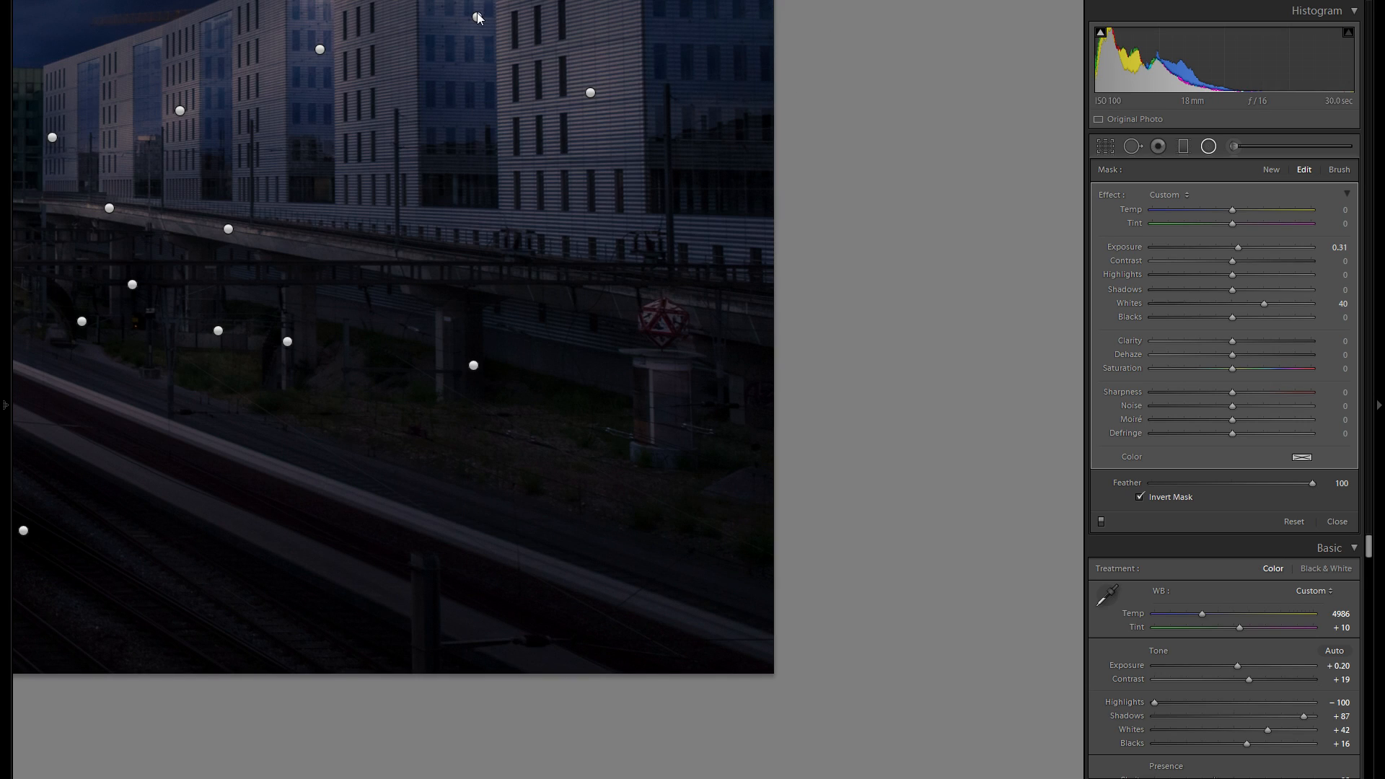
pyautogui.click(476, 16)
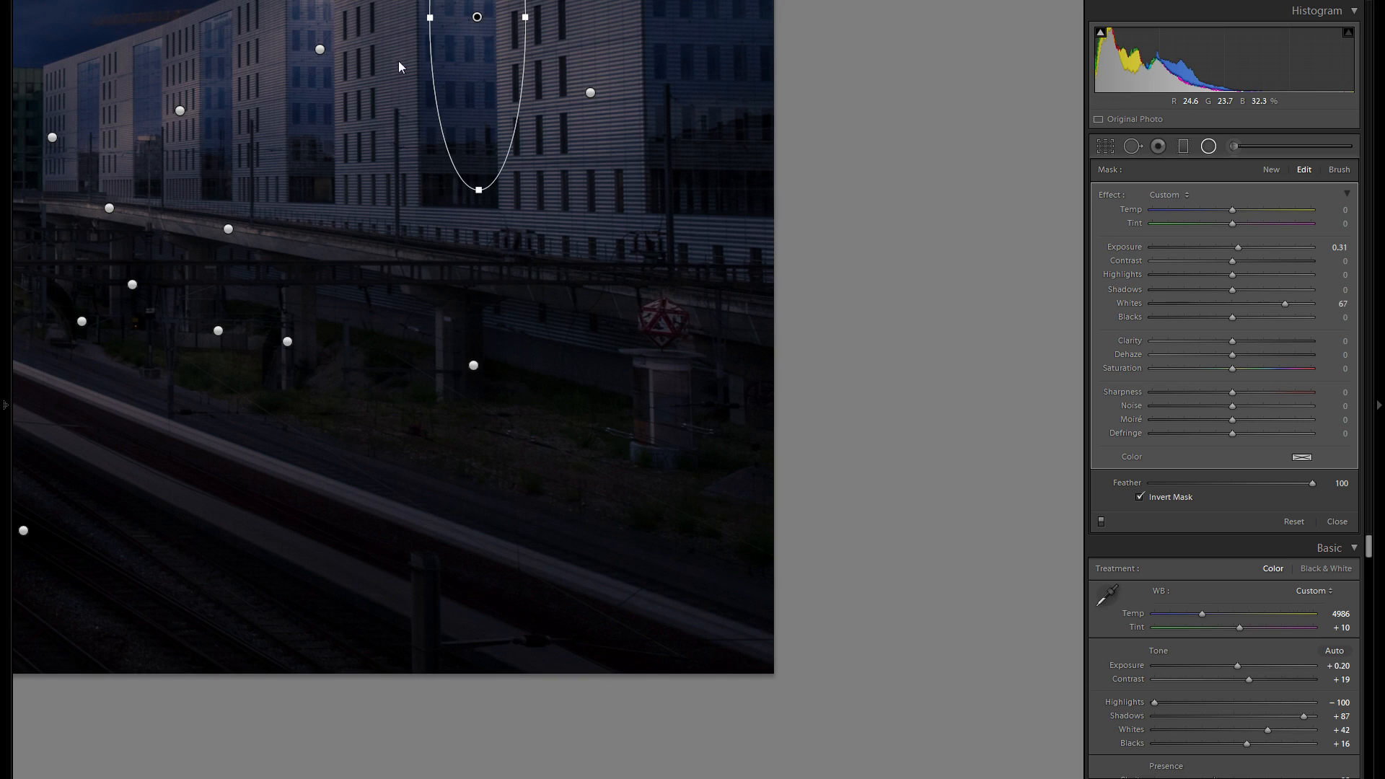
pyautogui.click(323, 48)
pyautogui.rightClick(359, 52)
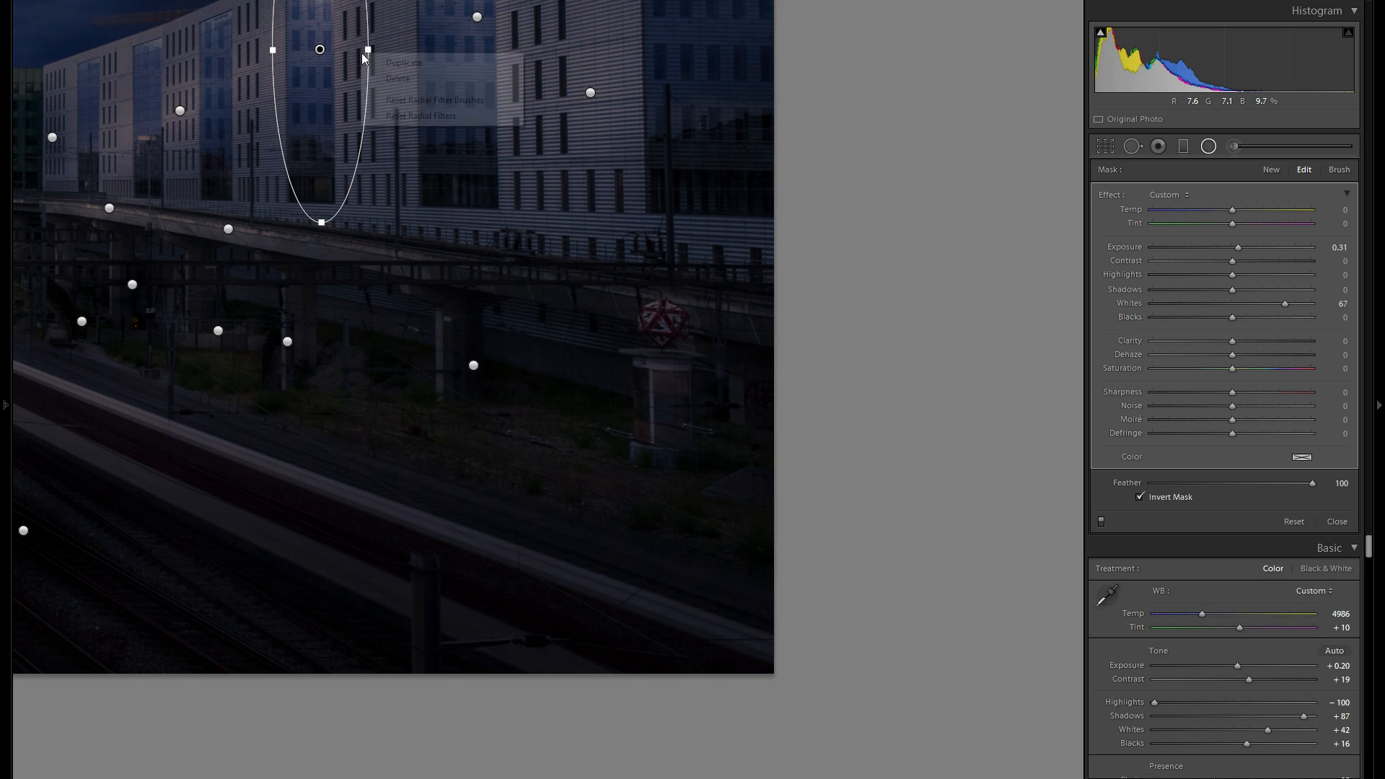
pyautogui.click(340, 43)
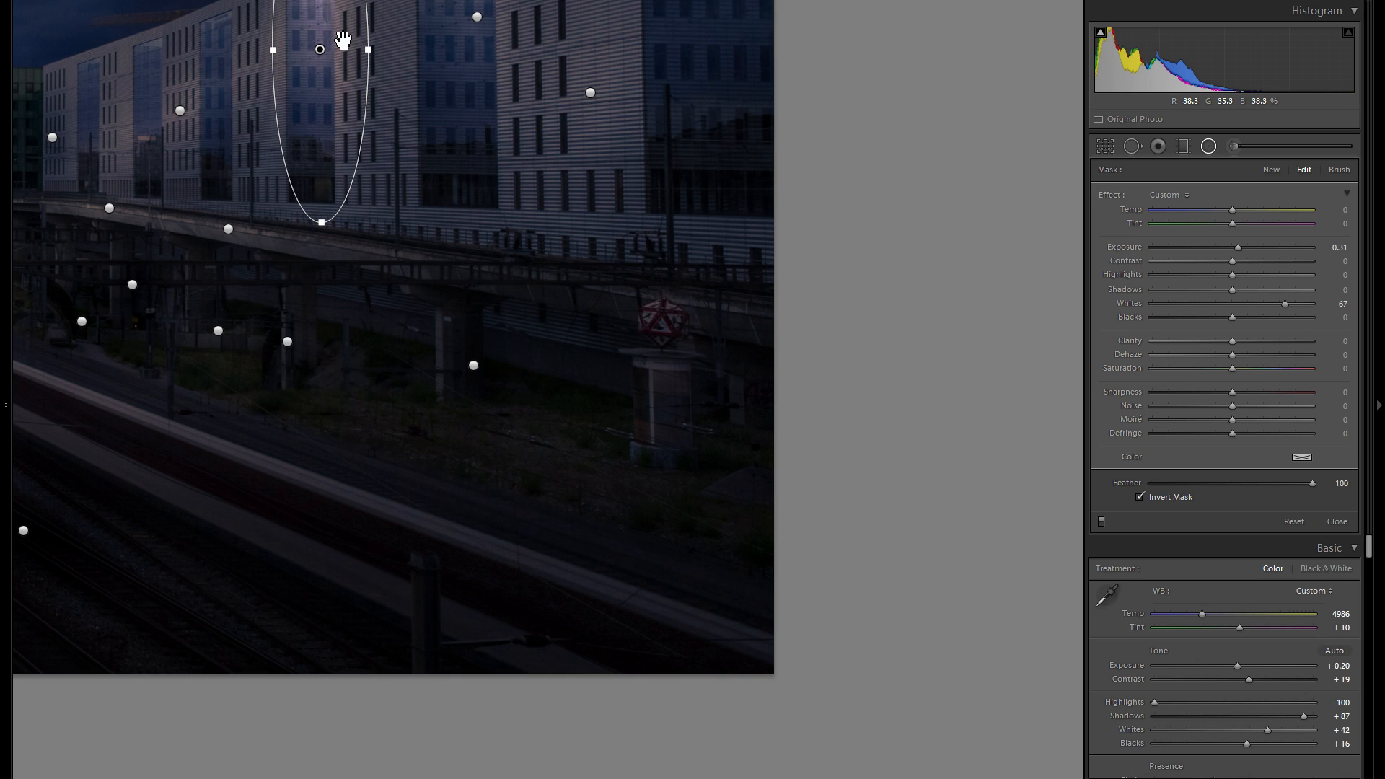
pyautogui.moveTo(349, 43); pyautogui.dragTo(443, 89)
pyautogui.moveTo(691, 281); pyautogui.dragTo(680, 312)
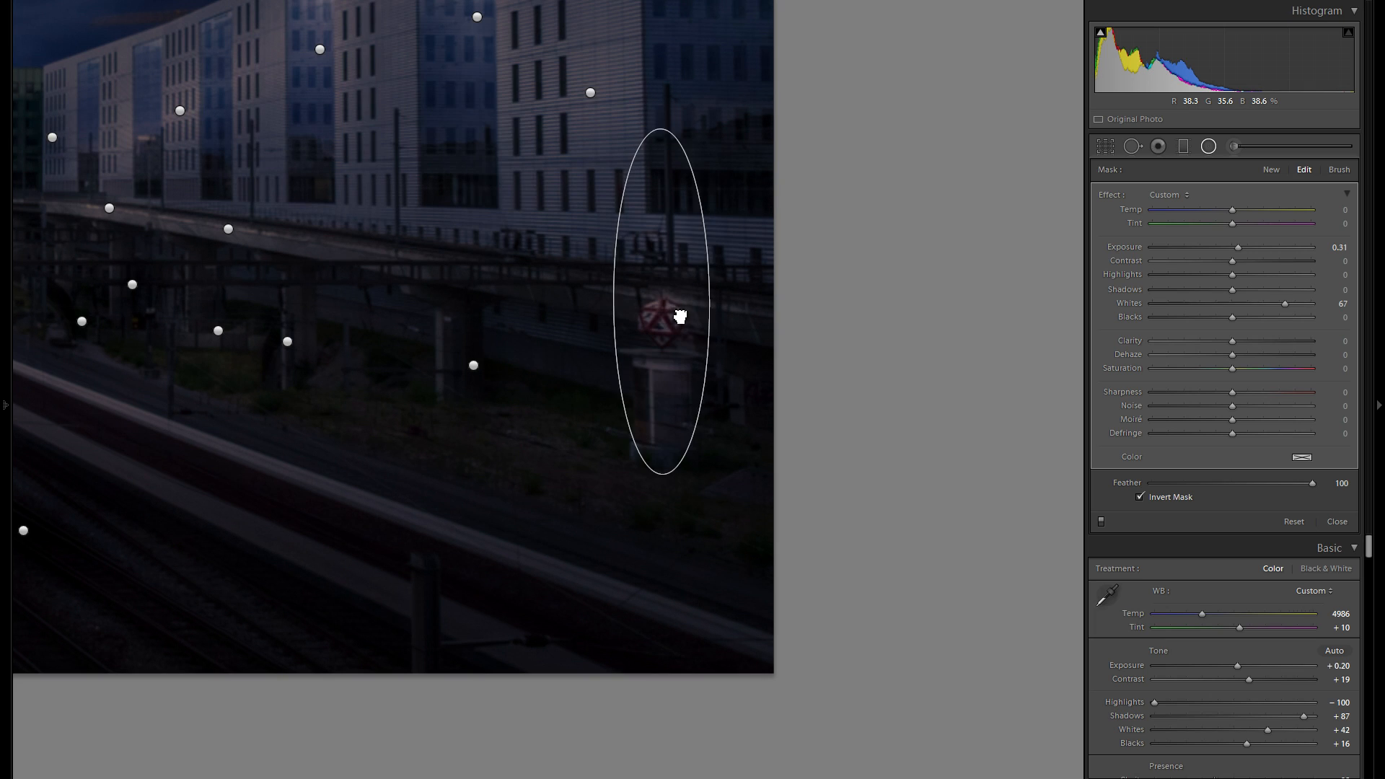
pyautogui.moveTo(660, 154); pyautogui.dragTo(669, 281)
# Duplicate the small circle from the red star sign onto two of the viaduct's pillars.
pyautogui.rightClick(678, 310)
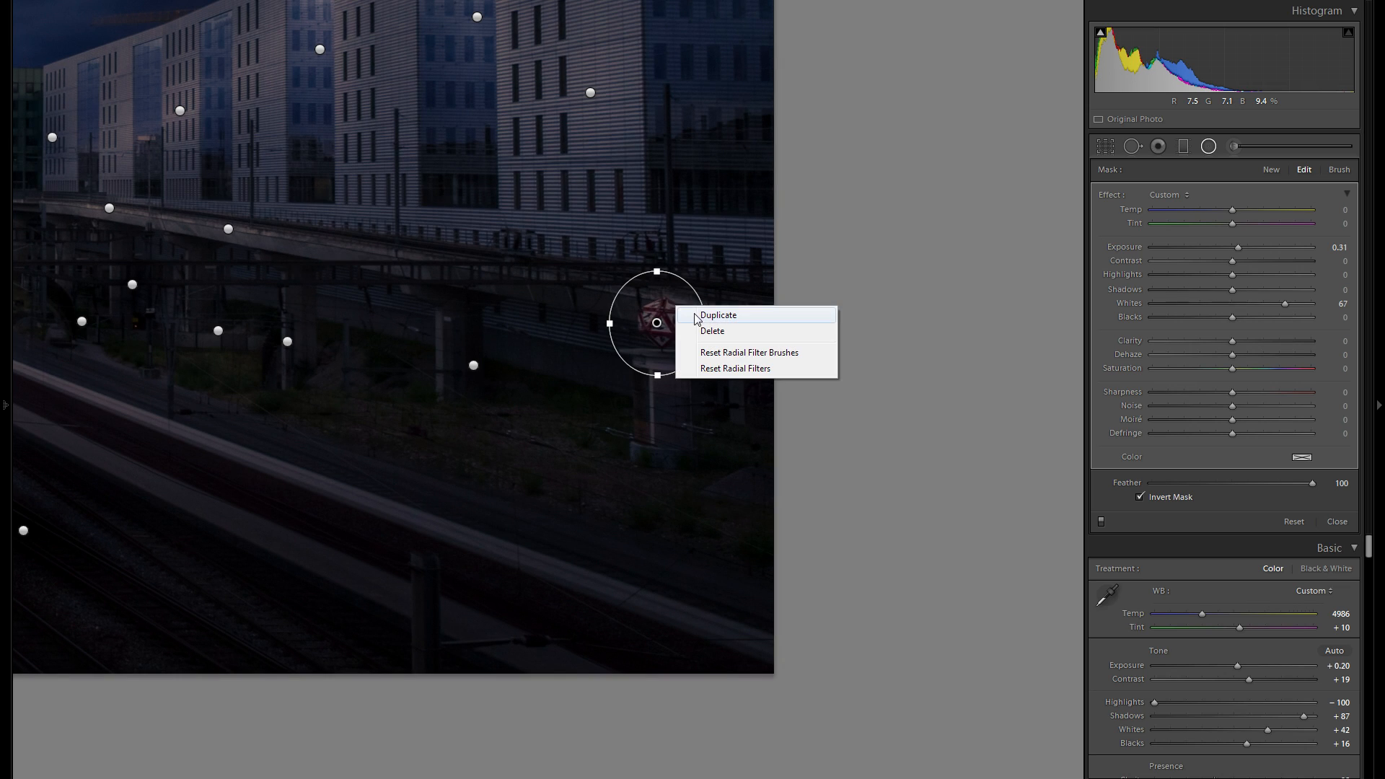
pyautogui.click(666, 310)
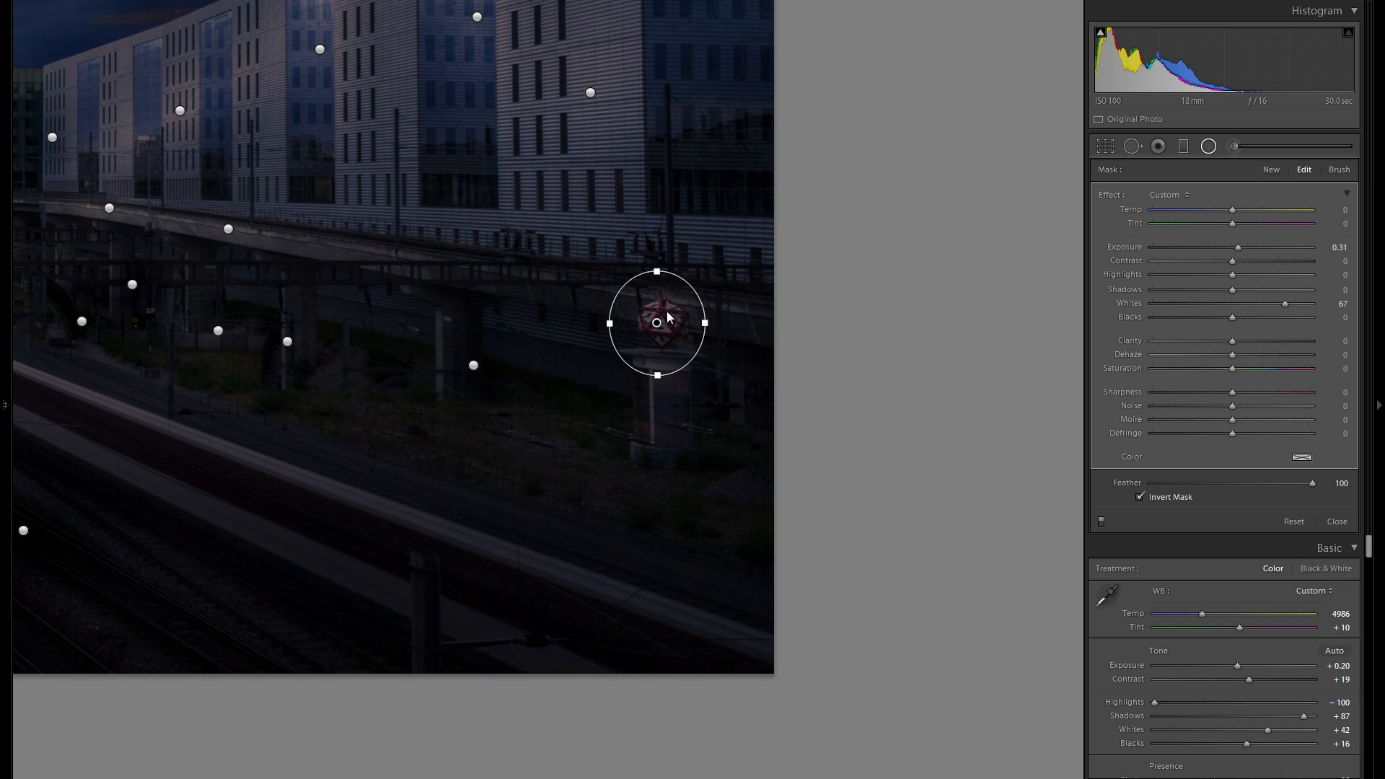
pyautogui.click(463, 372)
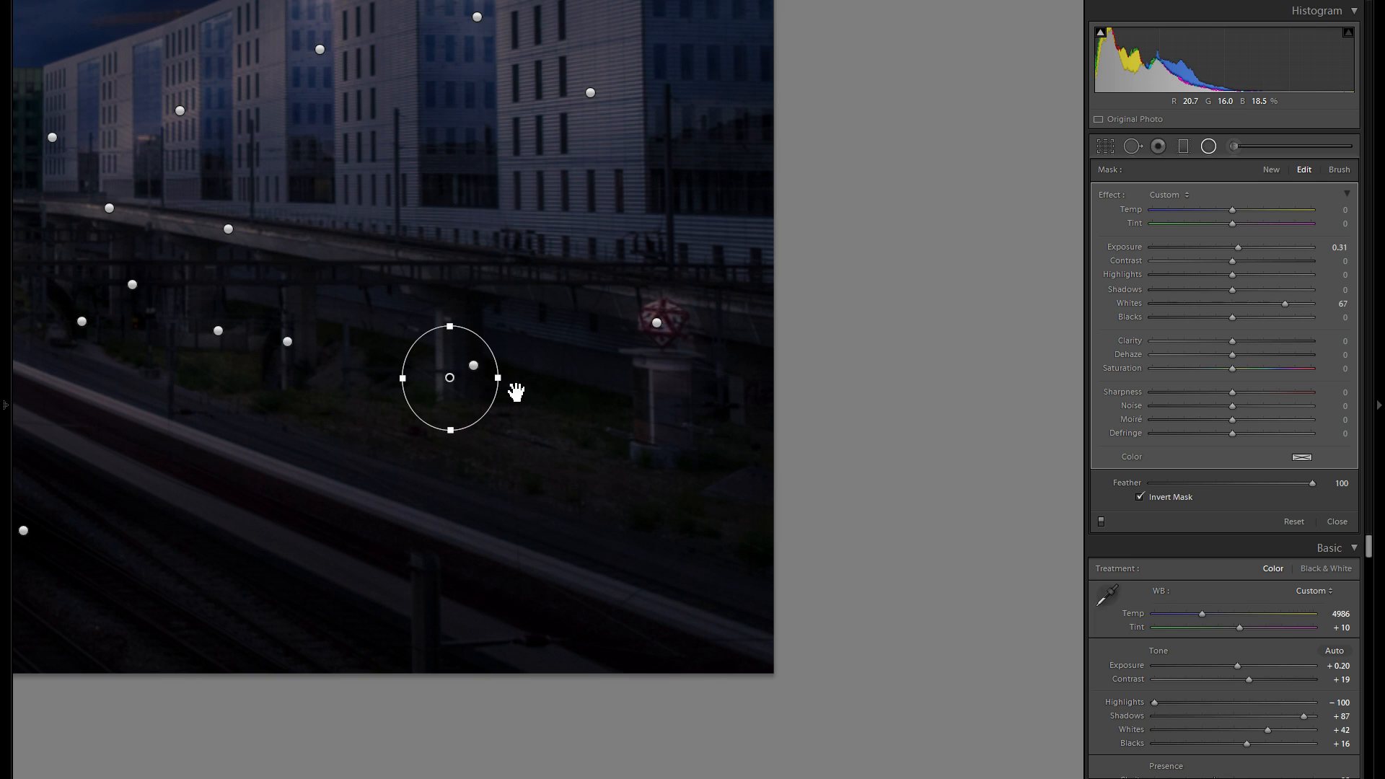
pyautogui.moveTo(640, 349); pyautogui.dragTo(793, 278)
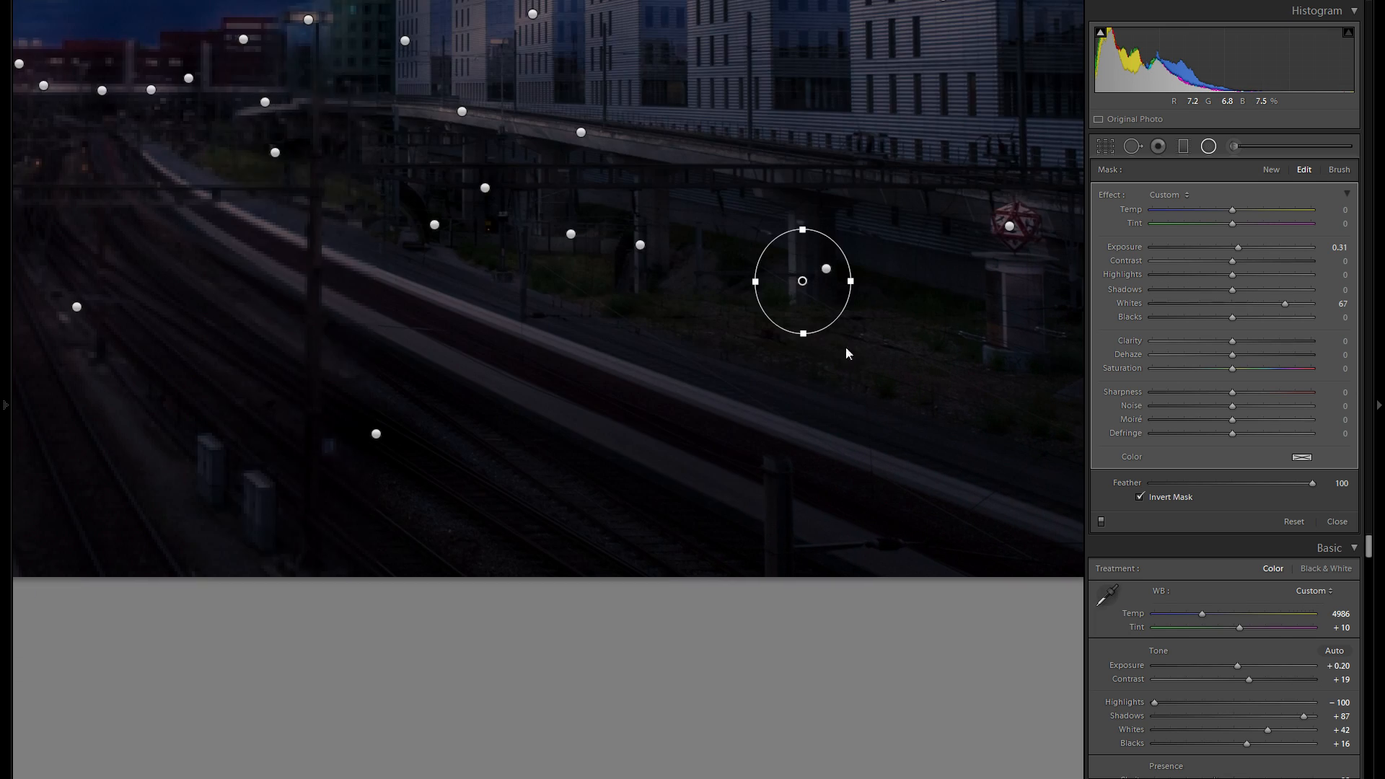
pyautogui.rightClick(837, 313)
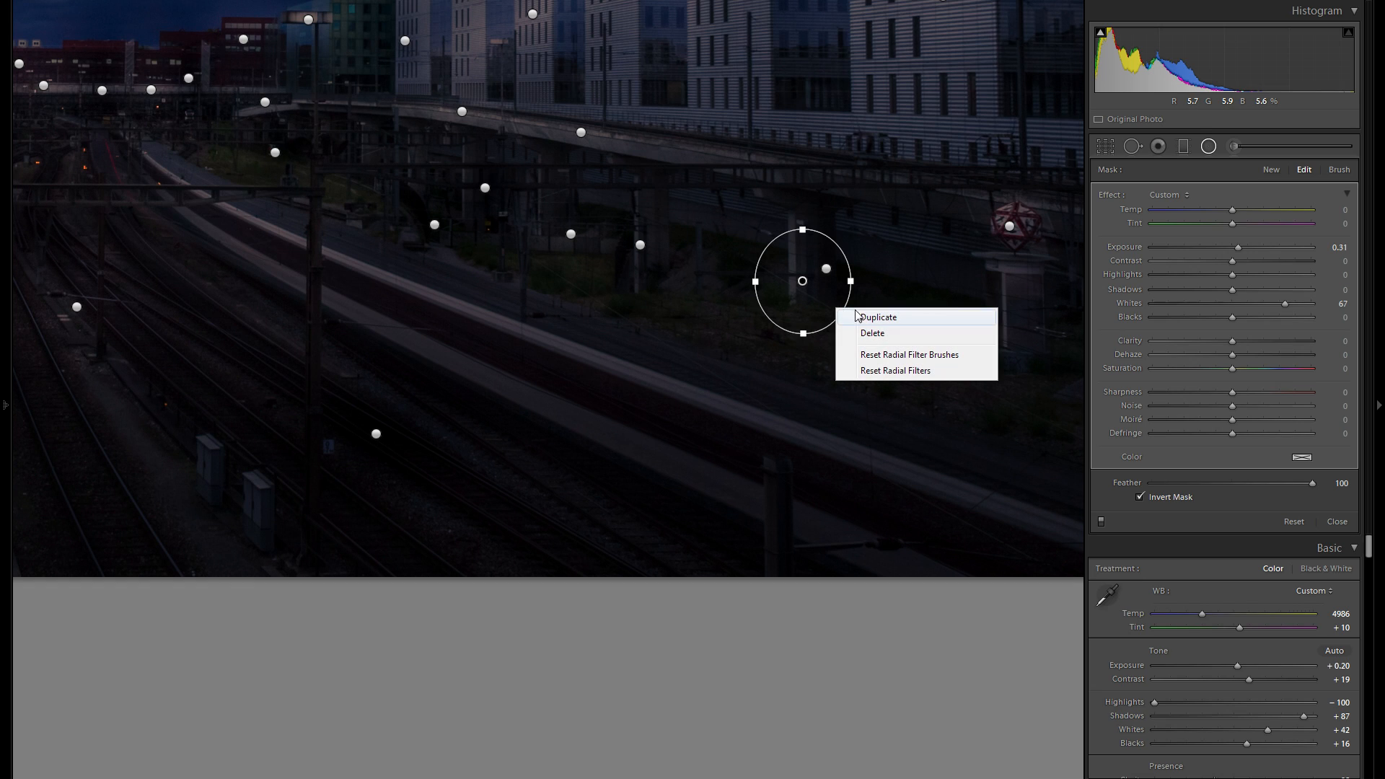
pyautogui.click(787, 282)
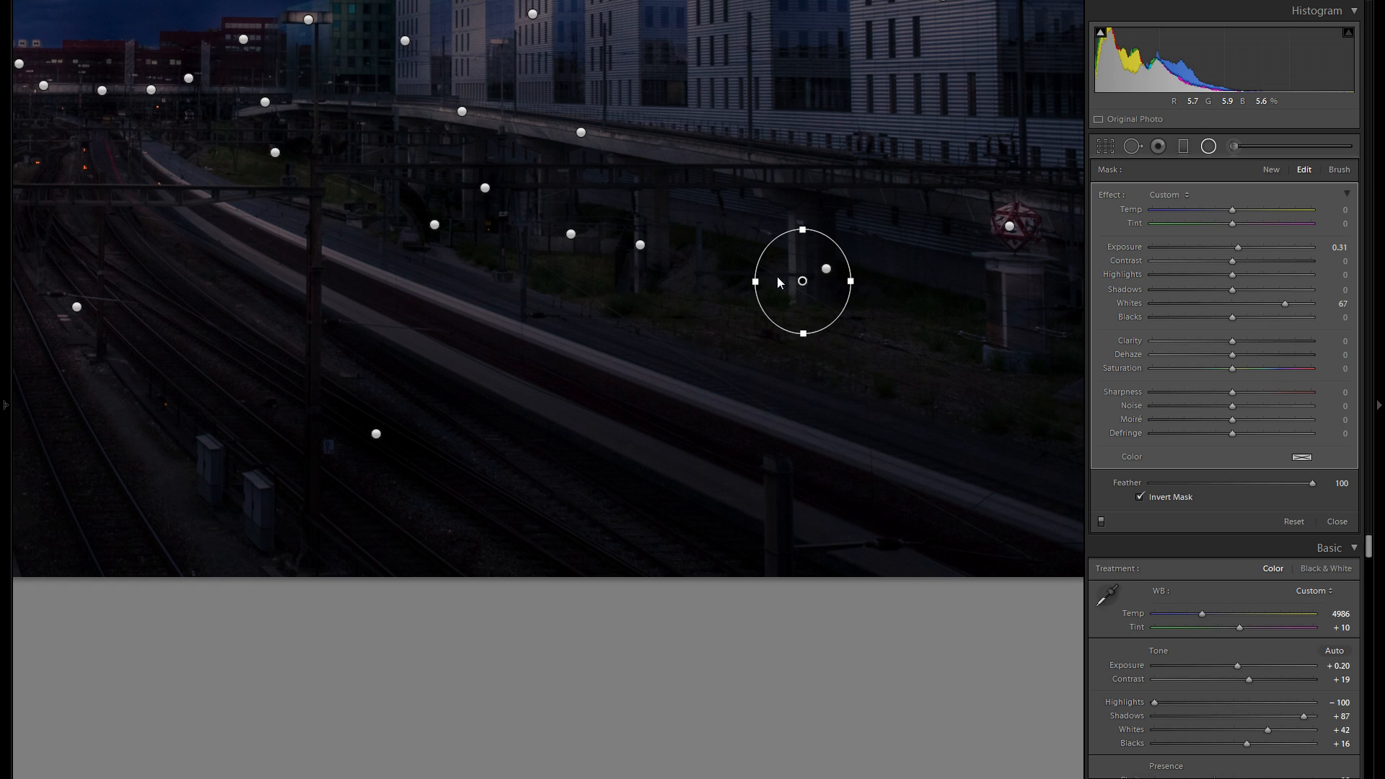
pyautogui.click(625, 187)
pyautogui.moveTo(625, 187); pyautogui.dragTo(623, 203)
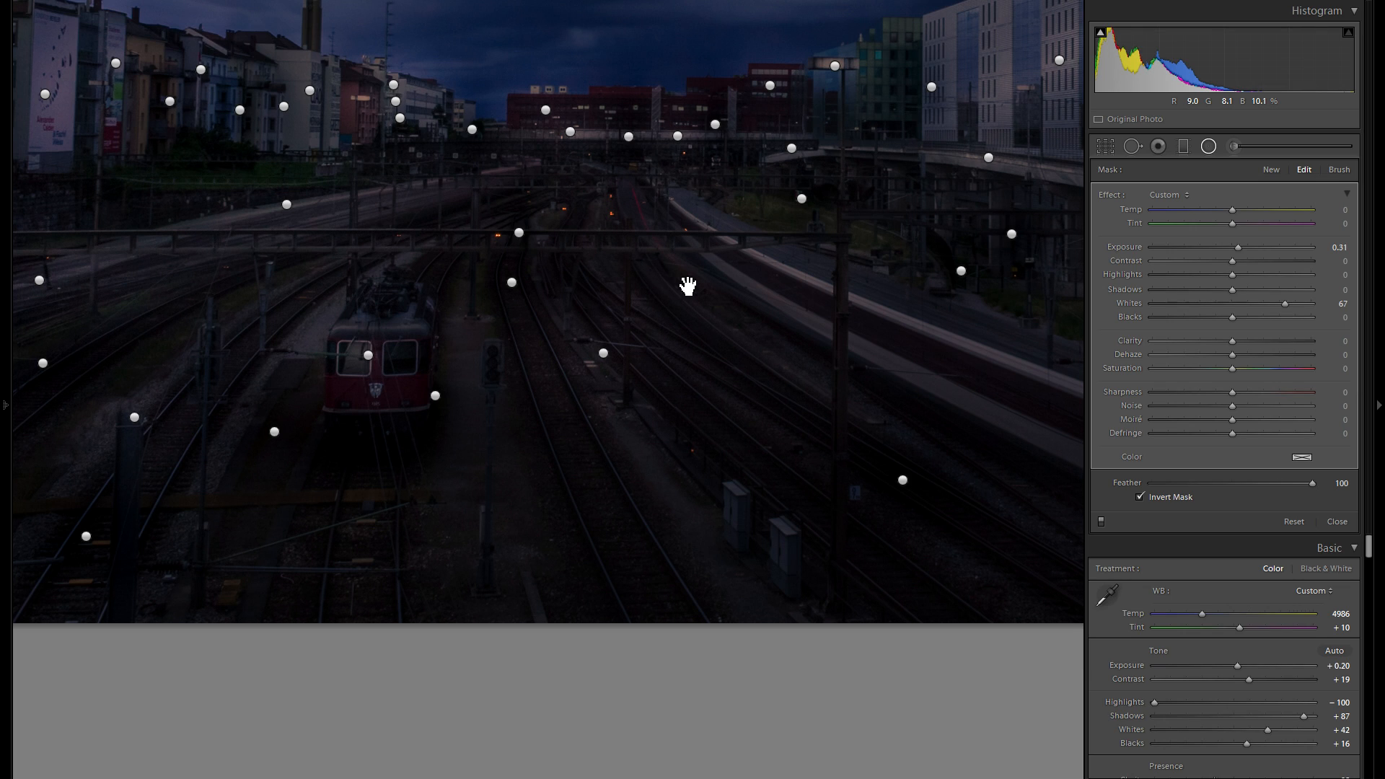
# Switch the radial filters off and on over the whole photo to compare it with and without them.
pyautogui.click(833, 354)
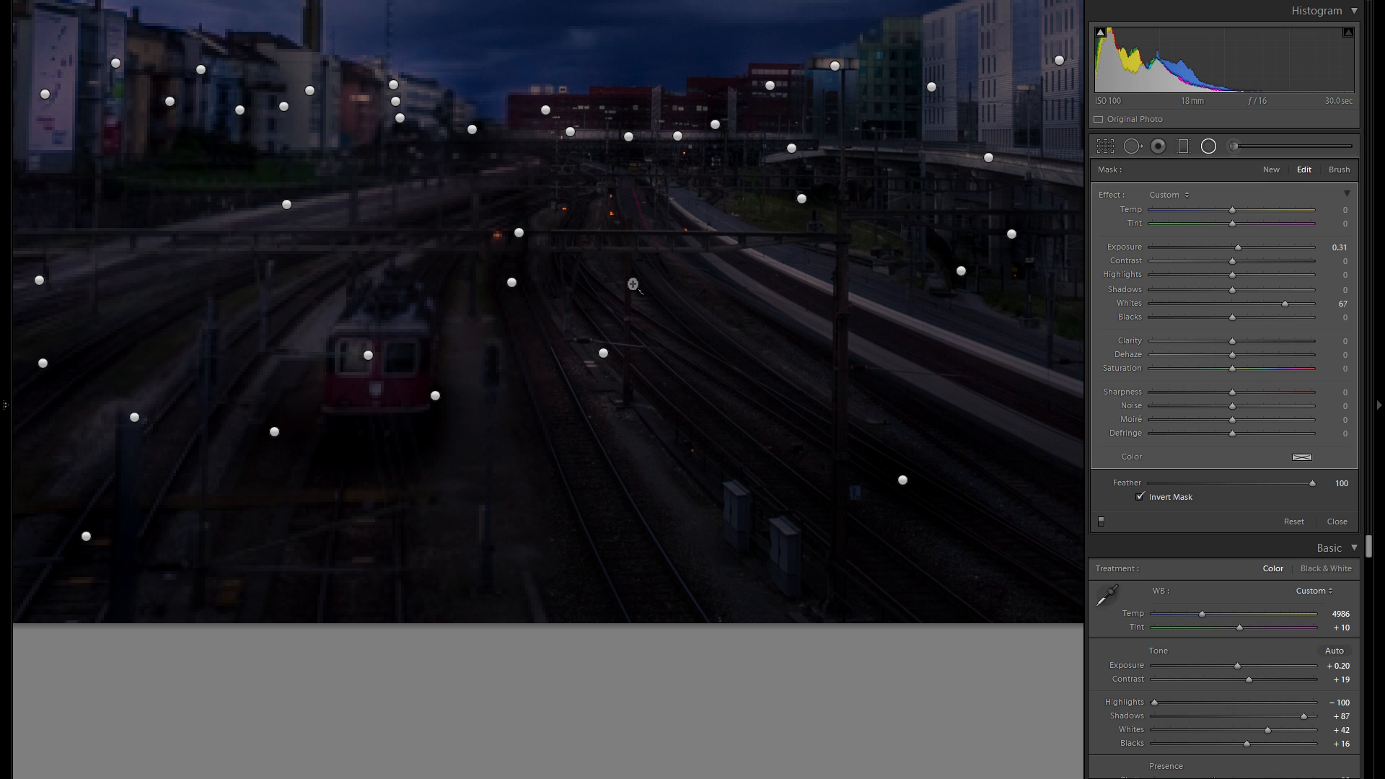
pyautogui.click(603, 268)
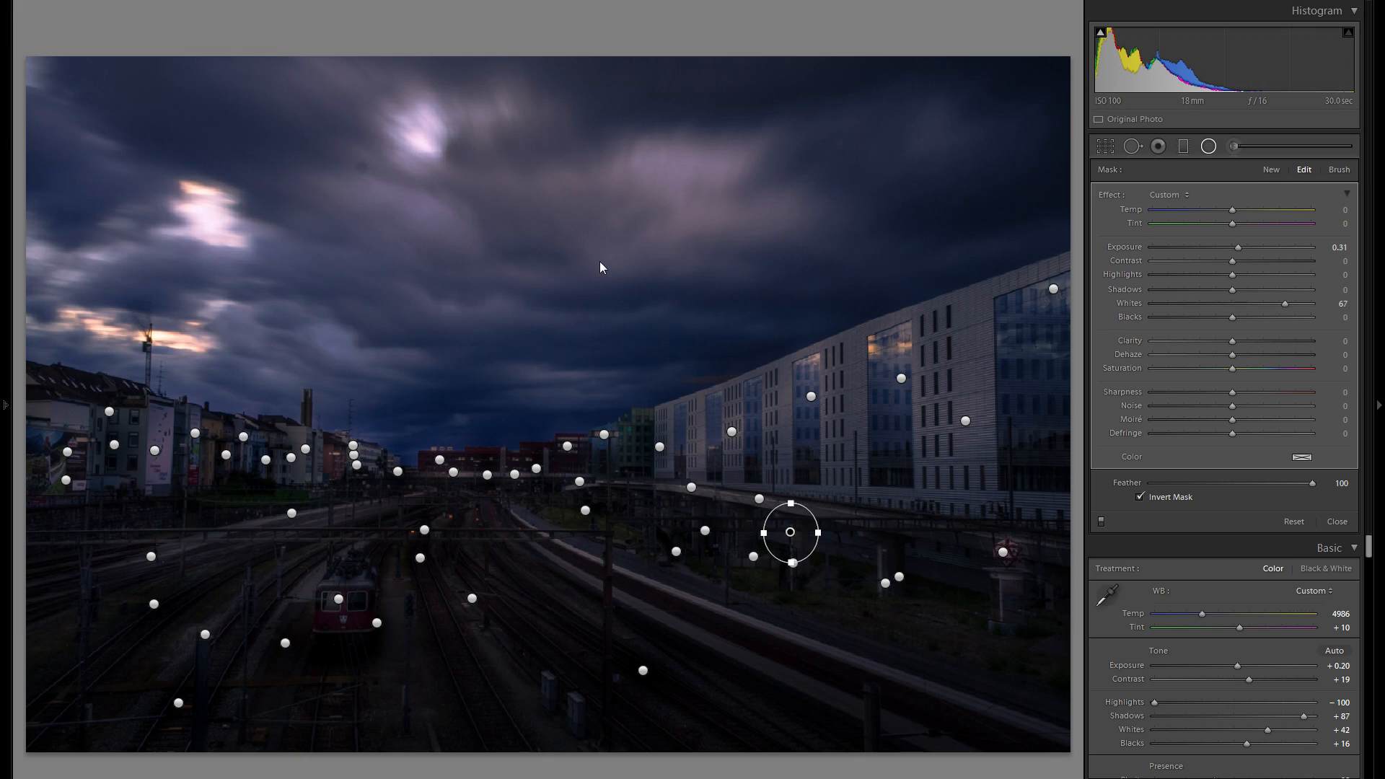
pyautogui.click(1102, 521)
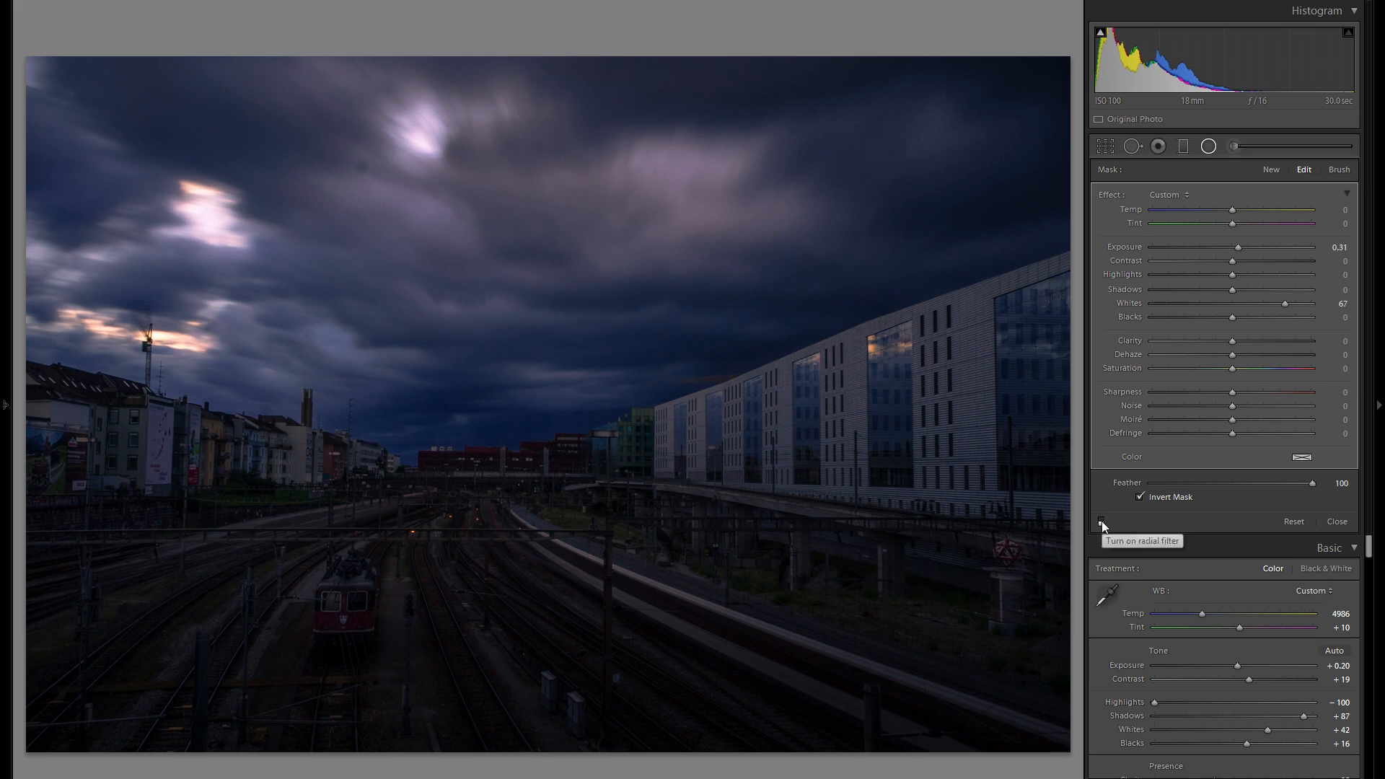
pyautogui.click(1101, 522)
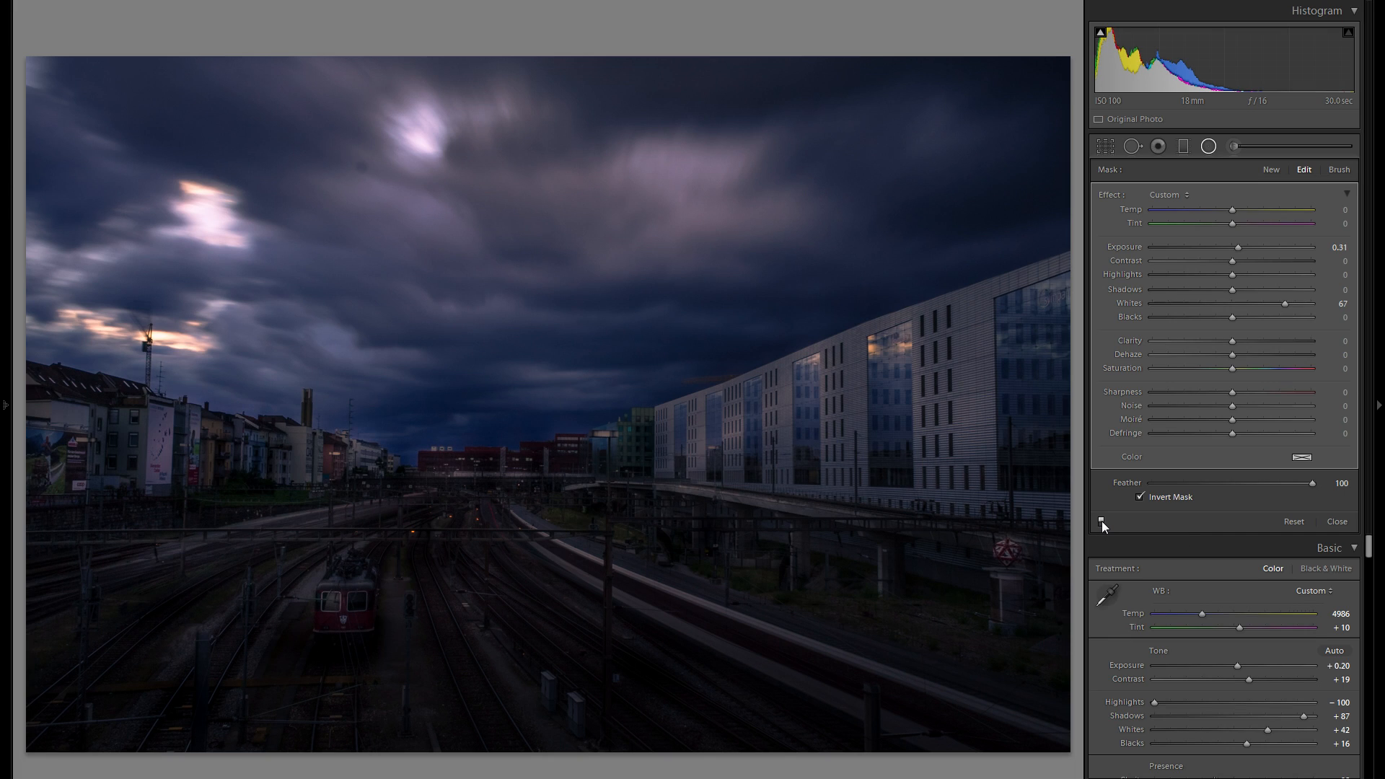
pyautogui.click(1101, 520)
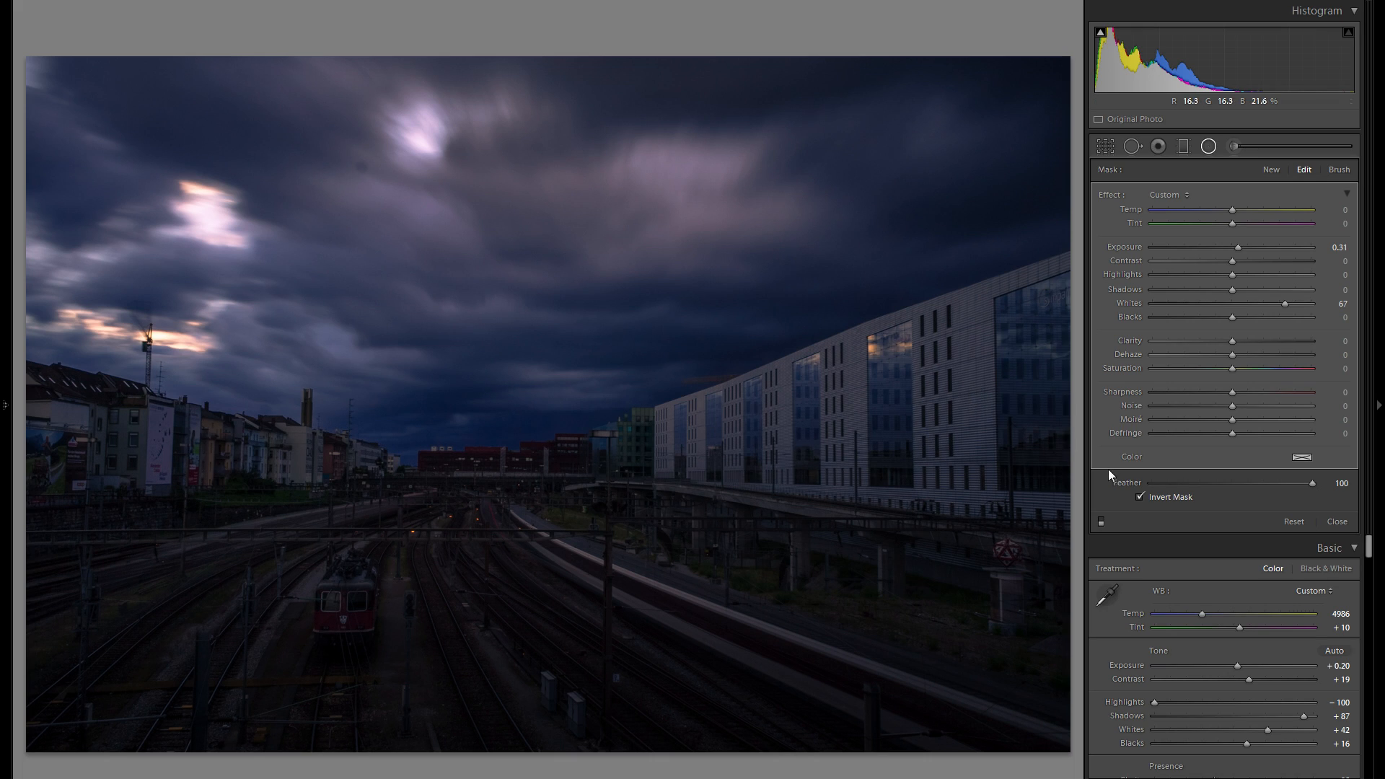
pyautogui.click(1101, 520)
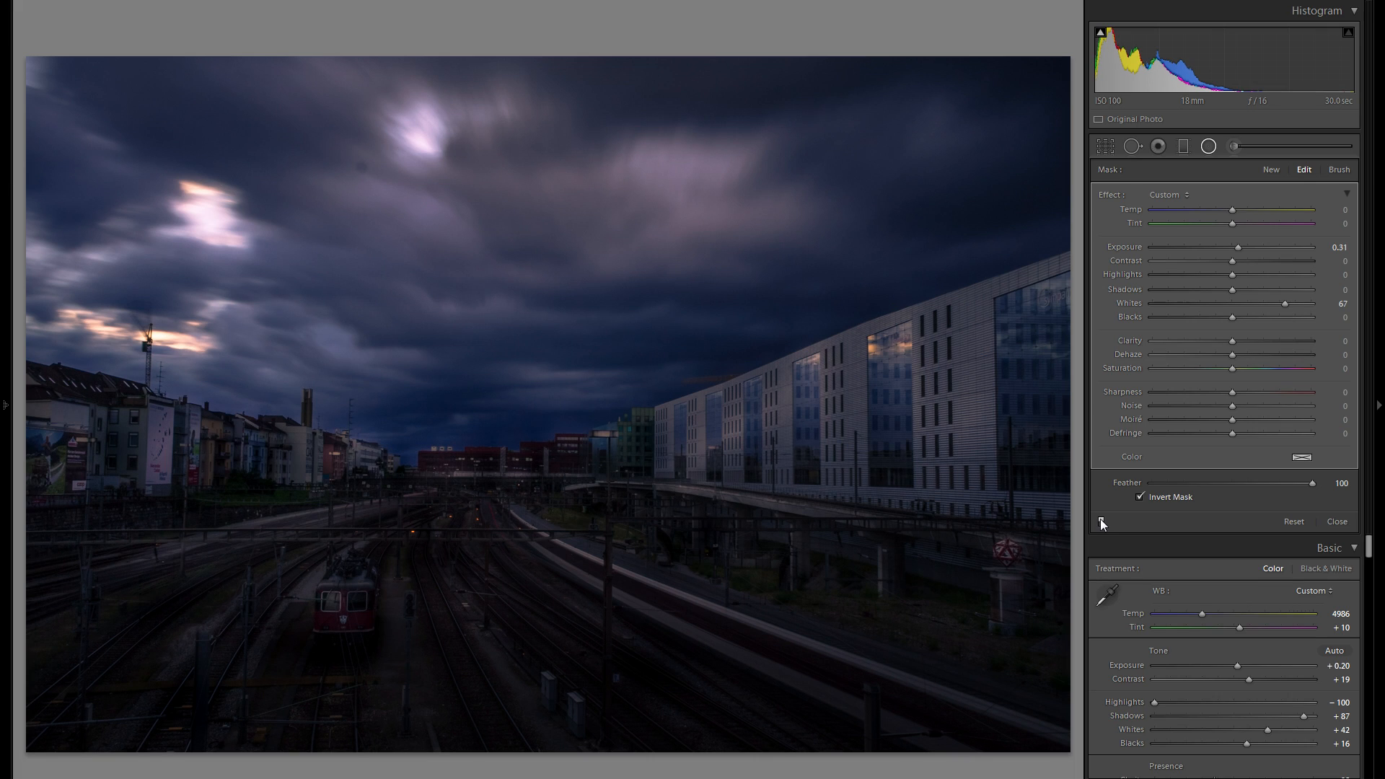
pyautogui.click(1102, 521)
pyautogui.click(1101, 521)
# Move the tilted oval on the office building's far facade along the building to the middle glass strip.
pyautogui.click(731, 431)
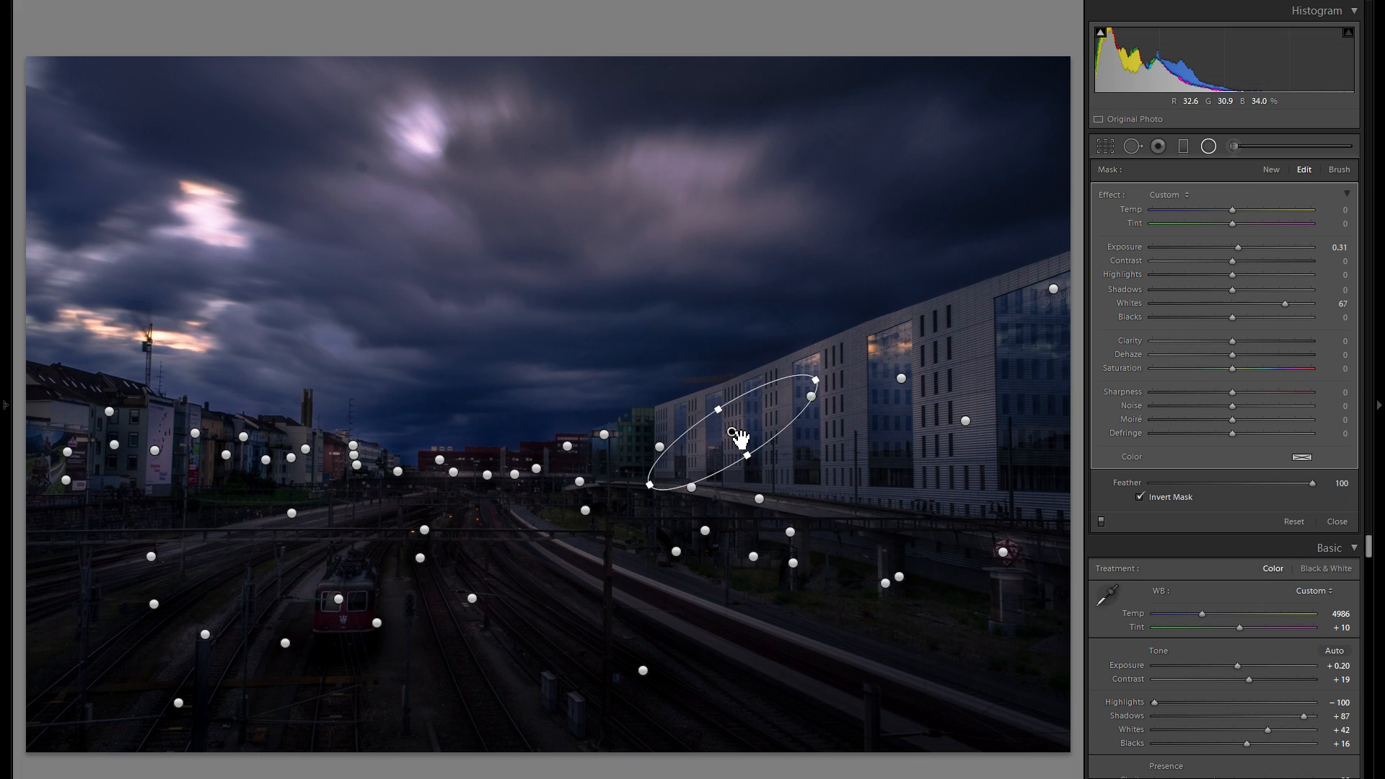
pyautogui.moveTo(812, 387); pyautogui.dragTo(815, 380)
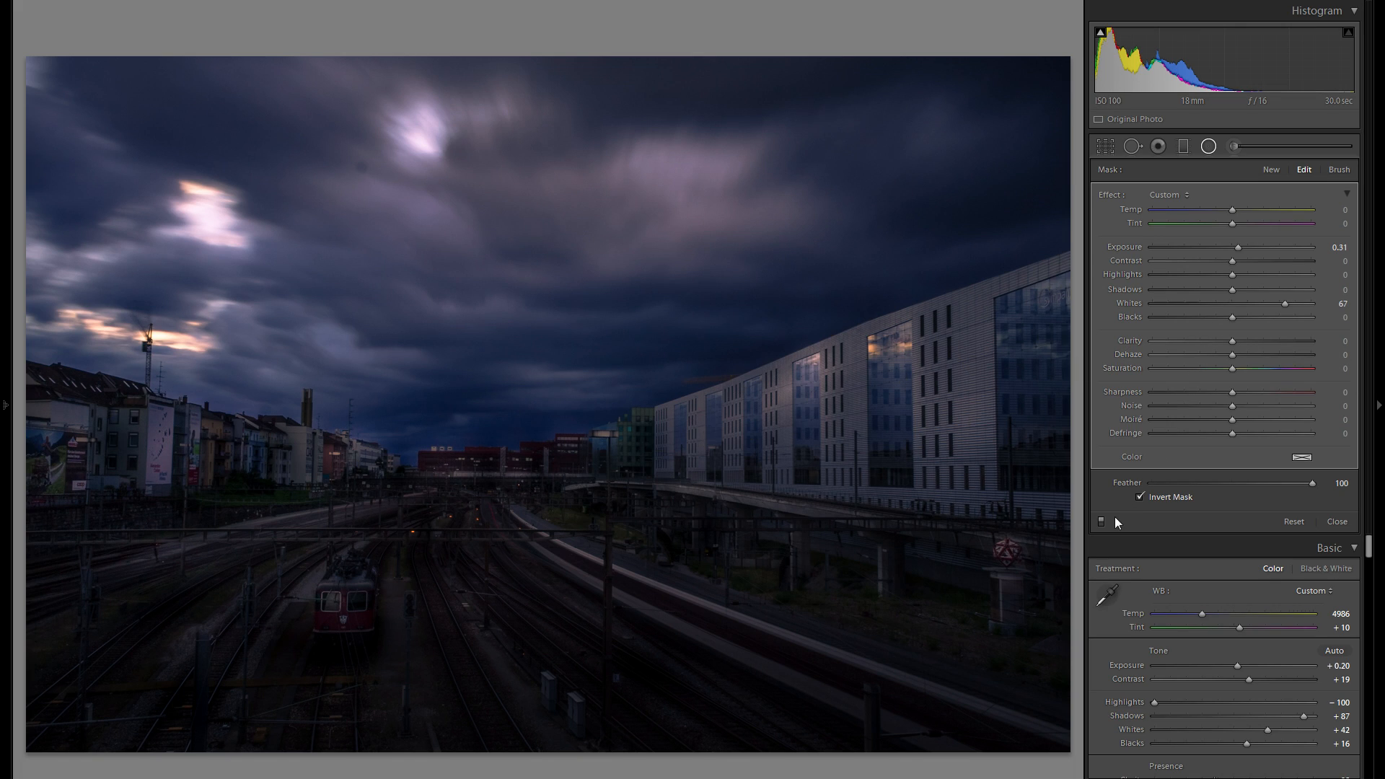
# Add a new radial filter as a wide ellipse and place it over the long red-and-white streak beside the tracks.
pyautogui.click(1267, 171)
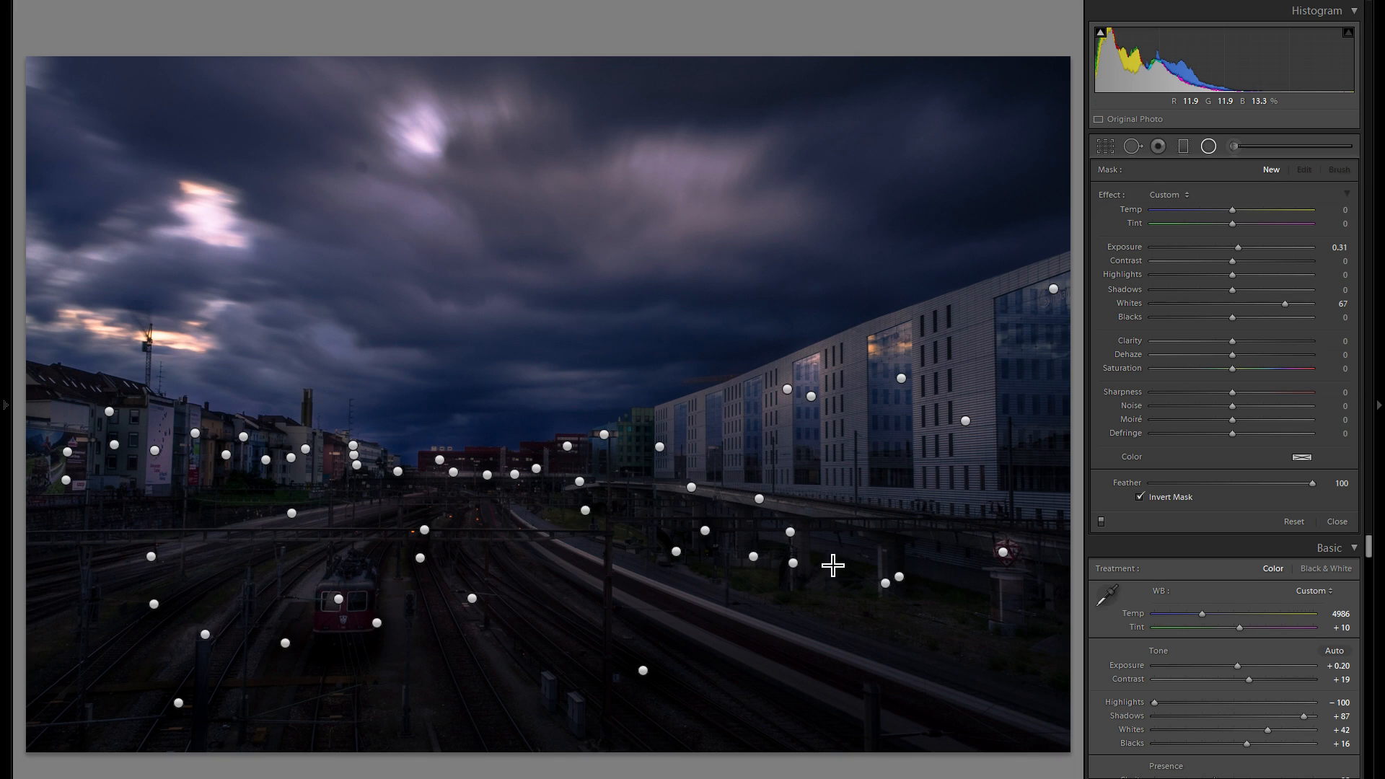
pyautogui.moveTo(832, 566); pyautogui.dragTo(848, 584)
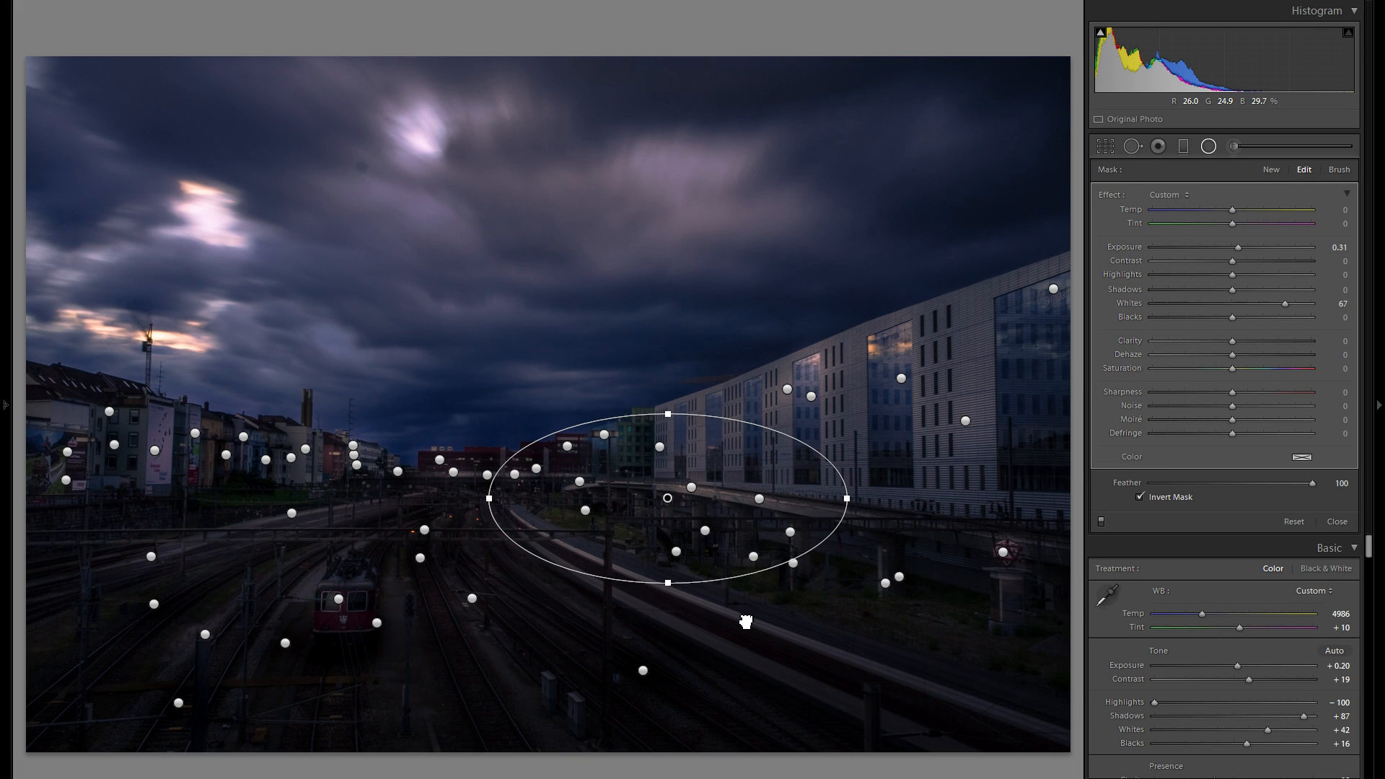
pyautogui.moveTo(742, 620); pyautogui.dragTo(710, 576)
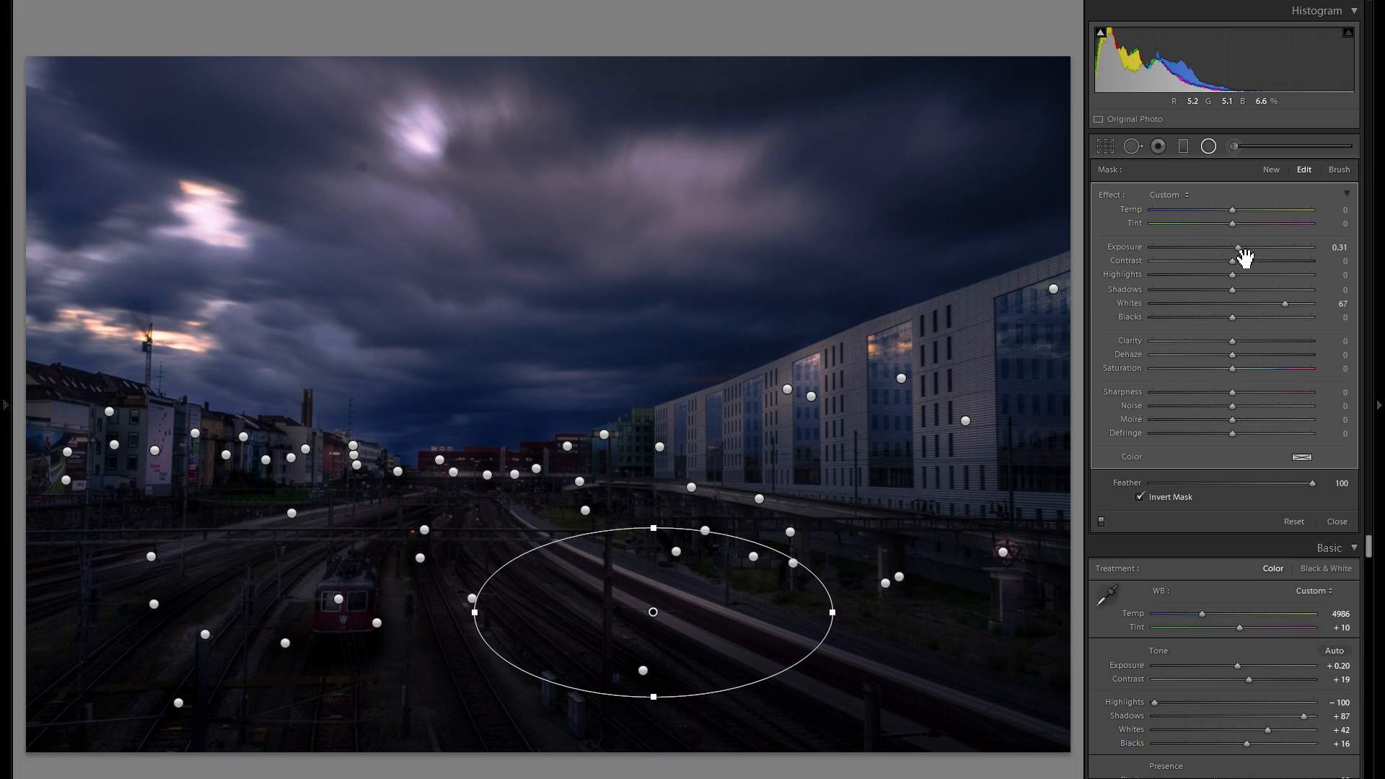
# Try an Exposure of 2.01 on the wide ellipse and bring it back down to 0.38.
pyautogui.moveTo(1240, 248); pyautogui.dragTo(1274, 247)
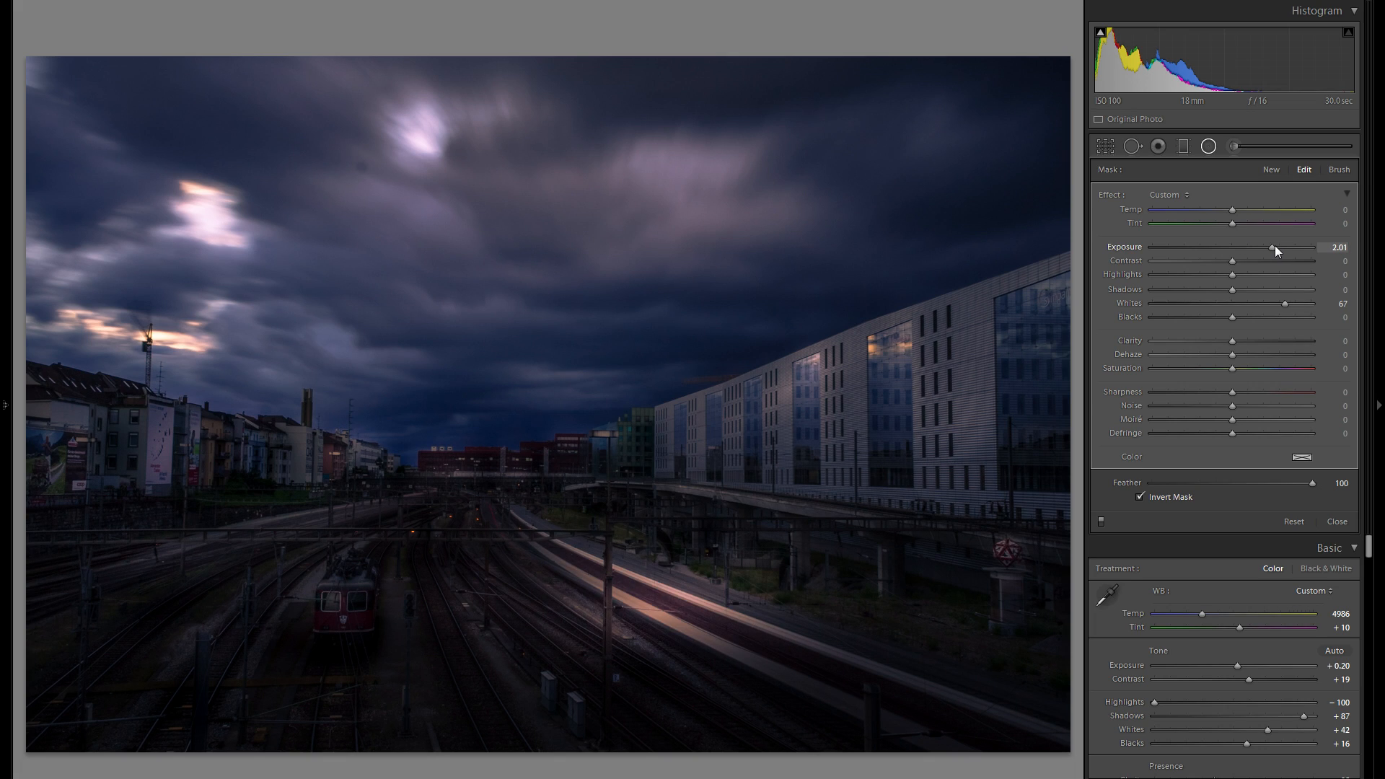
pyautogui.moveTo(1274, 245); pyautogui.dragTo(1242, 249)
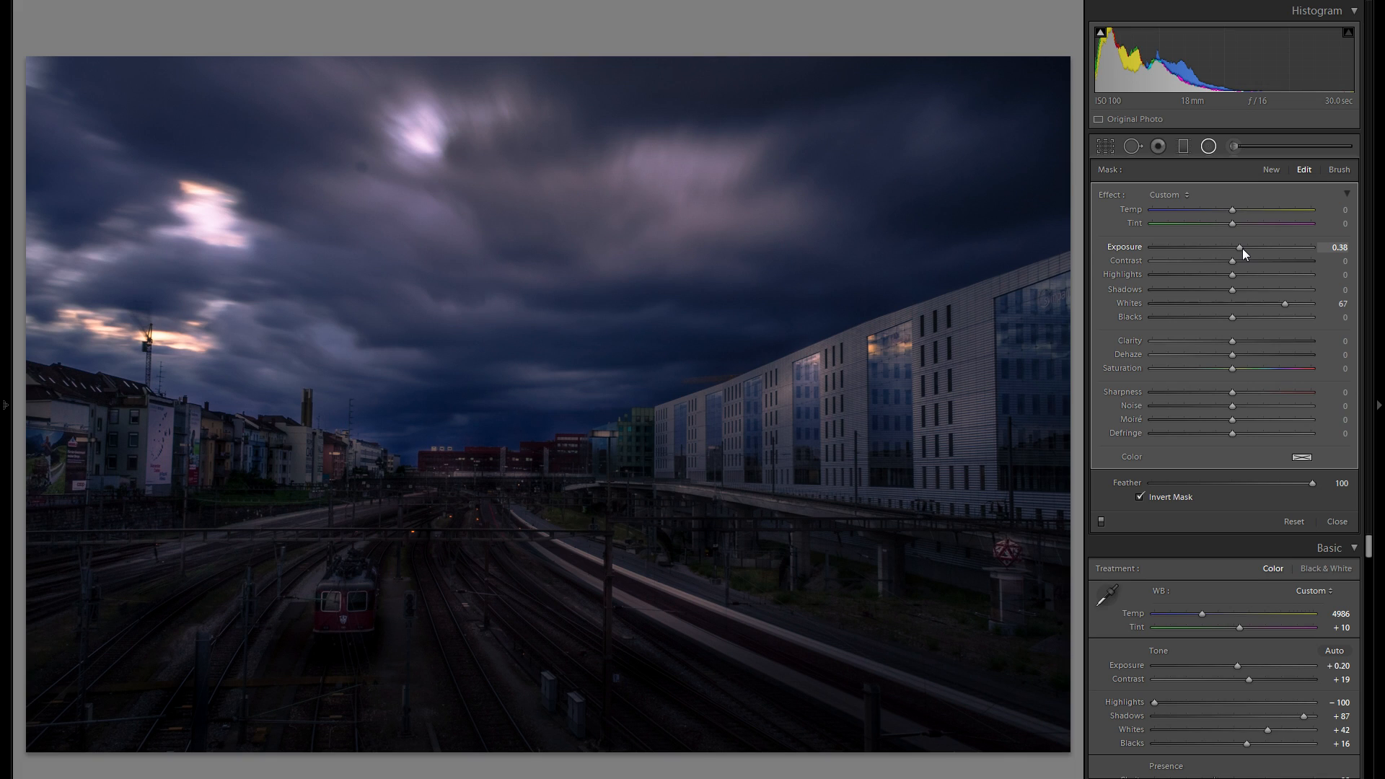
# Duplicate the wide ellipse onto the lower part of the locomotive and the surrounding tracks, and flatten the copy.
pyautogui.rightClick(685, 600)
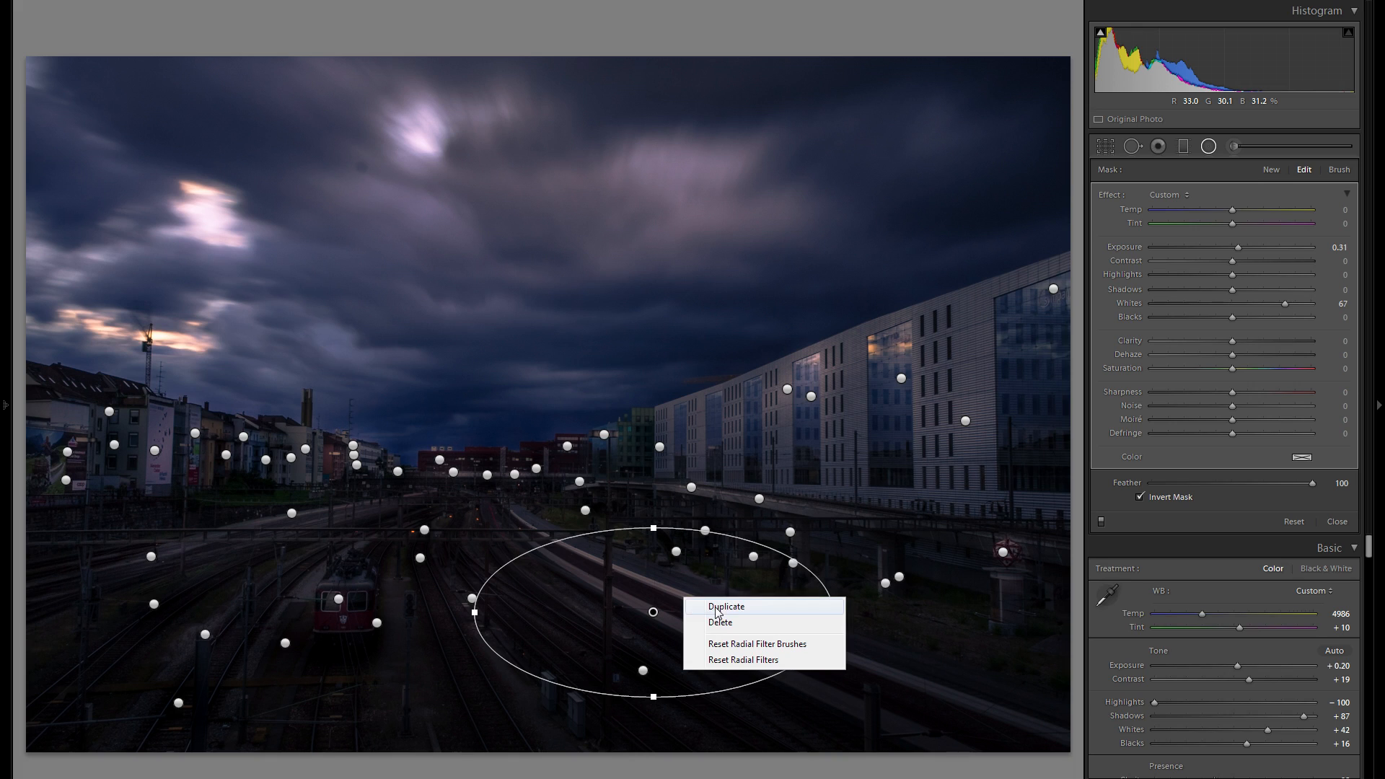
pyautogui.press('Escape')
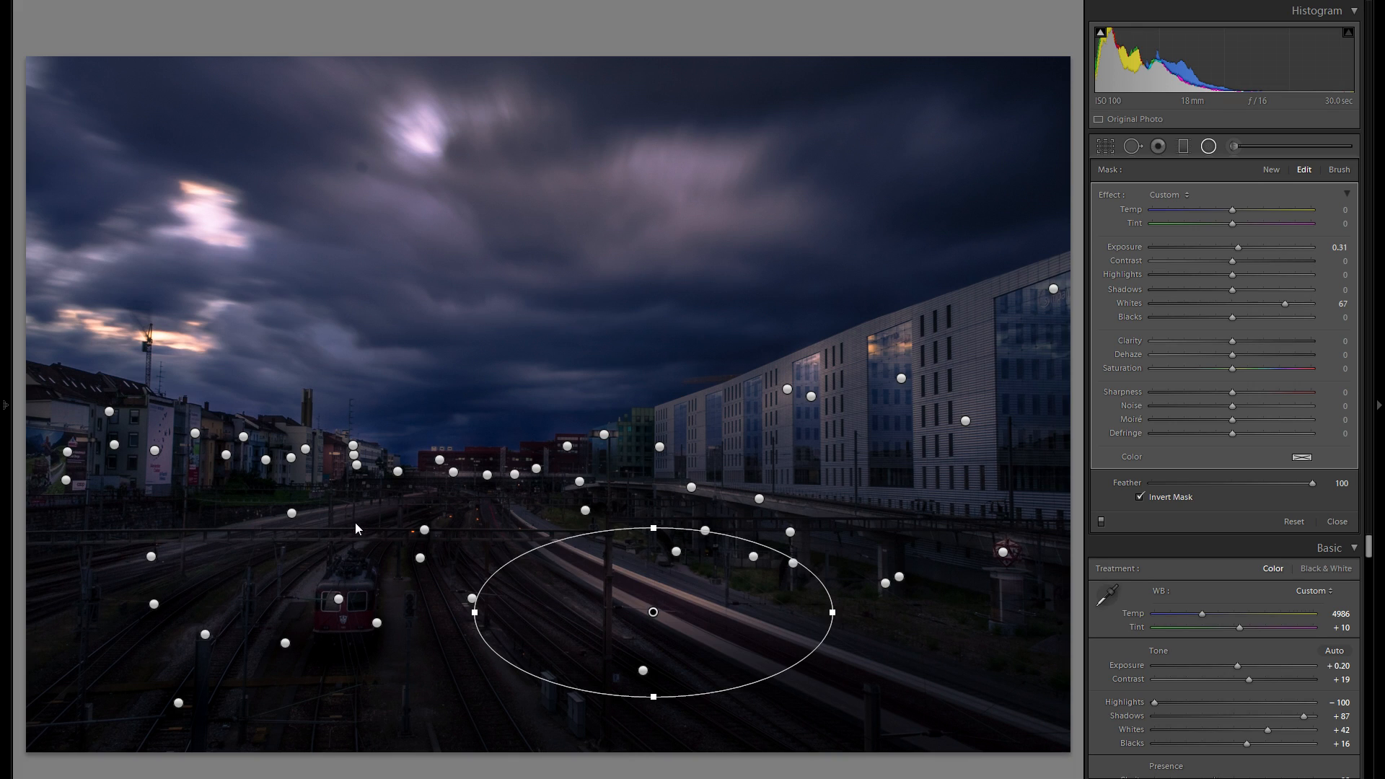
pyautogui.moveTo(348, 518); pyautogui.dragTo(349, 482)
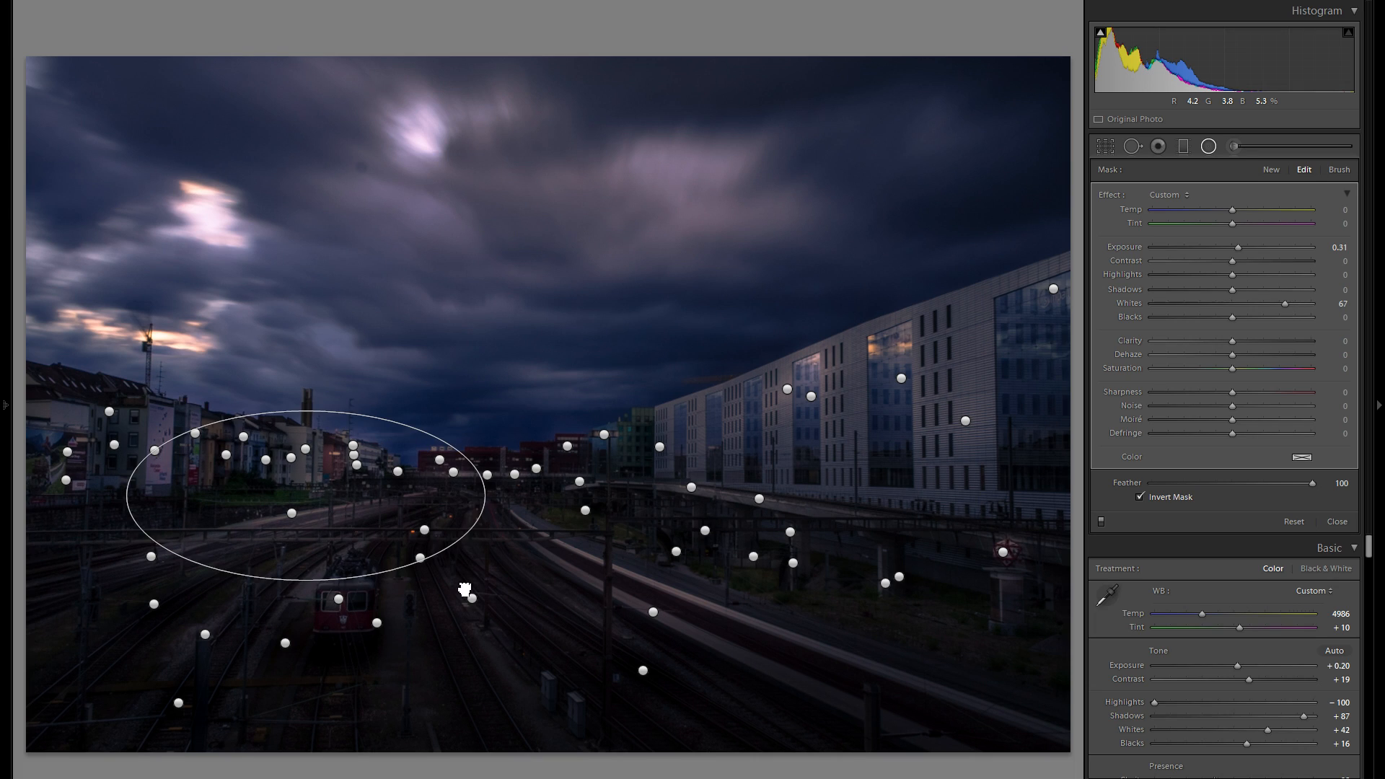
pyautogui.moveTo(448, 642); pyautogui.dragTo(445, 654)
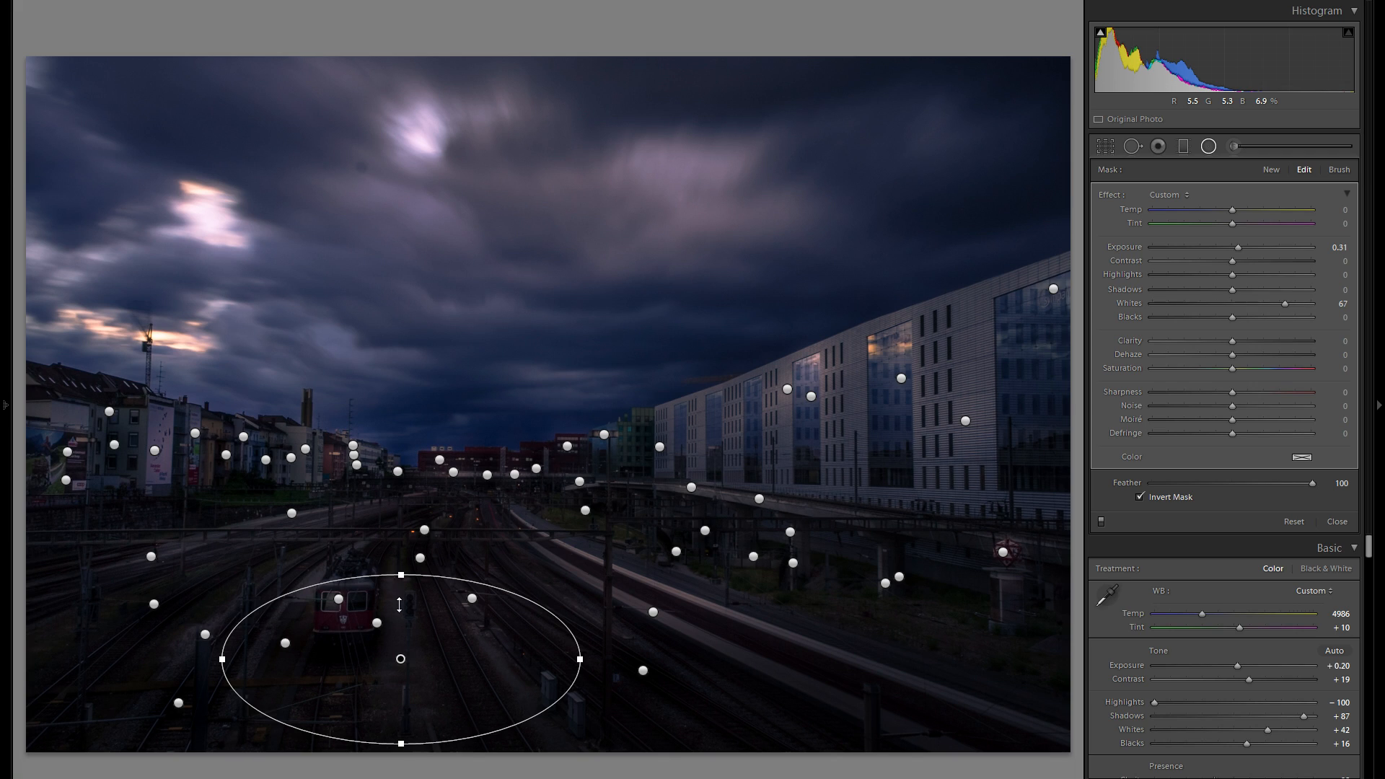
pyautogui.moveTo(399, 603); pyautogui.dragTo(399, 605)
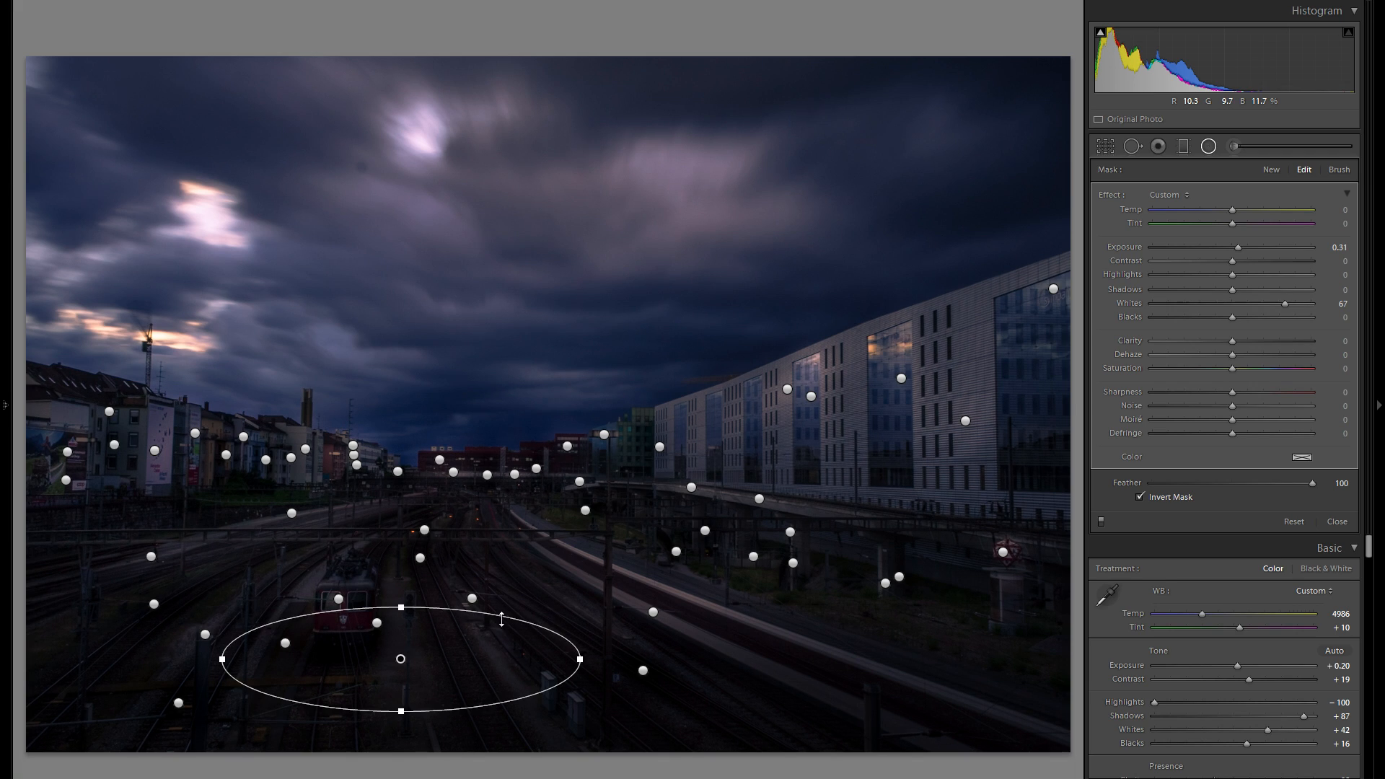
pyautogui.moveTo(387, 580); pyautogui.dragTo(383, 577)
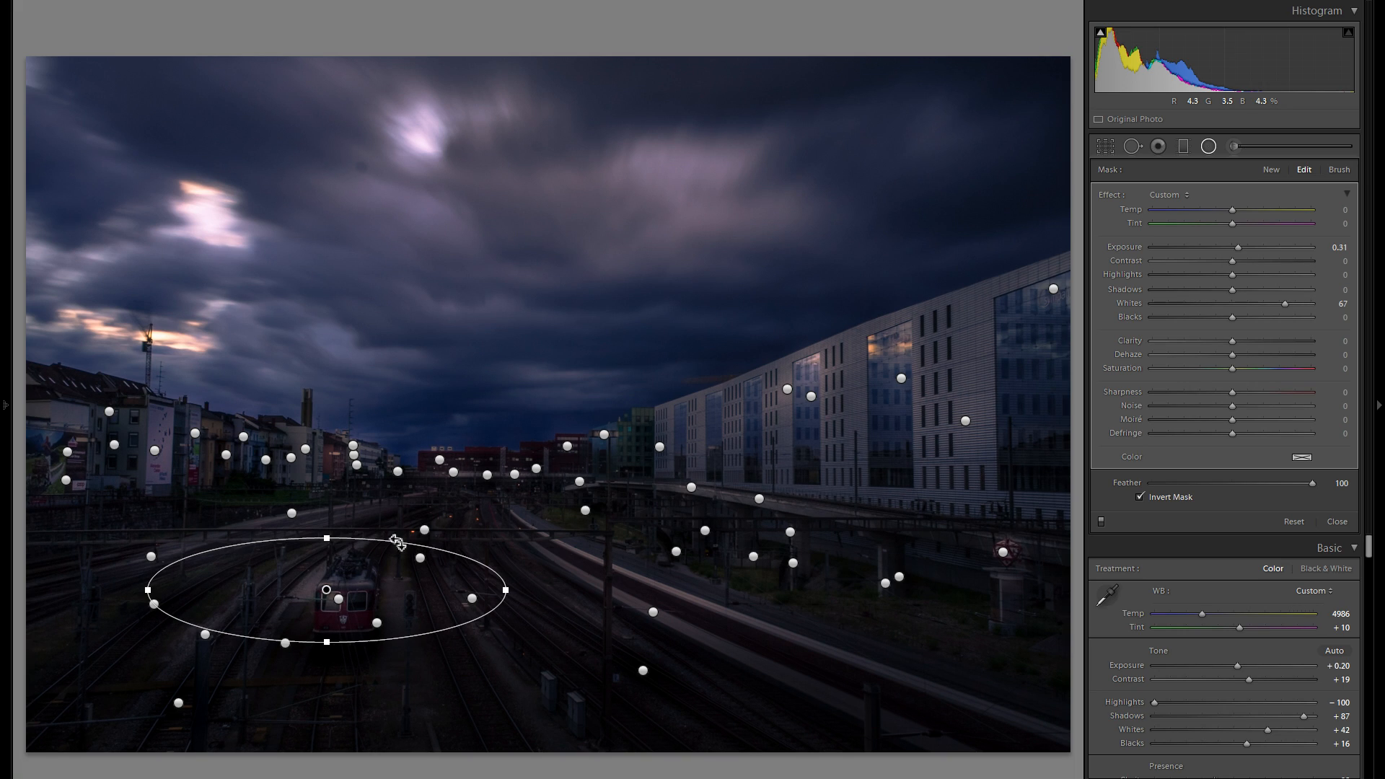
pyautogui.moveTo(406, 538); pyautogui.dragTo(405, 533)
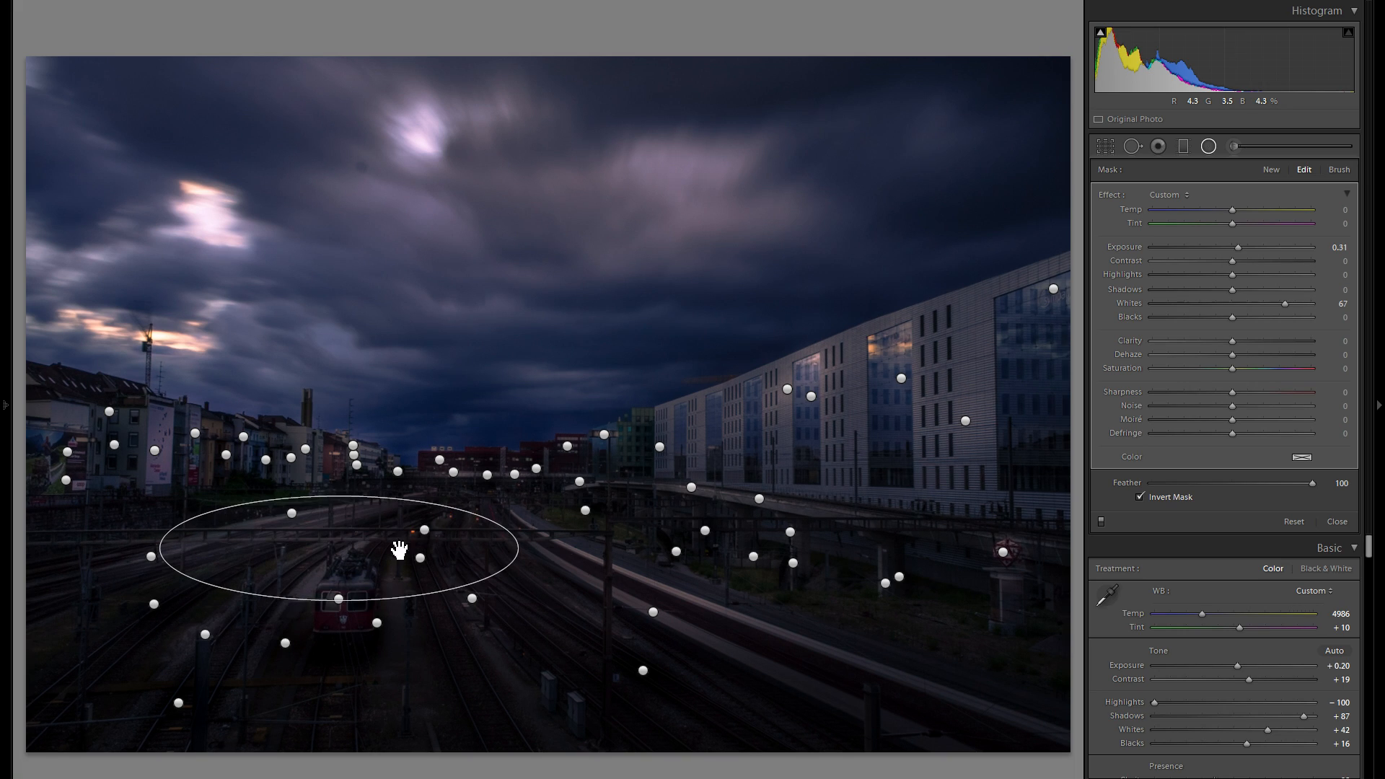
pyautogui.moveTo(402, 545); pyautogui.dragTo(401, 639)
# Duplicate the flattened ellipse over the locomotive to strengthen the brightening there.
pyautogui.rightClick(396, 632)
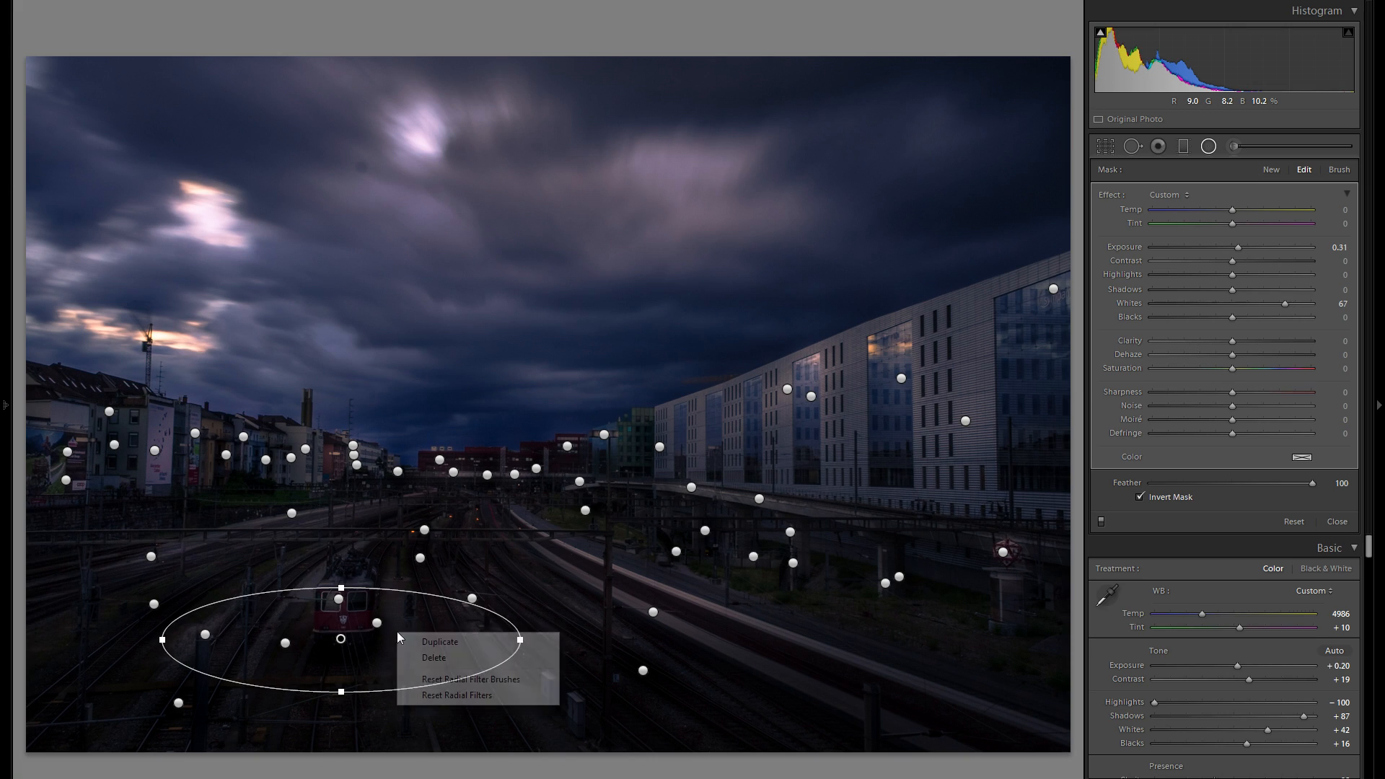
pyautogui.click(432, 642)
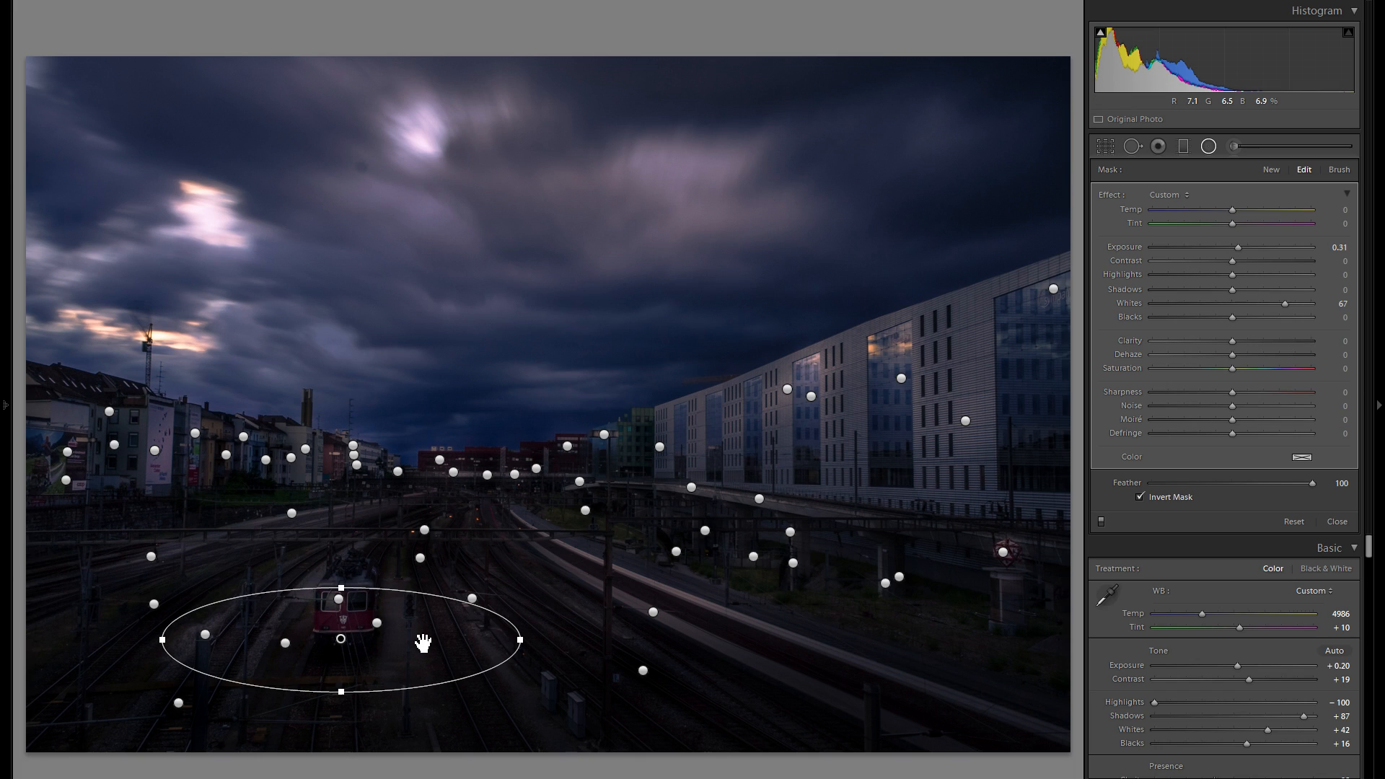
# Duplicate the flat ellipse onto the distant tracks below the red buildings and set its Exposure to 0.27 and Whites to 32.
pyautogui.moveTo(540, 492)
pyautogui.mouseDown()
pyautogui.moveTo(564, 457)
pyautogui.moveTo(631, 589)
pyautogui.moveTo(570, 465)
pyautogui.moveTo(565, 495)
pyautogui.mouseUp()
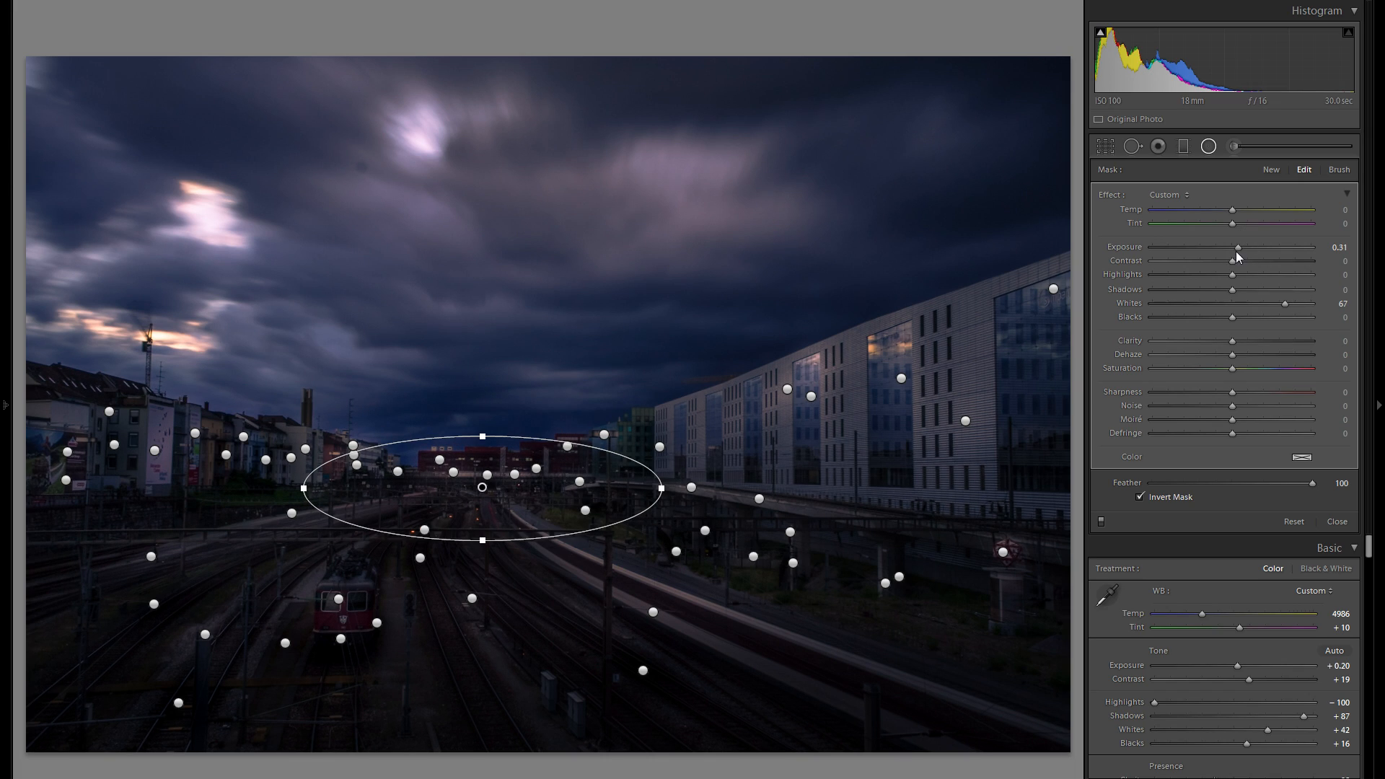
pyautogui.moveTo(1238, 250); pyautogui.dragTo(1237, 249)
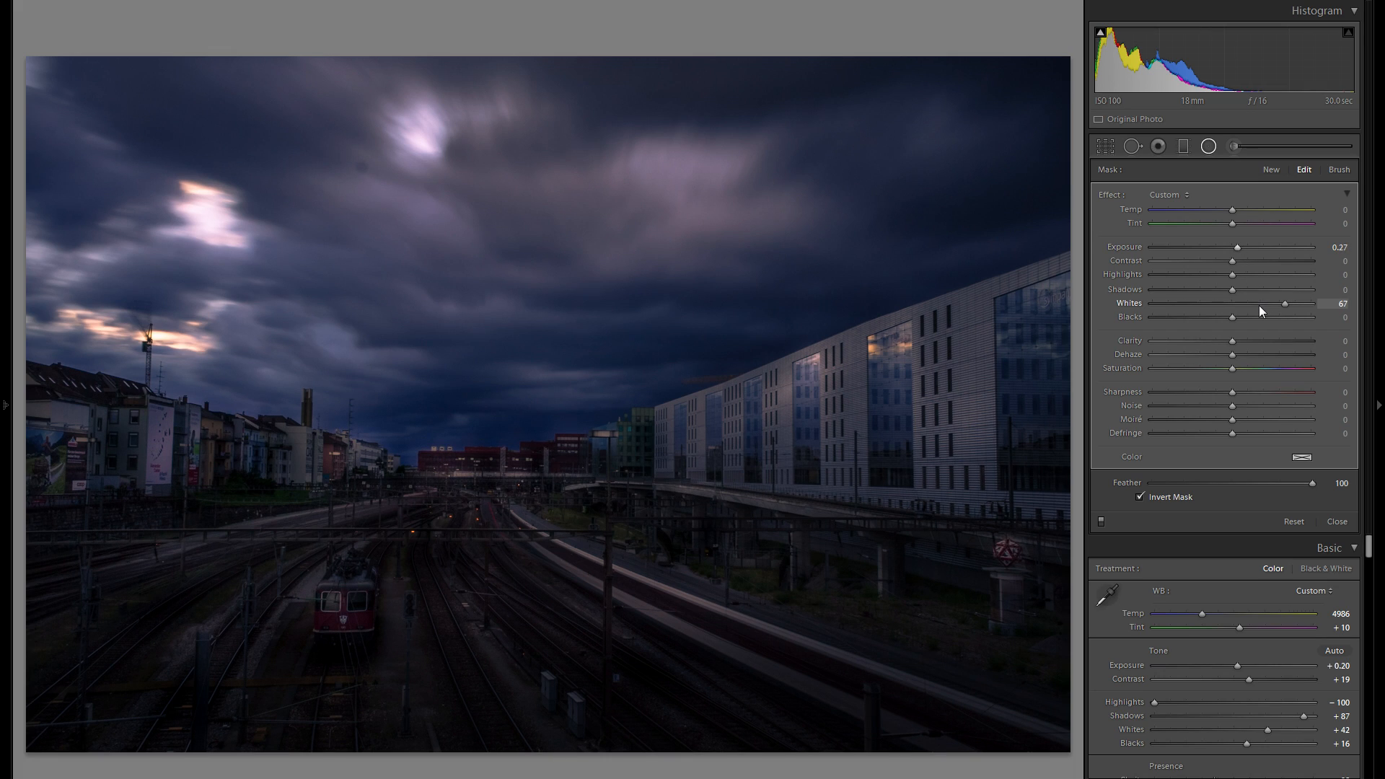
pyautogui.moveTo(1258, 305); pyautogui.dragTo(1257, 306)
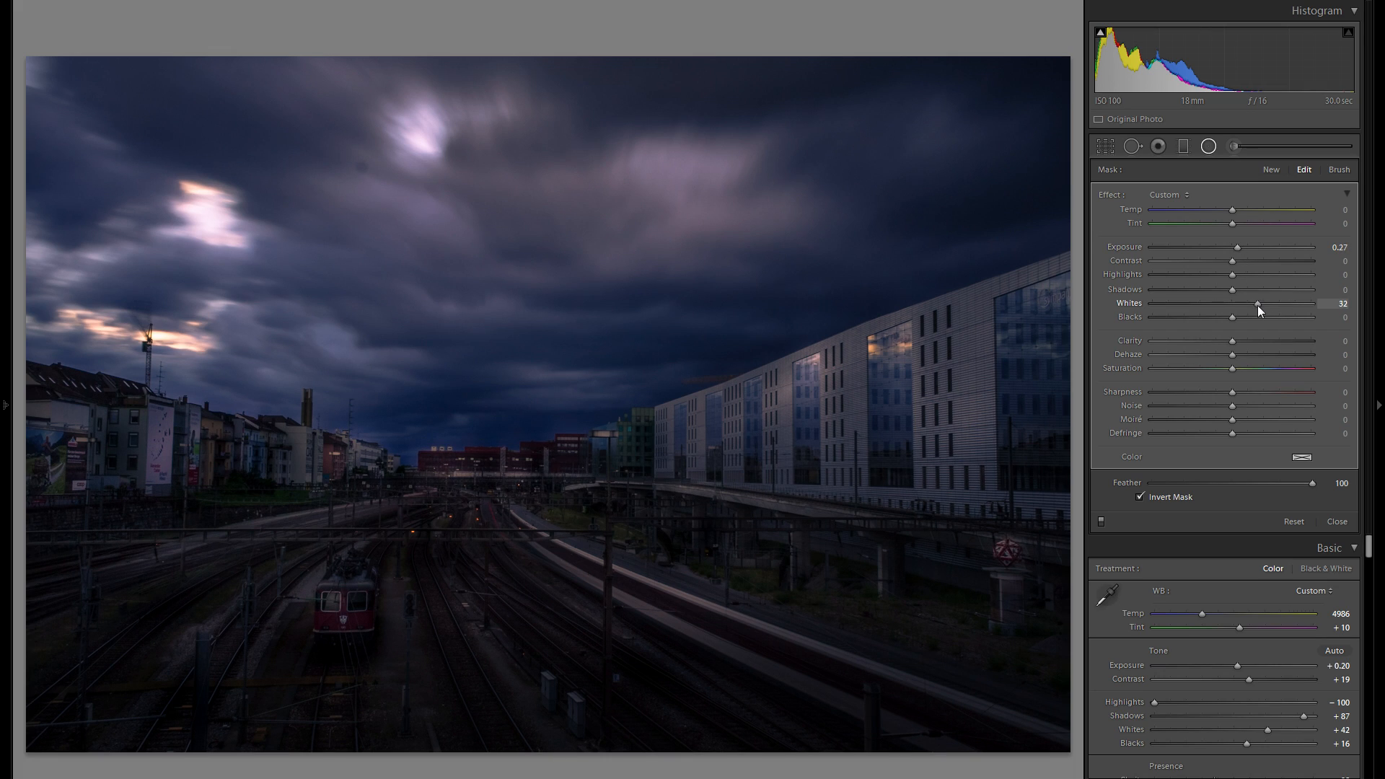
# Duplicate the narrow darkening filter on the distant tracks, widen the copy and place it over the near end of the red-and-white streak.
pyautogui.rightClick(493, 479)
pyautogui.click(489, 492)
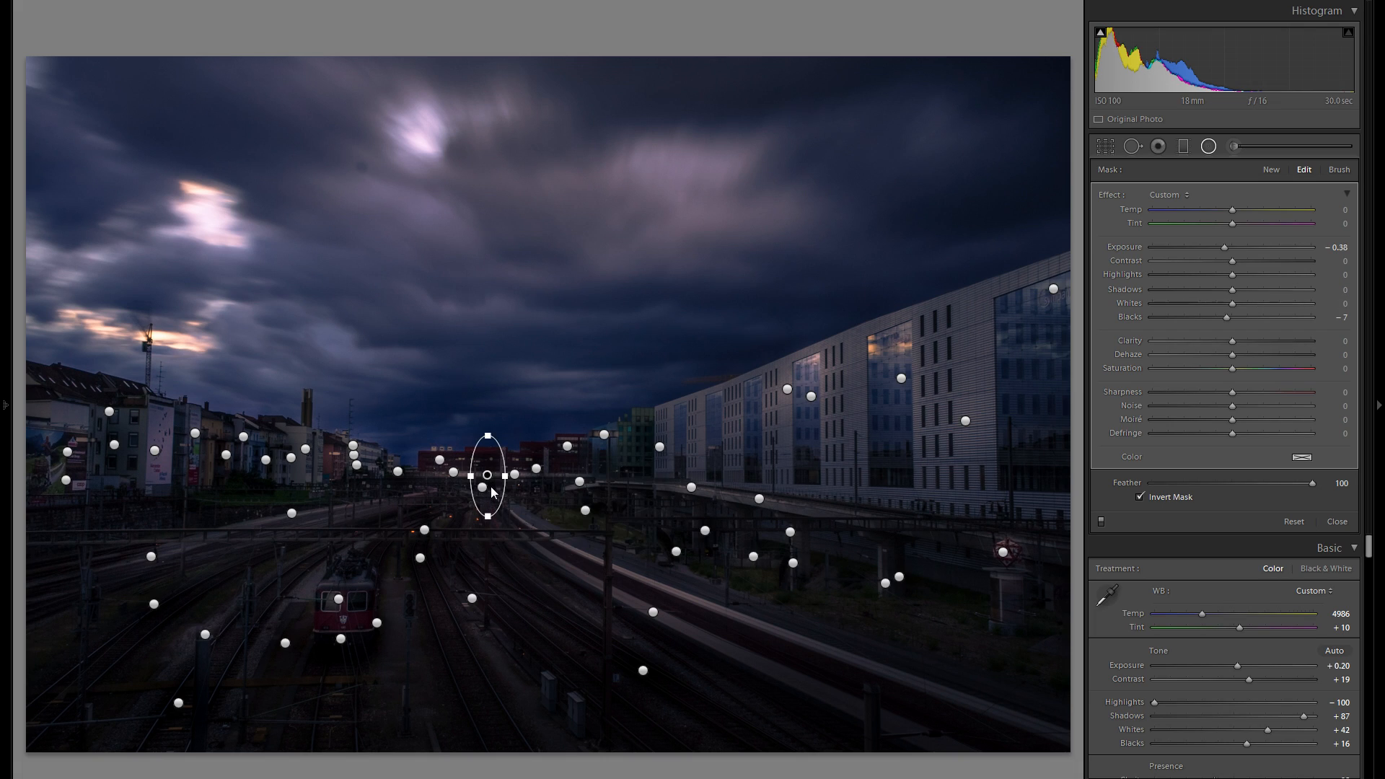
pyautogui.moveTo(493, 493); pyautogui.dragTo(488, 666)
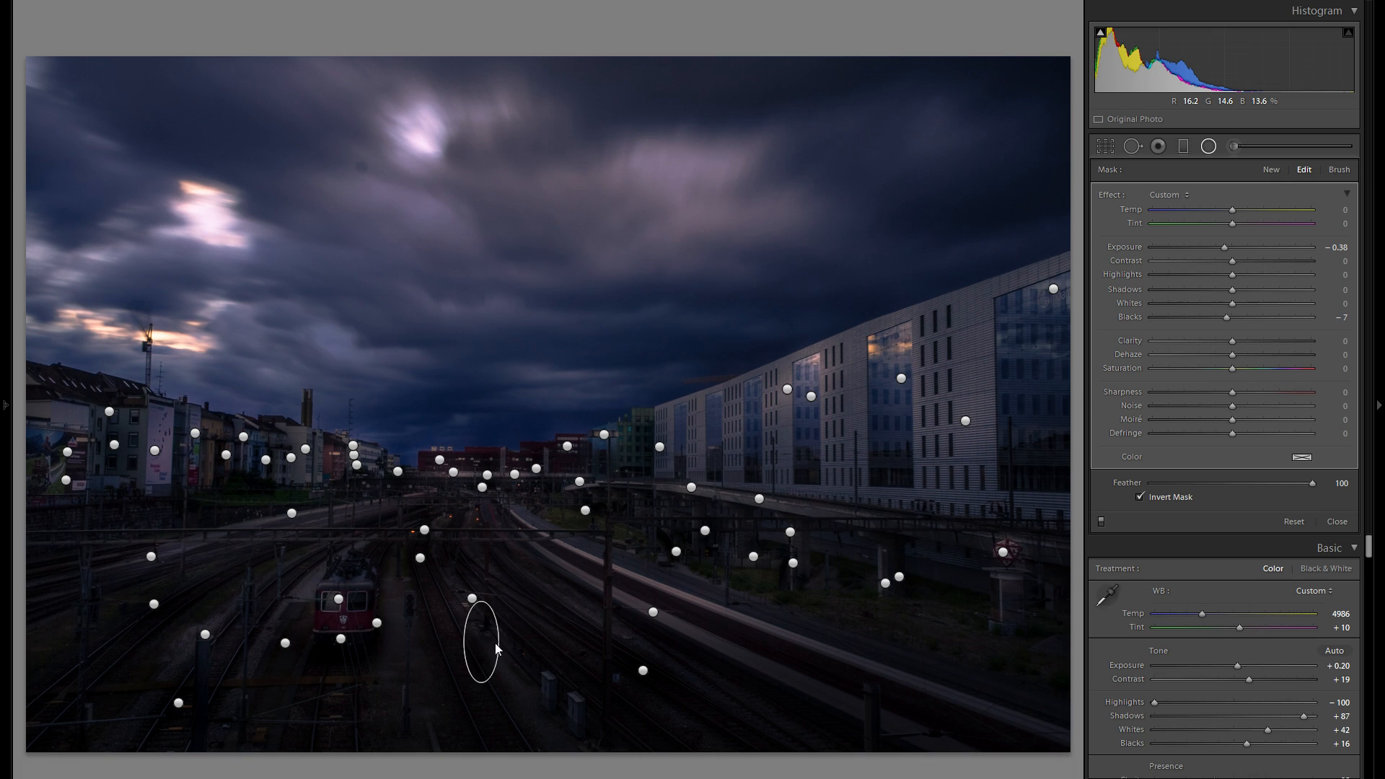
pyautogui.moveTo(498, 641); pyautogui.dragTo(624, 642)
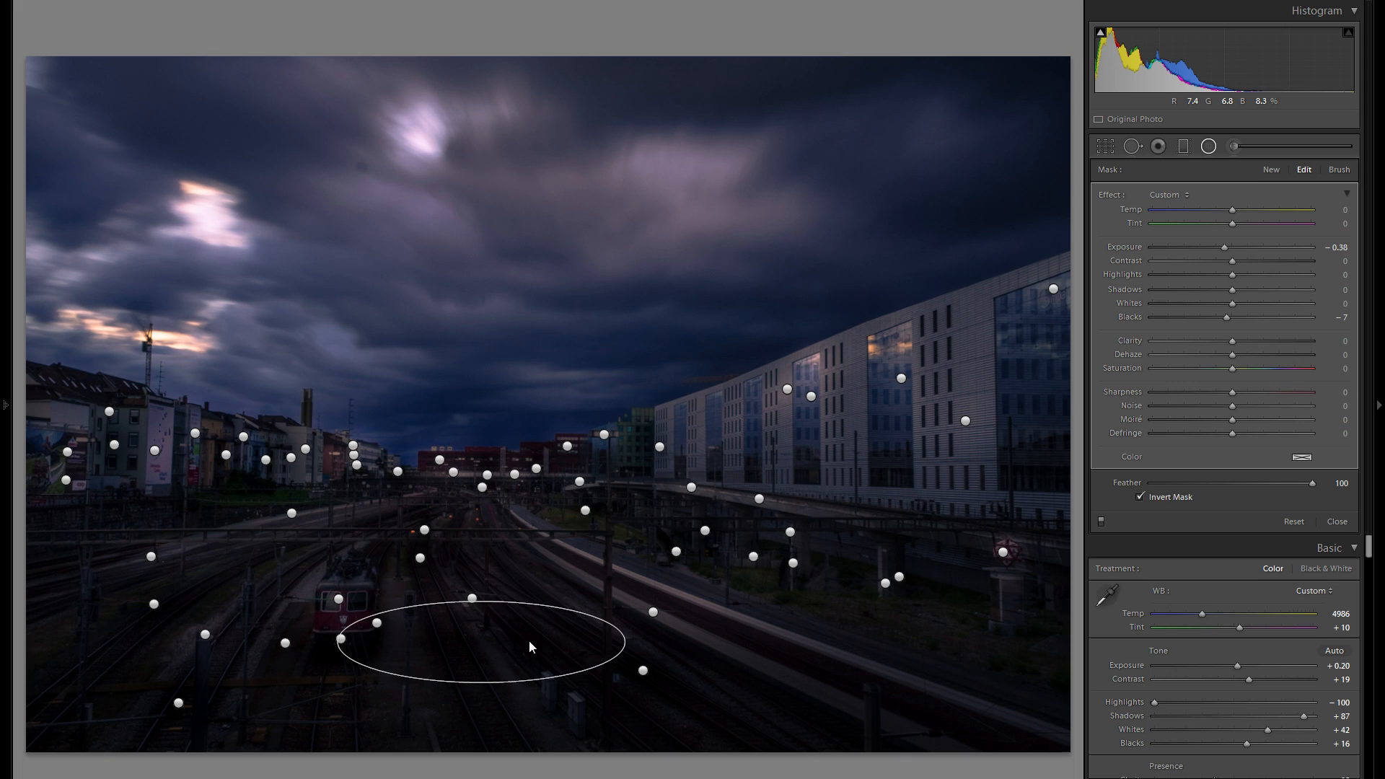
pyautogui.moveTo(856, 650)
pyautogui.mouseDown()
pyautogui.moveTo(896, 699)
pyautogui.moveTo(879, 658)
pyautogui.mouseUp()
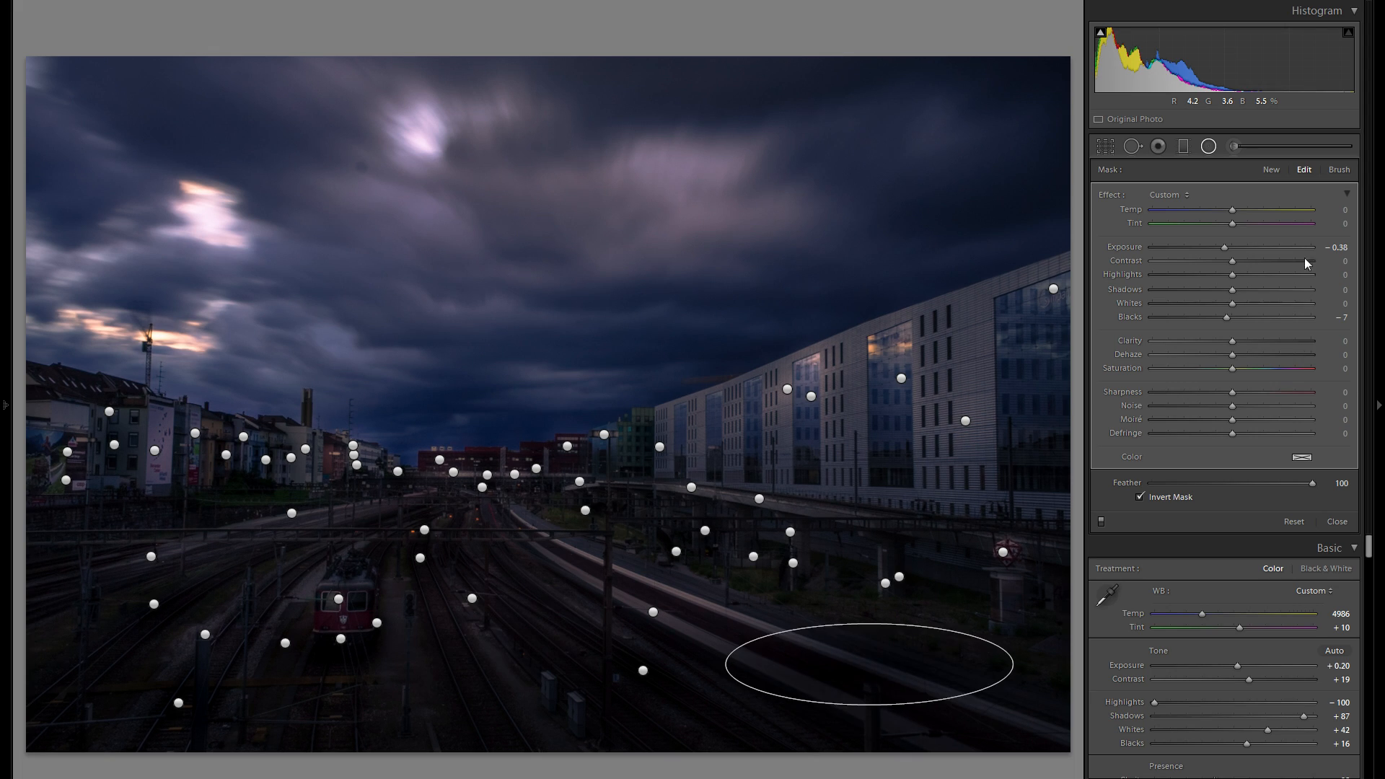
# Turn the widened copy into a brightening filter with Exposure 0.20, Whites 60 and Blacks 0.
pyautogui.click(1240, 248)
pyautogui.moveTo(1238, 247); pyautogui.dragTo(1235, 247)
pyautogui.doubleClick(1141, 319)
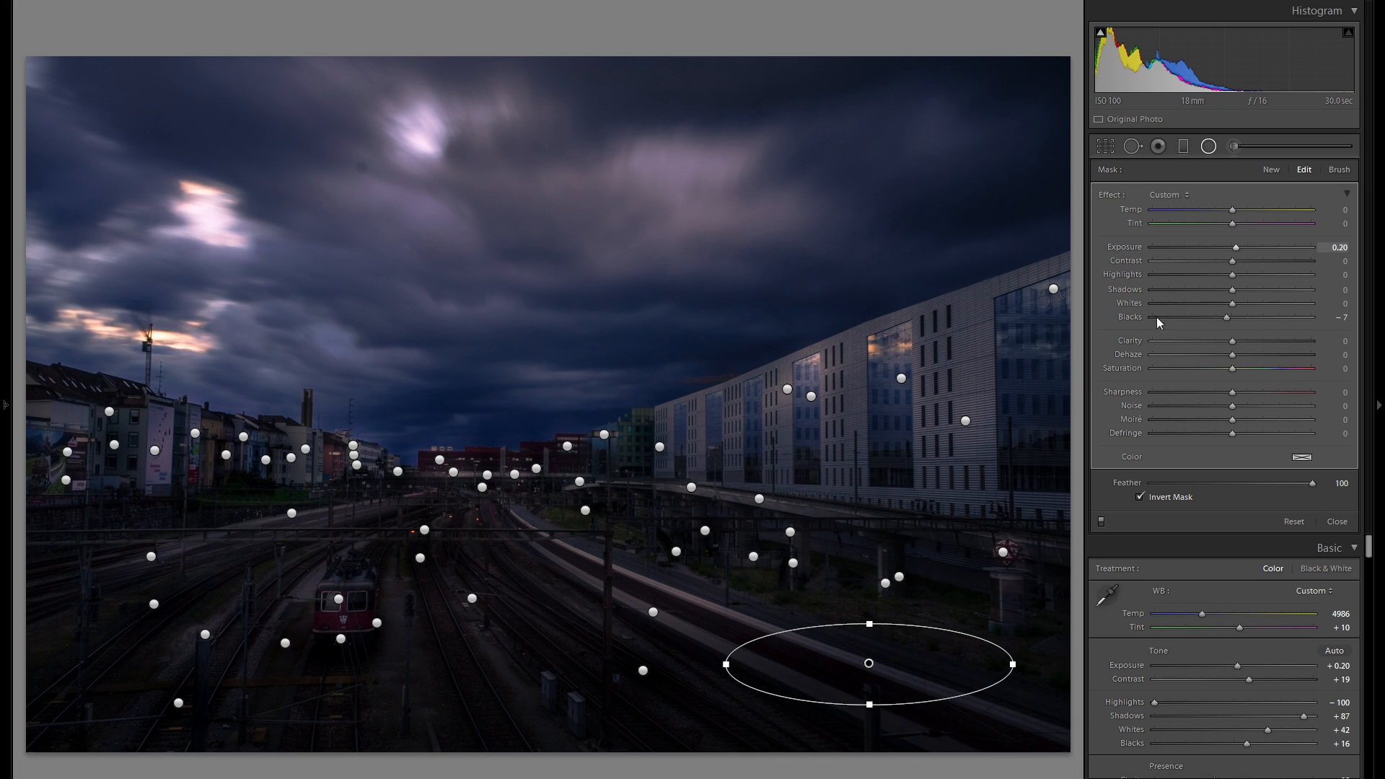
pyautogui.click(1279, 303)
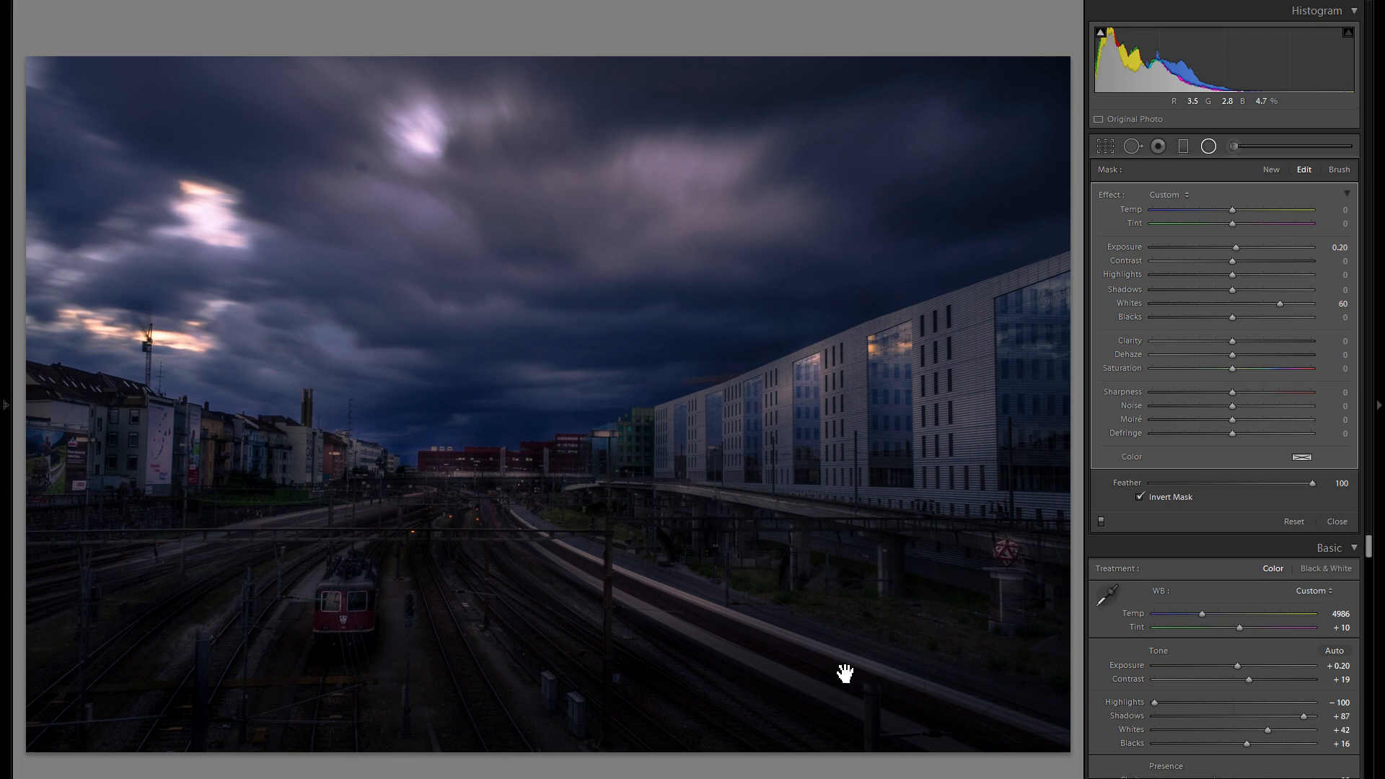
# Rotate the wide ellipse so that it runs along the diagonal of the red-and-white streak.
pyautogui.press('h')
pyautogui.moveTo(835, 634); pyautogui.dragTo(742, 618)
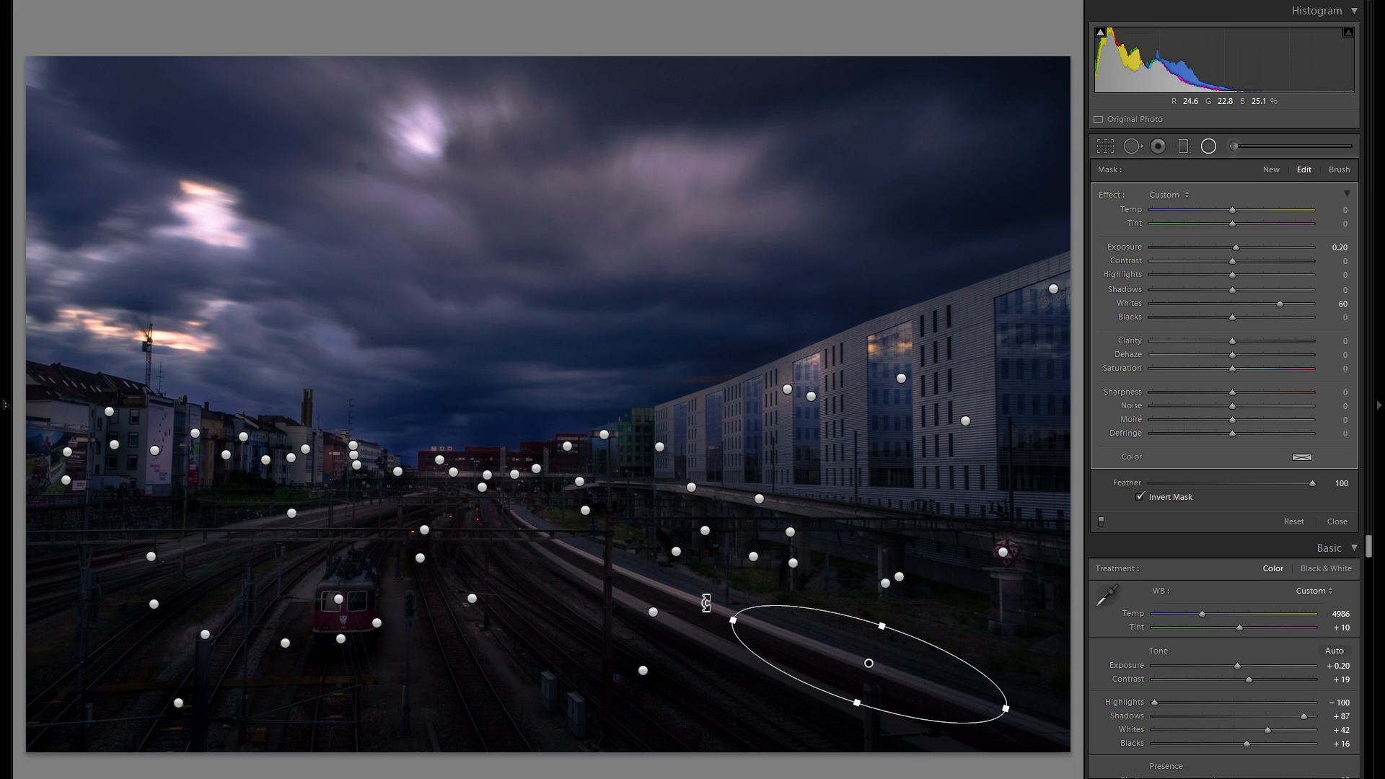
pyautogui.moveTo(706, 604); pyautogui.dragTo(704, 610)
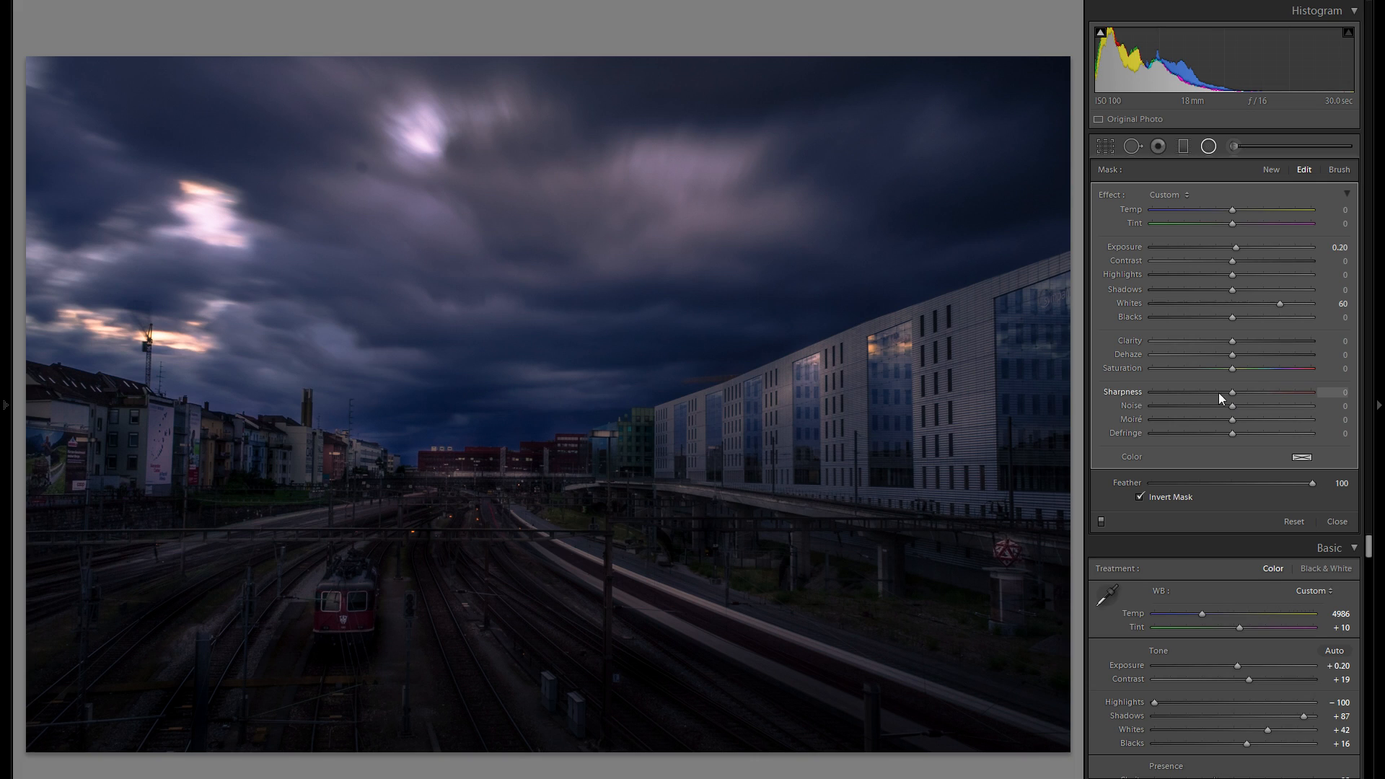
# Slightly lower the Exposure of the small flat radial filter on the distant green building.
pyautogui.click(606, 436)
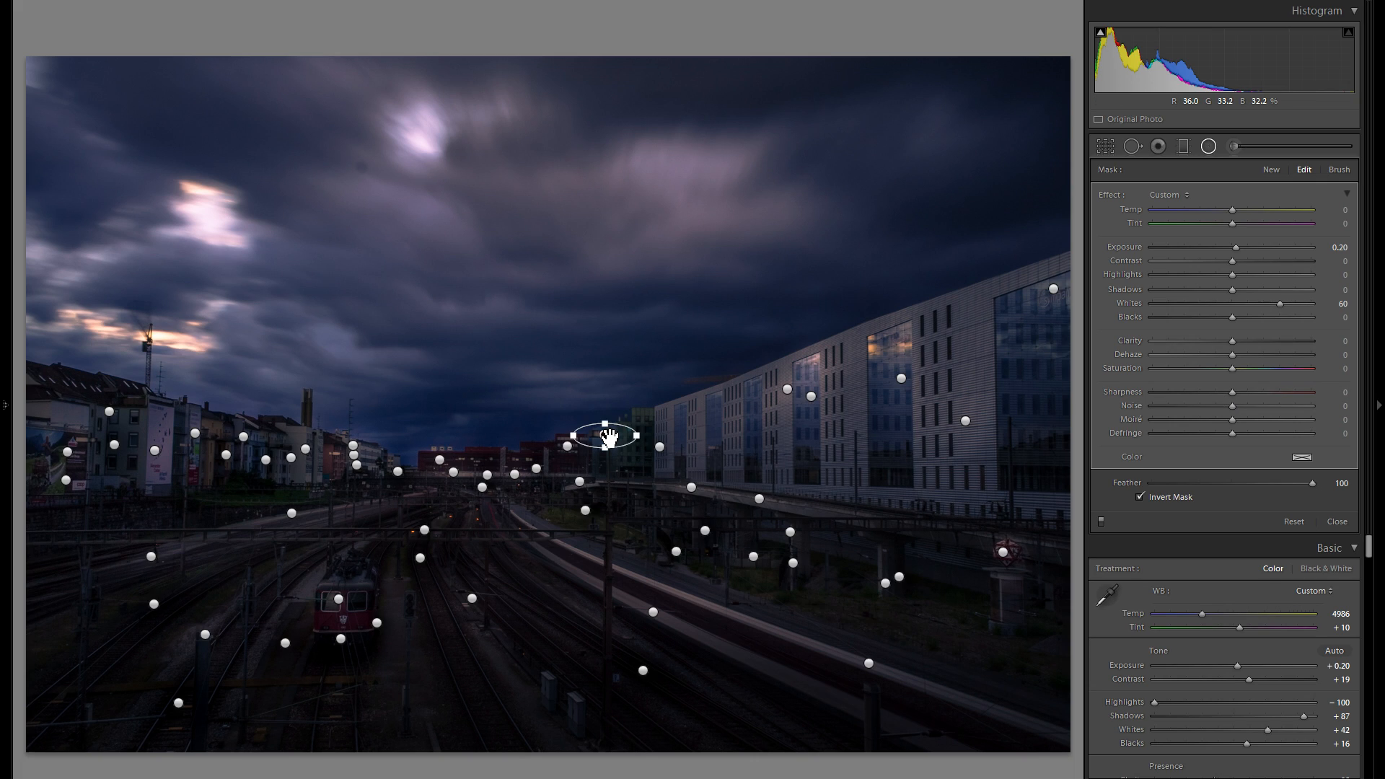
pyautogui.rightClick(605, 435)
pyautogui.press('Escape')
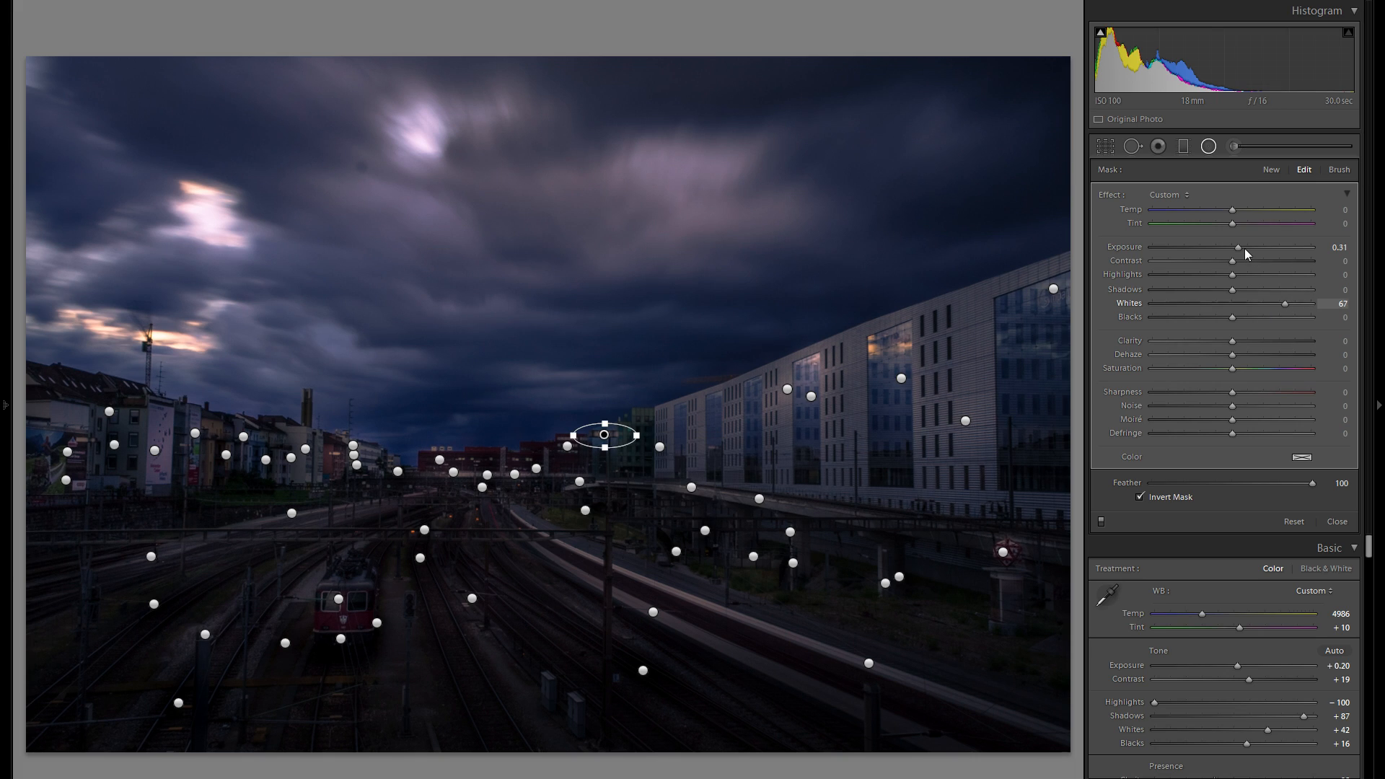
pyautogui.moveTo(1236, 247); pyautogui.dragTo(1233, 247)
# Set the radial filter around the locomotive's cab to Whites 30 and Exposure 0.20.
pyautogui.click(339, 599)
pyautogui.click(1265, 303)
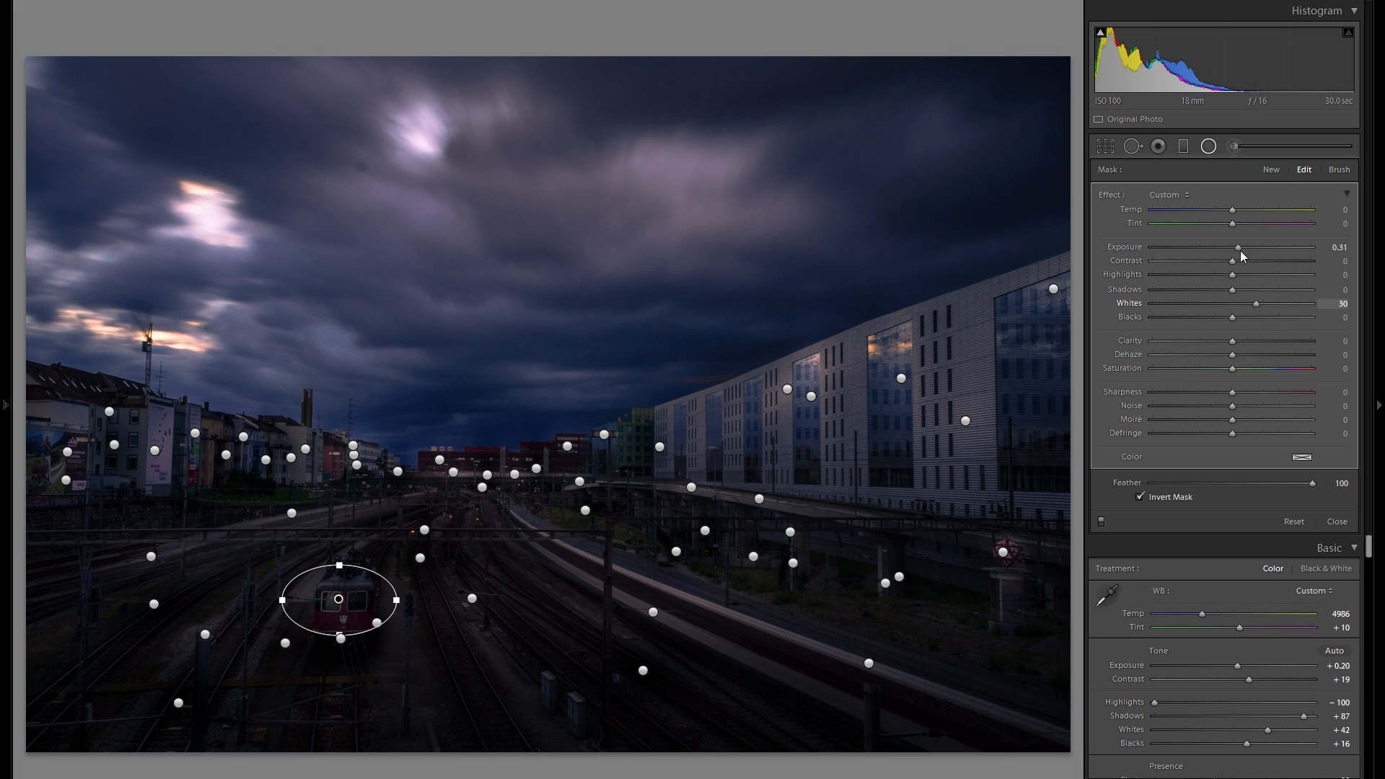
pyautogui.moveTo(1238, 249); pyautogui.dragTo(1236, 248)
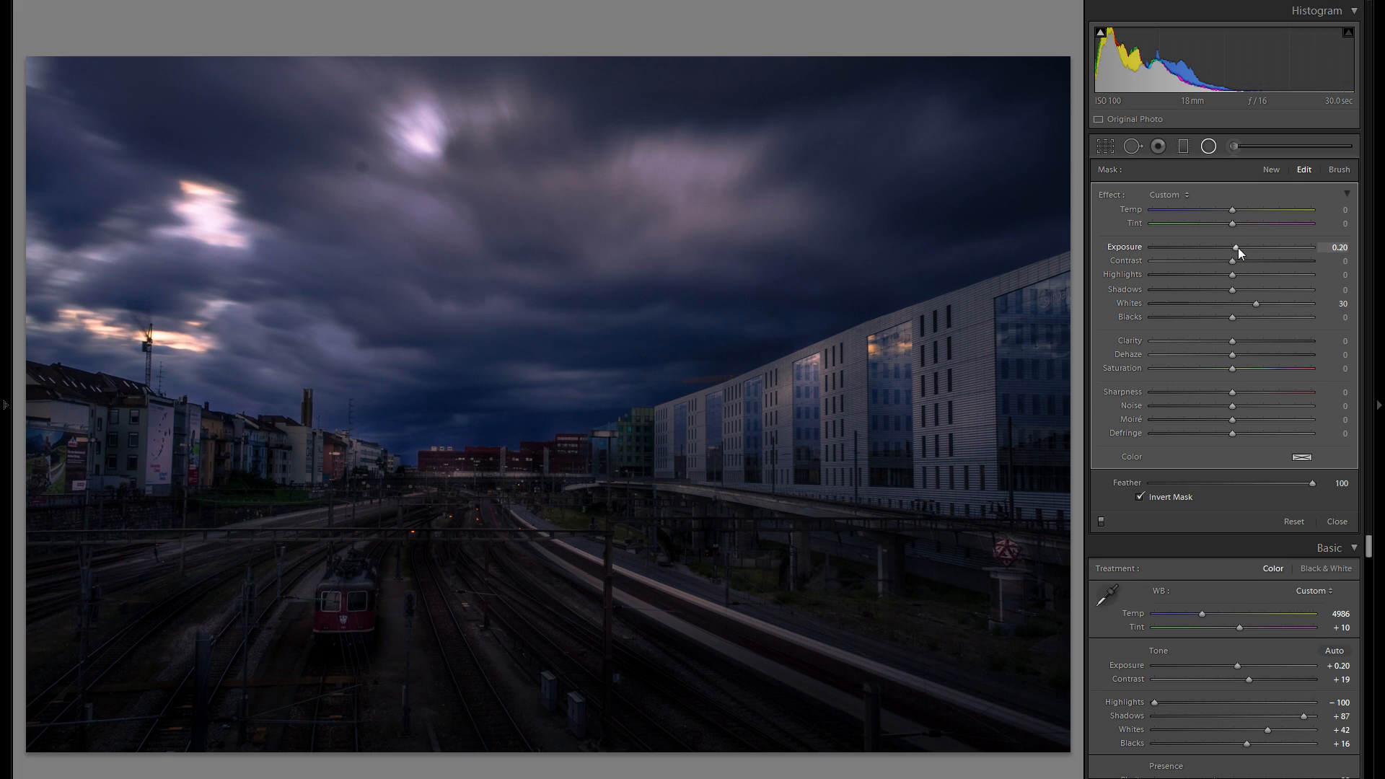
# Add a new wide radial filter over the bright pinkish clouds in the upper sky with Exposure 0.00 and Whites 25.
pyautogui.click(1273, 167)
pyautogui.moveTo(730, 248); pyautogui.dragTo(834, 325)
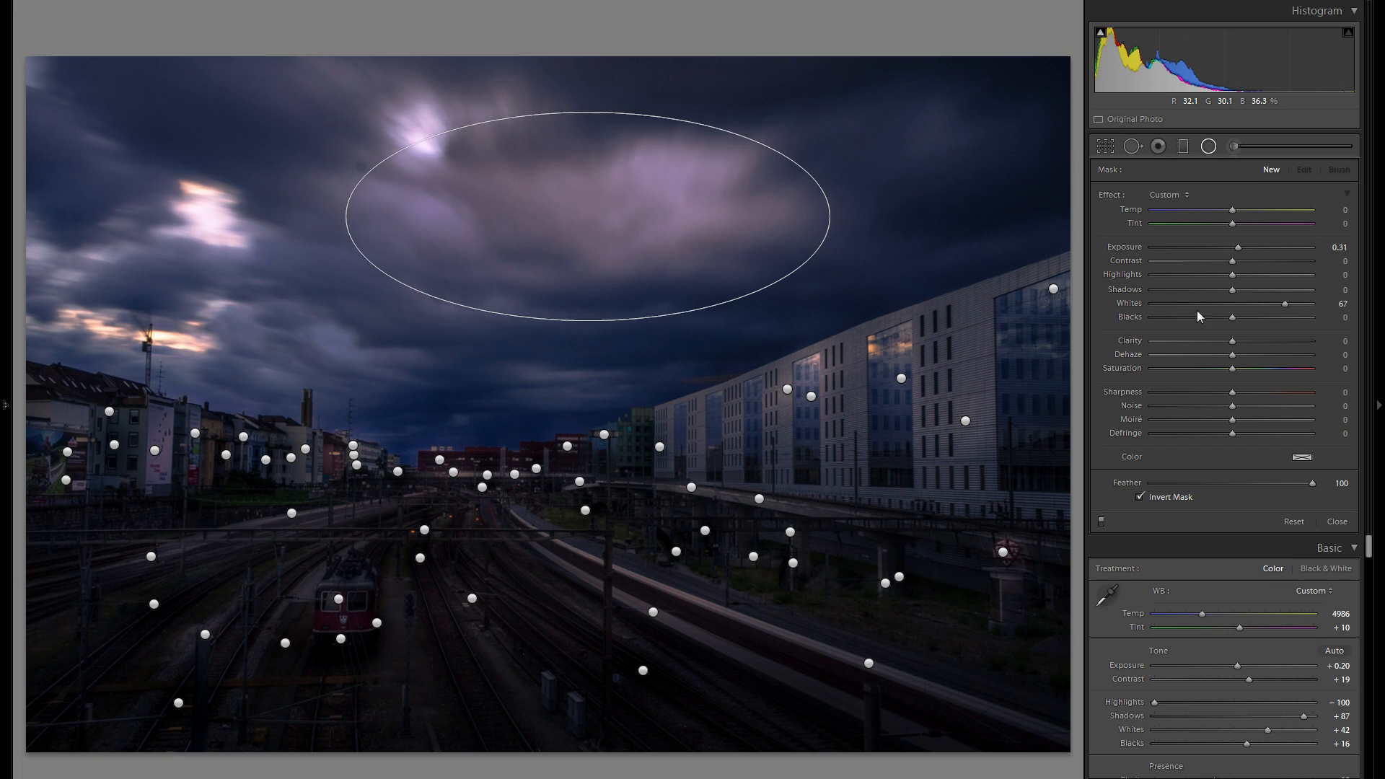
pyautogui.doubleClick(1125, 249)
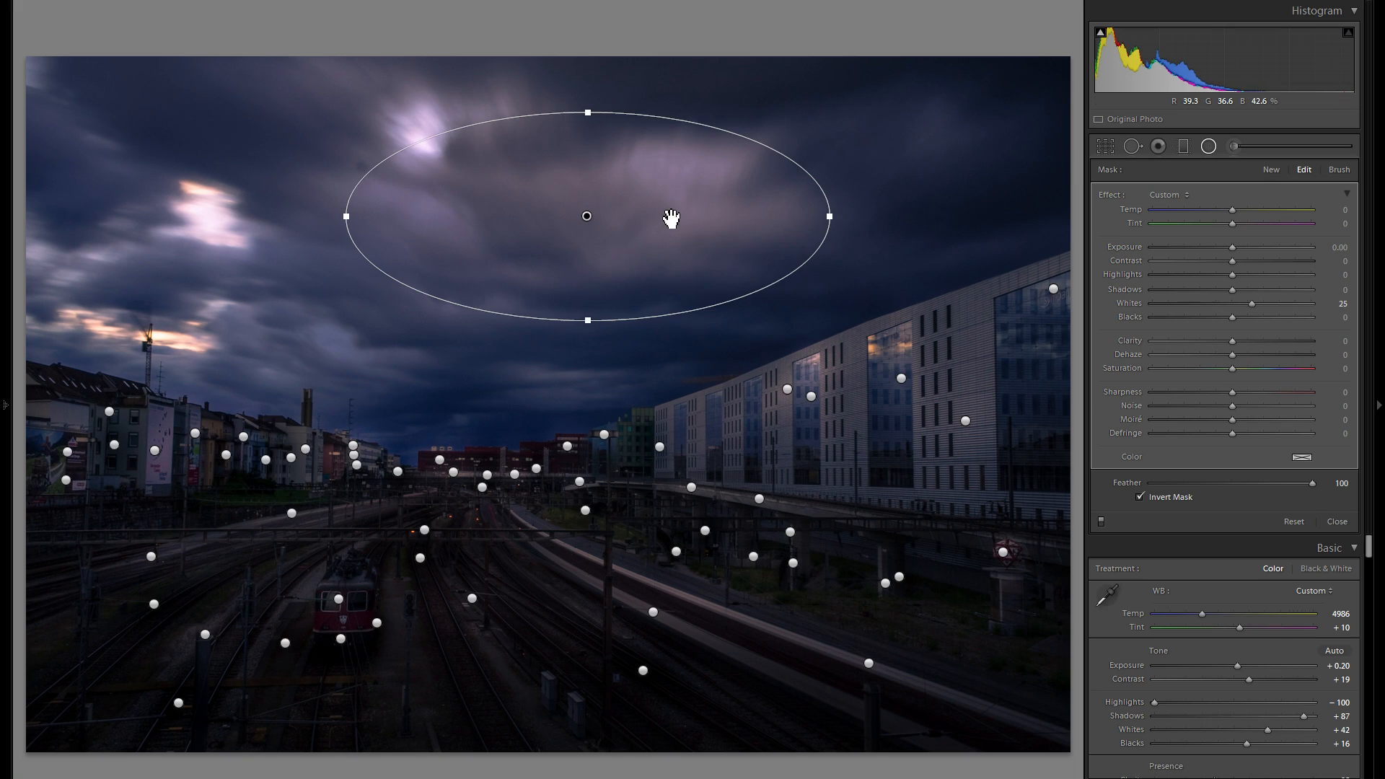
# Duplicate the cloud filter onto the sky above the horizon and again onto the clouds around the crane.
pyautogui.rightClick(670, 218)
pyautogui.press('Escape')
pyautogui.moveTo(614, 385); pyautogui.dragTo(618, 390)
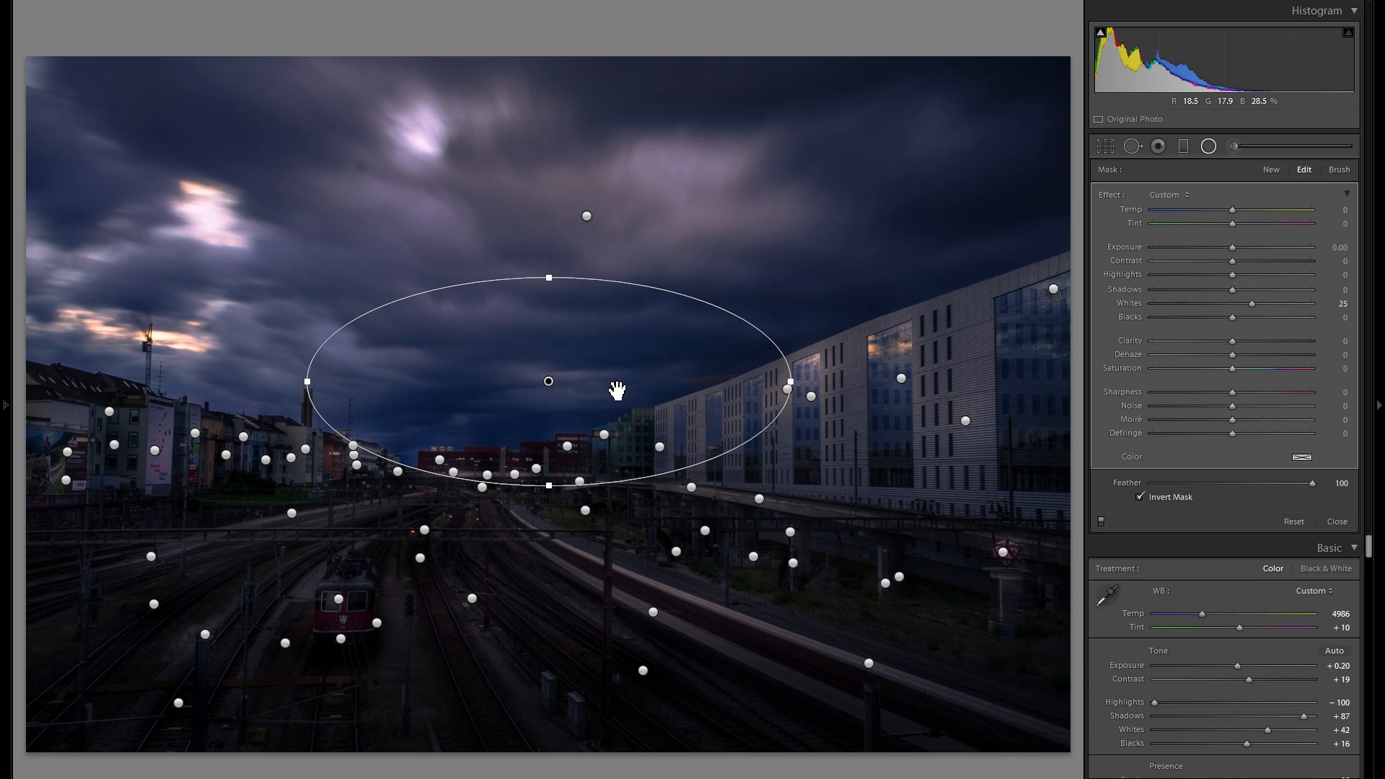
pyautogui.rightClick(655, 393)
pyautogui.click(696, 401)
pyautogui.moveTo(322, 293); pyautogui.dragTo(351, 345)
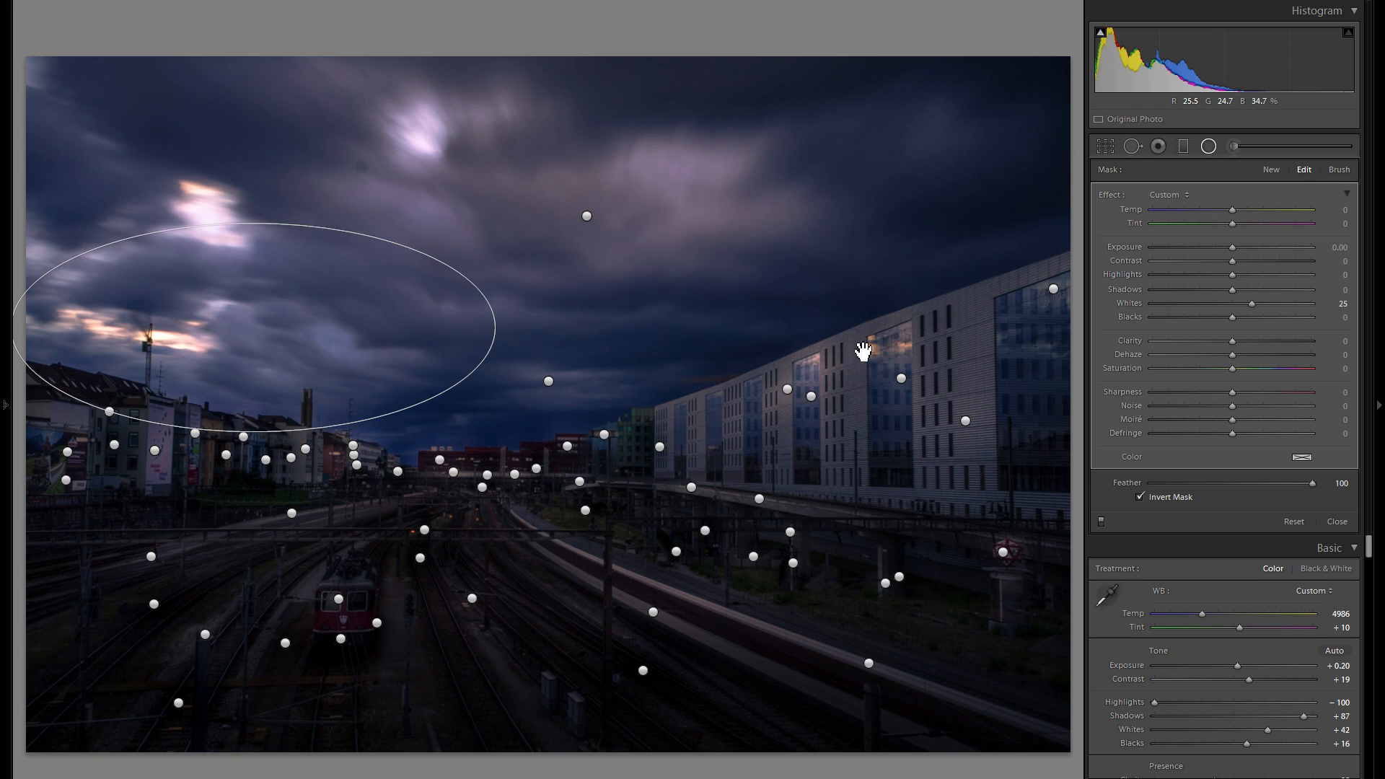
# Add a new wide radial filter over the viaduct and the large building's far end, and a narrow one beside the locomotive.
pyautogui.click(1209, 146)
pyautogui.click(1210, 147)
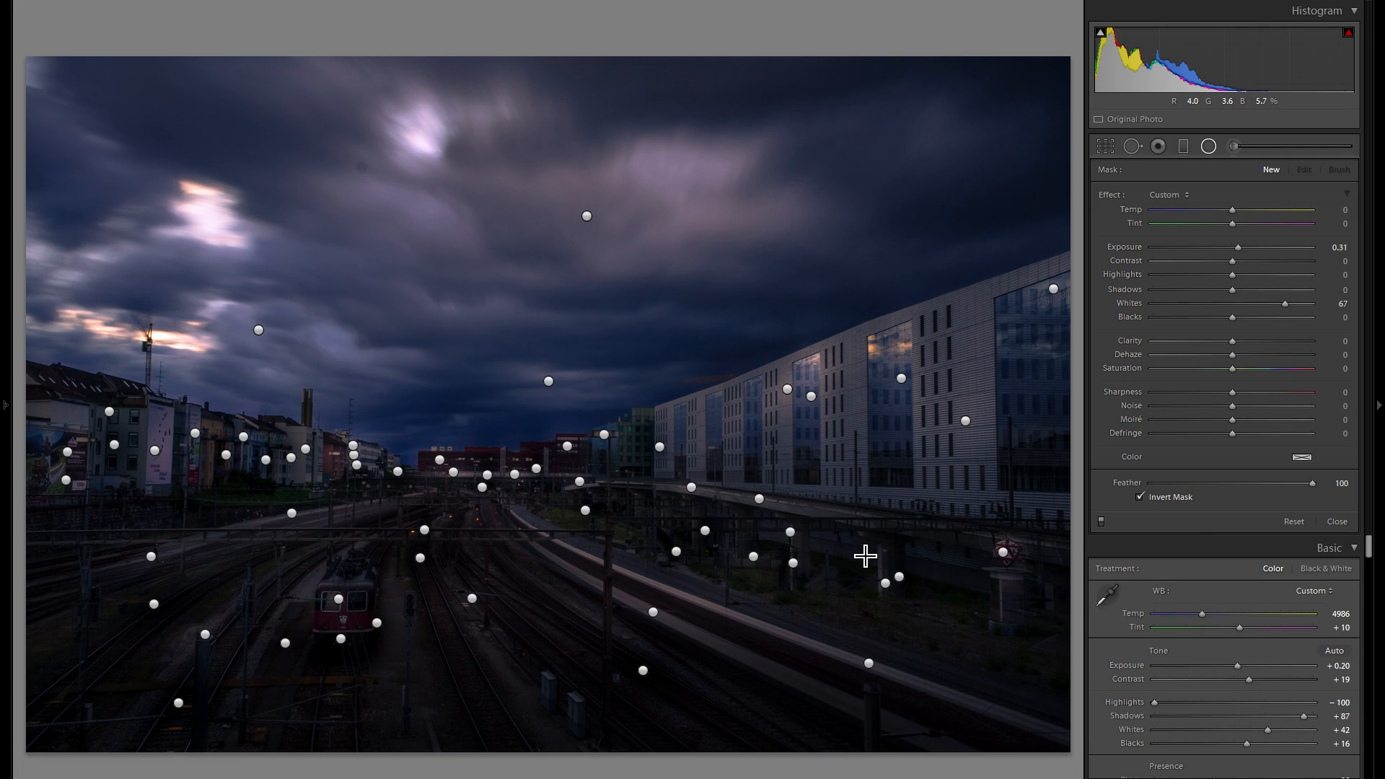
pyautogui.moveTo(865, 556); pyautogui.dragTo(872, 568)
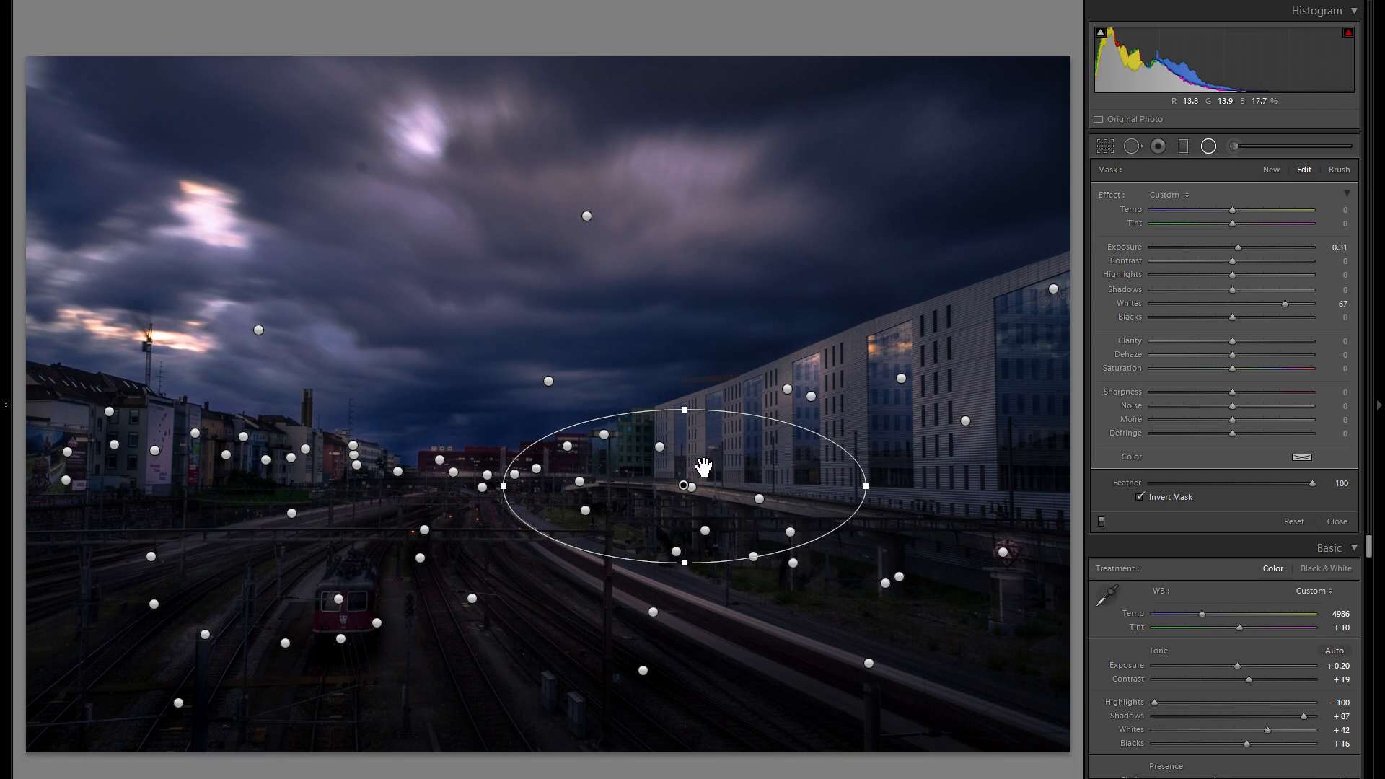
pyautogui.moveTo(784, 439); pyautogui.dragTo(745, 452)
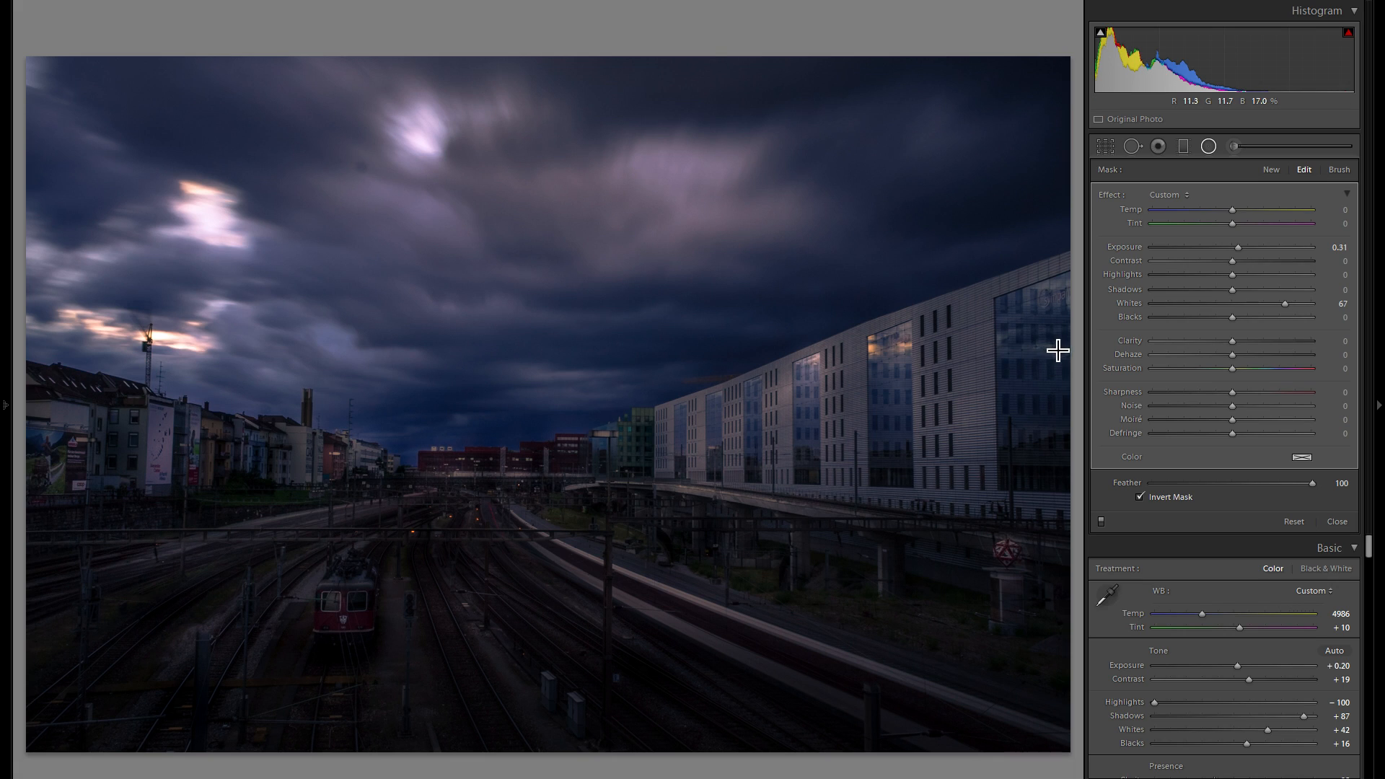
pyautogui.press('h')
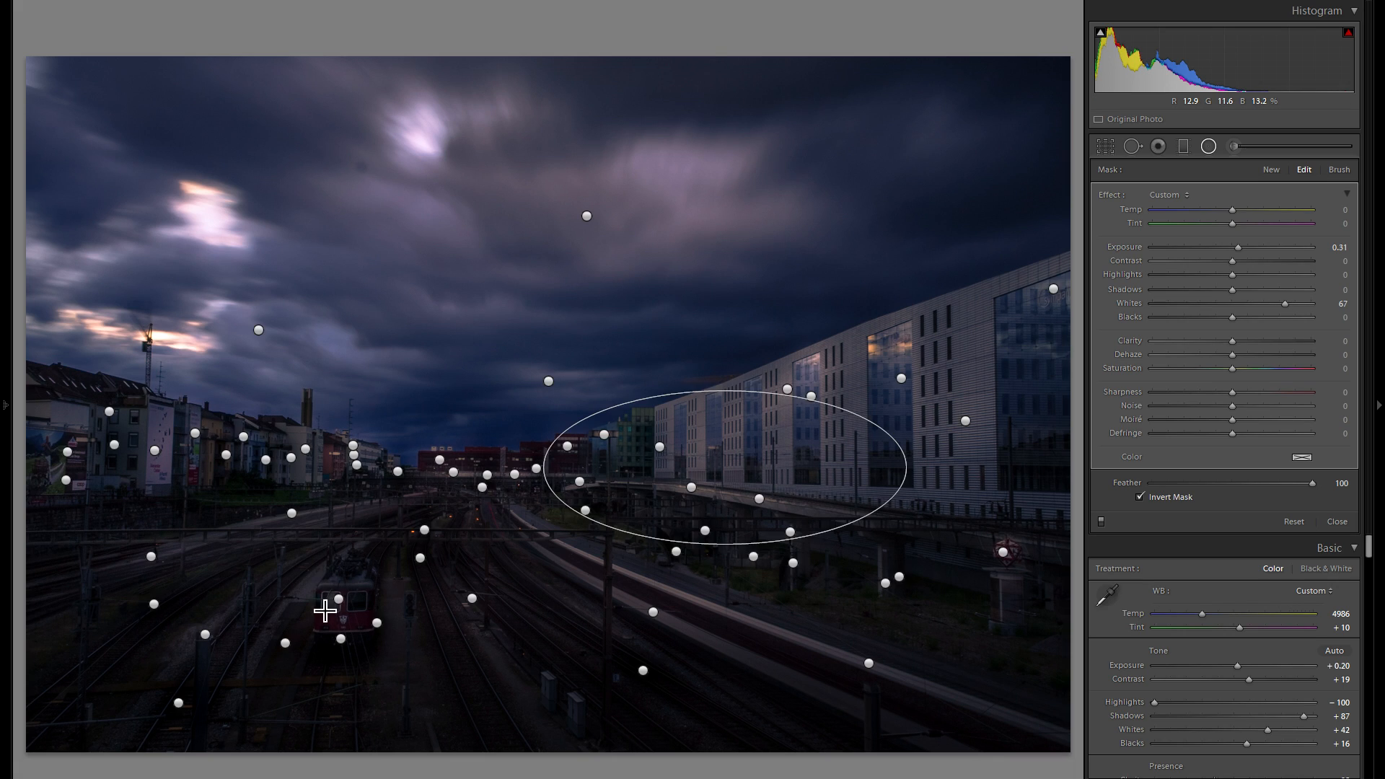
pyautogui.moveTo(308, 570); pyautogui.dragTo(329, 627)
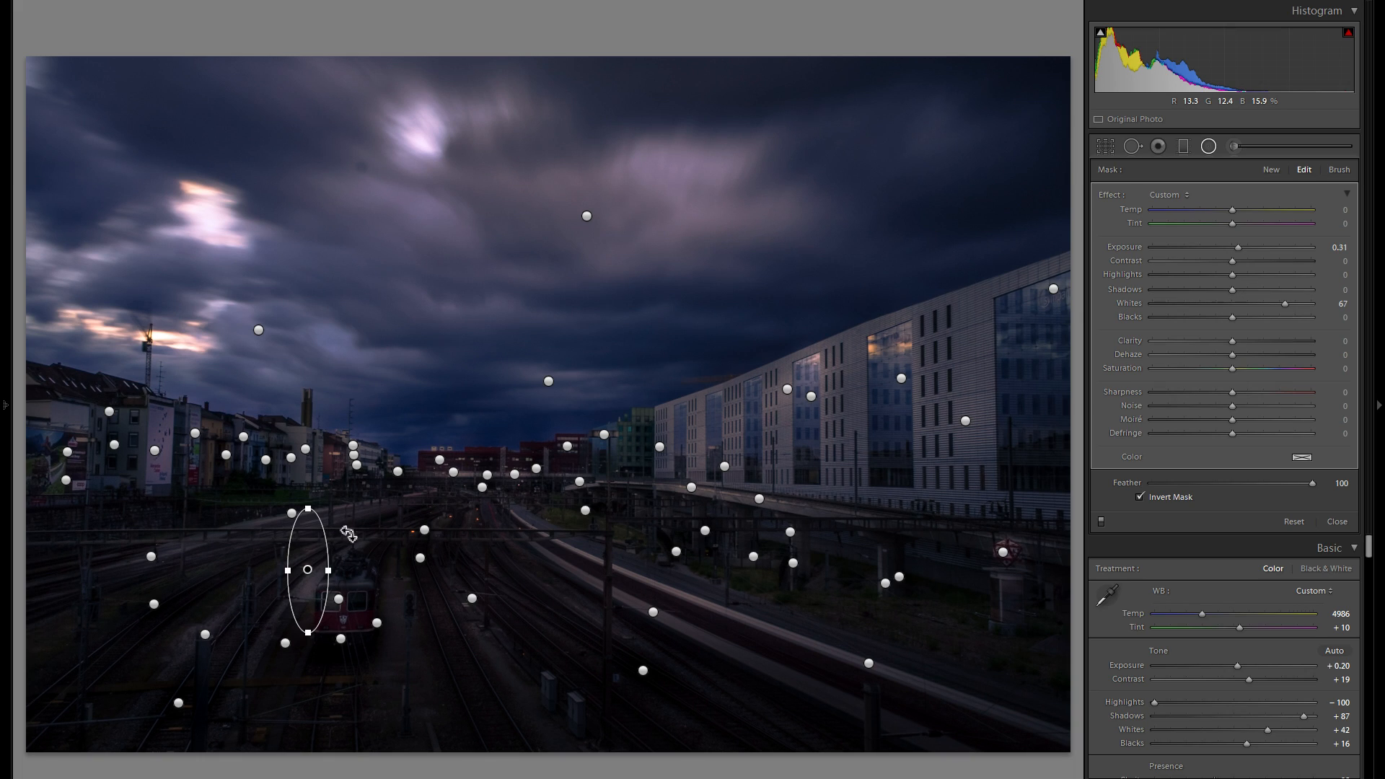
pyautogui.moveTo(352, 533); pyautogui.dragTo(354, 535)
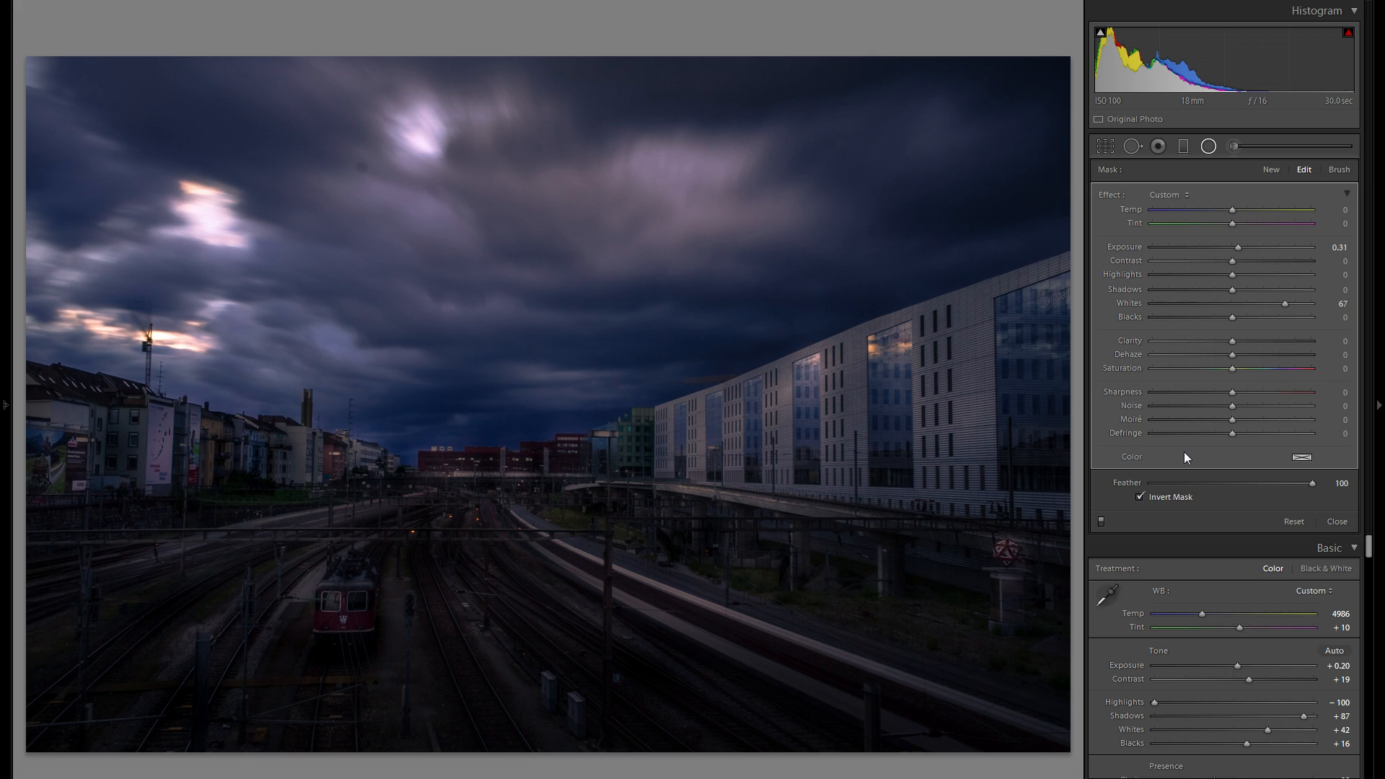
# Compare the photo with and without all radial filters to judge their combined effect.
pyautogui.click(1101, 520)
pyautogui.click(1102, 520)
pyautogui.click(1102, 519)
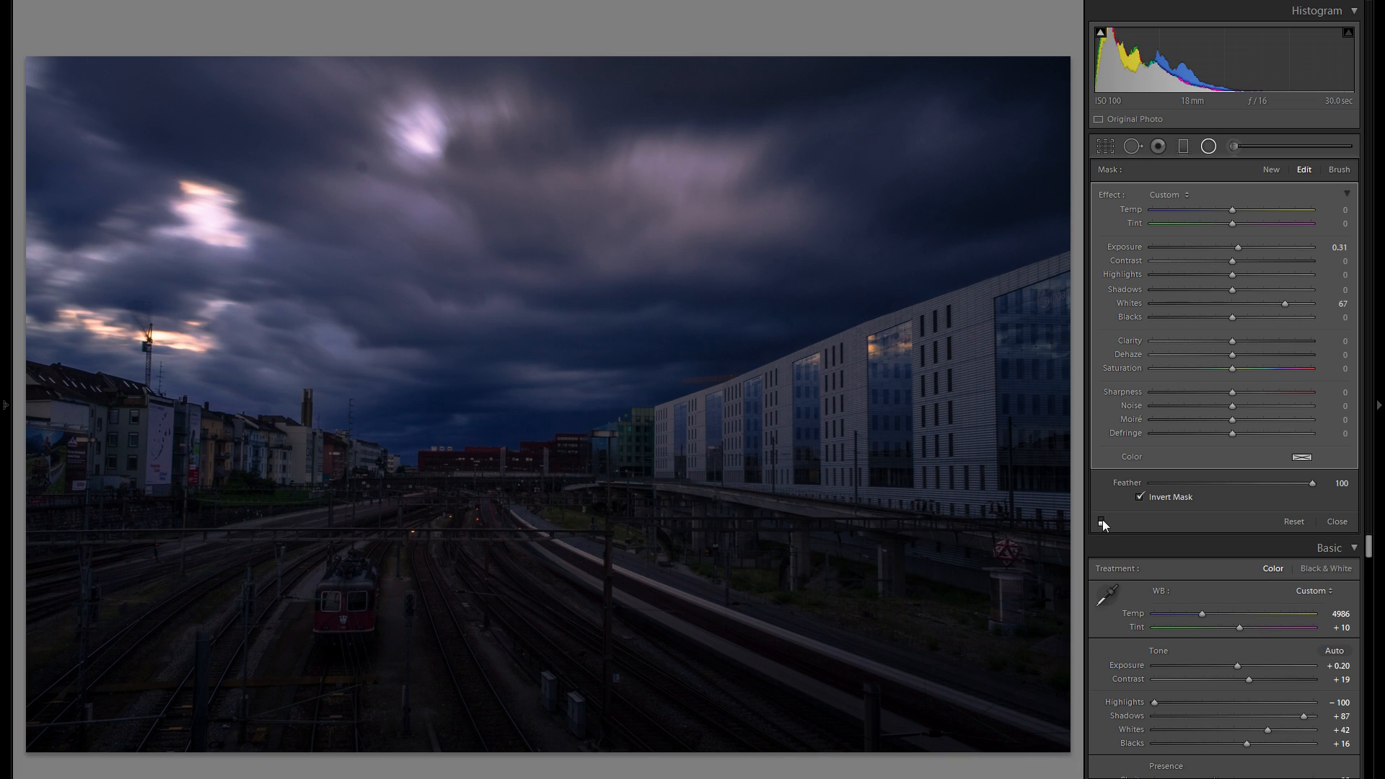
pyautogui.click(1101, 519)
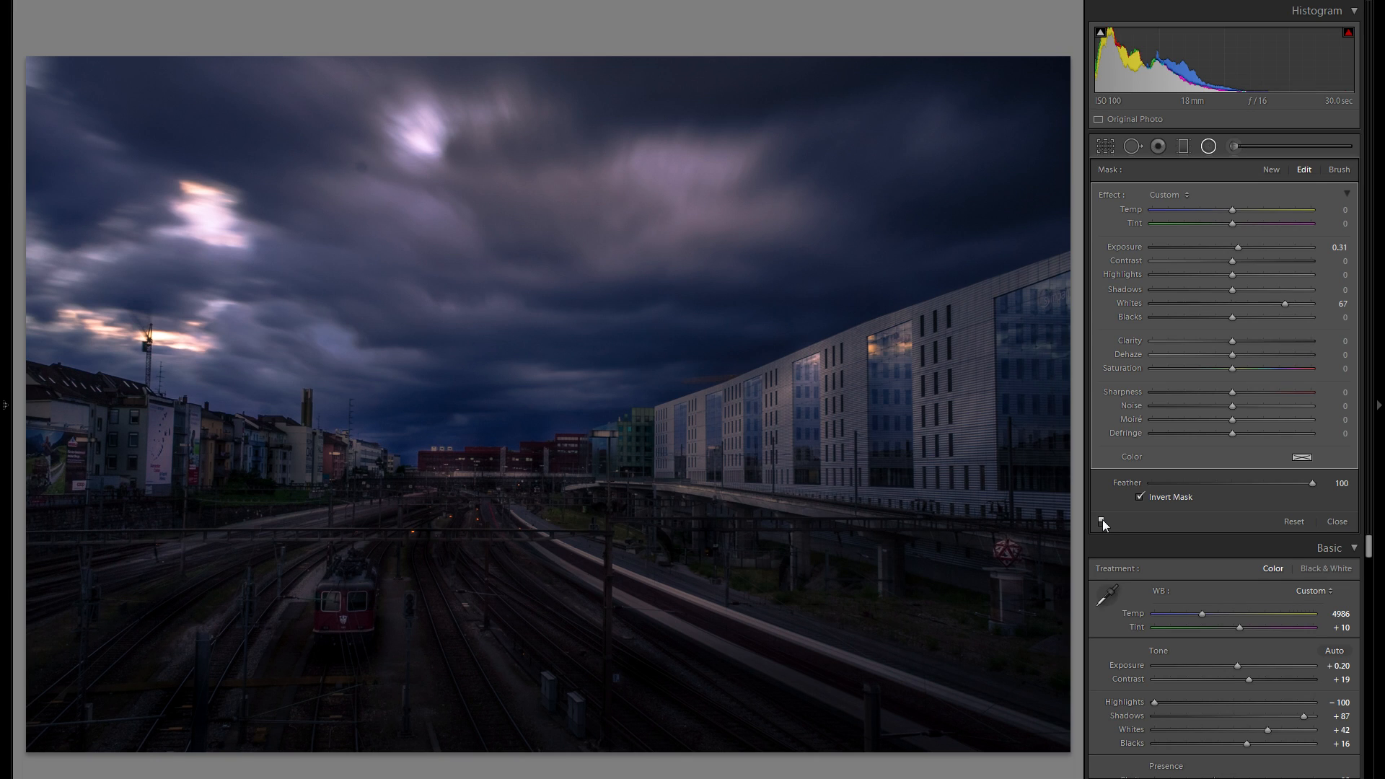
pyautogui.click(1102, 520)
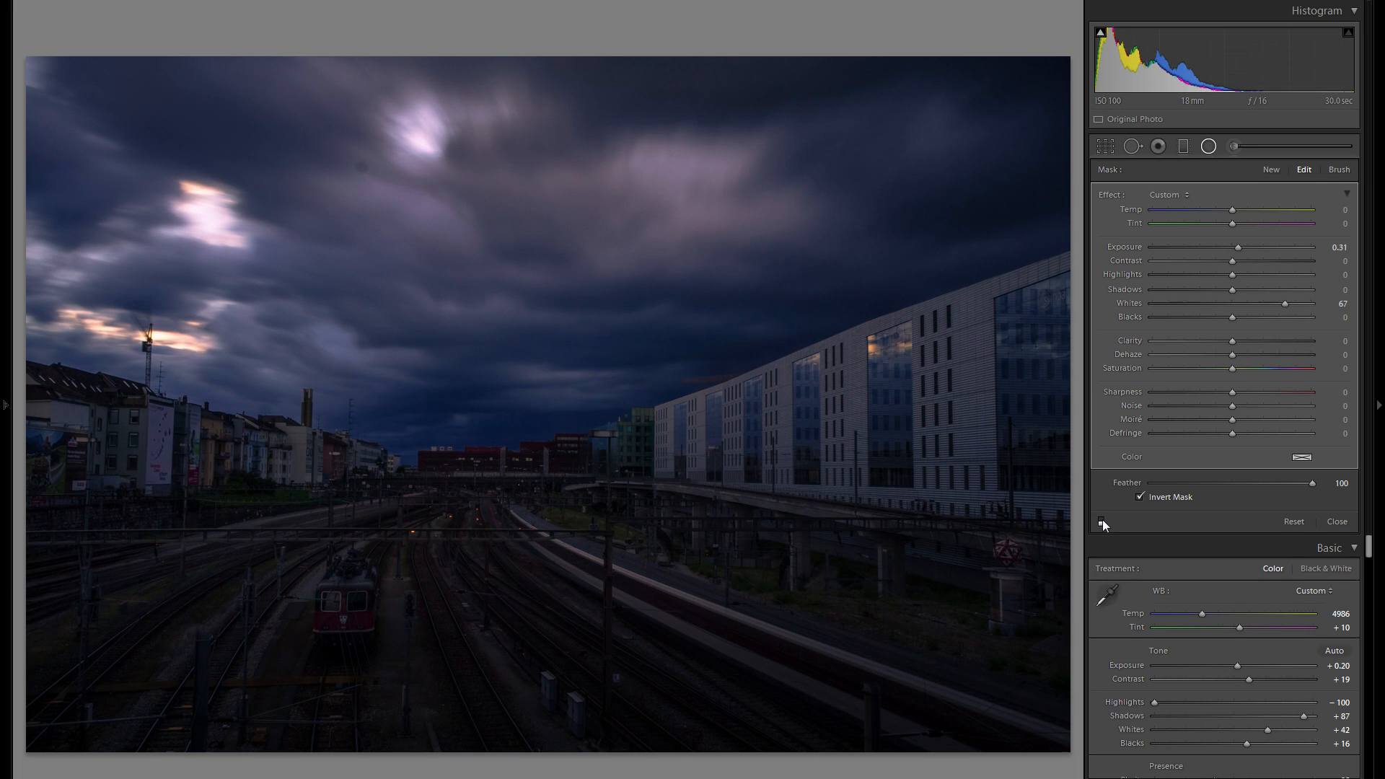
pyautogui.click(1102, 519)
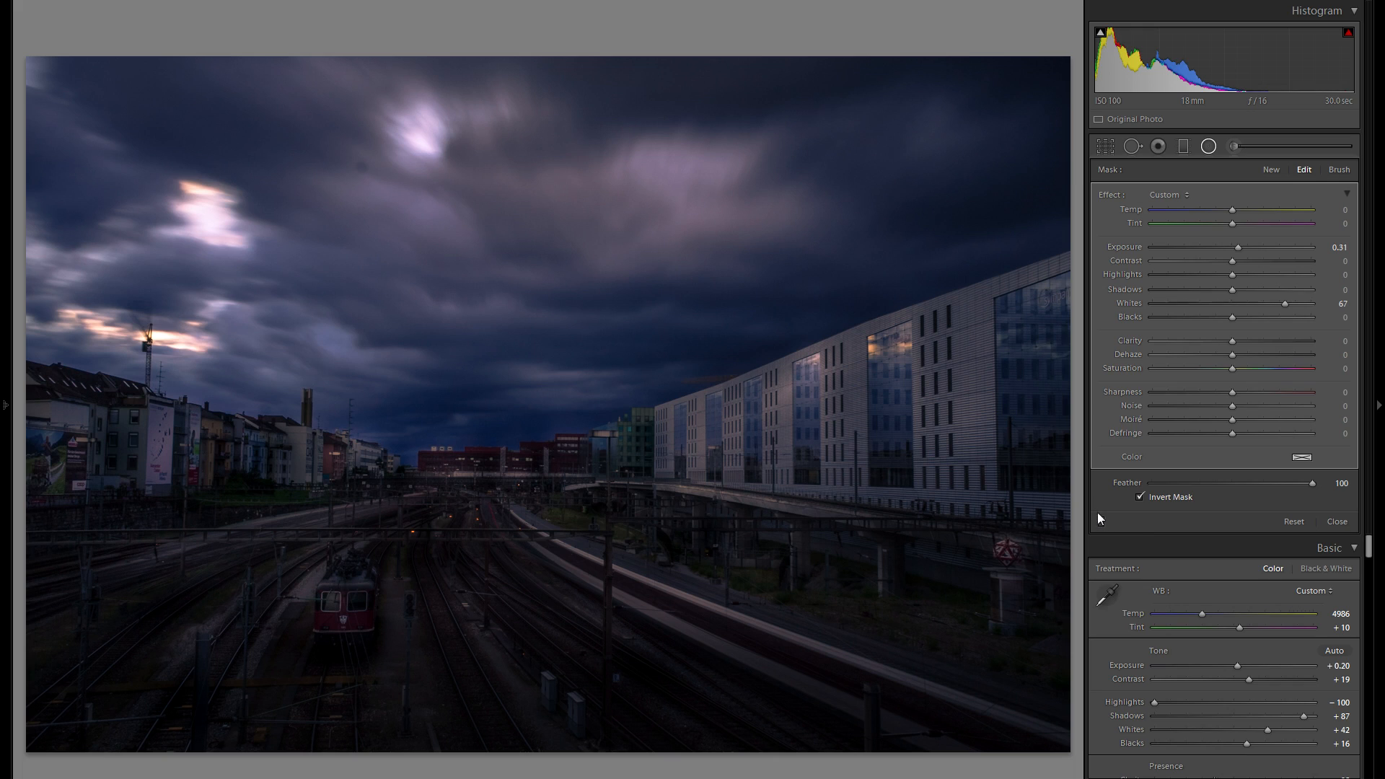
# Set the Exposure of the narrow darkening filter on the tracks behind the locomotive to -0.27.
pyautogui.click(425, 534)
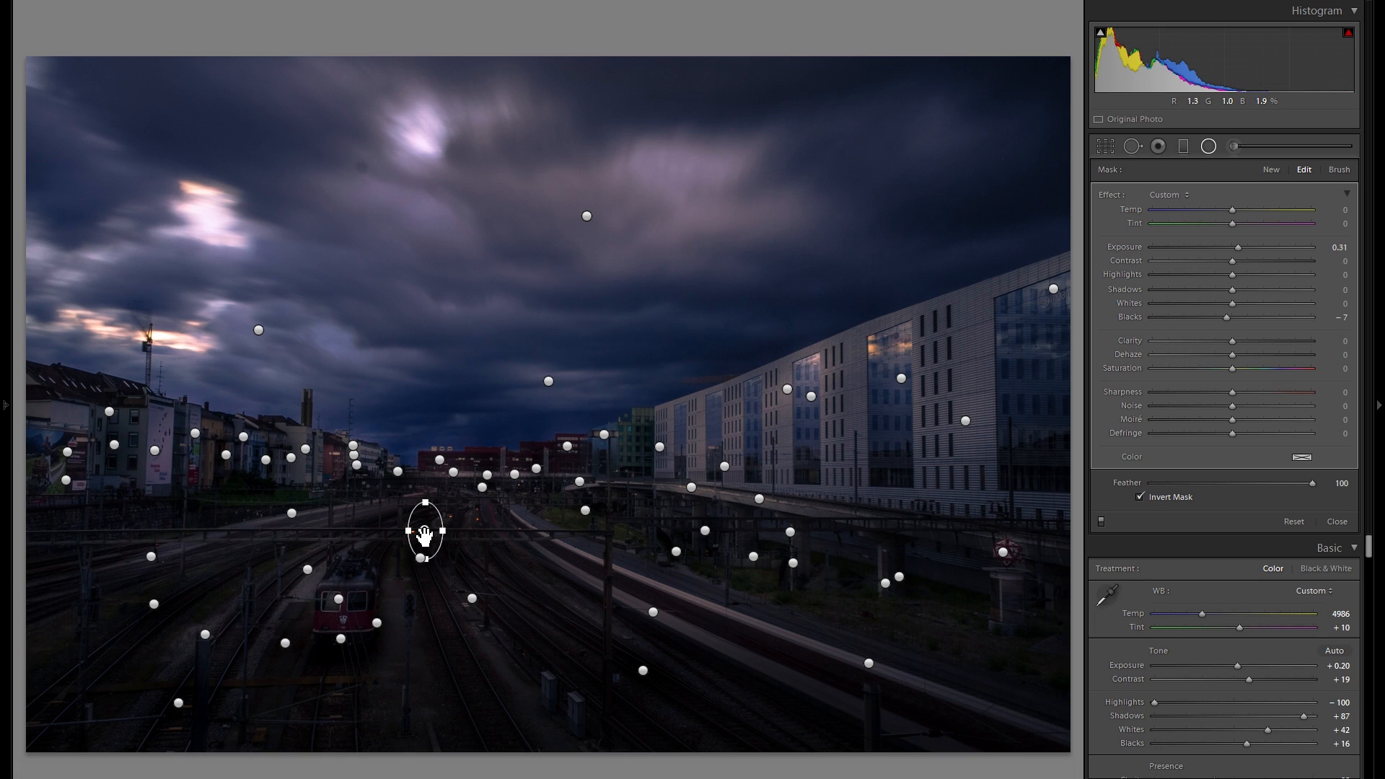
pyautogui.moveTo(1138, 252); pyautogui.dragTo(1131, 249)
pyautogui.doubleClick(1130, 250)
pyautogui.click(1227, 247)
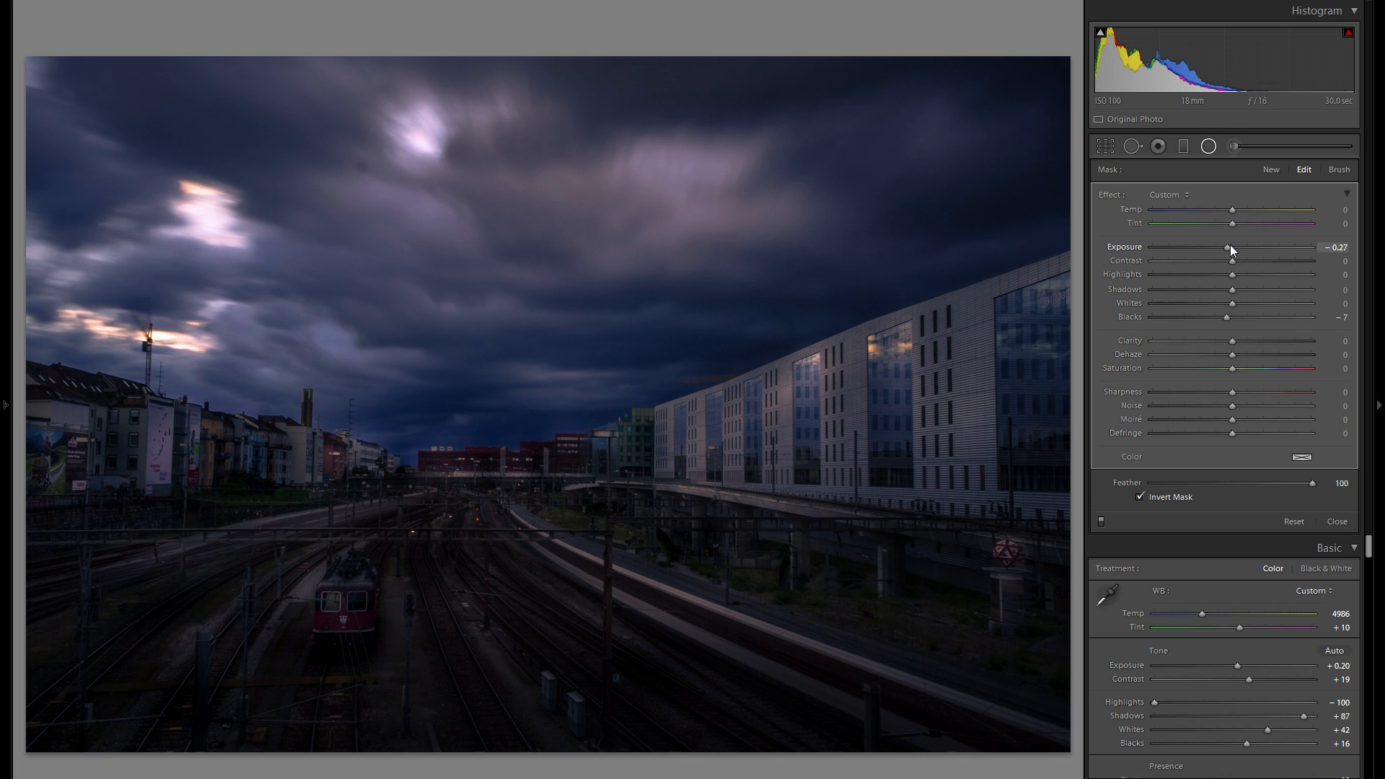
# Delete the small brightening radial filter over the distant bridge in front of the red buildings.
pyautogui.click(1213, 145)
pyautogui.click(463, 471)
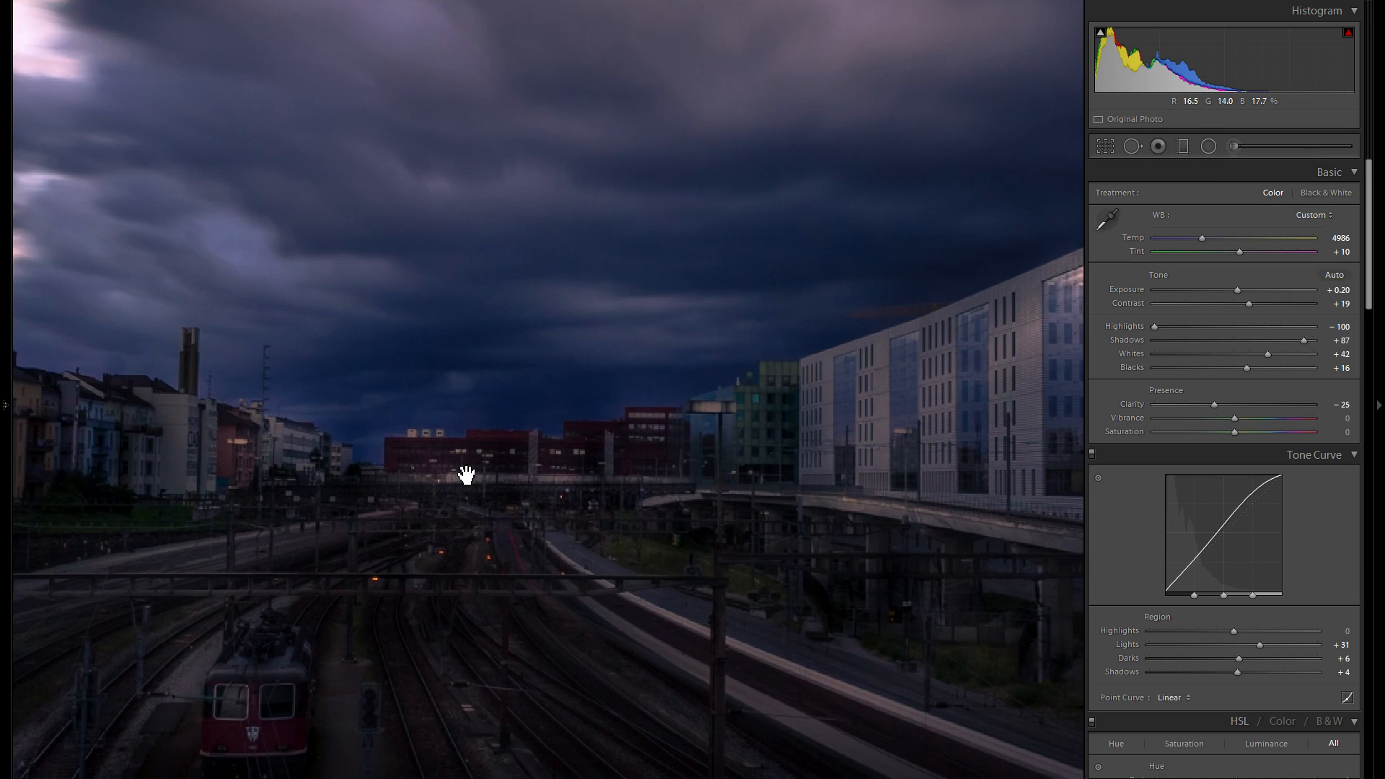
pyautogui.click(1208, 146)
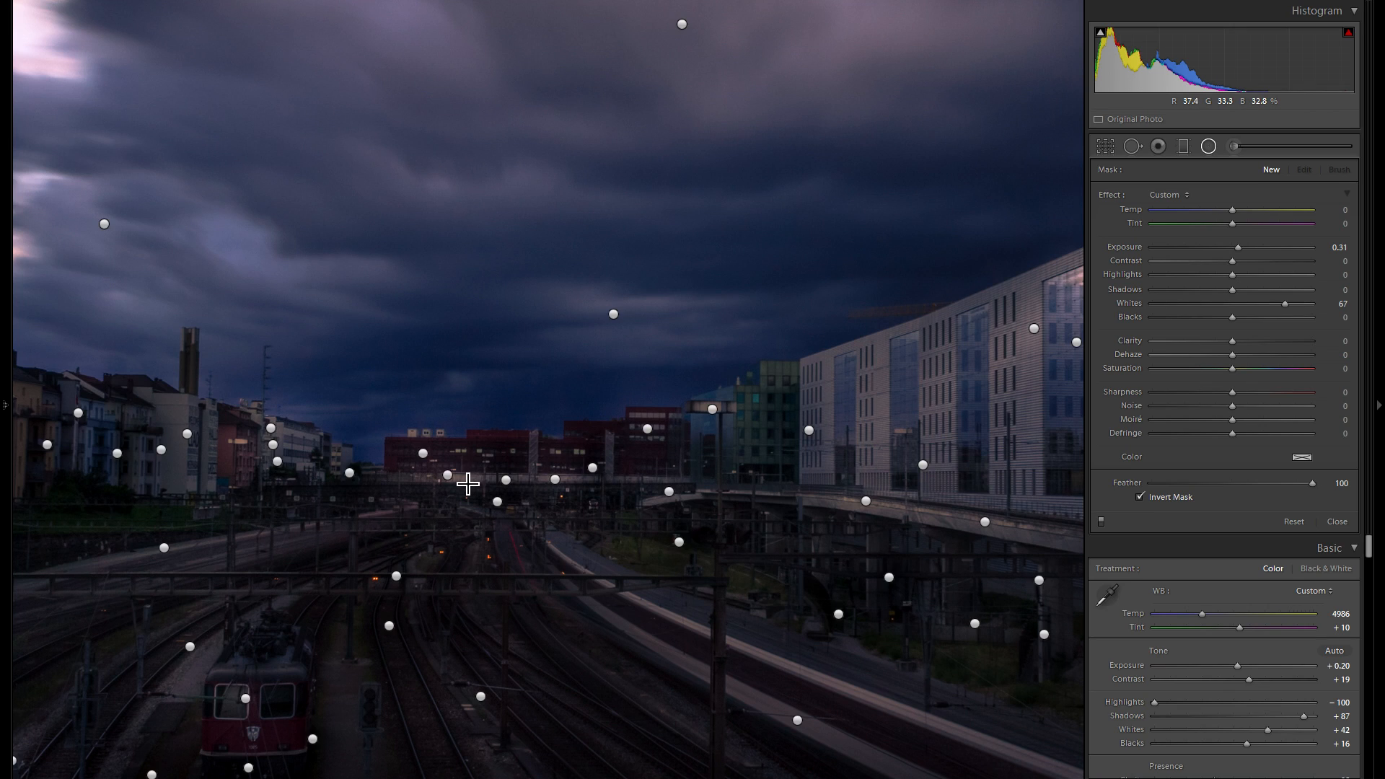
pyautogui.click(447, 475)
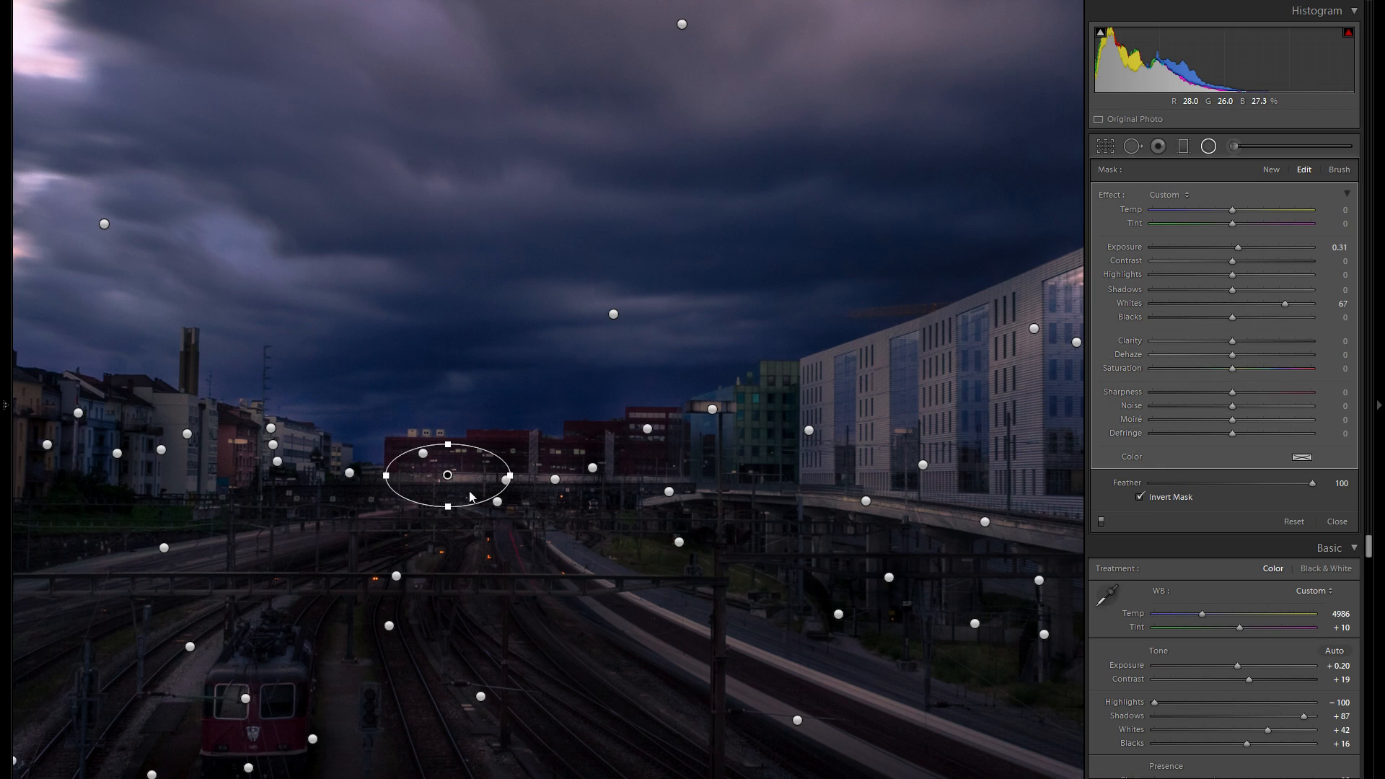
pyautogui.rightClick(476, 491)
pyautogui.click(551, 516)
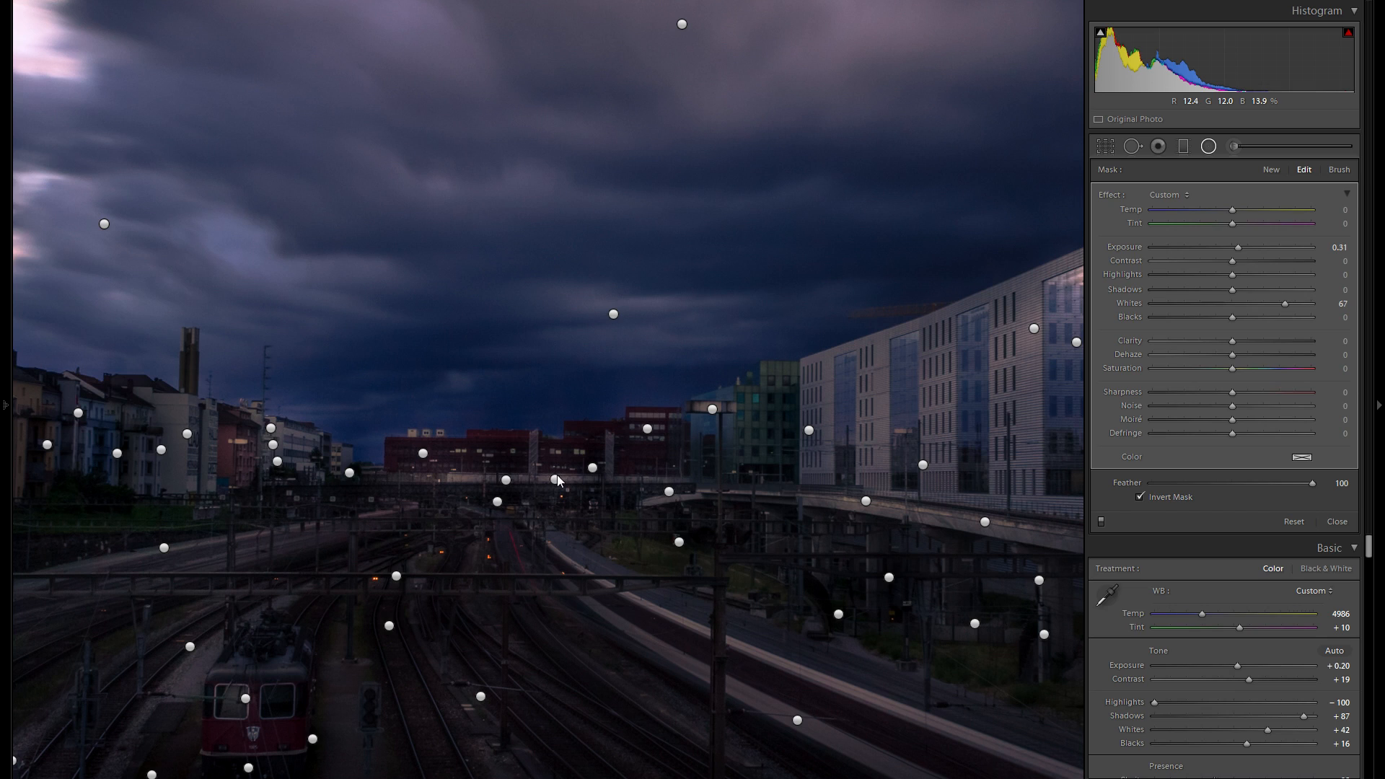
# Delete the other brightening radial filter, at the middle of the distant bridge above the tracks' vanishing point, and finish radial filter editing.
pyautogui.click(556, 477)
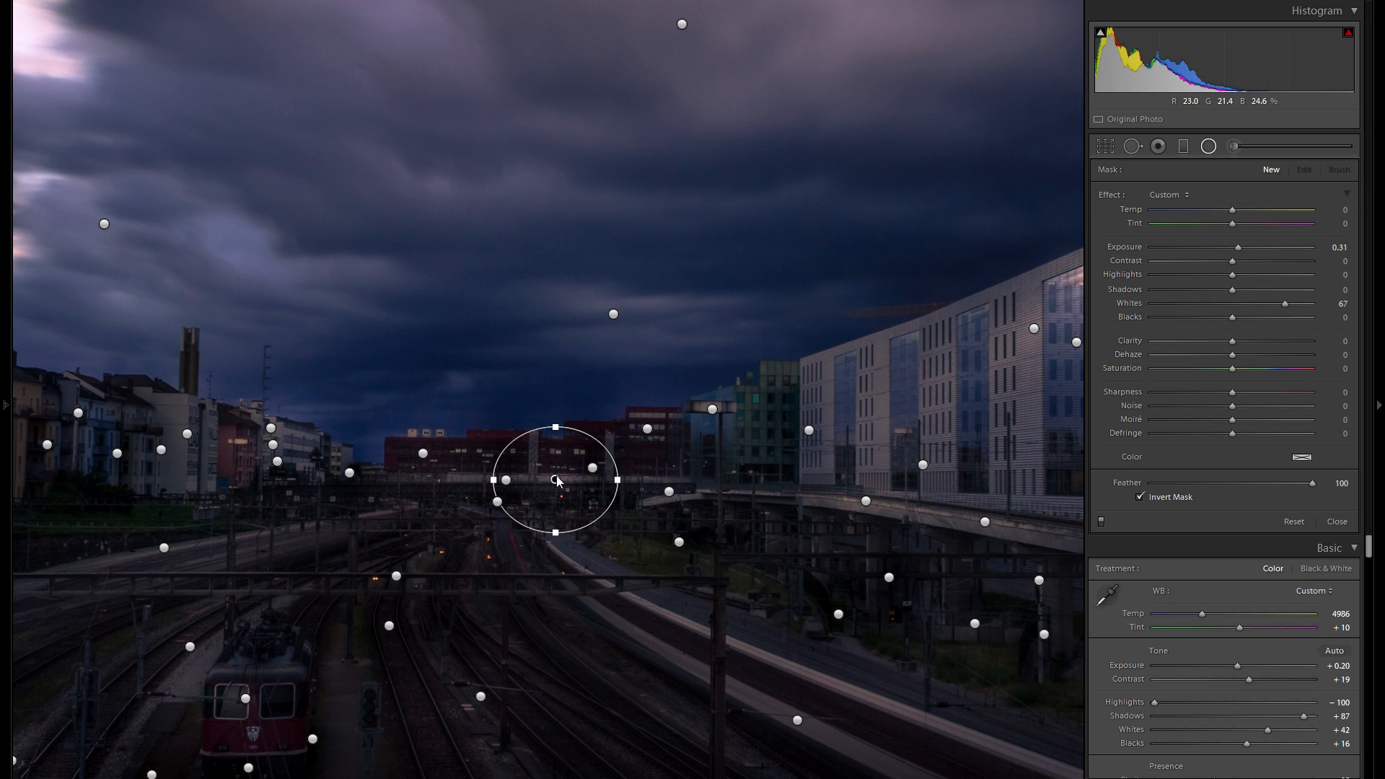
pyautogui.rightClick(564, 486)
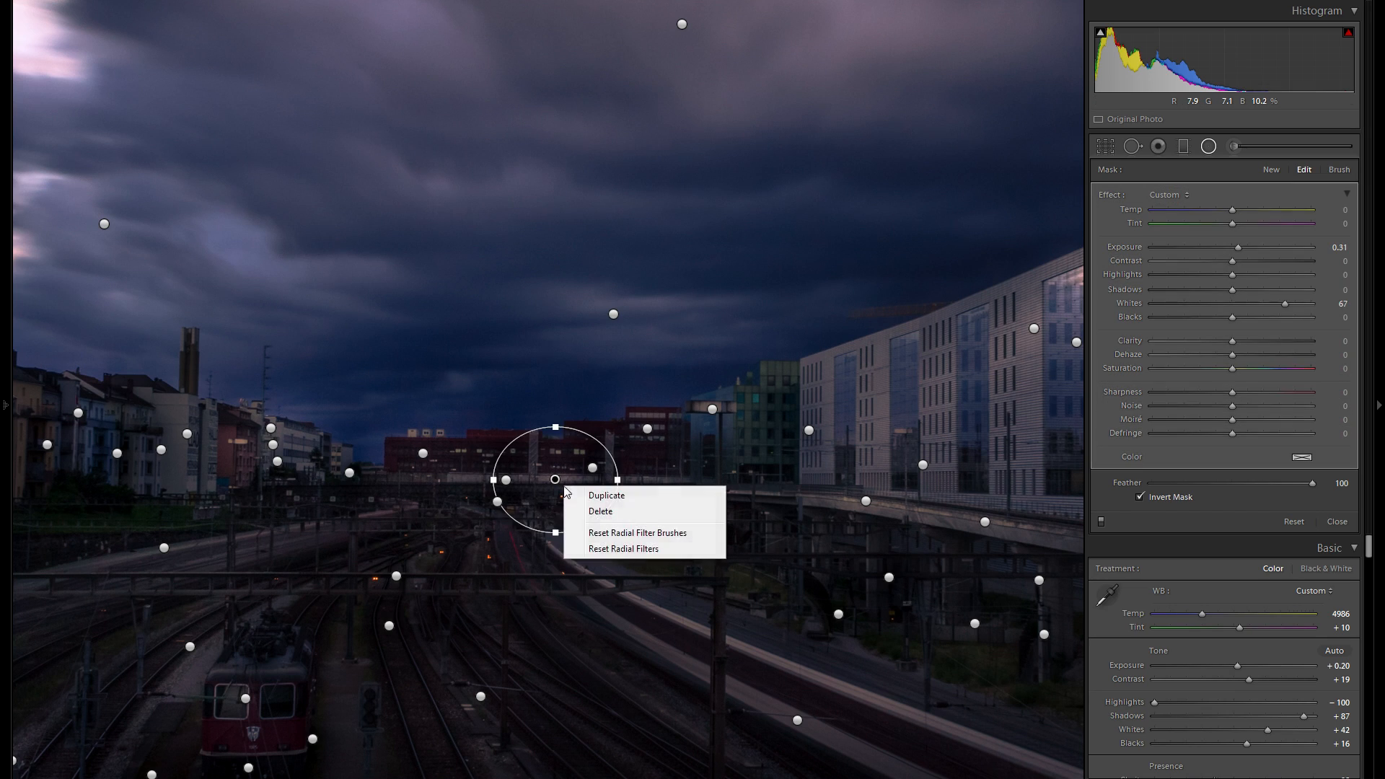
pyautogui.click(584, 511)
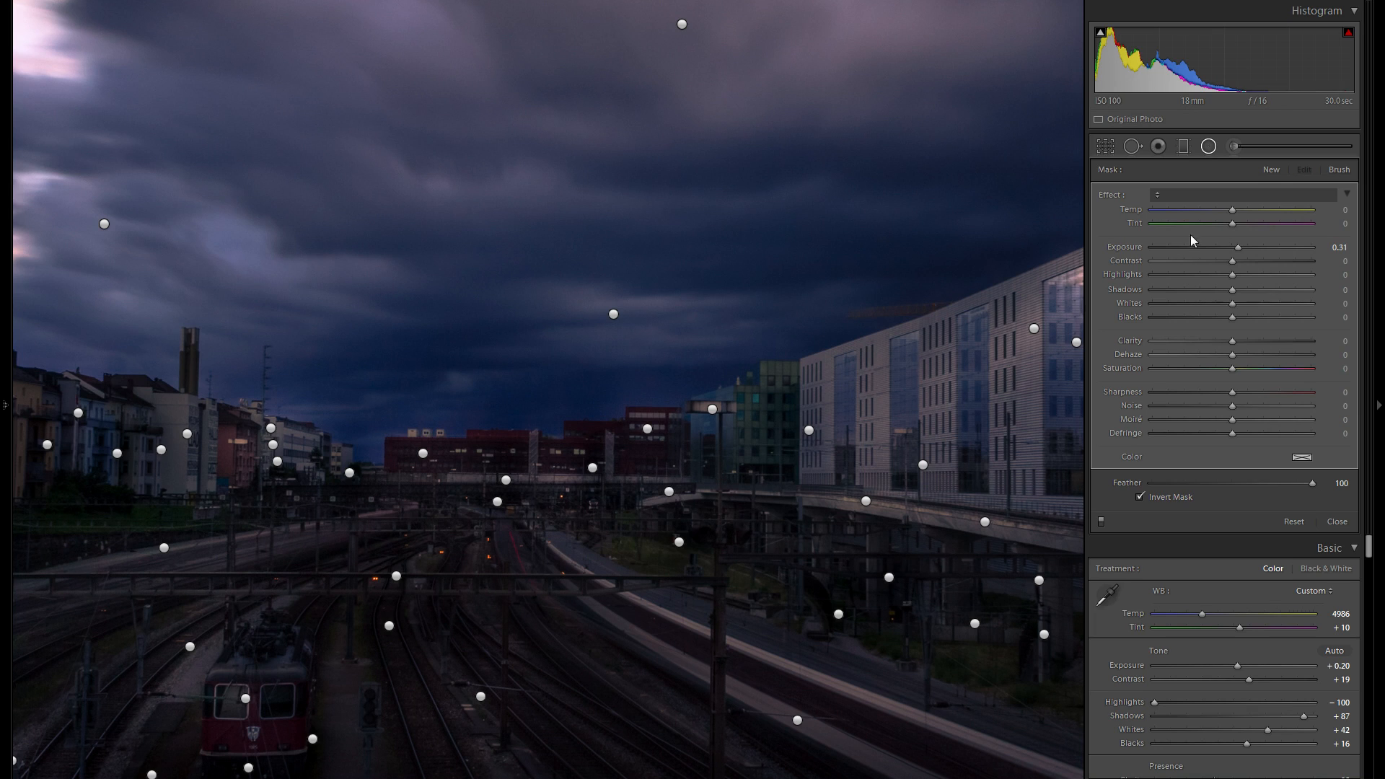
pyautogui.hotkey('shift', 'm')
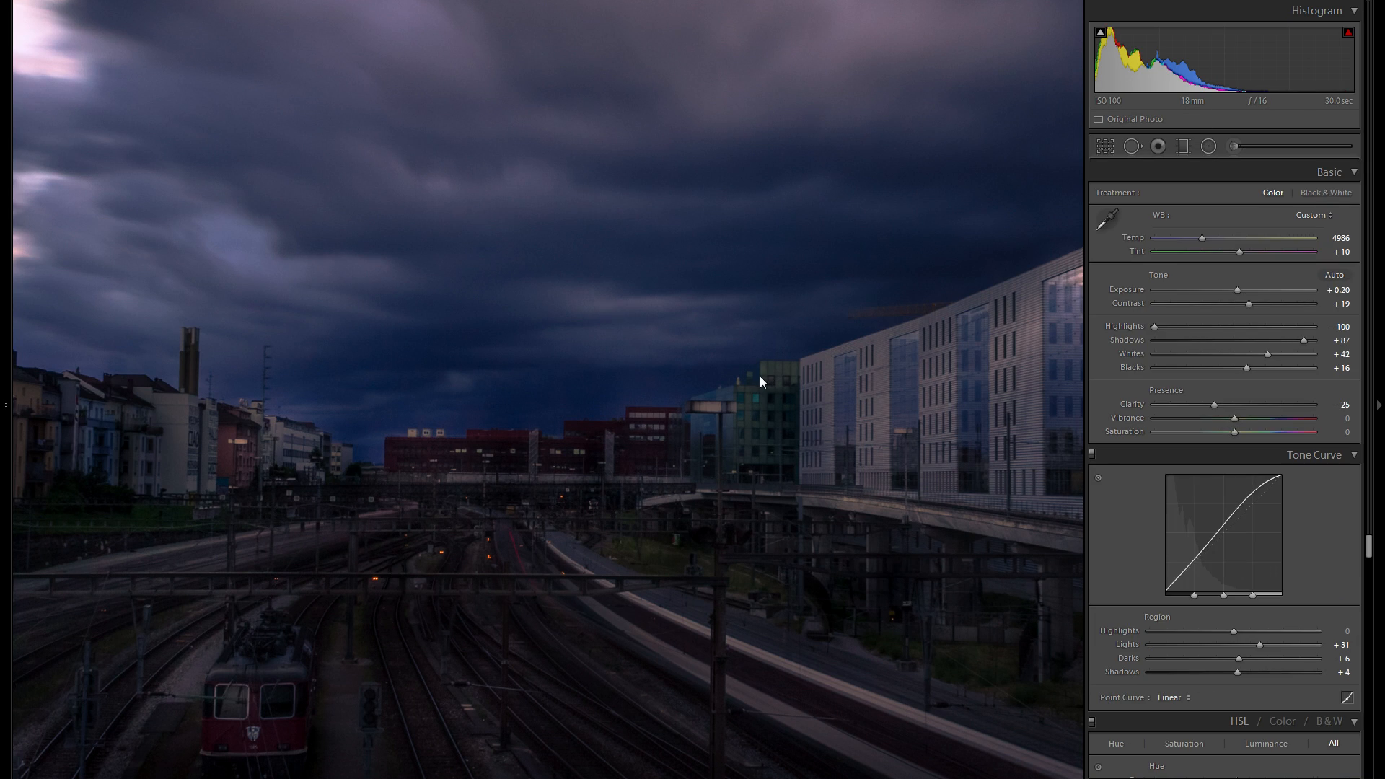
# Heal the dark dust spot in the clouds beside the bright sky gap with a spot removal size of 75.
pyautogui.click(756, 383)
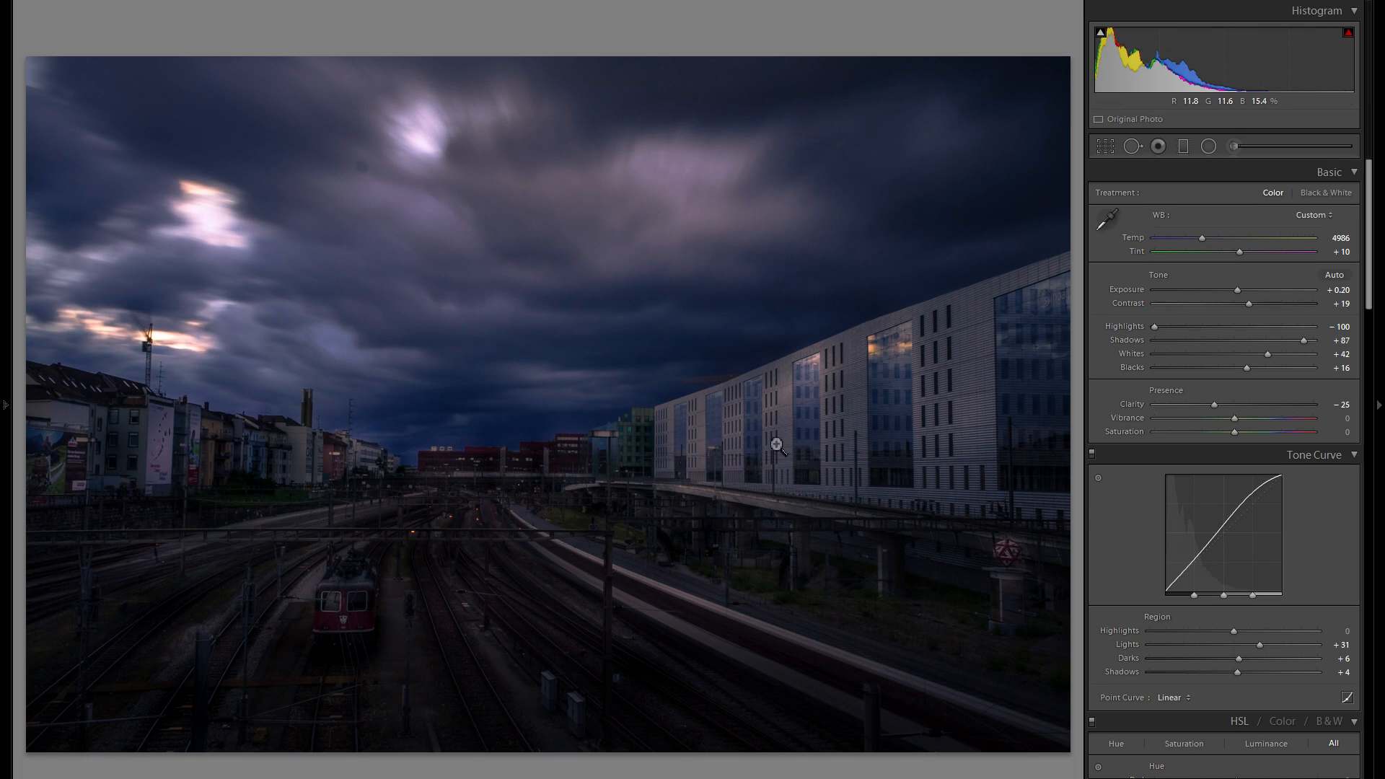
pyautogui.click(349, 145)
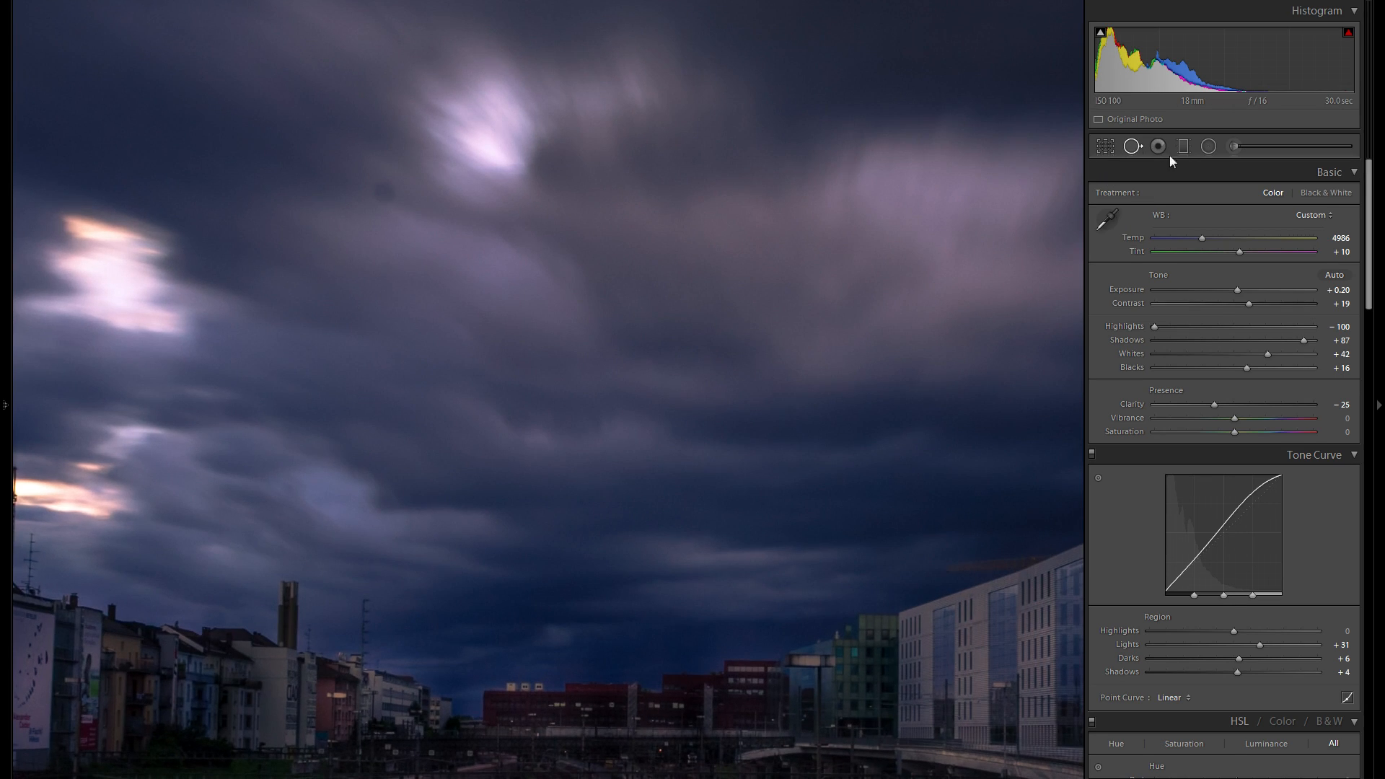
pyautogui.click(1132, 147)
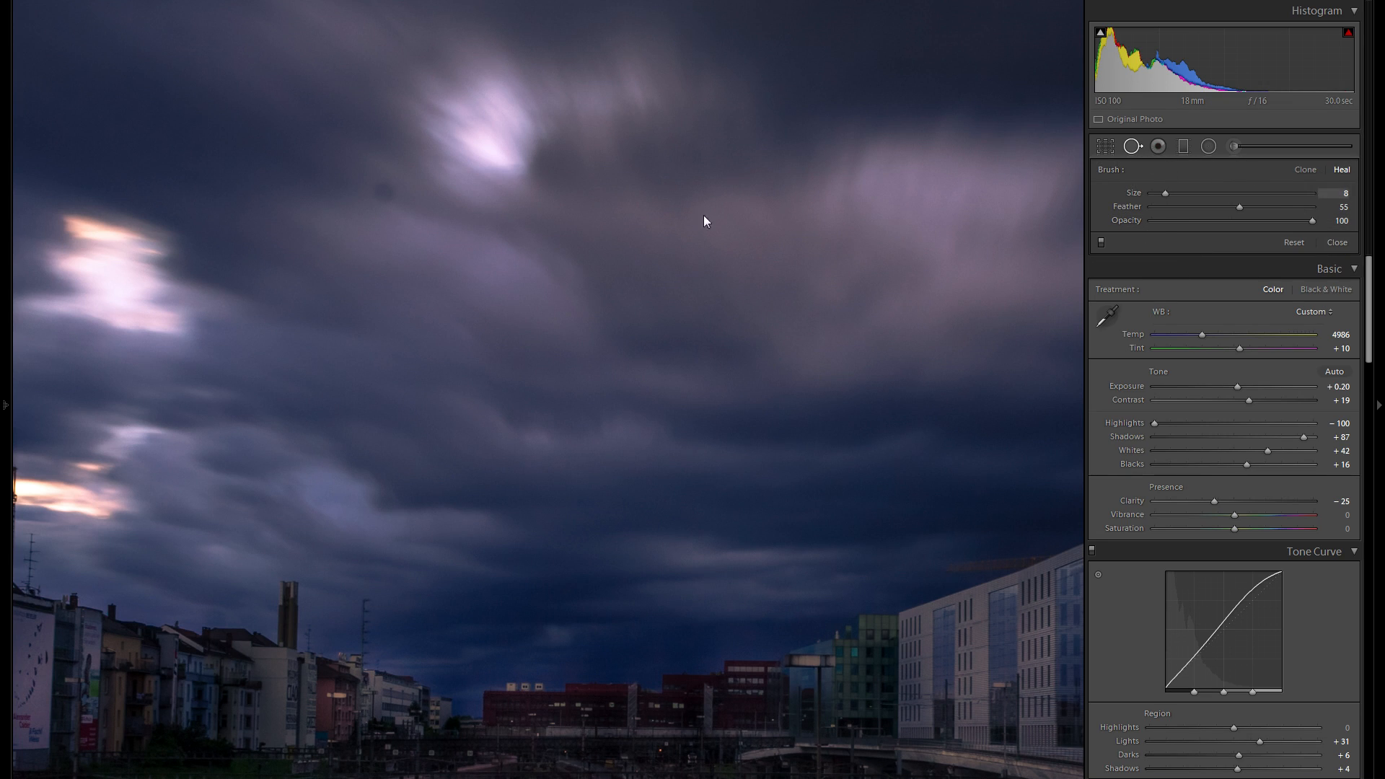
pyautogui.scroll(5, 388, 191)
pyautogui.scroll(6, 388, 190)
pyautogui.click(384, 191)
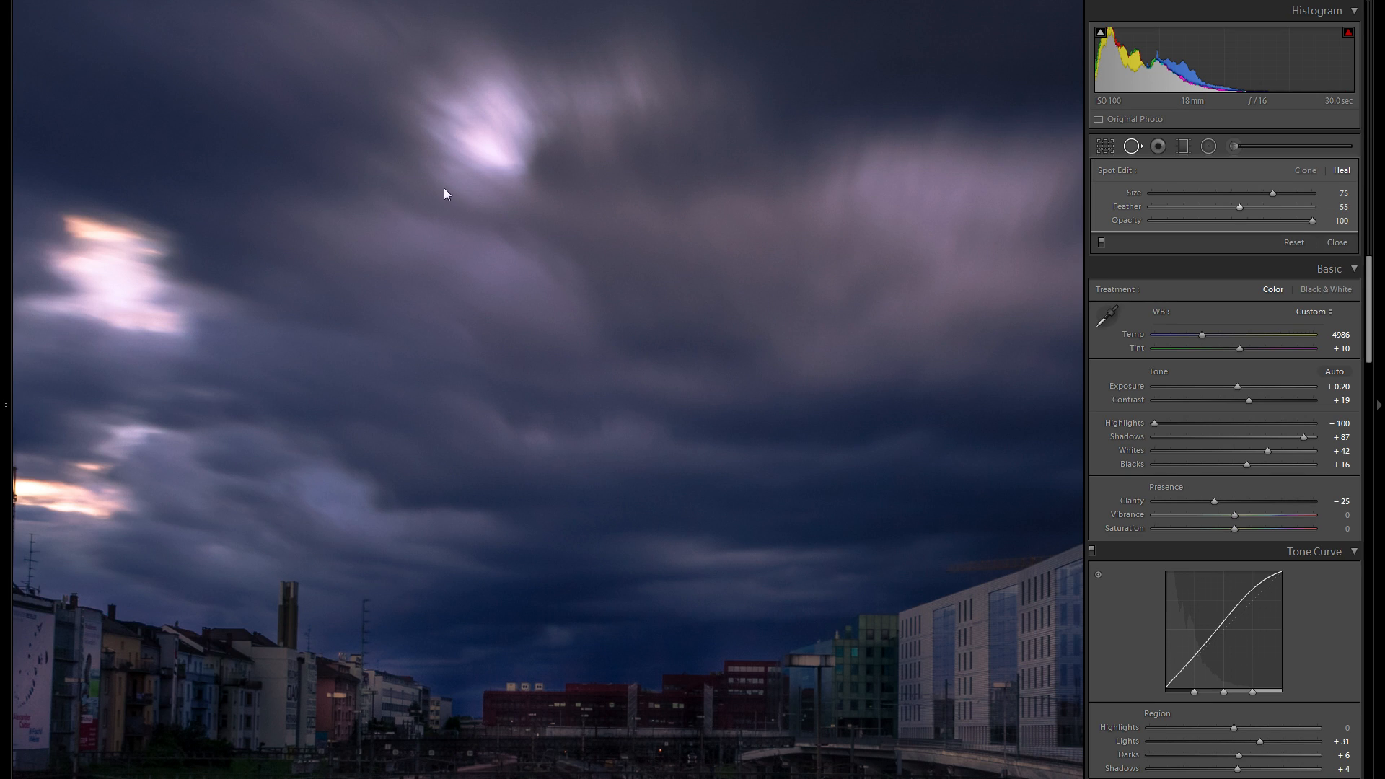
pyautogui.rightClick(383, 188)
pyautogui.click(430, 234)
pyautogui.click(1126, 145)
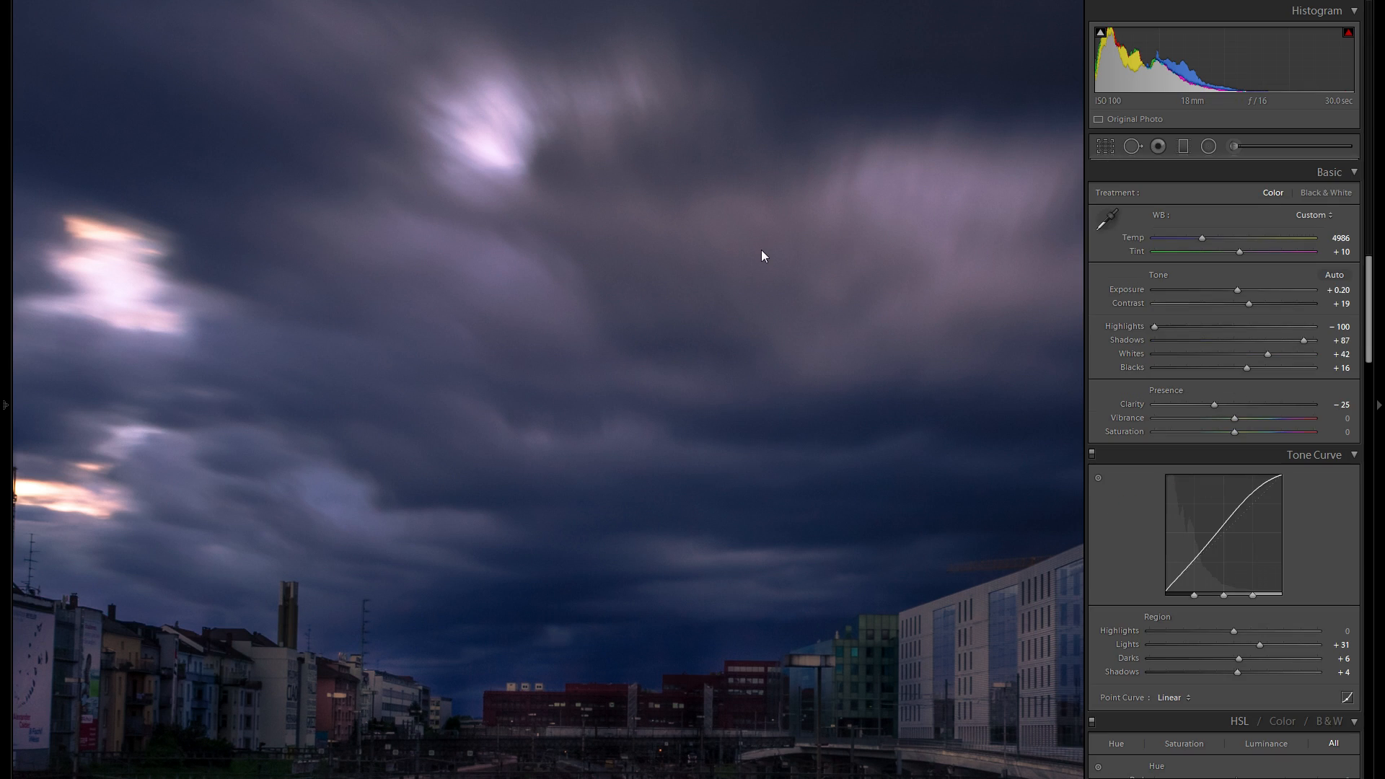
pyautogui.click(763, 256)
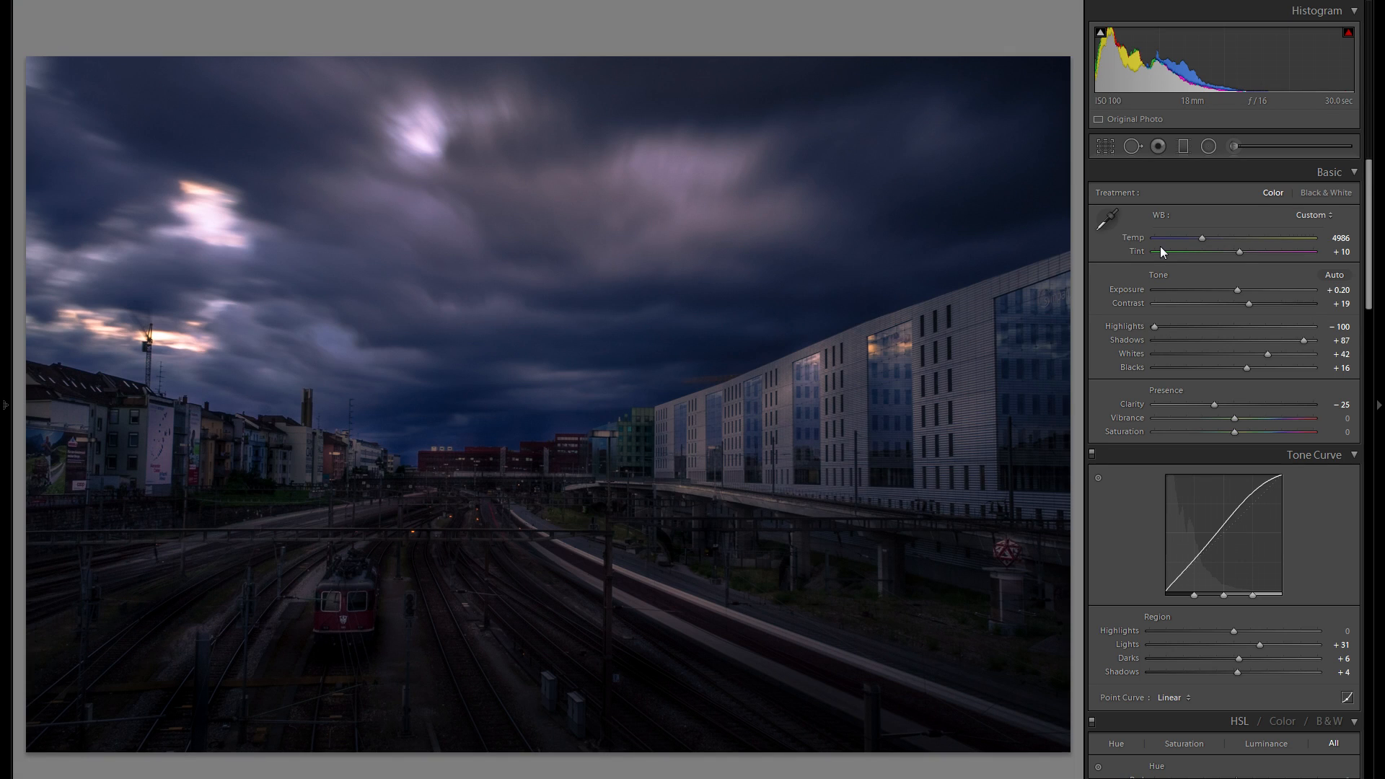
# Prepare a new adjustment brush with Exposure and Whites reset to 0 and Clarity at 27.
pyautogui.click(1237, 144)
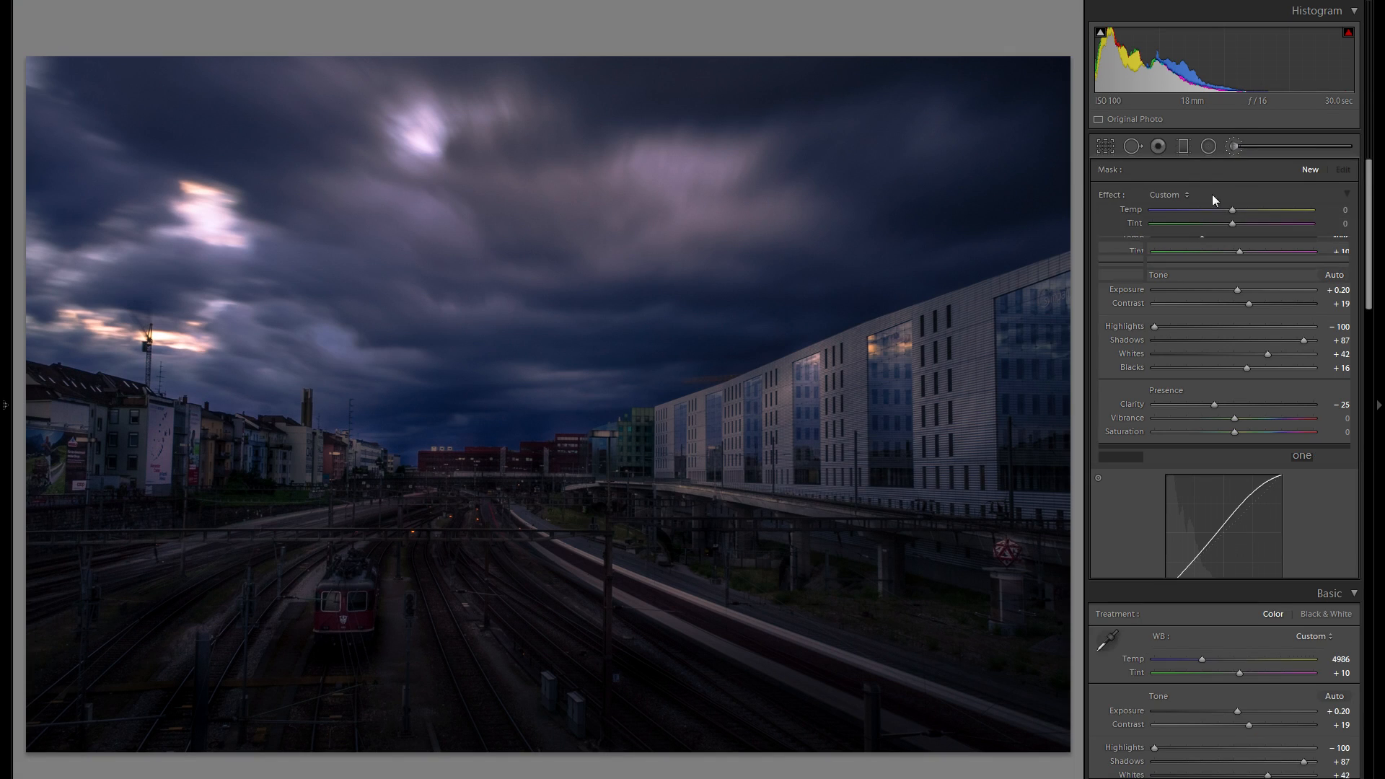
pyautogui.doubleClick(1131, 248)
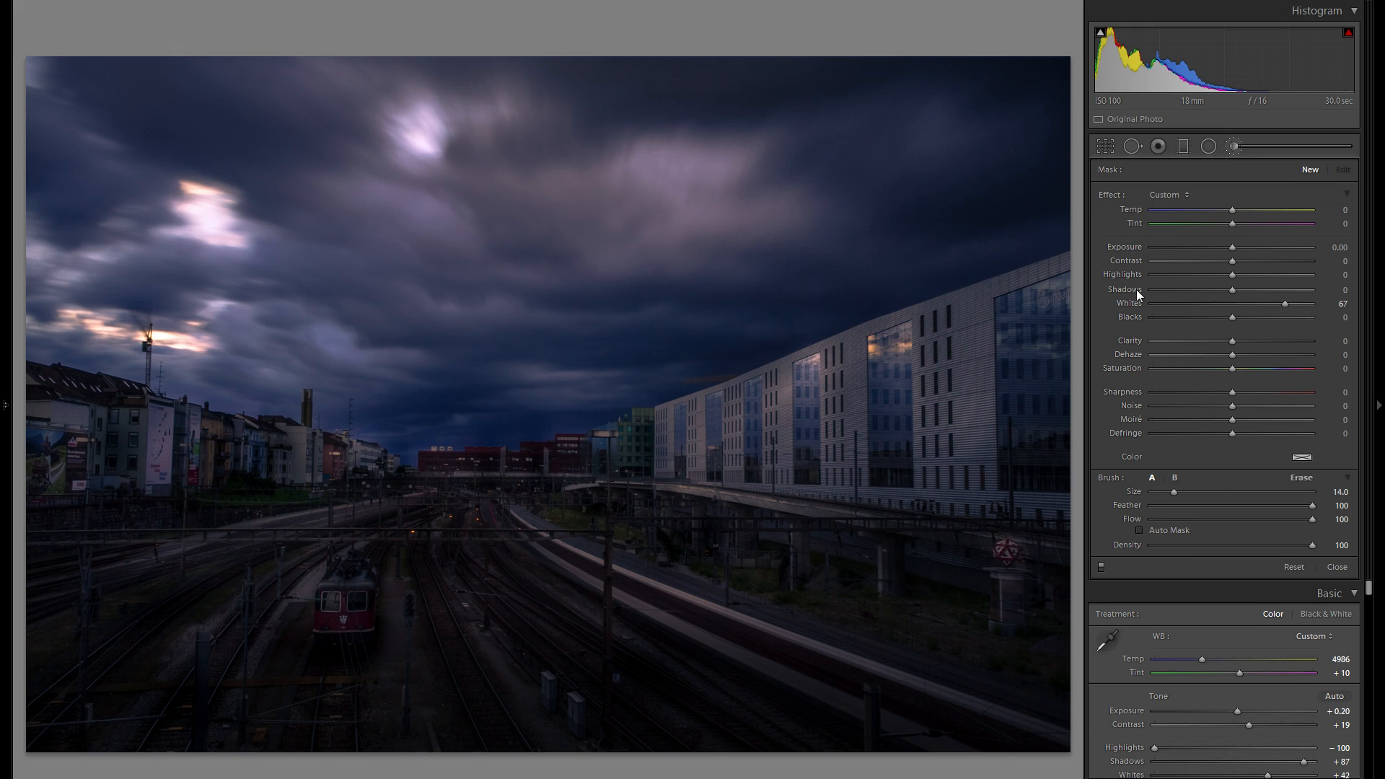
pyautogui.doubleClick(1127, 305)
pyautogui.click(1250, 339)
# Paint the clarity mask over the large building's facade, the light streak, the tracks around the locomotive and the distant red buildings, with the overlay shown.
pyautogui.scroll(1, 882, 303)
pyautogui.moveTo(796, 336); pyautogui.dragTo(720, 358)
pyautogui.scroll(-2, 720, 358)
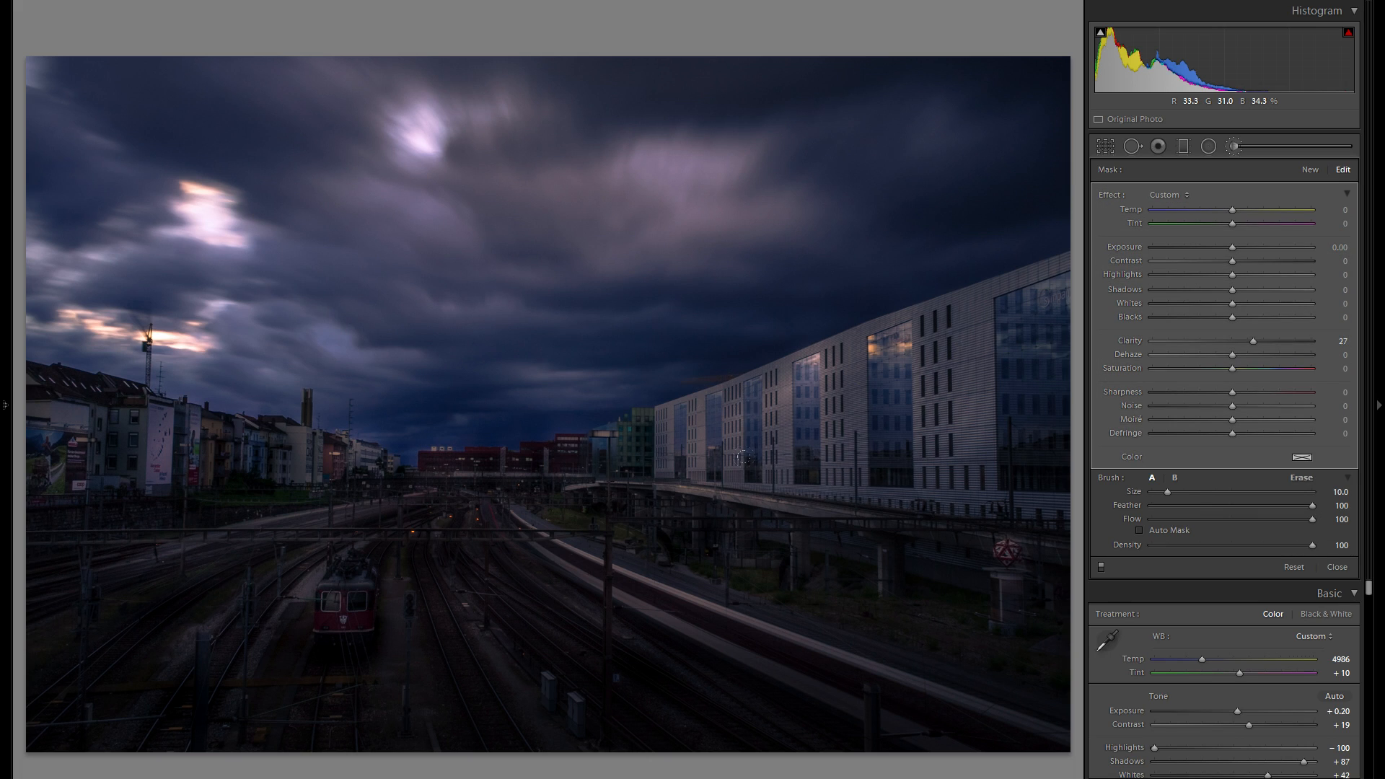
pyautogui.scroll(-1, 660, 570)
pyautogui.scroll(-2, 375, 489)
pyautogui.press('o')
pyautogui.scroll(-1, 425, 465)
pyautogui.moveTo(427, 468); pyautogui.dragTo(494, 479)
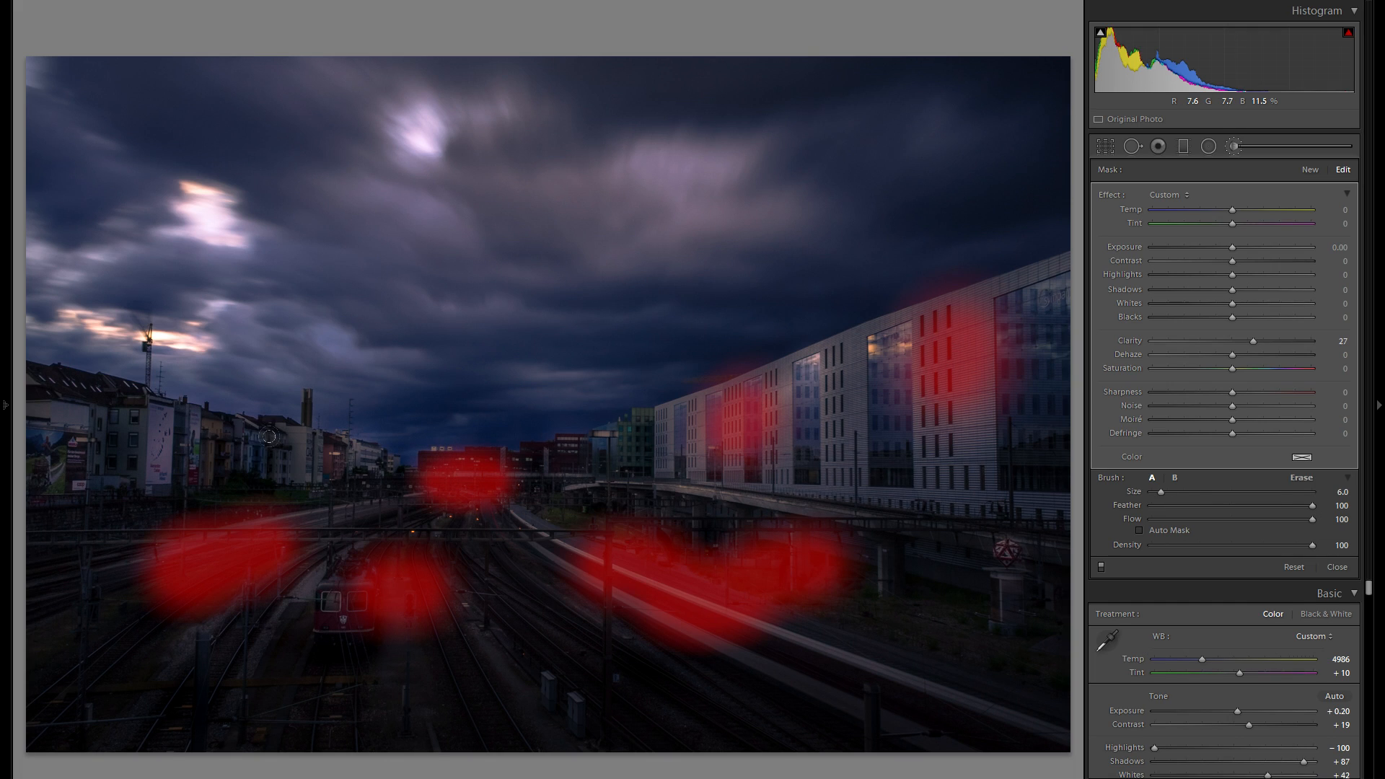
# Extend the clarity mask over the row houses, trackside boxes, lower facade and viaduct, and set its Clarity to 30.
pyautogui.moveTo(269, 437); pyautogui.dragTo(287, 461)
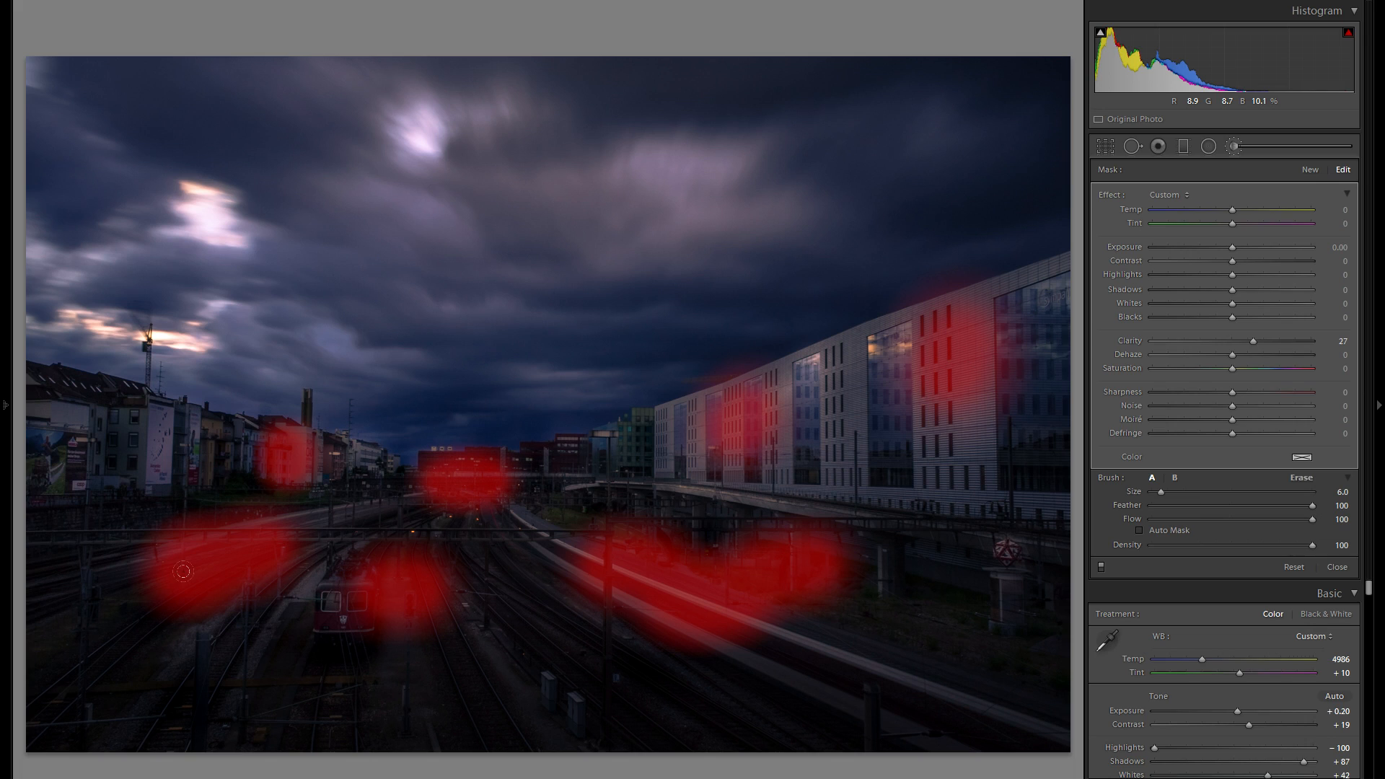
pyautogui.click(97, 545)
pyautogui.moveTo(523, 674); pyautogui.dragTo(552, 686)
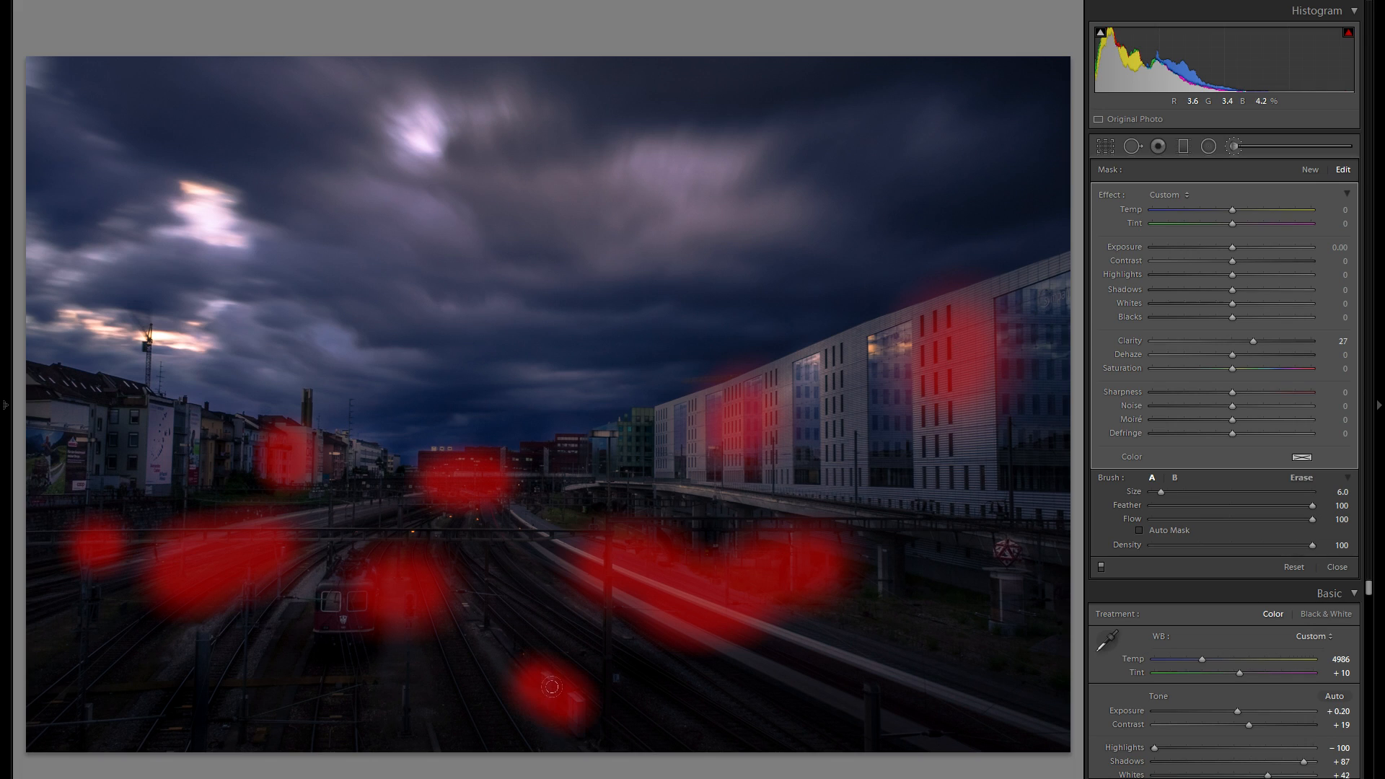
pyautogui.click(930, 466)
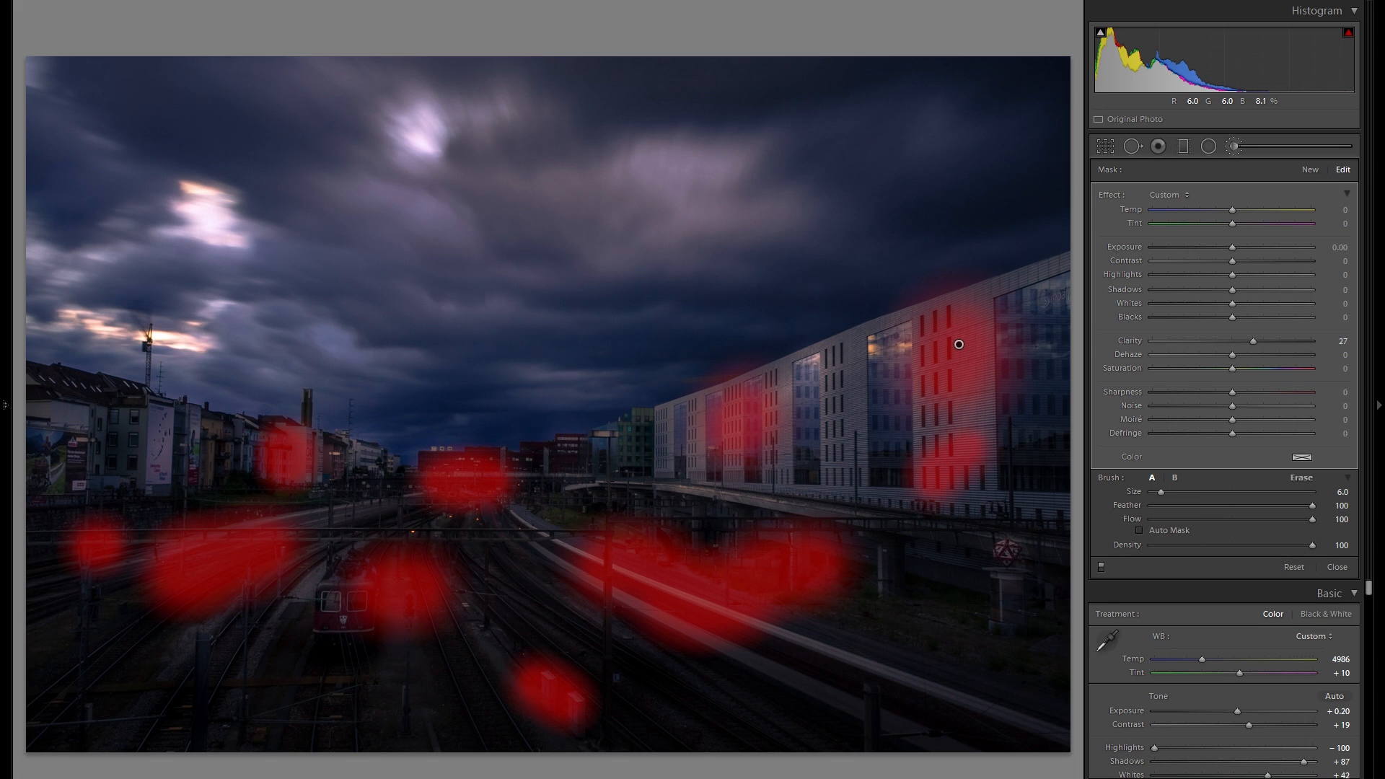
pyautogui.moveTo(811, 414); pyautogui.dragTo(829, 480)
pyautogui.click(751, 467)
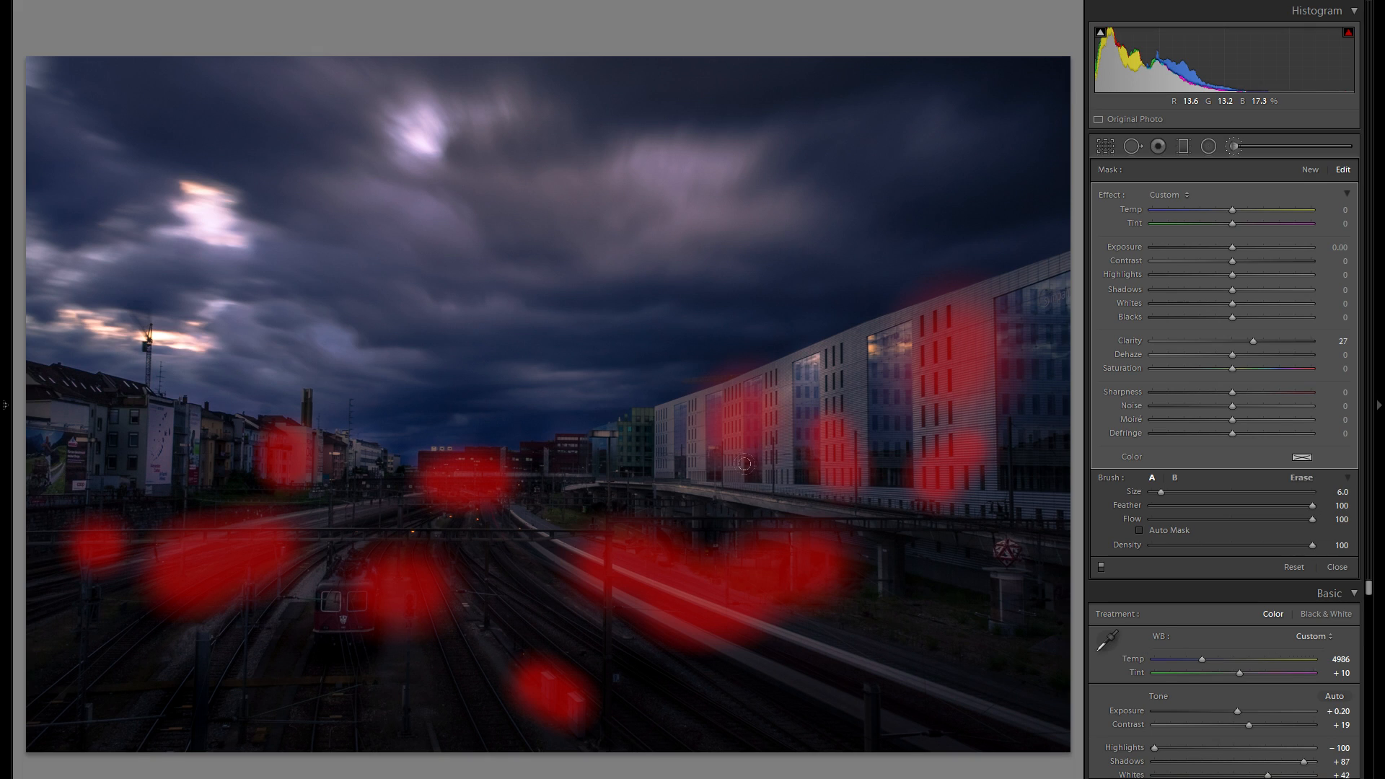
pyautogui.moveTo(672, 475); pyautogui.dragTo(743, 505)
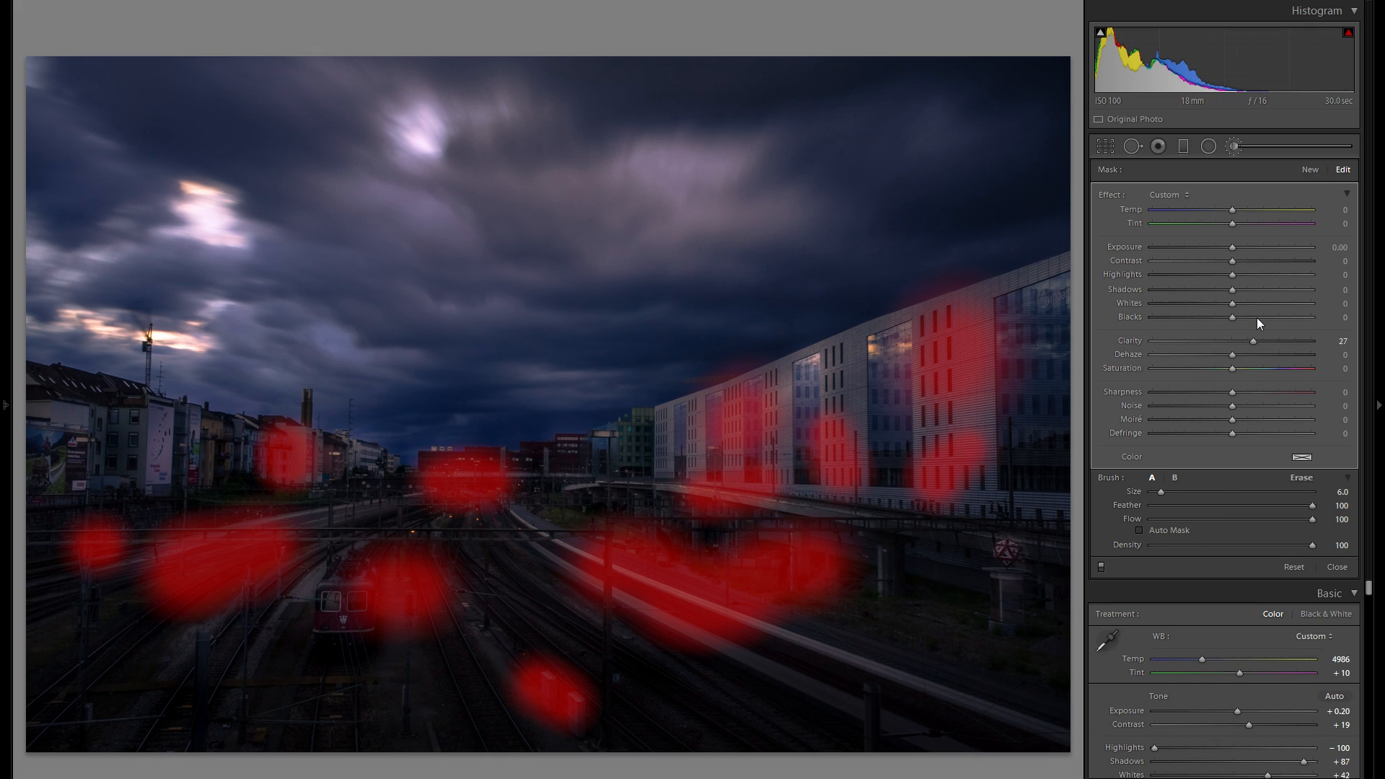
pyautogui.moveTo(1255, 340)
pyautogui.mouseDown()
pyautogui.moveTo(1285, 339)
pyautogui.moveTo(1275, 342)
pyautogui.mouseUp()
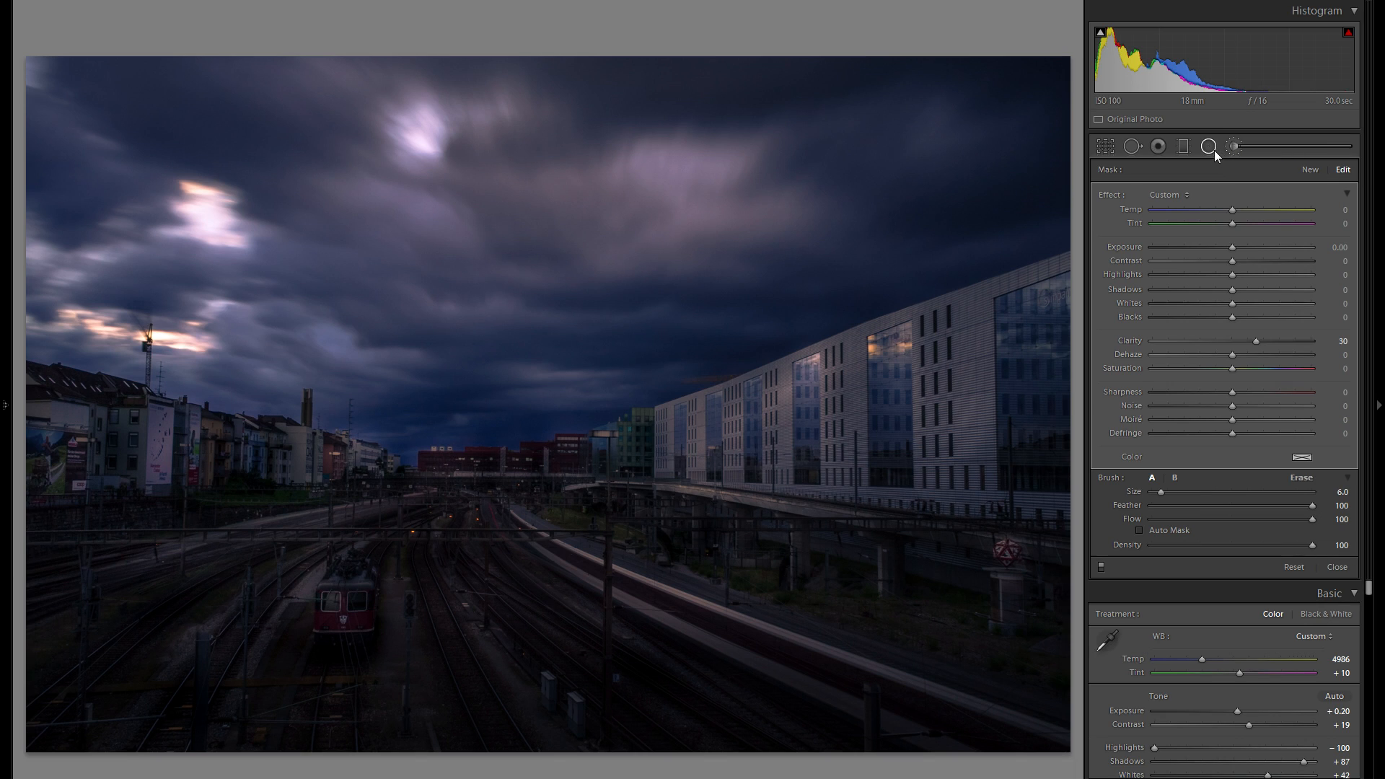
# Delete the radial filter over the dark foreground tracks on the row-house side of the locomotive.
pyautogui.hotkey('shift', 'm')
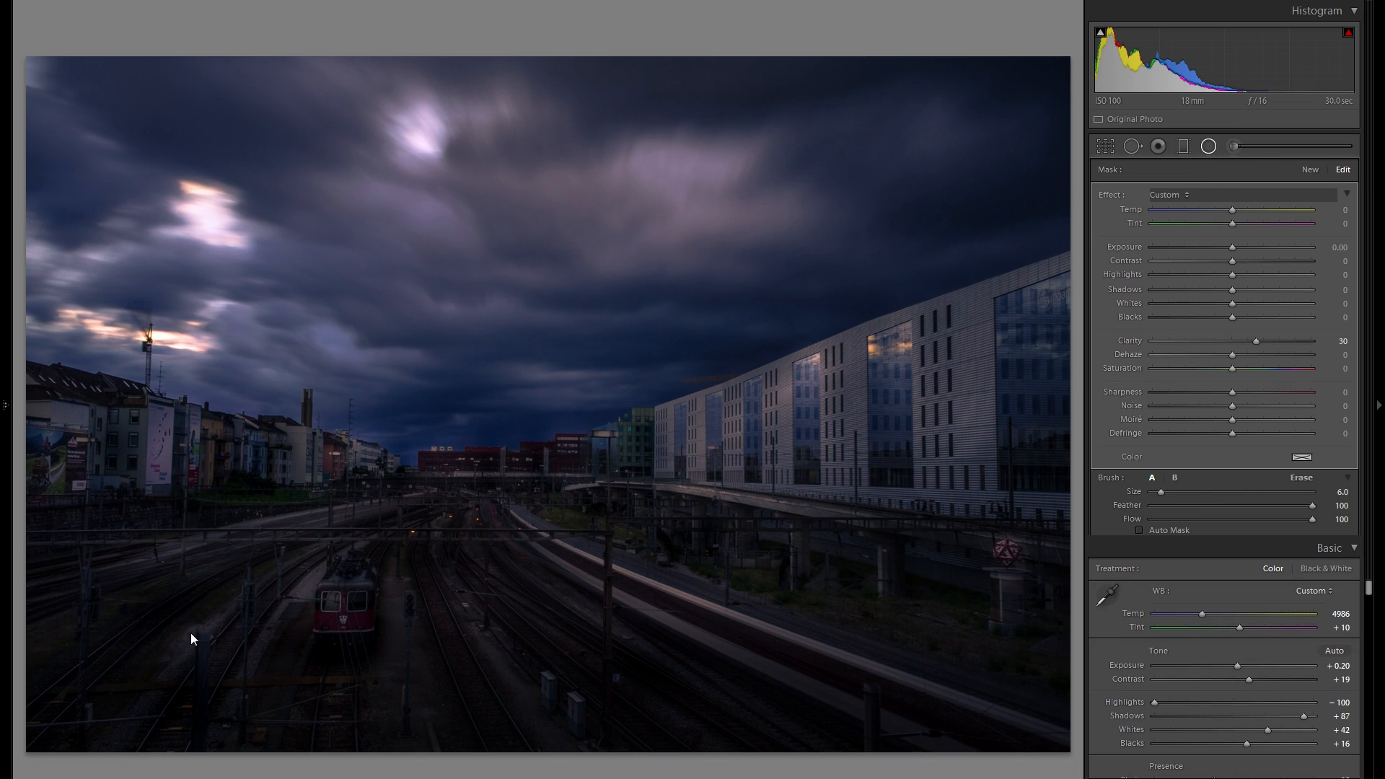
pyautogui.click(204, 637)
pyautogui.rightClick(243, 659)
pyautogui.click(268, 683)
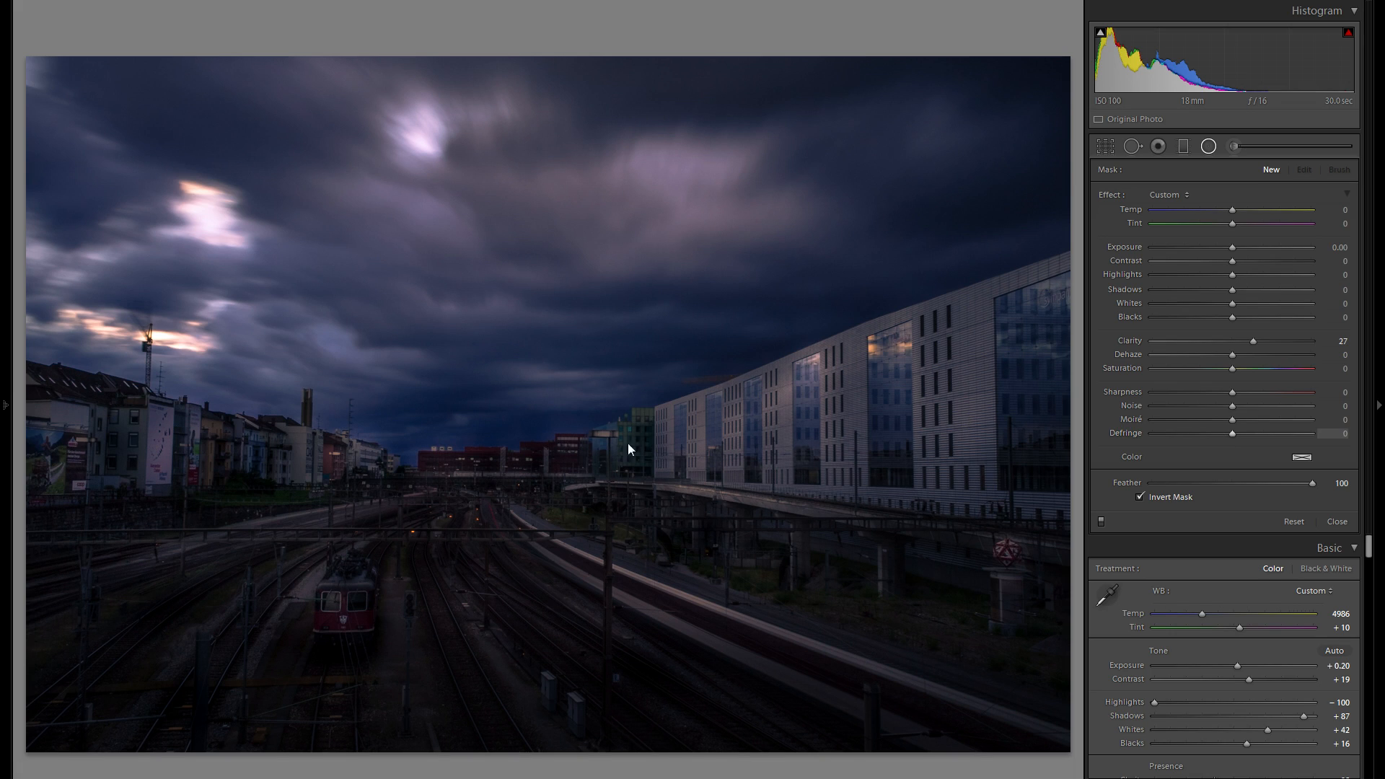
# Reset the radial filter over the tracks beside the locomotive to neutral and lower its Exposure slightly.
pyautogui.click(422, 560)
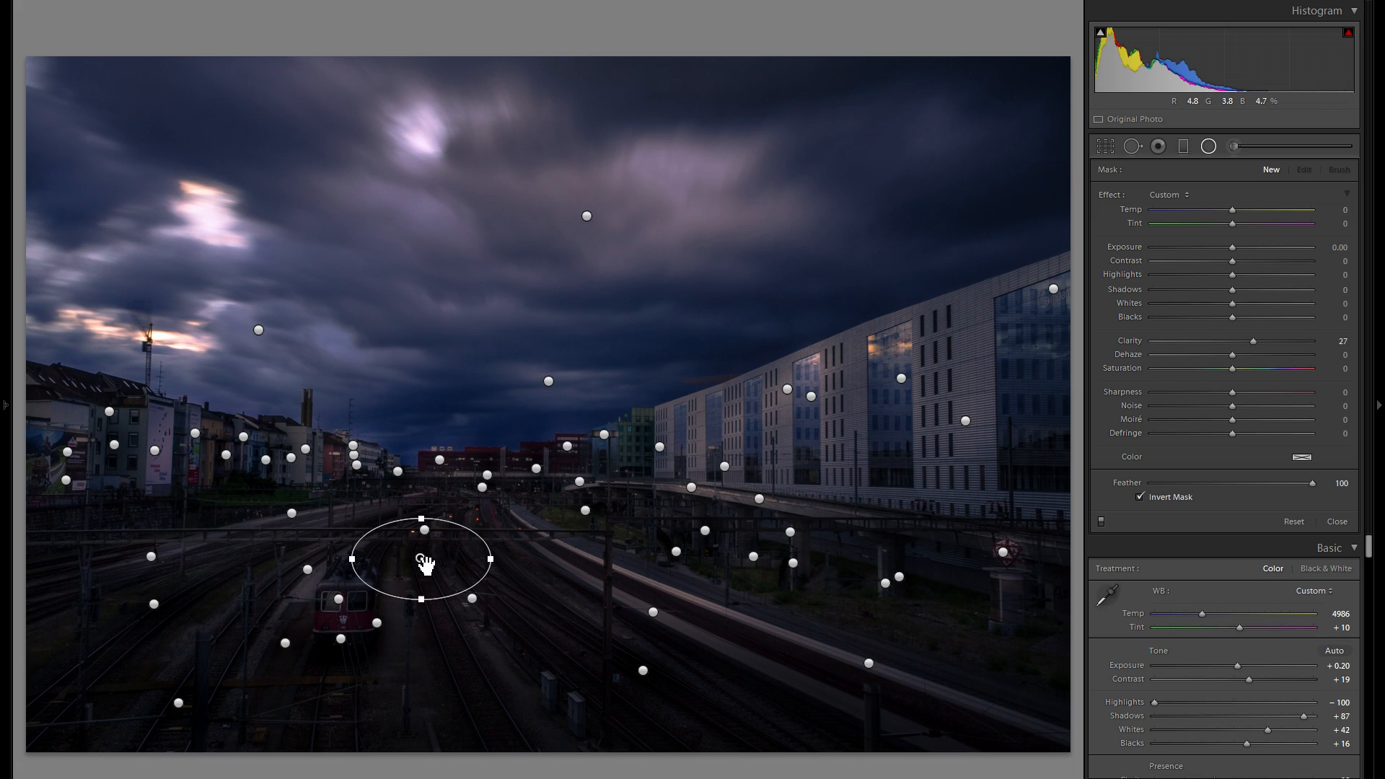
pyautogui.doubleClick(1122, 322)
pyautogui.doubleClick(1223, 245)
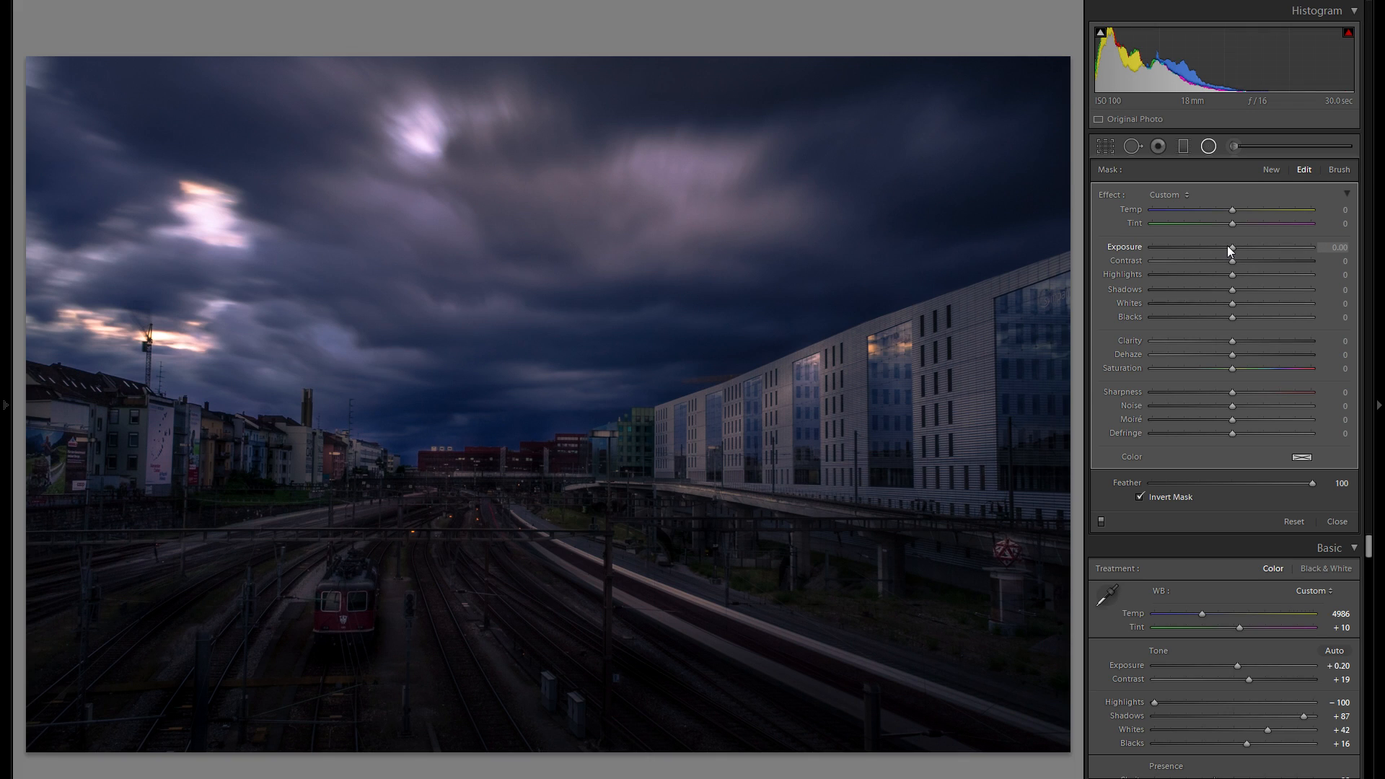
pyautogui.moveTo(1227, 246); pyautogui.dragTo(1224, 247)
pyautogui.hotkey('shift', 'm')
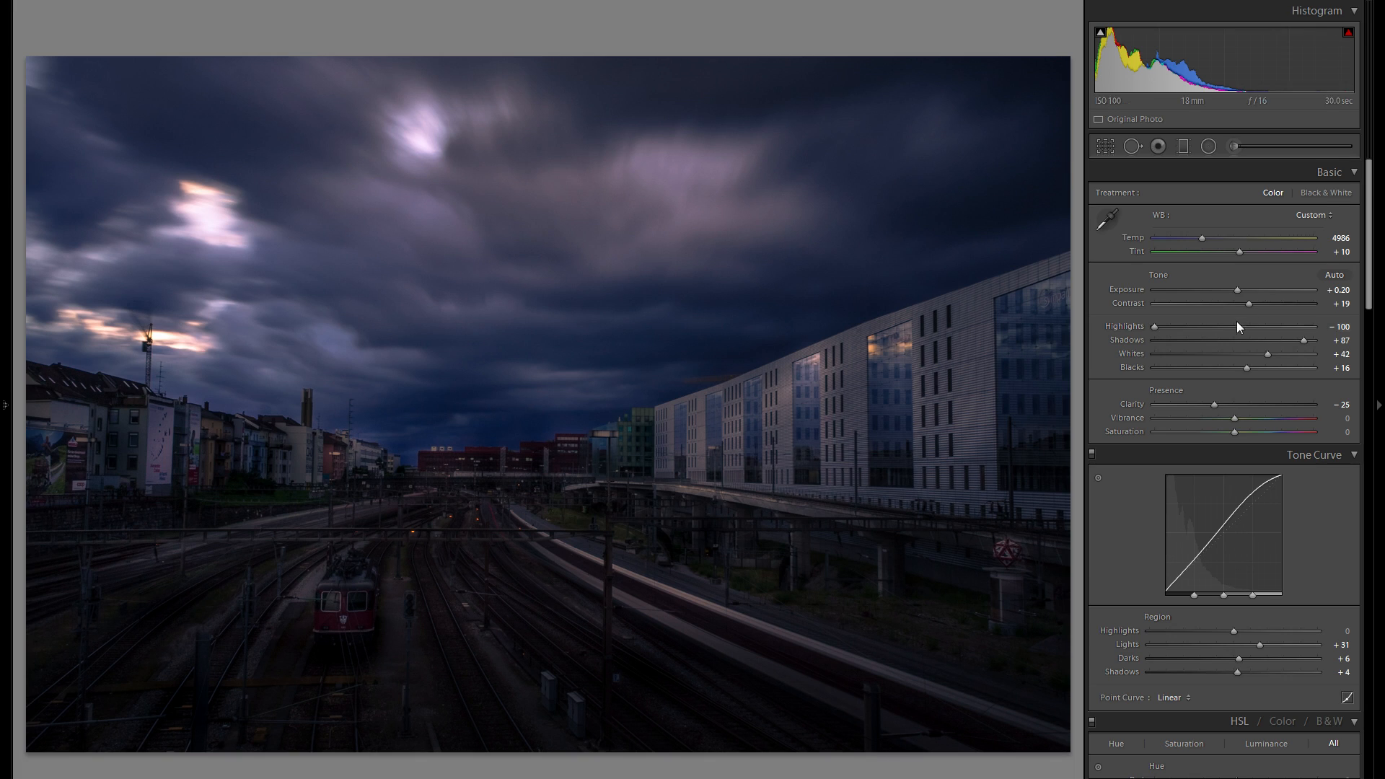
# Review the photo's global adjustments from the basic tone settings through colour, detail, lens, transform and effects to camera calibration.
pyautogui.scroll(-3, 1226, 327)
pyautogui.scroll(-9, 1149, 412)
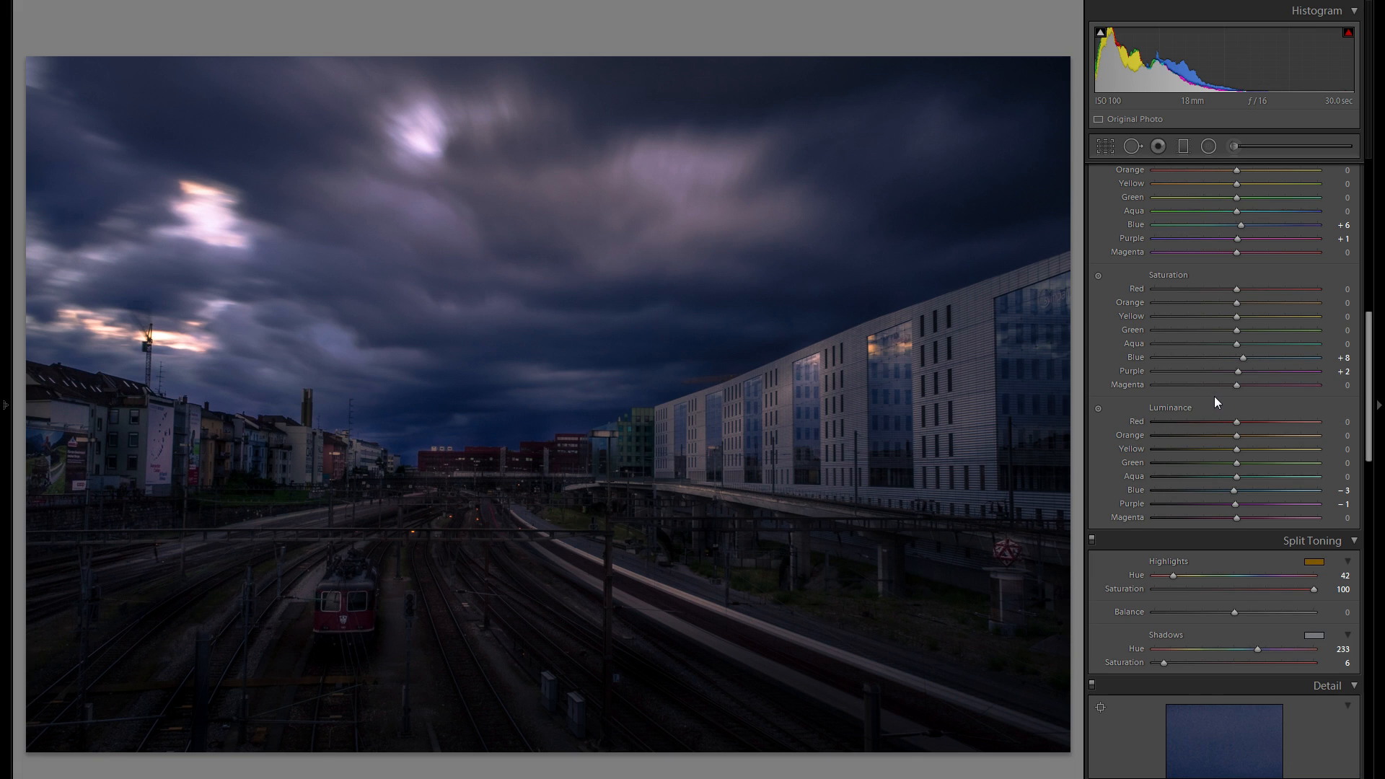
pyautogui.scroll(12, 1211, 401)
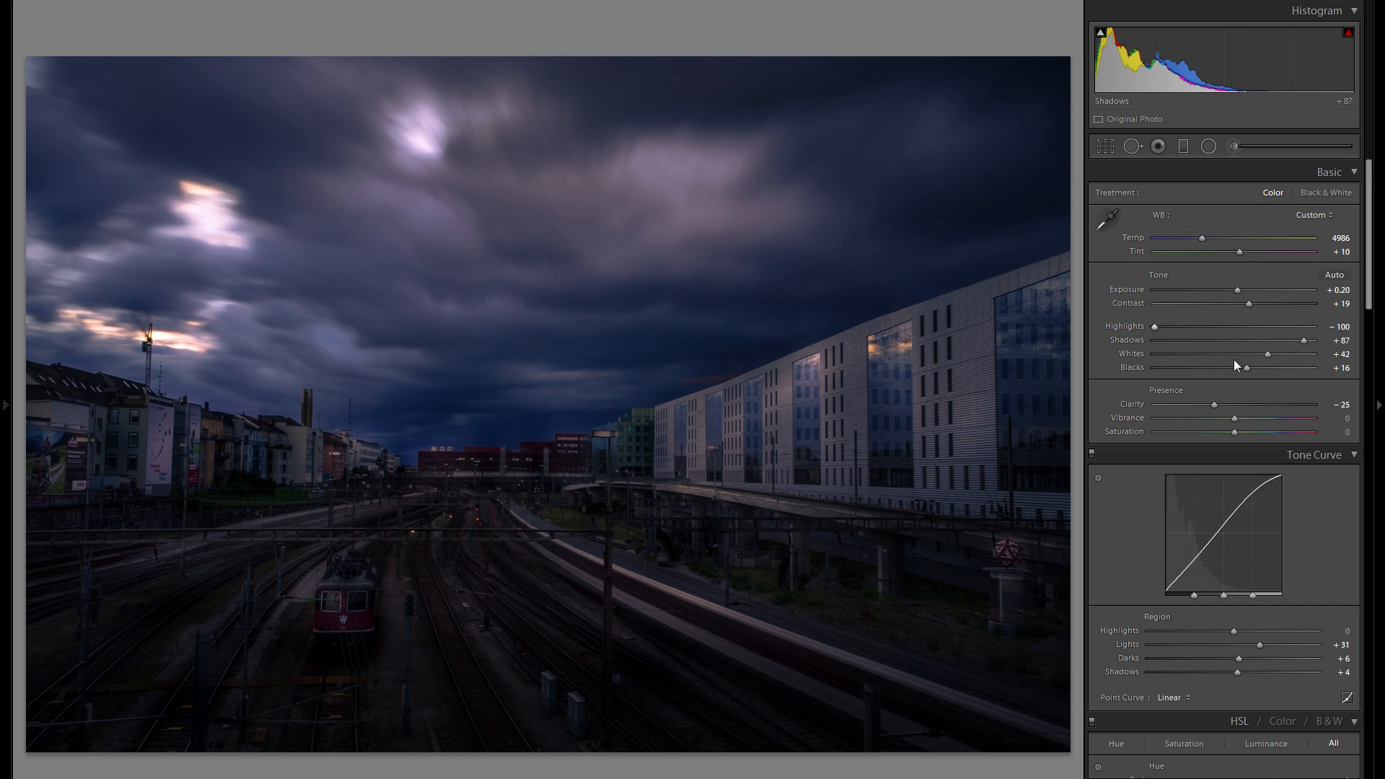
pyautogui.scroll(-3, 1220, 484)
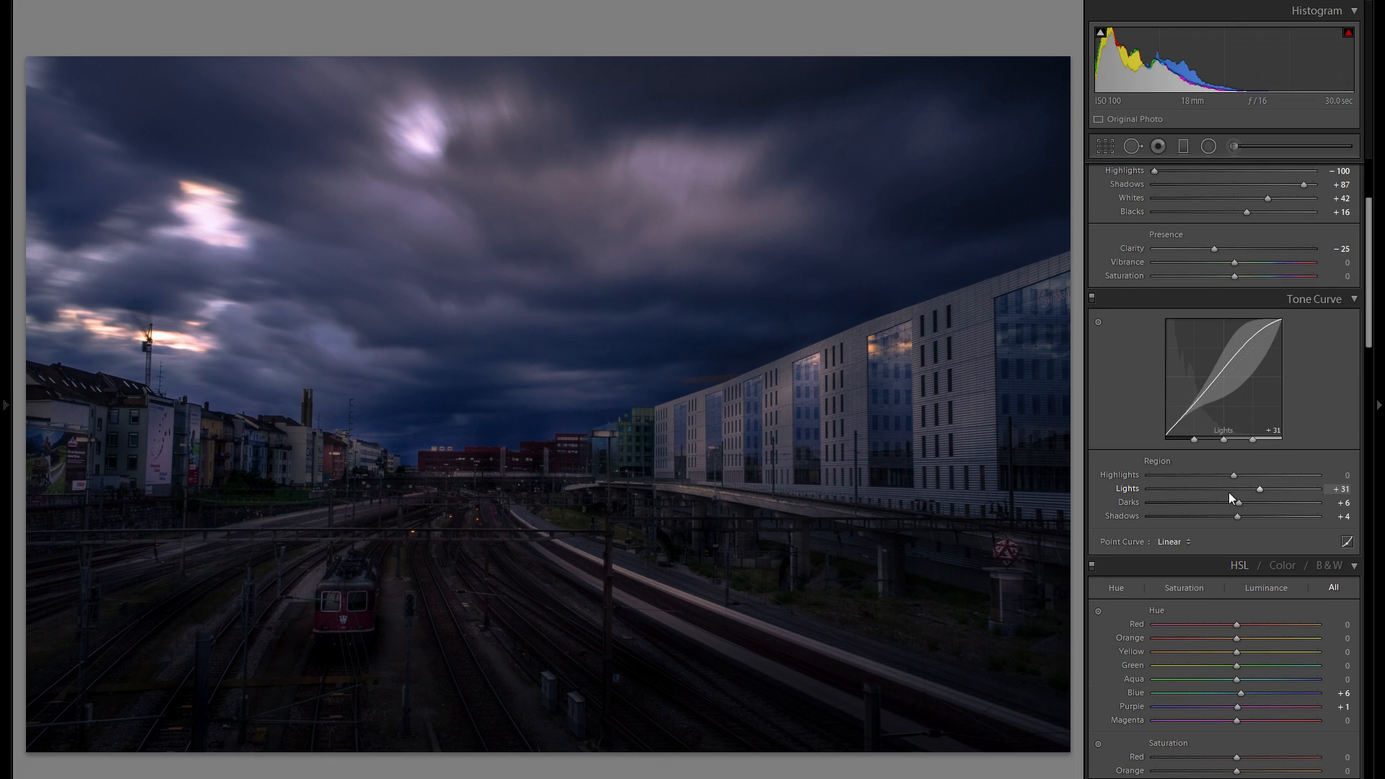
pyautogui.scroll(3, 1237, 491)
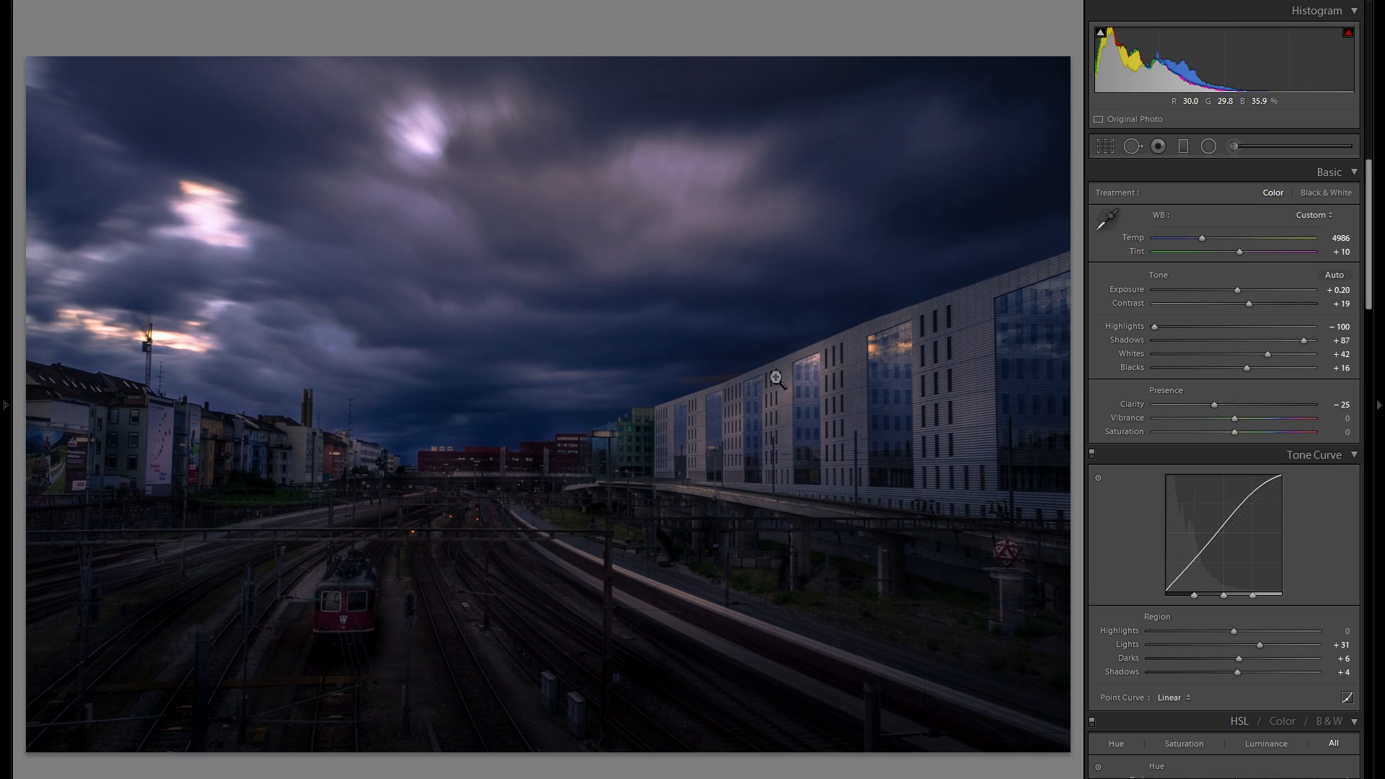
pyautogui.scroll(-5, 1229, 433)
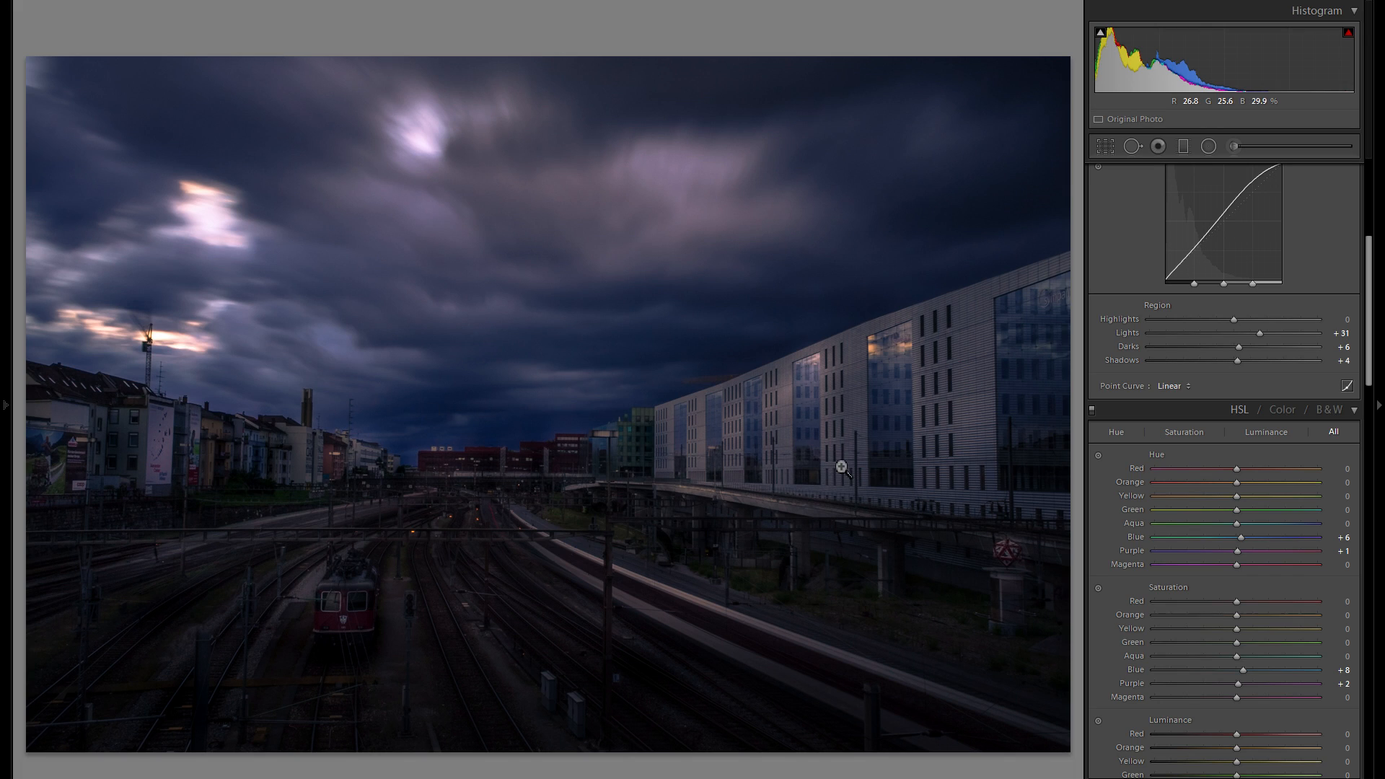
pyautogui.scroll(5, 1261, 343)
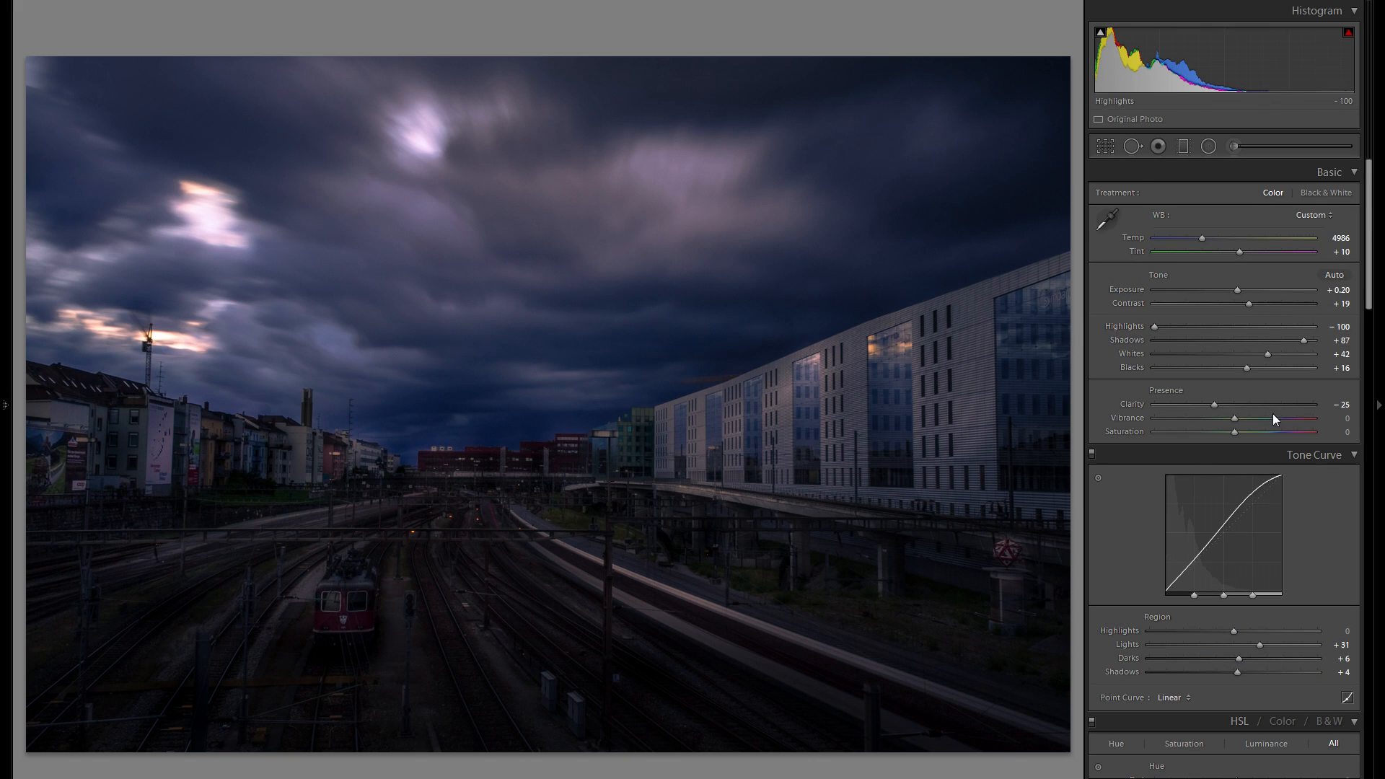
pyautogui.scroll(-5, 1266, 407)
pyautogui.scroll(-12, 1255, 396)
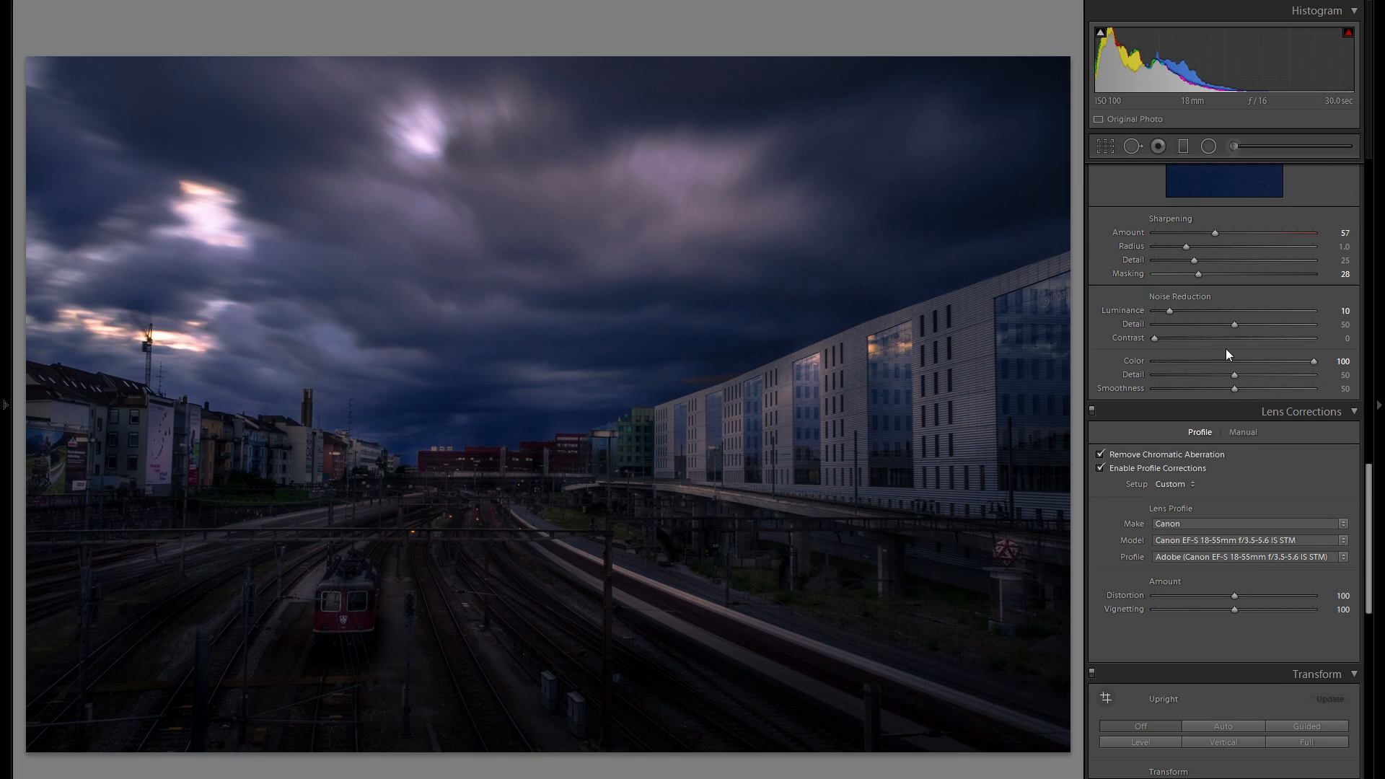
pyautogui.scroll(-7, 1255, 411)
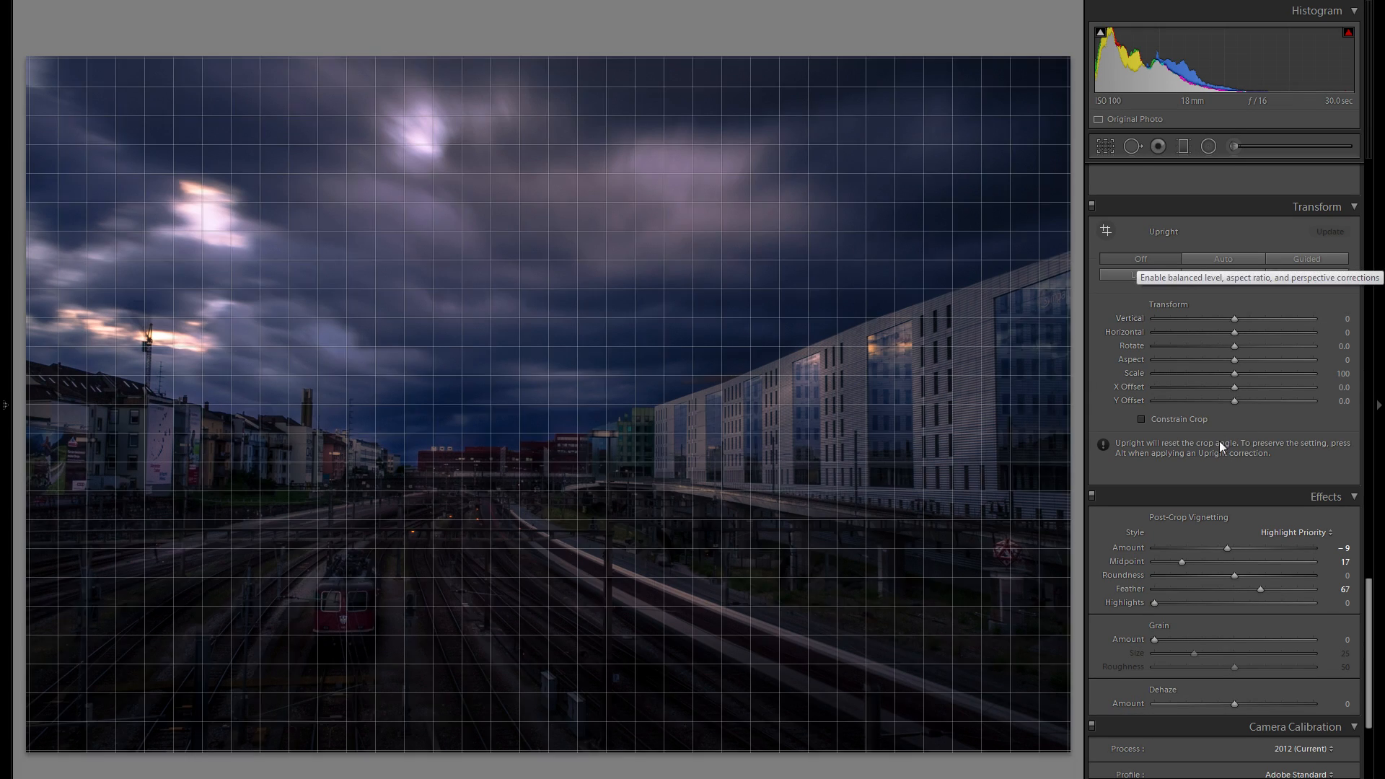
pyautogui.scroll(-3, 1221, 469)
pyautogui.scroll(-1, 1222, 486)
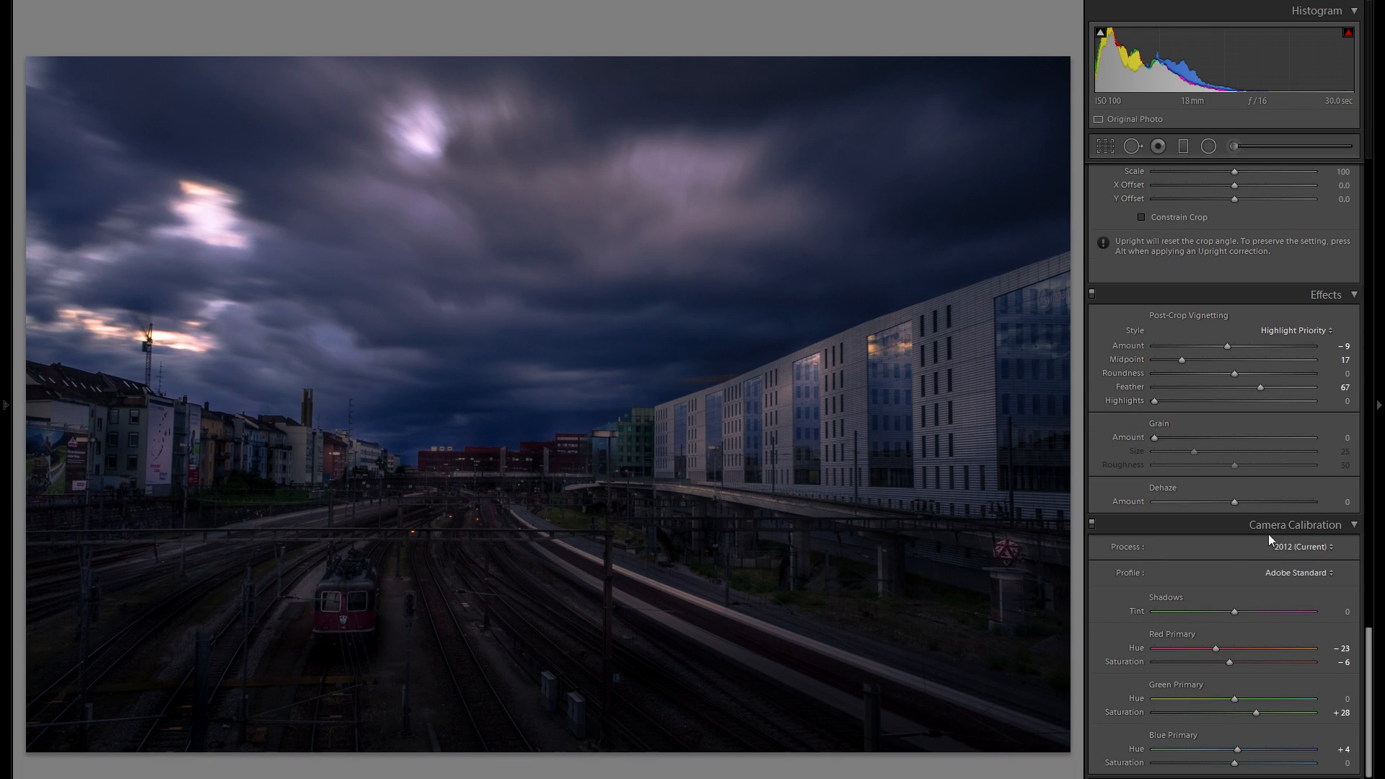
pyautogui.scroll(3, 1247, 535)
pyautogui.scroll(20, 1231, 536)
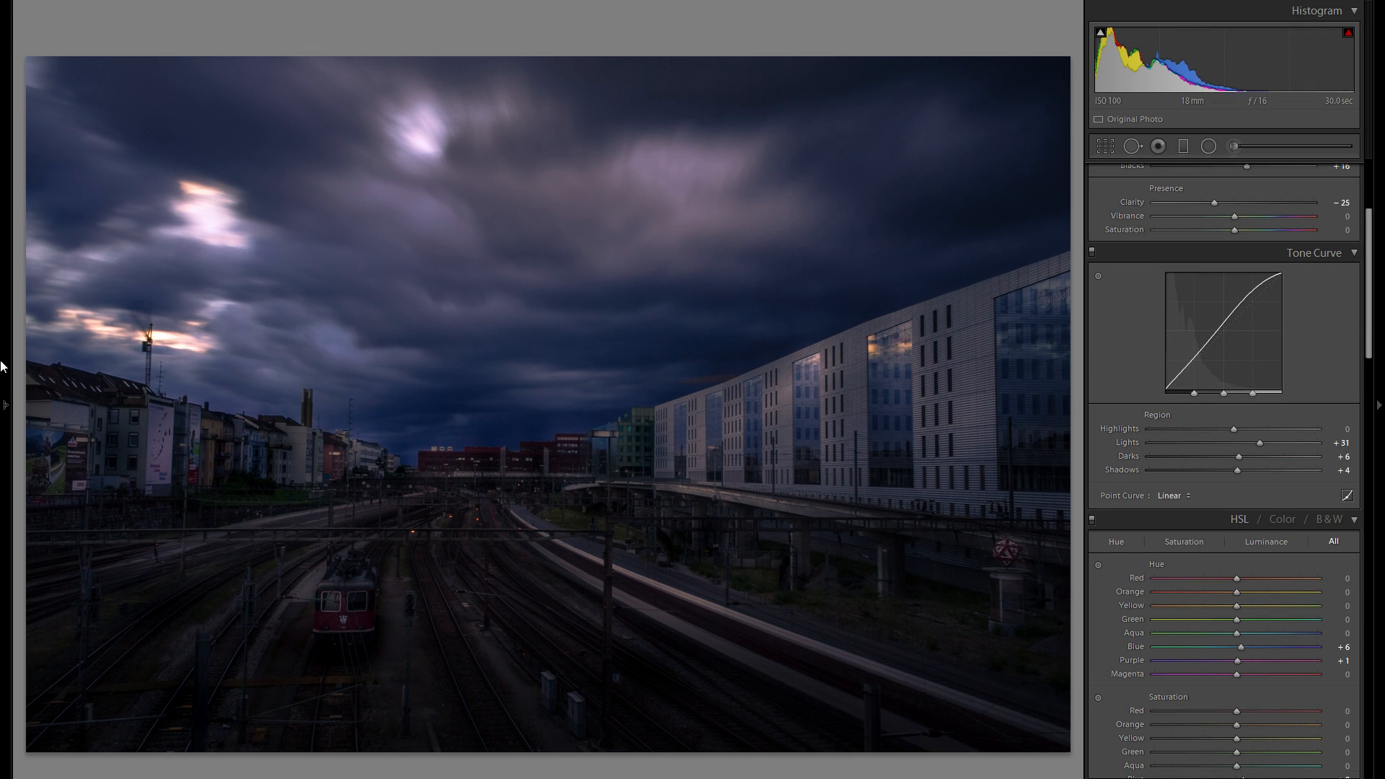
# Compare the photo's original import state with its latest edited state in the edit history, ending on the latest edit.
pyautogui.press('F7')
pyautogui.scroll(-6, 134, 475)
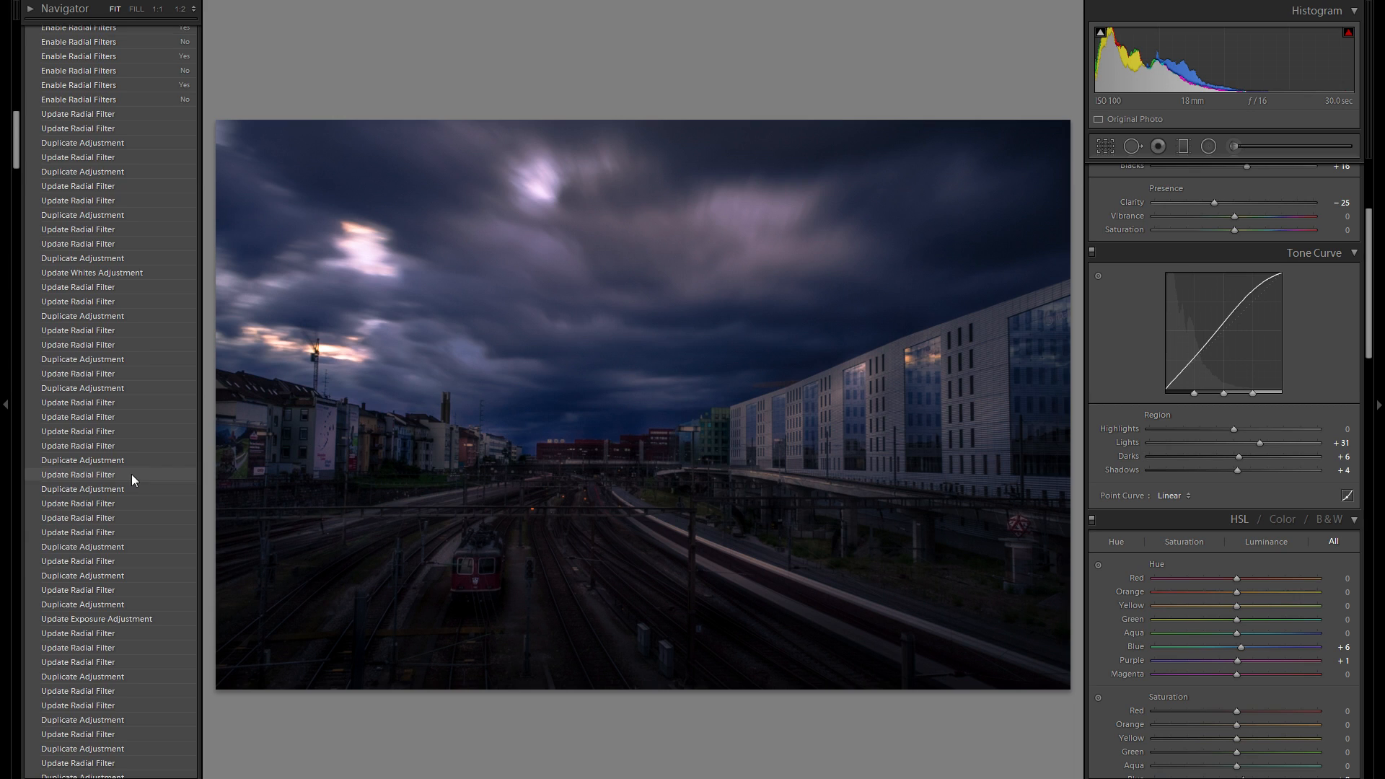
pyautogui.scroll(10, 116, 404)
pyautogui.scroll(-10, 123, 346)
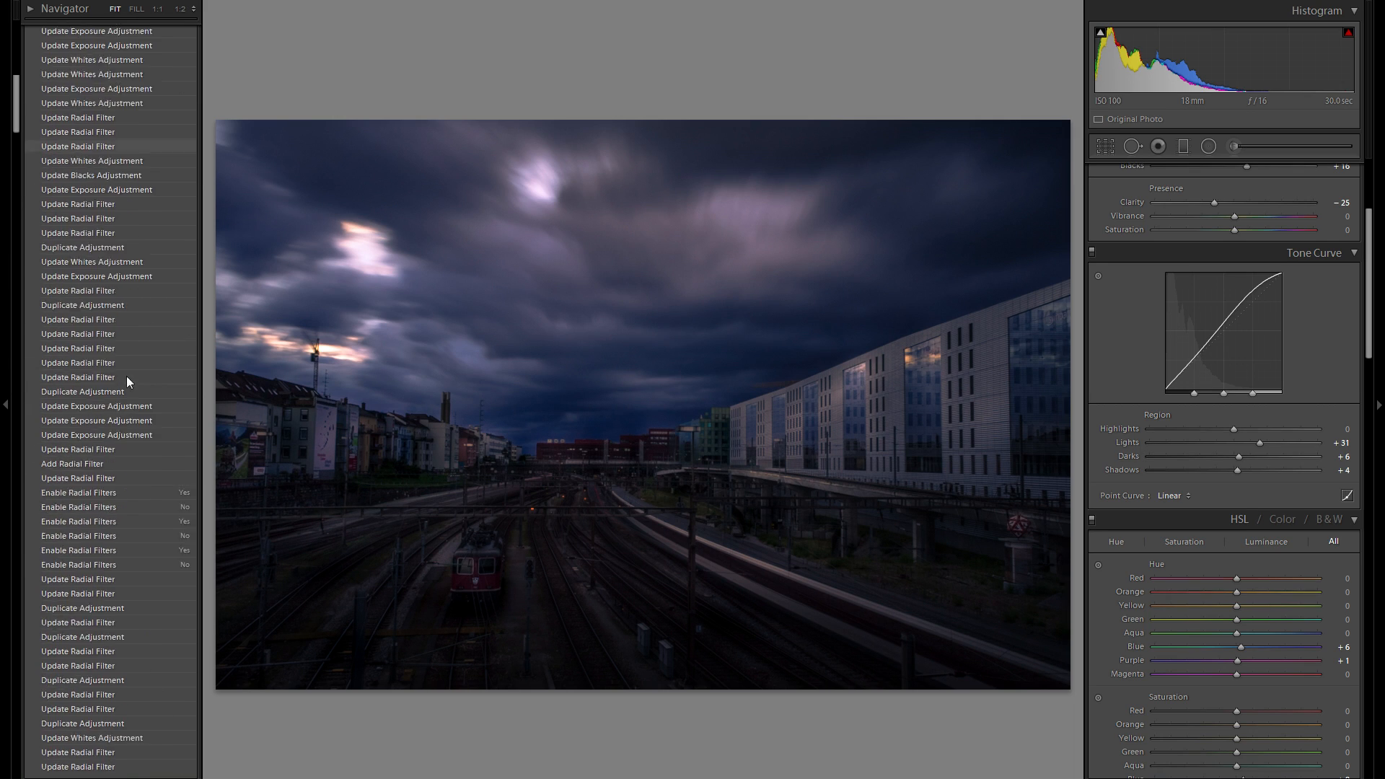
pyautogui.scroll(-15, 125, 345)
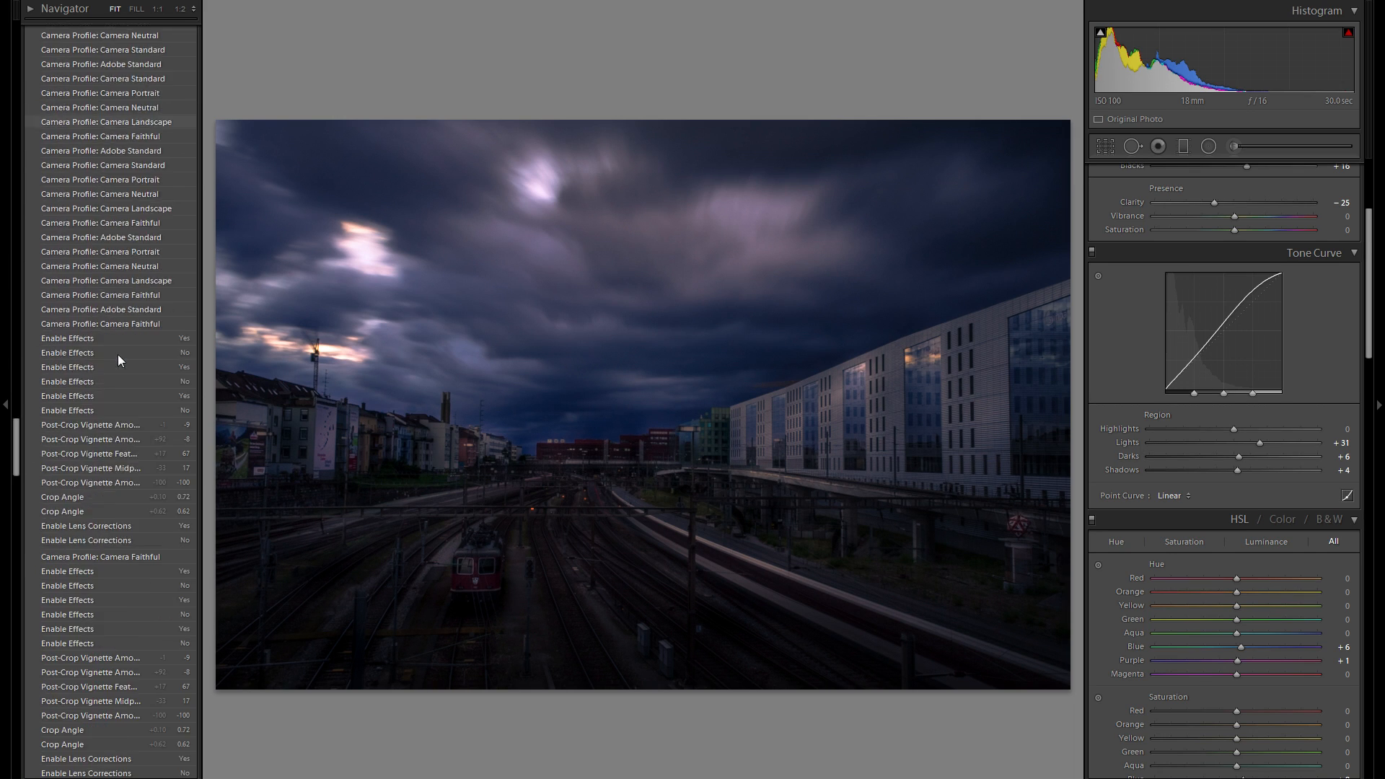
pyautogui.scroll(-15, 117, 378)
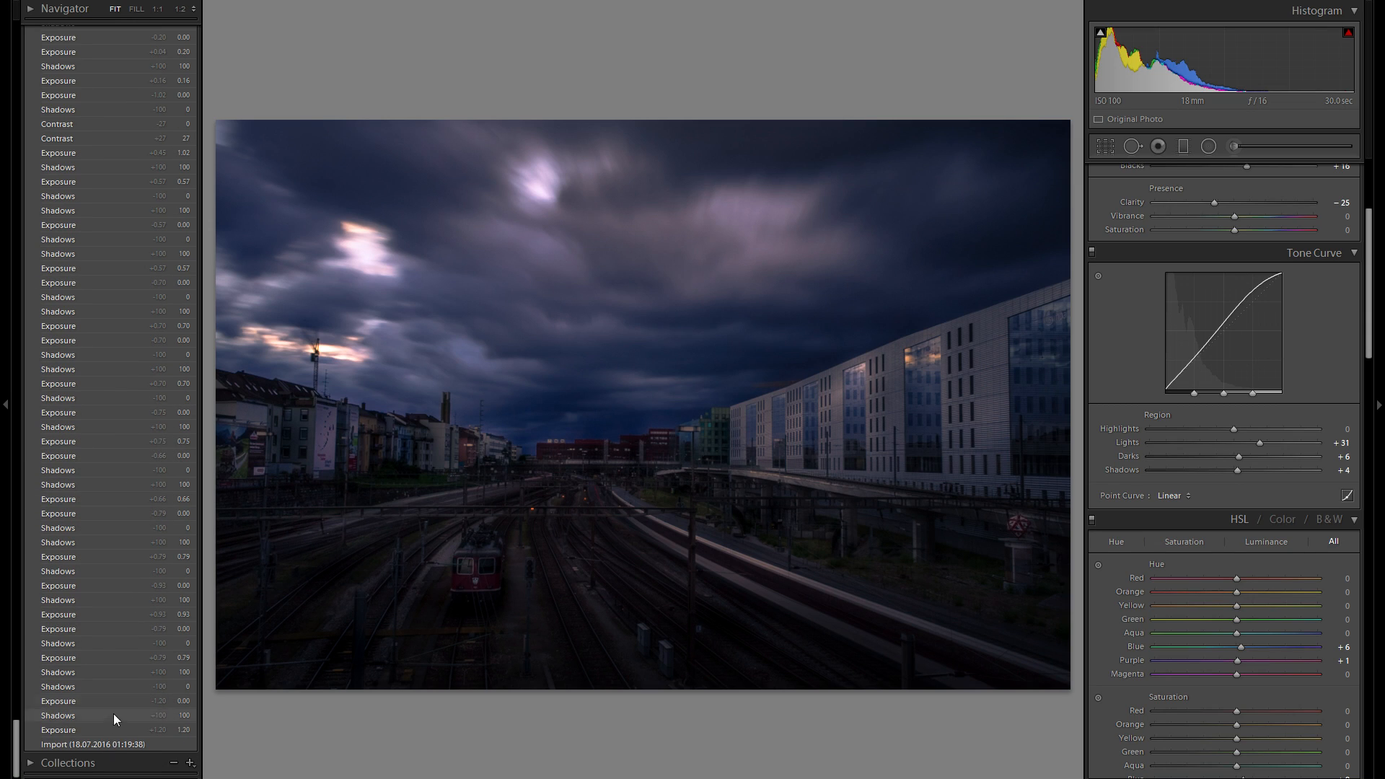
pyautogui.click(110, 745)
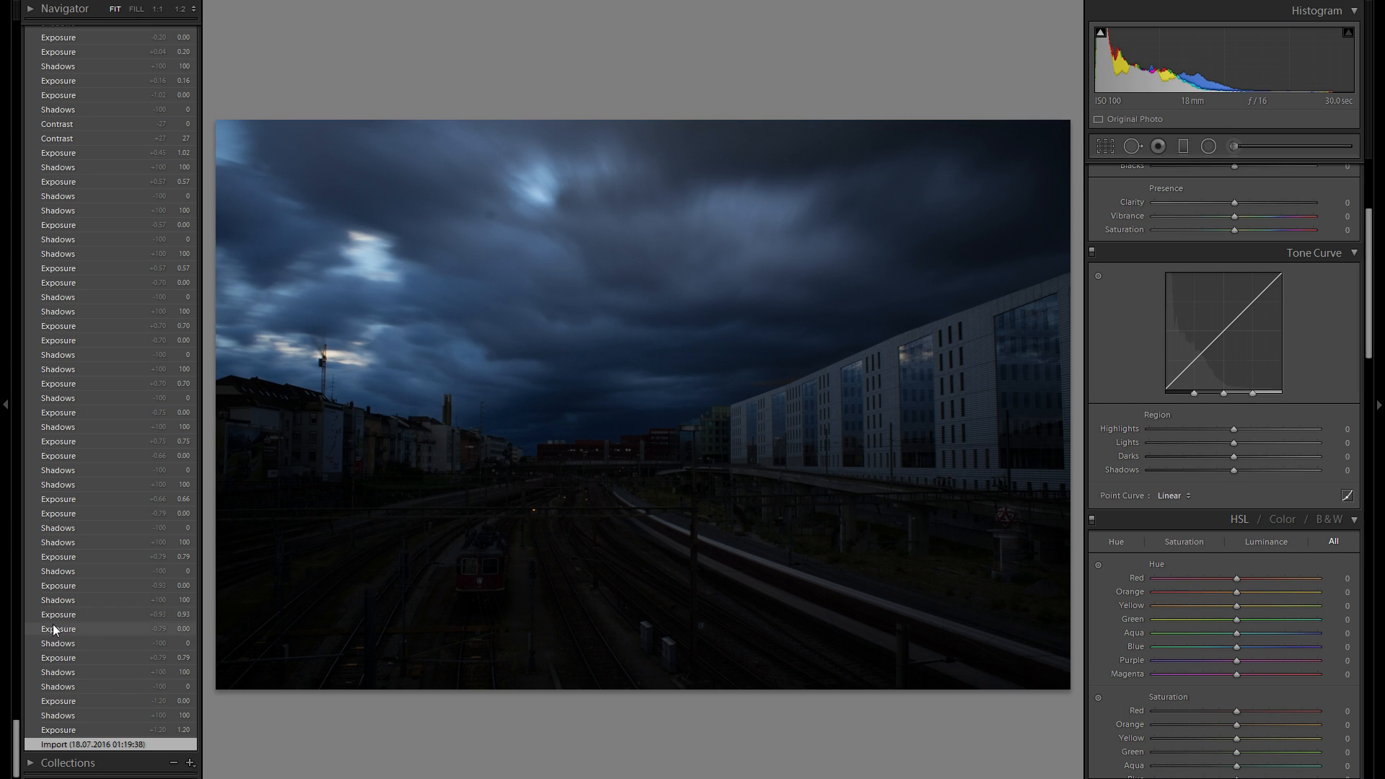
pyautogui.scroll(20, 59, 630)
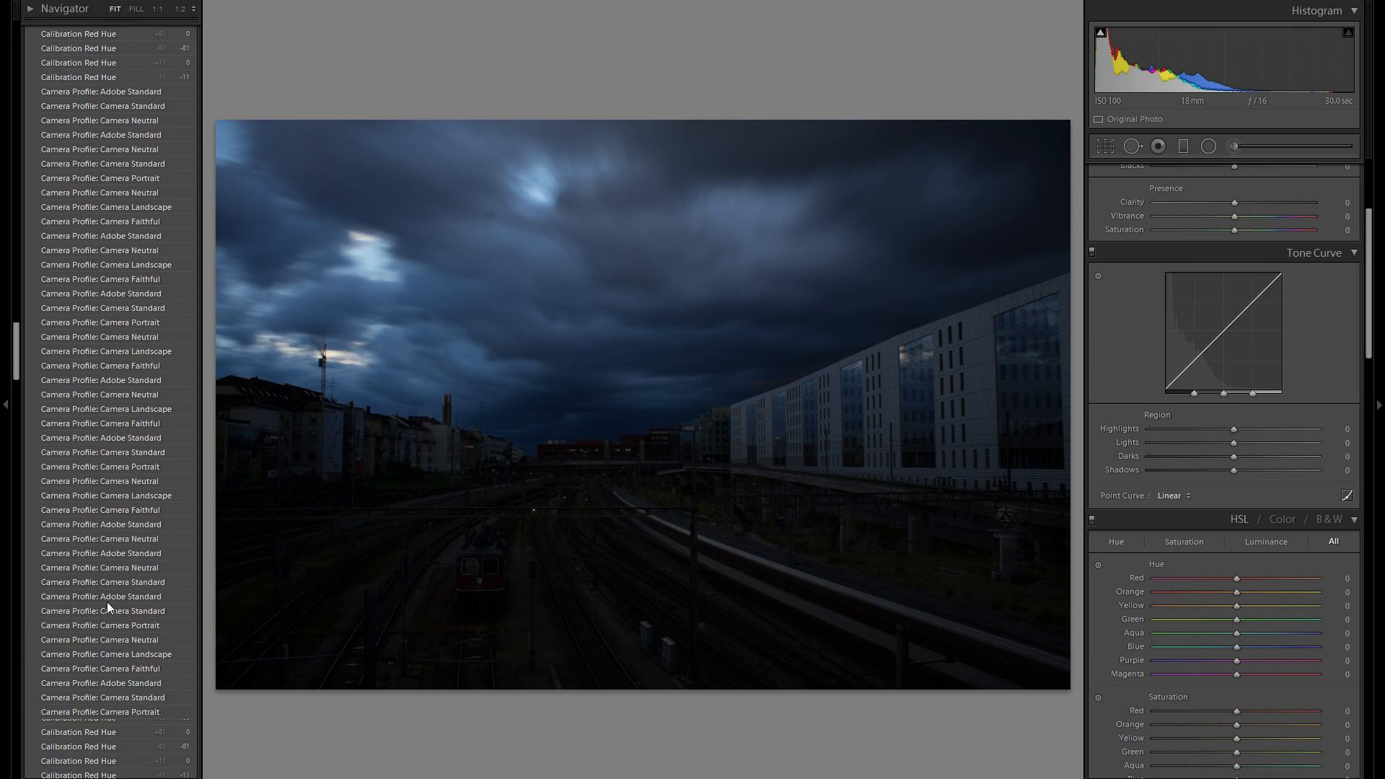
pyautogui.scroll(15, 181, 313)
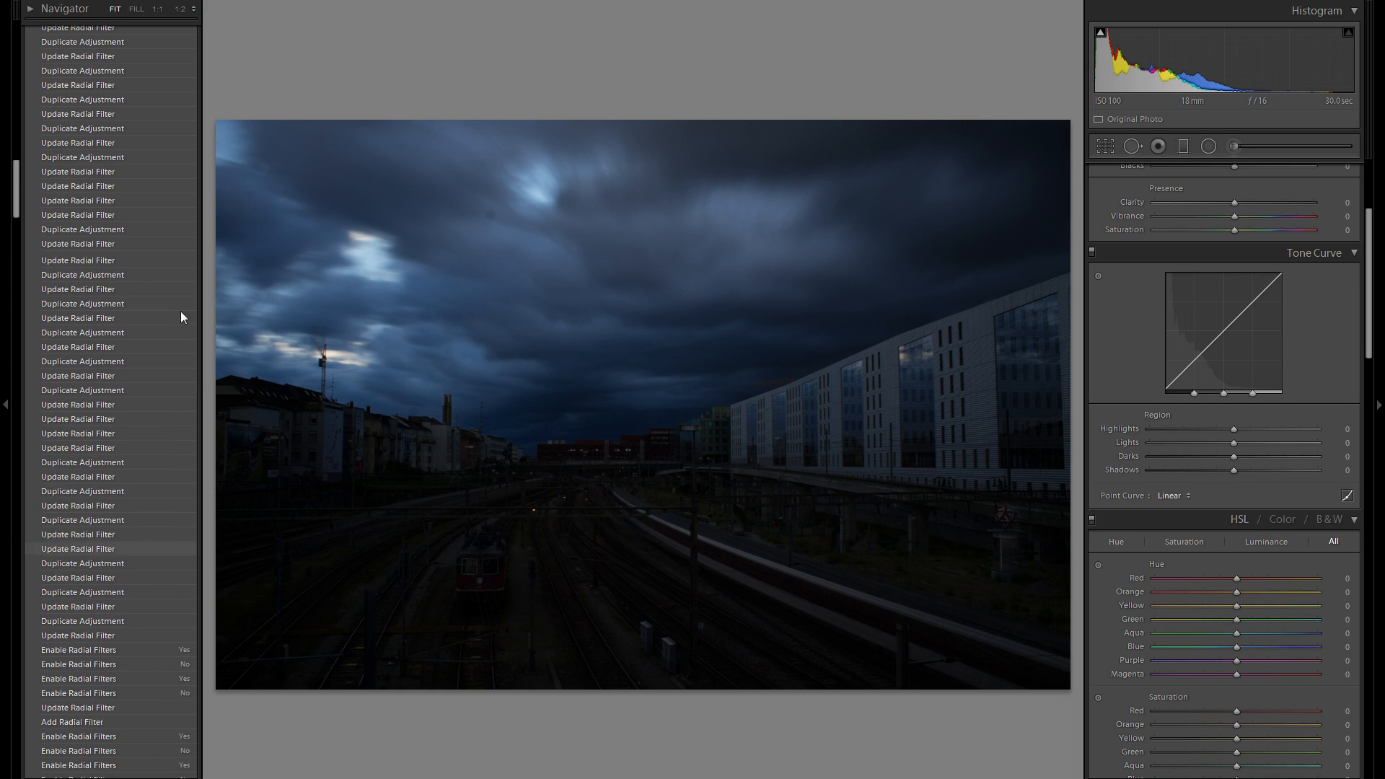
pyautogui.click(144, 98)
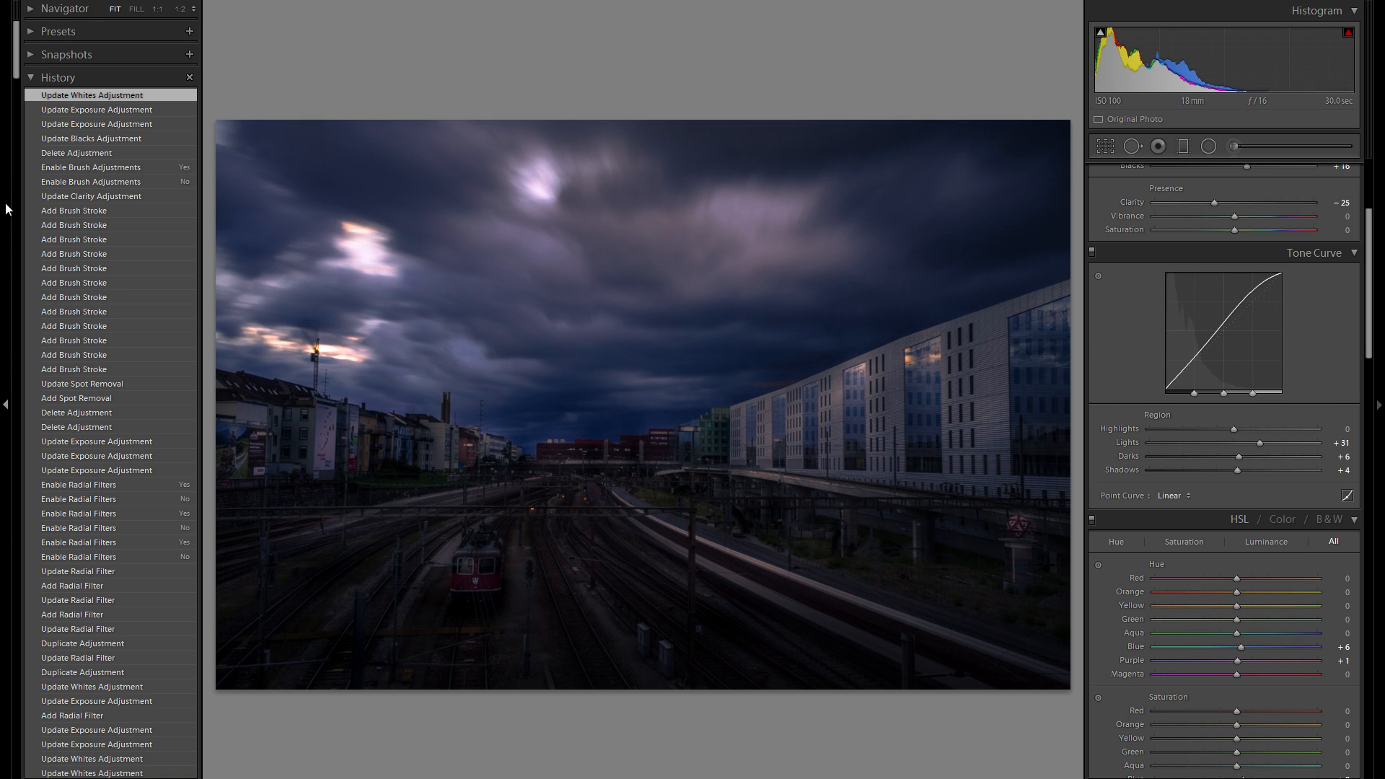
# Set the Blue Primary Hue in the camera calibration to -4.
pyautogui.scroll(-15, 1248, 603)
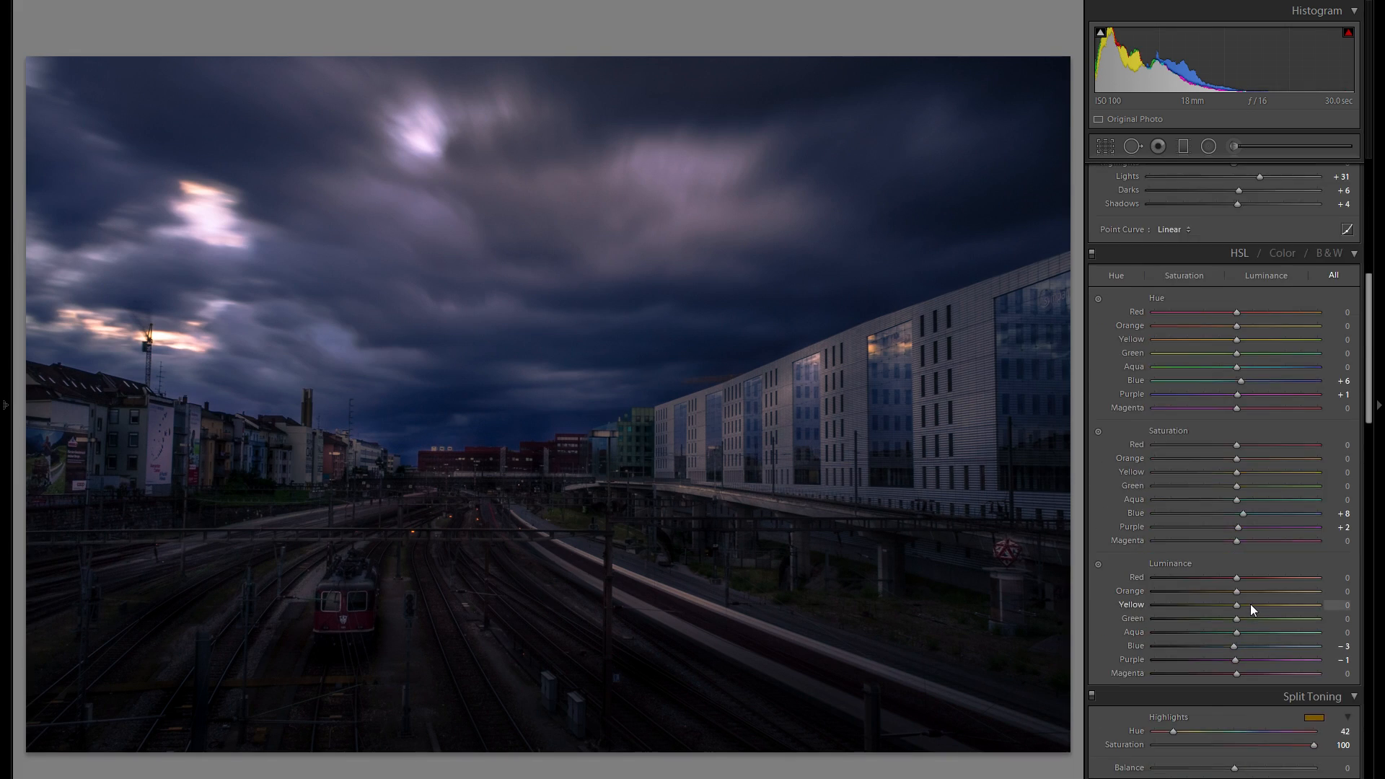
pyautogui.scroll(-6, 1254, 590)
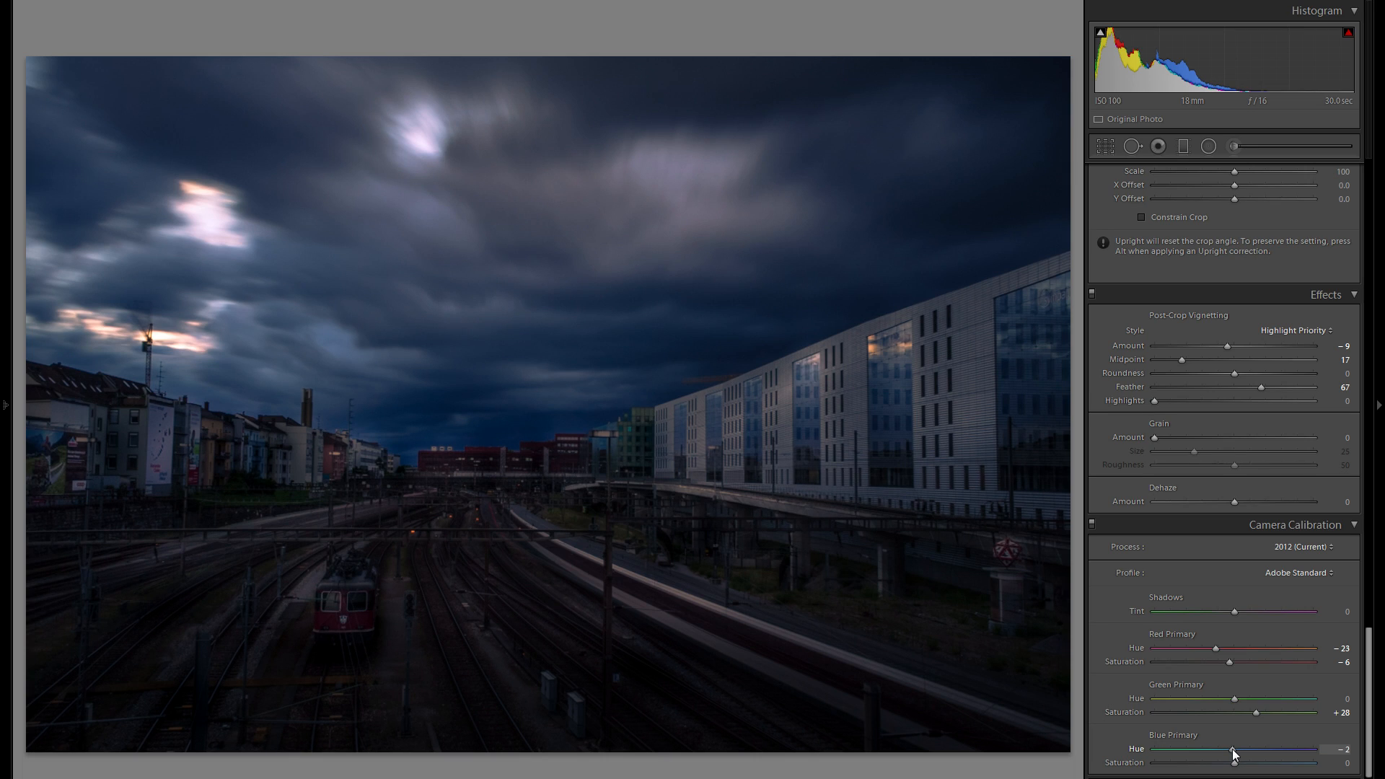
pyautogui.moveTo(1231, 749); pyautogui.dragTo(1231, 749)
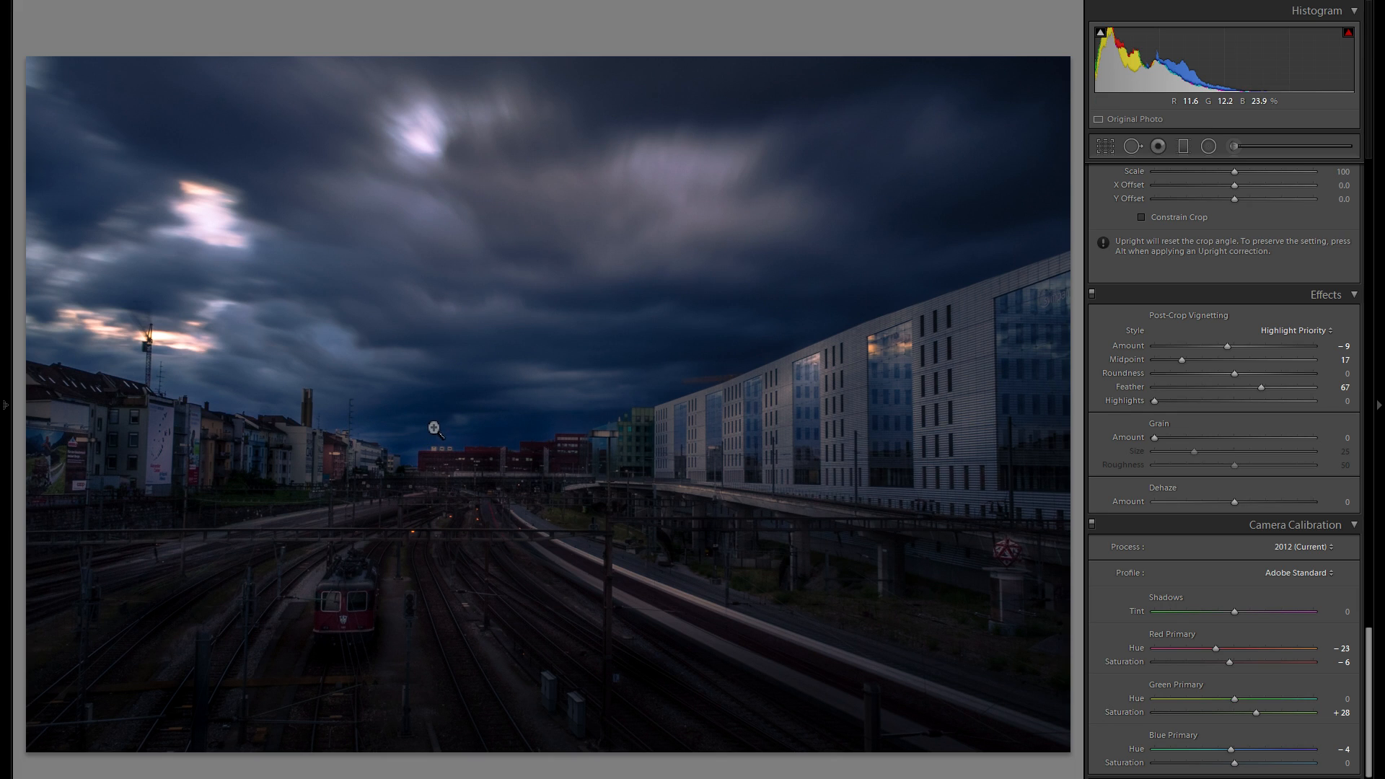
# Check the new calibration against the import state in the edit history, and return to the Calibration Blue Hue entry.
pyautogui.click(7, 402)
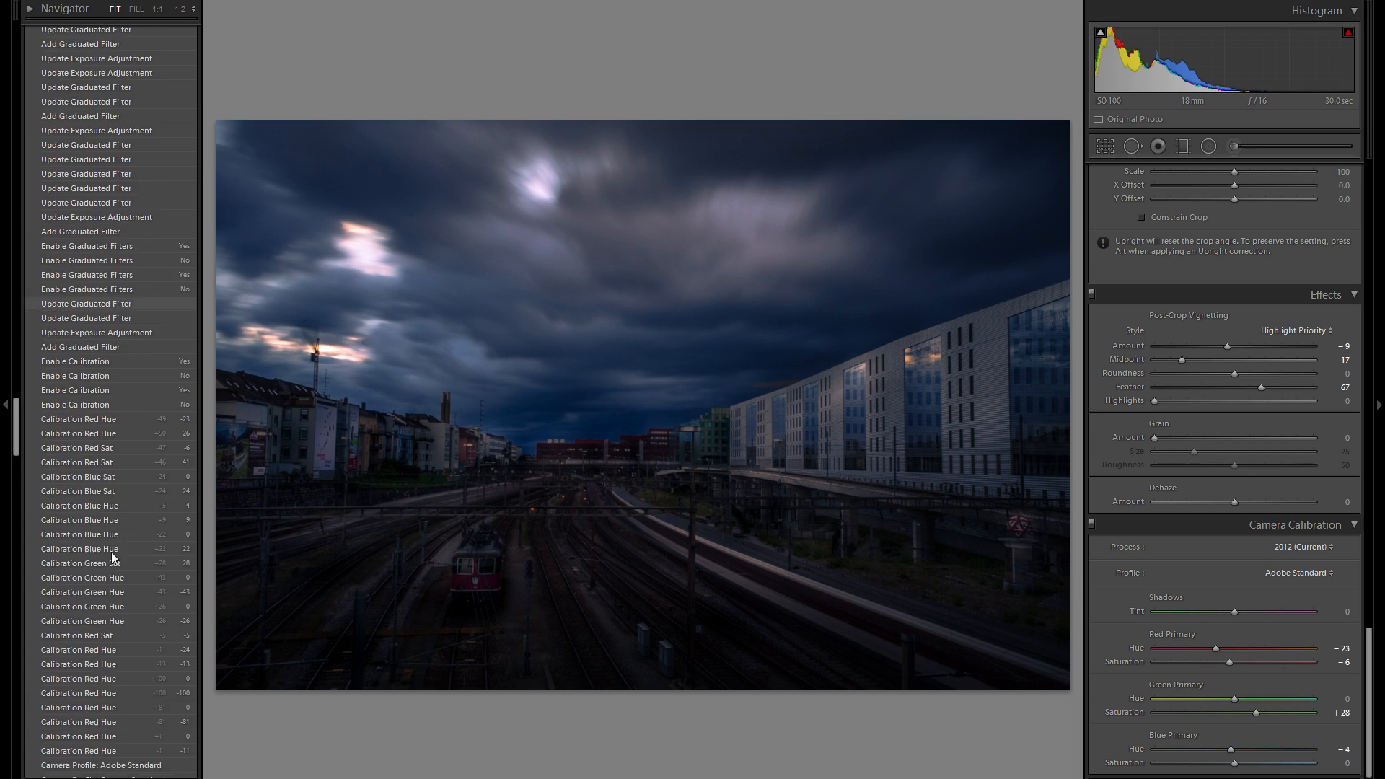
pyautogui.scroll(-15, 93, 678)
pyautogui.click(88, 741)
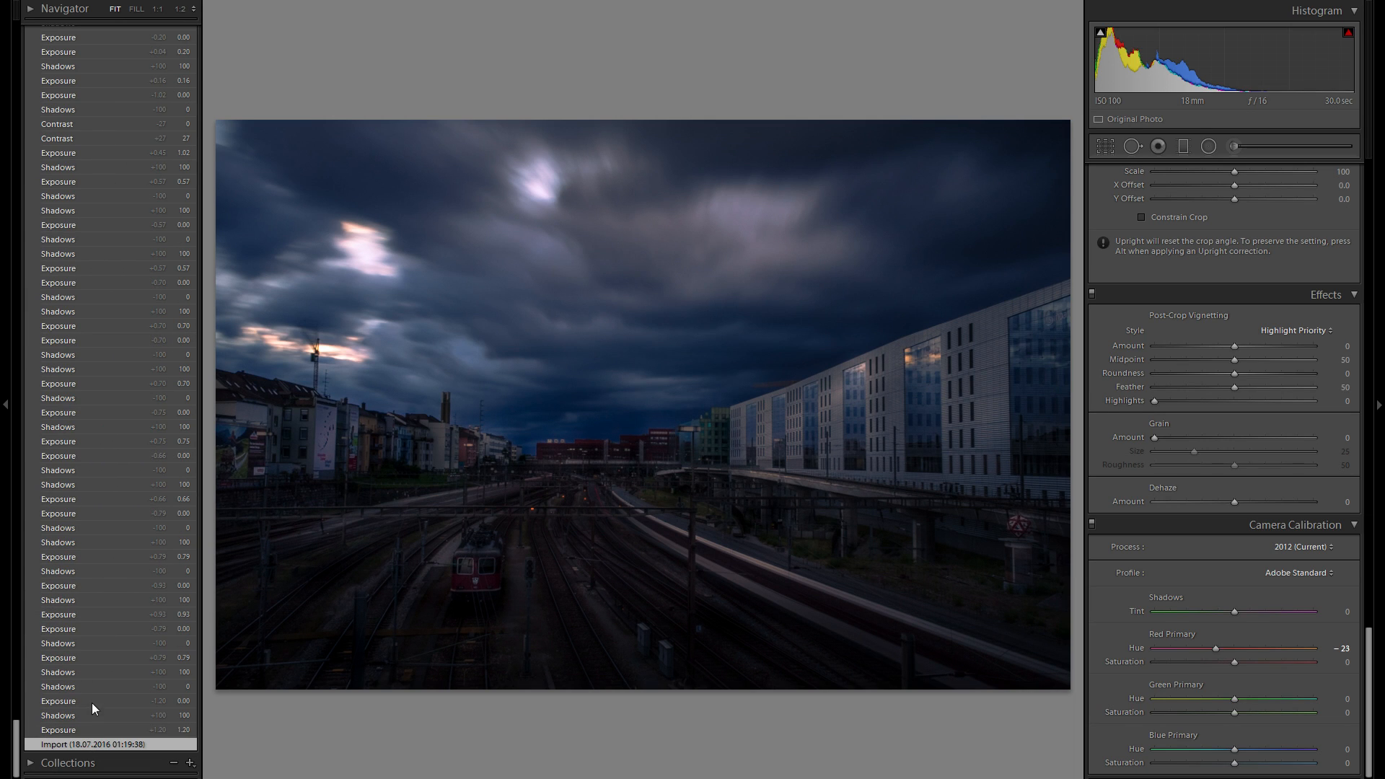
pyautogui.scroll(20, 98, 620)
pyautogui.scroll(15, 105, 421)
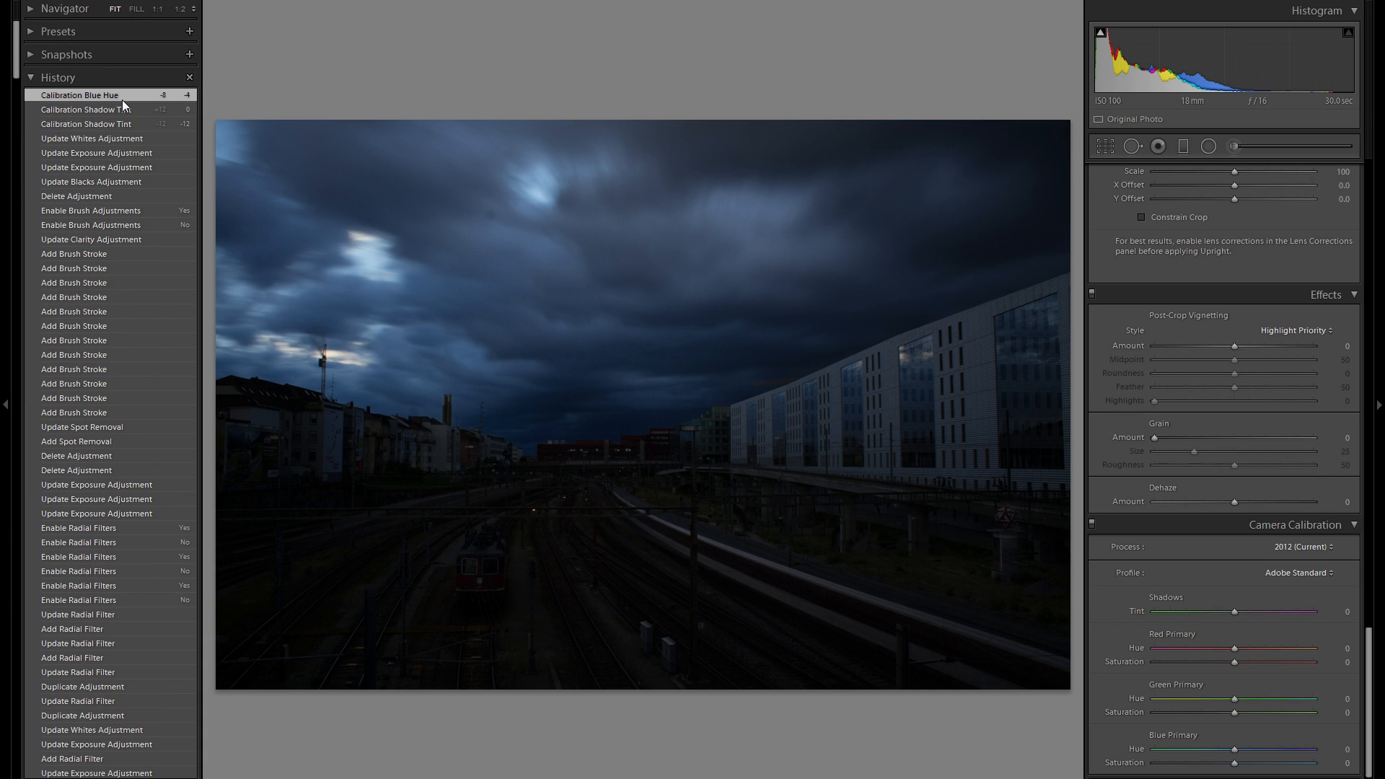
pyautogui.click(122, 100)
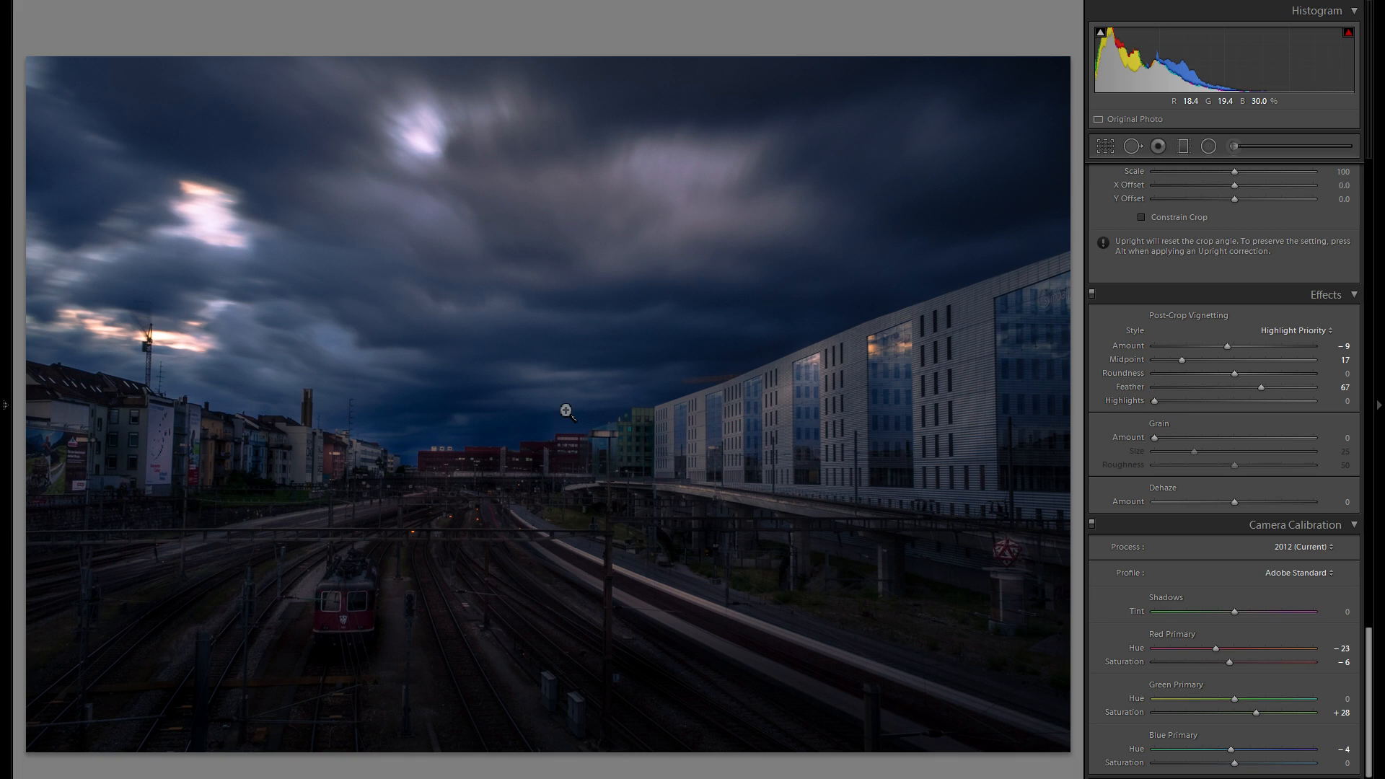
# Show the before and after versions side by side and set the photo's global Exposure to 0.00.
pyautogui.press('y')
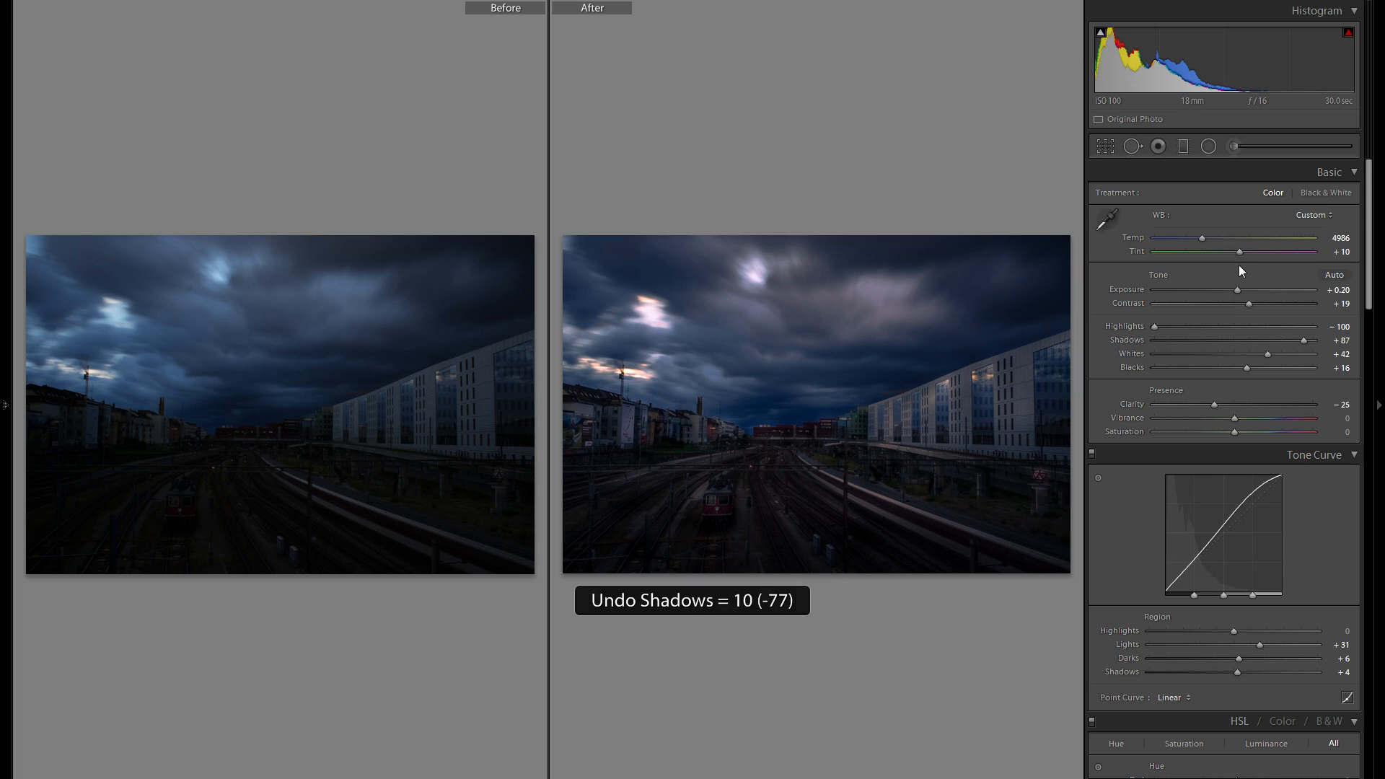
pyautogui.moveTo(1238, 289); pyautogui.dragTo(1235, 289)
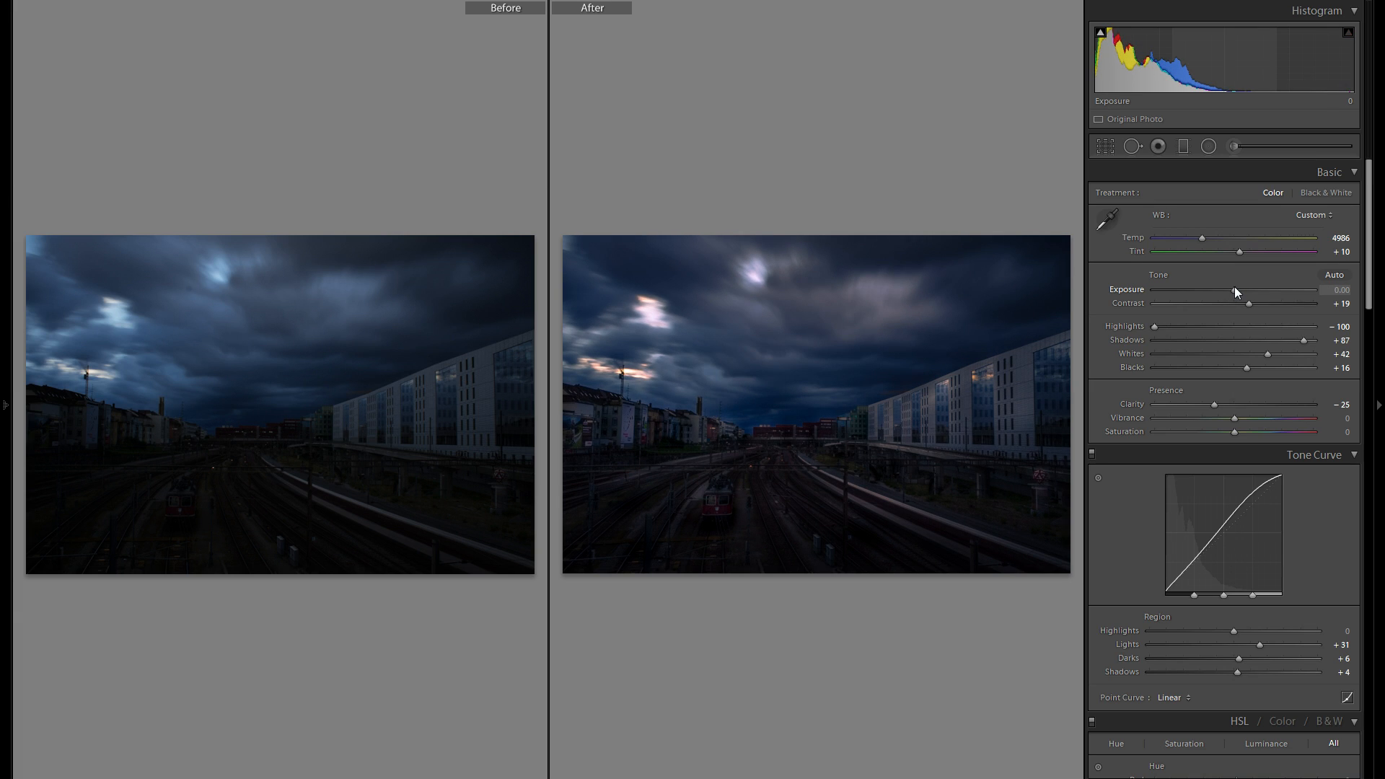
pyautogui.moveTo(1235, 288); pyautogui.dragTo(1238, 287)
pyautogui.press('-')
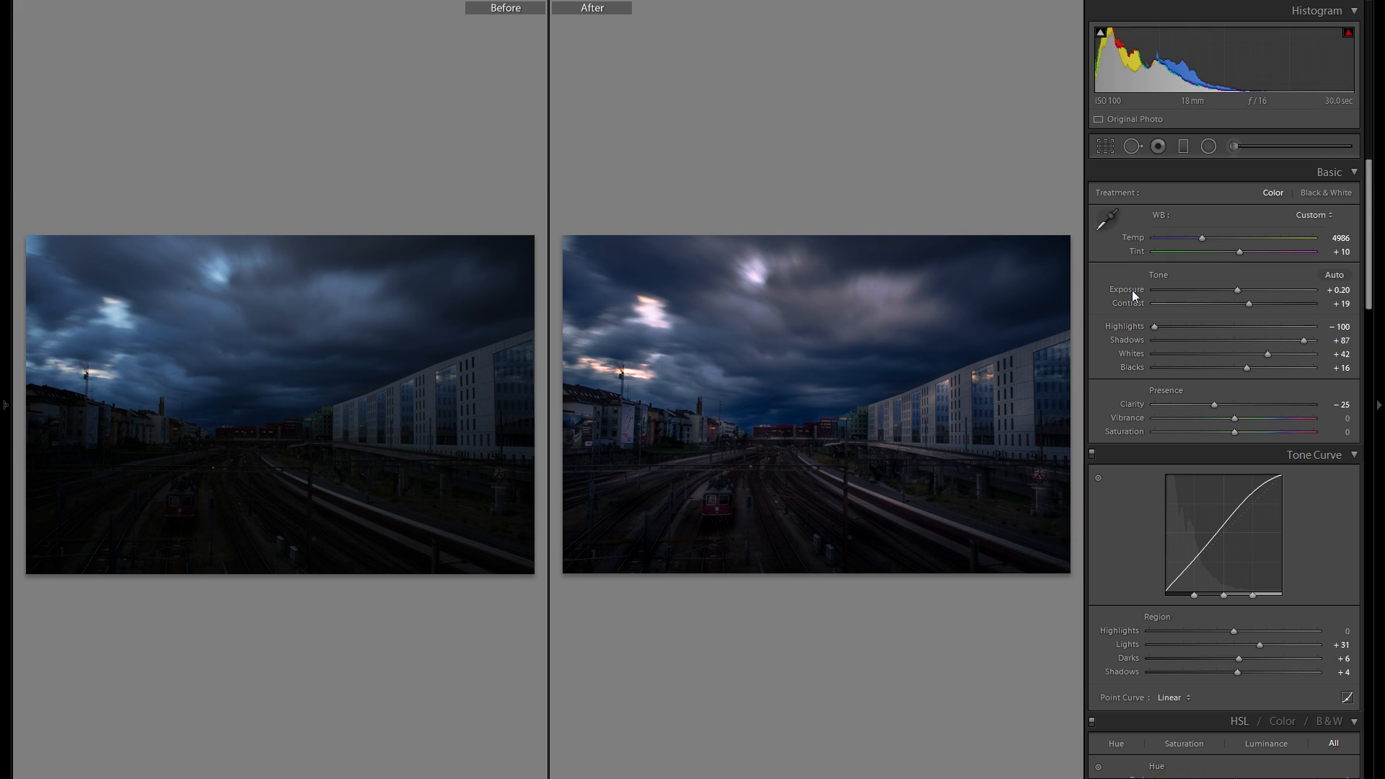
pyautogui.press('-')
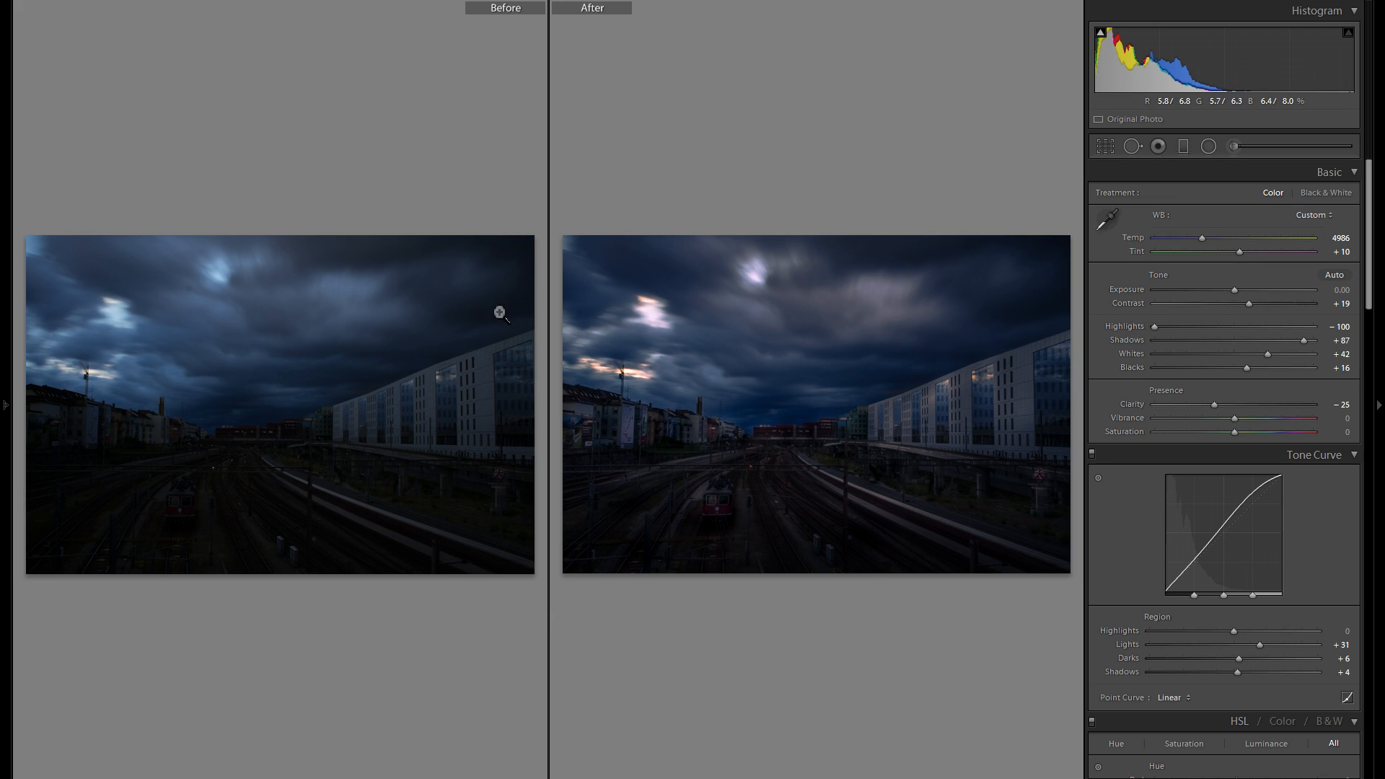
# Examine the before and after versions up close, from the bright clouds to the locomotive, and return to the full view.
pyautogui.click(654, 324)
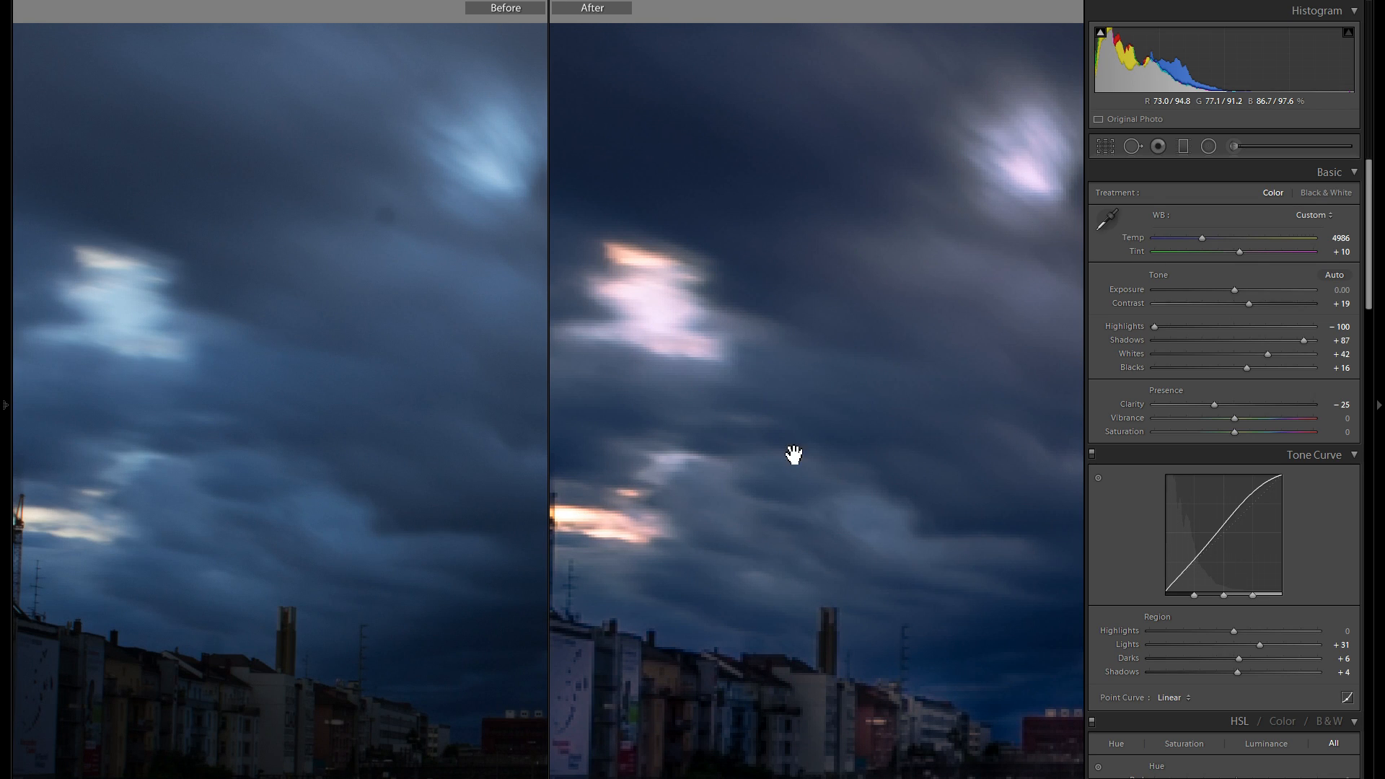
pyautogui.moveTo(918, 584); pyautogui.dragTo(717, 336)
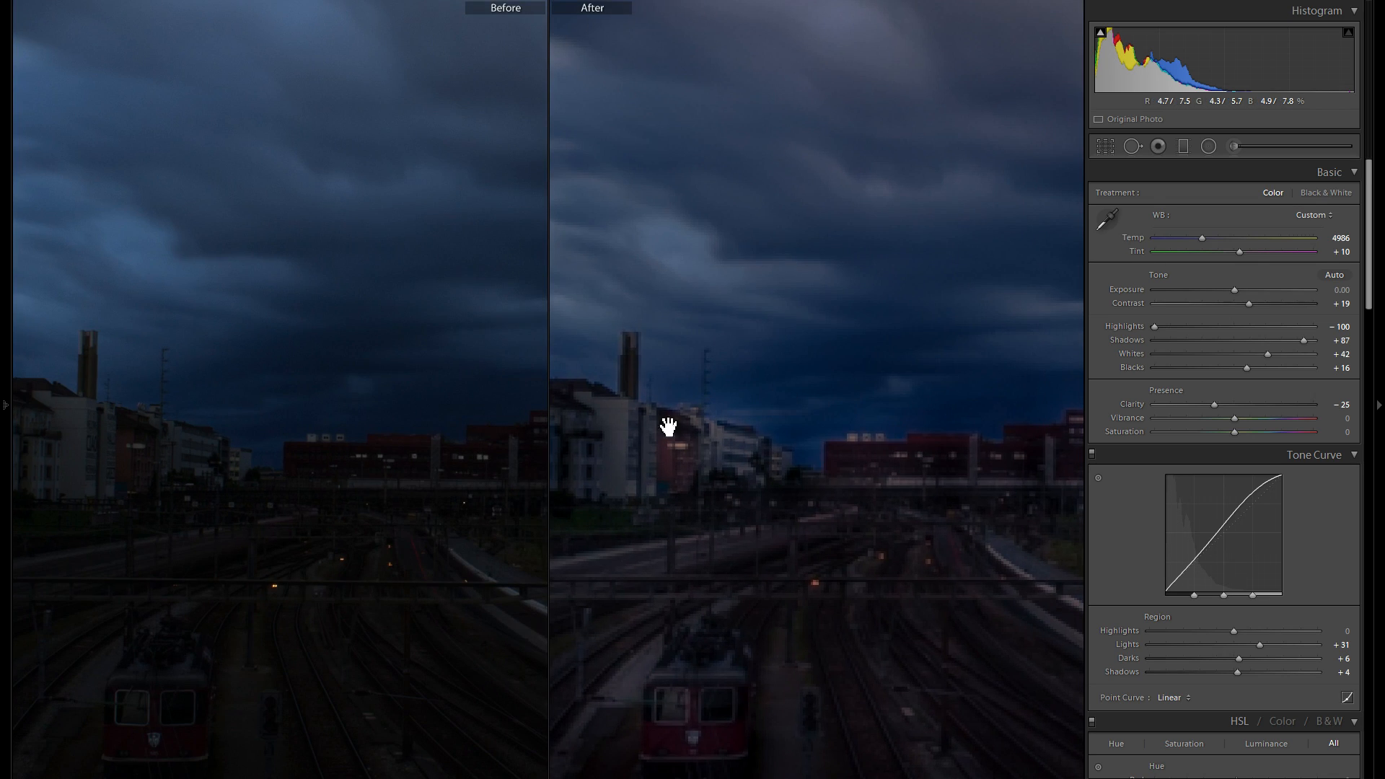
pyautogui.click(791, 526)
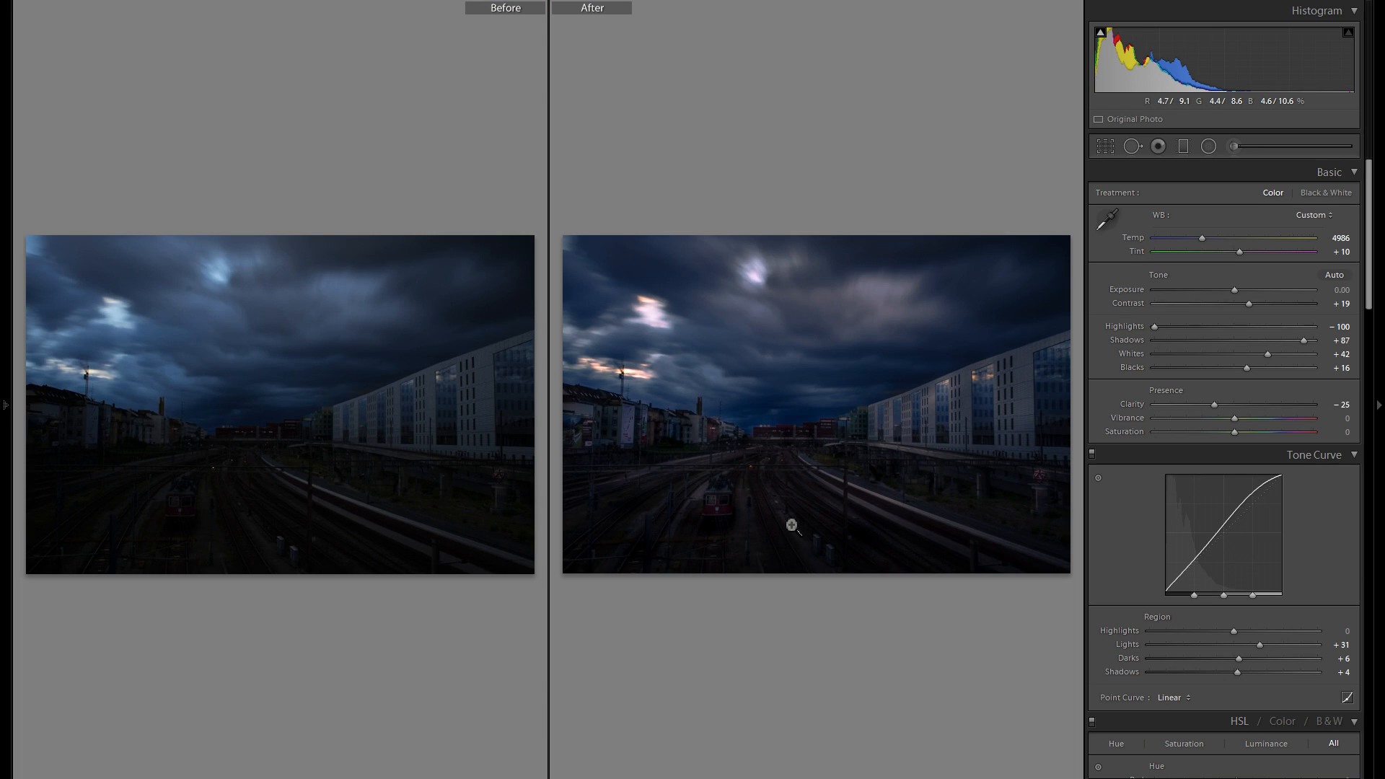